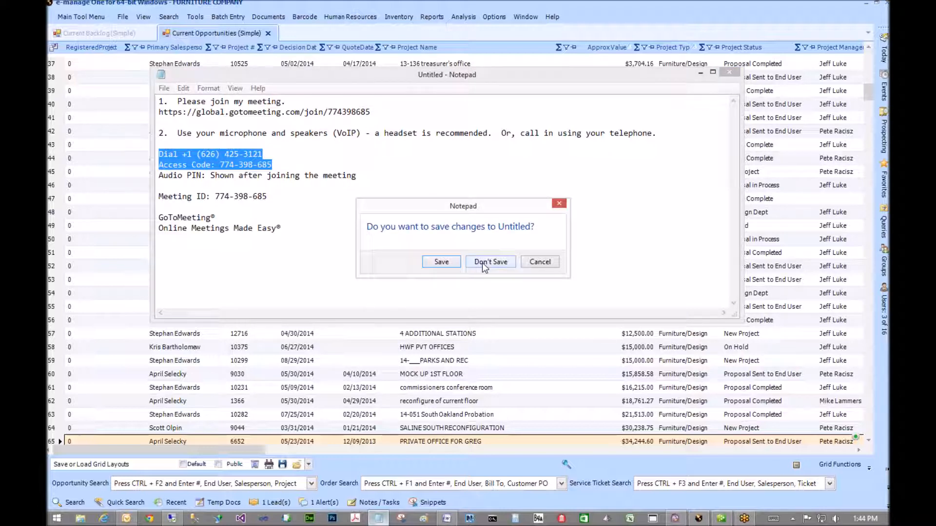
- Discard the unsaved Notepad notes and return to the Current Opportunities (Simple) grid
click(481, 262)
click(762, 160)
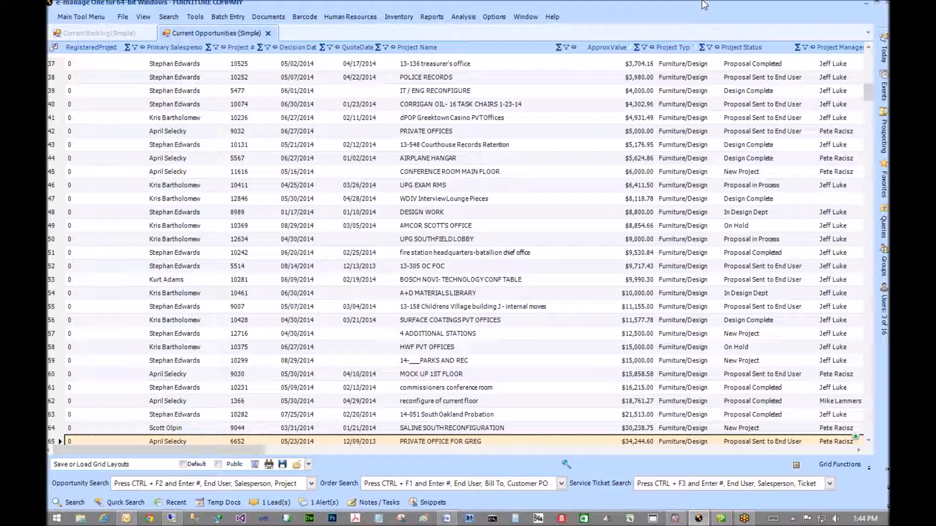
scroll(707, 28, down, 1)
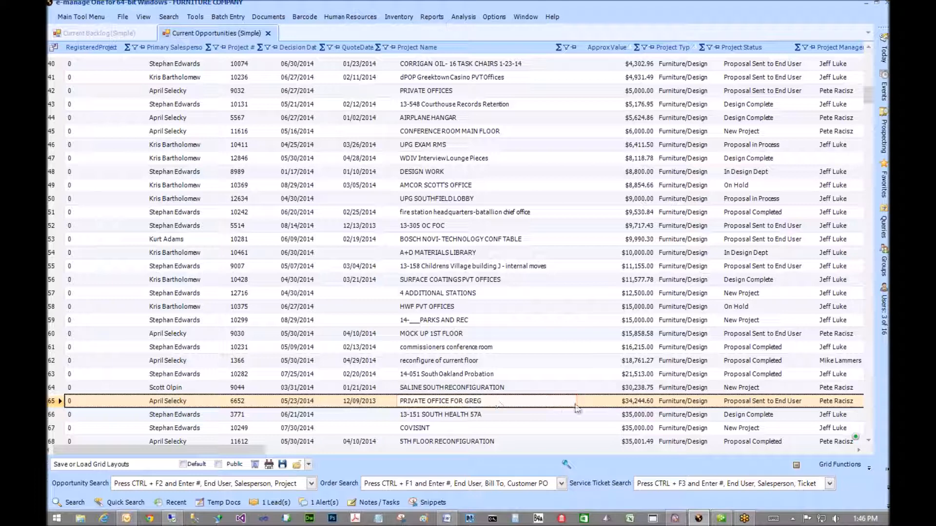
- Open BOM / Estimating / Quoting for project 6652 from its Modules menu
right_click(511, 401)
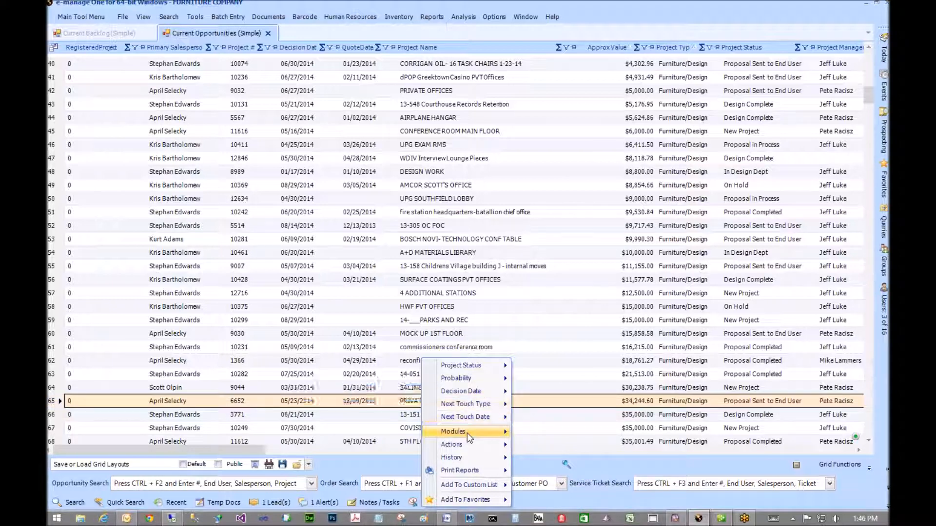
mouse_move(467, 433)
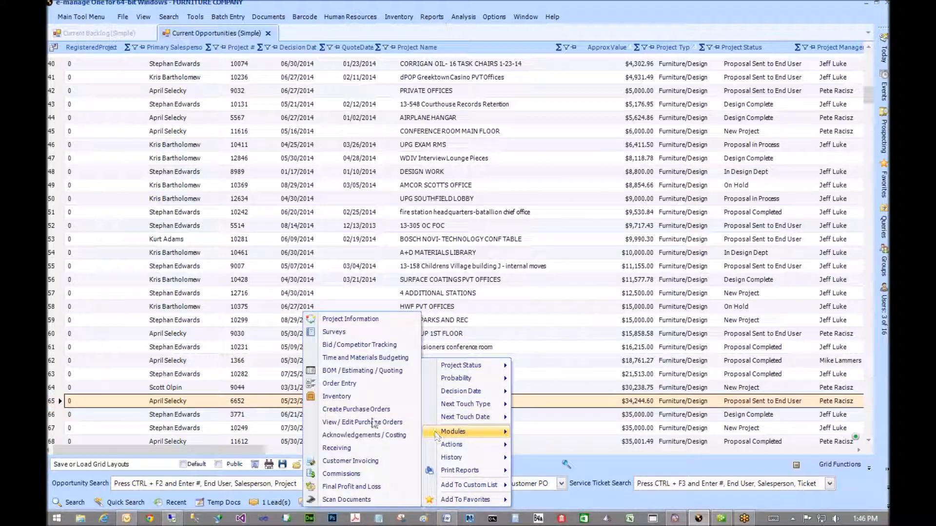
click(355, 372)
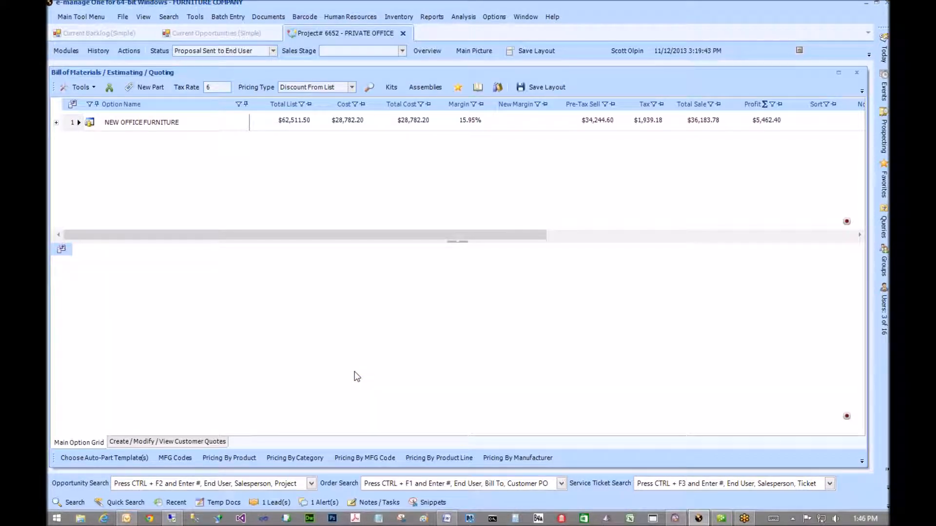
- Expand NEW OFFICE FURNITURE to its phase's parts line items and show the customer quotes
click(54, 124)
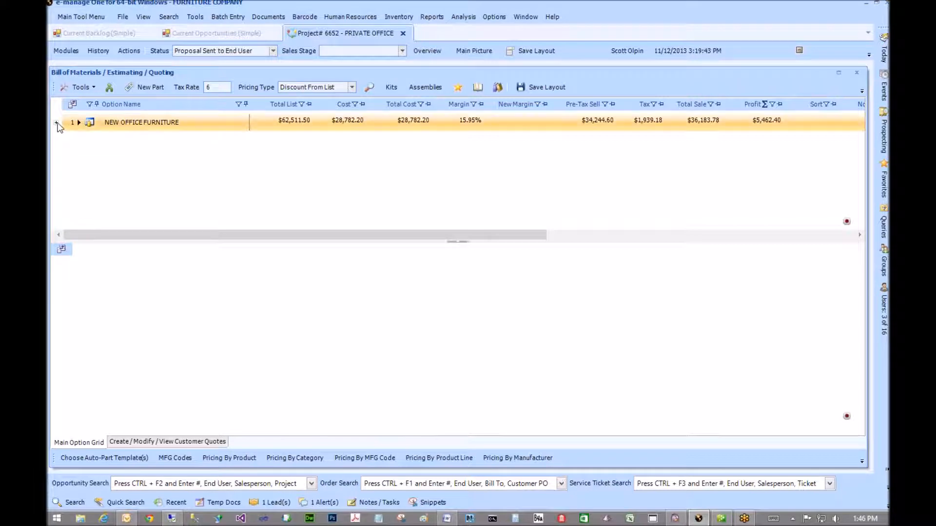
click(55, 123)
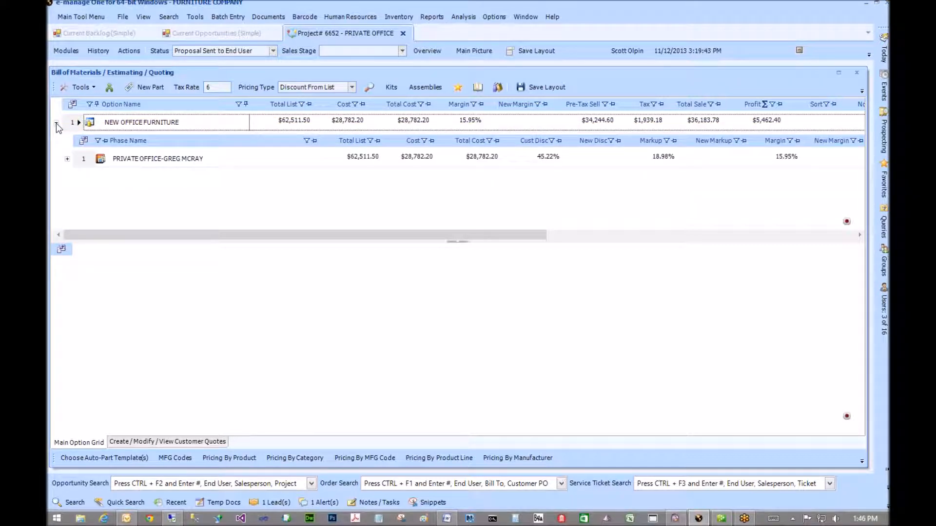
click(86, 159)
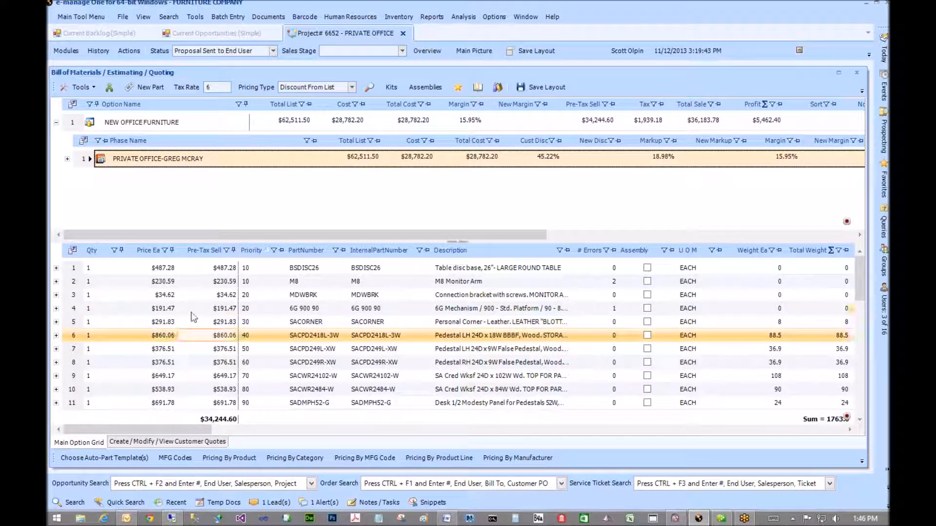
click(189, 443)
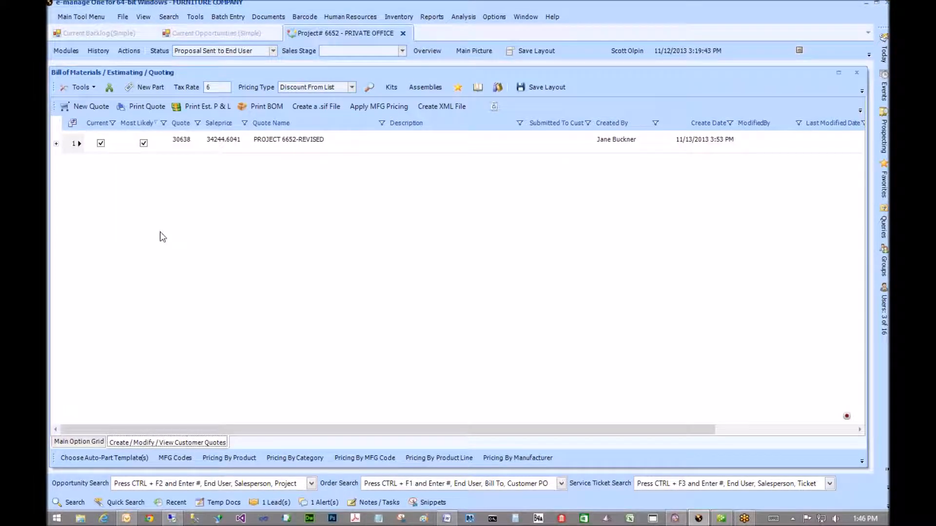
- Print quote 30638 as a Line Item Quote report and scroll through it
click(80, 144)
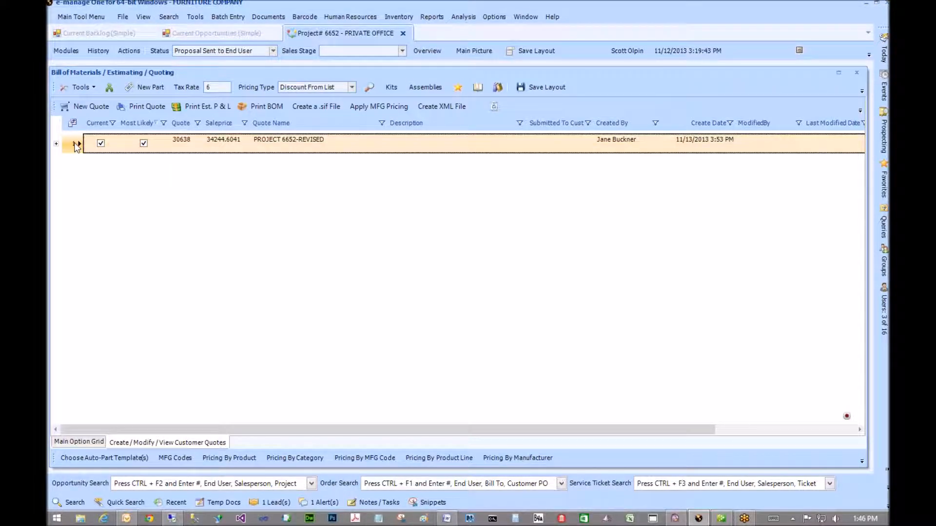
click(100, 145)
click(146, 148)
click(148, 108)
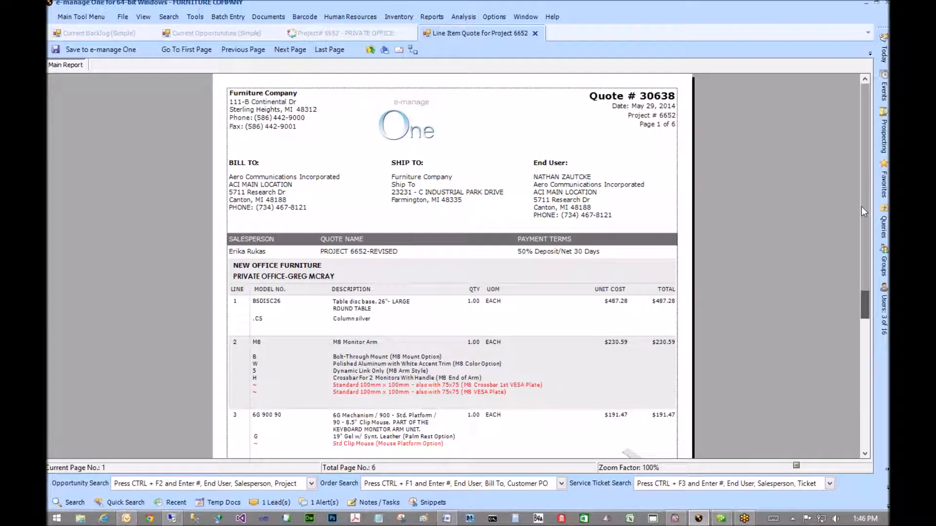
scroll(857, 229, down, 3)
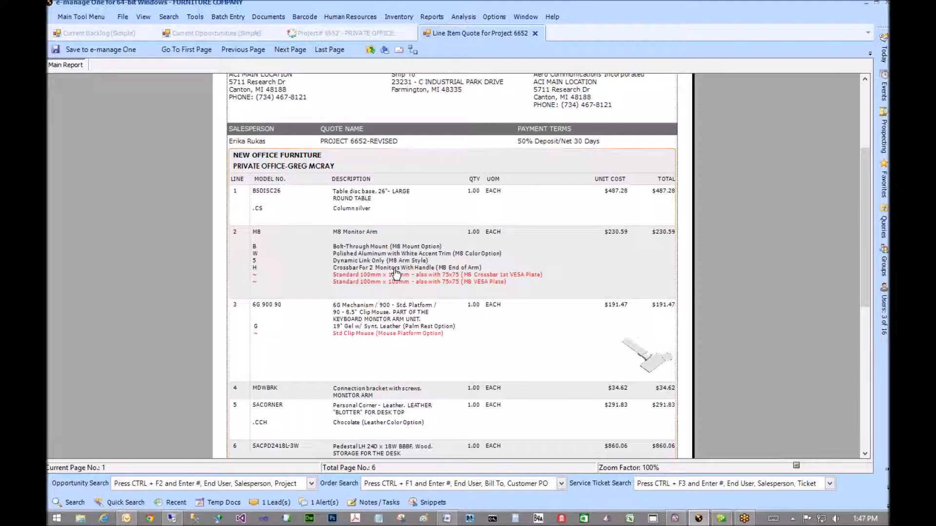
scroll(393, 253, up, 3)
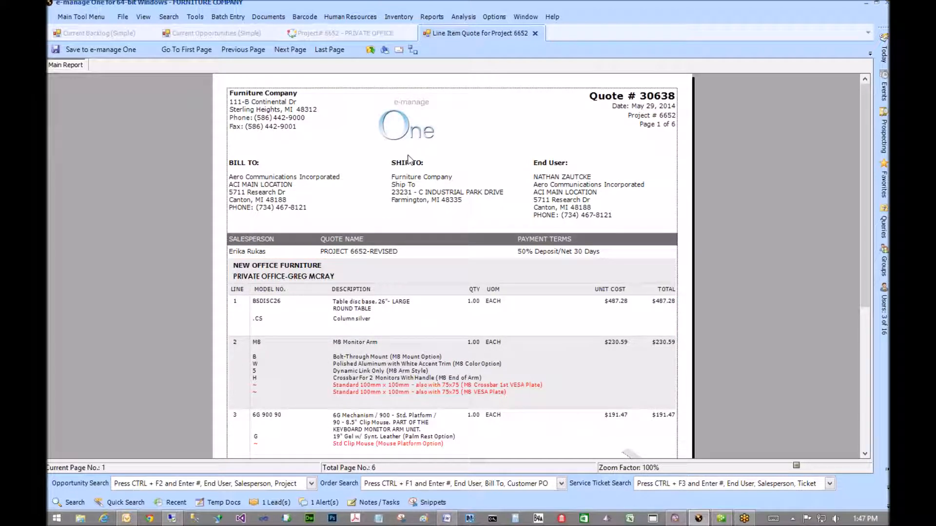
- Close the quote report and BOM panel, then open Order Entry for project 6652
click(534, 33)
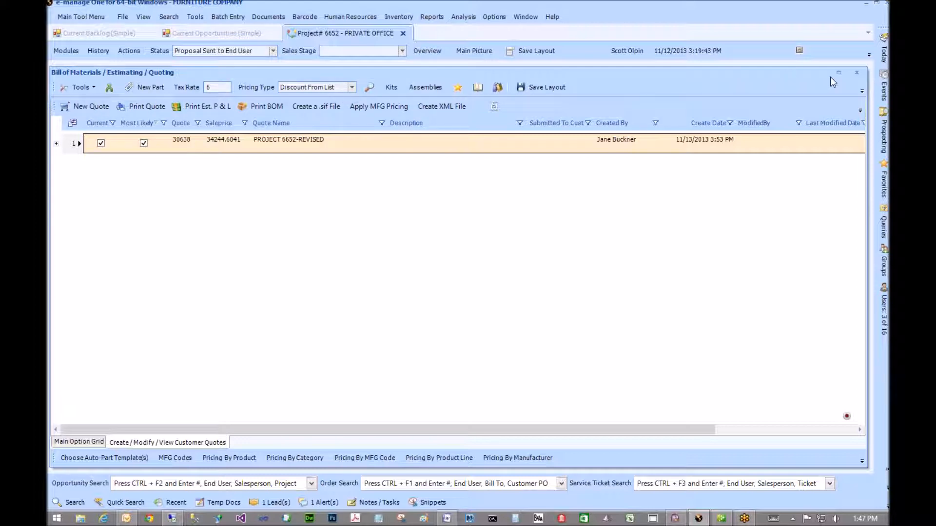
click(856, 72)
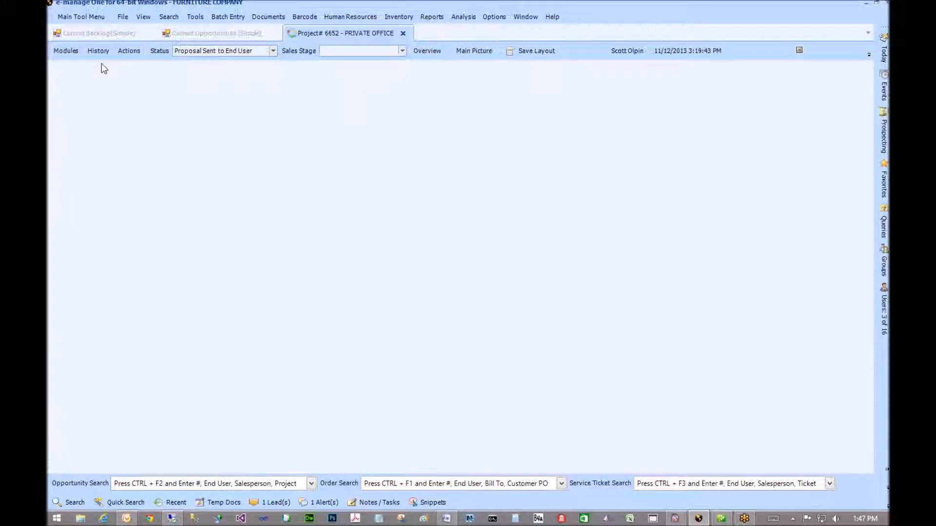
click(59, 53)
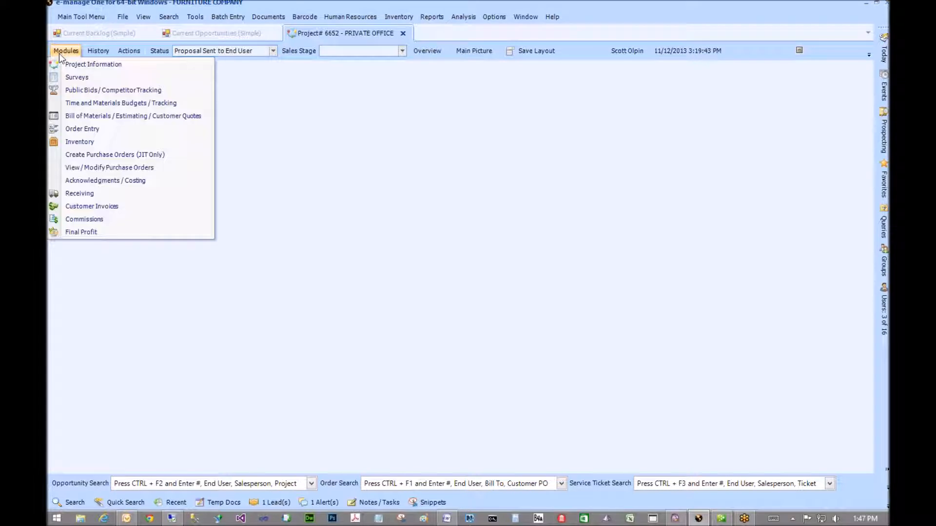
click(75, 129)
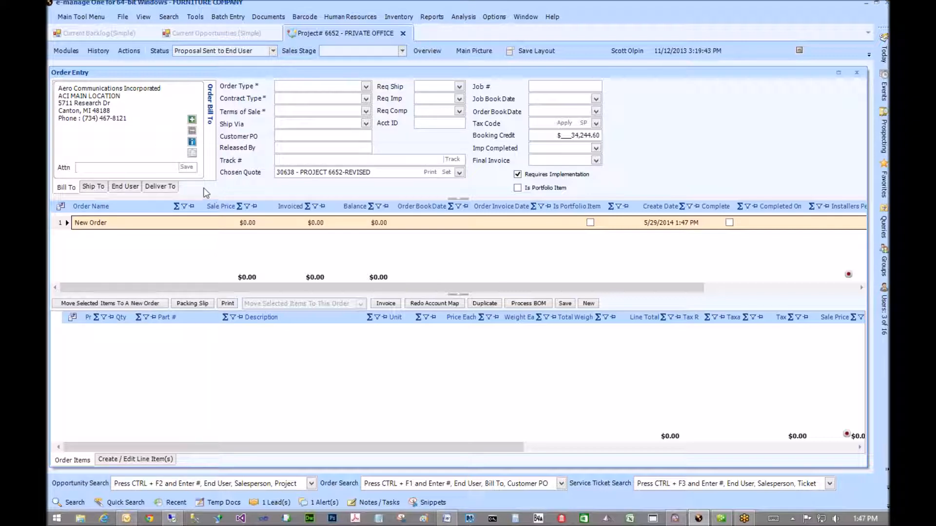
- Set order type Dealer Bill, contract type Purchase Order, and terms 1%/15, Net 30
click(365, 86)
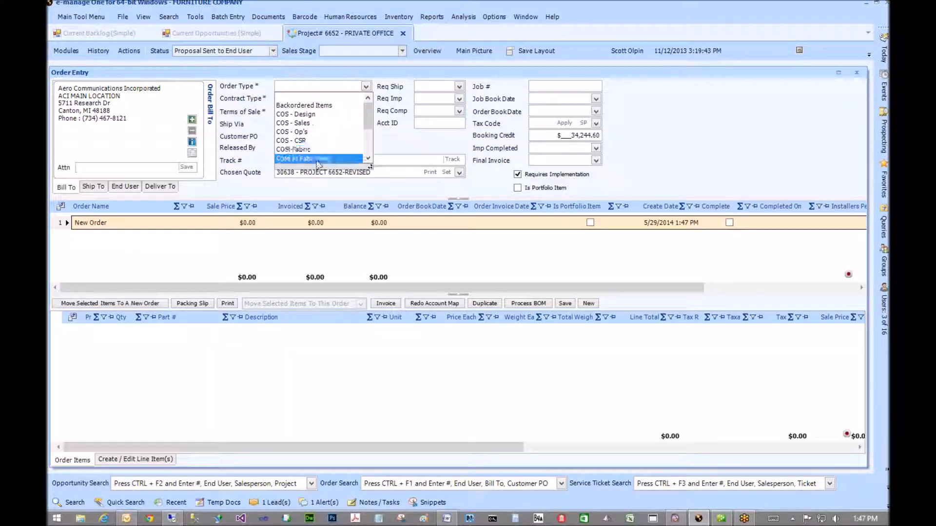
scroll(320, 132, down, 1)
scroll(319, 131, down, 1)
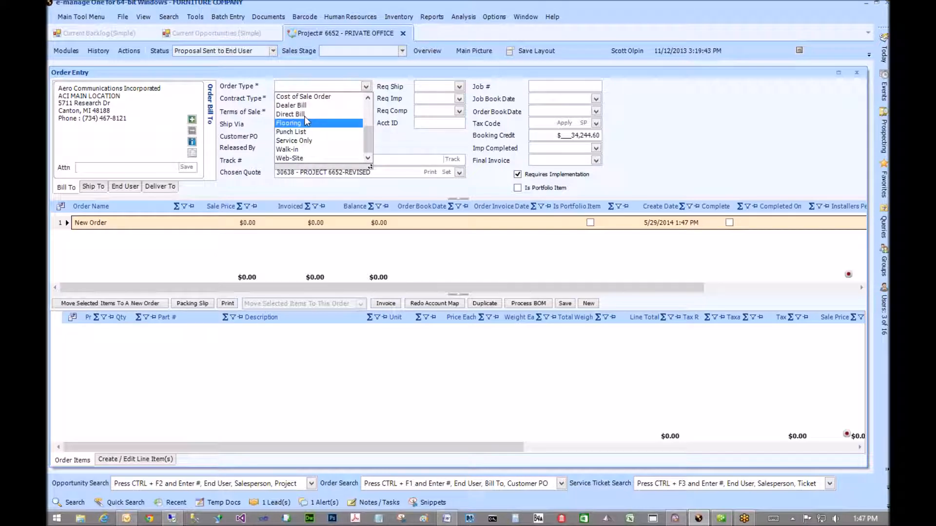
click(305, 106)
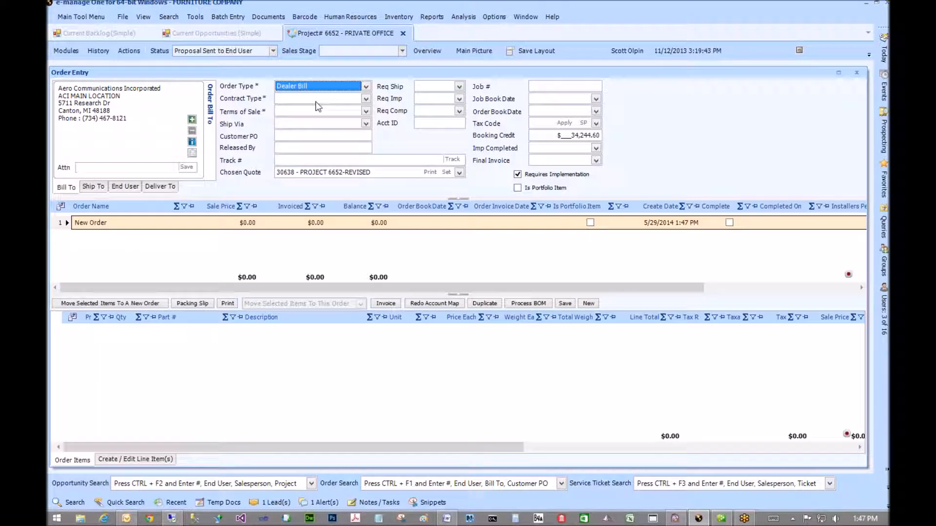
click(366, 99)
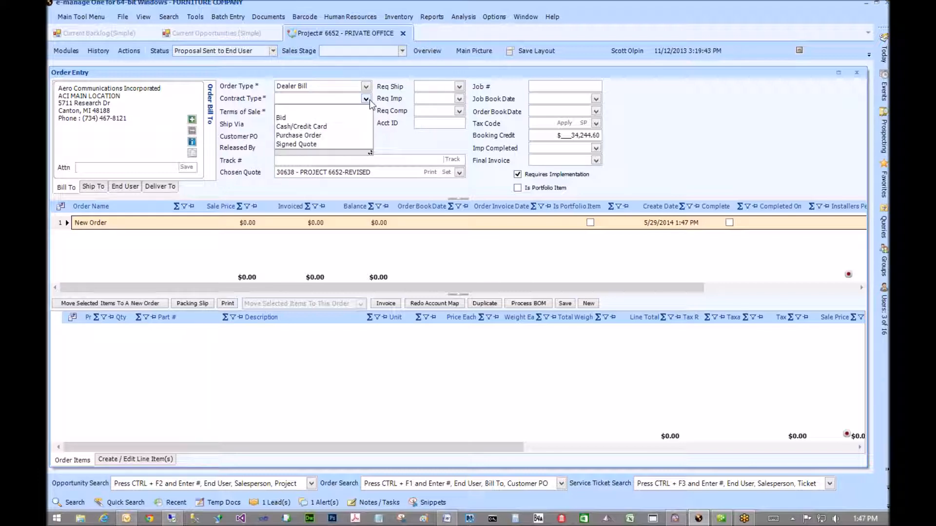
click(319, 136)
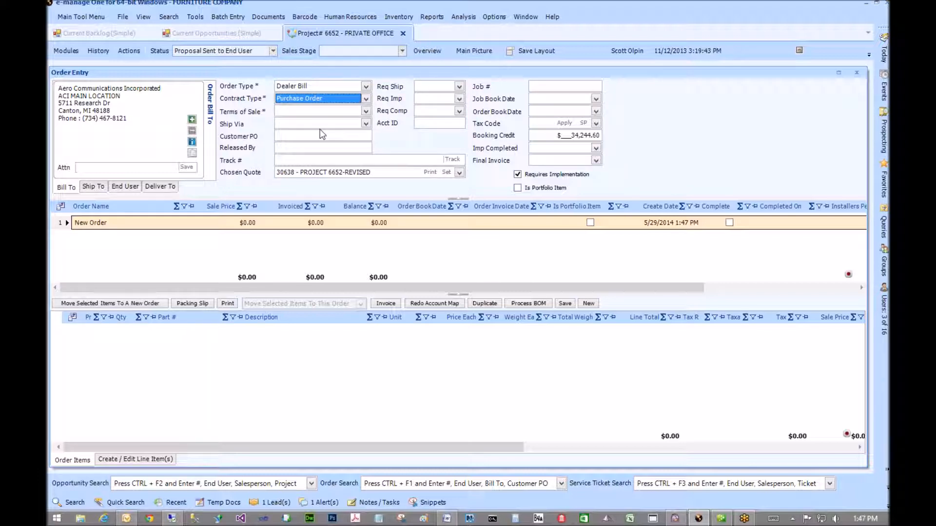
click(365, 112)
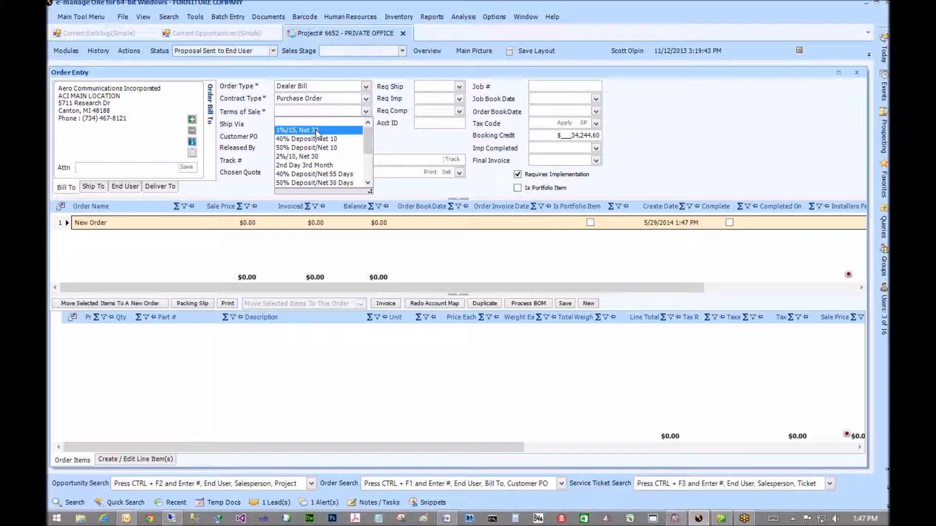
click(323, 130)
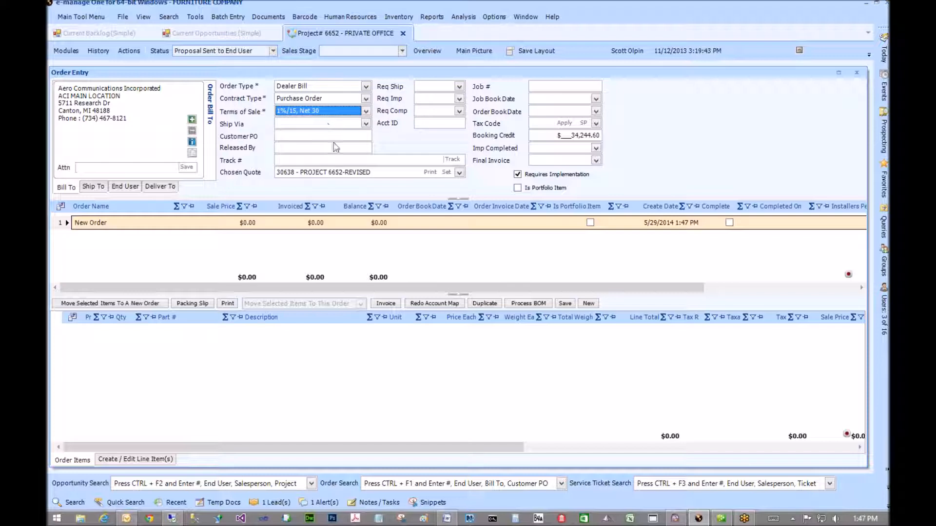
- Enter Customer PO 12345 and the releasing person's name in Released By
click(311, 136)
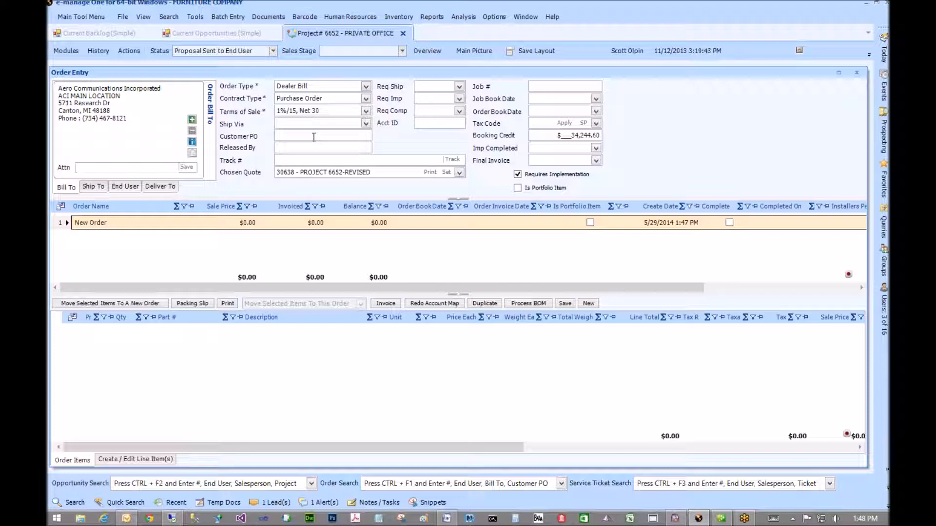
text(12345)
- Attach quote 30638 and set both the job and order book dates to 05/29/2014
click(458, 173)
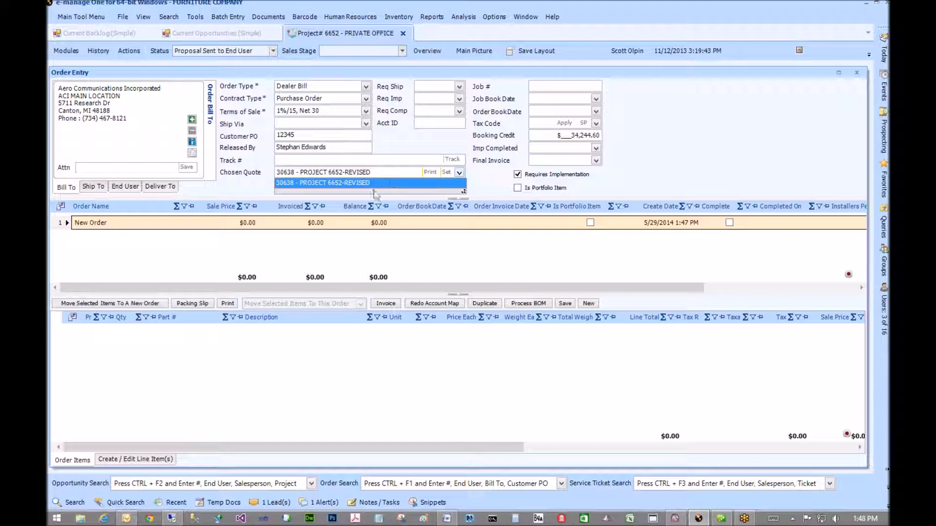
click(375, 183)
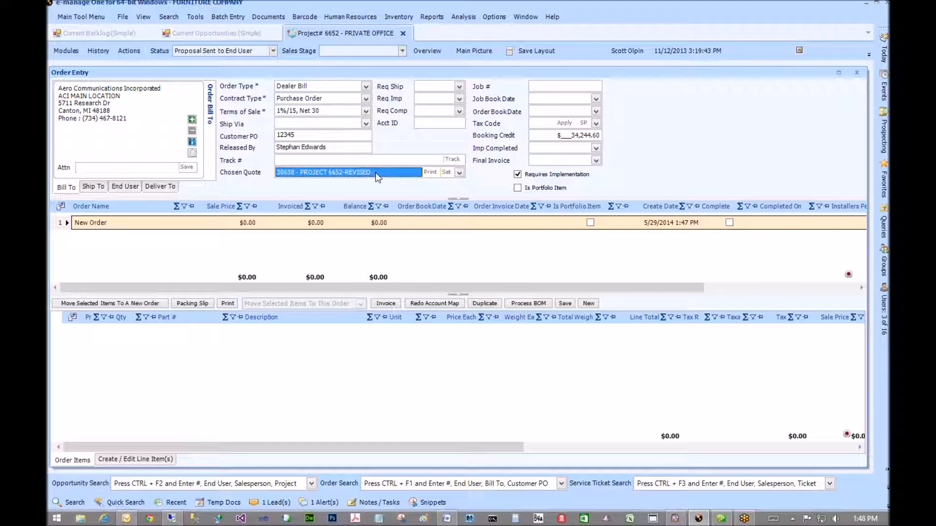
click(595, 99)
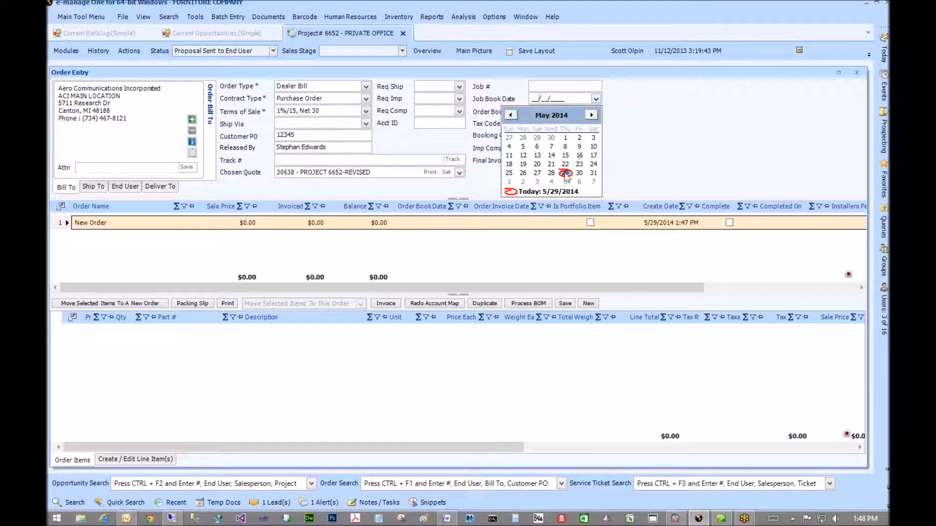
click(565, 172)
click(596, 111)
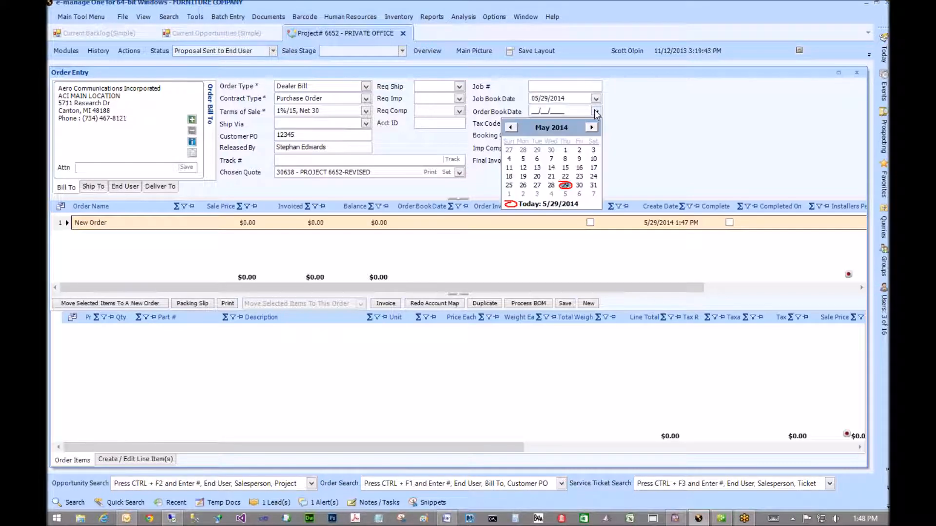
click(565, 185)
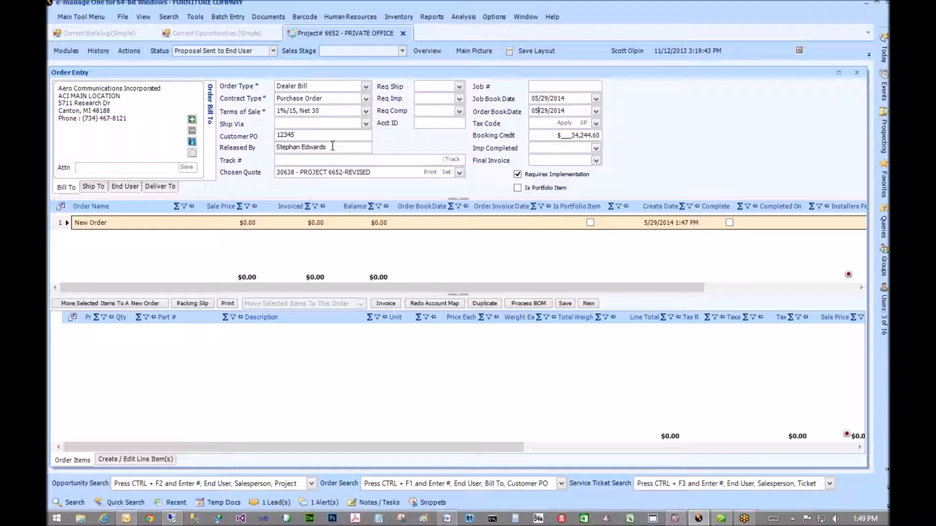
- Delete the Released By name, reselect Customer PO 12345, and bring up the search panel
drag(332, 146, 268, 146)
double_click(302, 136)
drag(334, 146, 282, 147)
drag(333, 146, 261, 153)
key(BackSpace)
drag(300, 135, 277, 132)
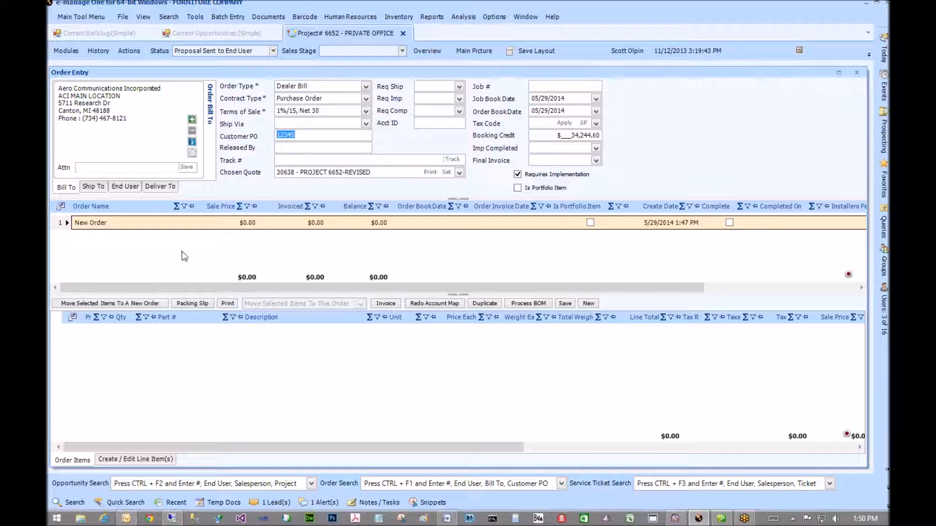
click(73, 502)
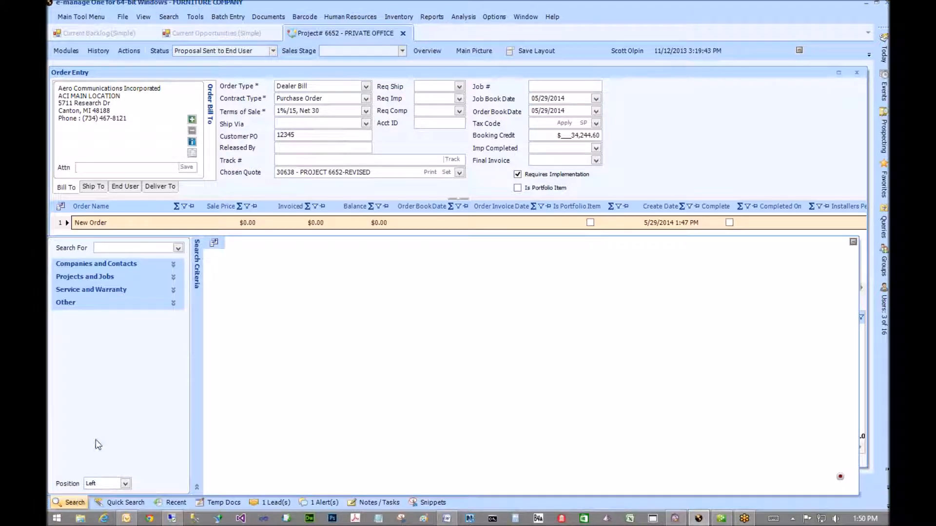
- Expand the Projects and Jobs search category to show Project #, Job # and related fields
click(172, 277)
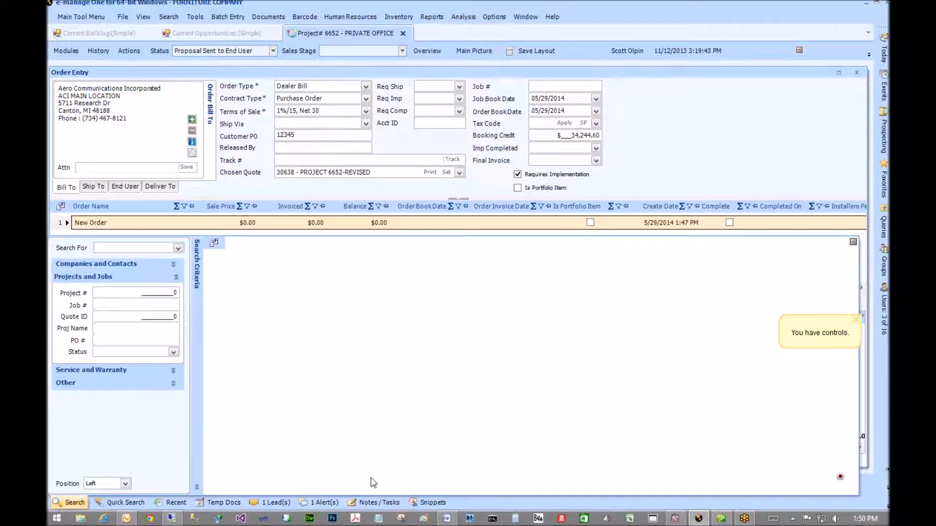
- Close the search panel, save the order, and acknowledge the Customer Order Updated message
key(Escape)
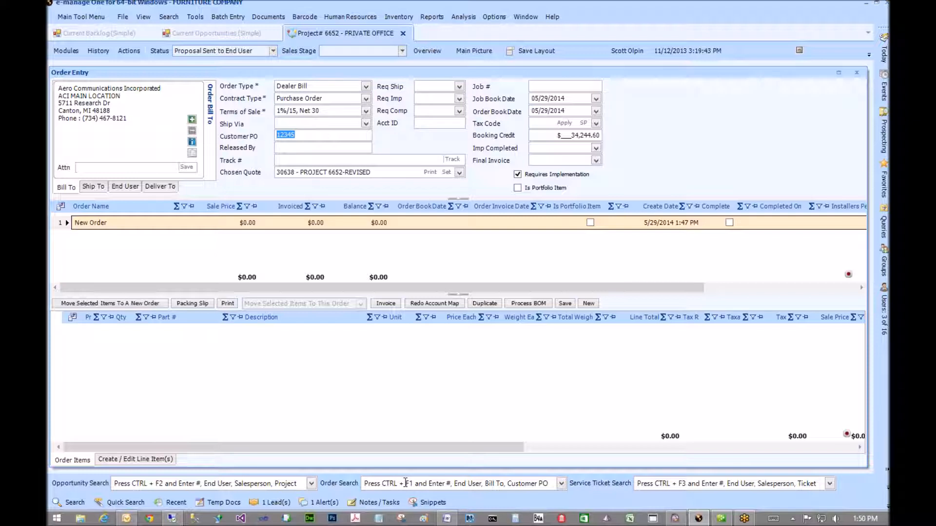
click(400, 484)
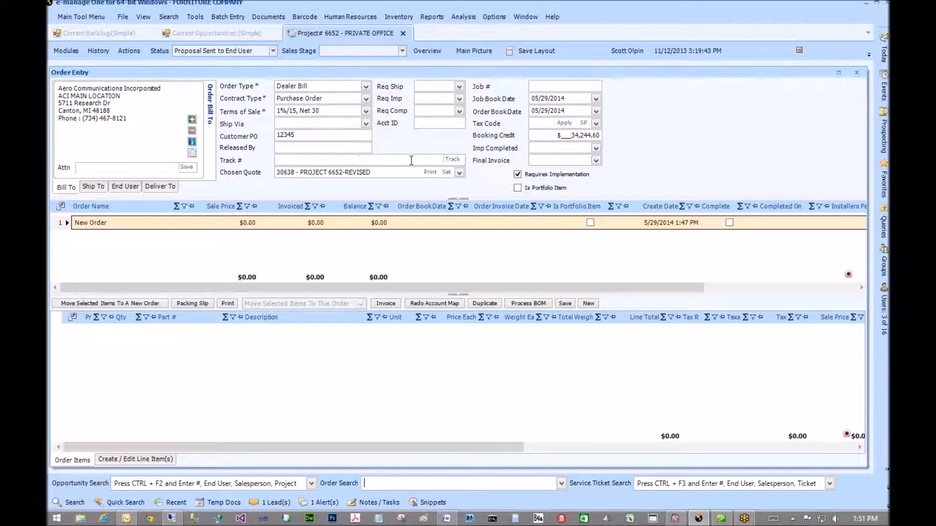
click(568, 305)
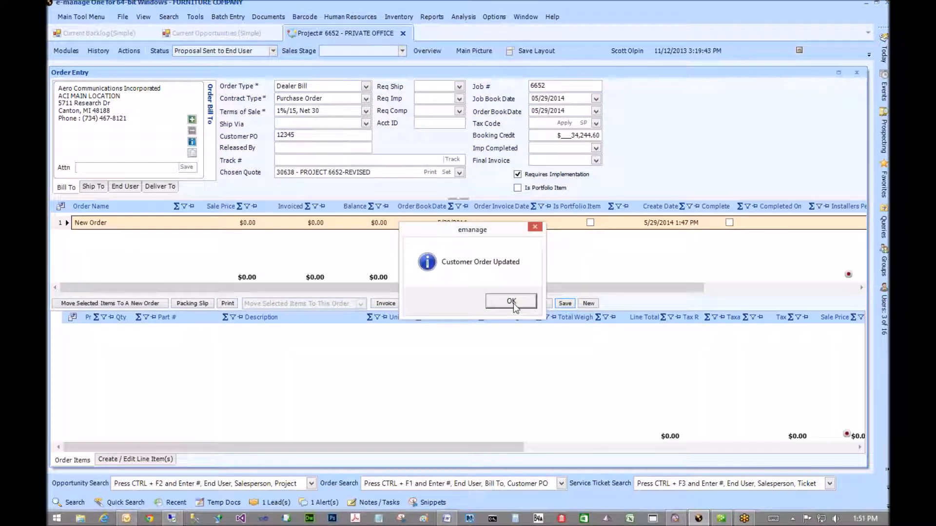
click(512, 303)
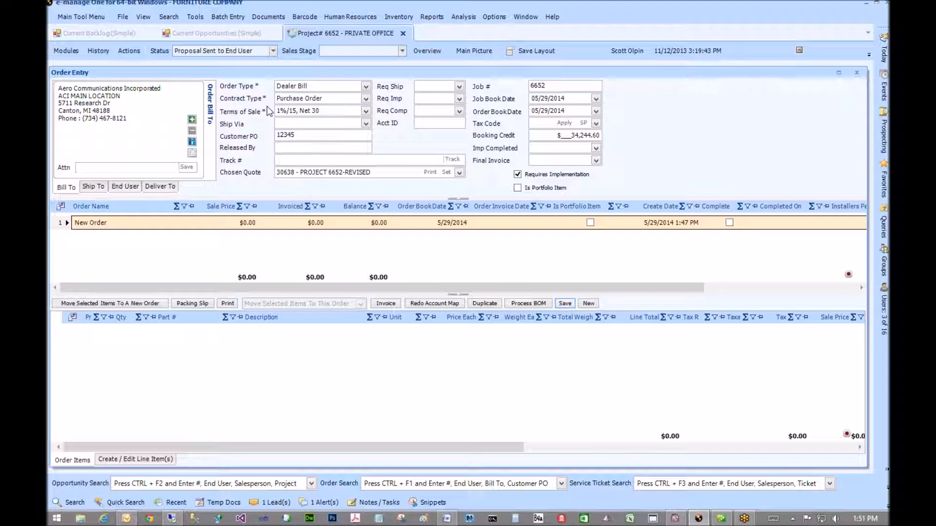
- Select Job # 6652, search orders for 1234, then dismiss the suggestions
double_click(548, 86)
click(391, 482)
text(1)
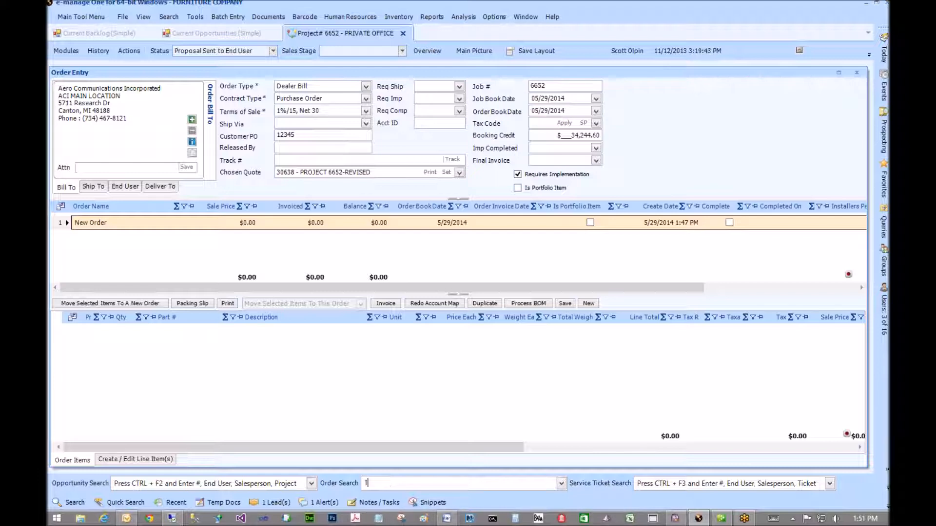
text(234)
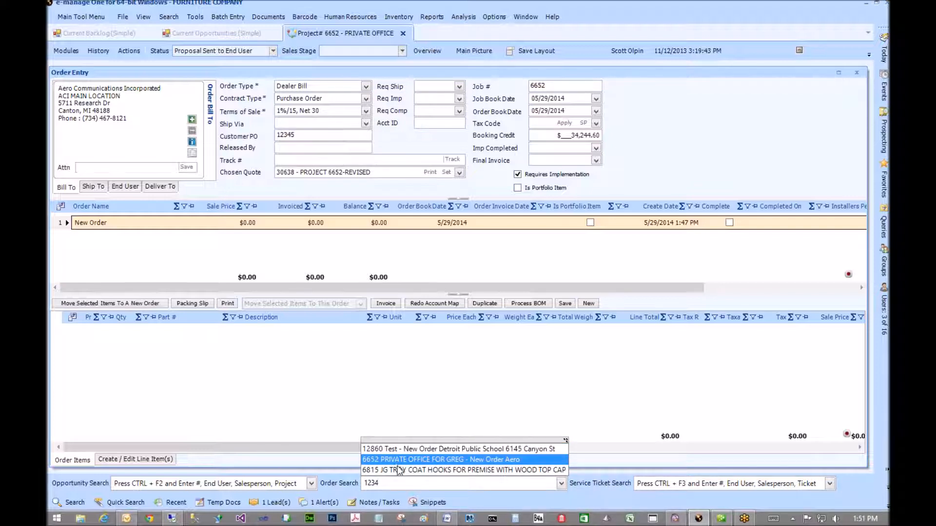
click(433, 139)
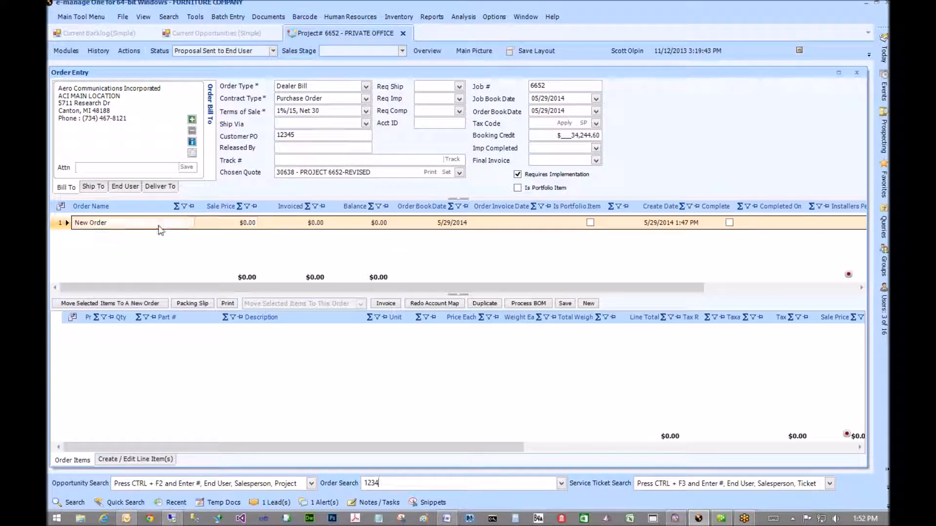
- Change the order line's name from New Order to '30638 Furniture' and commit it
click(133, 226)
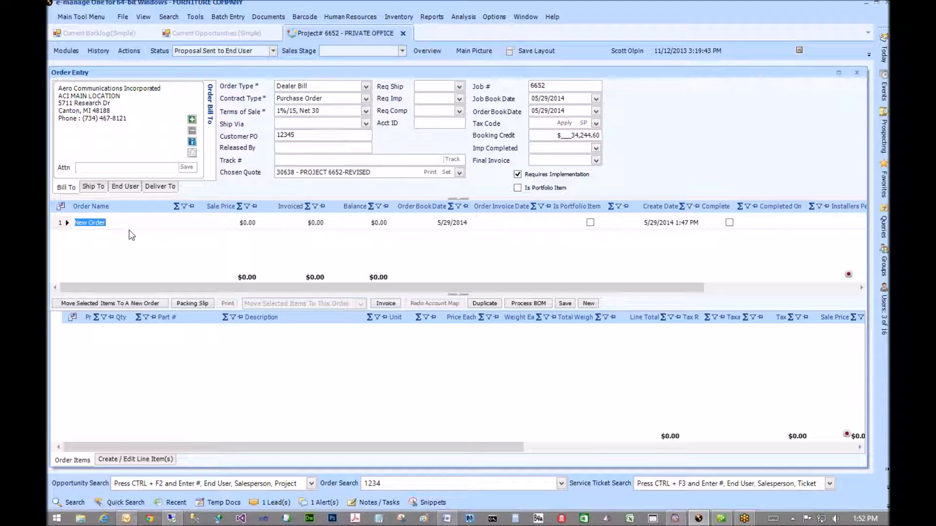
text(30638 Furniture)
click(64, 224)
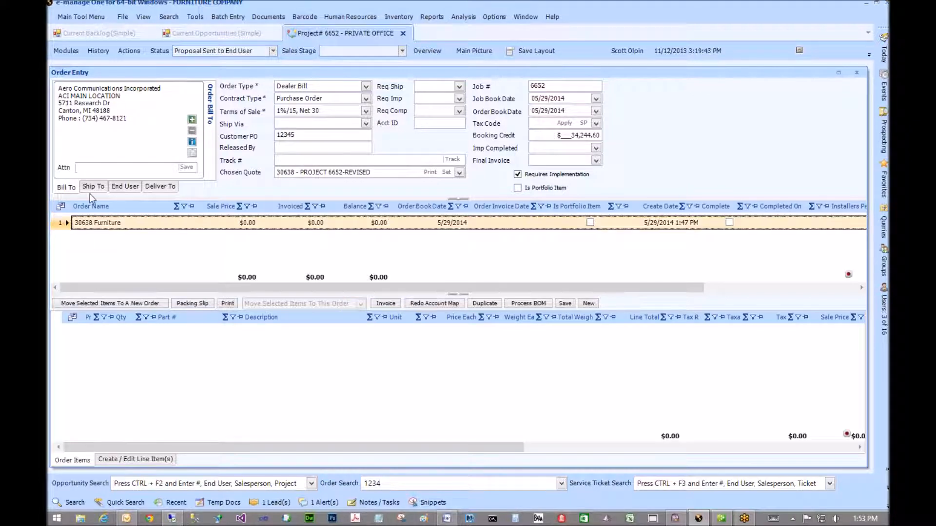
- Show the Ship To address, keep quote 30638 - PROJECT 6652-REVISED, and select the 30638 Furniture line
click(95, 188)
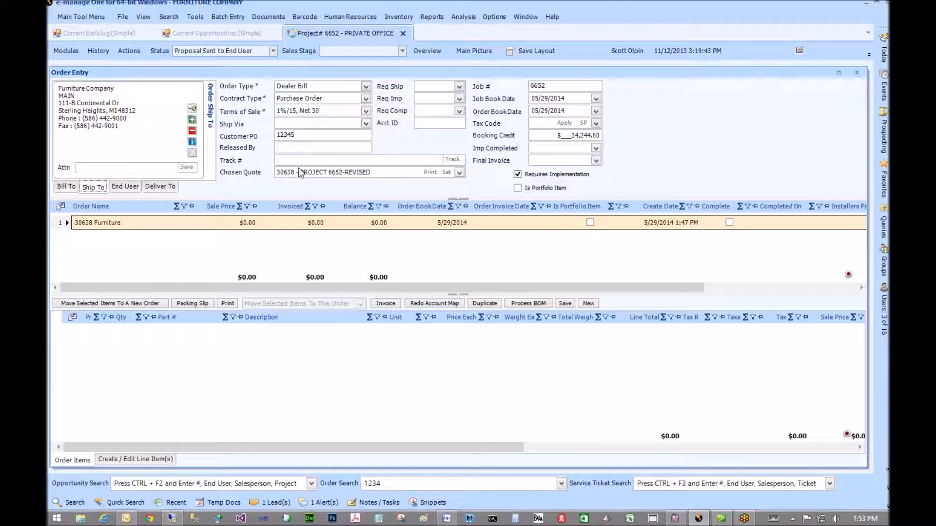
click(458, 173)
click(459, 173)
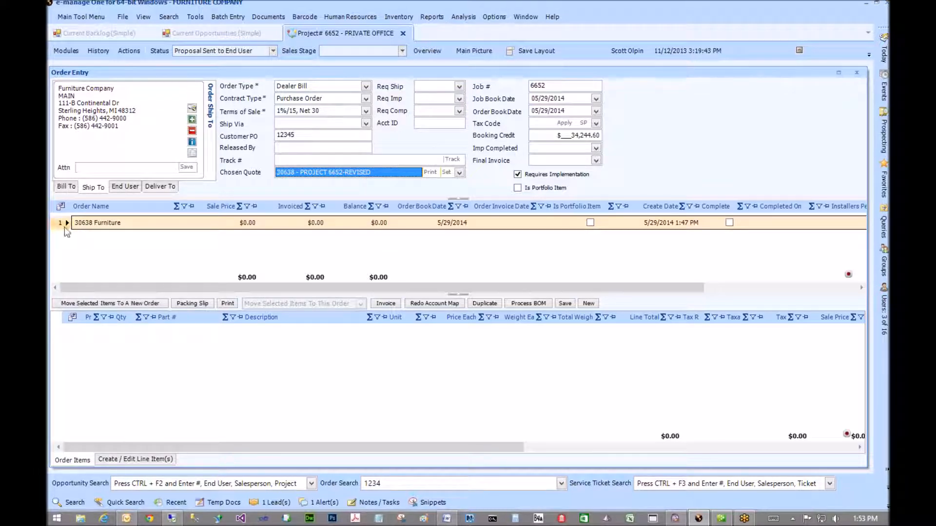
click(64, 227)
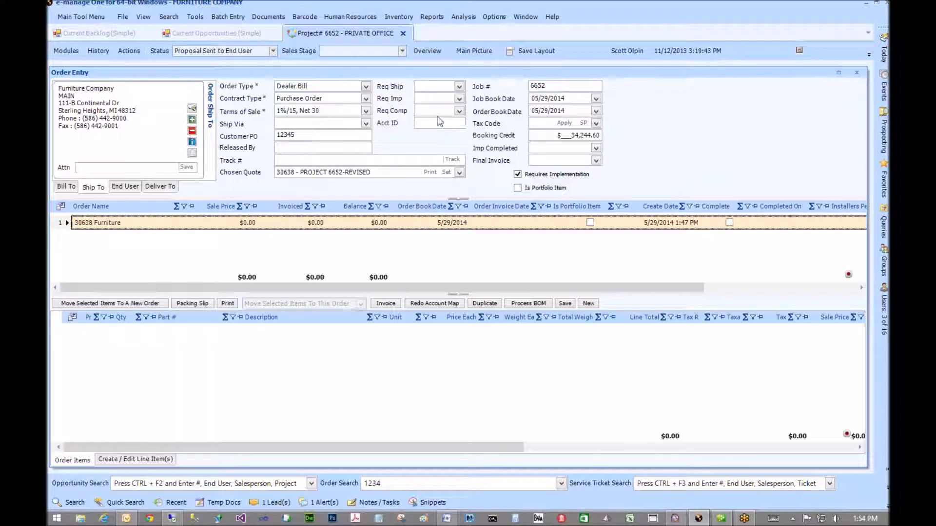
- Set Req Imp to June 2, 2014 and Req Comp to June 4, 2014, then save the order
click(459, 99)
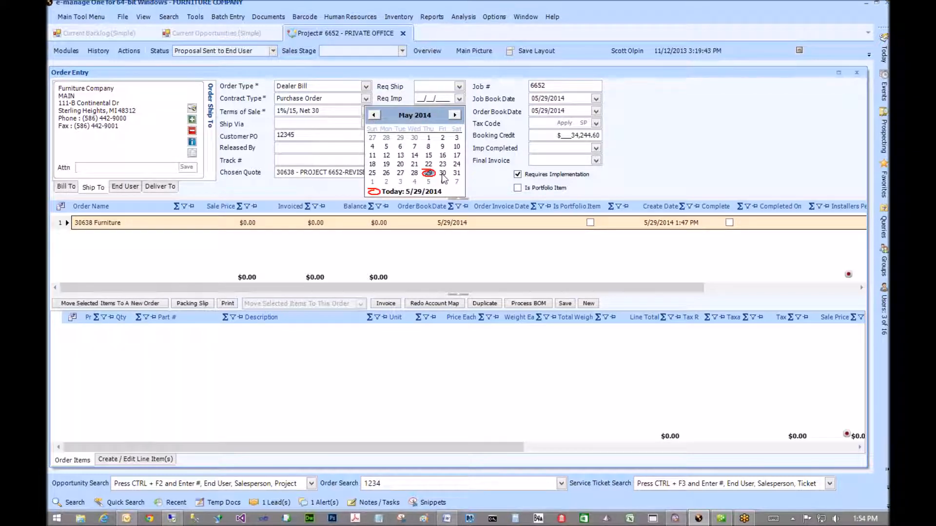
click(387, 182)
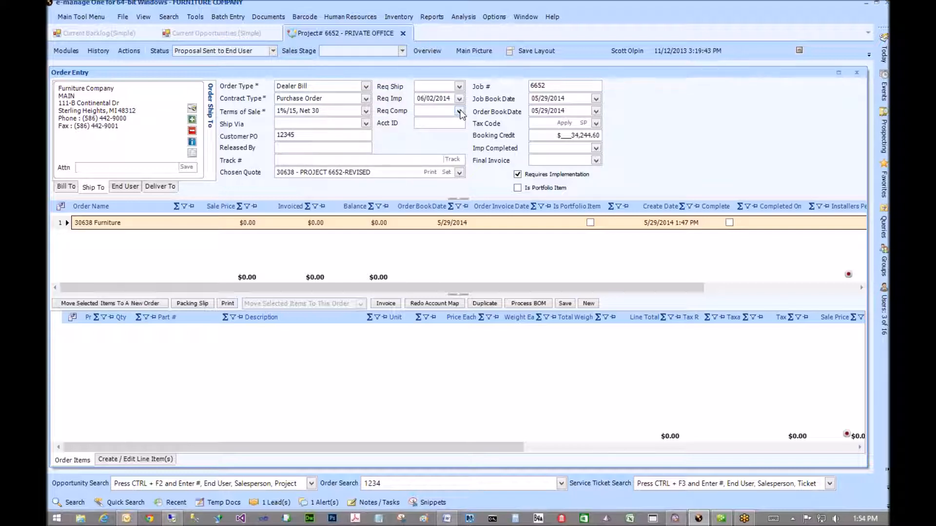
click(459, 112)
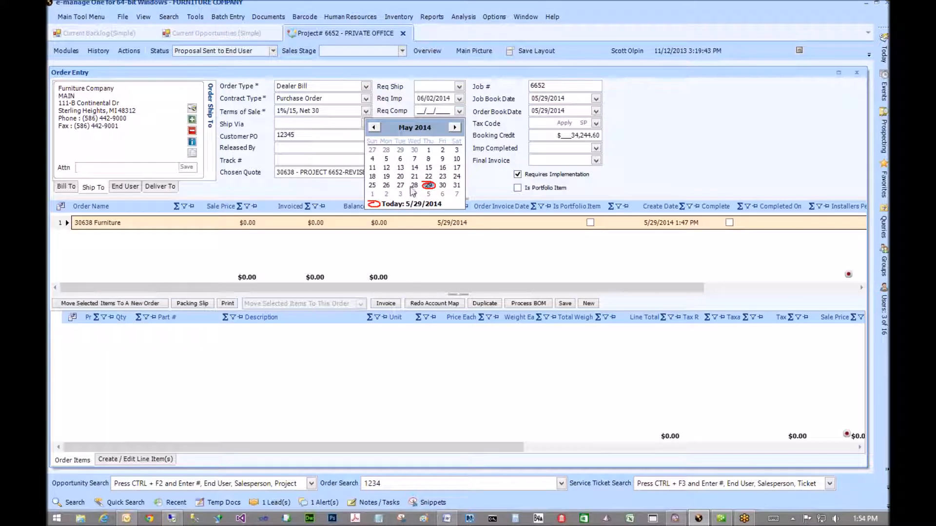
click(415, 194)
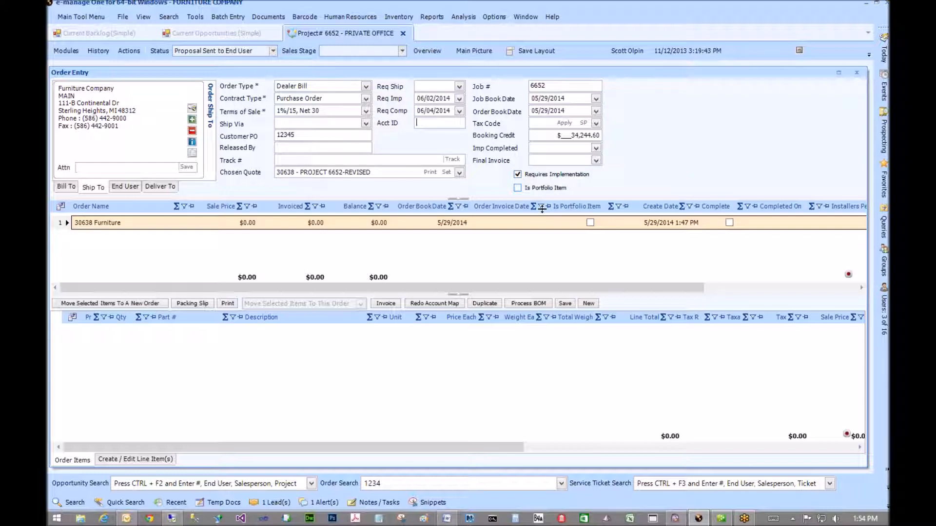
click(564, 303)
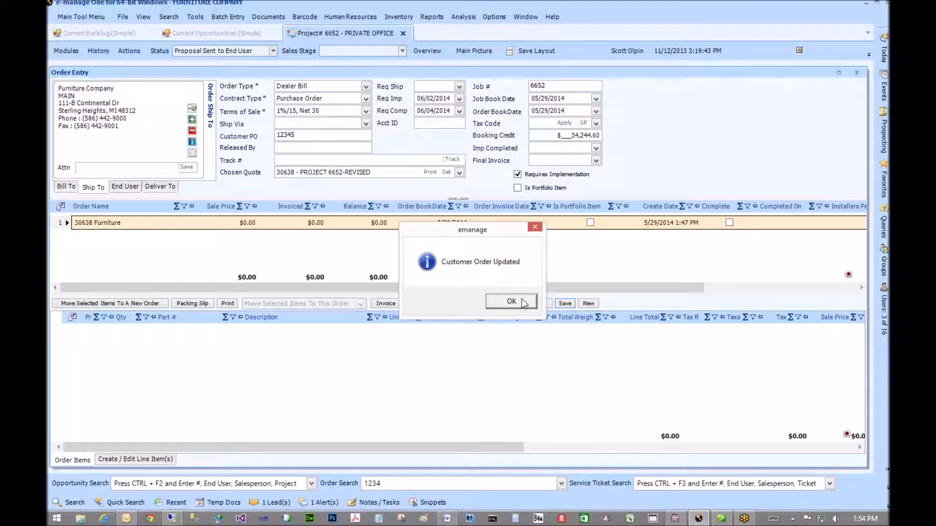
click(521, 300)
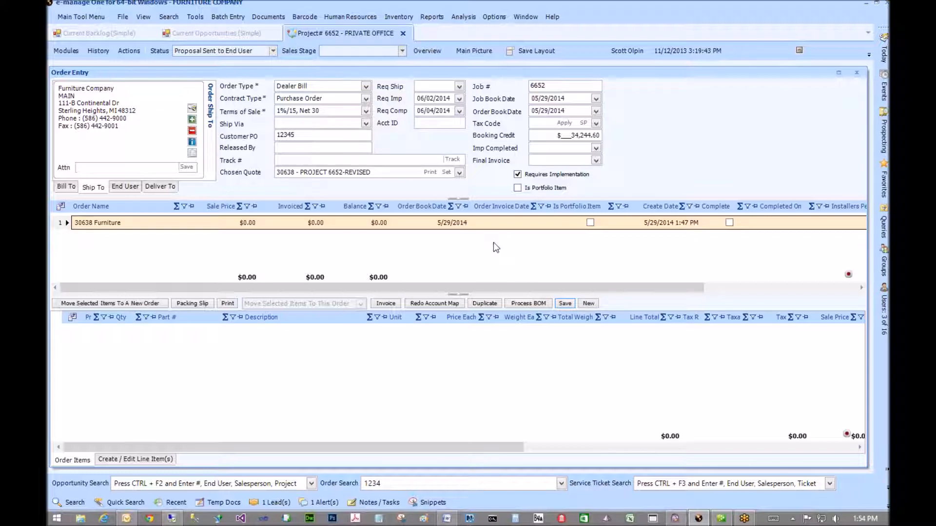
click(524, 303)
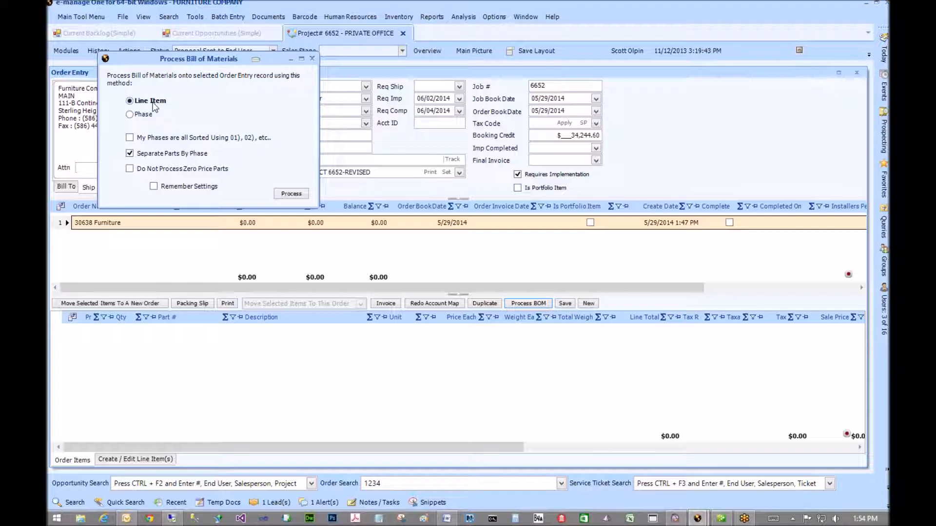
click(130, 115)
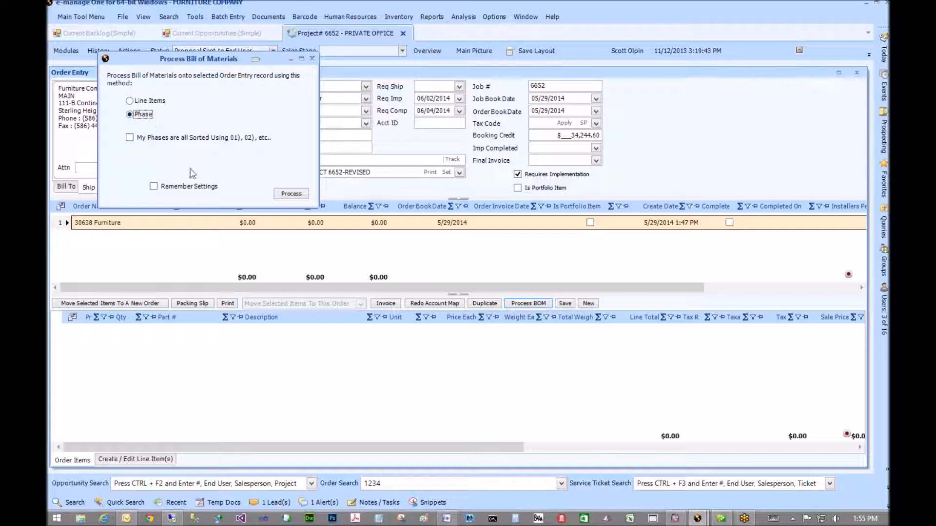
click(291, 194)
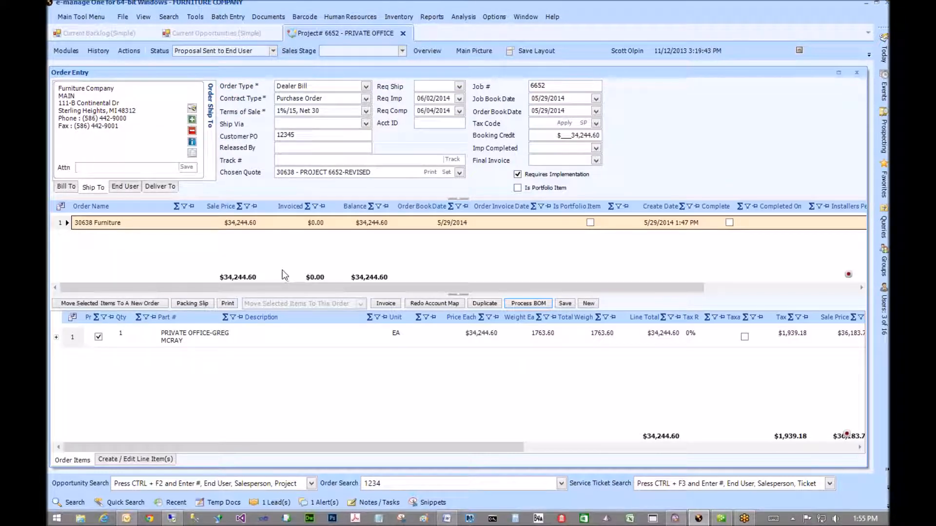
click(84, 339)
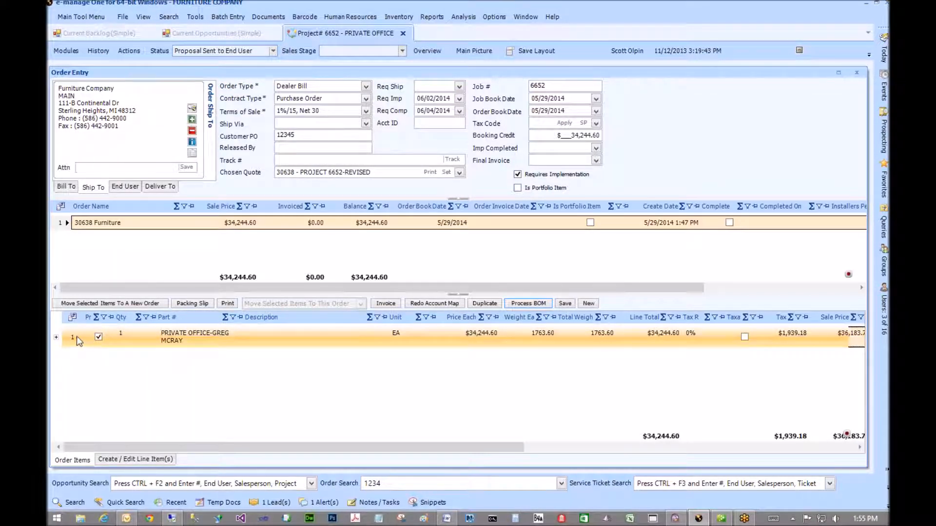
click(195, 343)
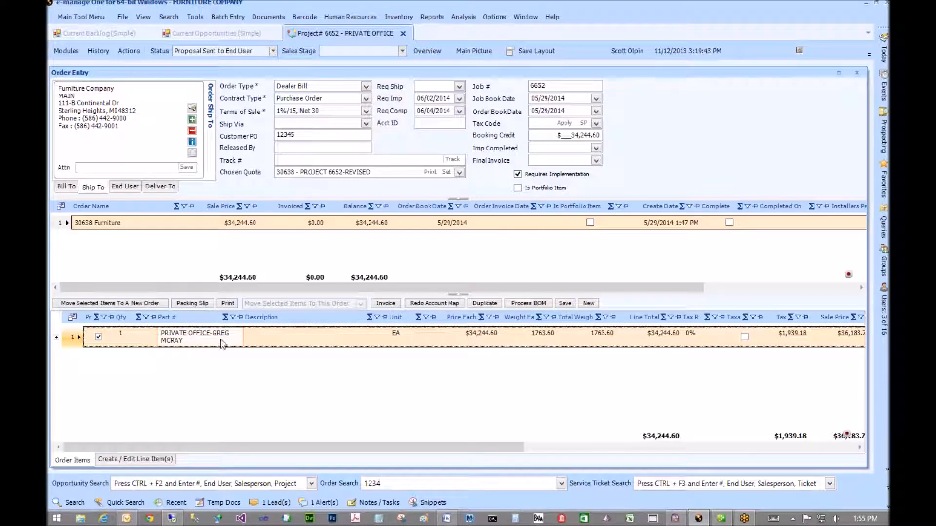
click(321, 345)
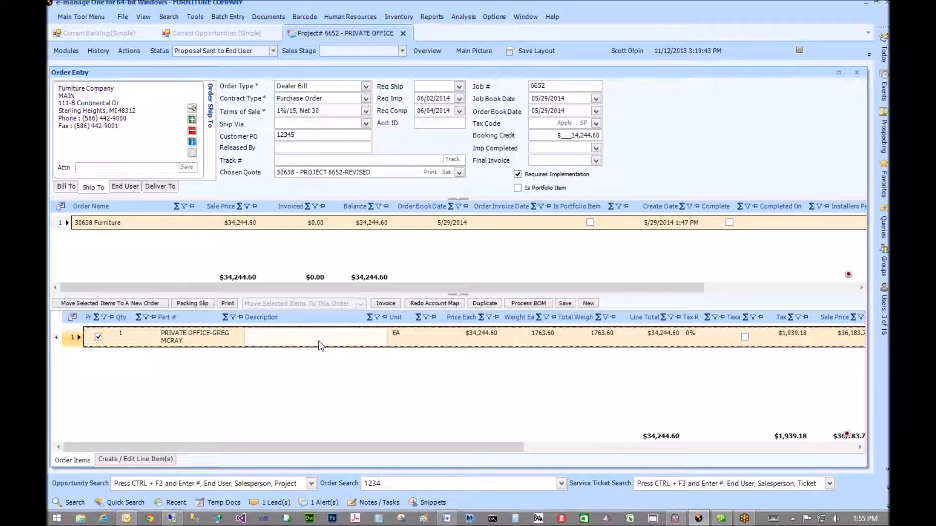
click(460, 341)
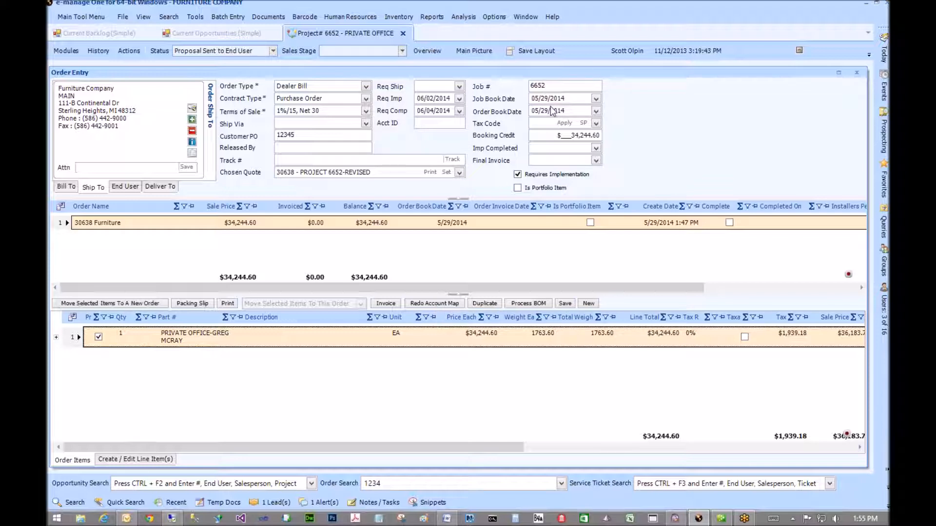
drag(556, 136, 612, 138)
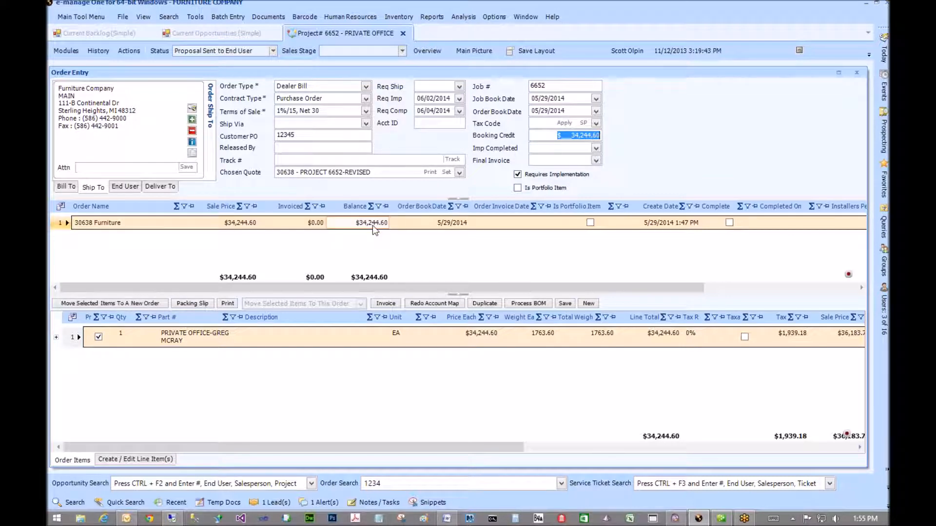
click(239, 224)
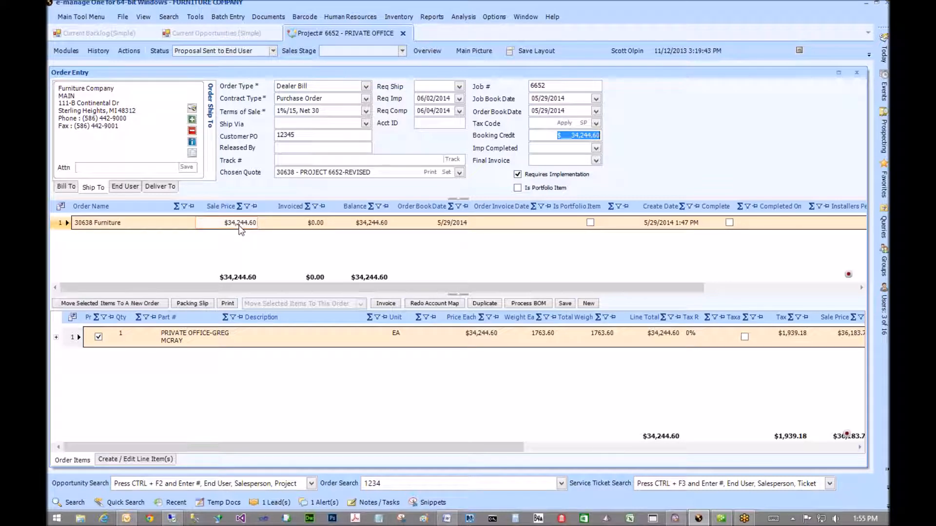
click(466, 344)
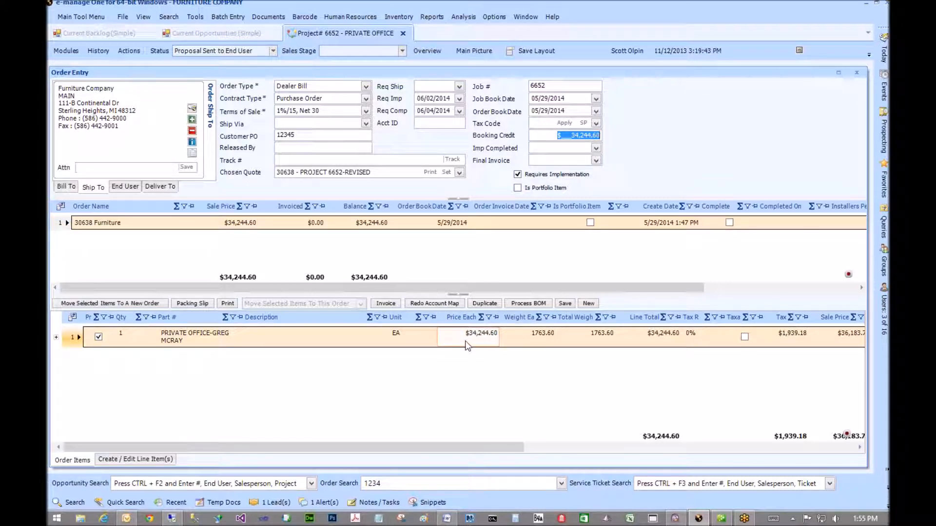
click(65, 341)
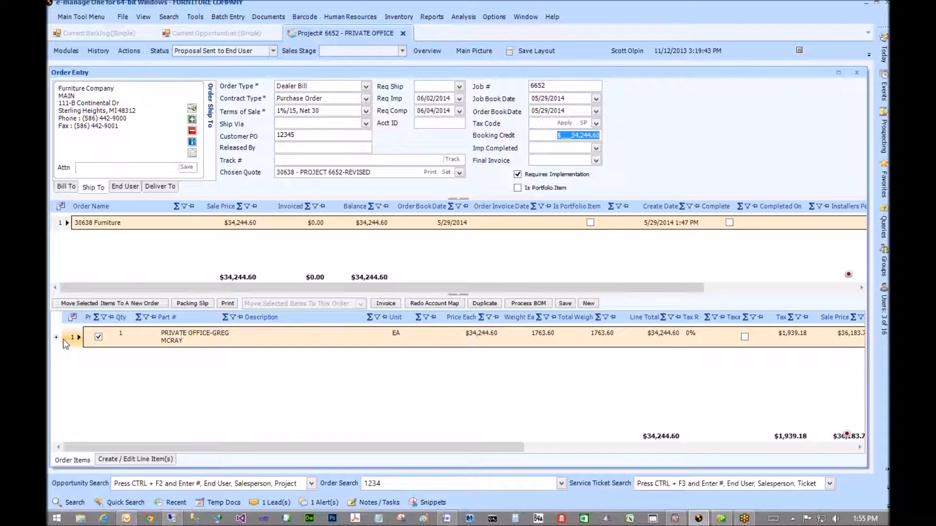
click(65, 340)
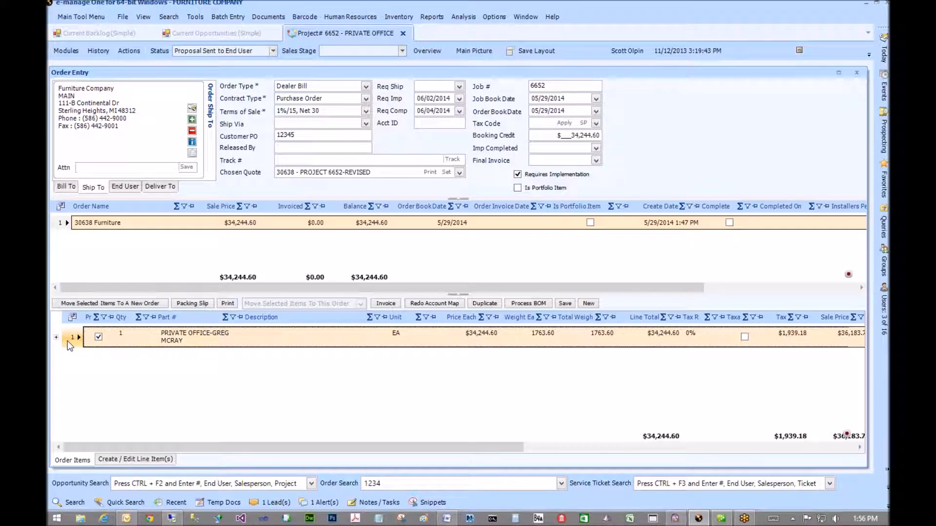
- Delete the PRIVATE OFFICE line and reprocess the bill of materials as Line Items
key(Delete)
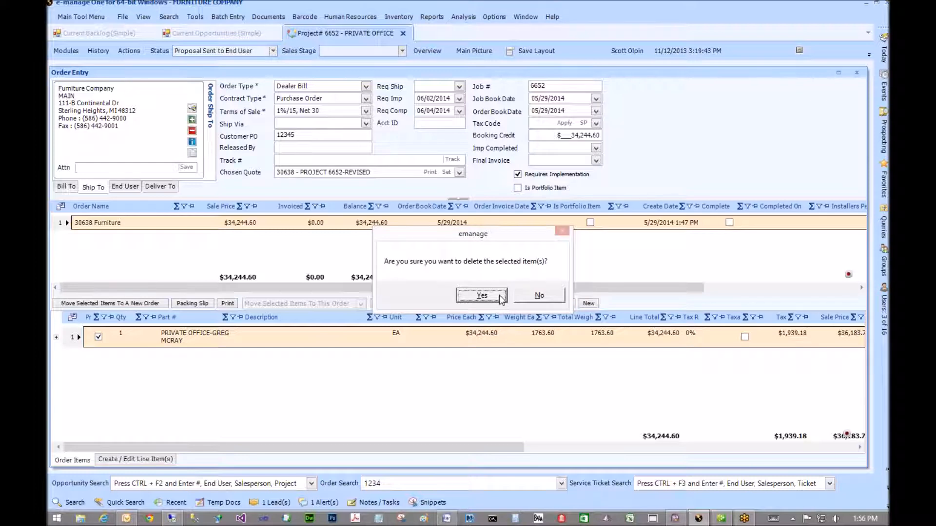
click(498, 296)
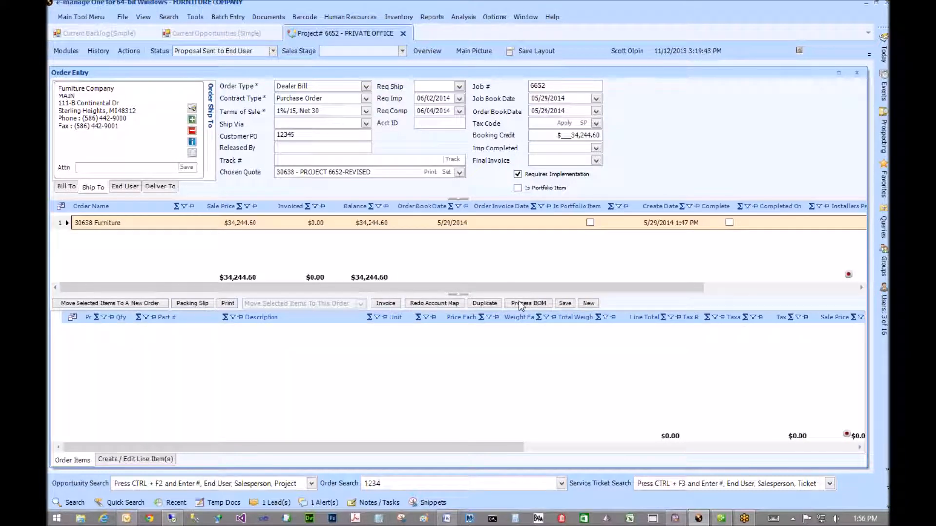
click(519, 302)
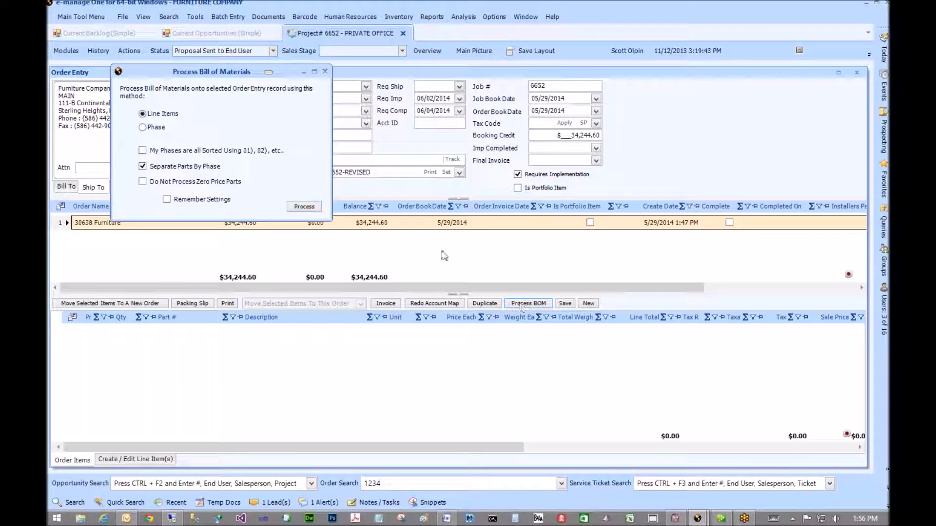
click(289, 204)
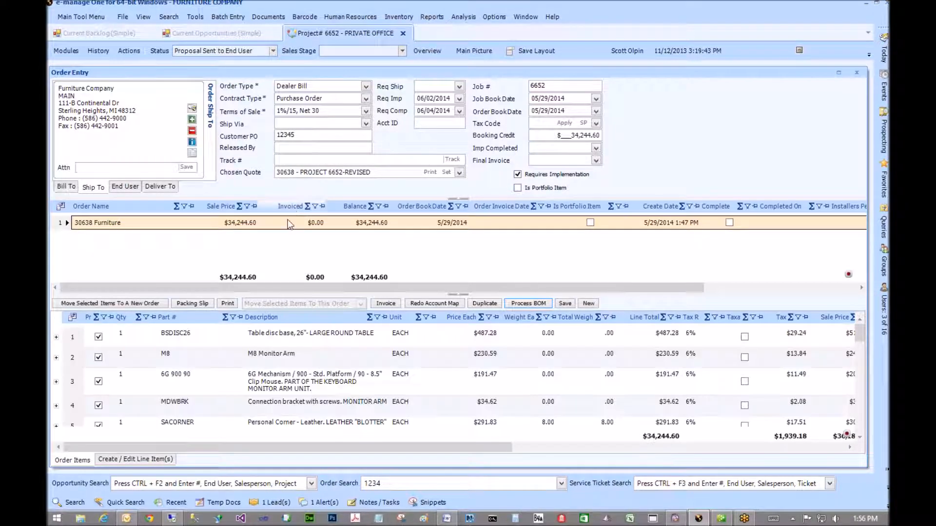
- Review the itemized bill-of-materials lines, selecting the M8 Monitor Arm line
click(287, 365)
click(292, 337)
click(293, 358)
click(294, 383)
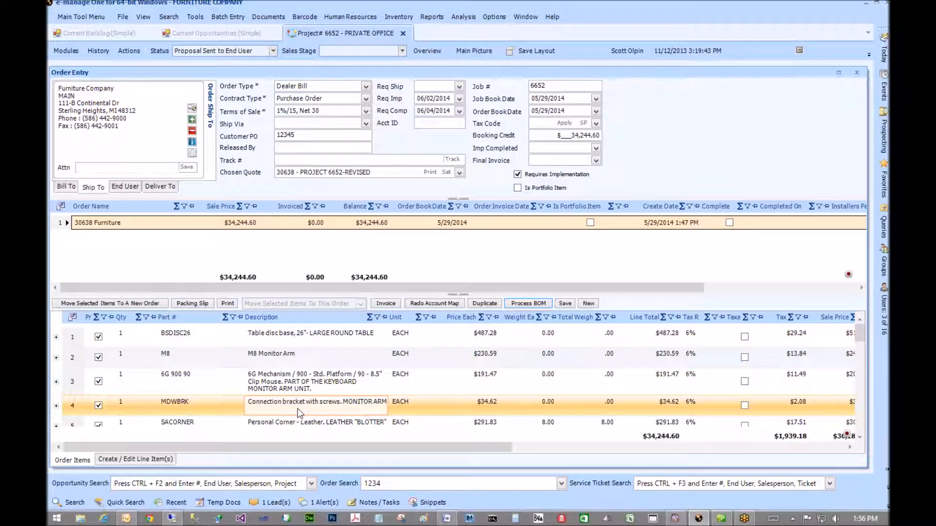
click(209, 365)
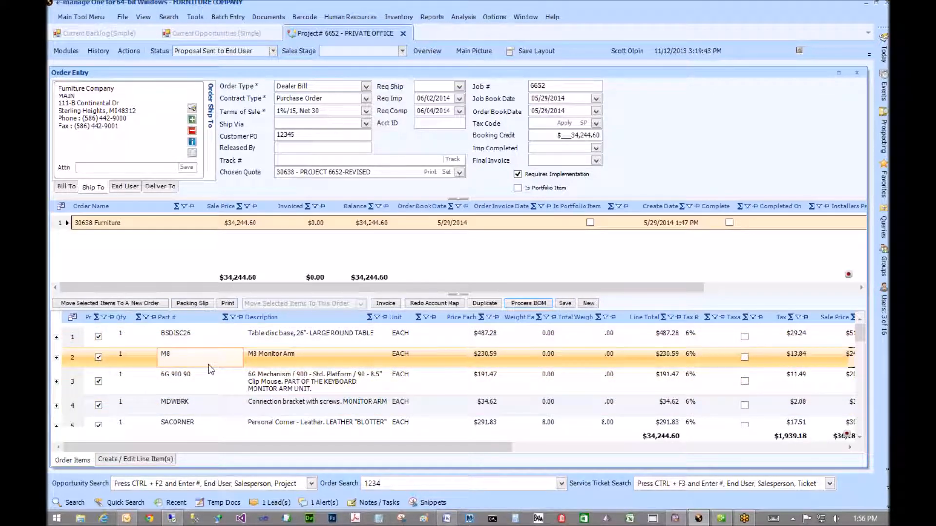
click(209, 364)
scroll(208, 365, down, 1)
scroll(208, 364, down, 4)
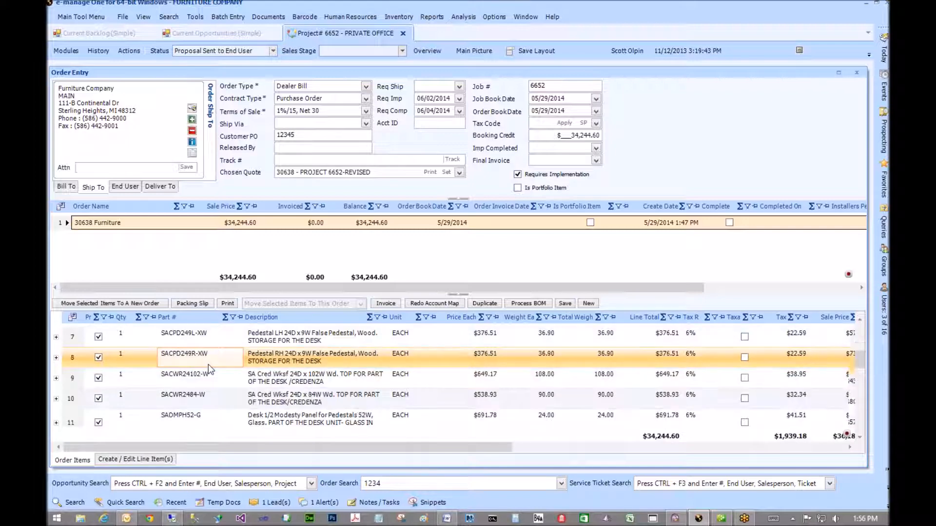
scroll(209, 364, down, 5)
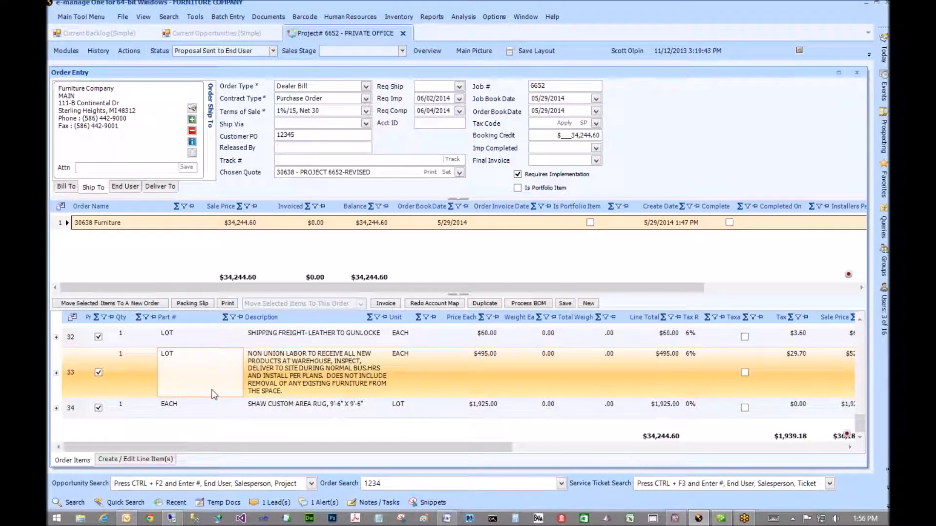
- Select all itemized lines through row 34, the area rug, and delete them
click(206, 408)
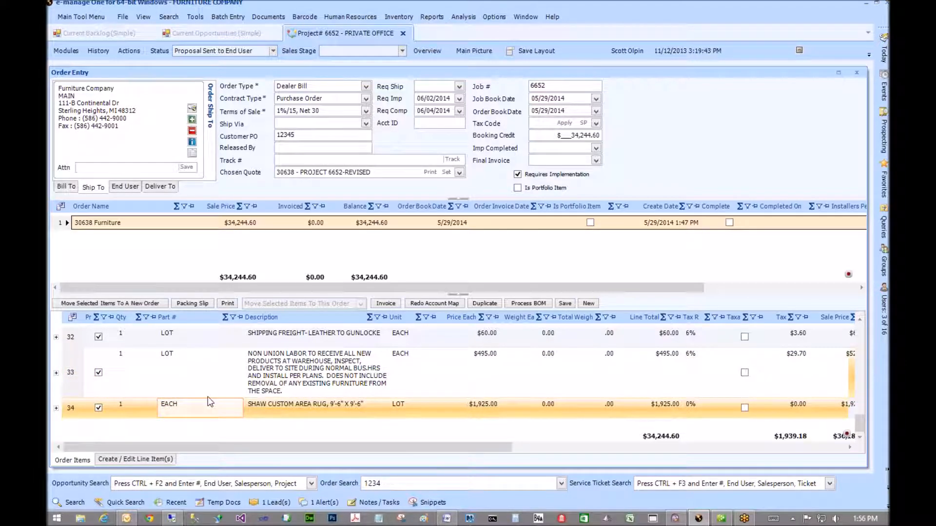
scroll(208, 395, up, 6)
scroll(208, 397, up, 5)
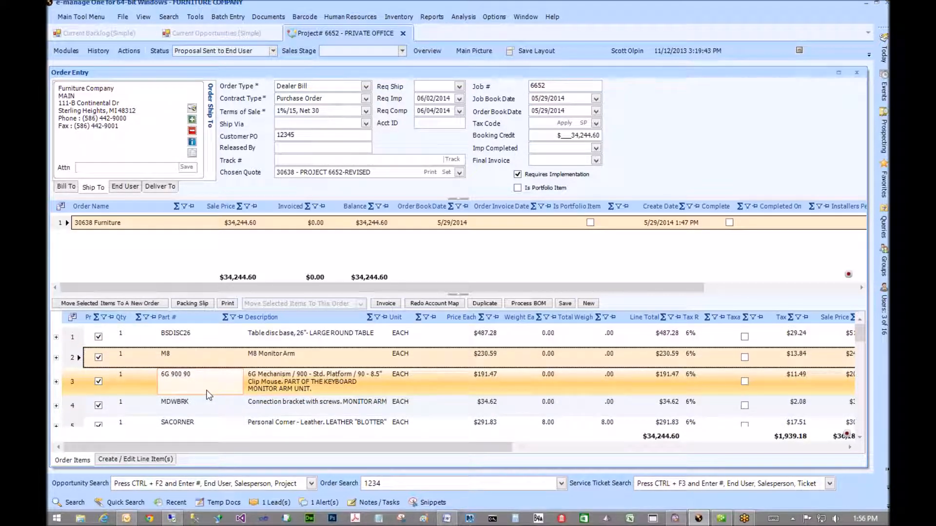
scroll(73, 371, down, 10)
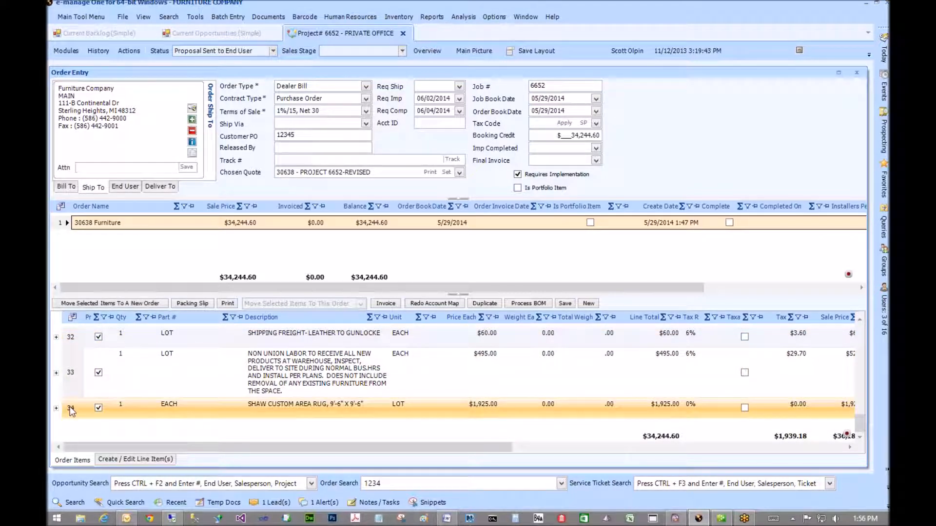
shift+click(71, 410)
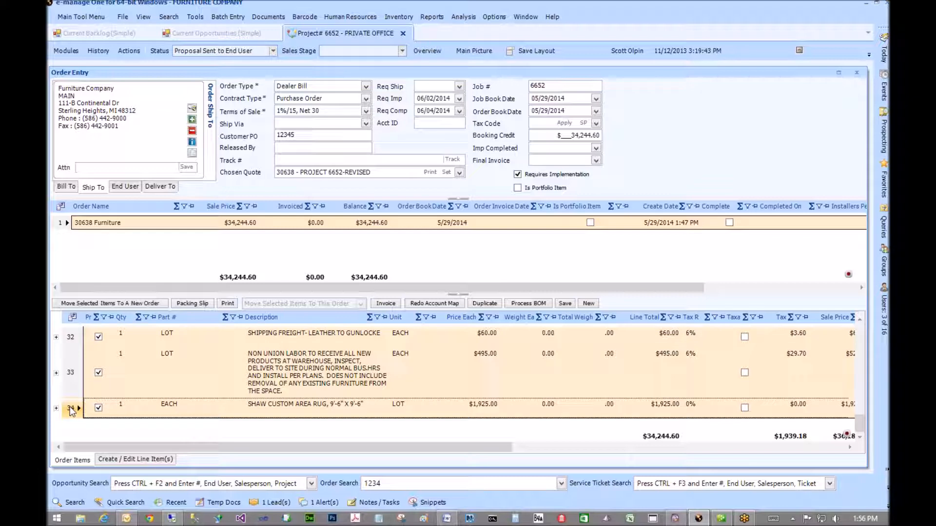
key(Delete)
- Confirm removing the itemized lines, reprocess the bill of materials by Phase, and begin an invoice
click(503, 295)
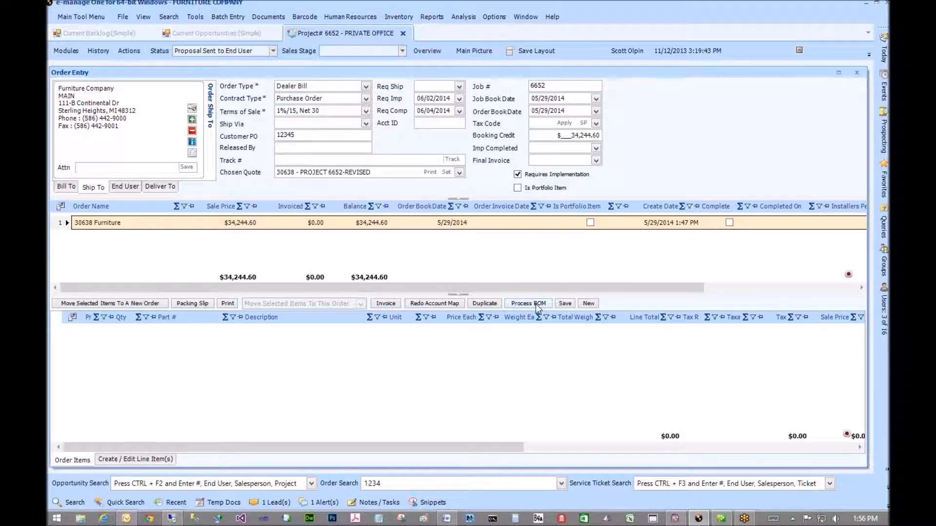
click(536, 304)
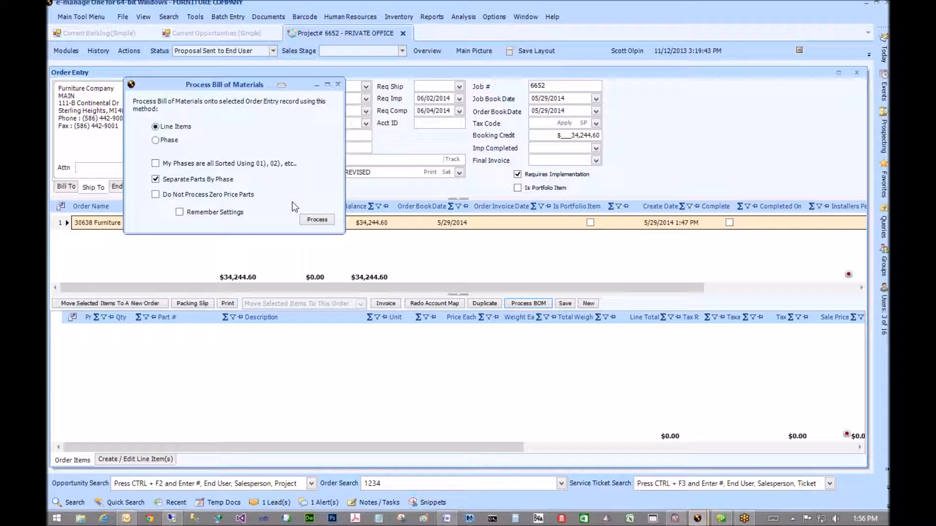
click(170, 141)
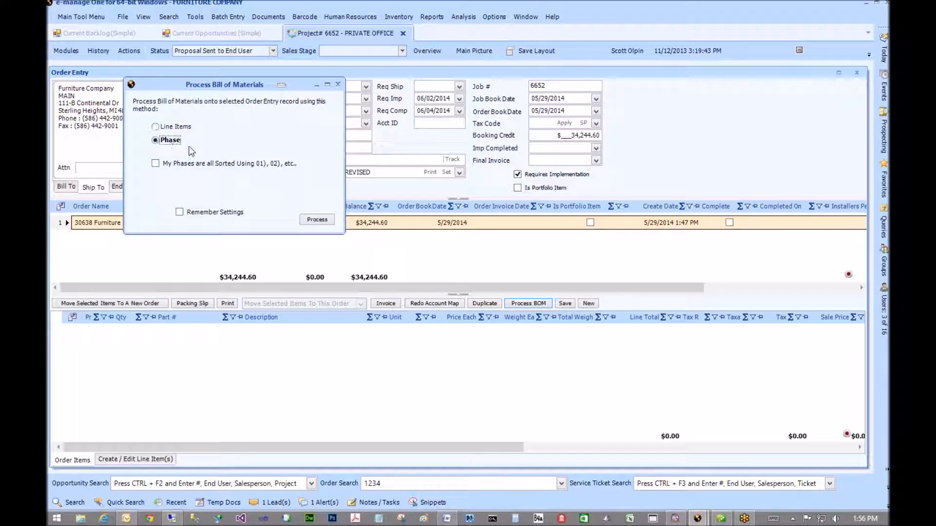
click(318, 220)
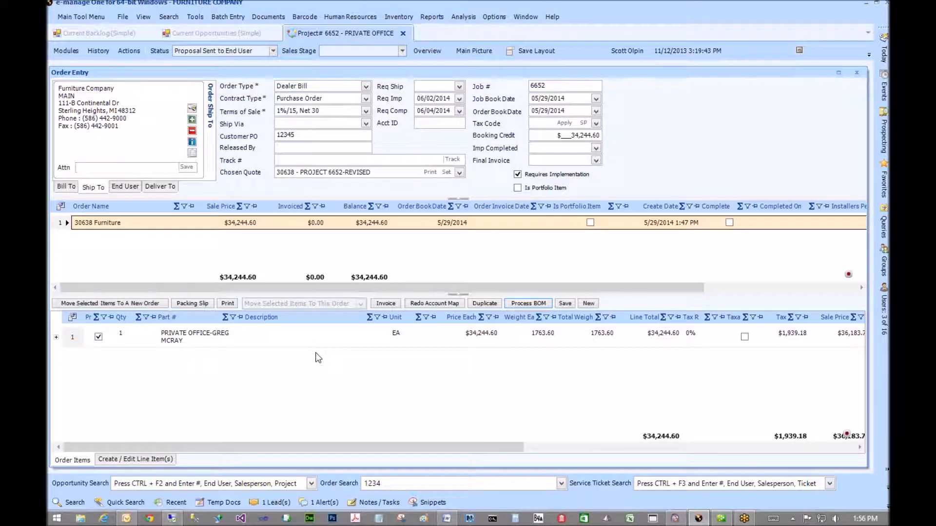
click(387, 305)
- Set the invoice billing type to Deposit and review the account lines, including $1,925.00 on 410
click(387, 303)
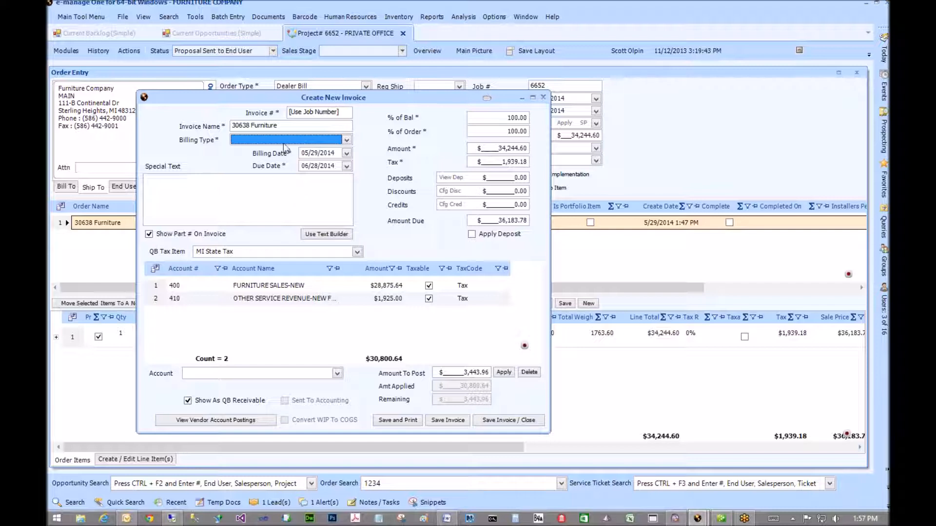
click(347, 140)
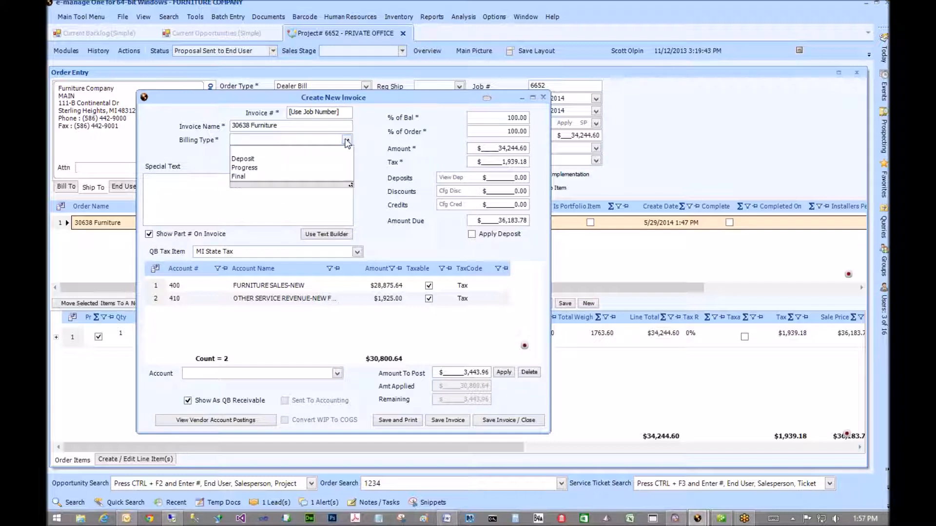
click(258, 161)
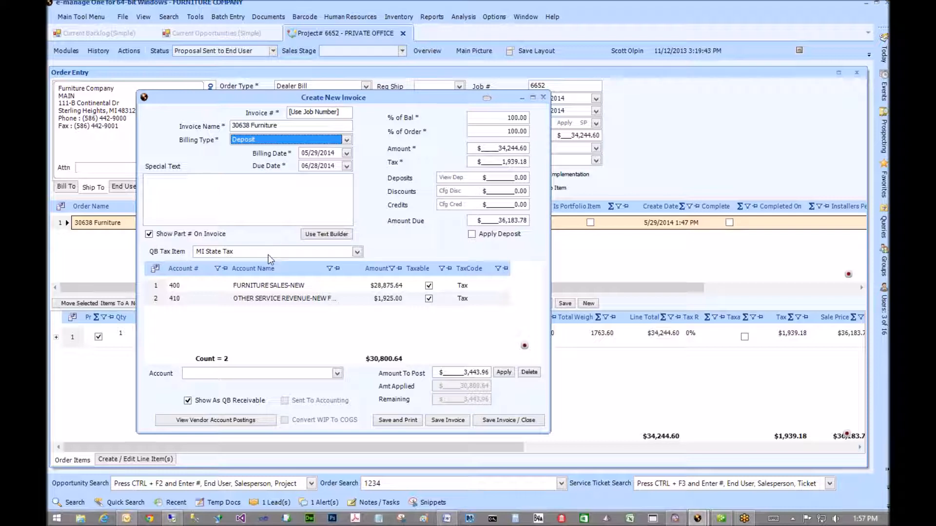
click(274, 286)
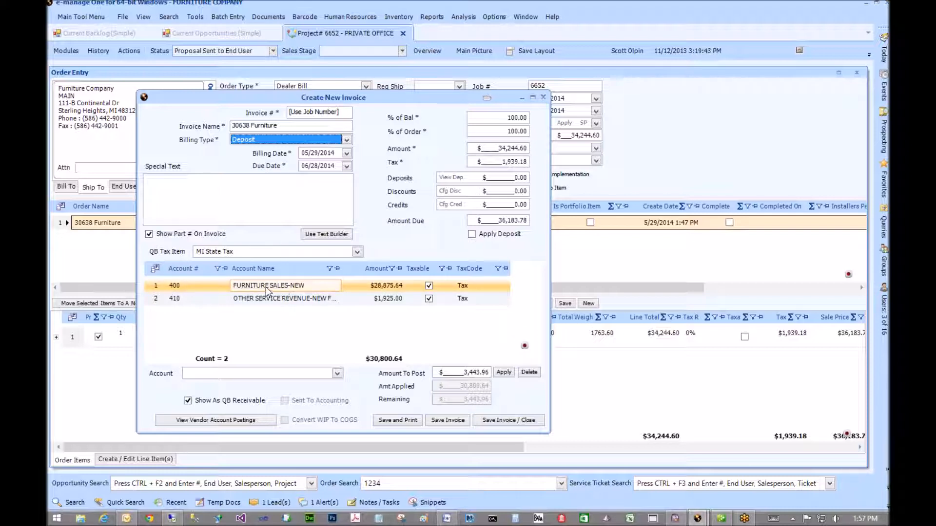
click(249, 340)
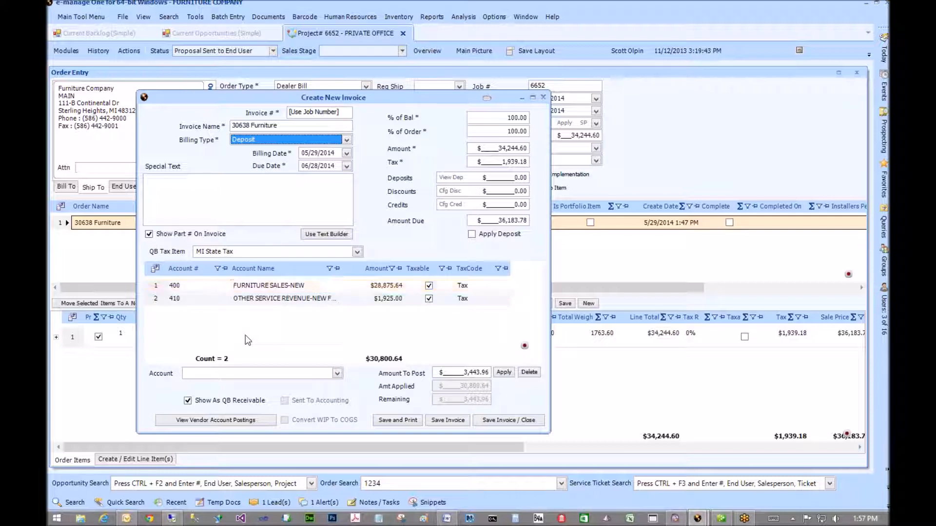
click(287, 298)
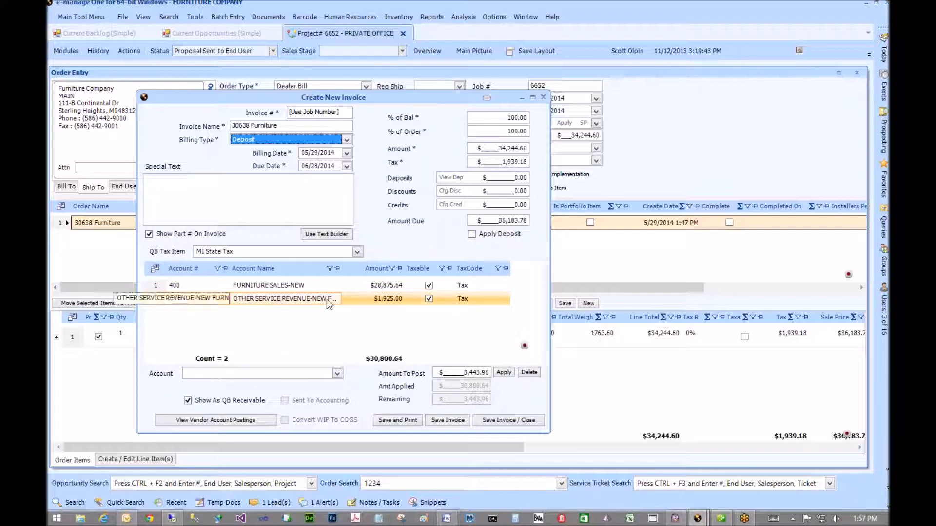
click(381, 299)
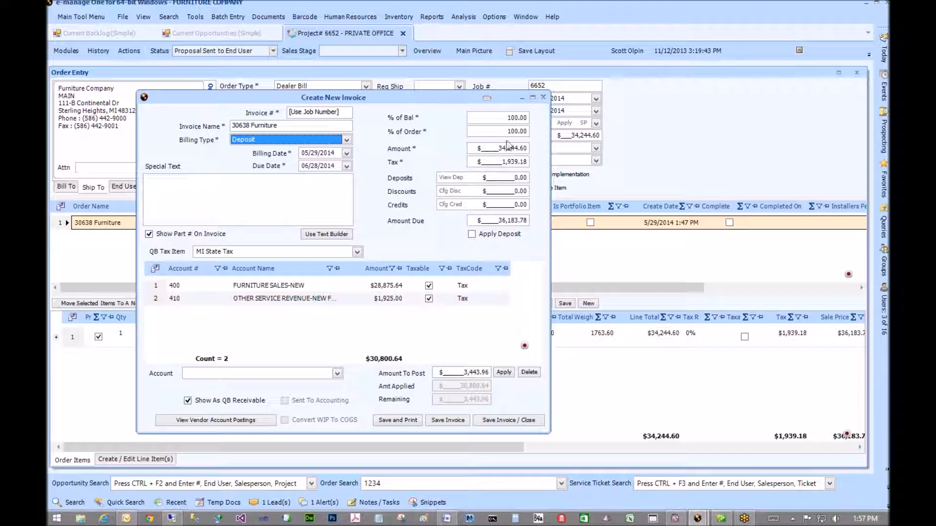
click(390, 326)
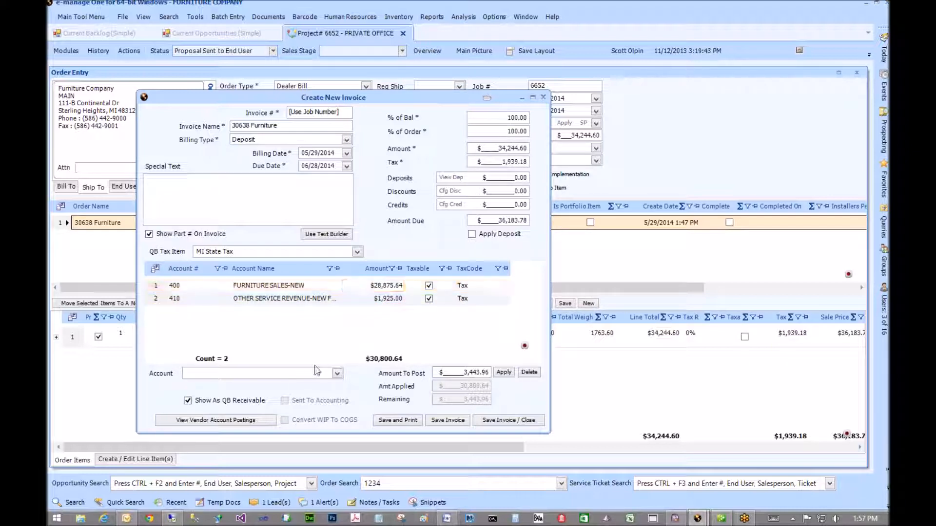
- Post the remaining $3,443.96 to FURNITURE RENTAL INCOME-NEW - 404
click(336, 373)
scroll(312, 396, down, 3)
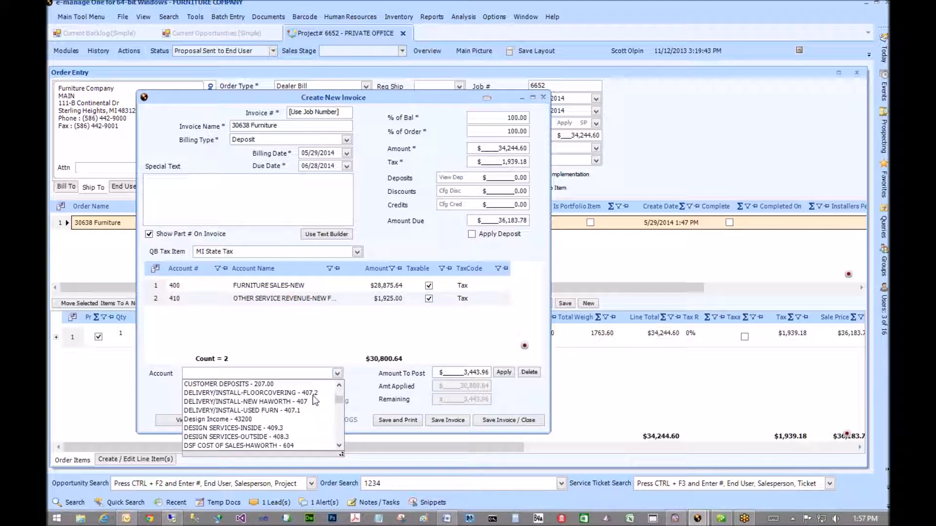
scroll(312, 396, down, 2)
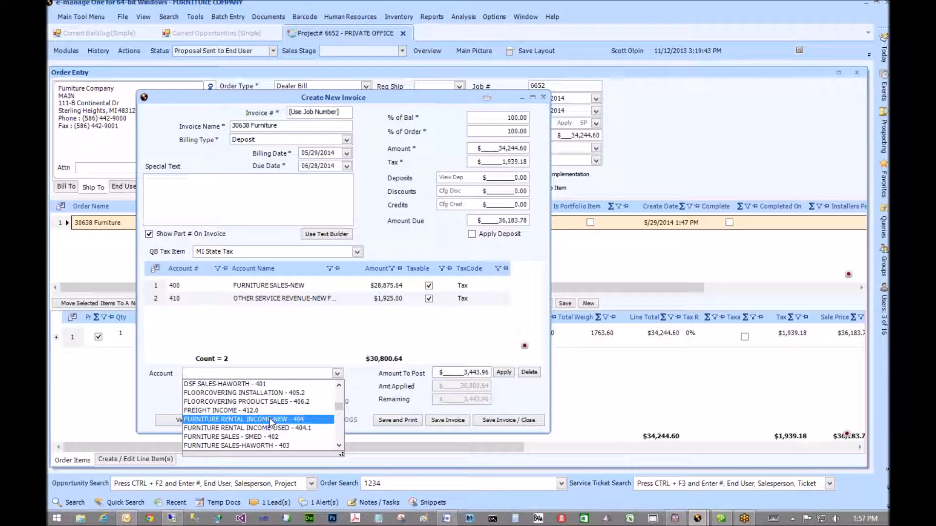
click(271, 420)
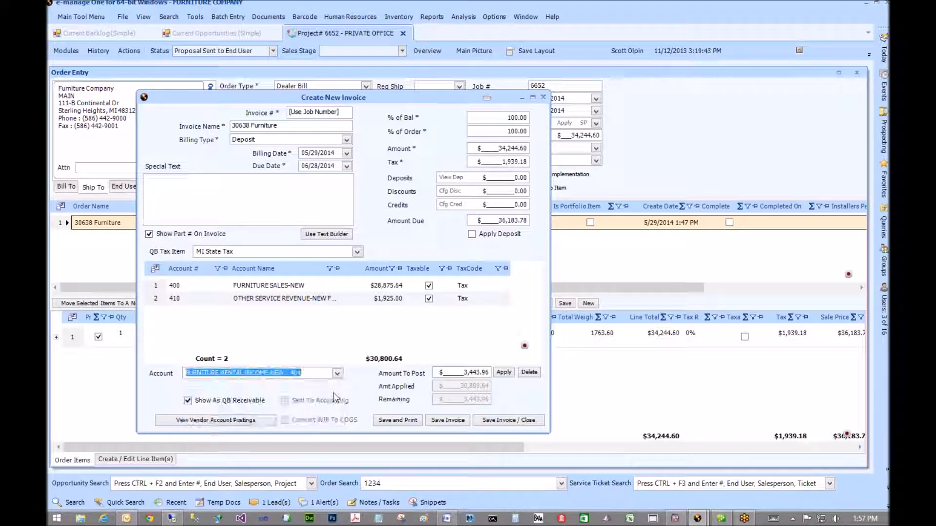
click(507, 373)
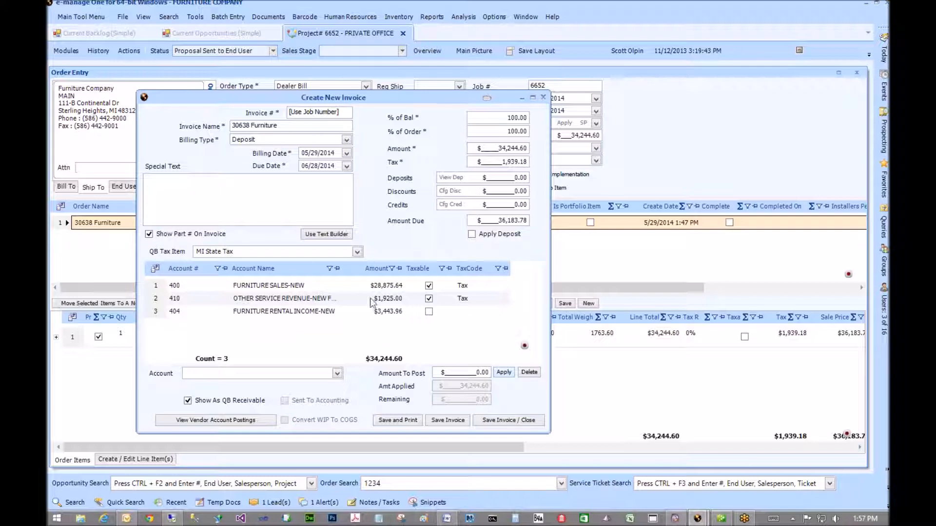
- Set % of Bal to 50, leaving Apply Deposit unchecked after toggling it
click(376, 313)
drag(500, 118, 532, 119)
text(50.__)
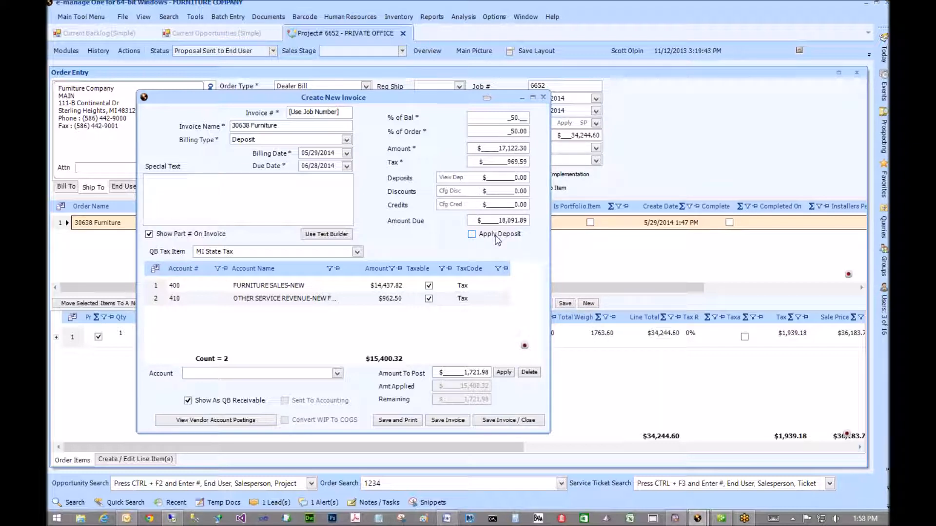
click(473, 237)
key(space)
- Post the remaining $1,721.98 to FURNITURE RENTAL INCOME-NEW - 404
click(345, 328)
click(337, 374)
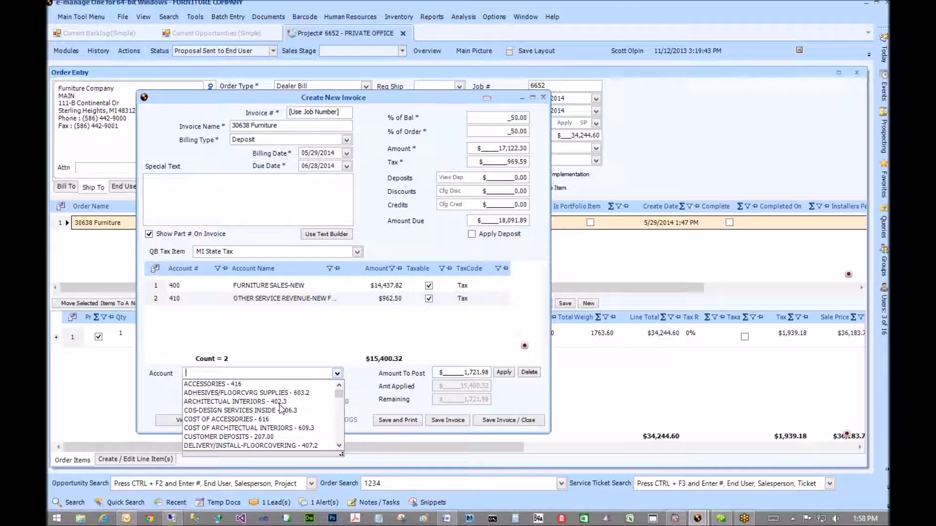
scroll(281, 409, down, 10)
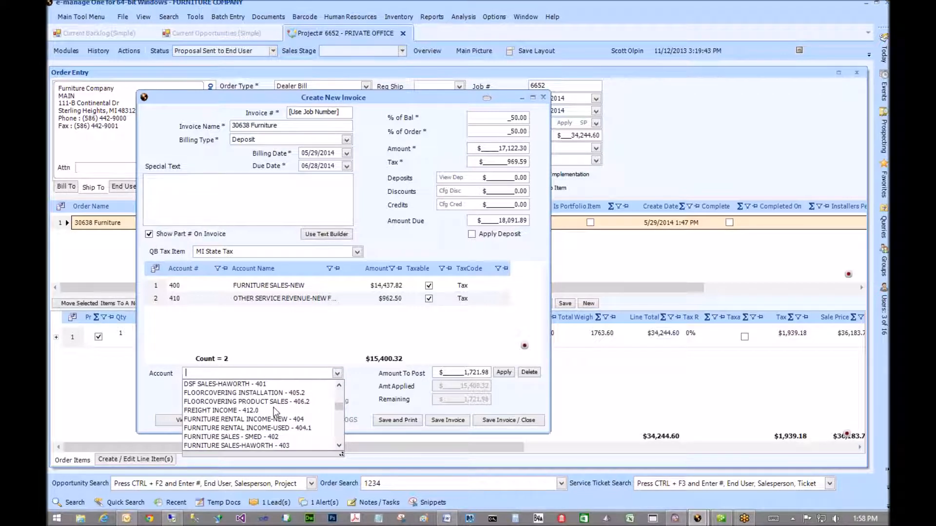
click(244, 384)
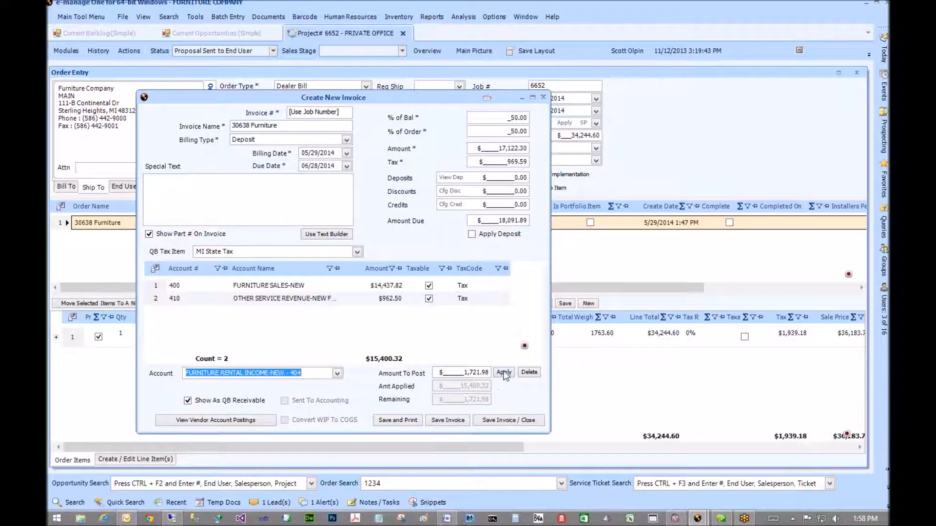
click(504, 373)
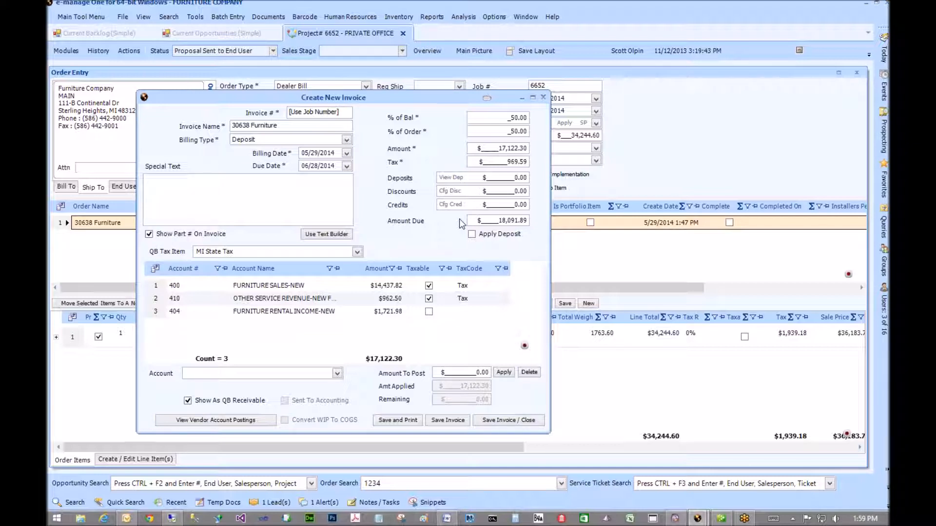
- Replace the invoice amount with $7,000.00 so % of Bal recalculates to 20.44%
click(495, 147)
key(shift+End)
click(266, 287)
text(7,00)
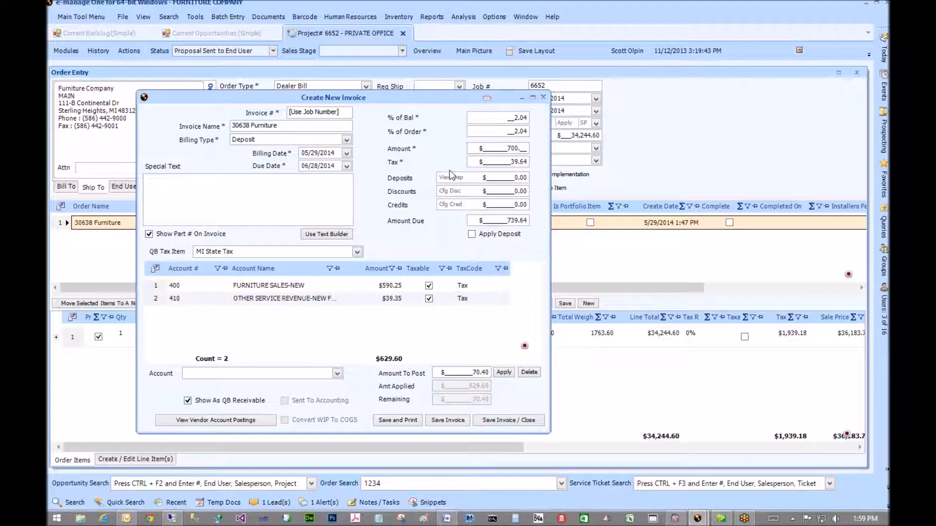
text(0)
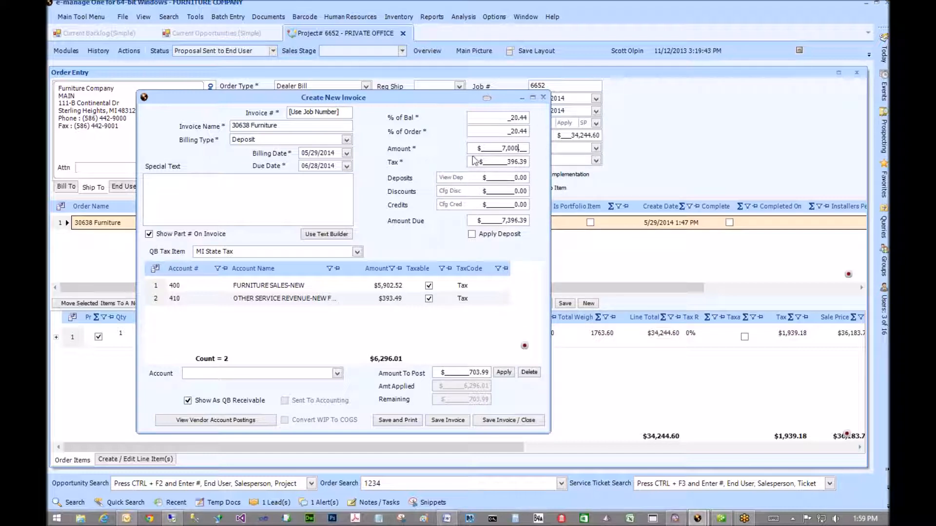
click(500, 119)
drag(607, 111, 606, 111)
- Enter 0 in the Tax field, dropping the $396.39 tax so $7,000.00 is due
click(503, 162)
text(0)
drag(508, 161, 560, 153)
- Via Actions > Submit Action Item Request(s), browse types, selecting Invoice Customer then Process OrderEntry/Cut VendorPO's
click(129, 50)
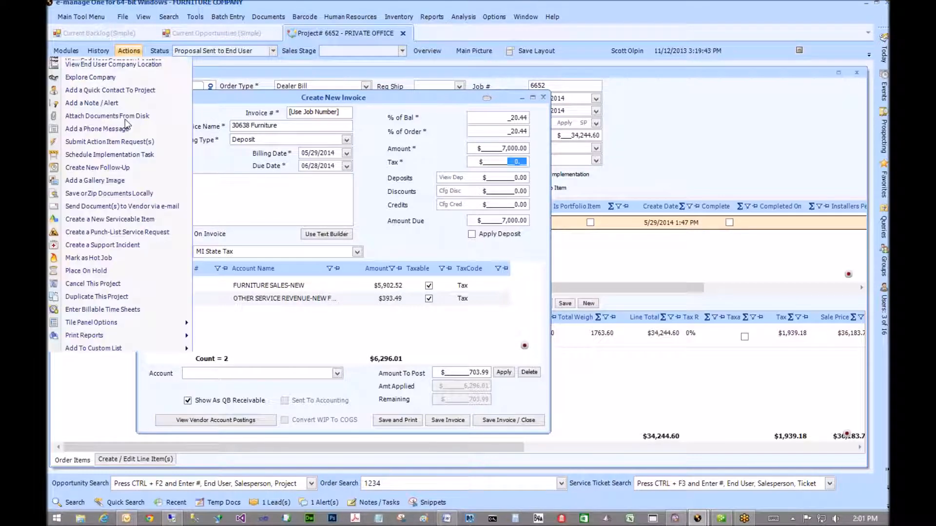
click(108, 142)
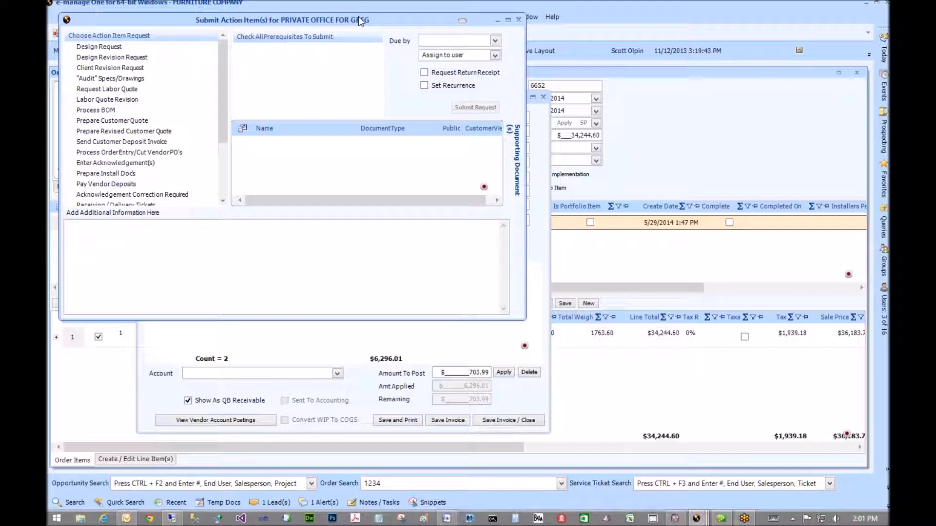
click(222, 158)
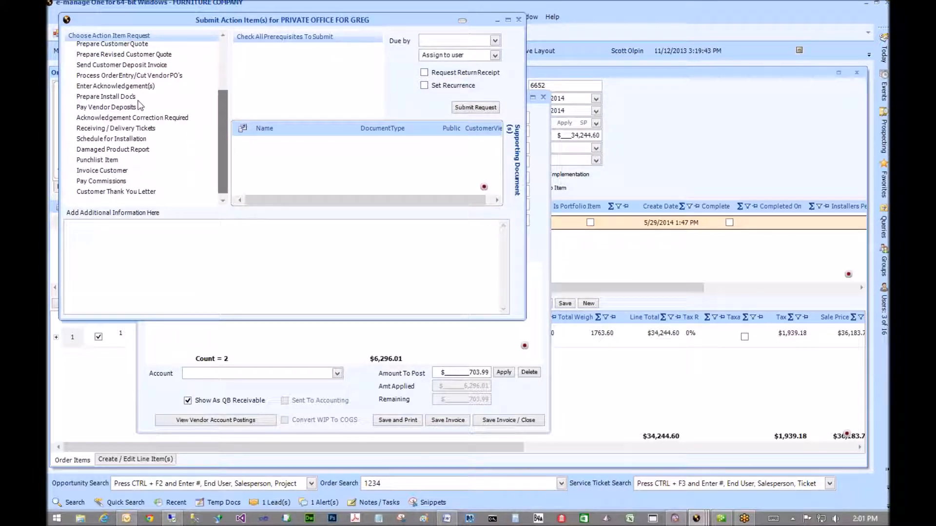
drag(229, 116, 229, 63)
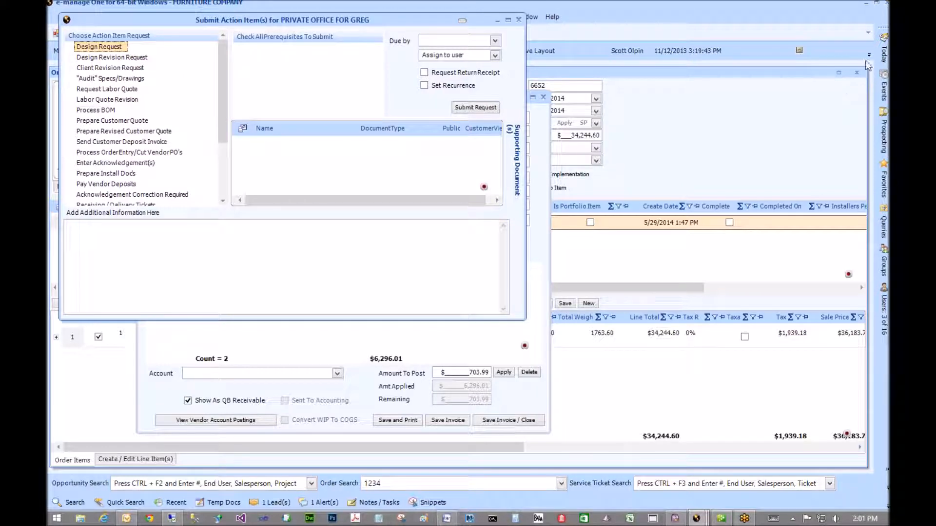
mouse_move(883, 55)
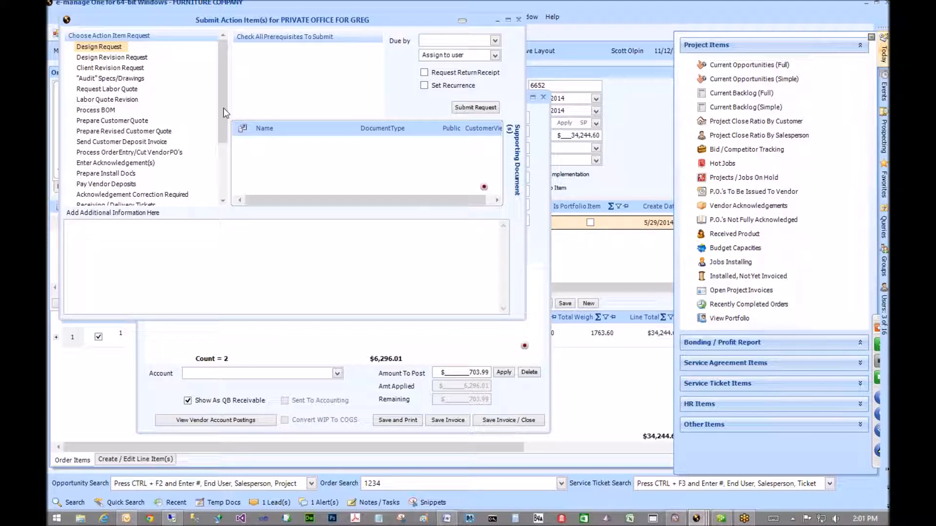
drag(223, 108, 222, 157)
click(117, 169)
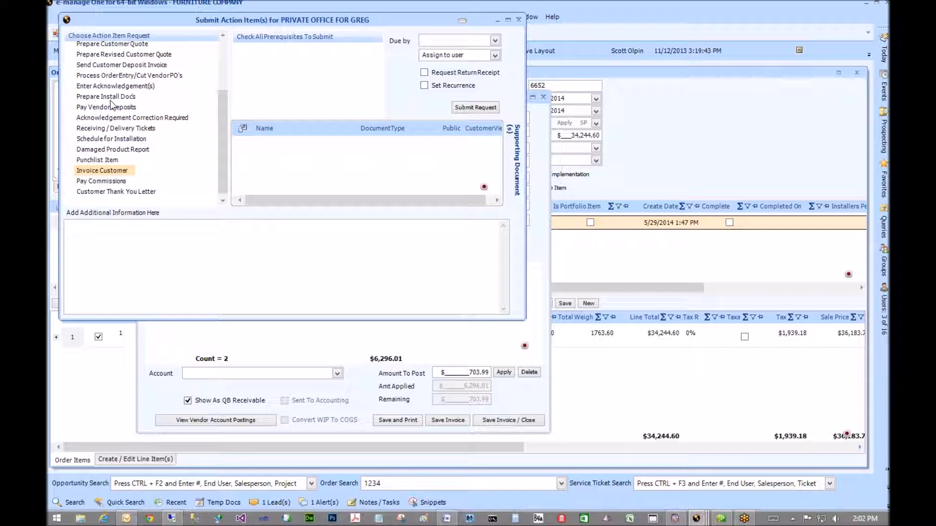
click(116, 76)
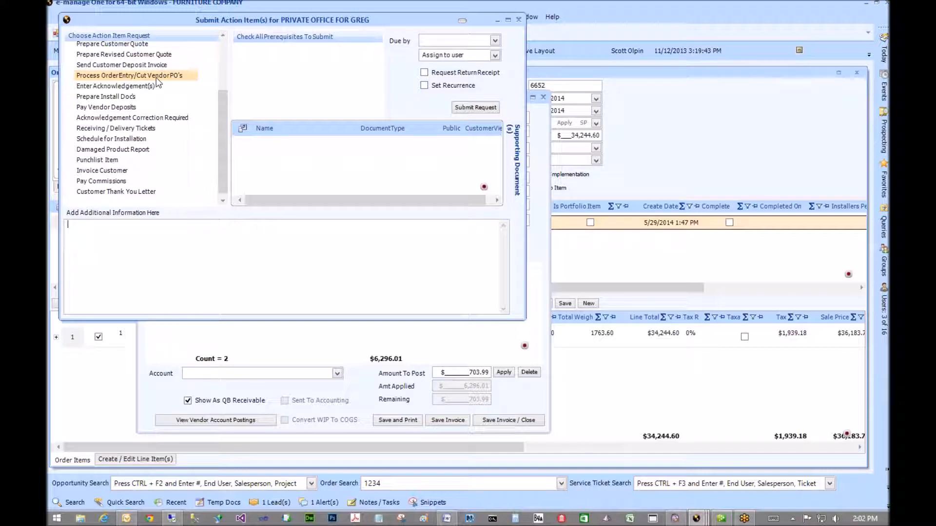
- Close the action-item request and new invoice windows to return to order 6652's Order Entry
click(518, 20)
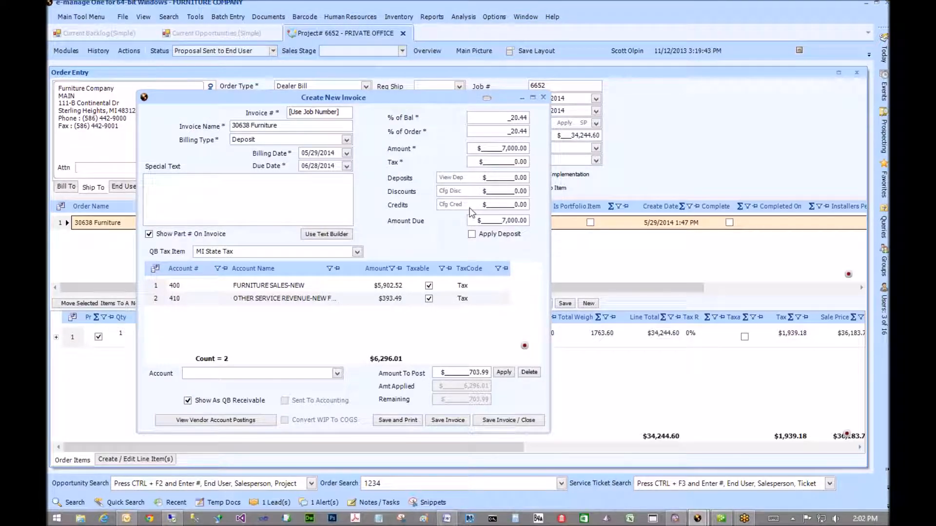
click(543, 97)
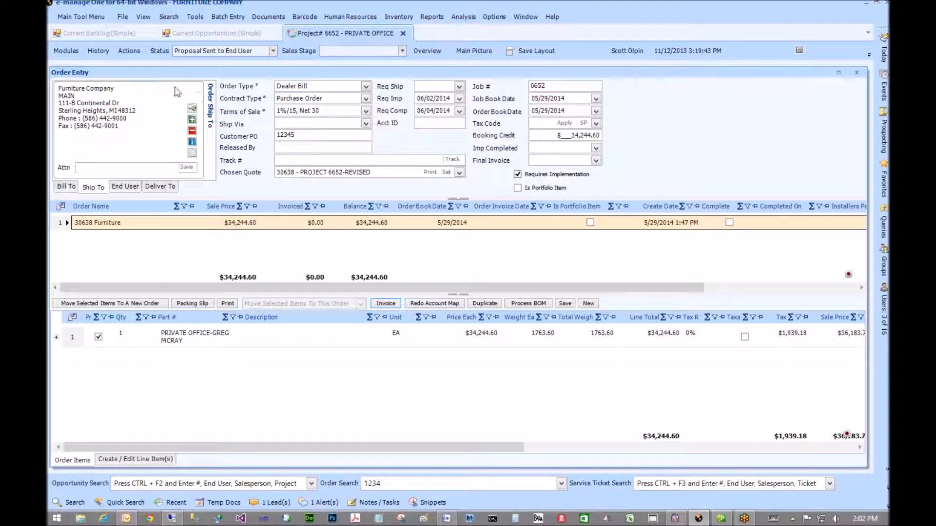
click(67, 52)
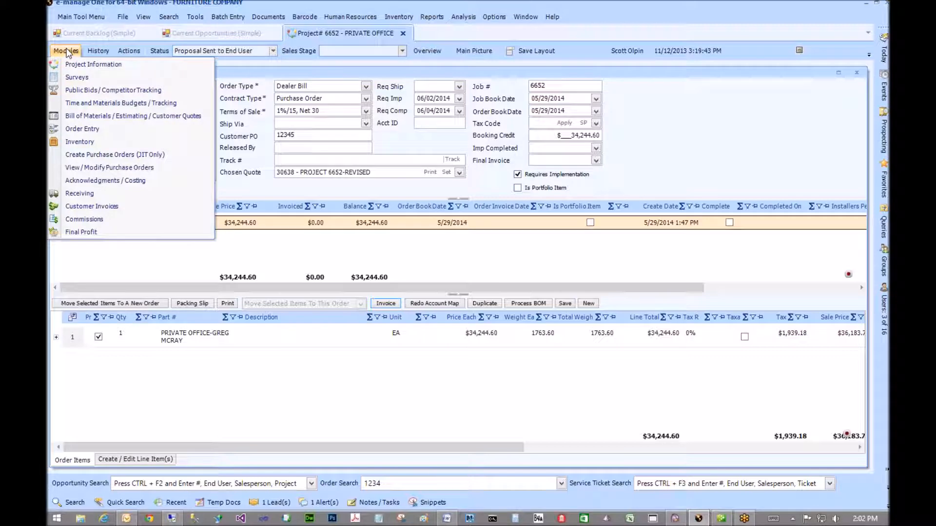
mouse_move(136, 55)
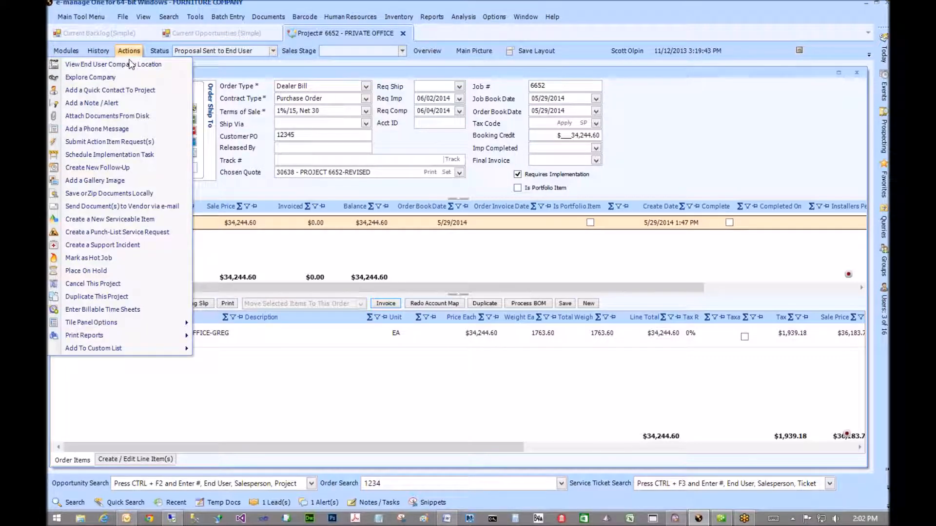
click(111, 142)
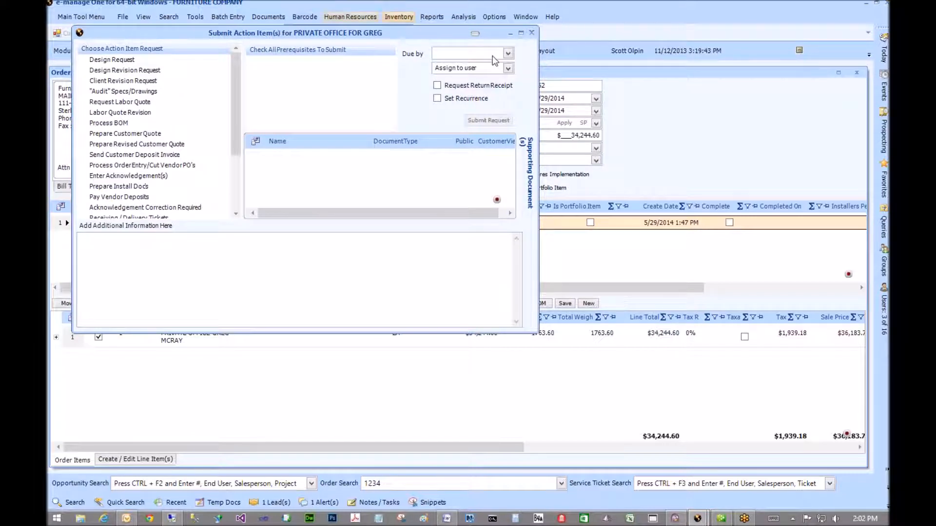
click(531, 33)
- Show the Modules list of project areas for order 6652, from project information through final profit
click(80, 16)
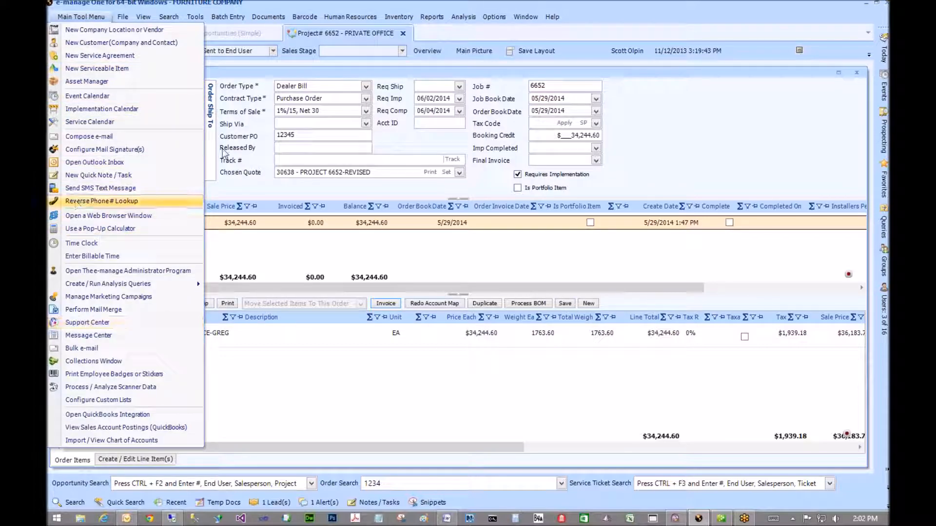
click(510, 4)
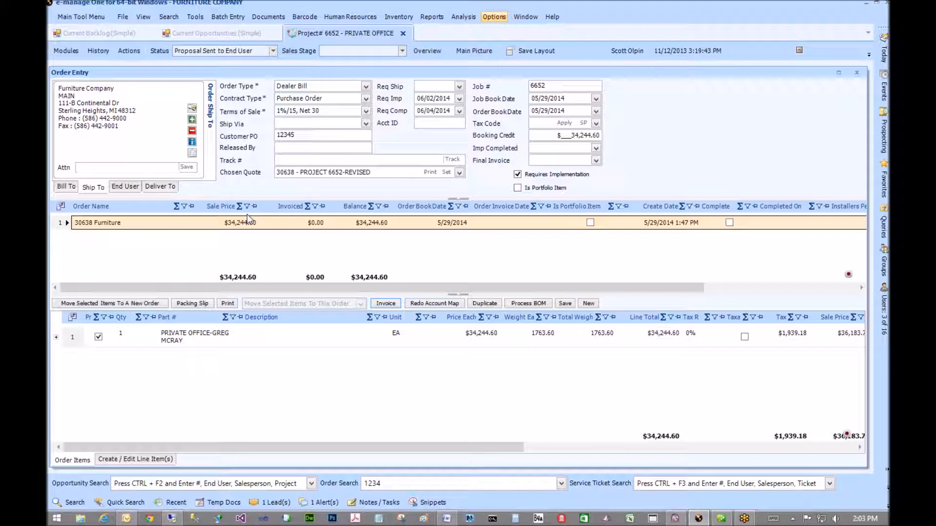
click(66, 51)
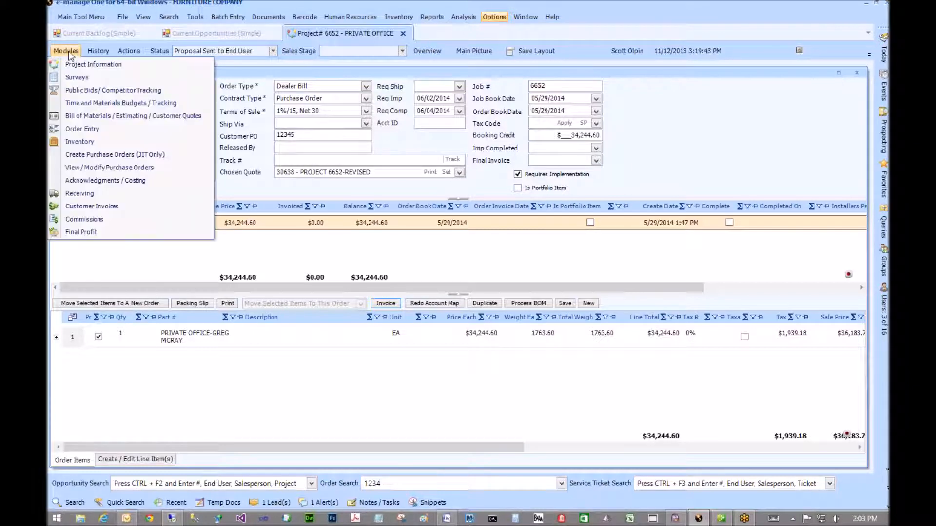
click(68, 52)
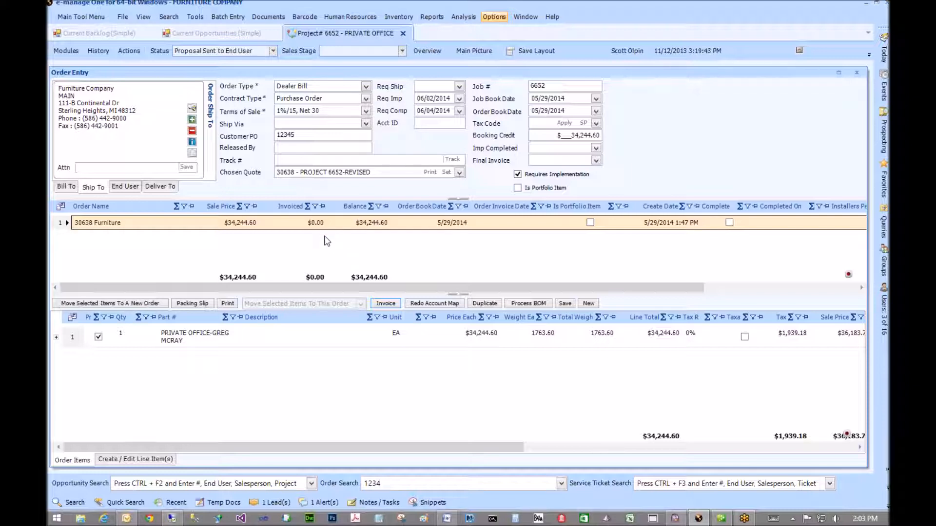
click(67, 51)
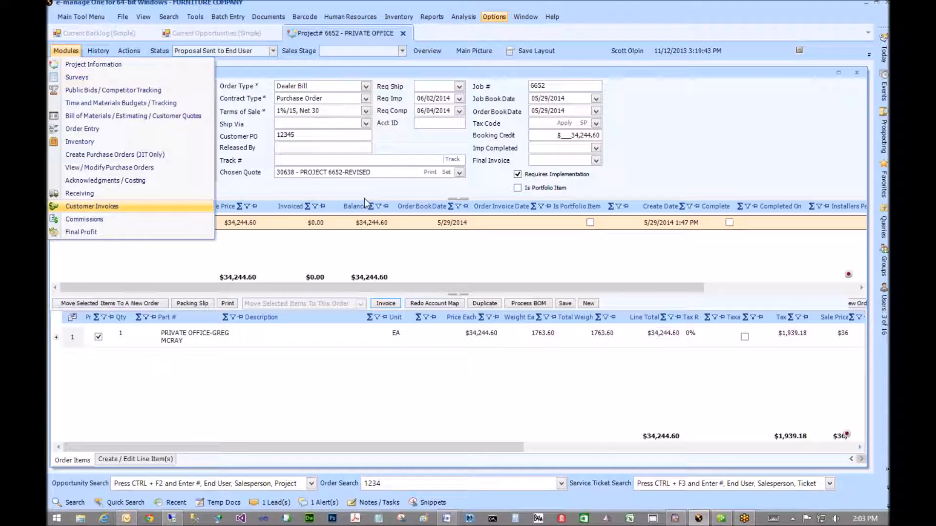
- Open project 6652's Customer Invoices and start an Add Customer Deposit form for 30638 Furniture
key(Return)
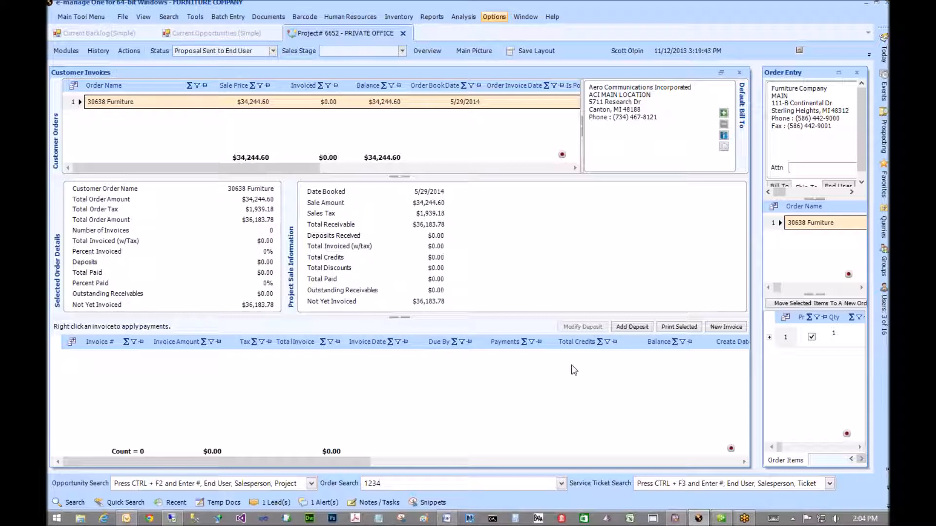
click(632, 327)
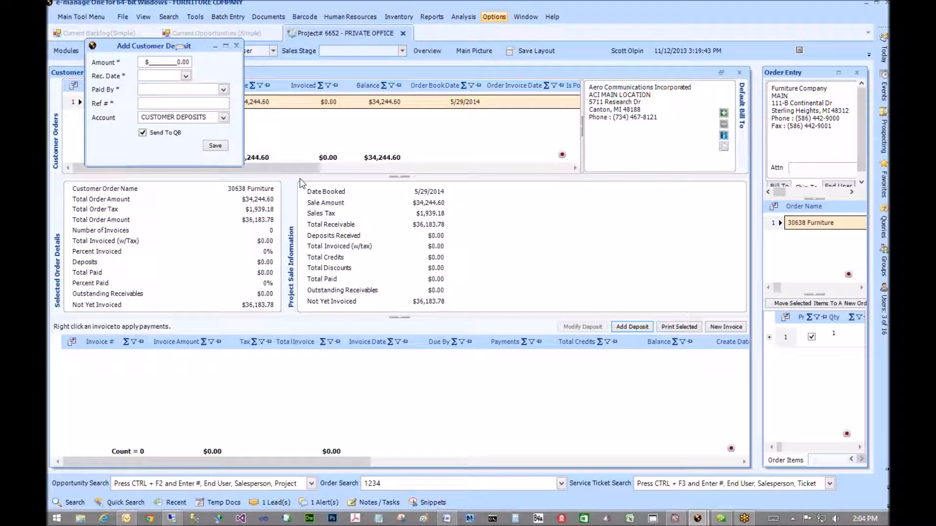
- Save a $15,000 deposit paid by Check, received 05/29/2014, with a check reference number
click(153, 64)
text(15,)
text(0000)
text(.)
key(Tab)
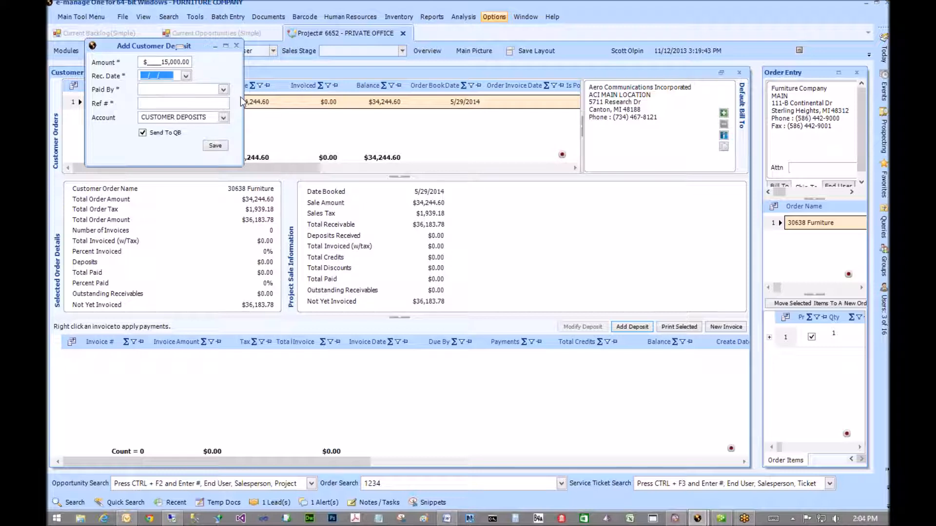
click(185, 76)
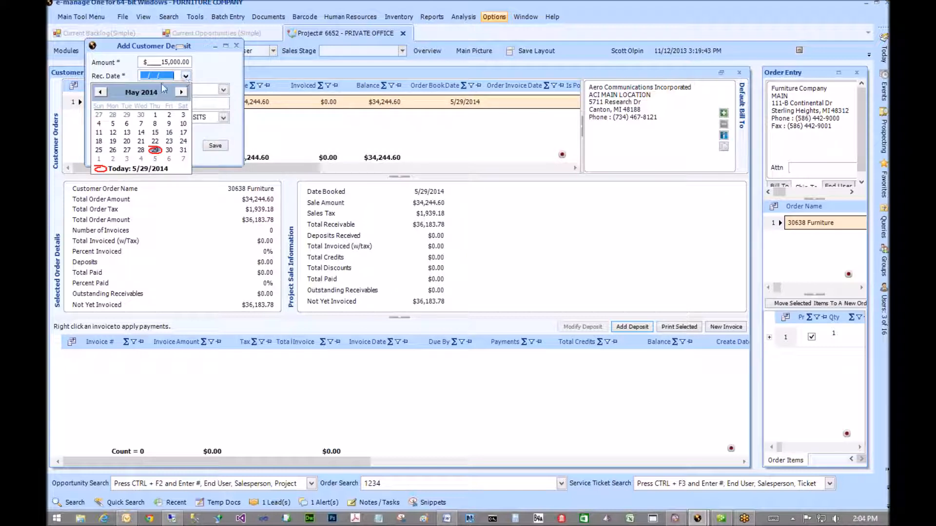
click(156, 152)
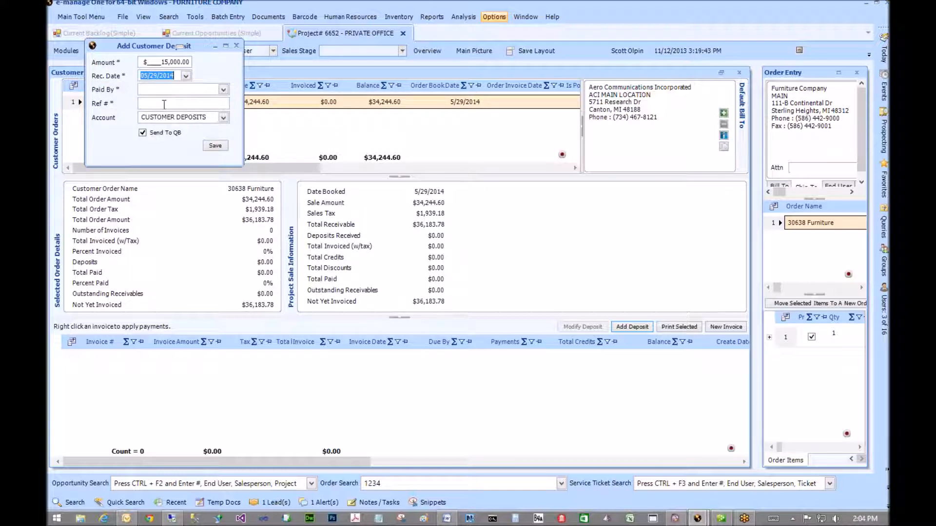
click(223, 90)
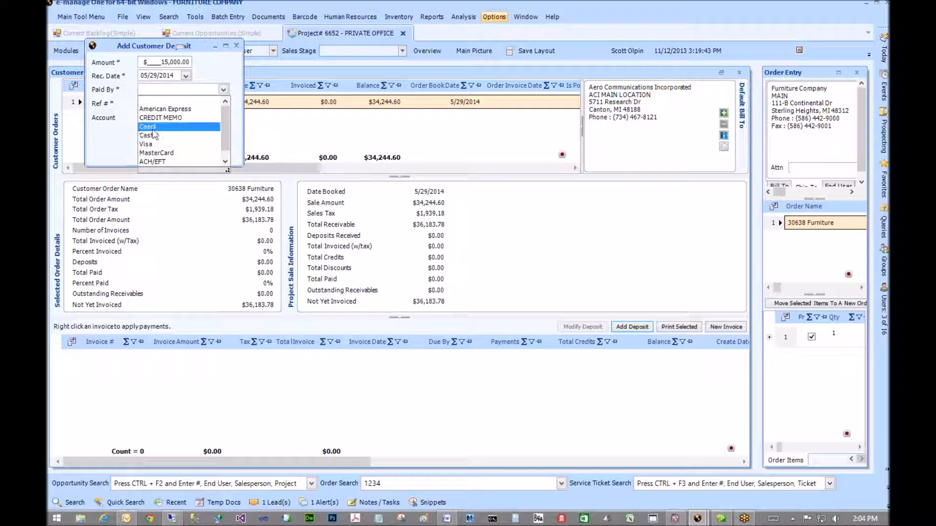
click(155, 126)
click(159, 104)
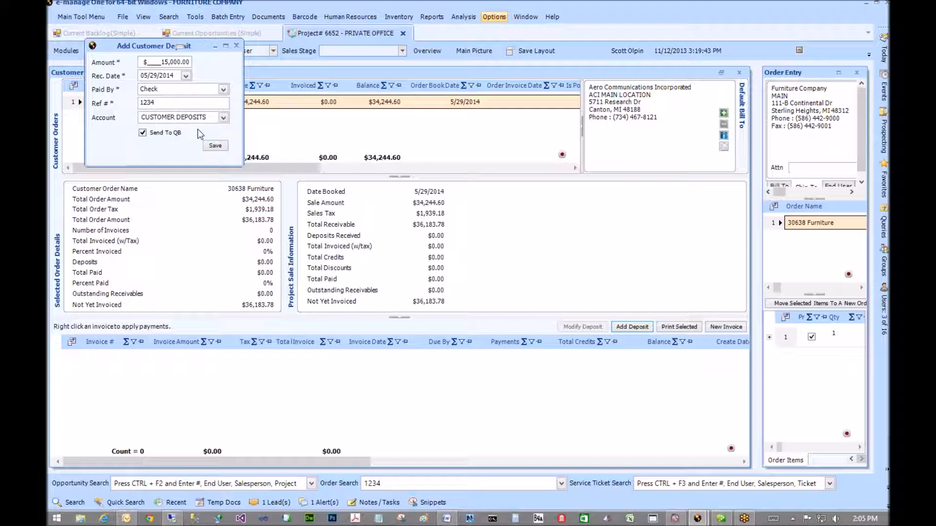
click(220, 147)
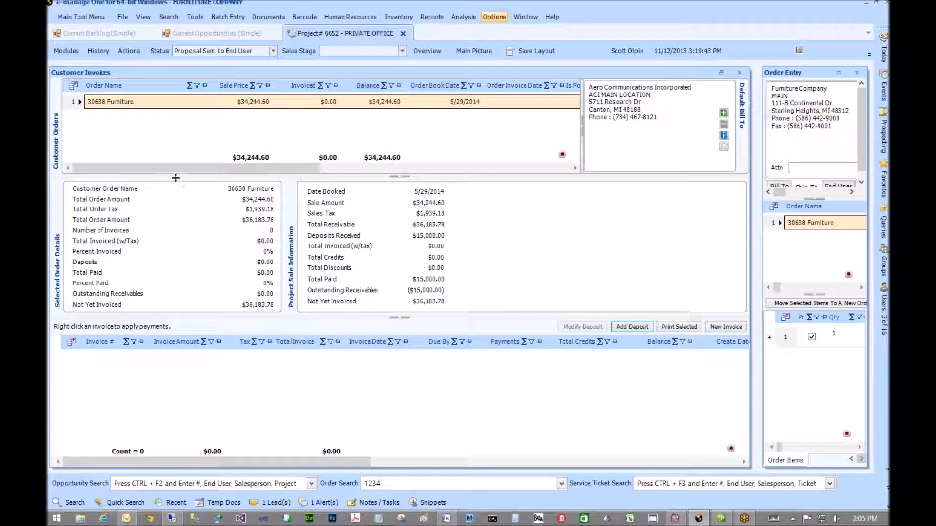
- Launch the QuickBooks Integration application from the Main Tool Menu
click(69, 17)
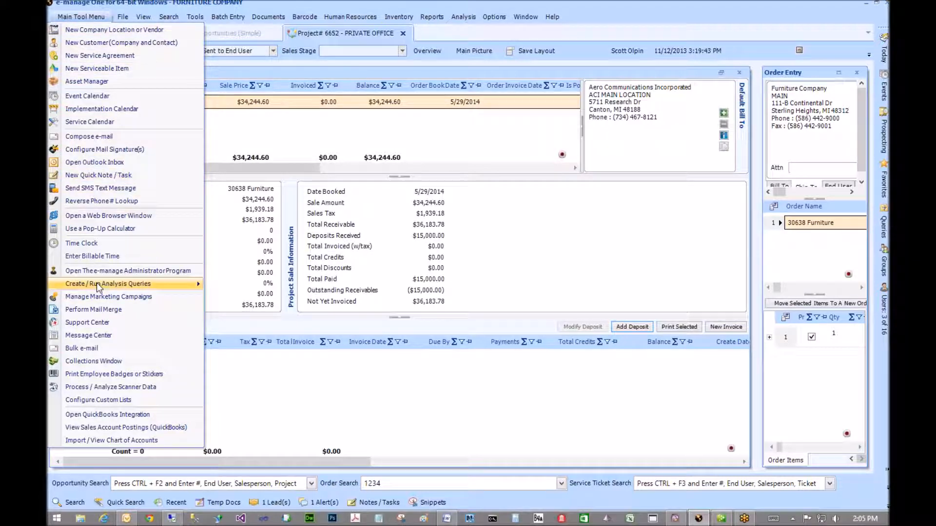
mouse_move(102, 284)
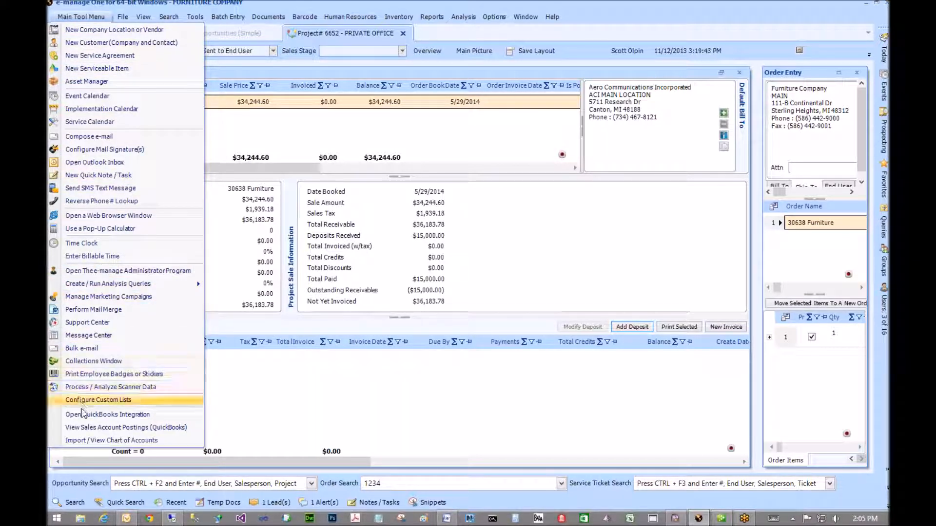
click(82, 415)
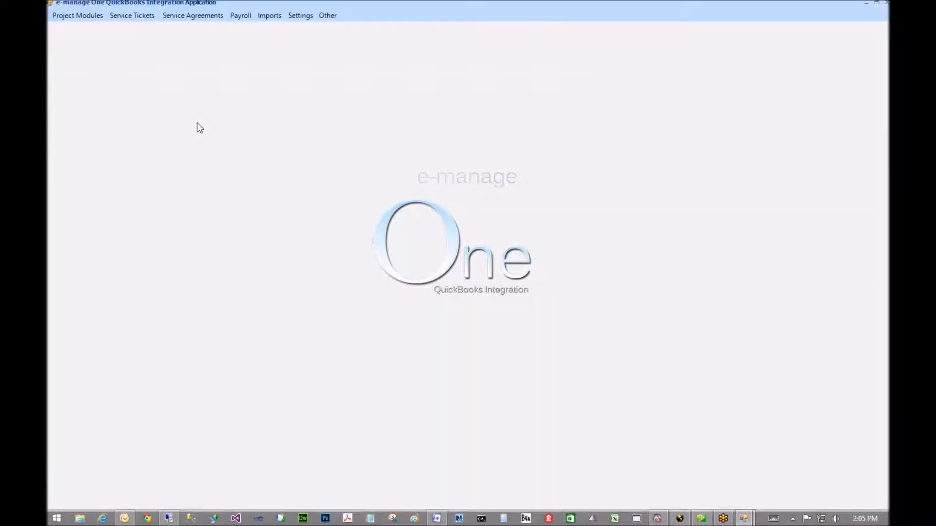
- From Project Modules > Send Deposits, select Aero Communications' $15,000 deposit and send it to QuickBooks
click(67, 16)
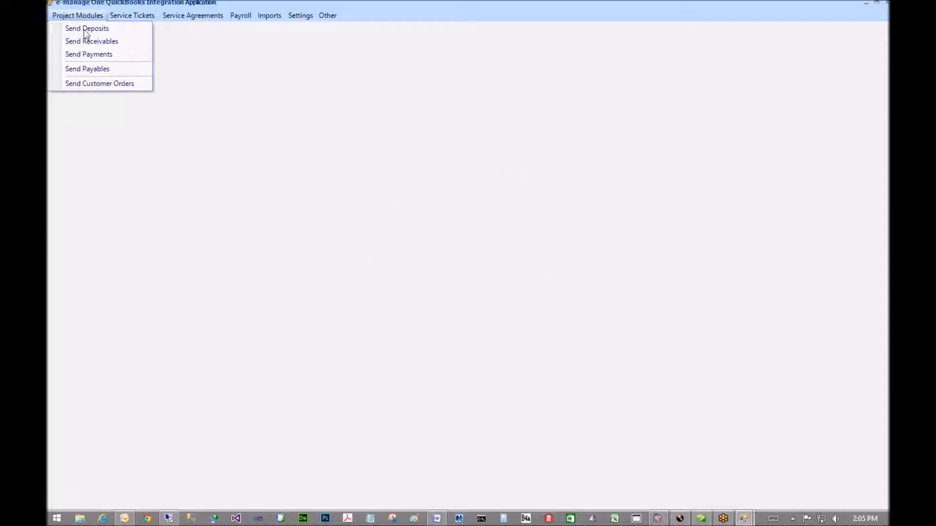
click(84, 29)
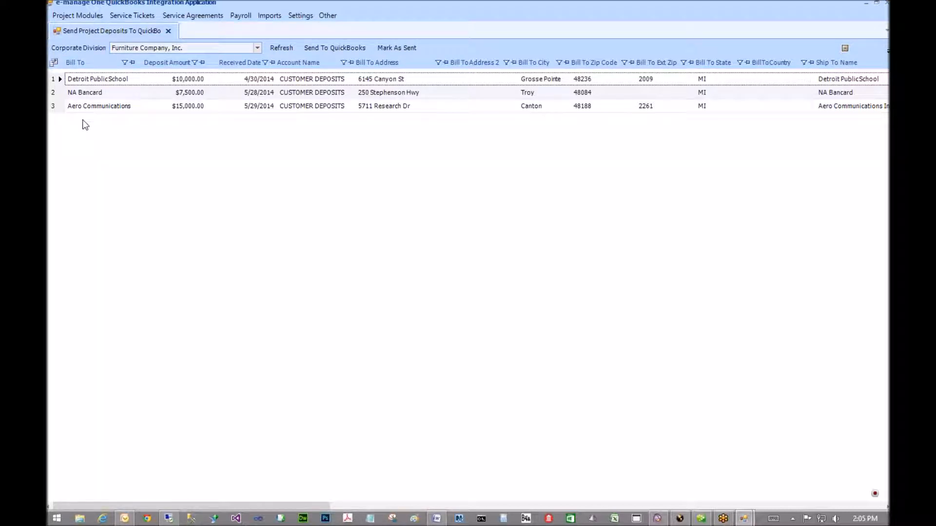
click(60, 106)
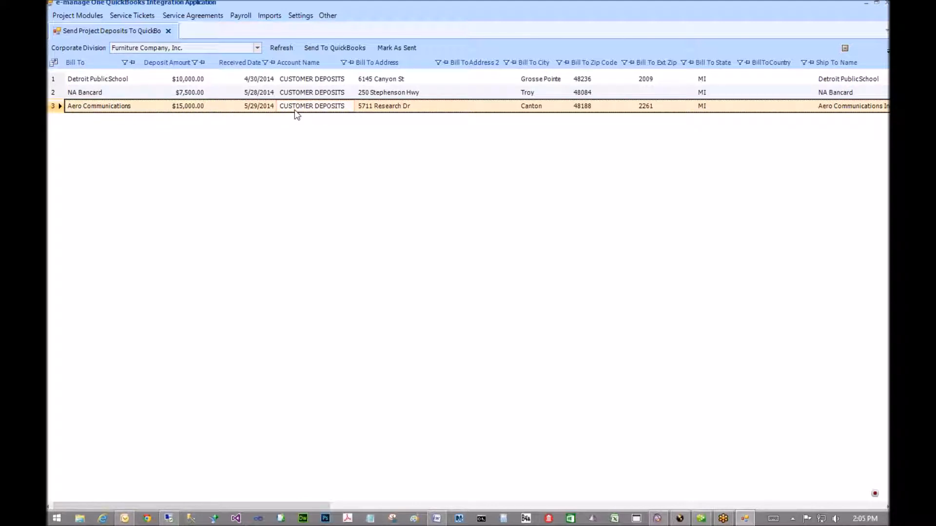
ctrl+click(238, 79)
click(328, 49)
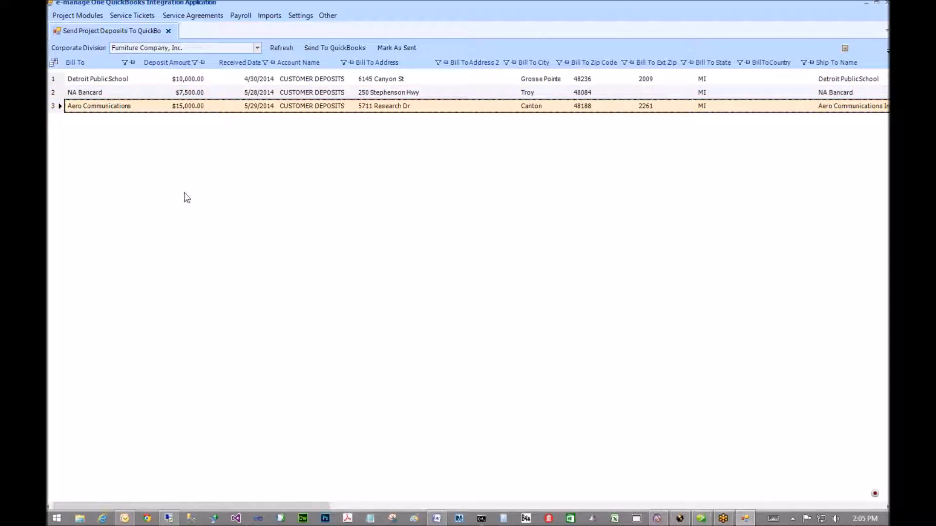
click(57, 95)
click(58, 106)
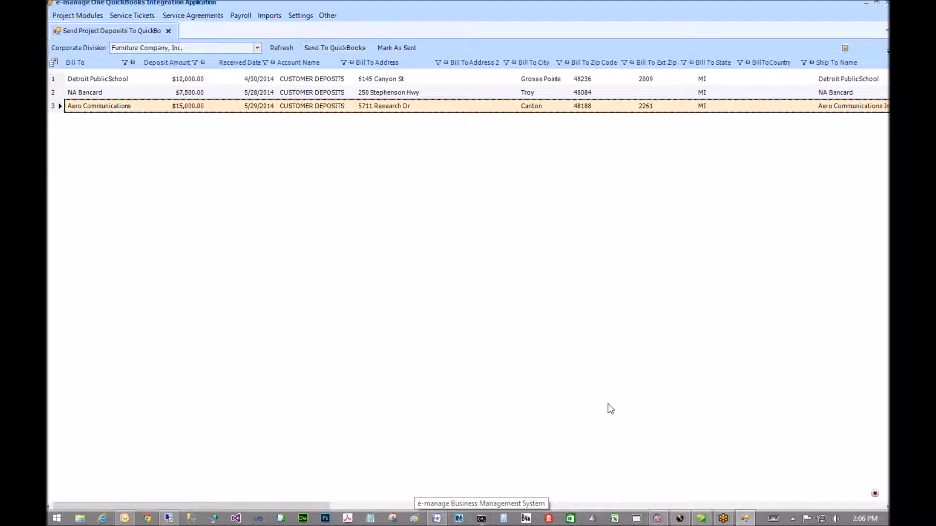
- Switch to QuickBooks and open the Chart of Accounts from the Lists menu
click(700, 520)
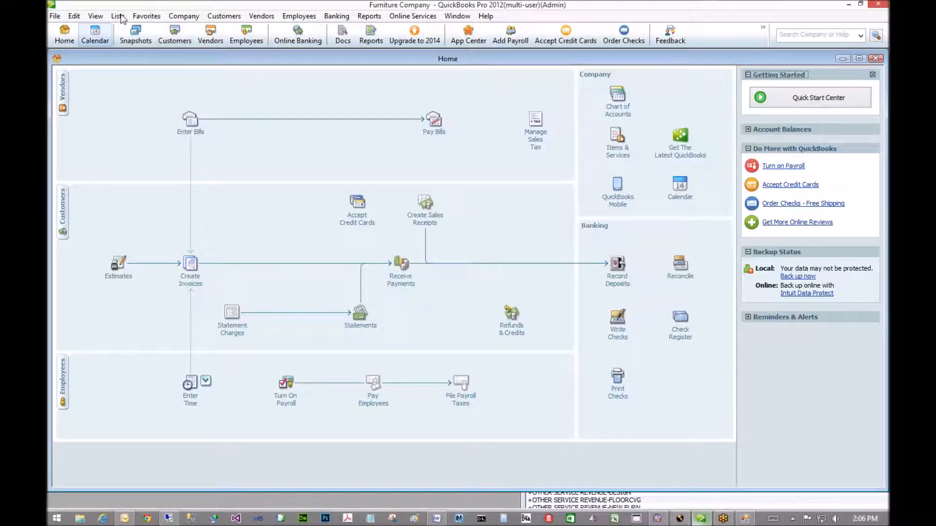
click(118, 15)
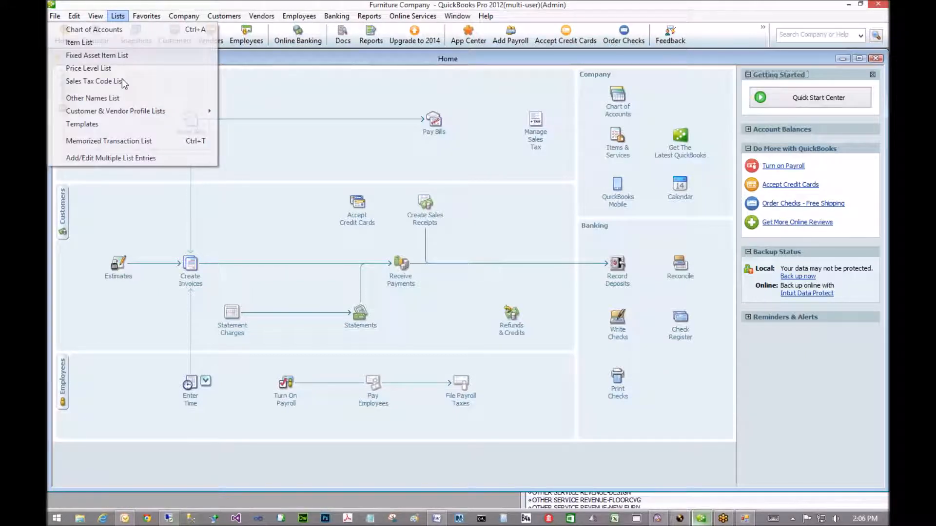
click(94, 30)
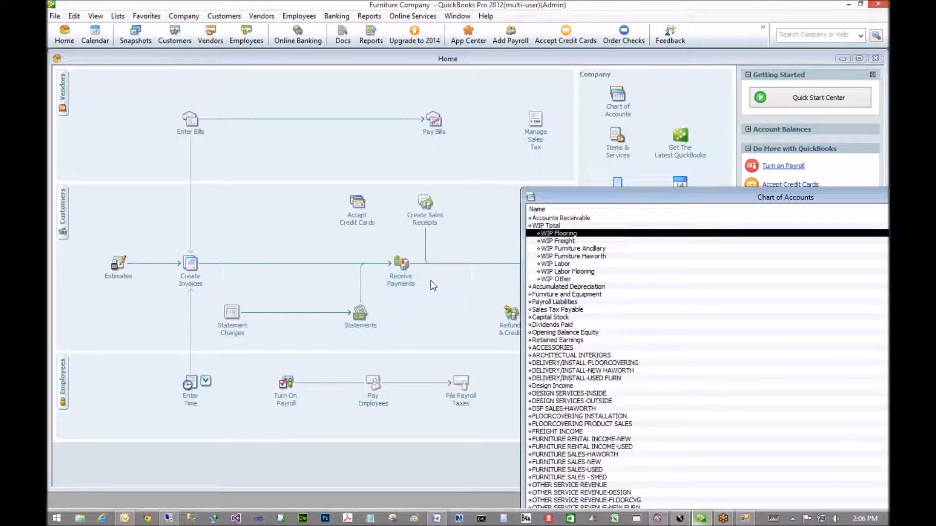
click(589, 277)
scroll(588, 385, down, 9)
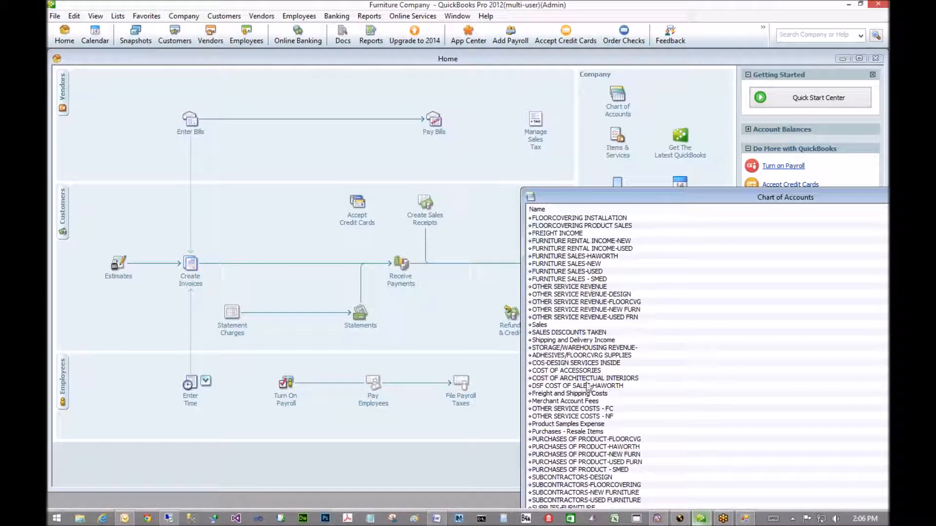
drag(565, 197, 292, 45)
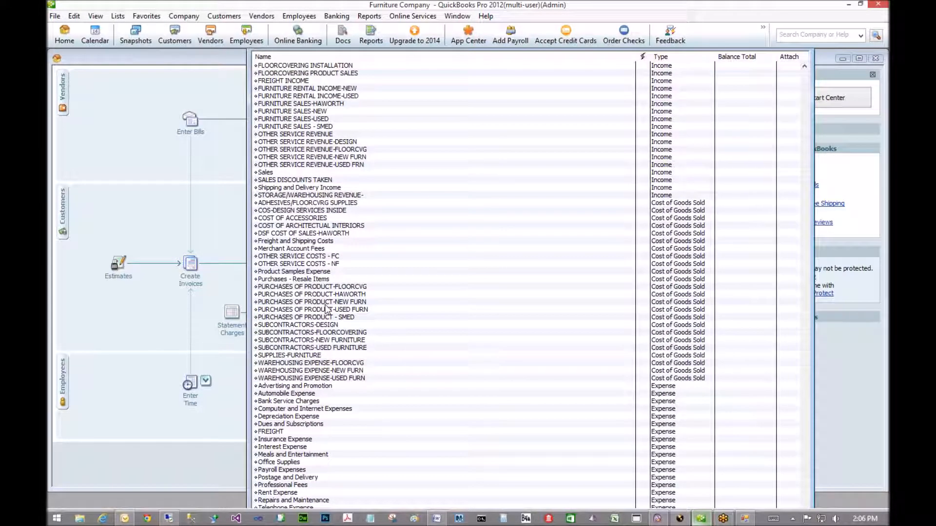
click(326, 369)
scroll(325, 369, up, 9)
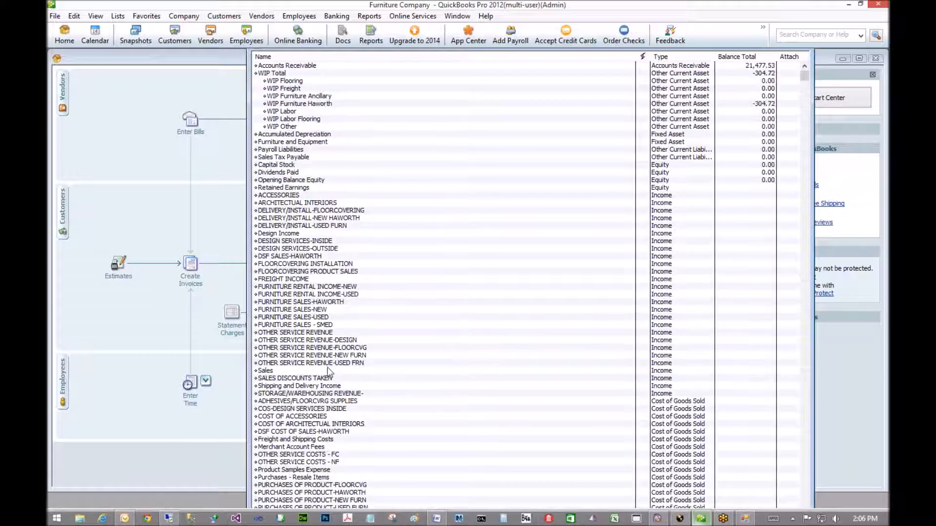
scroll(311, 200, down, 1)
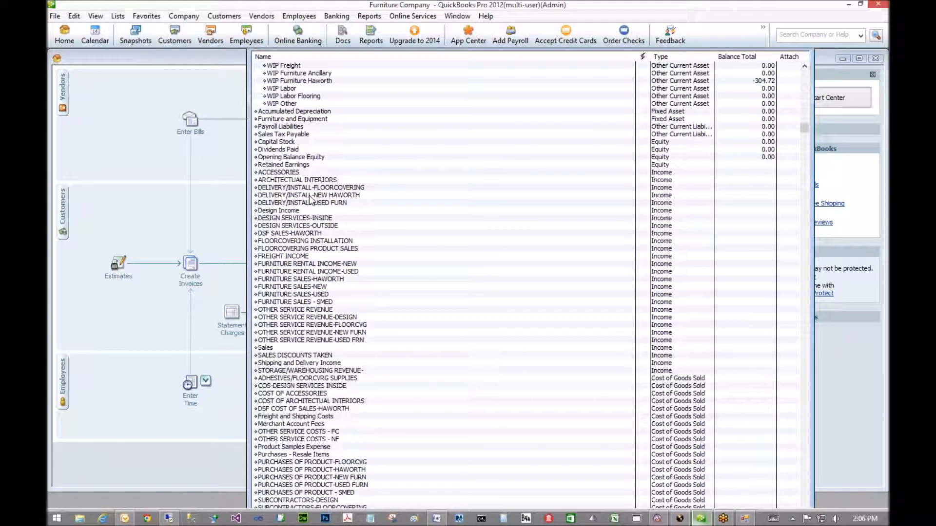
scroll(317, 168, up, 1)
scroll(290, 281, down, 4)
scroll(290, 281, down, 4)
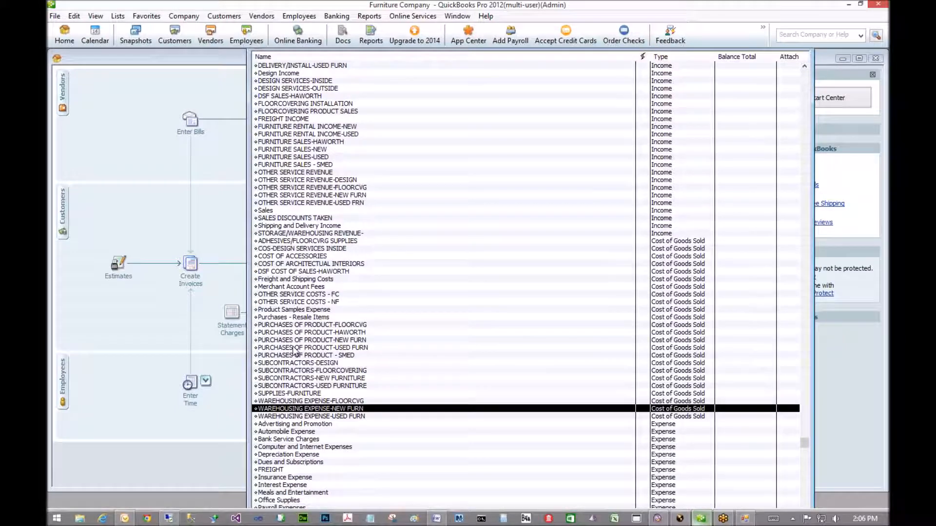
scroll(293, 351, down, 1)
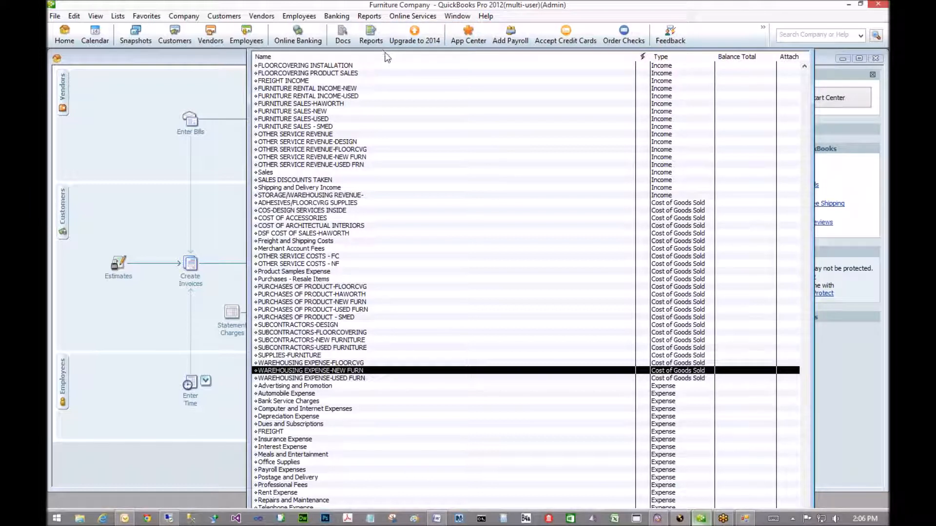
- Maximize the Chart of Accounts and scroll back up to Accounts Receivable
drag(341, 50, 322, 74)
drag(522, 62, 523, 62)
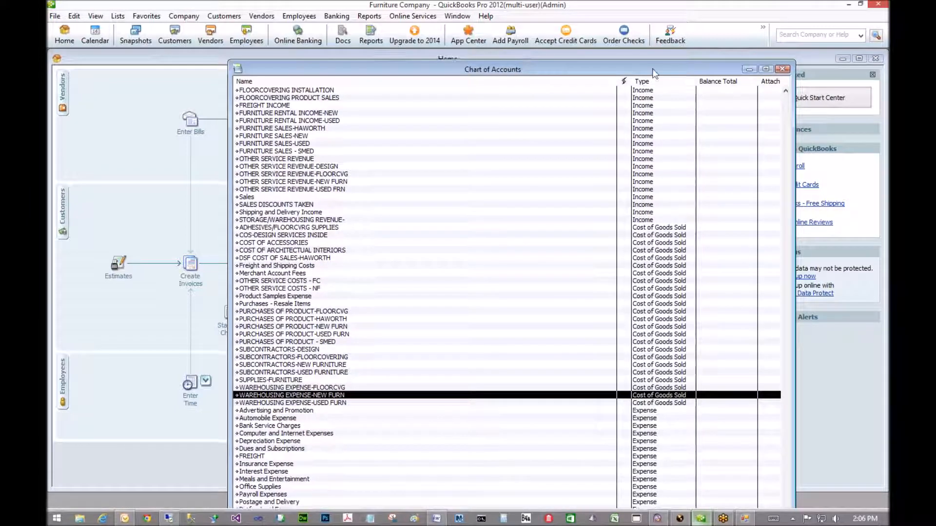
click(764, 69)
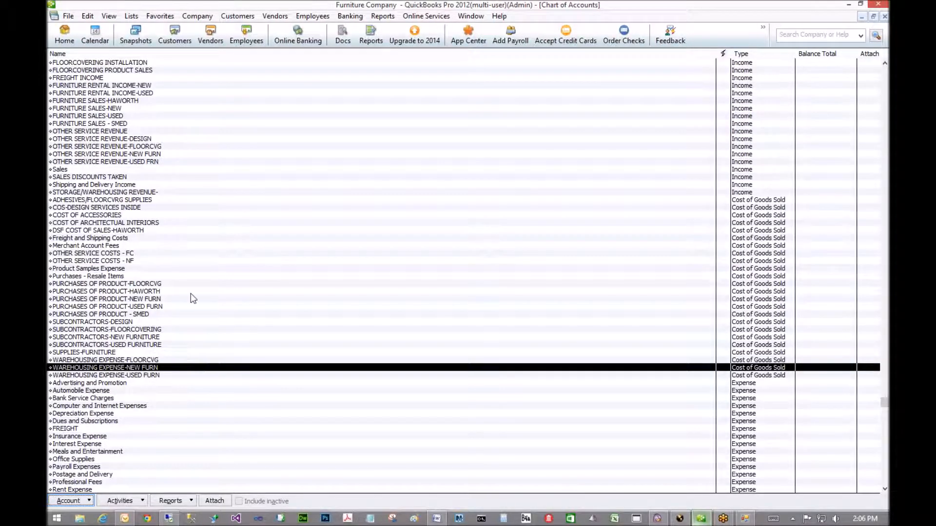
scroll(191, 293, up, 7)
scroll(155, 198, down, 3)
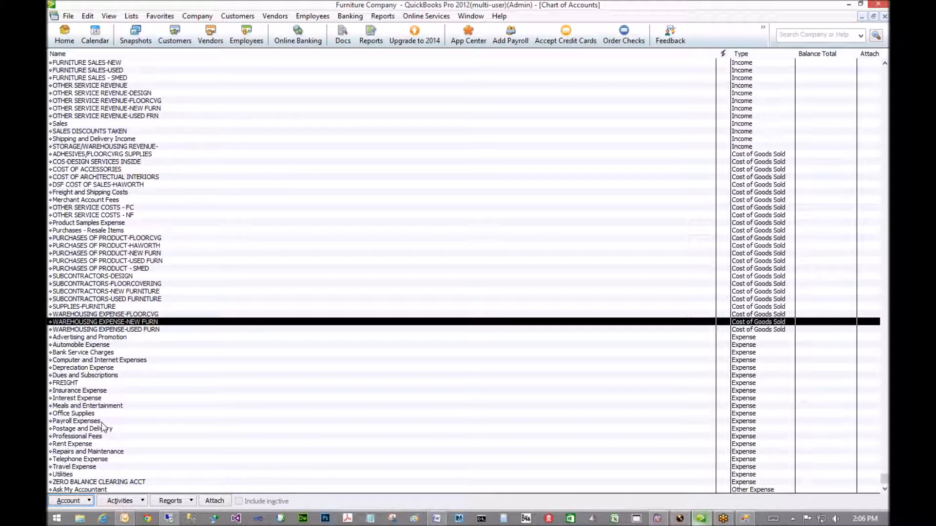
scroll(96, 246, up, 1)
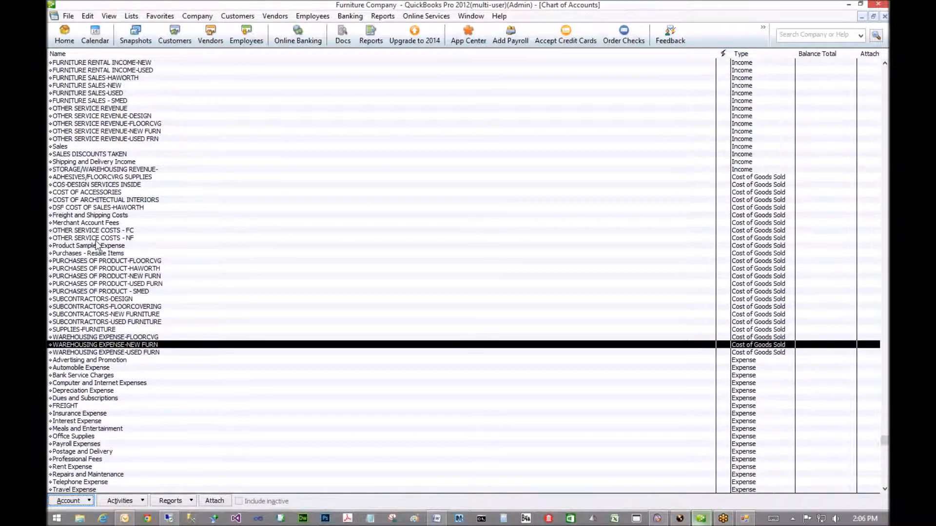
scroll(96, 246, up, 2)
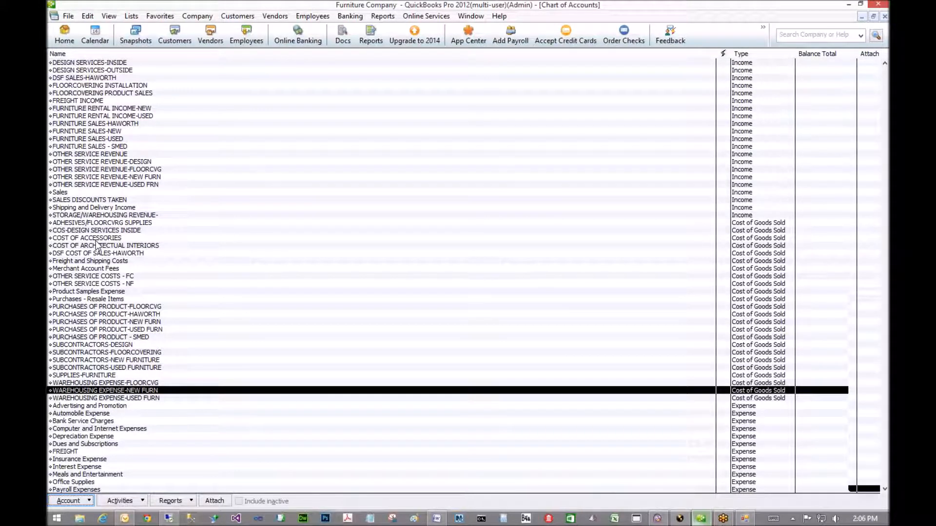
scroll(96, 246, up, 8)
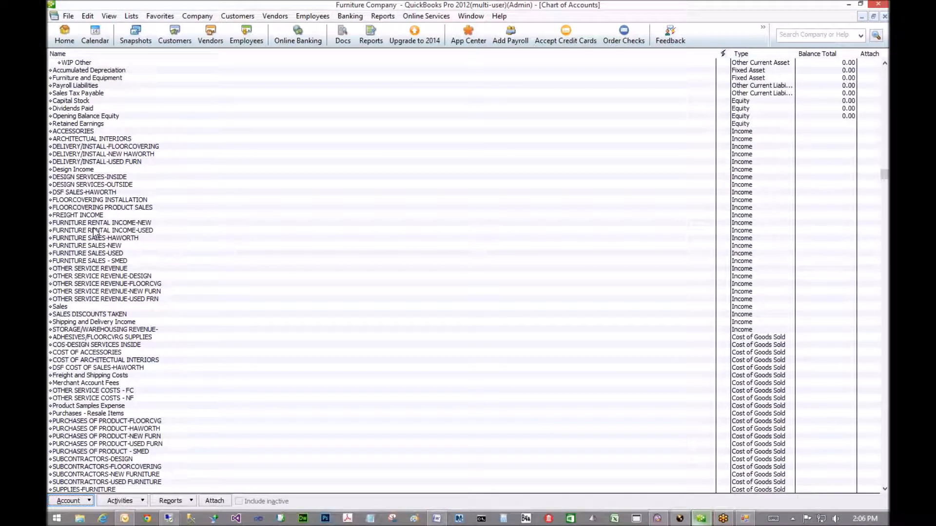
click(88, 17)
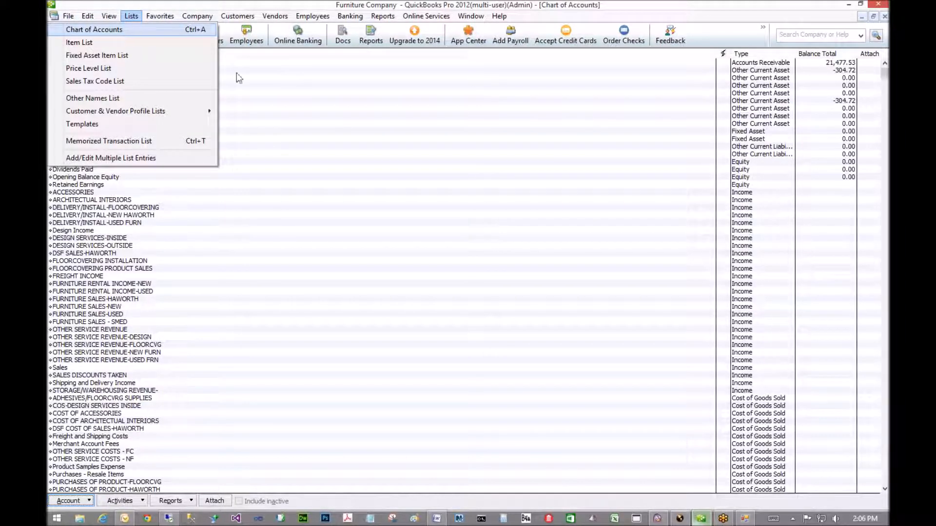
click(134, 32)
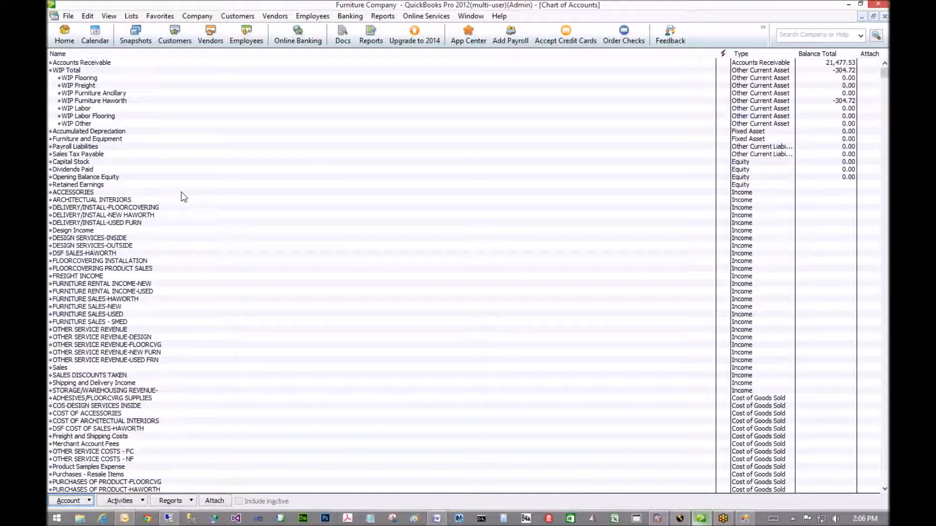
- Add a new Other Current Liability account named 'CUSTOMER DEPOSITS' and save it
right_click(95, 169)
click(121, 203)
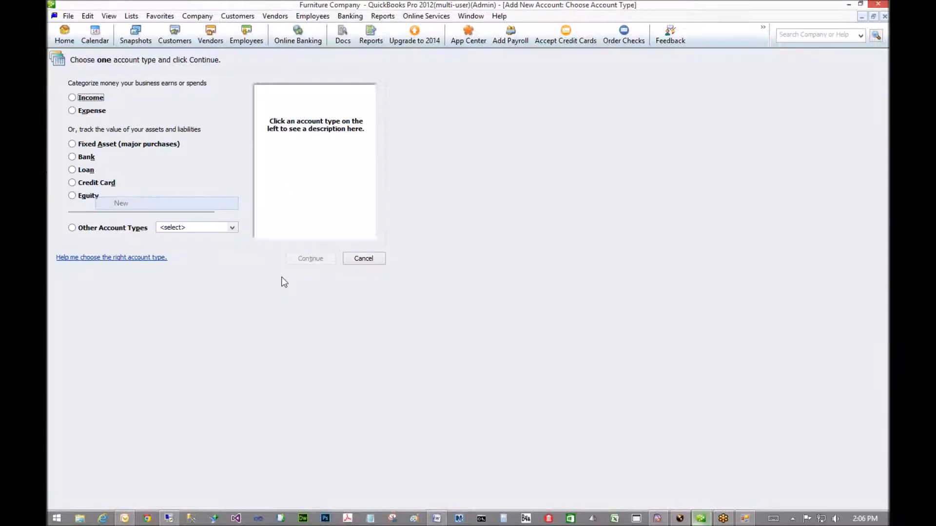
click(107, 230)
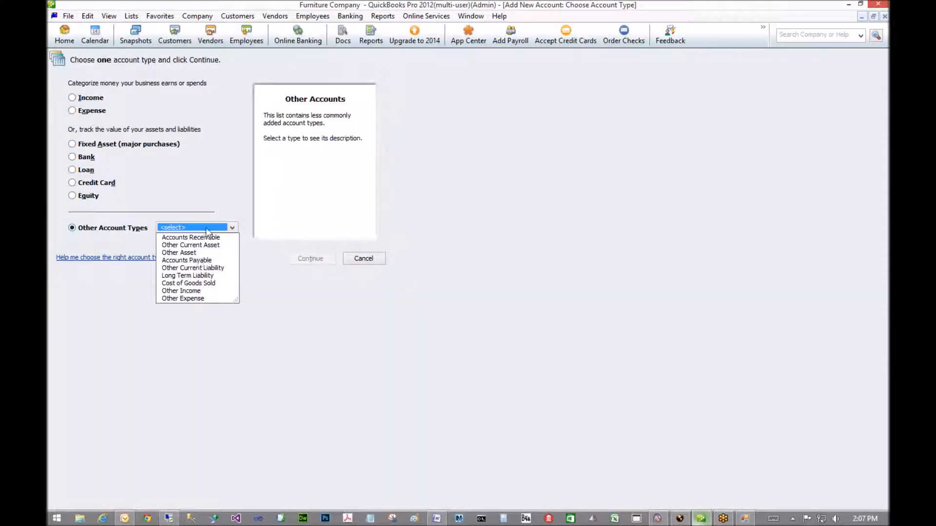
click(191, 268)
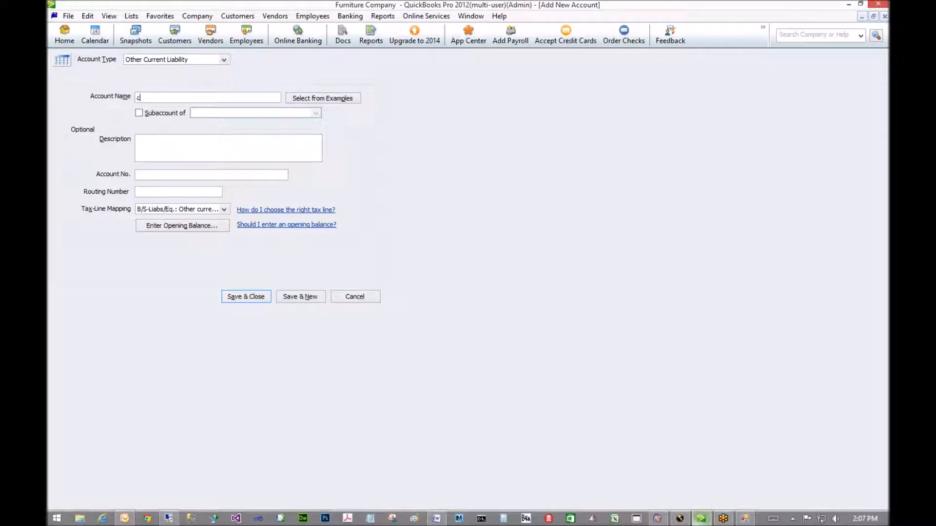
key(BackSpace)
text(CUSTOMER DEPOSITS)
click(254, 300)
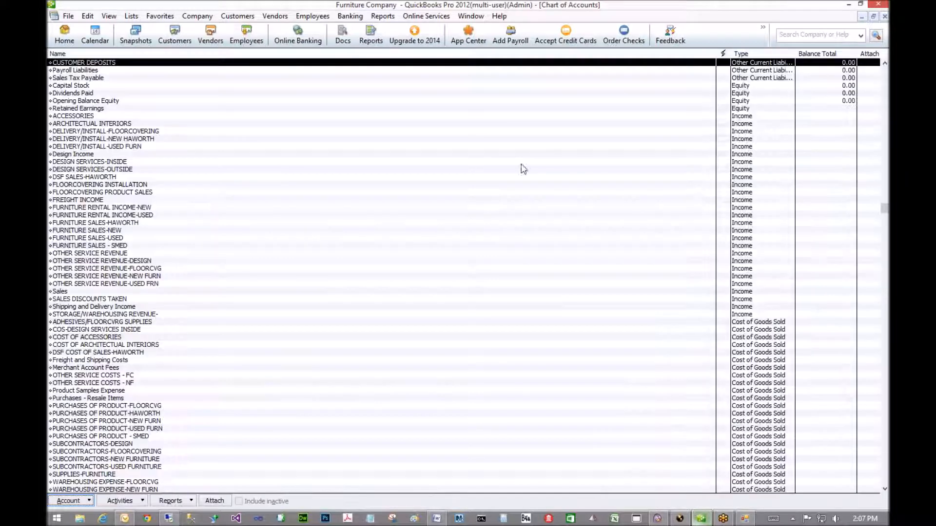
- In the integration app's imported chart of accounts, confirm CUSTOMER DEPOSITS and show its external account number
click(740, 519)
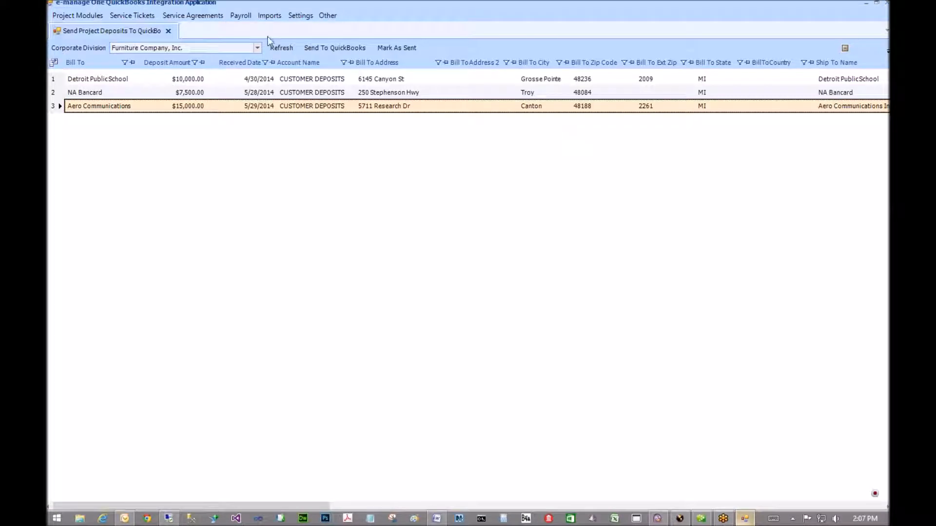
click(277, 17)
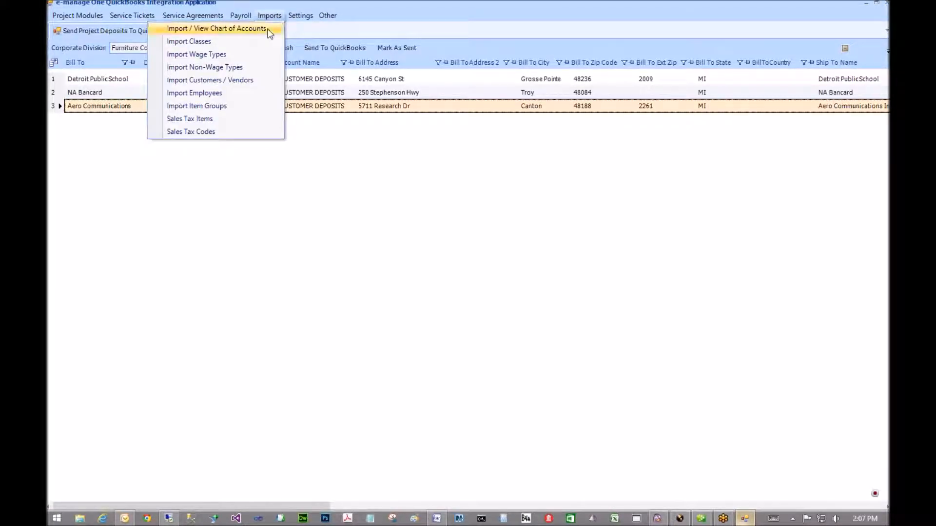
click(268, 29)
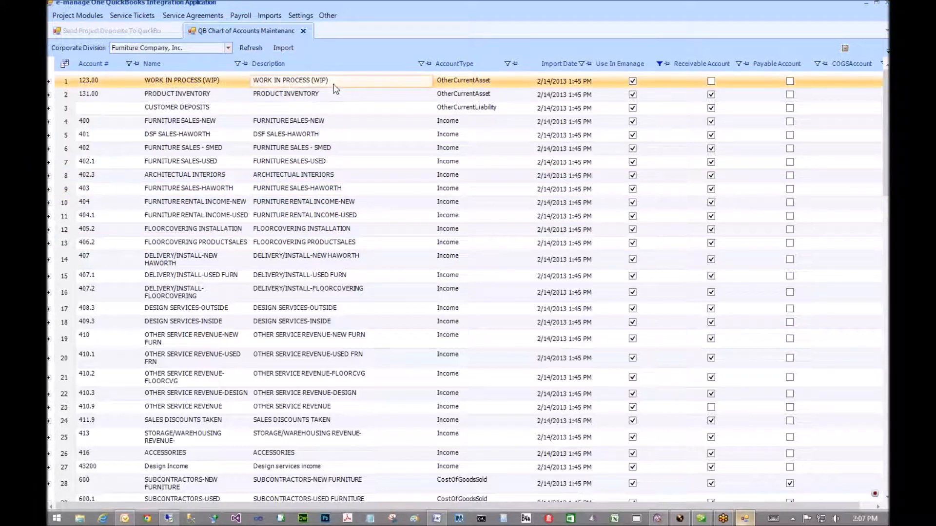
click(185, 110)
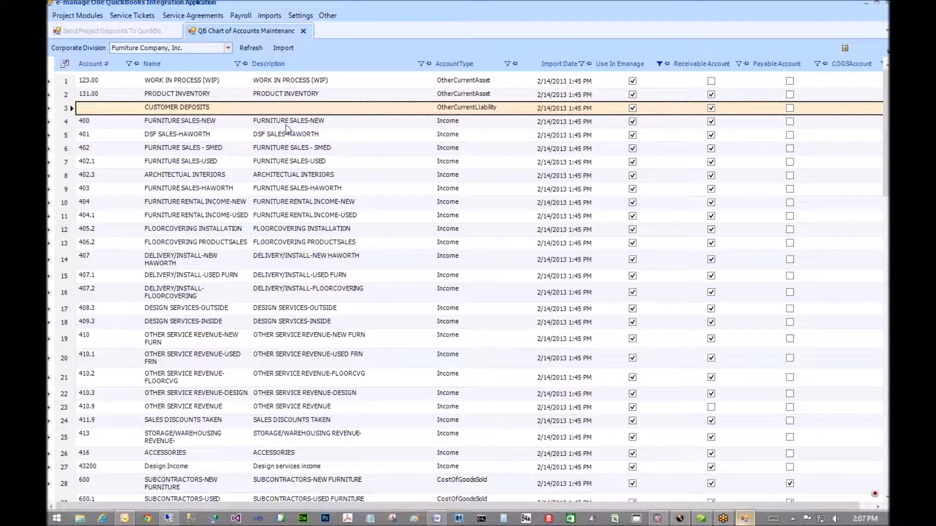
drag(190, 235, 426, 68)
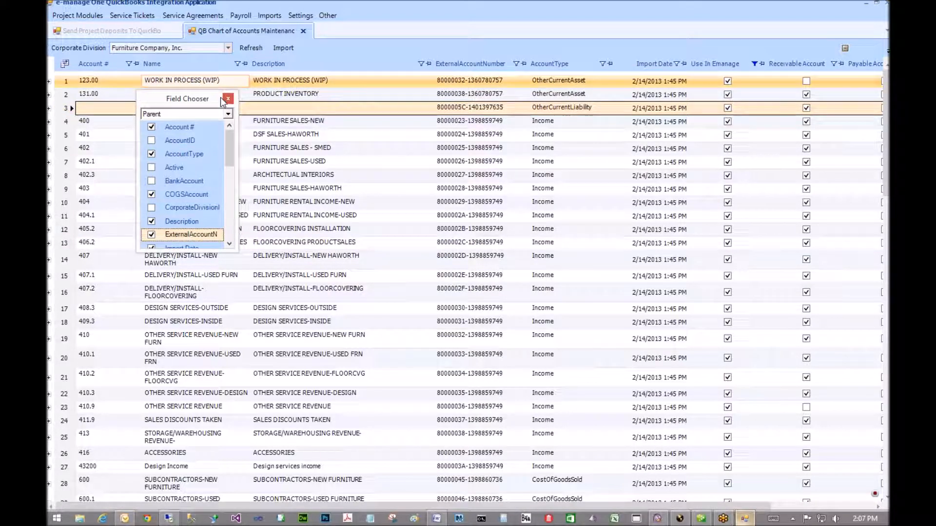
- Send the Aero Communications deposit to QuickBooks from the pending project deposits list
click(112, 31)
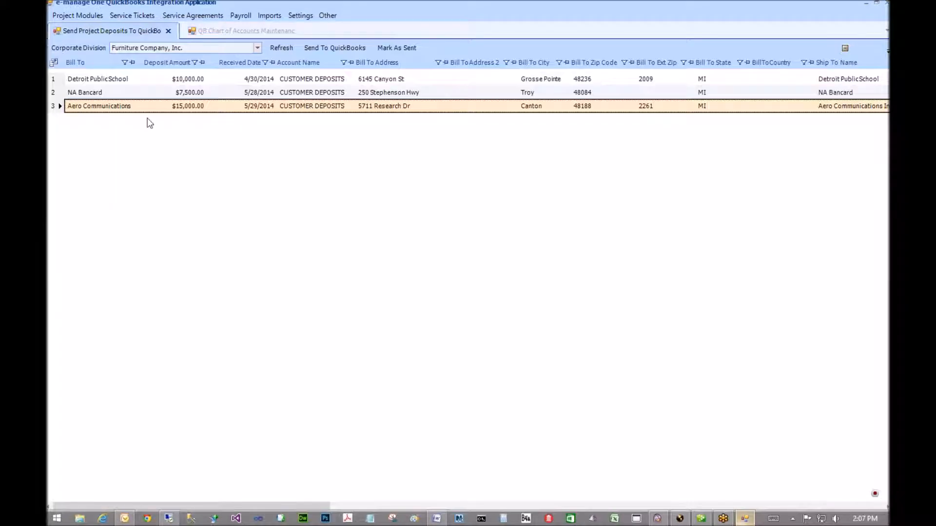
click(333, 48)
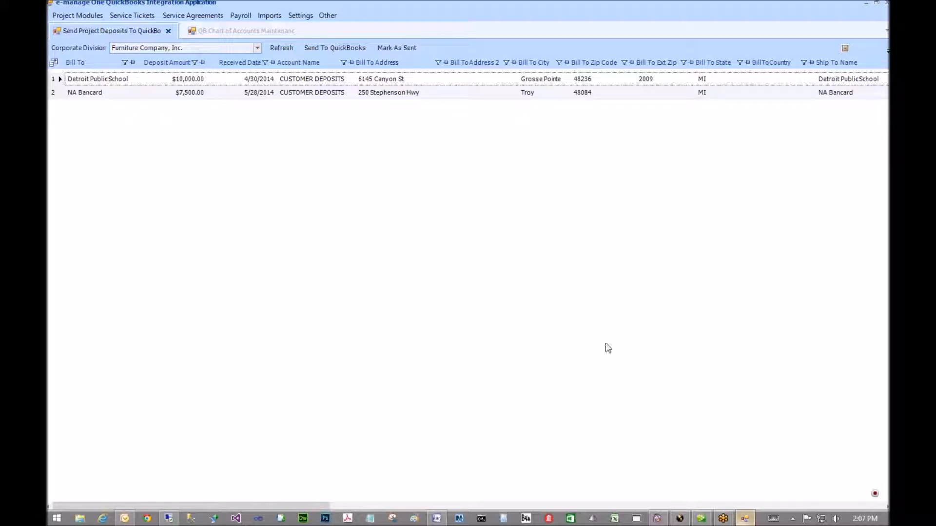
click(702, 520)
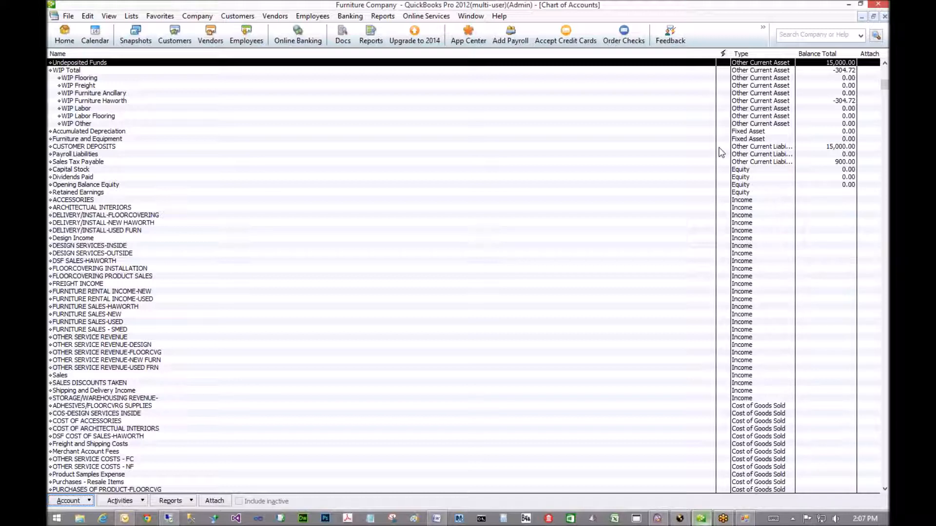
click(97, 146)
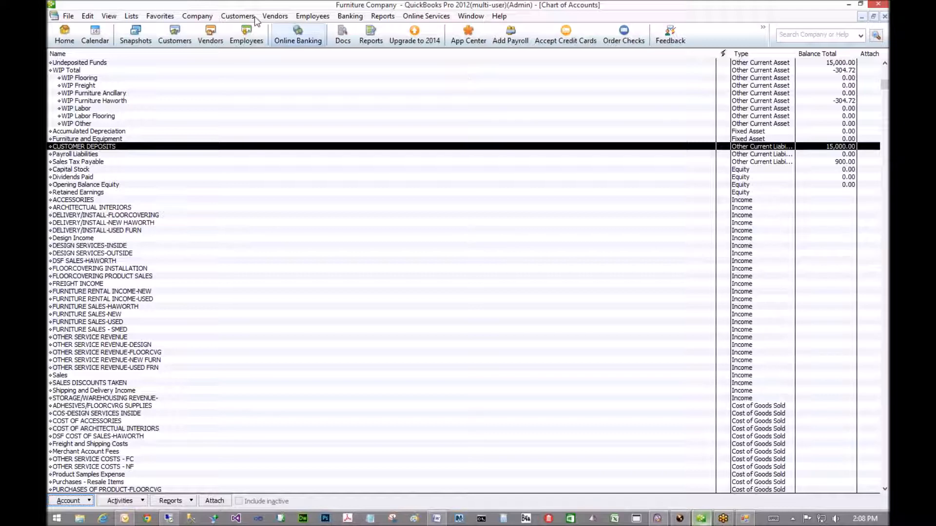
click(237, 15)
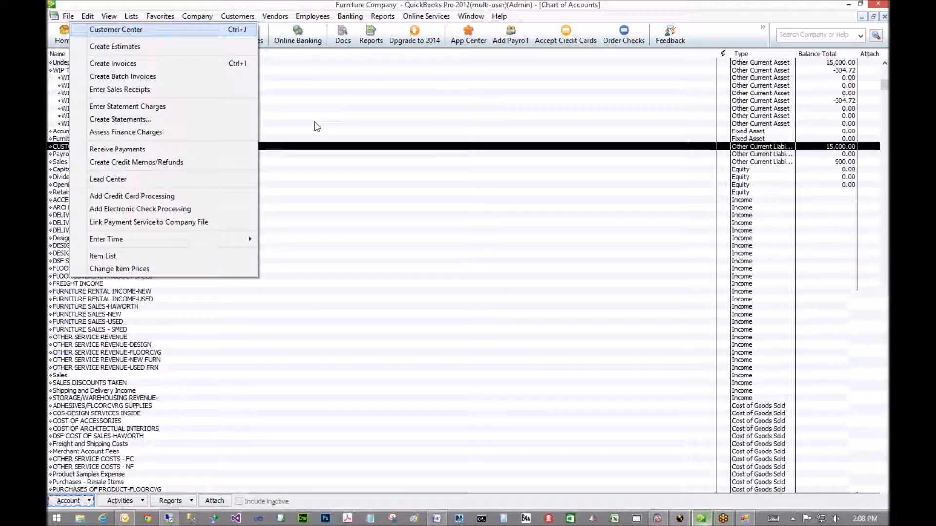
- In the Customer Center, check job 6652 under Aero Communications for its $15,000 payment, then return to e-manage One
click(223, 30)
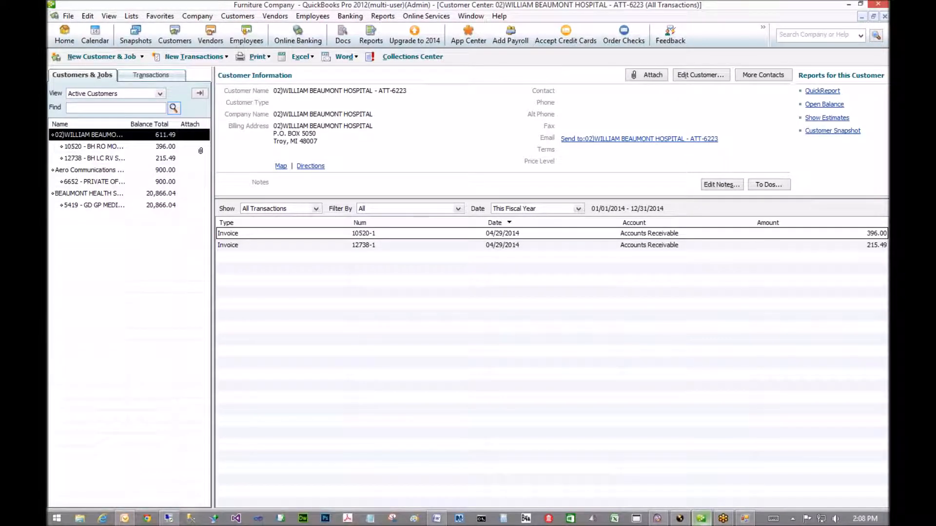
click(62, 172)
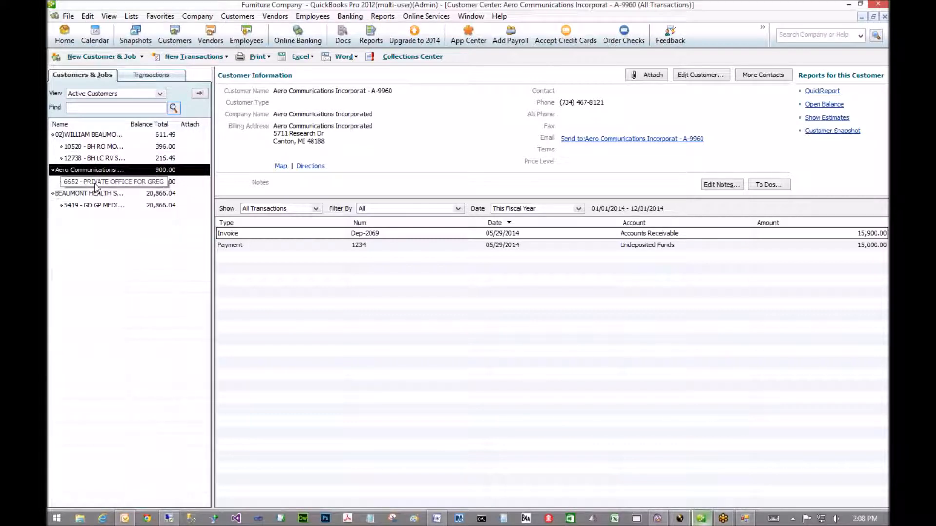
drag(95, 183, 57, 205)
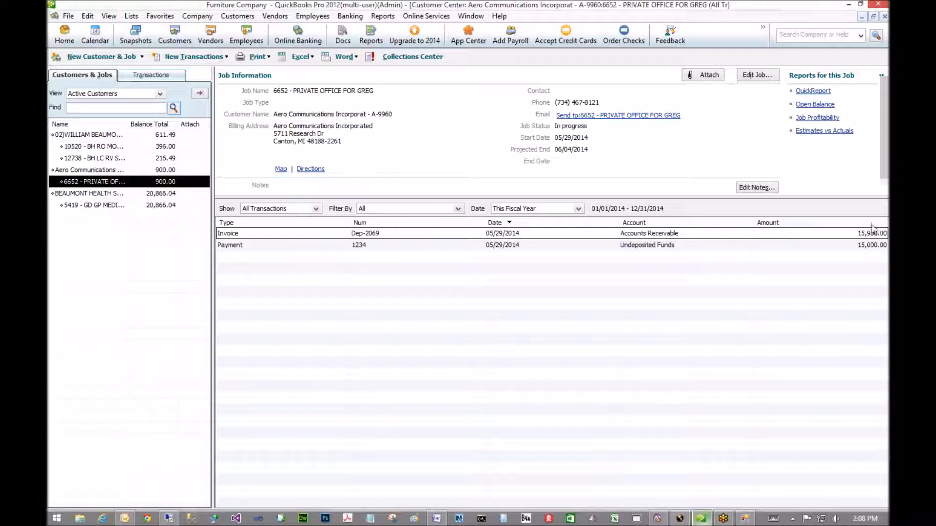
click(842, 236)
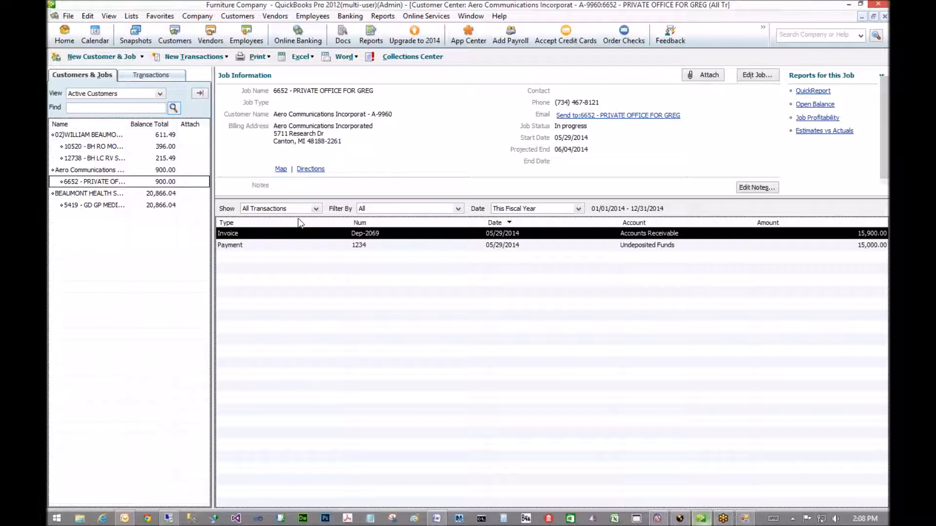
click(377, 245)
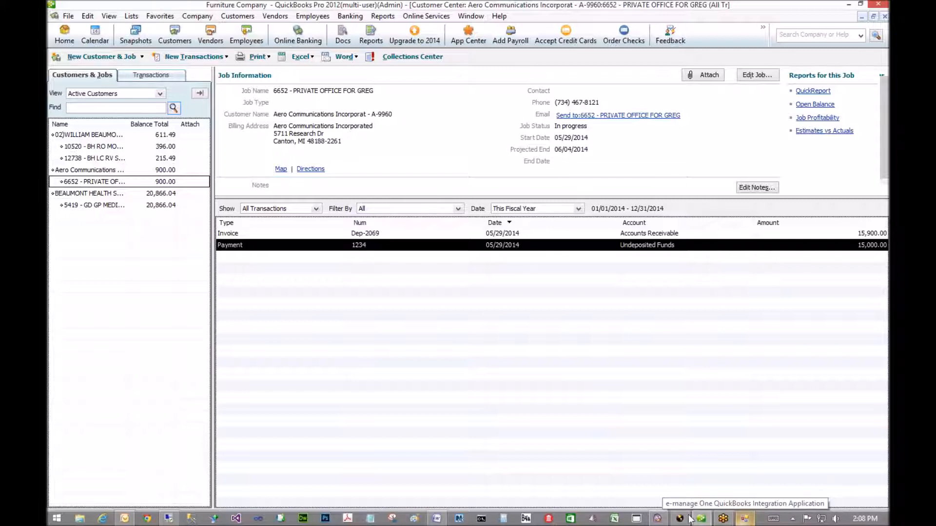
click(745, 520)
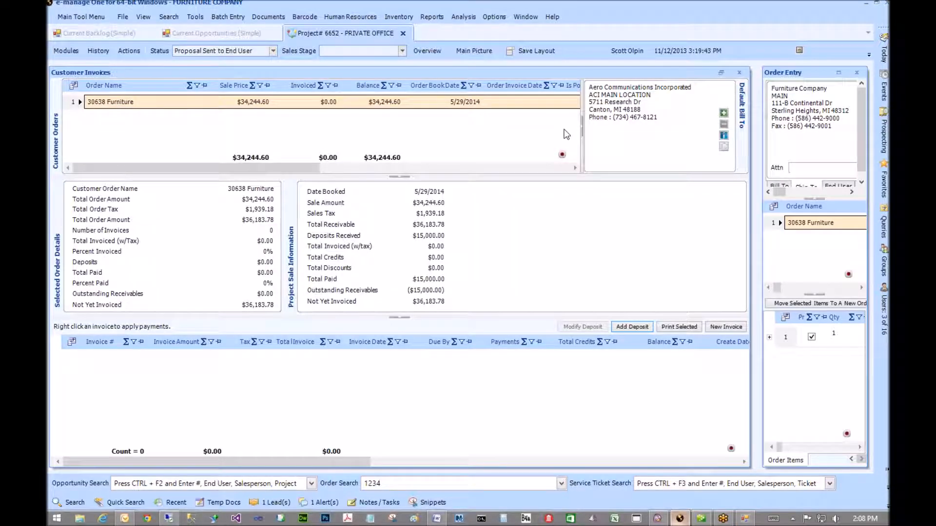
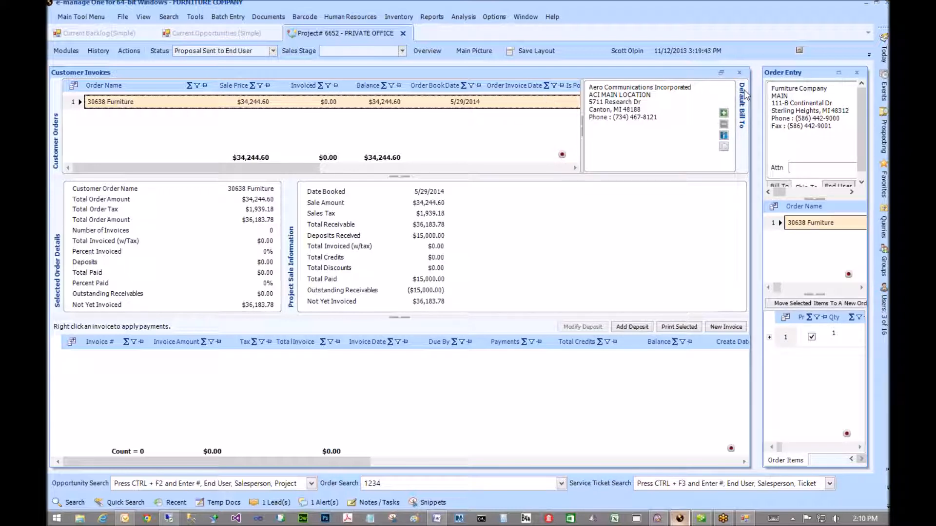
- Close Customer Invoices and reopen it from the Modules list for the 30638 Furniture order
click(740, 74)
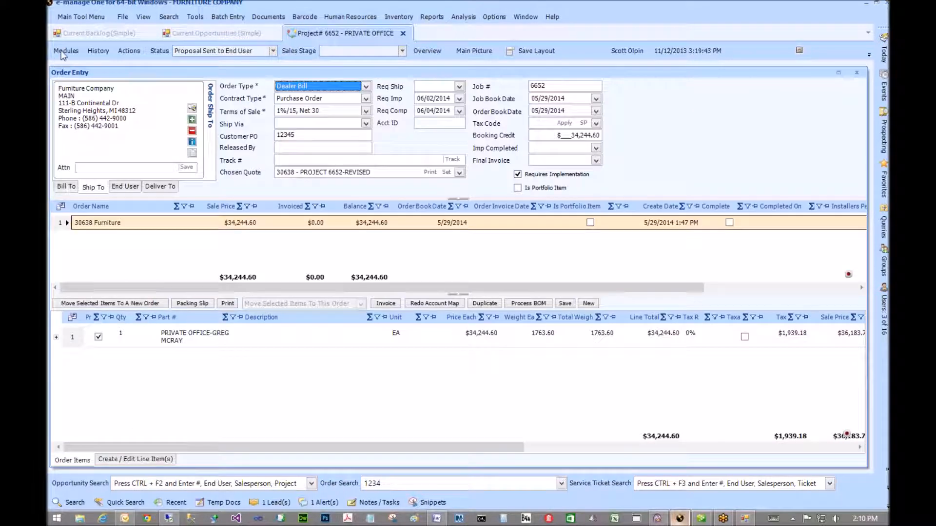
click(65, 51)
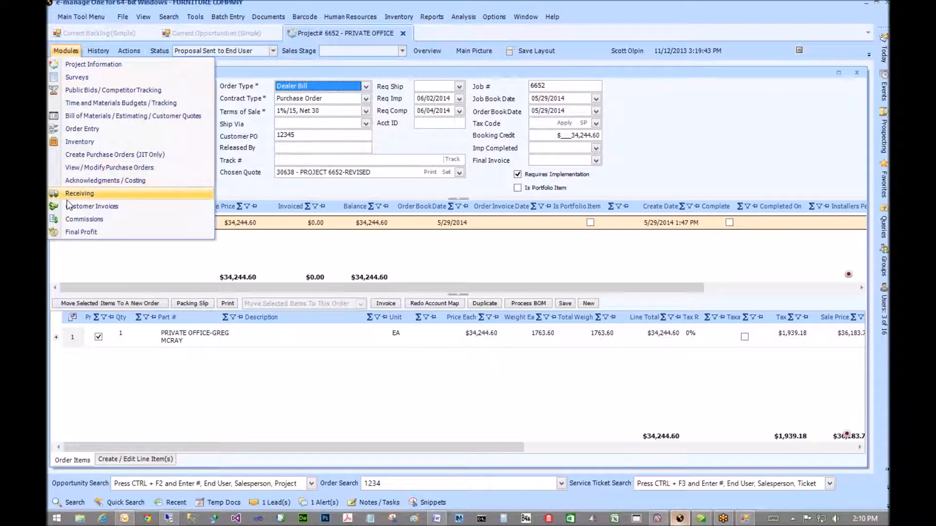
key(Return)
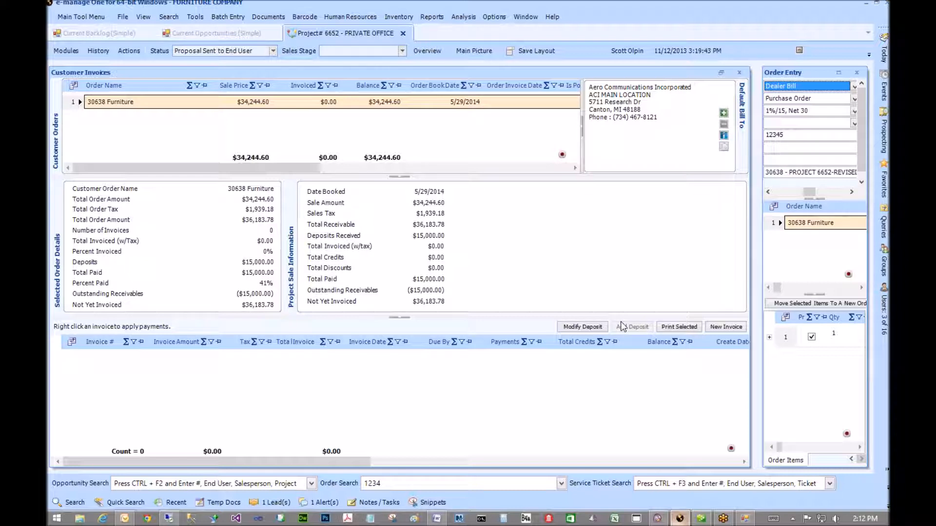
- In QuickBooks, start Banking > Make Deposits for job 6652's $15,000.00 payment
click(701, 518)
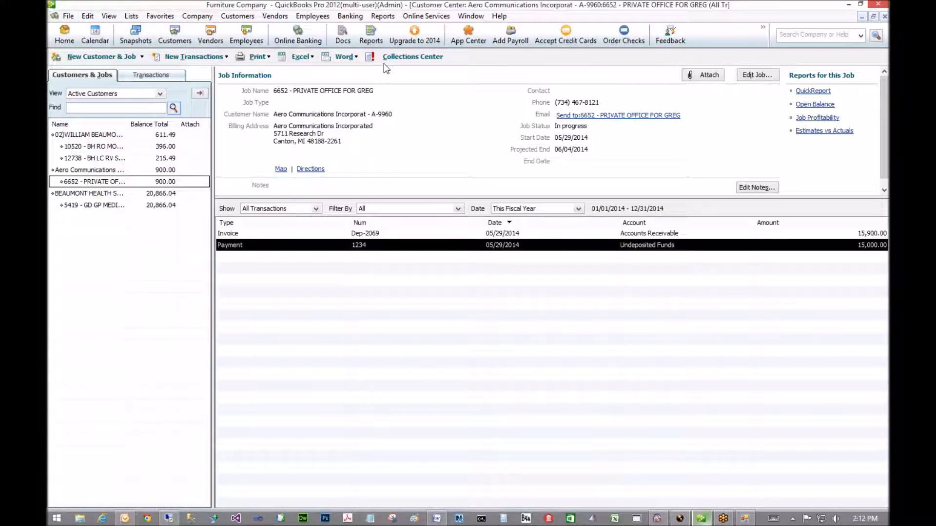
click(350, 17)
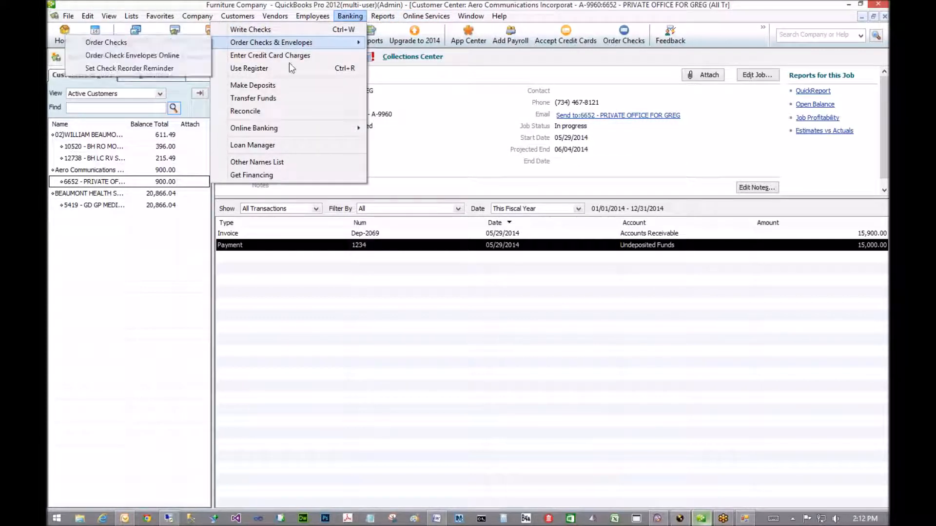
click(355, 85)
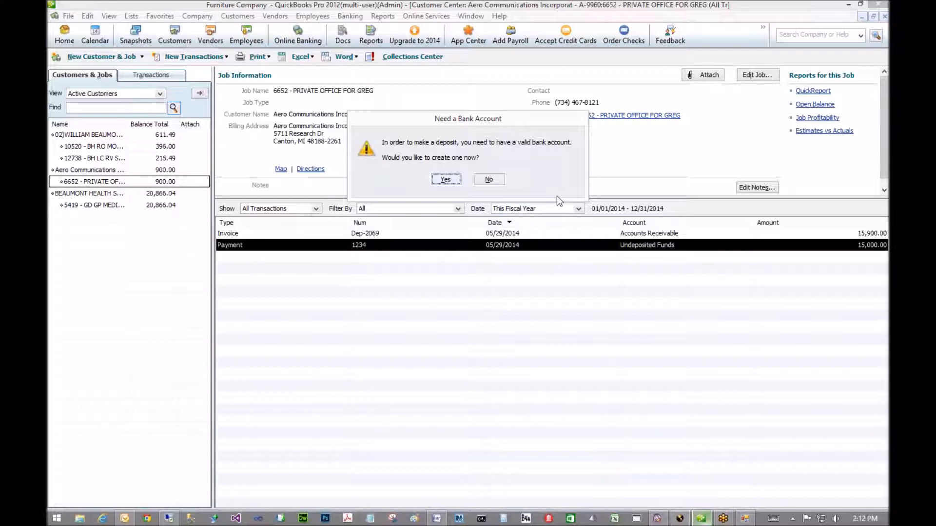
- Answer No to the Need a Bank Account prompt and confirm
click(488, 179)
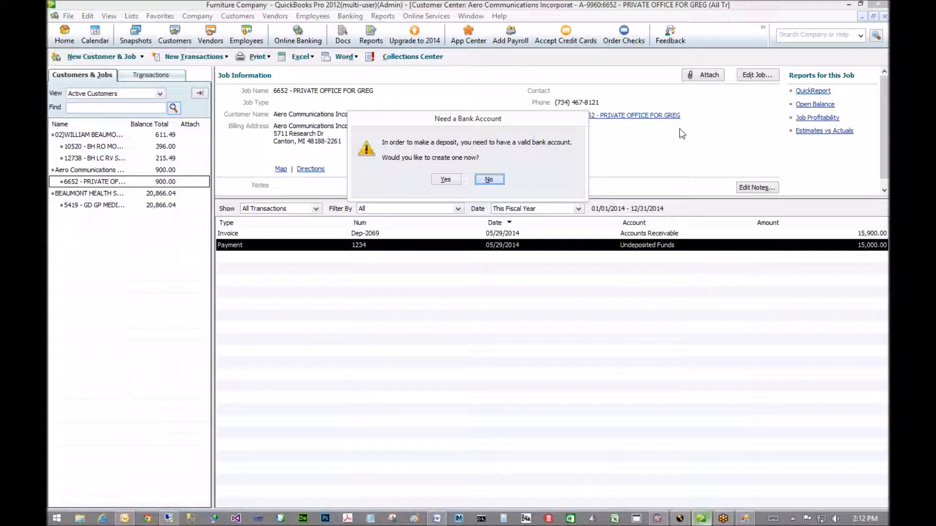
key(Return)
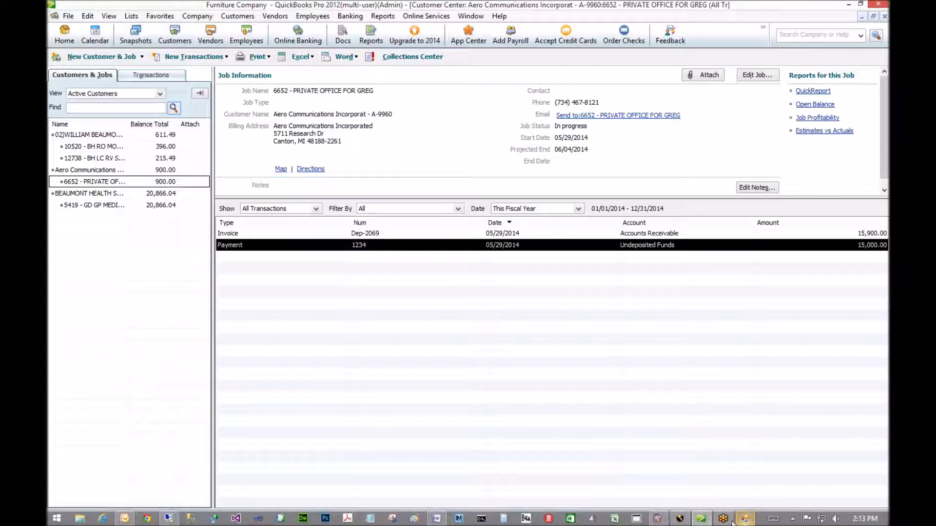
- Back in e-manage One, close Customer Invoices to show the 30638 Furniture Order Entry form
click(679, 520)
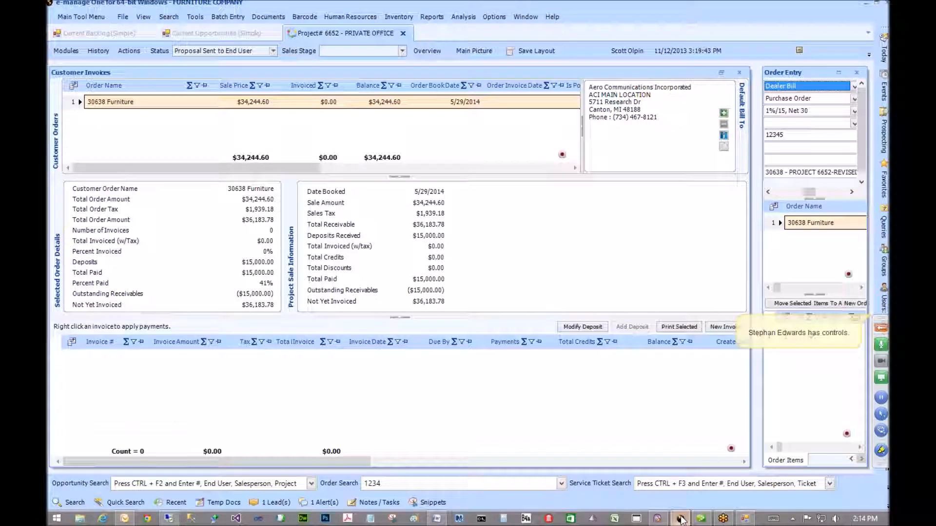
click(680, 520)
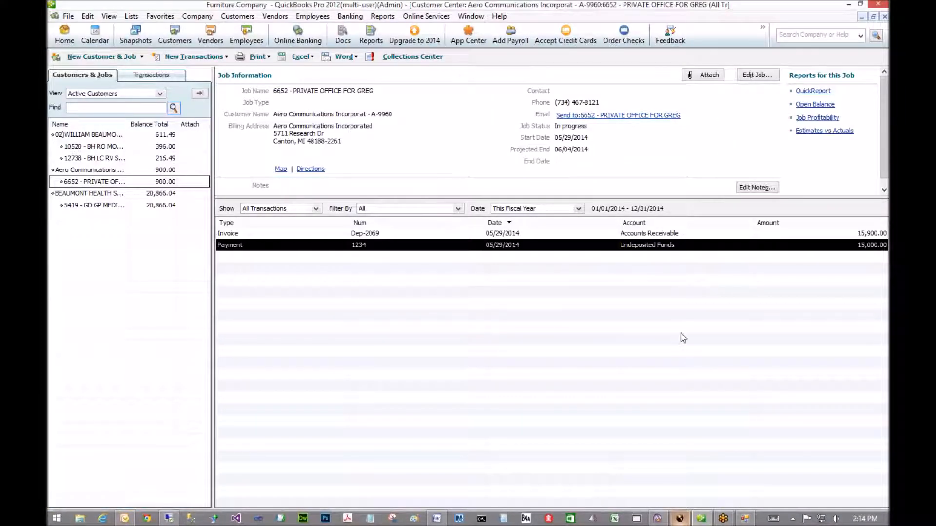
click(683, 517)
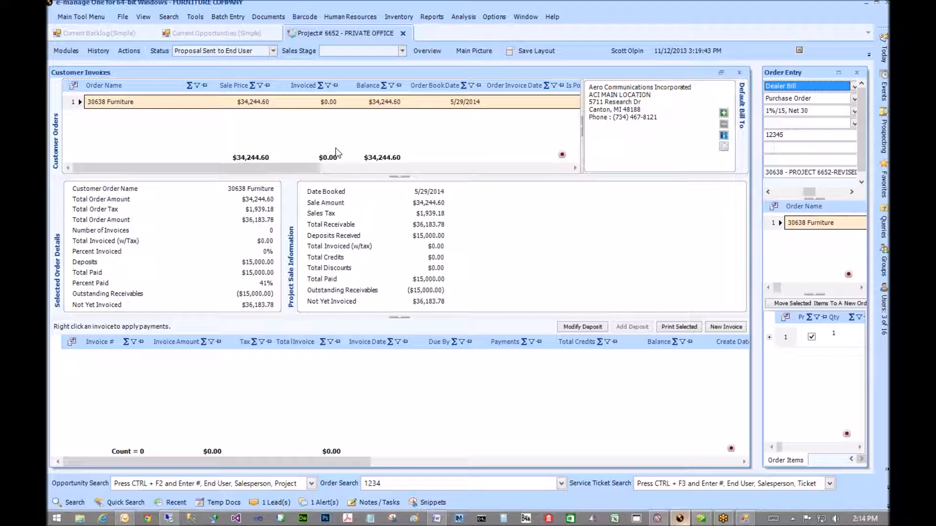
click(70, 51)
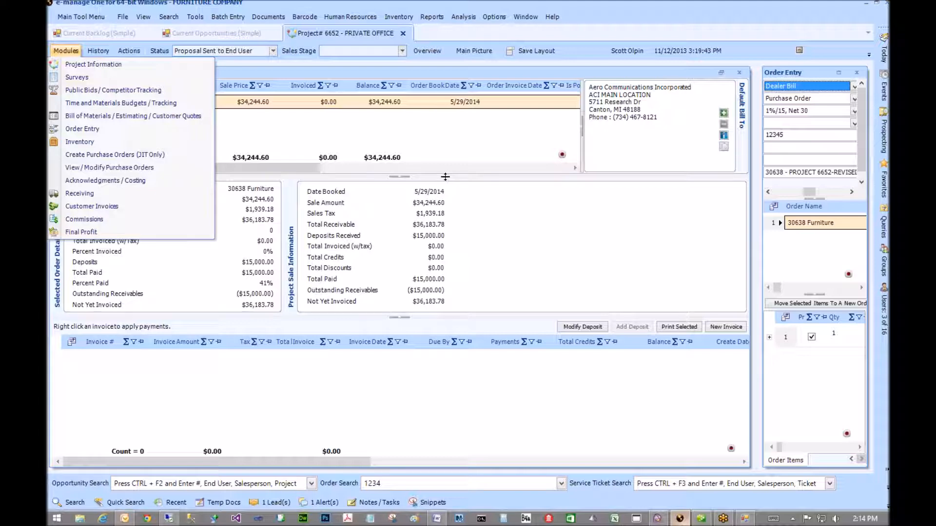
click(393, 146)
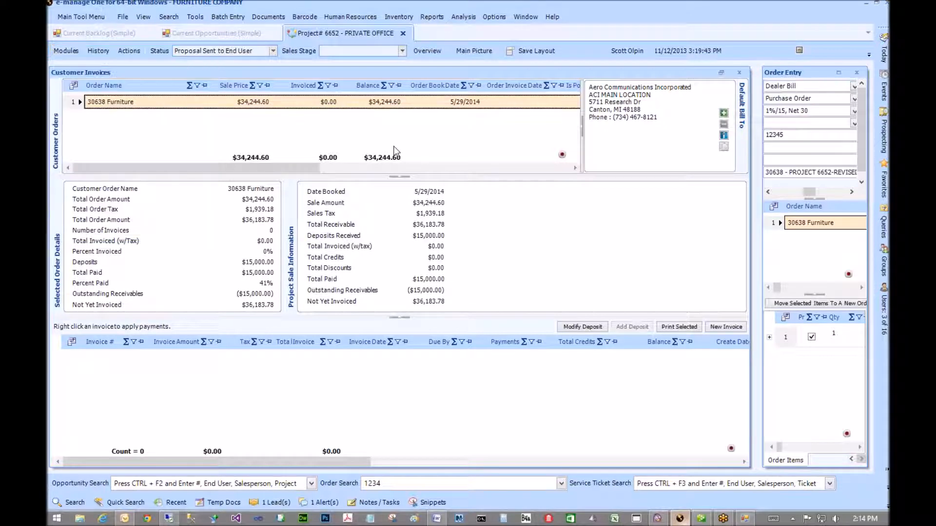
click(740, 73)
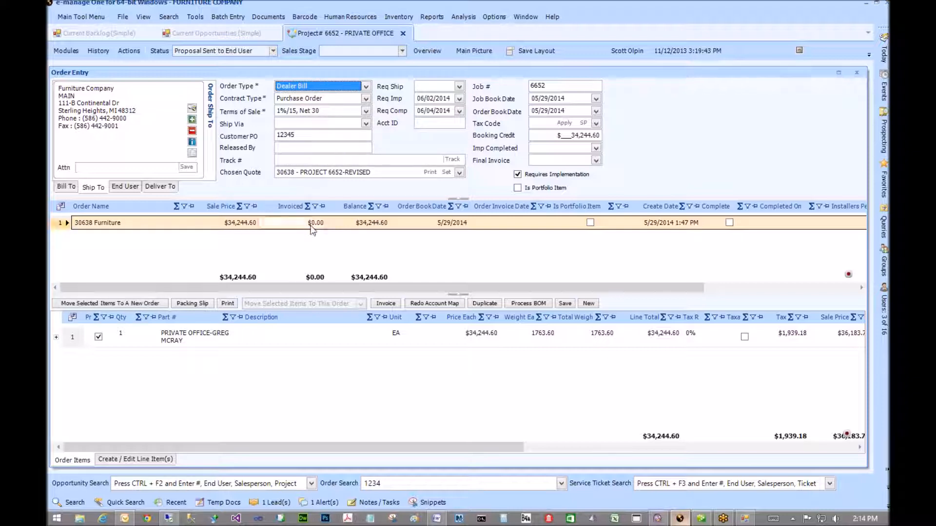
- Select the order line, open Create Purchase Orders (JIT Only), and dismiss the BOM errors warning
click(477, 336)
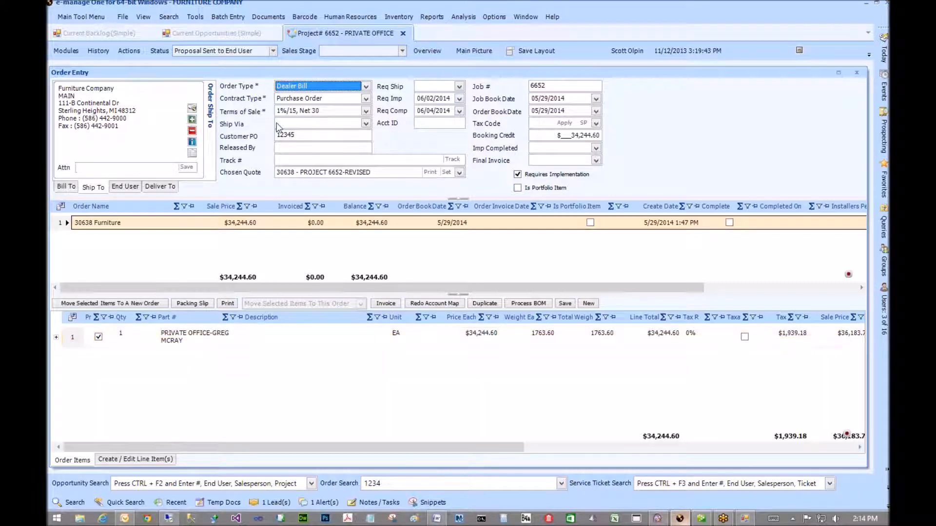
click(67, 51)
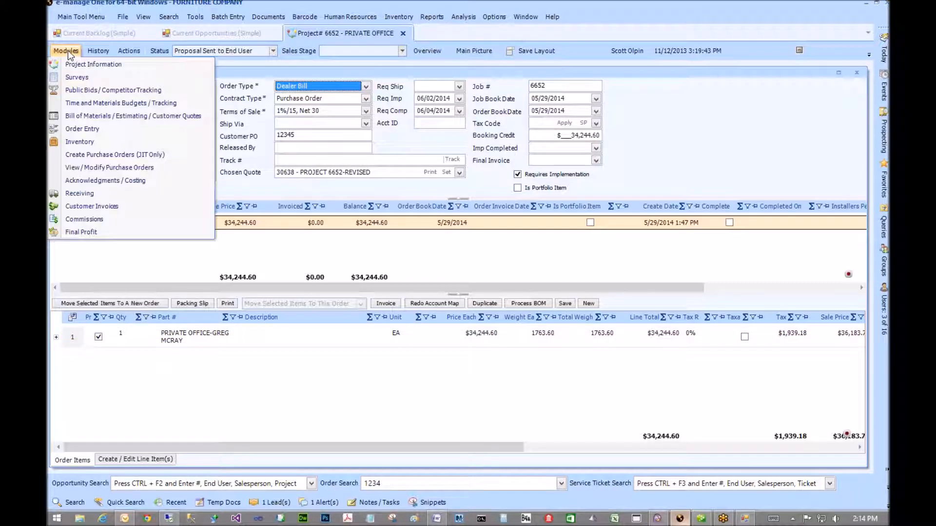
click(70, 155)
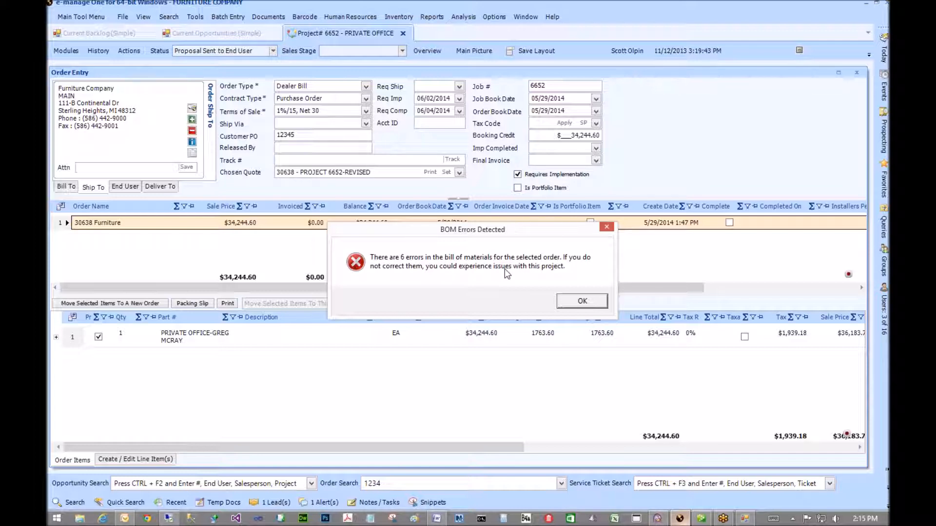
click(568, 299)
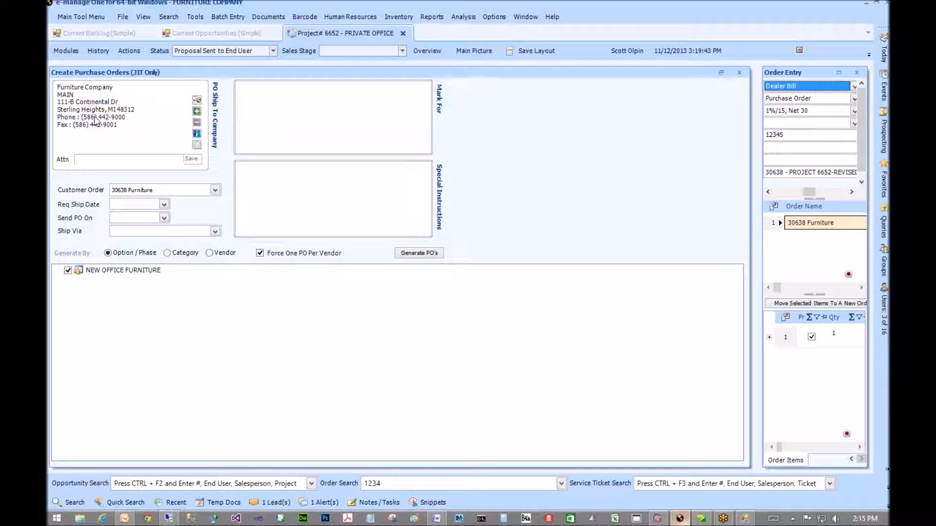
- Keep the current ship-to address and enter 'Mark for Project 6652' as special instructions
click(196, 100)
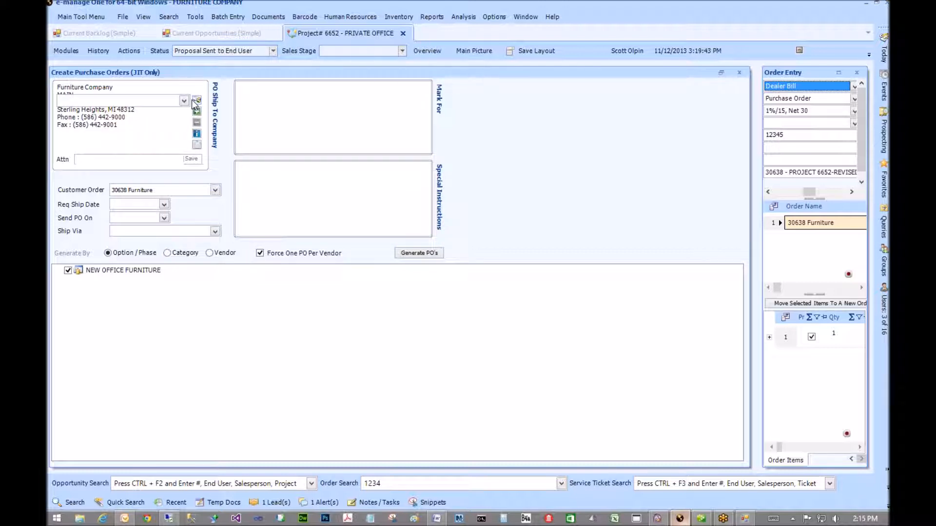
click(184, 100)
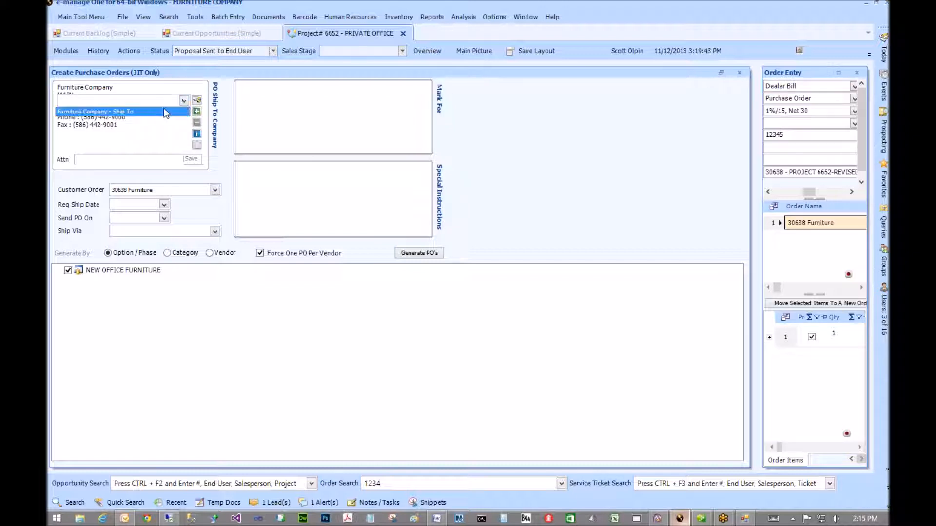
click(163, 135)
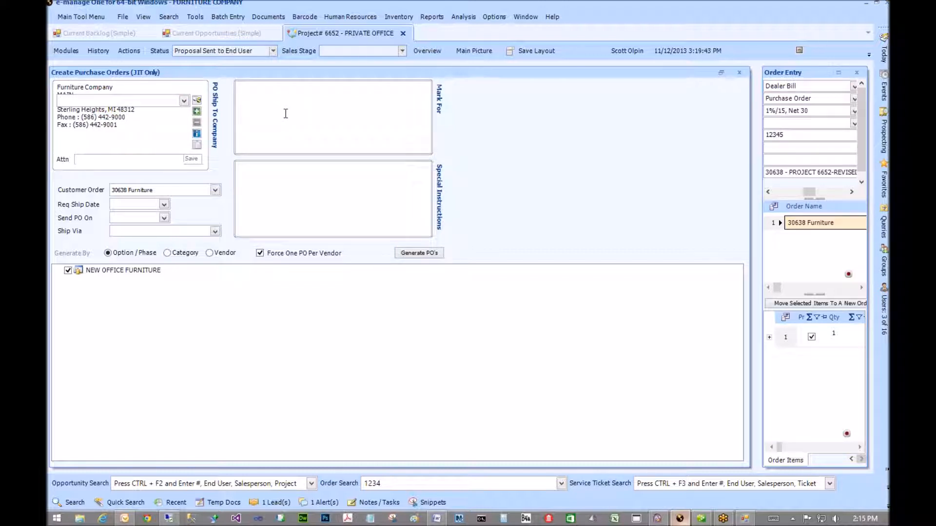
text(Mark for Project 6652)
click(271, 187)
- Set the customer order to 30638 Furniture and show Project Items from the Tools tab
click(152, 192)
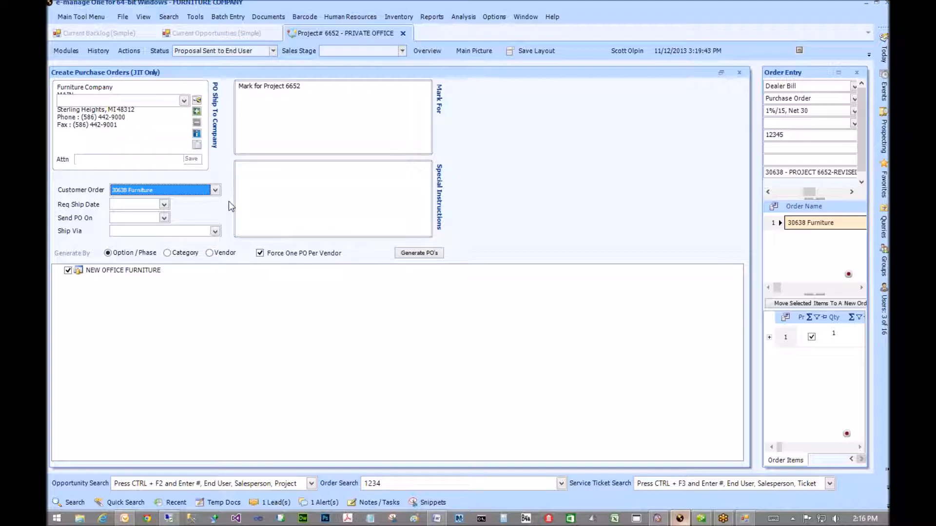
click(215, 190)
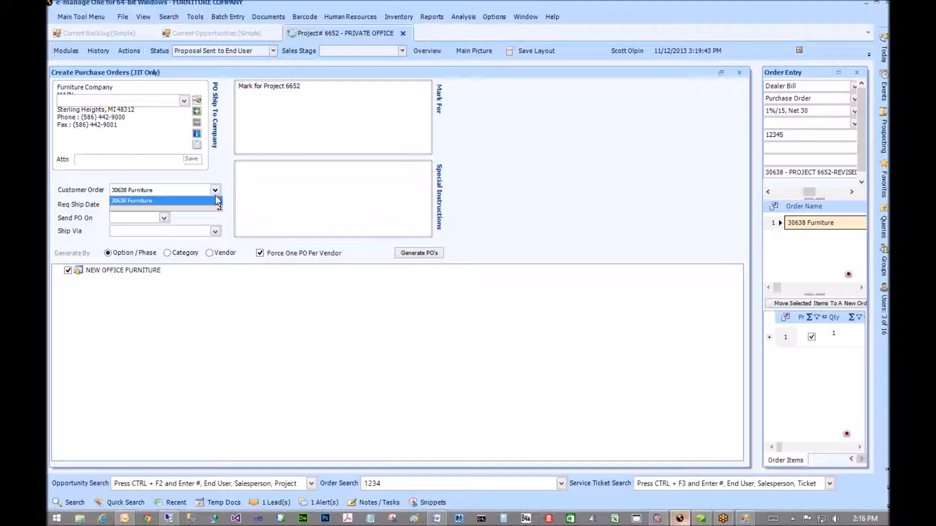
click(168, 200)
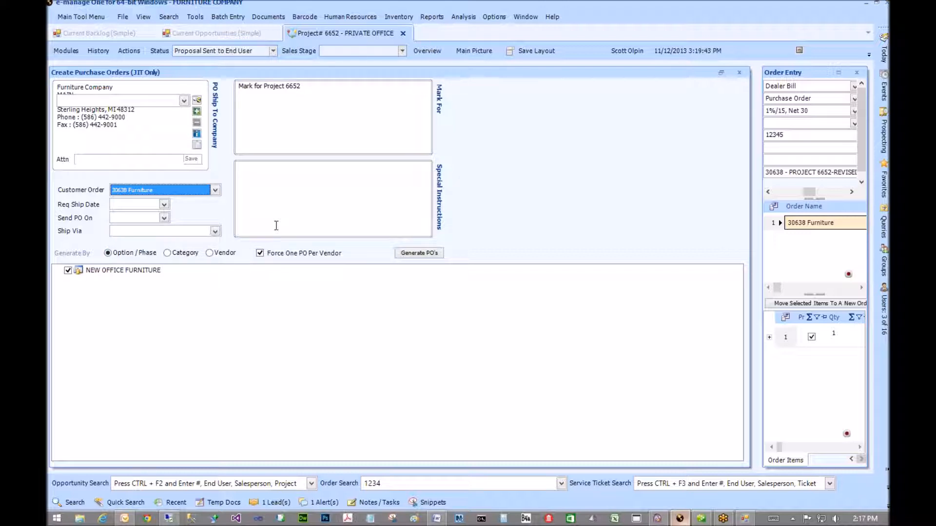
mouse_move(885, 55)
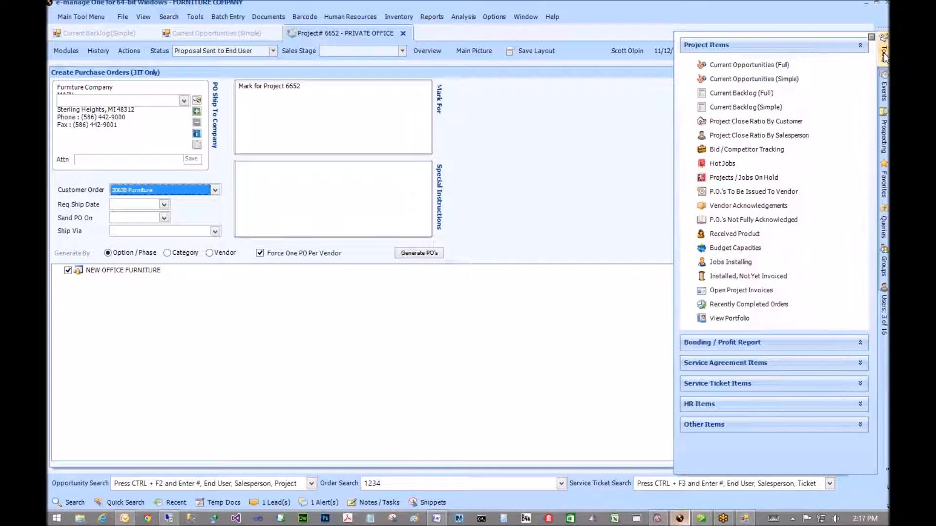
click(825, 93)
- Expand NEW OFFICE FURNITURE and its PRIVATE OFFICE node to list the vendor lines
click(58, 271)
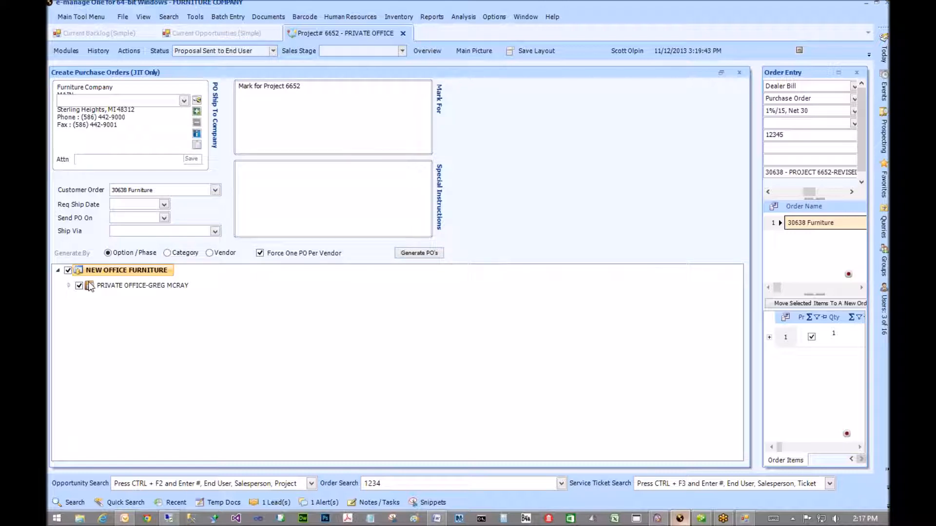
click(69, 286)
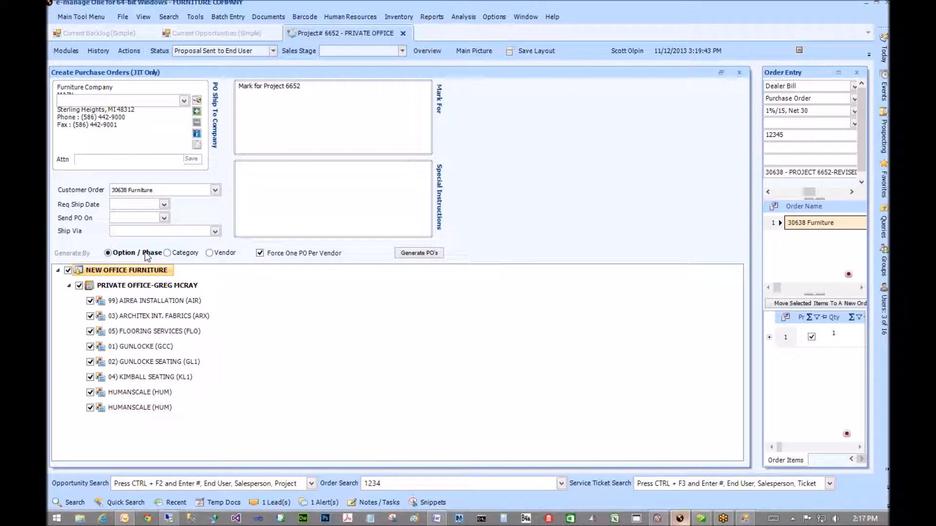
- Uncheck the five vendor lines, recheck all of NEW OFFICE FURNITURE, and generate by Option / Phase
click(209, 253)
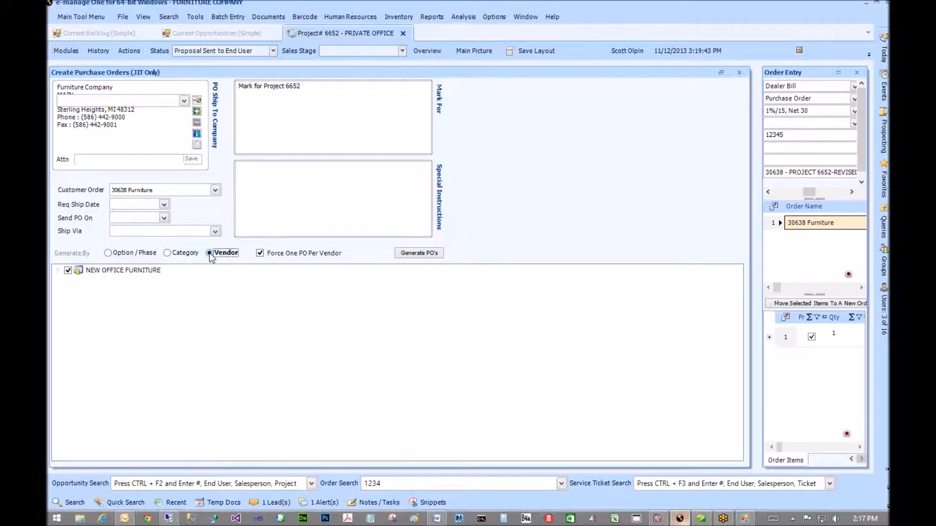
click(58, 271)
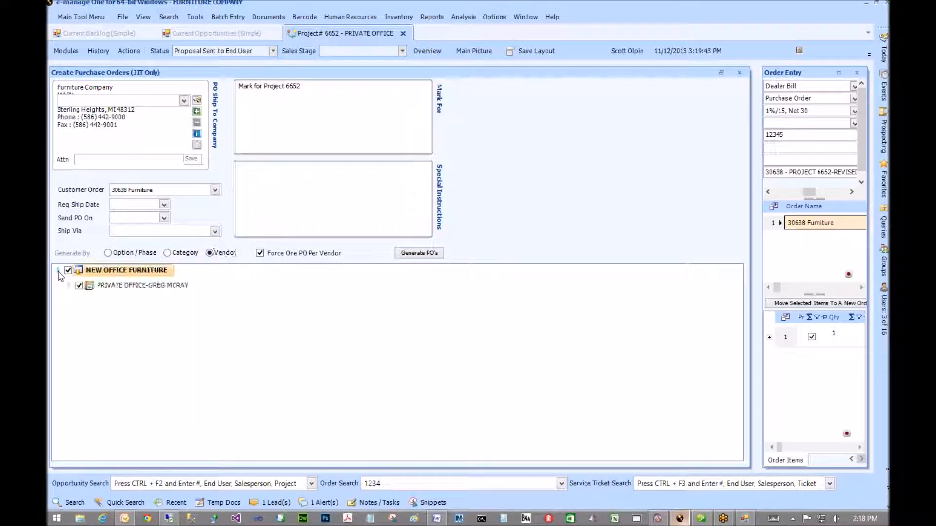
click(68, 286)
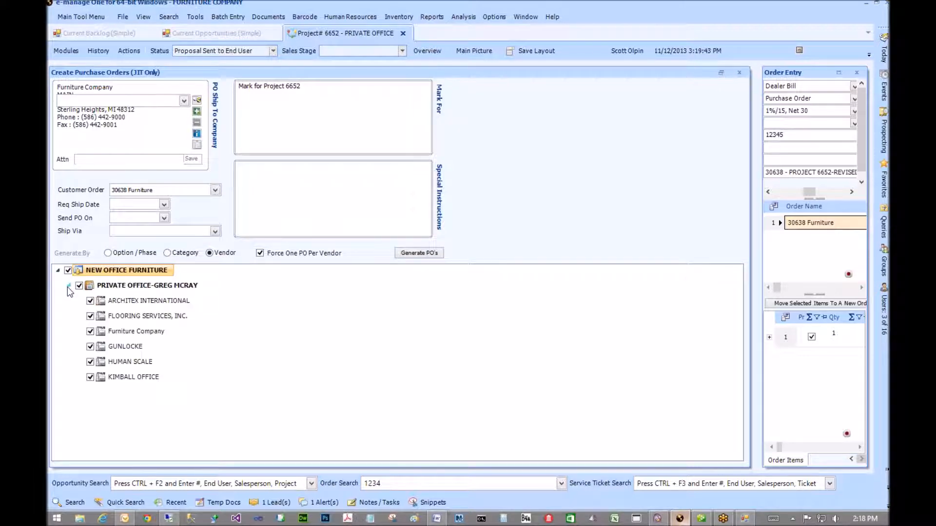
click(90, 316)
click(90, 332)
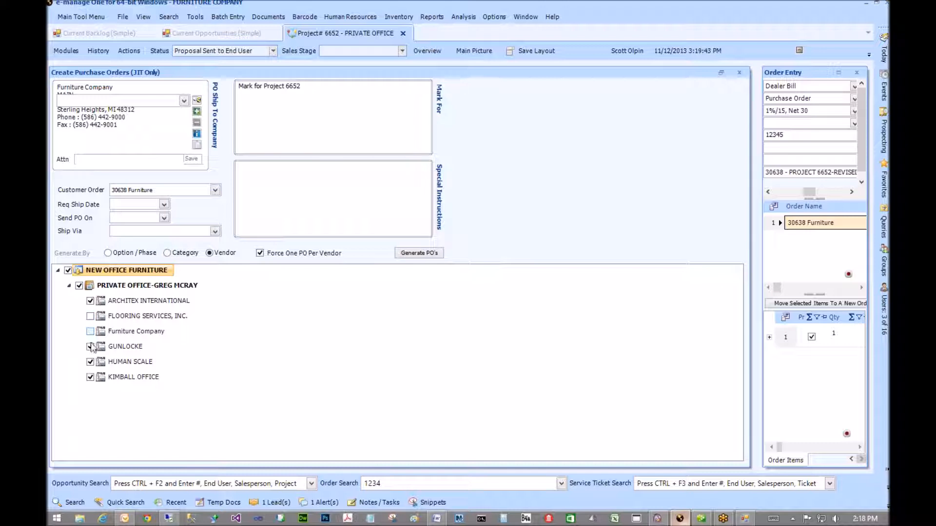
click(90, 346)
click(90, 362)
click(91, 378)
click(68, 270)
click(108, 253)
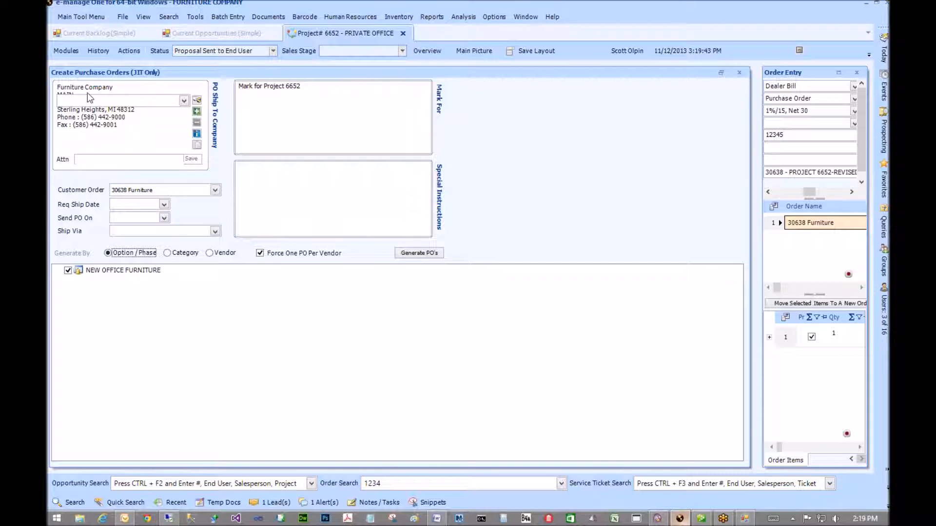
- Generate the project 6652 purchase orders and enlarge the list to show all six
click(309, 99)
click(414, 255)
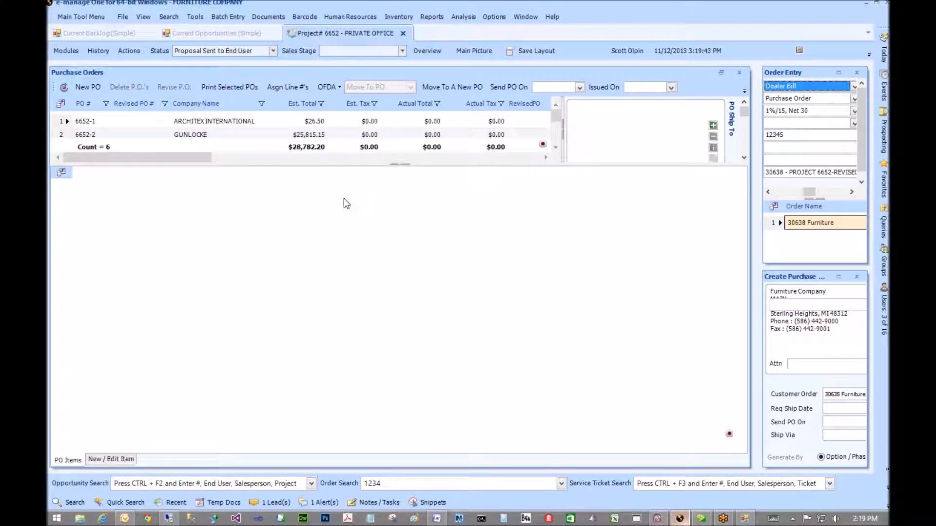
drag(338, 214, 338, 281)
- Review PO 6652-2 for Gunlocke and PO 6652-1 for Architex International
click(214, 136)
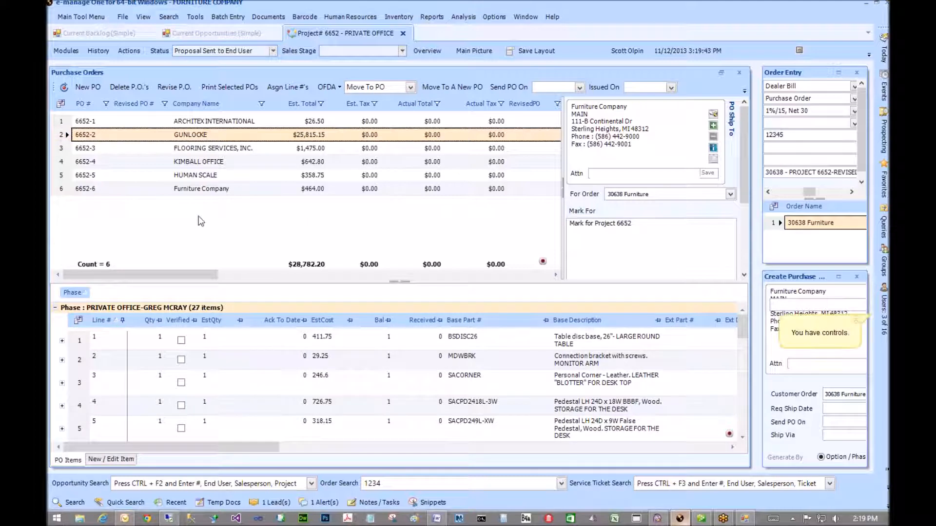
drag(170, 280, 169, 210)
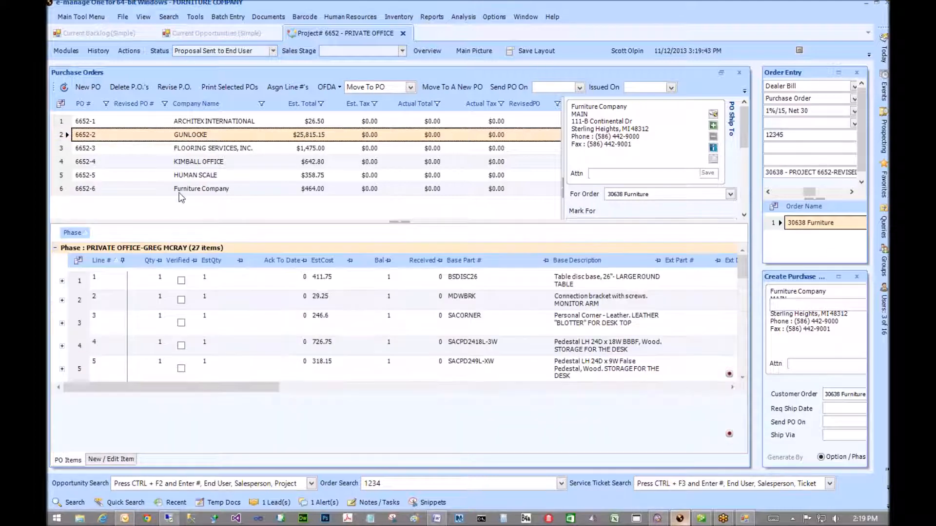
click(190, 174)
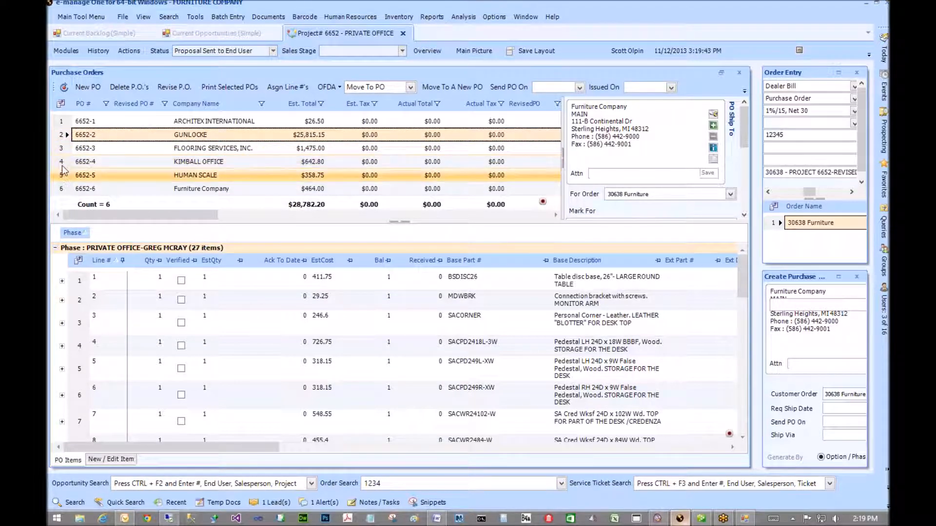
click(65, 122)
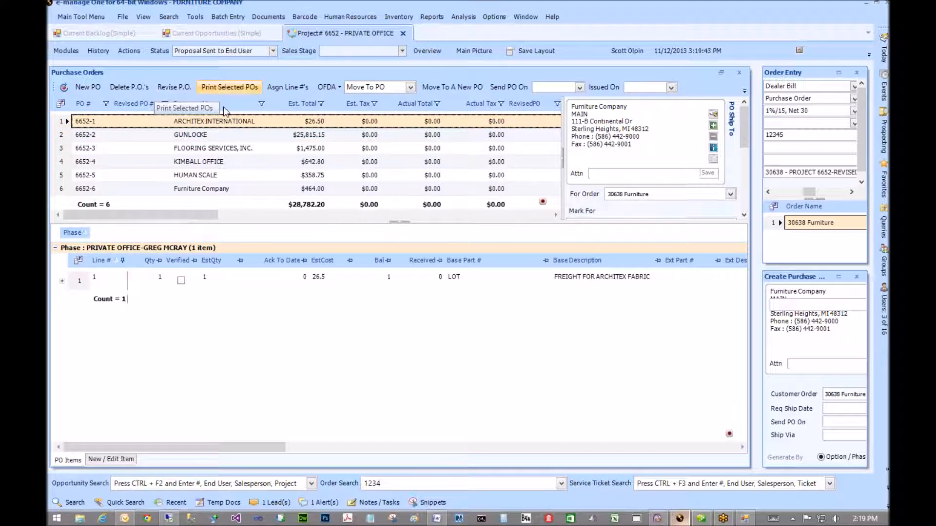
click(225, 86)
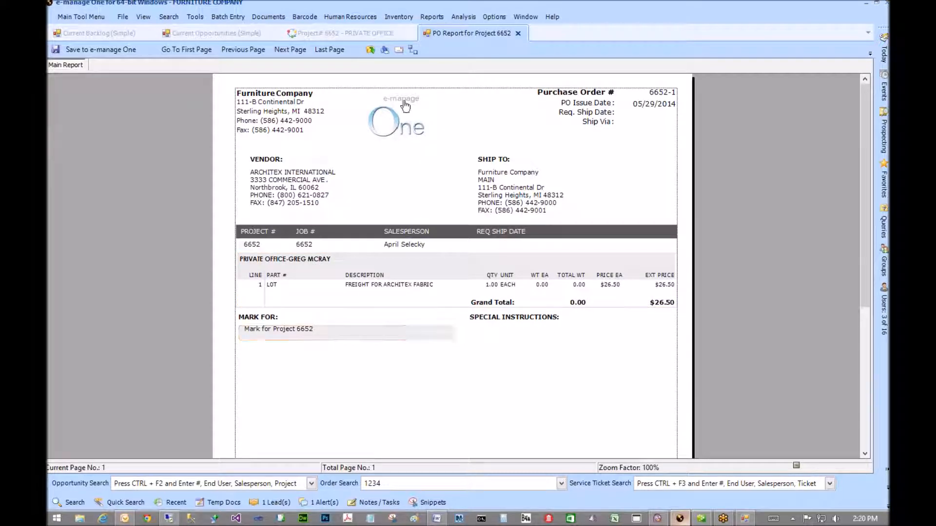
- Set up the PO 6652-1 report for e-mail as a PDF named 'PO 6652-1'
click(399, 51)
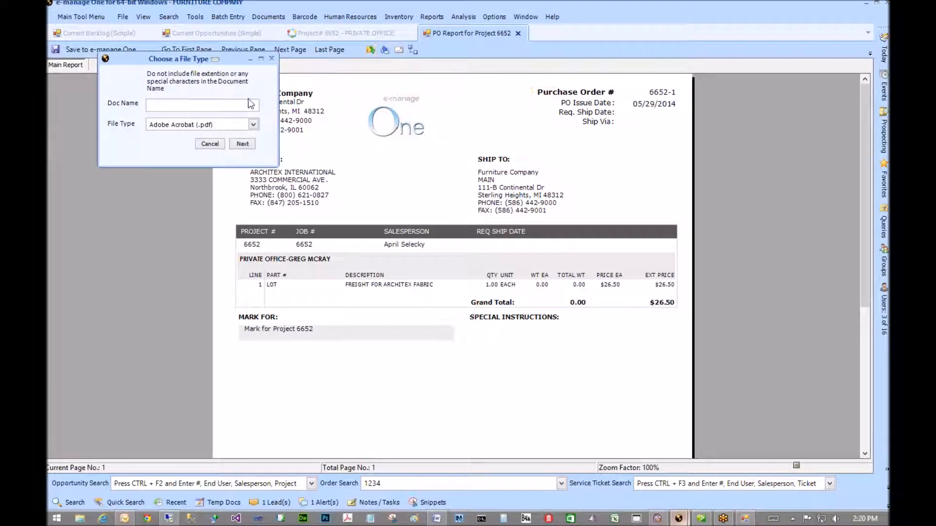
text(PO 6652-1)
- Continue to the e-mail with PO 6652-1.pdf attached and add a user recipient from autocomplete
click(243, 144)
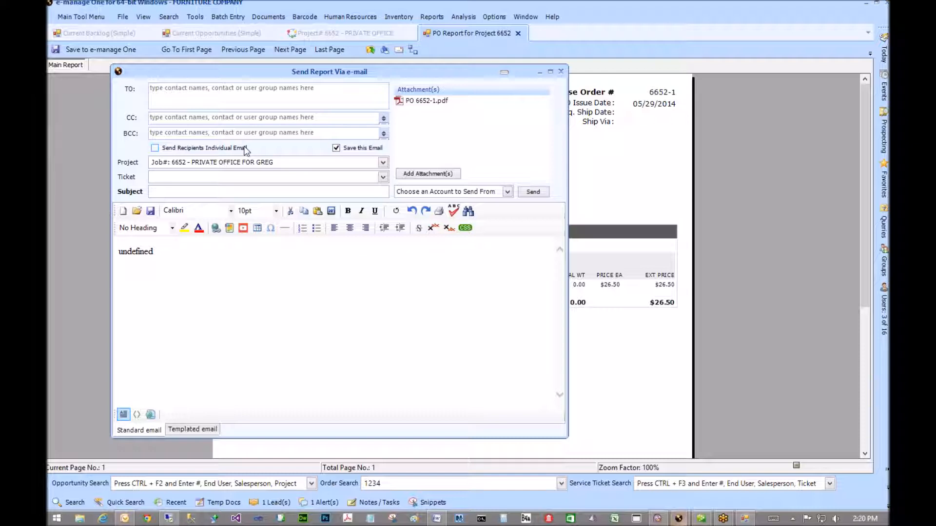
click(271, 99)
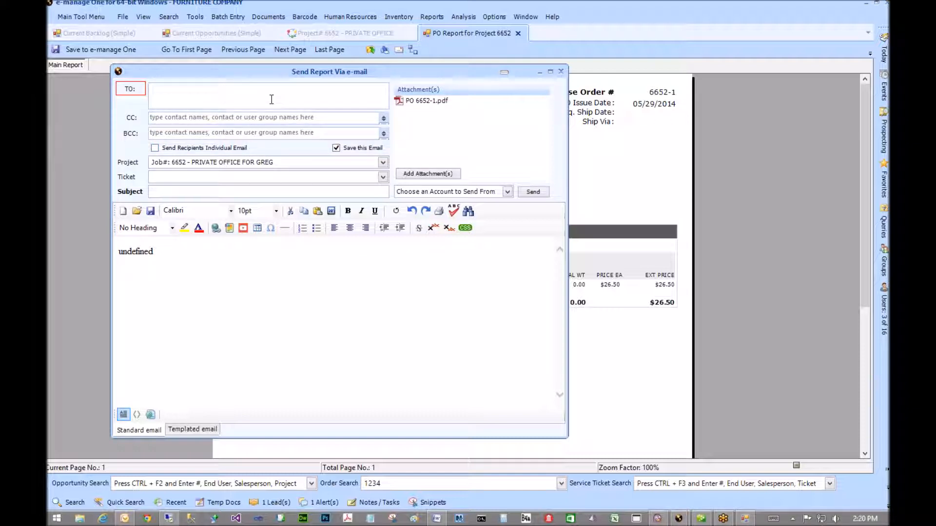
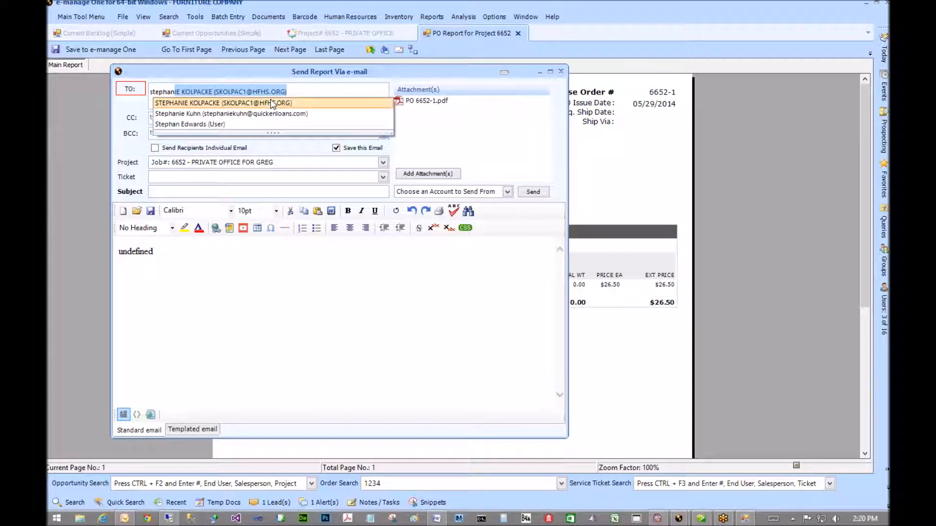
key(Down)
key(Down)
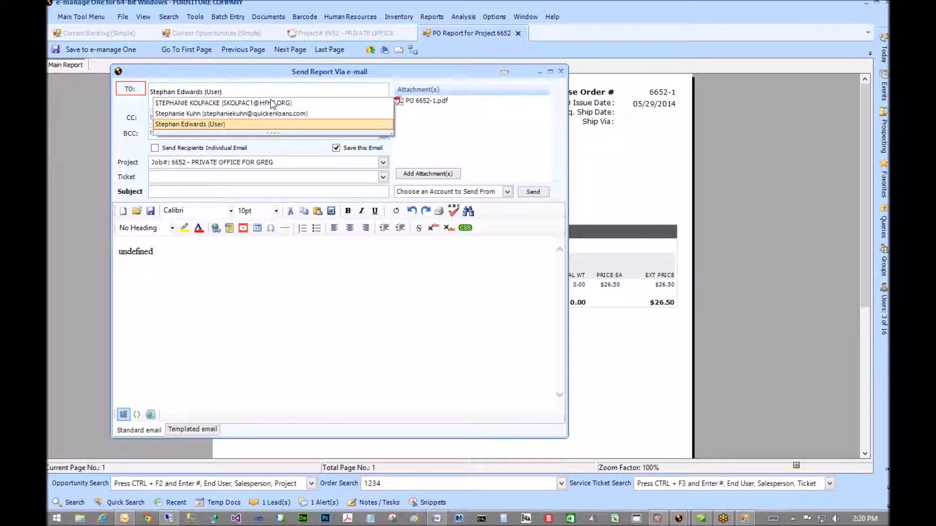
key(Return)
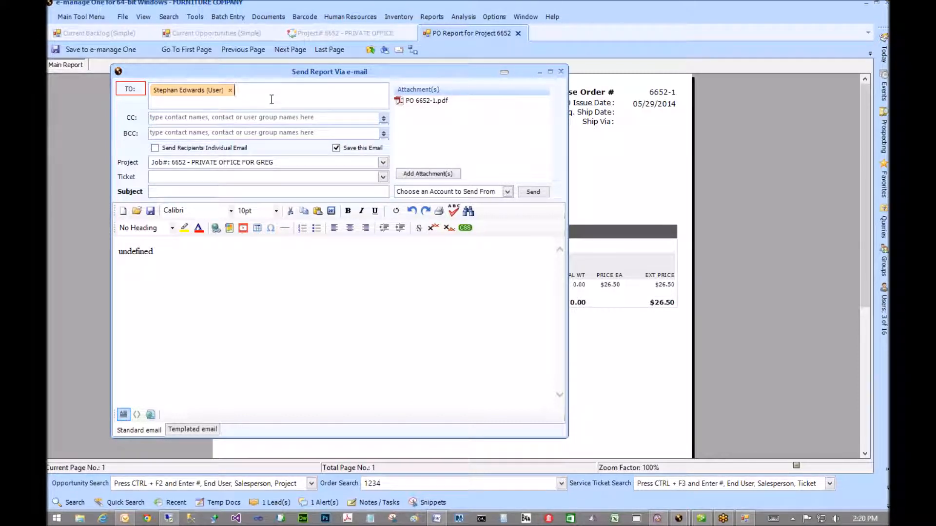
- Enter subject 'Po 6652-1' and replace the 'undefined' body text with 'Please process PO'
click(156, 164)
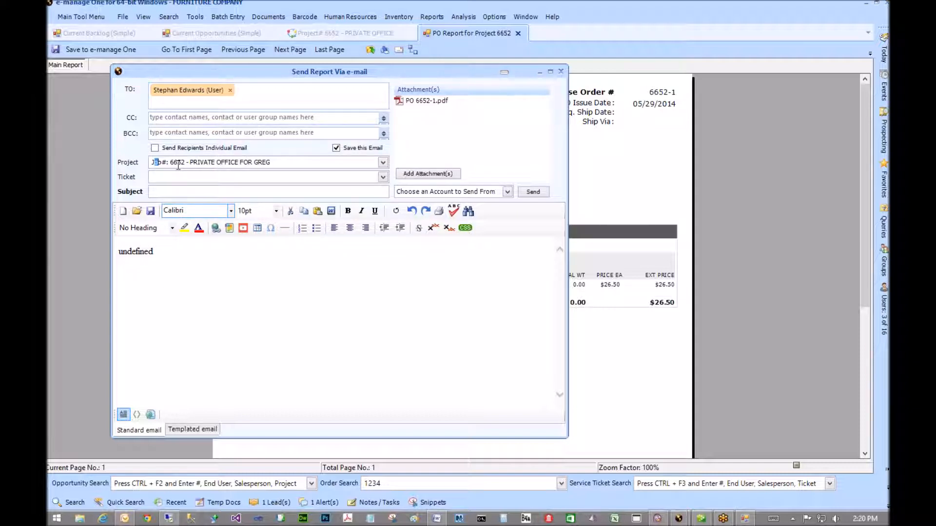
click(165, 193)
text(Po)
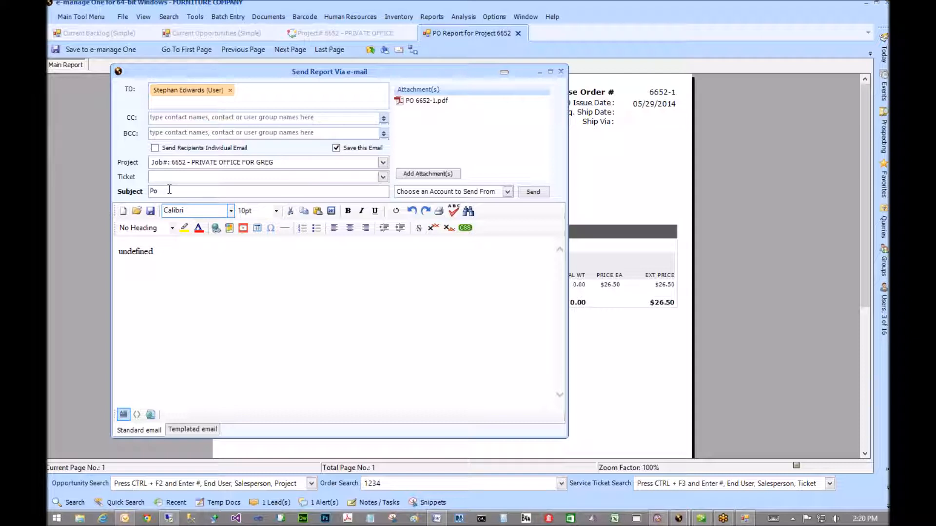
text( 6652-1)
drag(168, 248, 92, 251)
text(P)
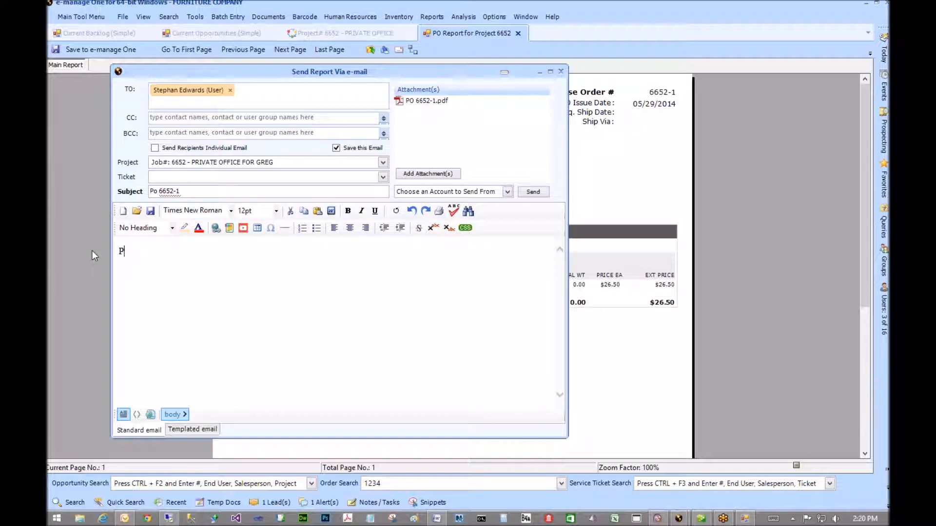
text(lease process PO)
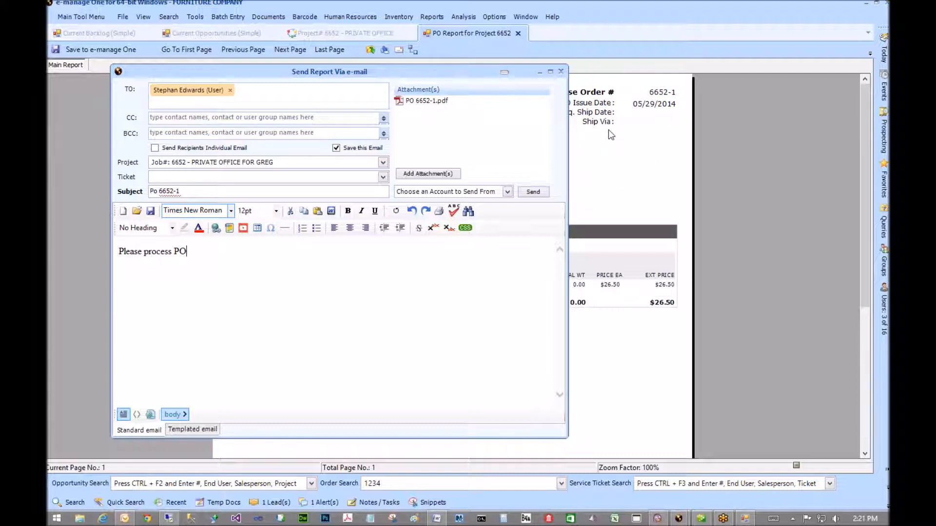
- Start adding a second recipient, then delete the mistyped letters
click(207, 103)
text(sye)
key(BackSpace)
key(BackSpace)
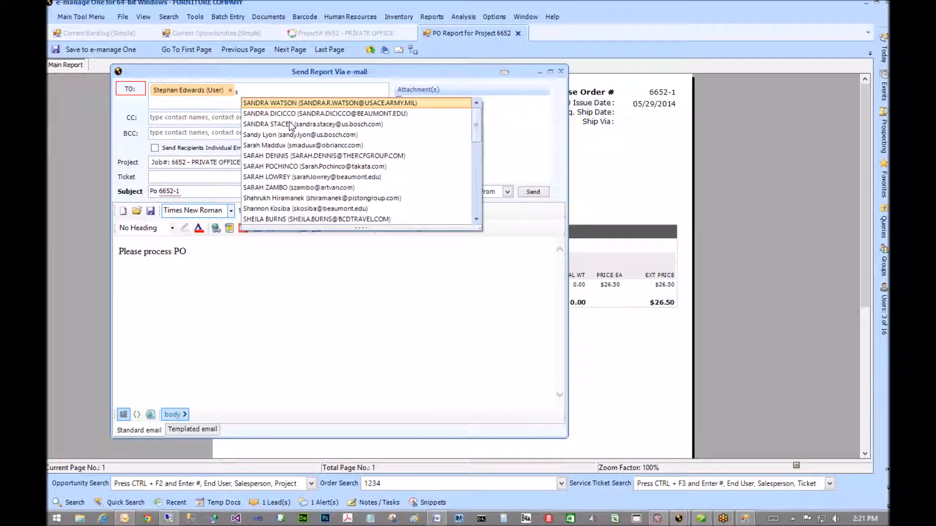
- Remove the accidental 's' recipient chip and review the subject and message text
click(307, 290)
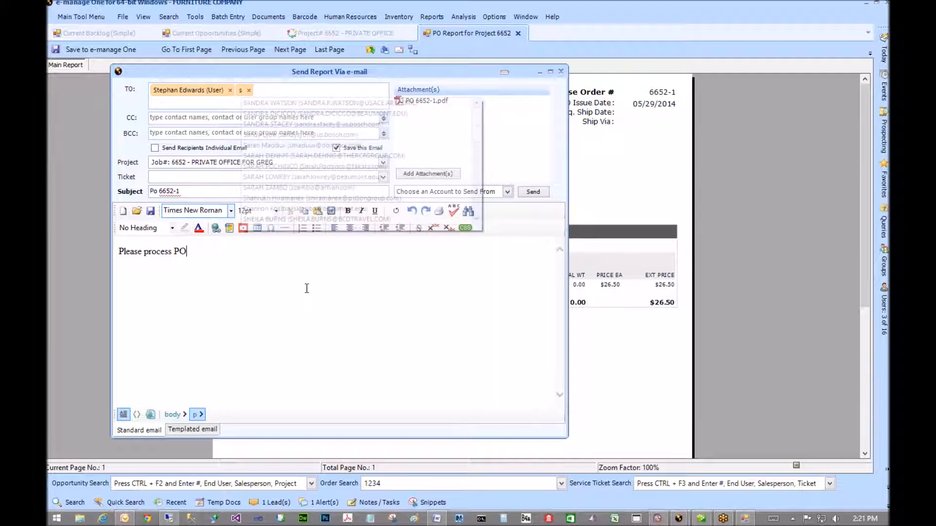
click(249, 89)
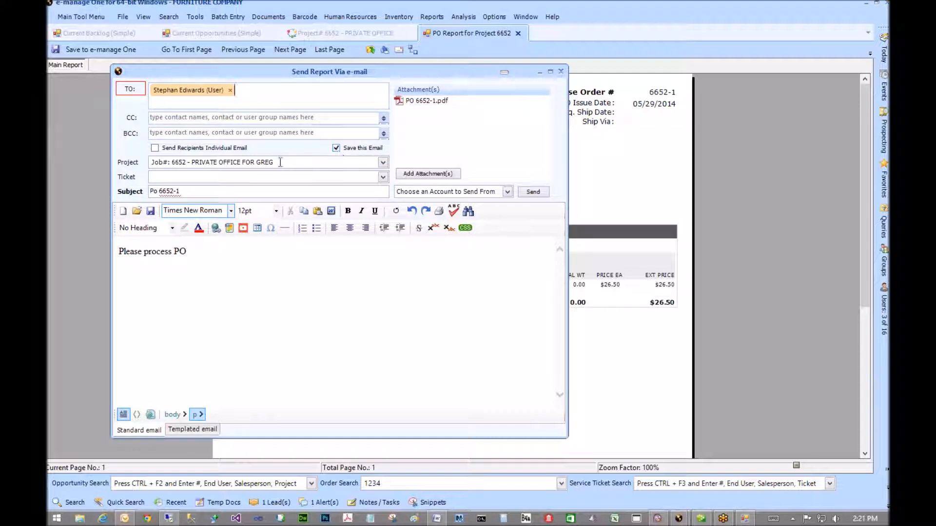
drag(280, 162, 150, 162)
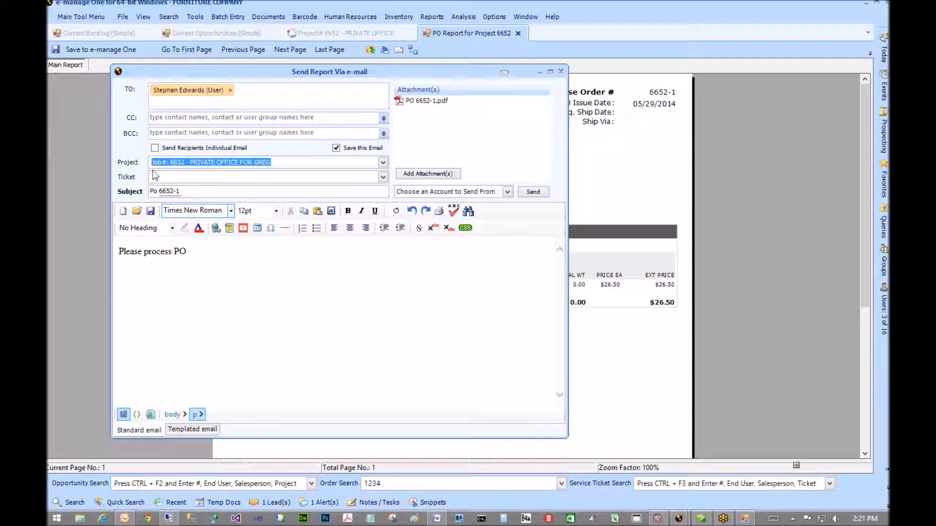
drag(185, 190, 143, 192)
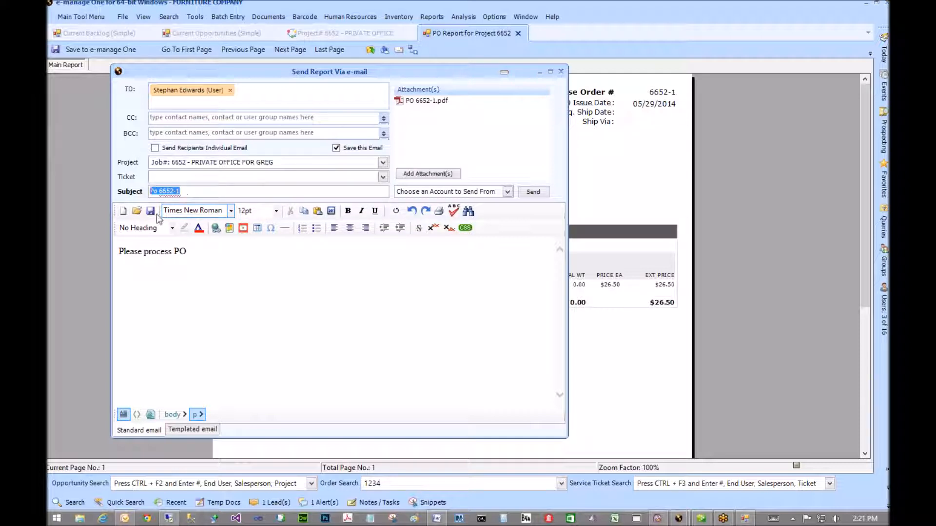
drag(193, 251, 117, 253)
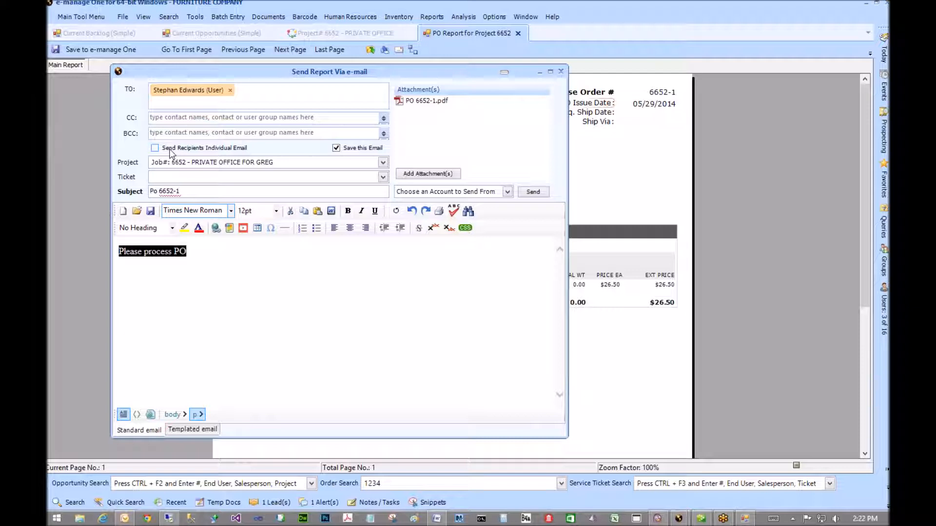
- Send the e-mail, keeping the default sender and the attachment document name 'Po 6652-1'
click(507, 191)
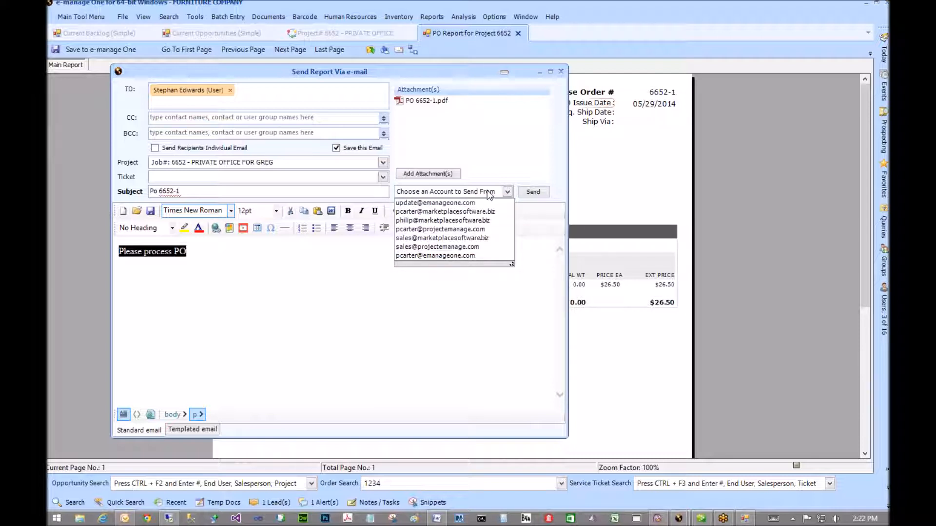
click(508, 191)
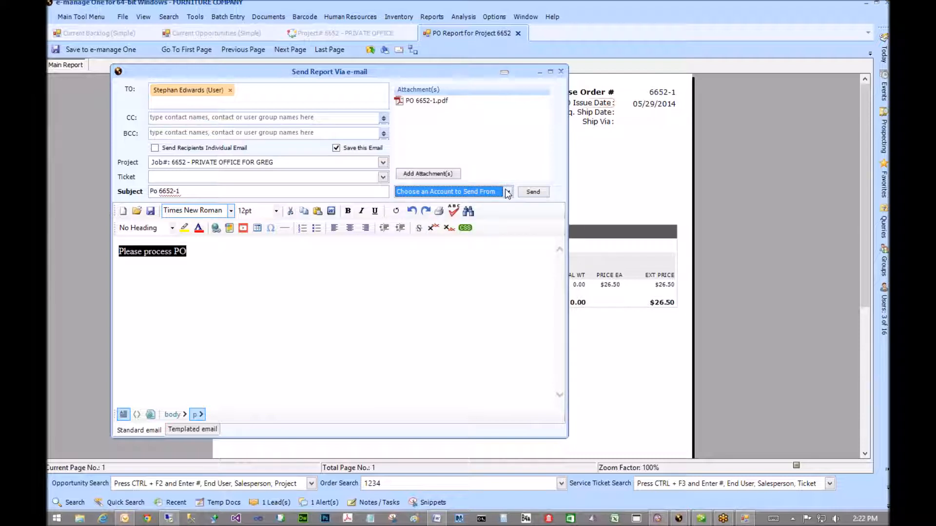
click(539, 189)
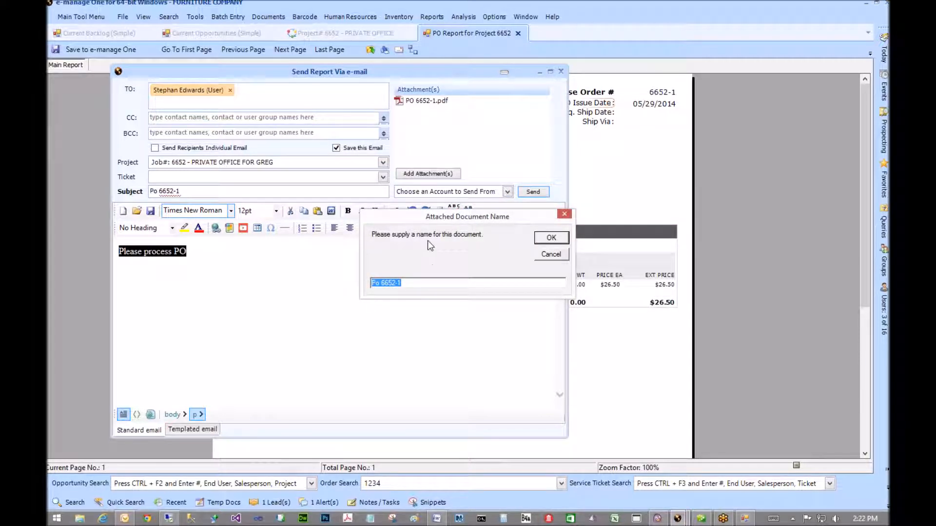
click(546, 240)
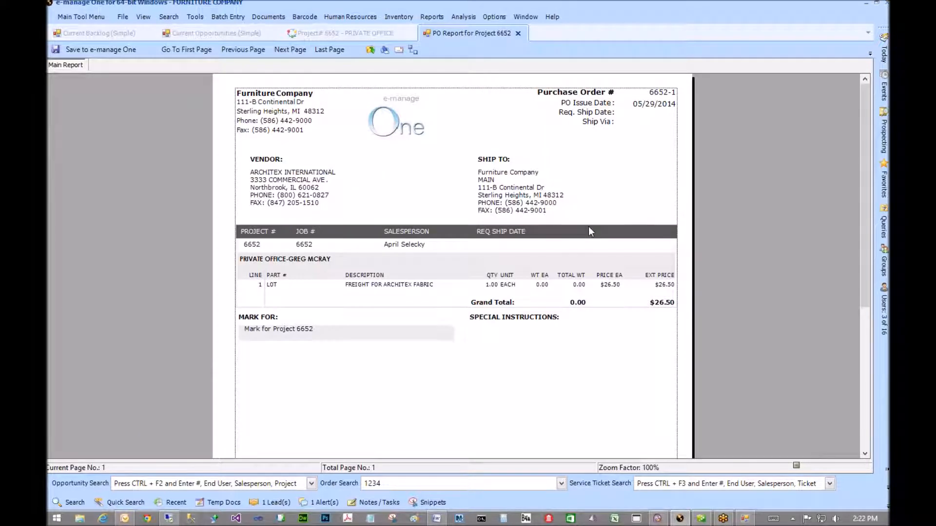
- Close the PO report and show project 6652's Documents list with the Po 6652-1 entry
click(518, 34)
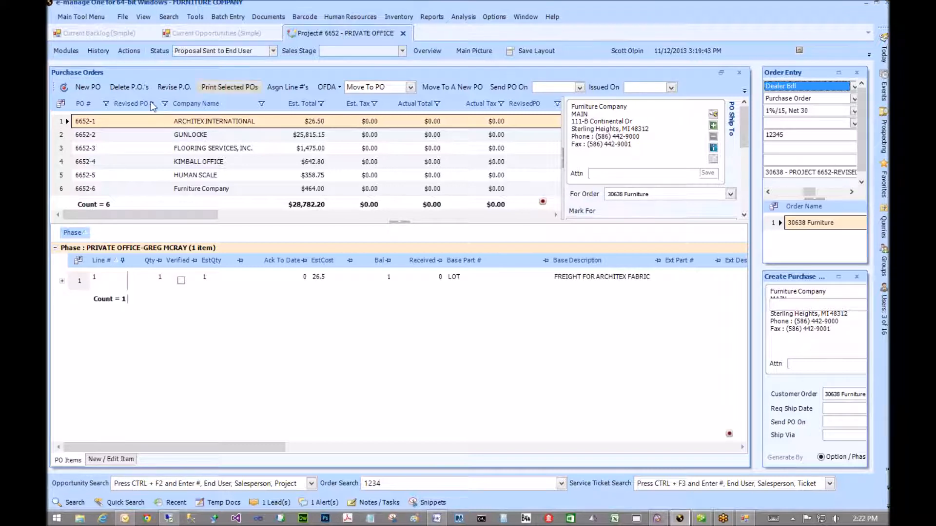
click(94, 52)
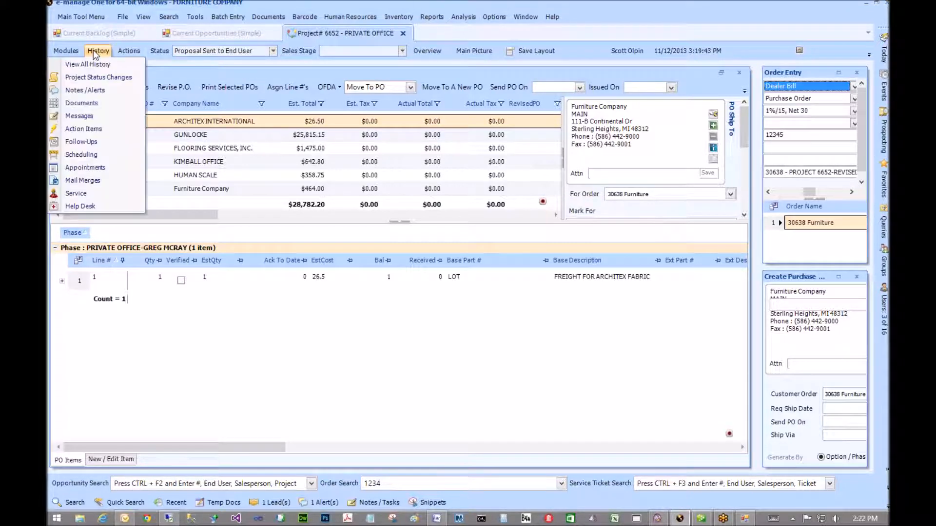
click(87, 105)
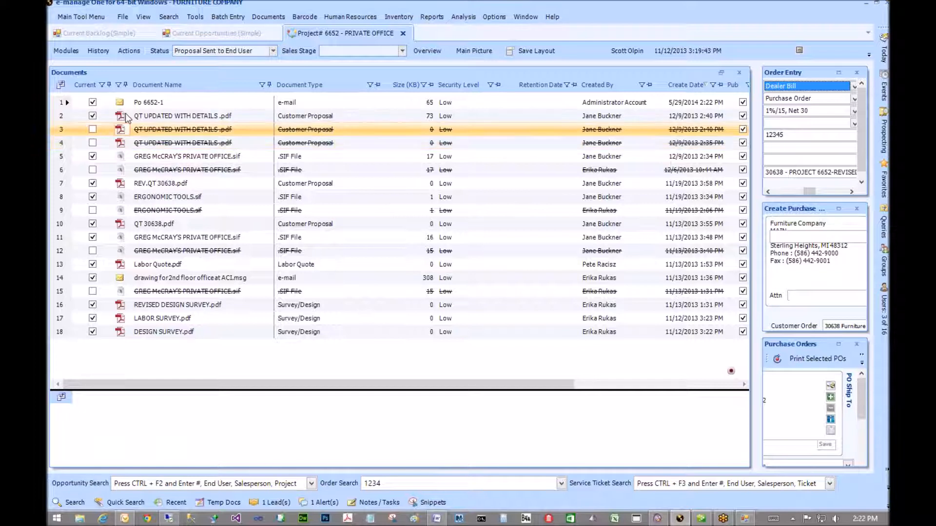
- Open the stored Po 6652-1 e-mail, keeping the local copy and allowing the .msg extension
click(170, 103)
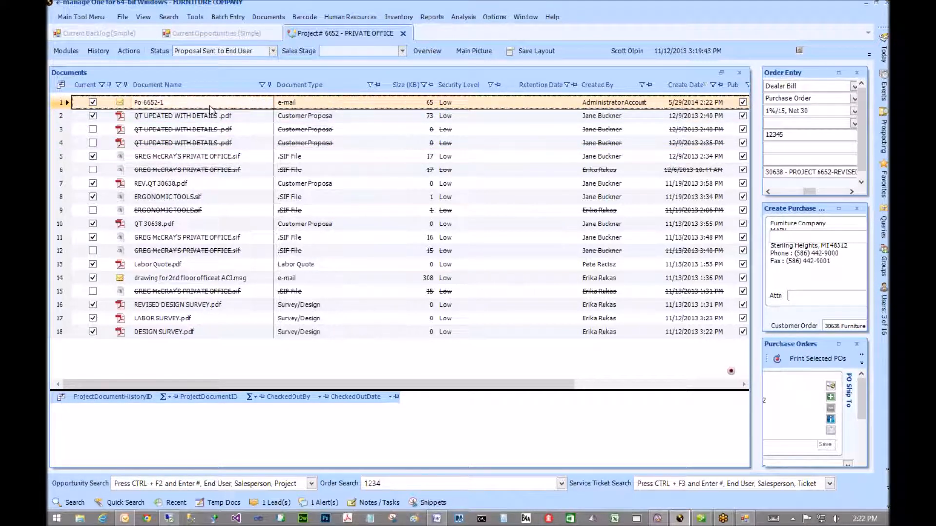
click(120, 103)
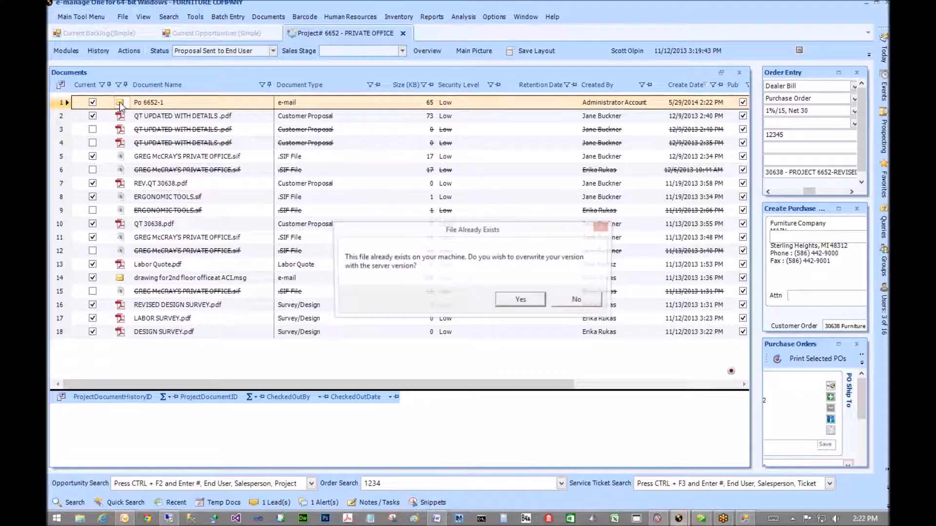
click(564, 301)
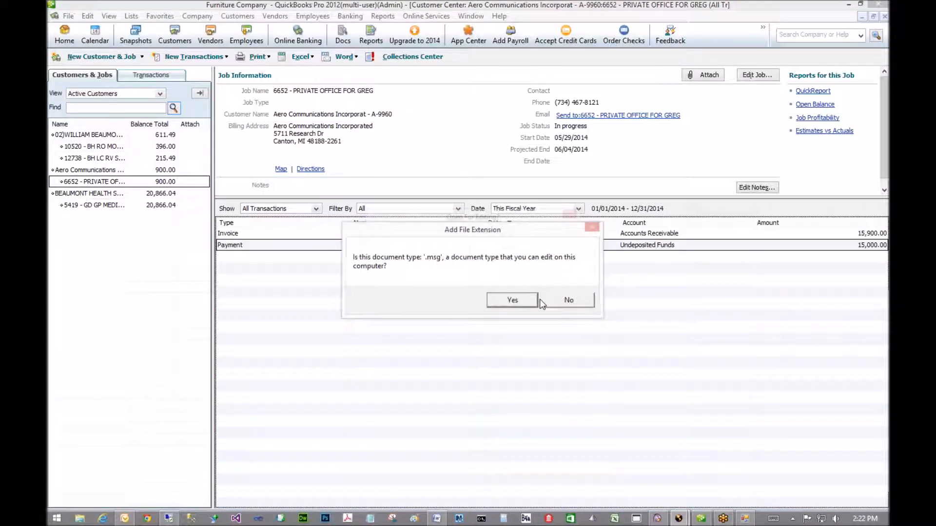
click(536, 300)
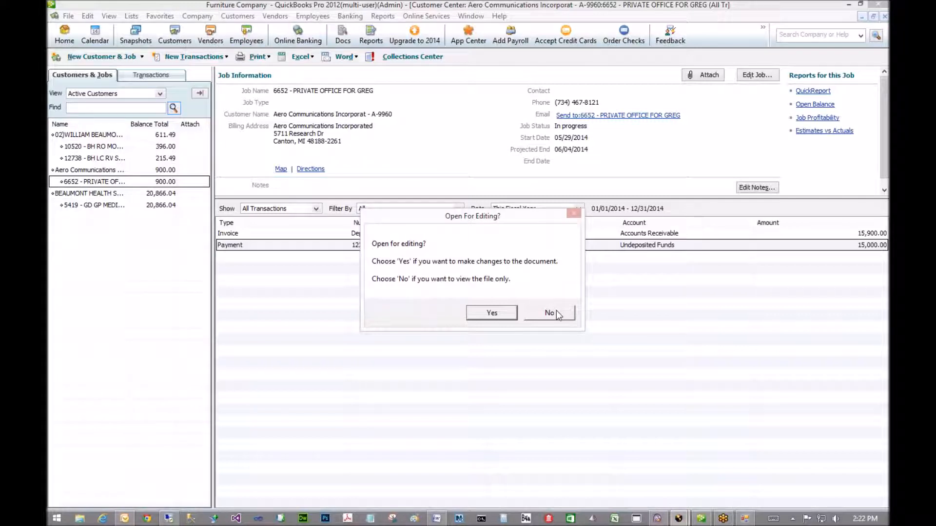
- View the Po 6652-1 message read-only in Outlook, check its recipient, then close it
click(556, 311)
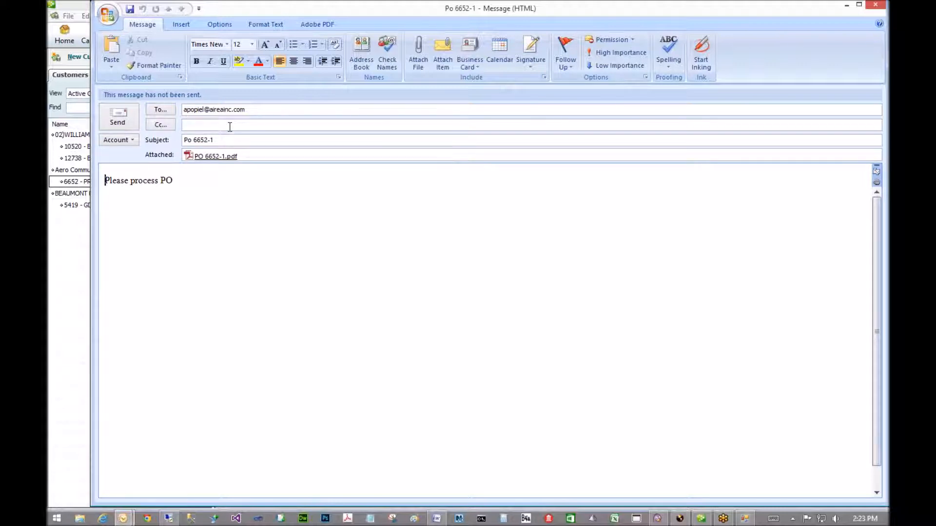
drag(250, 110, 177, 112)
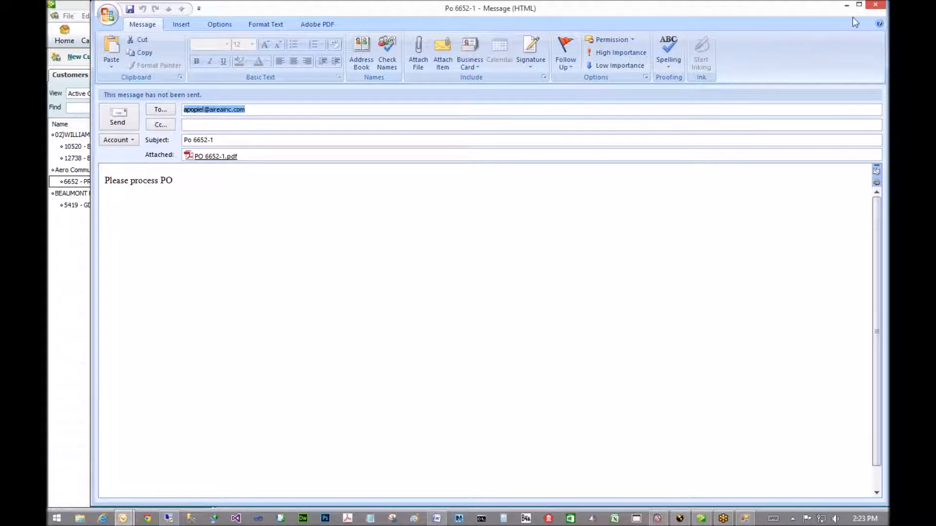
click(872, 7)
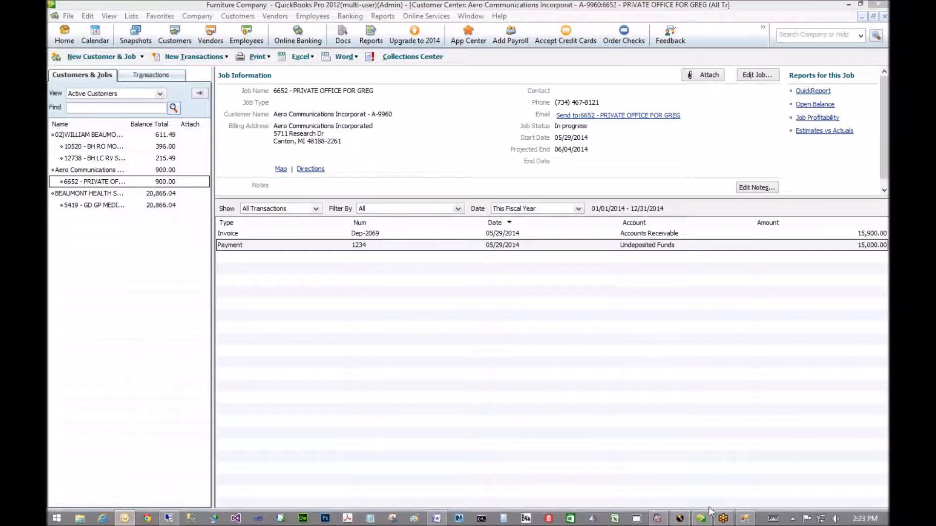
- Bring e-manage One back to the front and close project 6652's Documents panel
click(681, 519)
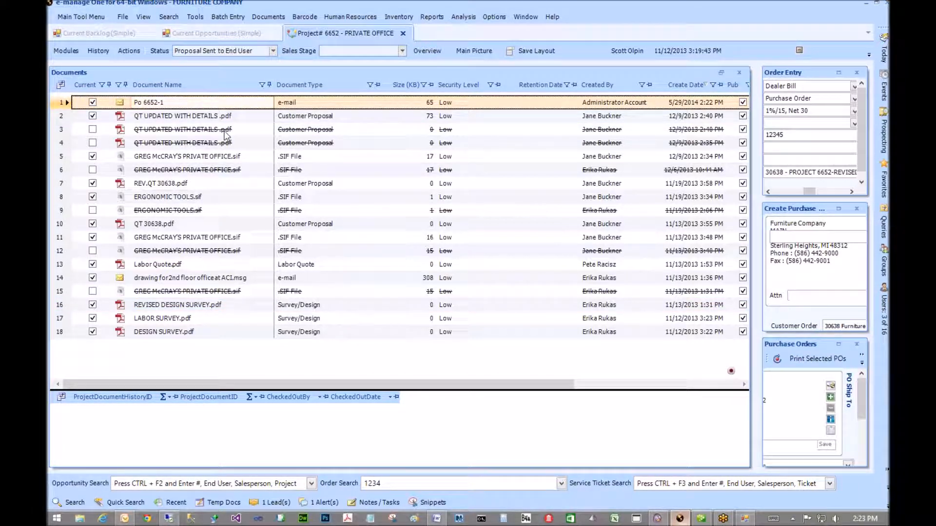
click(180, 155)
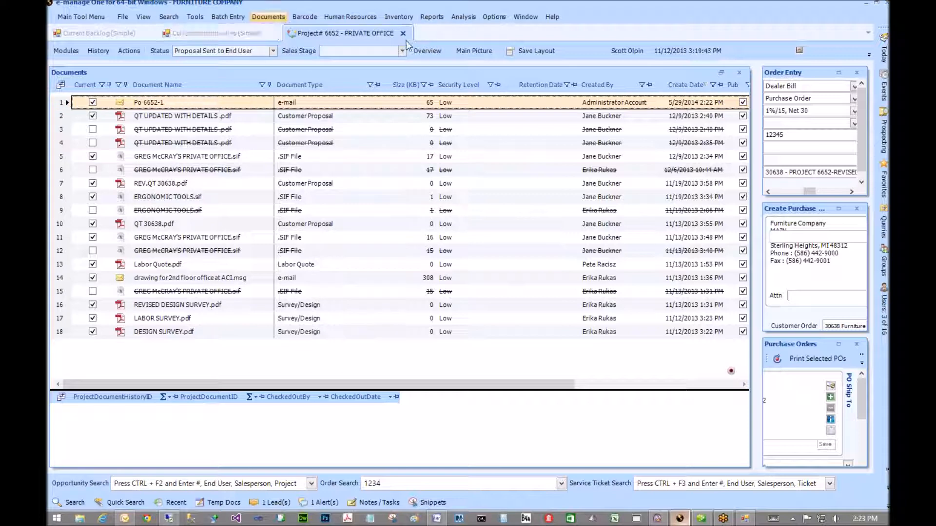
click(744, 76)
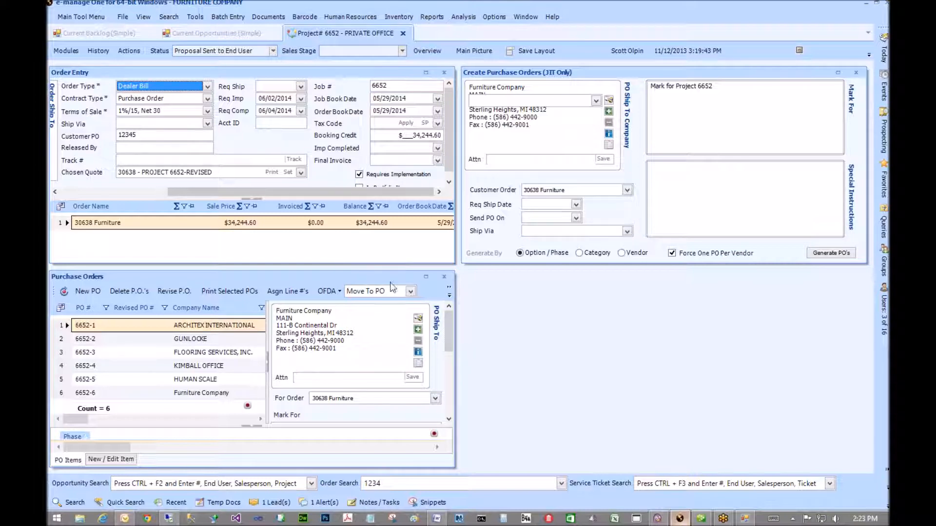
- Maximize the Purchase Orders panel and check the OFDA Export account list, which is empty
click(424, 278)
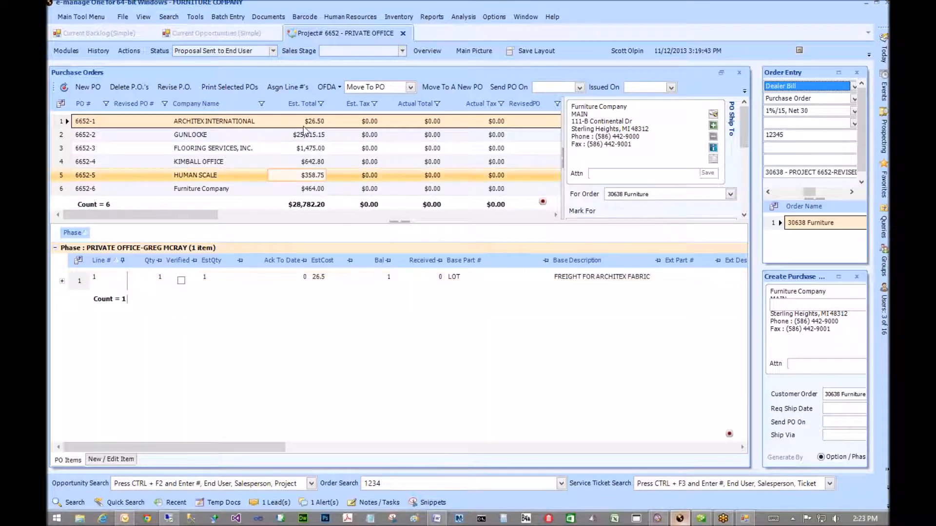
click(335, 87)
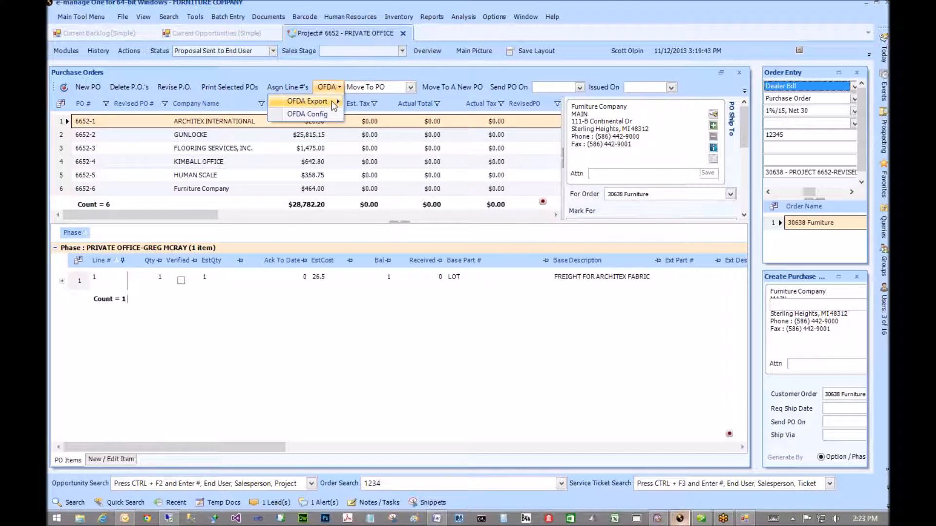
mouse_move(335, 105)
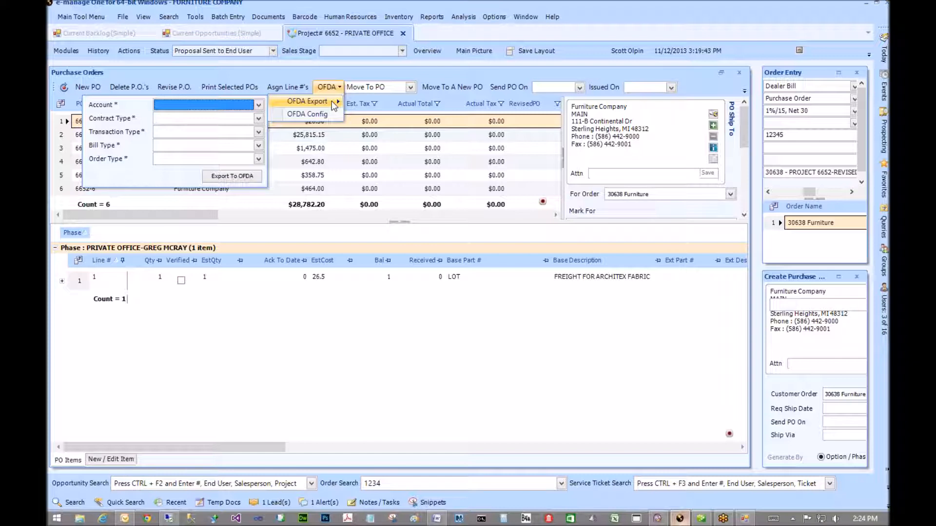
click(258, 106)
click(258, 107)
- Step through POs 6652-6, 6652-5, 6652-4 and 6652-2, ending on PO 6652-3's items
click(307, 190)
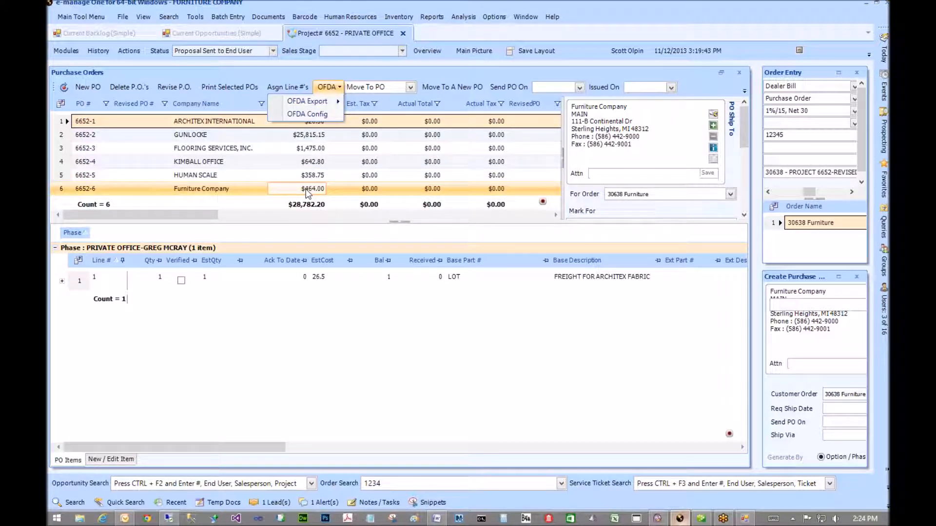
click(191, 175)
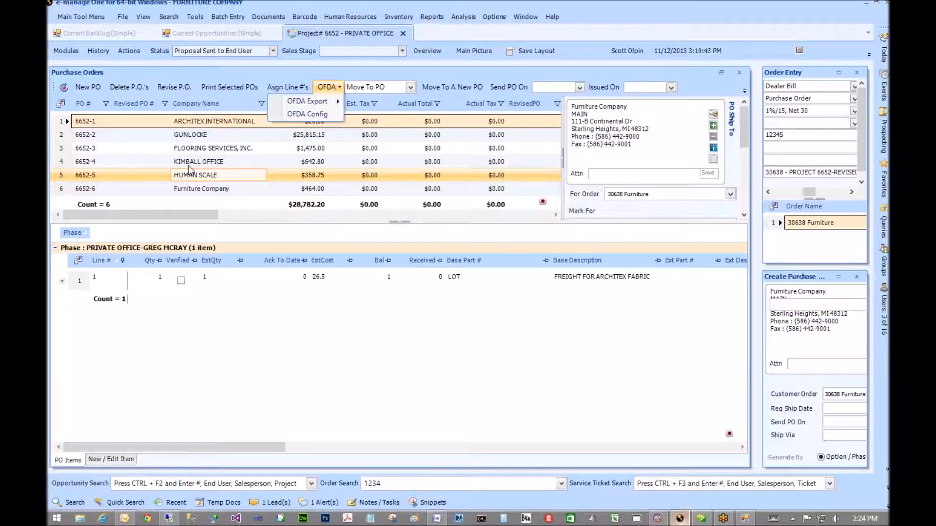
click(190, 162)
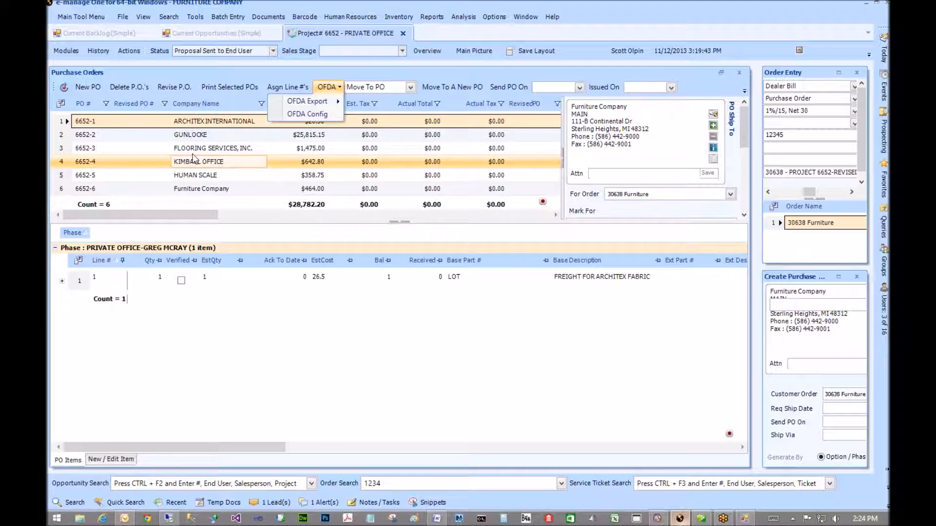
click(196, 136)
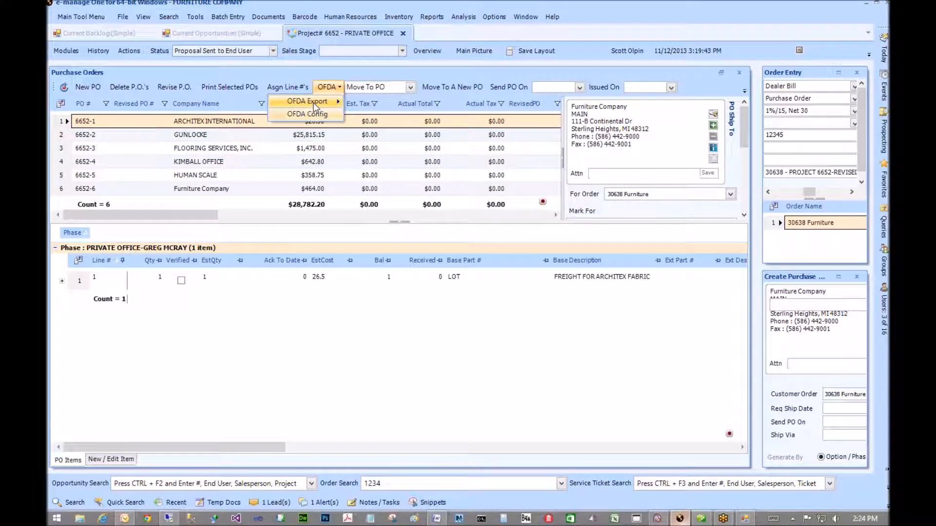
mouse_move(312, 102)
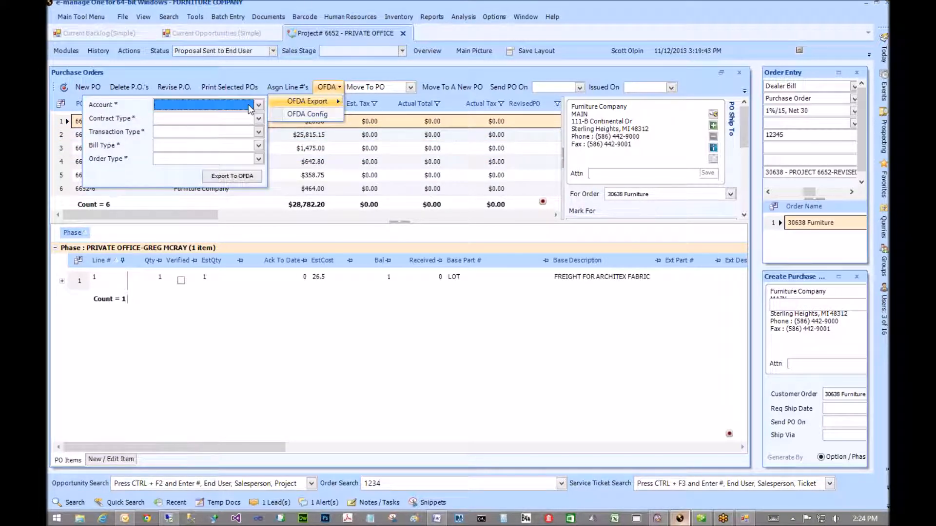
click(437, 147)
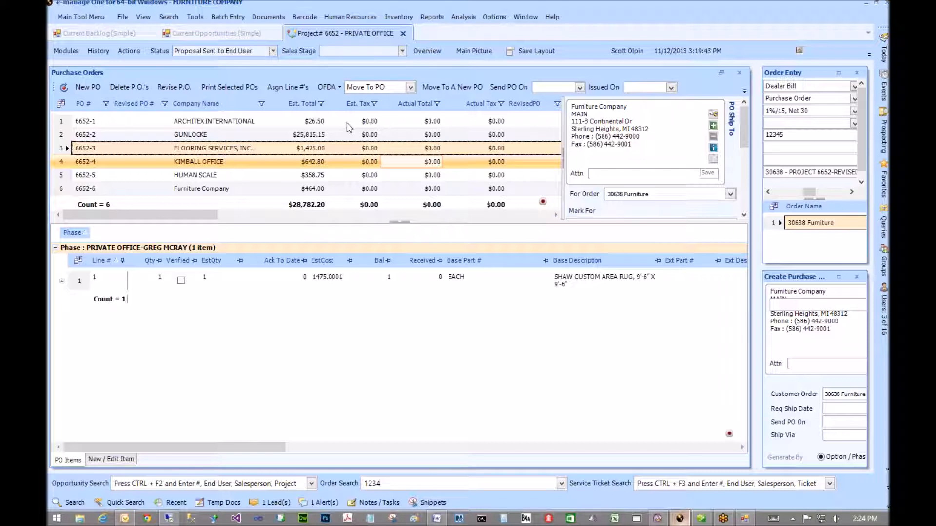
- Close the Purchase Orders, Create Purchase Orders and Order Entry panels
click(739, 73)
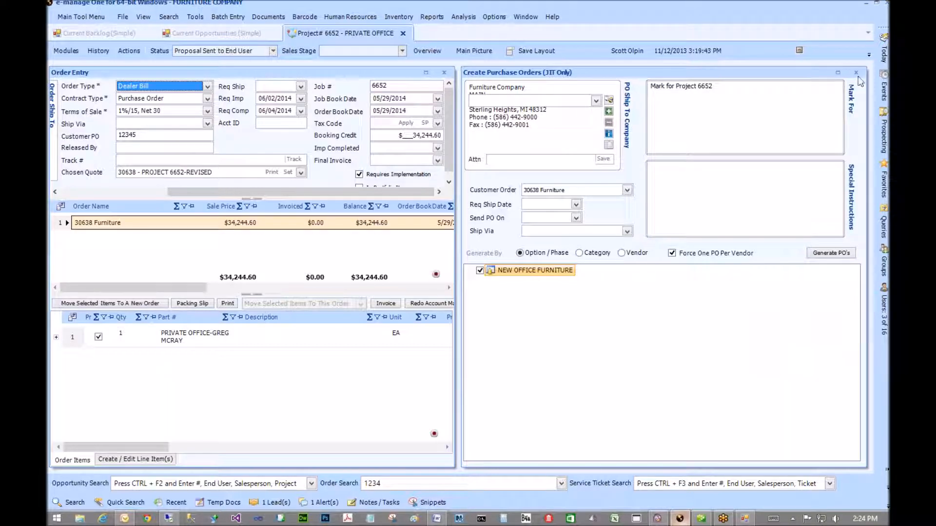
click(857, 73)
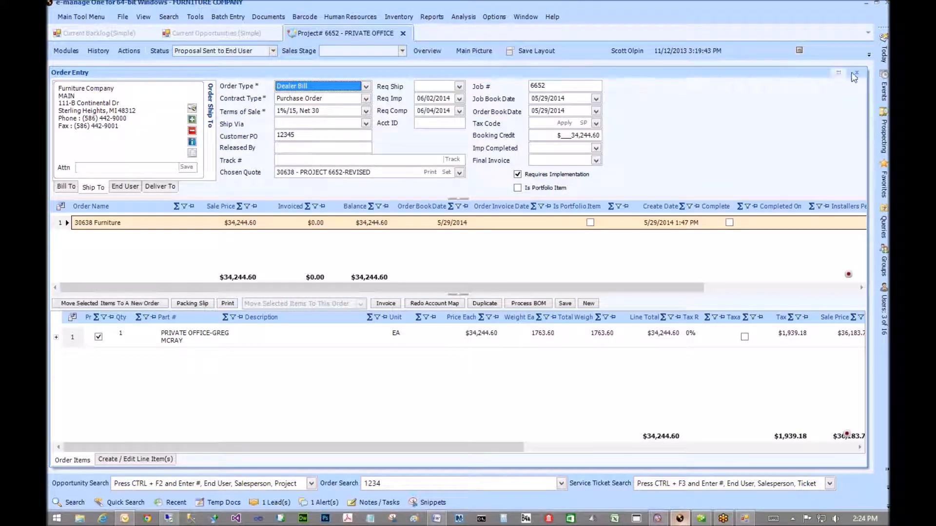
click(855, 73)
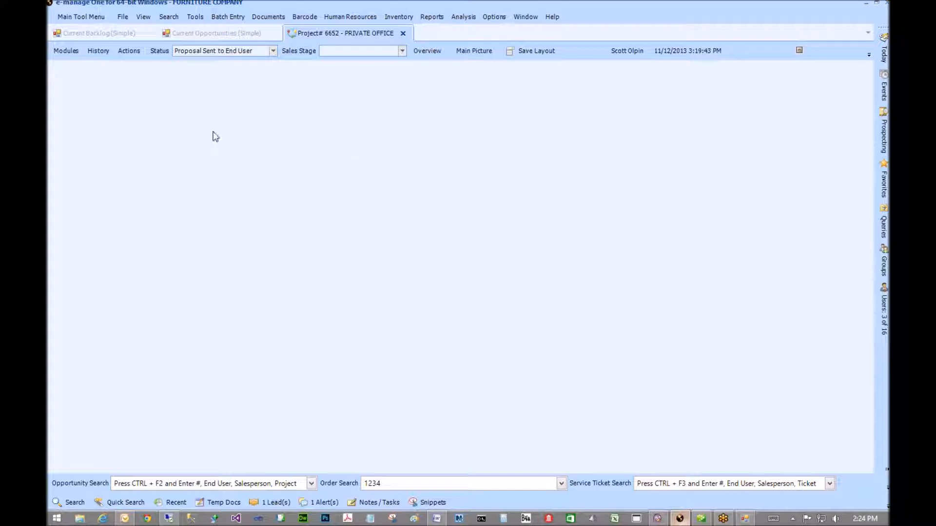
- Open the Acknowledgments / Costing module listing POs 6652-1 through 6652-6
click(62, 51)
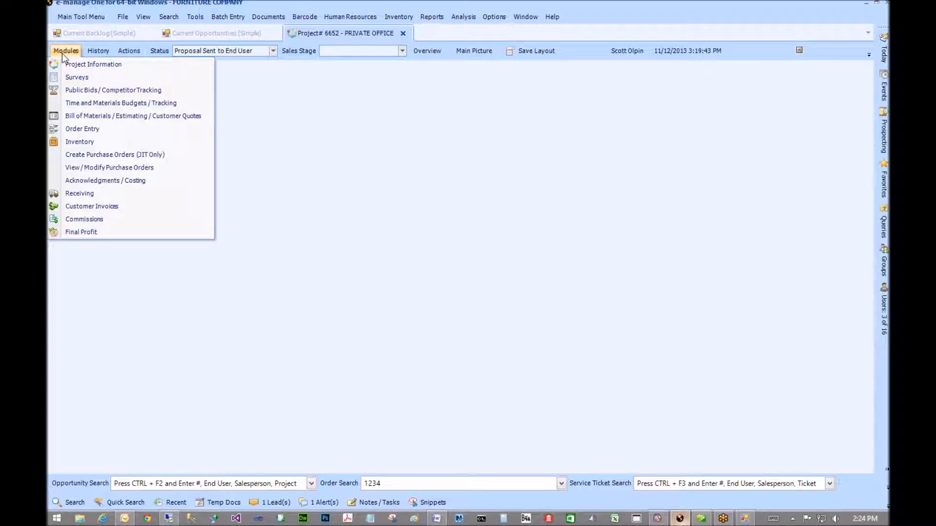
click(88, 184)
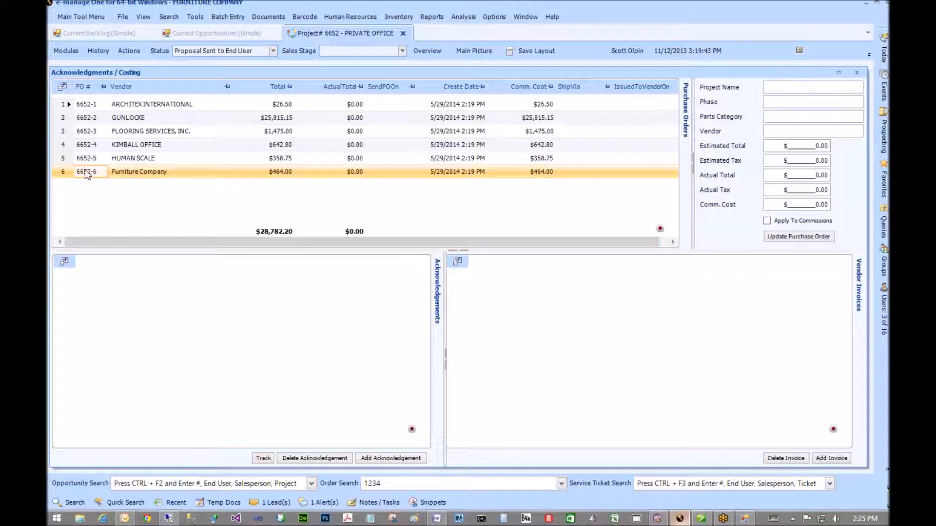
click(63, 54)
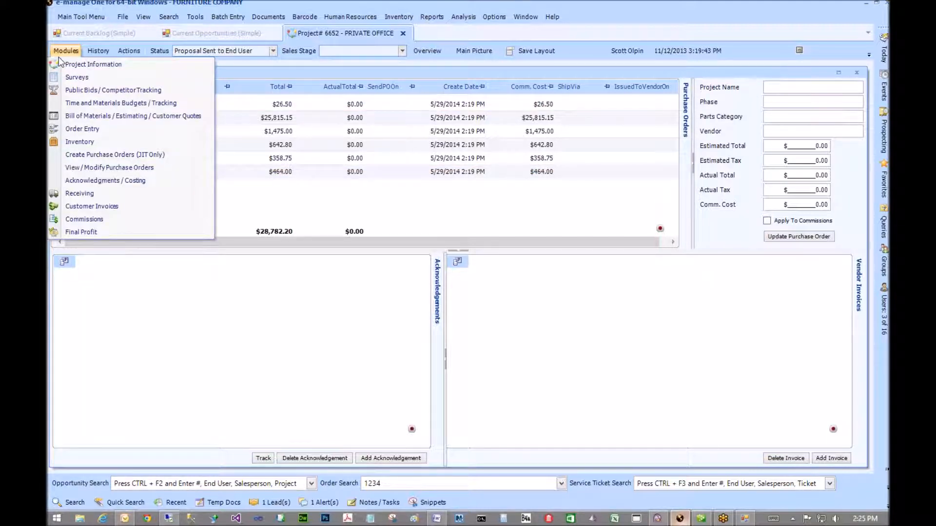
- Open View / Modify Purchase Orders, select Gunlocke PO 6652-2, and bring up a blank item form
click(67, 168)
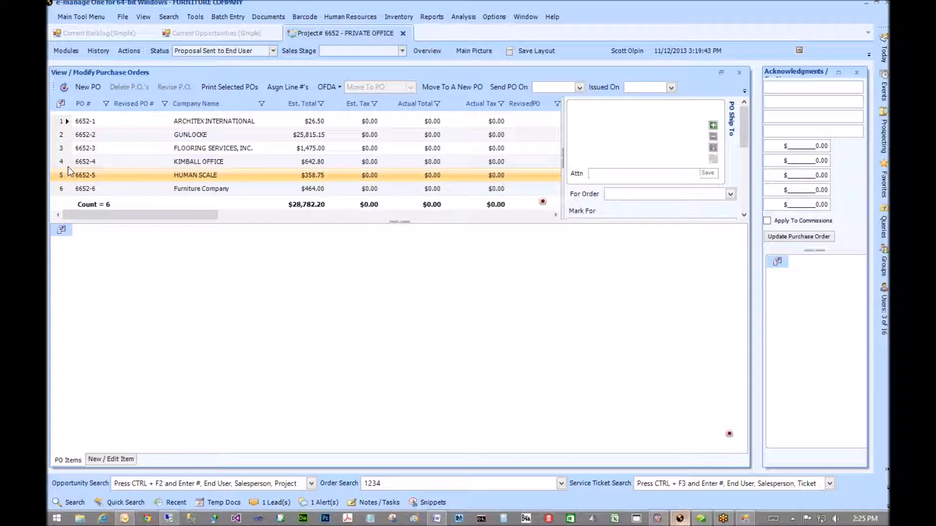
click(64, 149)
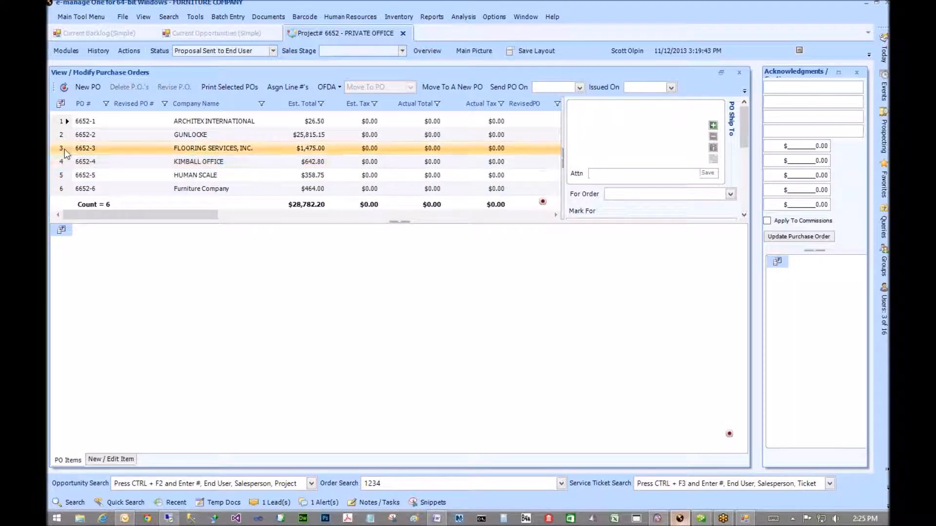
click(64, 150)
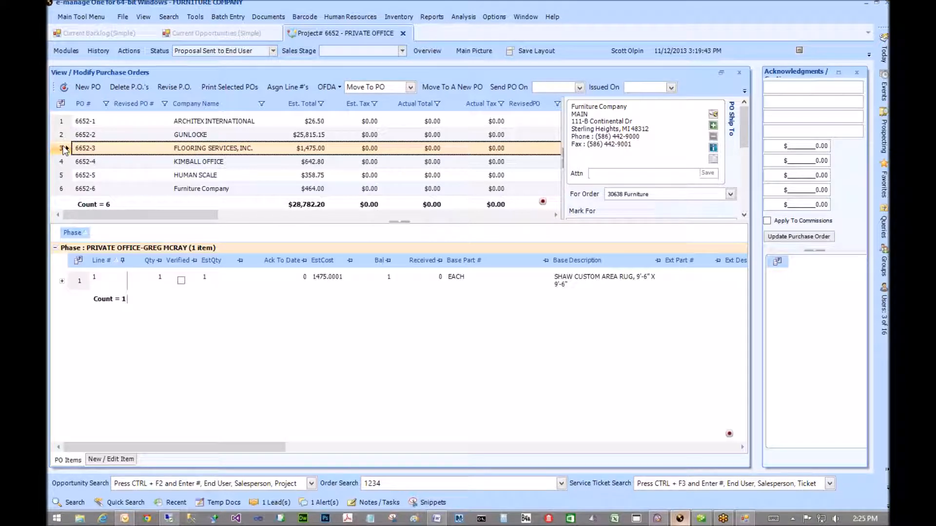
click(61, 137)
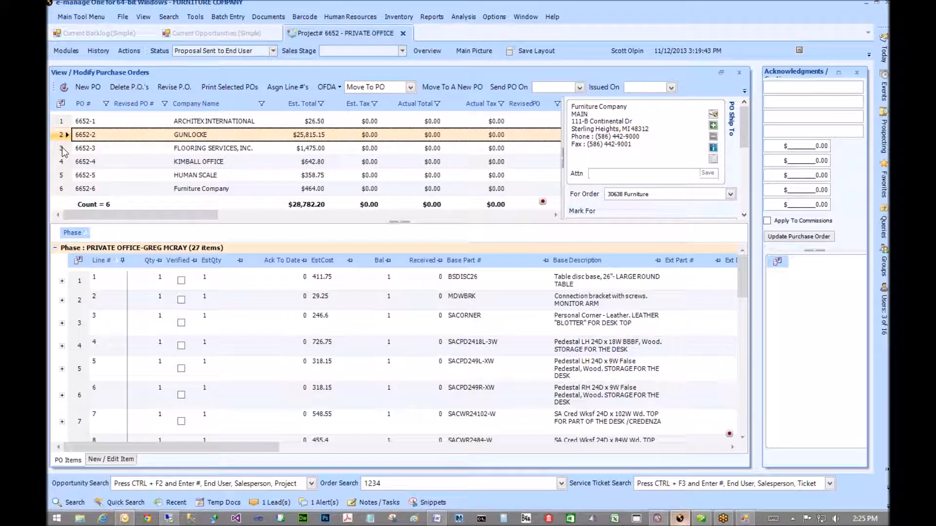
click(116, 461)
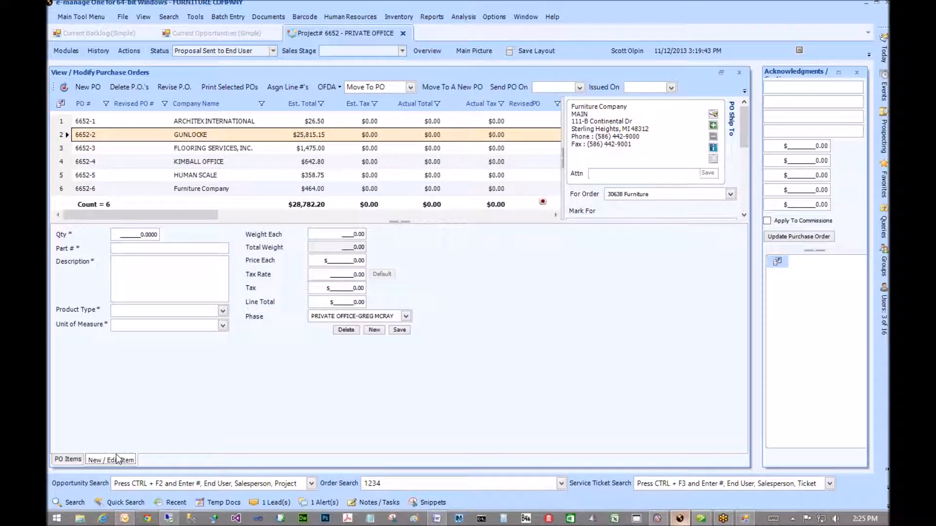
- Check the quantity and For Order dropdown unchanged, then close the View / Modify Purchase Orders panel
drag(135, 235, 193, 240)
click(623, 194)
click(730, 194)
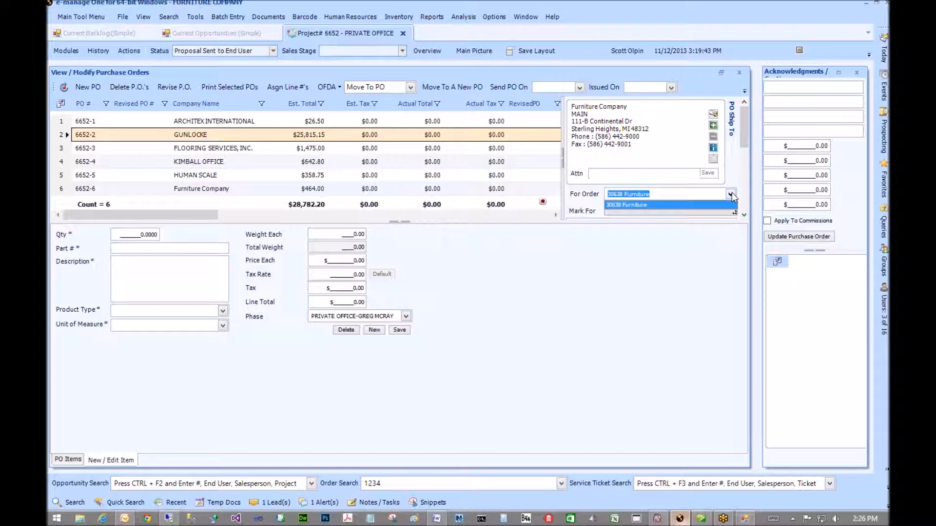
click(732, 194)
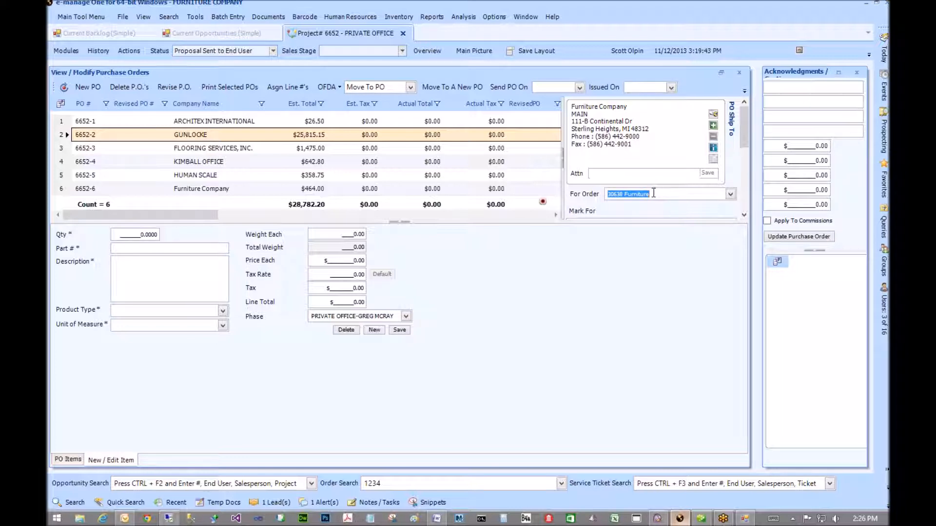
drag(645, 194, 610, 193)
click(739, 72)
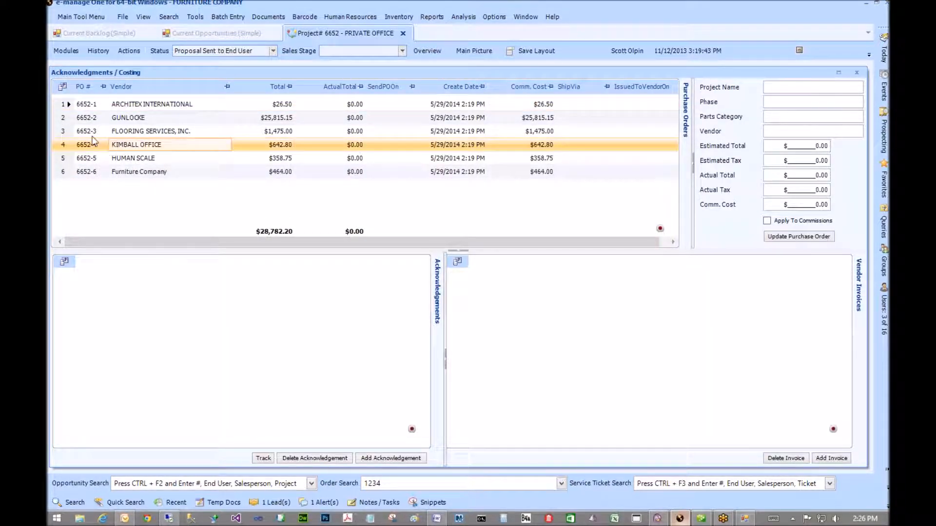
- Start a new acknowledgement for the GUNLOCKE PO and set line 1's acknowledged quantity to 1
click(67, 118)
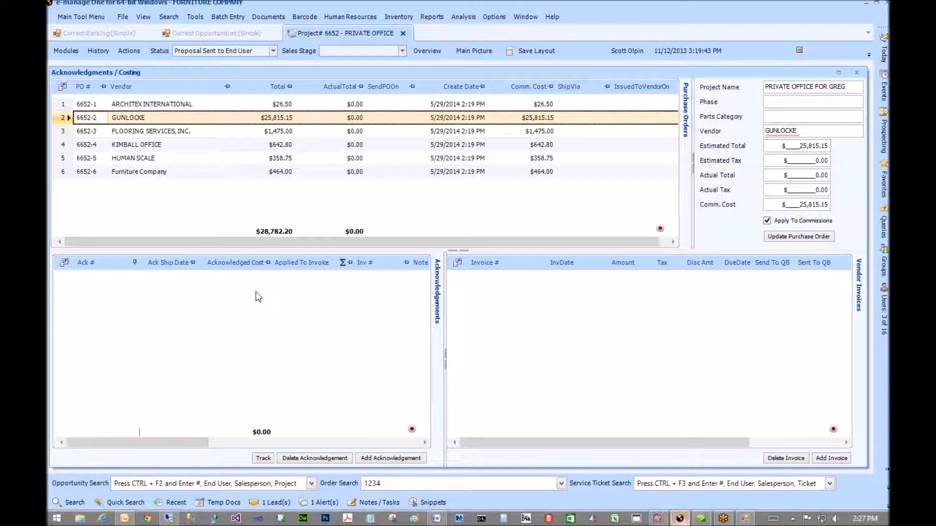
click(378, 459)
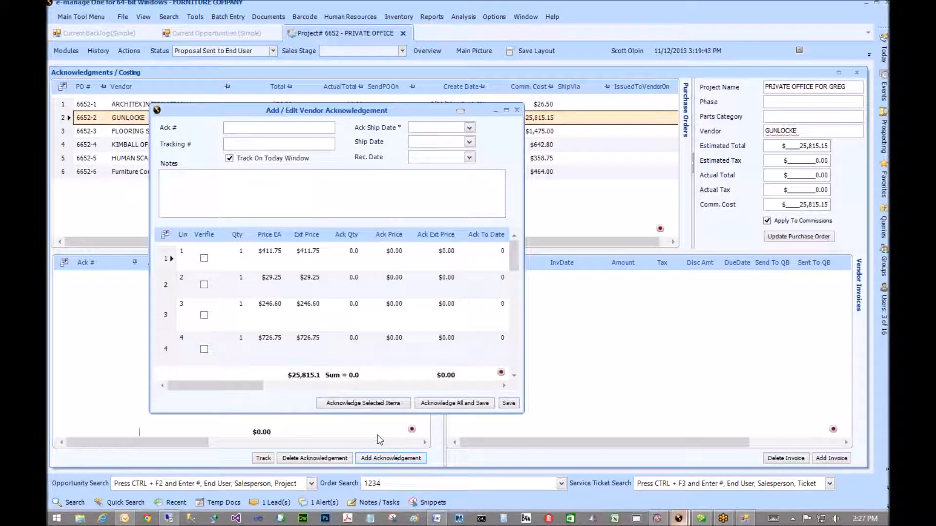
double_click(281, 111)
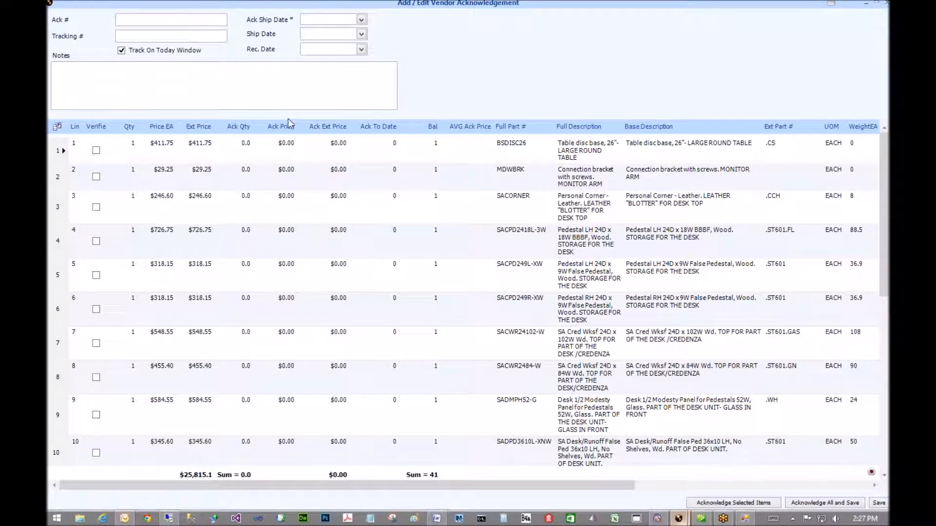
click(282, 197)
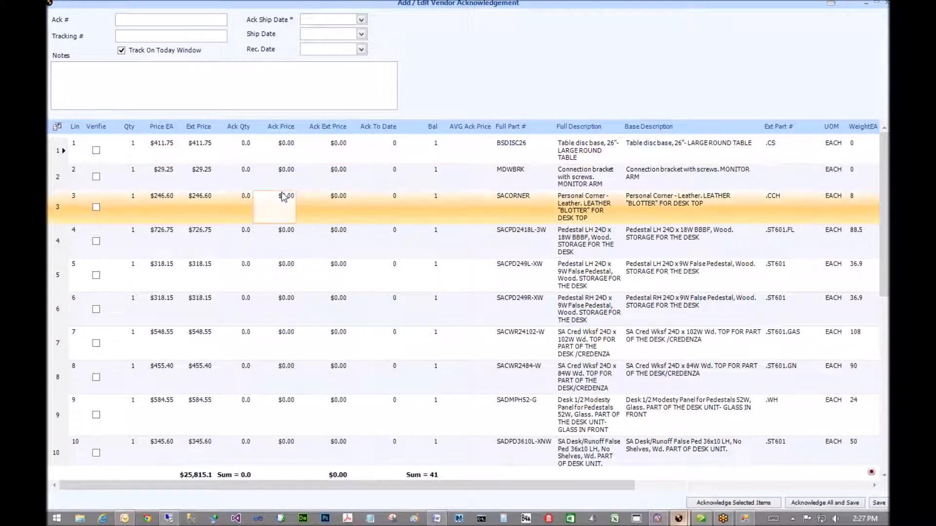
click(119, 160)
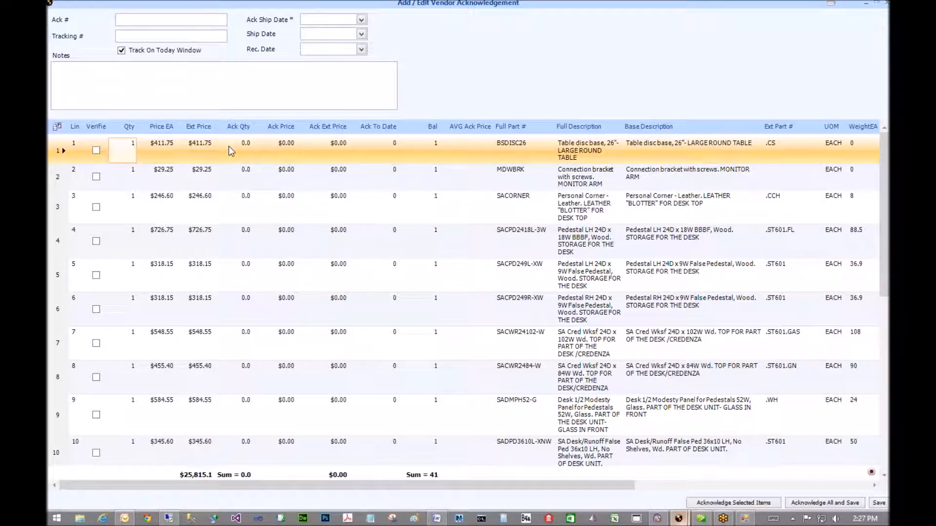
click(250, 149)
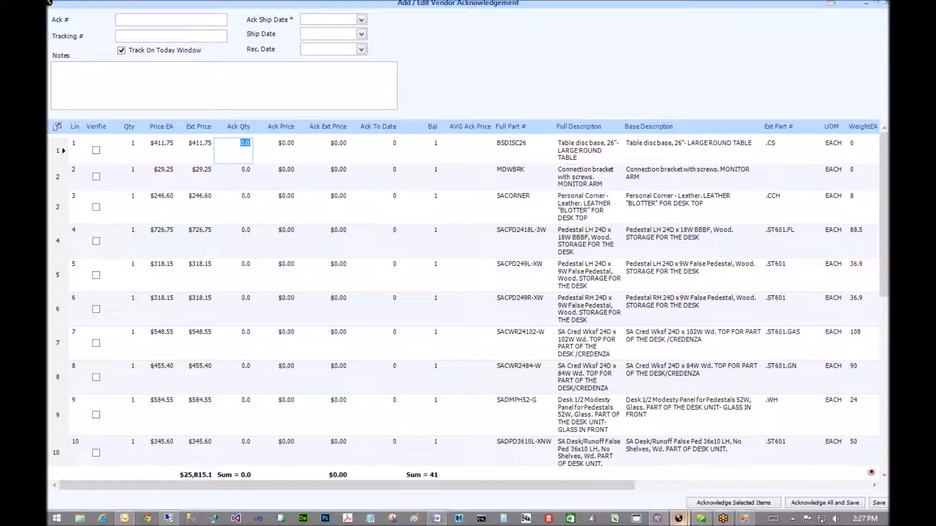
text(1)
key(Tab)
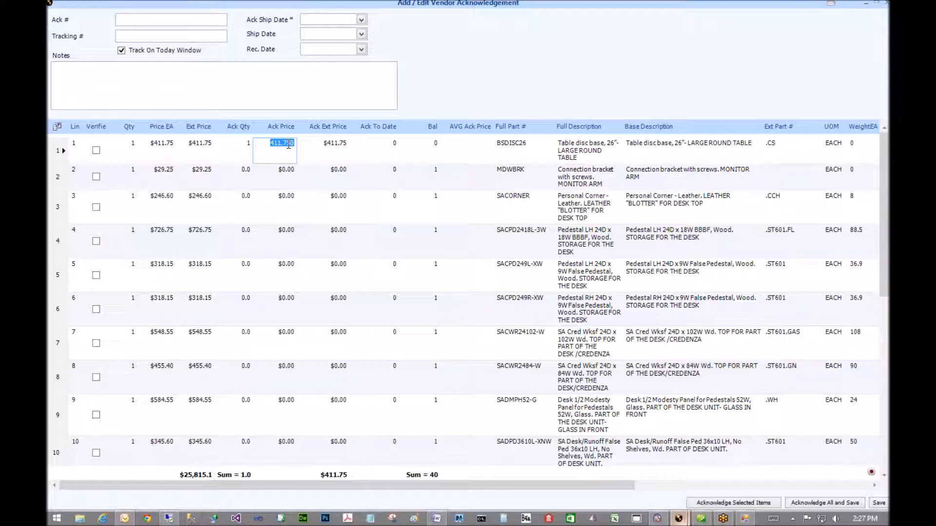
- Enter acknowledgement 123456 with ship date 5/30/2014, then acknowledge all items and save
click(178, 22)
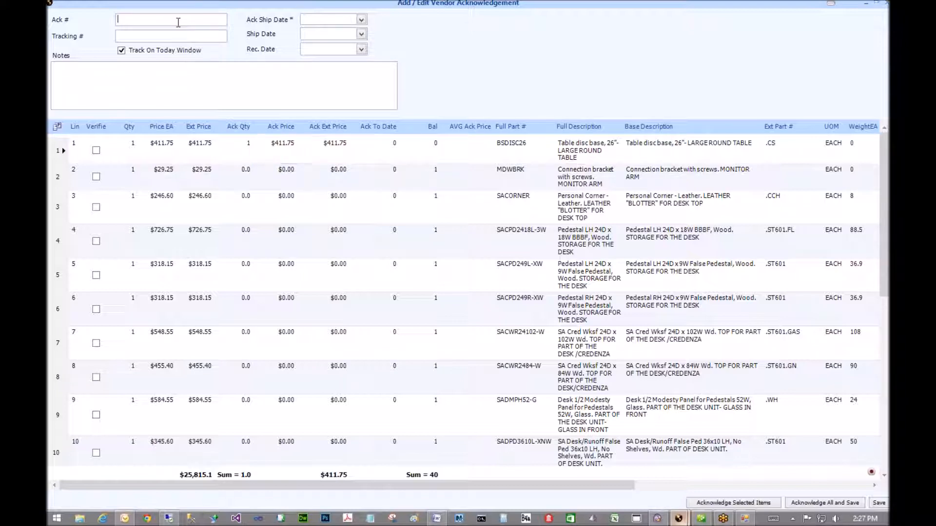
text(123456)
click(361, 20)
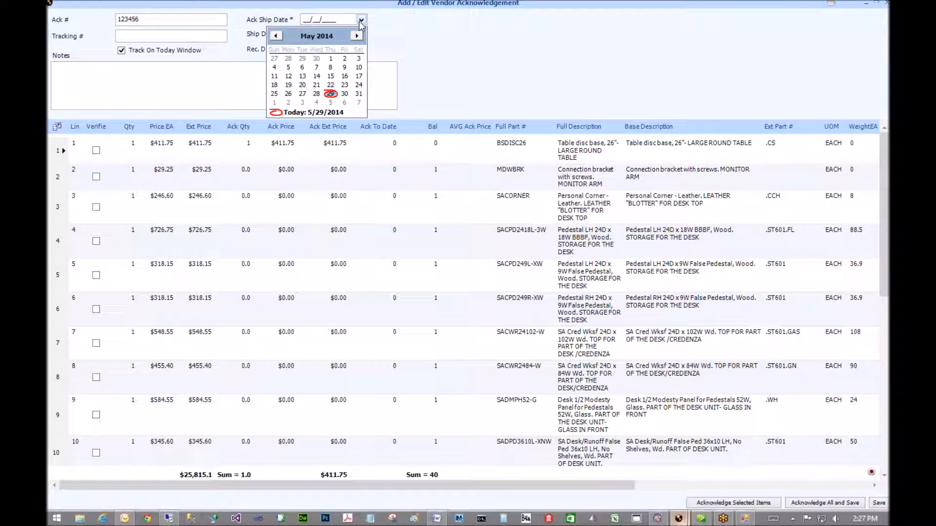
click(345, 94)
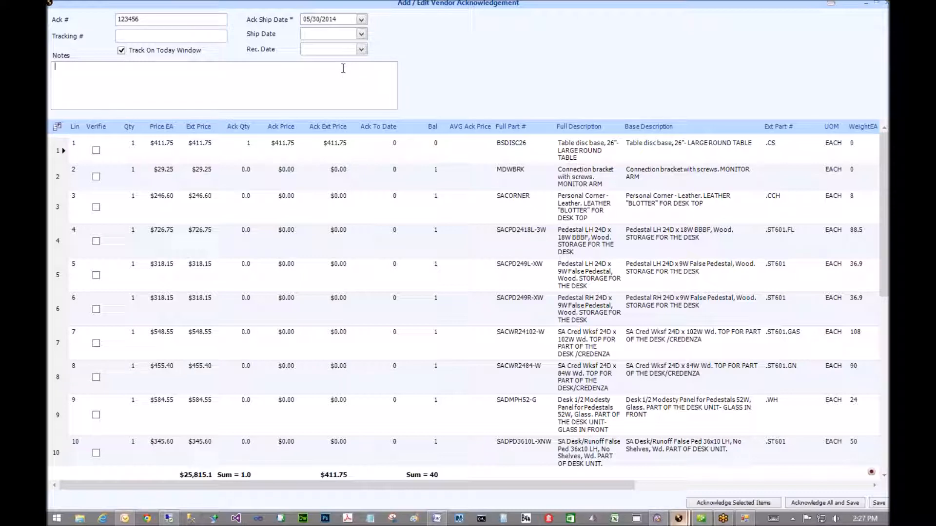
click(446, 207)
click(810, 504)
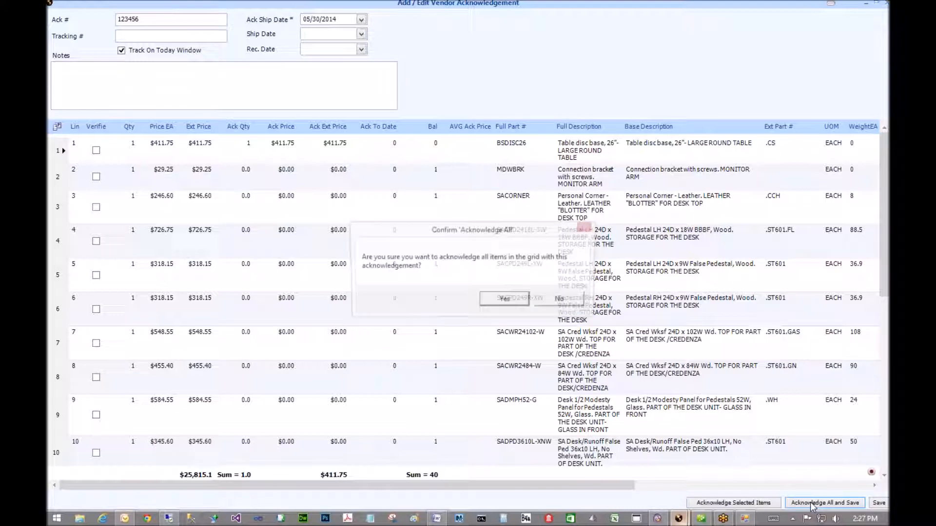
click(517, 303)
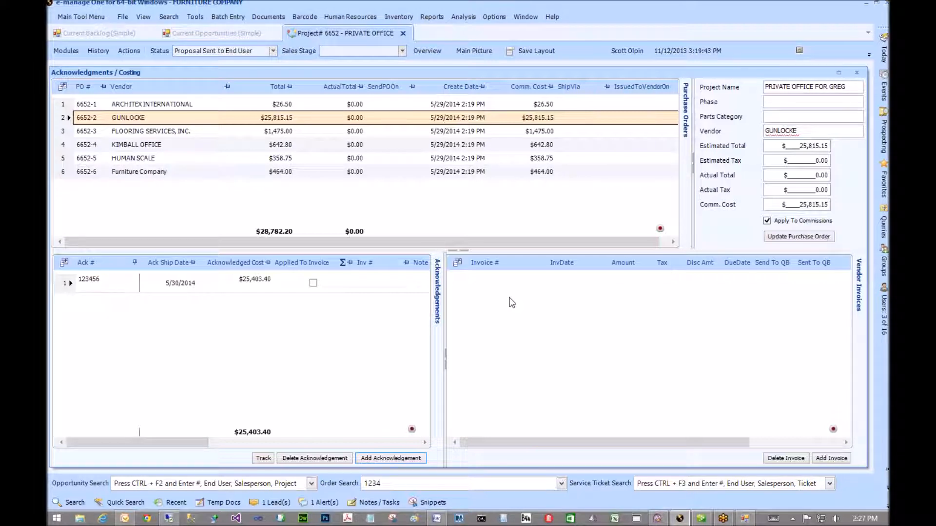
- Review acknowledgement 123456 on the GUNLOCKE PO, then select the ARCHITEX INTERNATIONAL PO
click(332, 290)
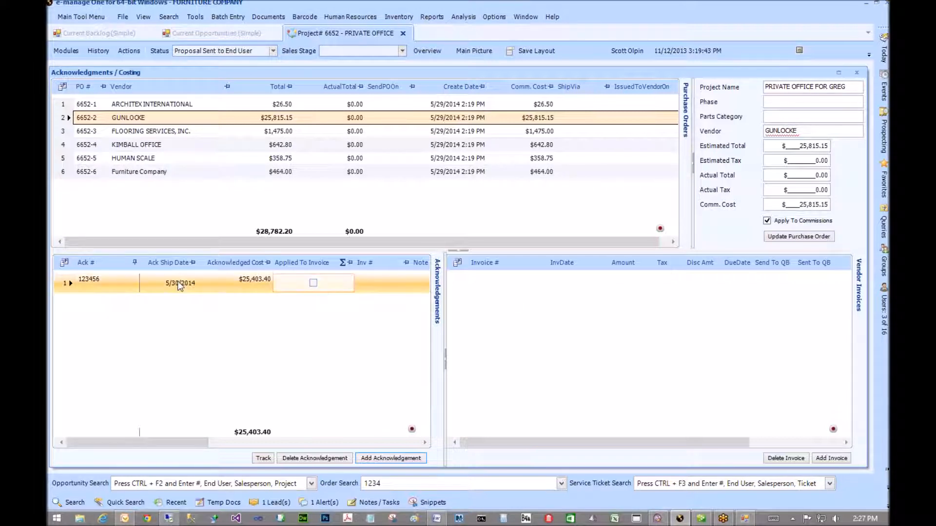
click(69, 283)
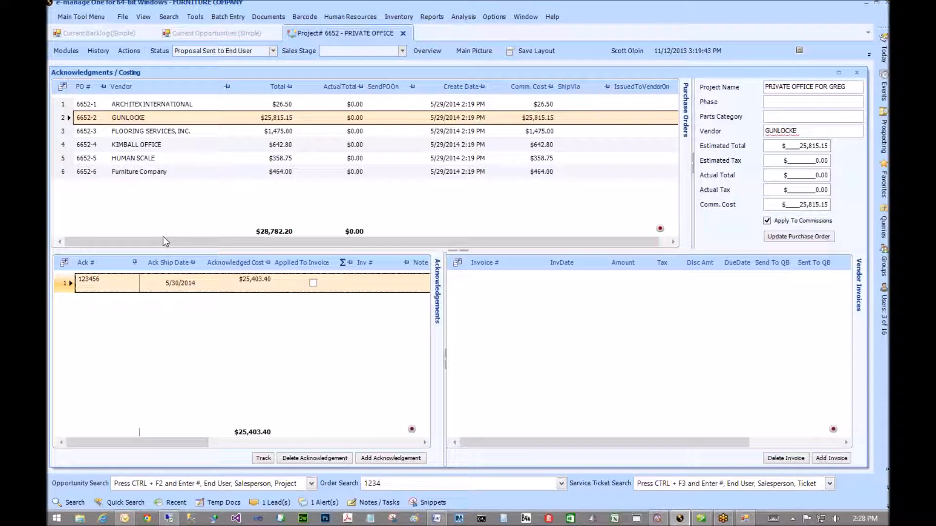
click(263, 145)
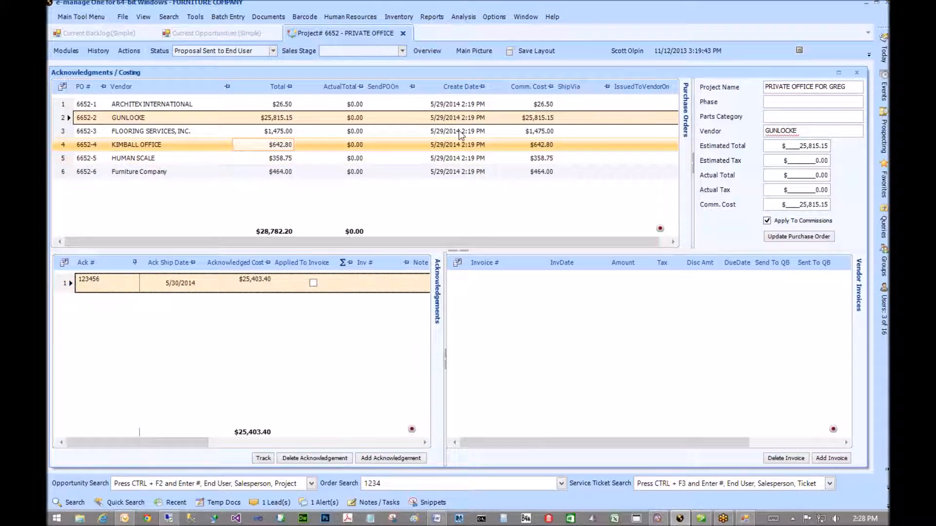
click(644, 119)
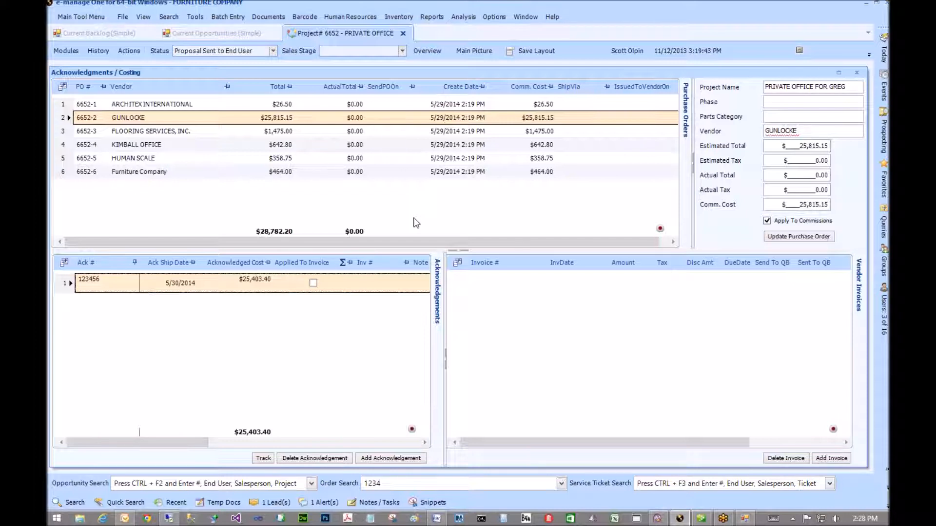
click(103, 284)
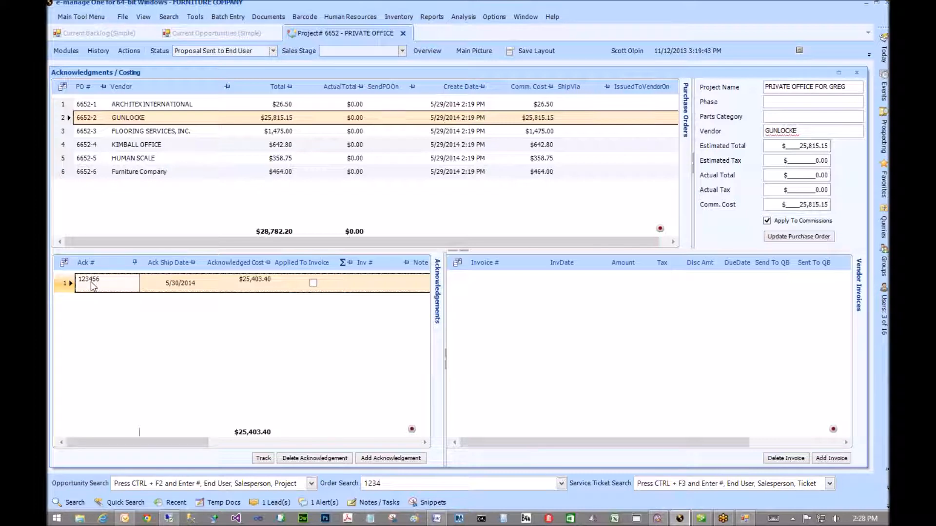
click(62, 107)
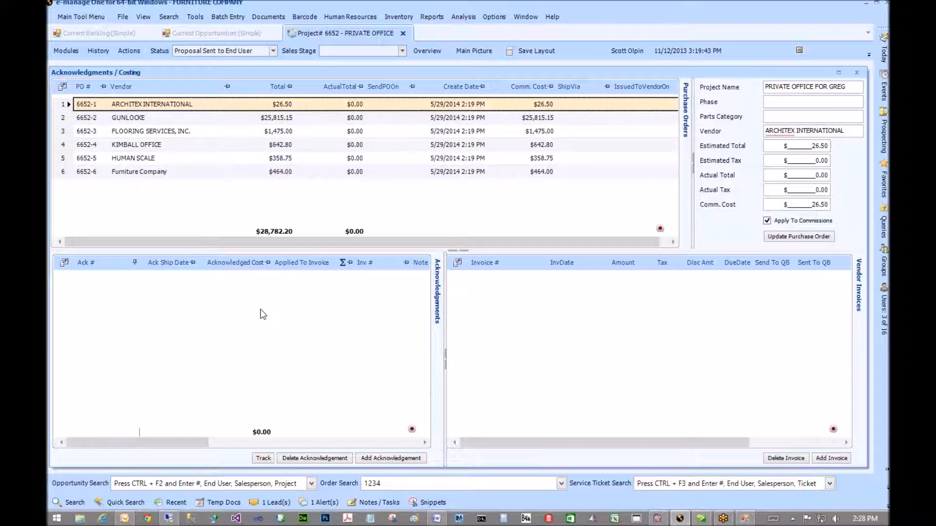
- Add acknowledgement 354573 to Architex PO 6652-1, shipping 6/5/2014, acknowledging its $26.50 line
click(380, 460)
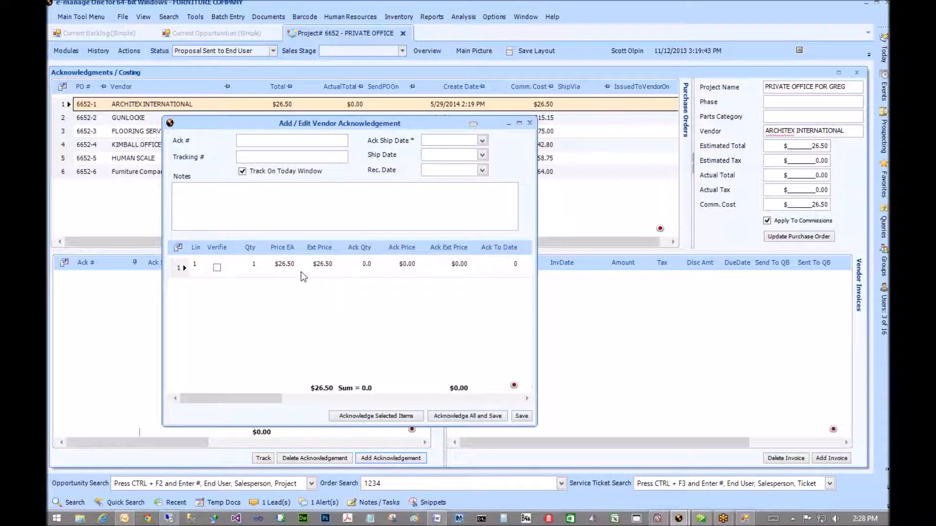
click(315, 265)
click(271, 140)
text(354573)
click(482, 141)
click(482, 141)
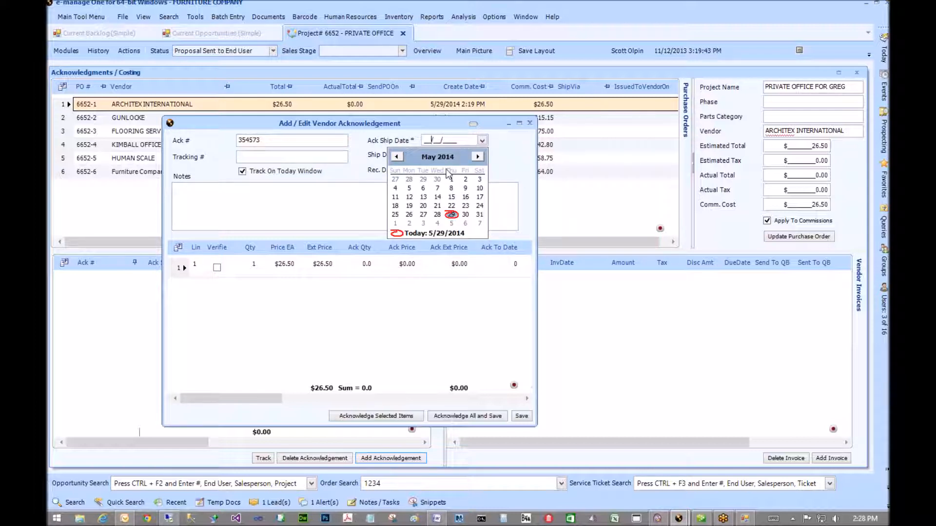
click(453, 224)
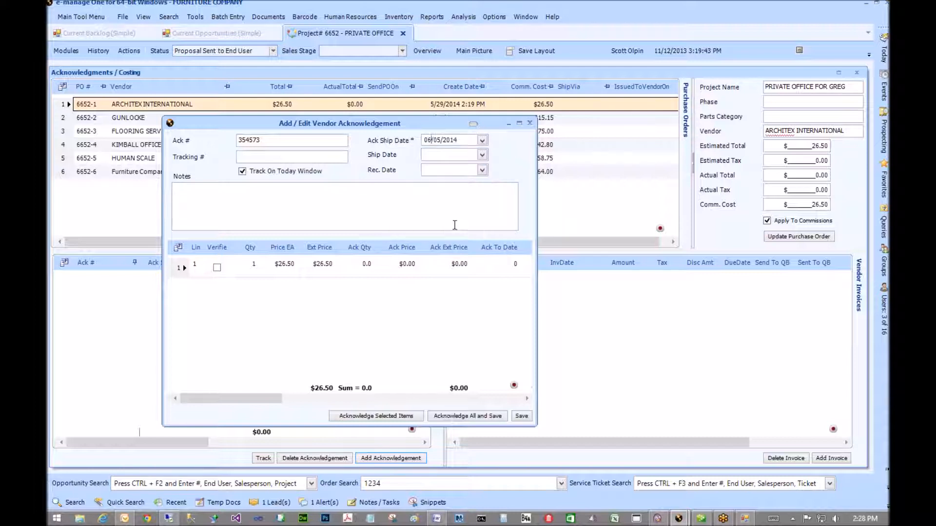
click(468, 417)
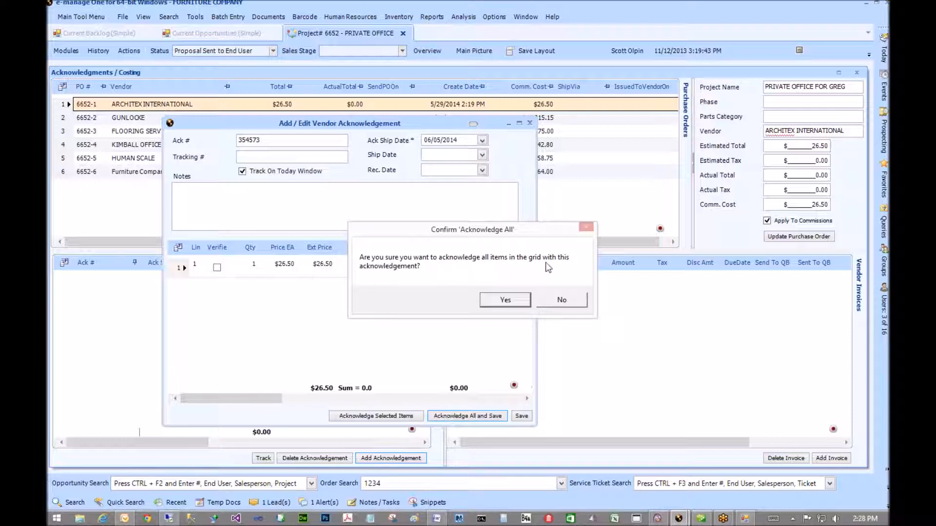
click(502, 300)
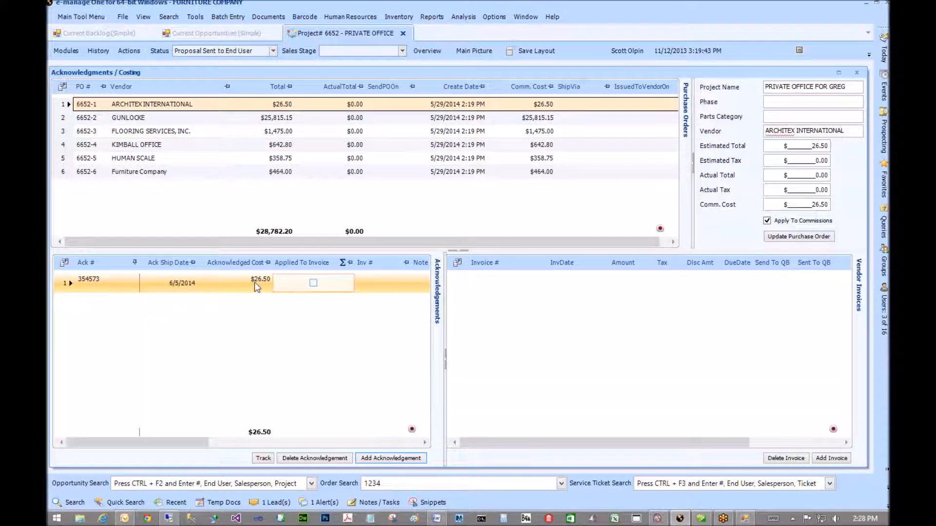
click(100, 285)
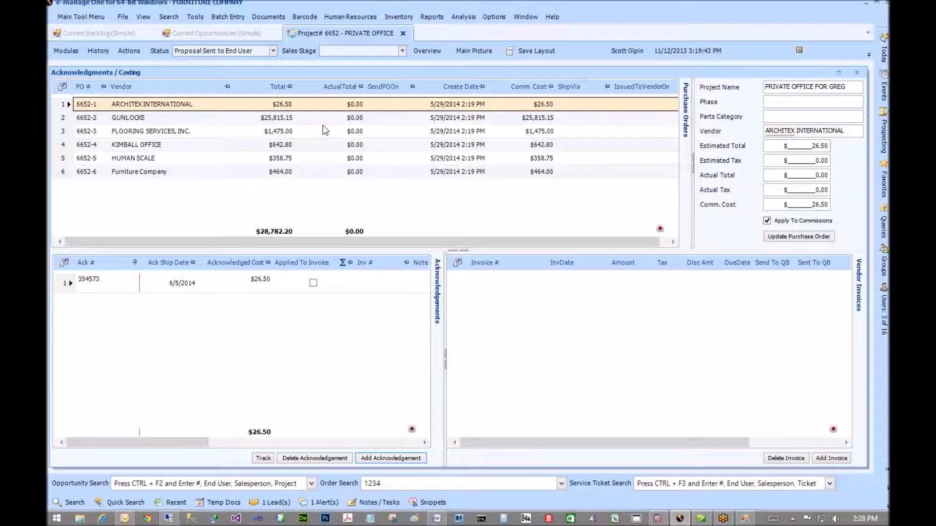
mouse_move(884, 49)
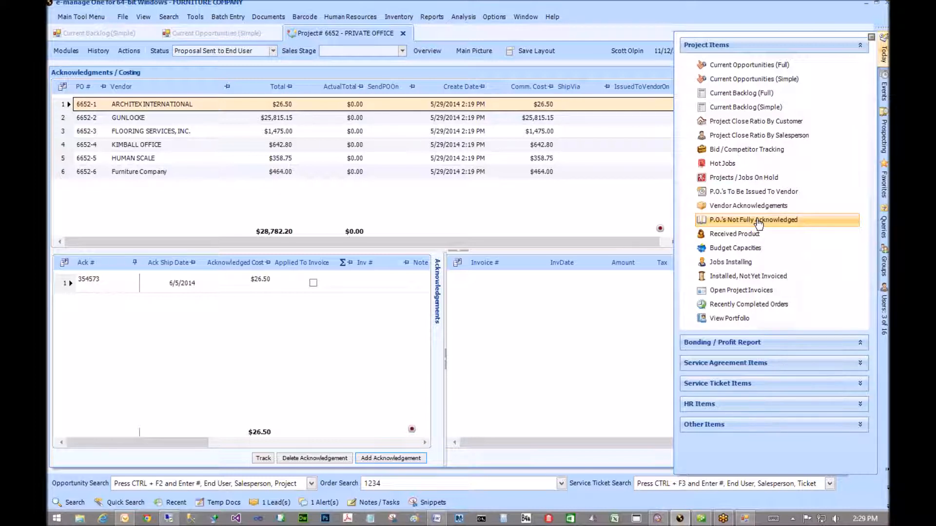
- Open Current Backlog (Simple) under Project Items in the Today panel
click(735, 207)
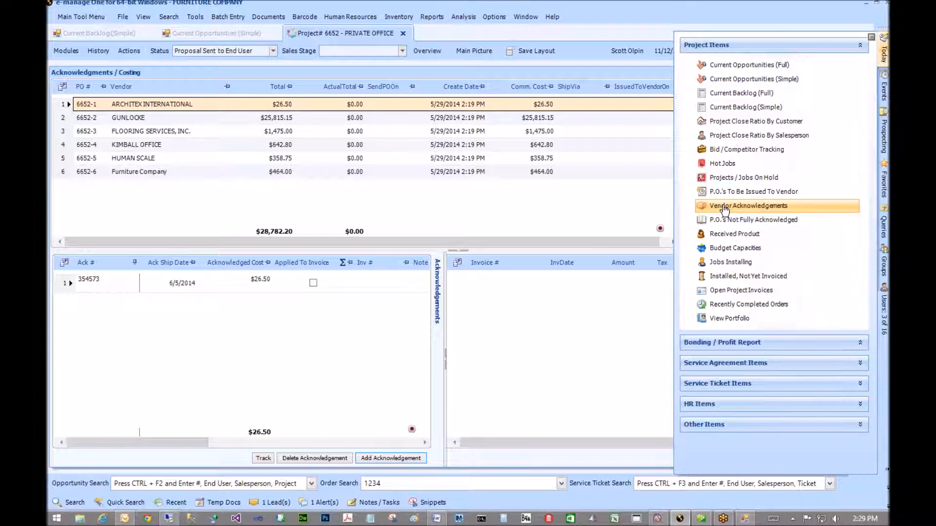
click(733, 79)
click(733, 107)
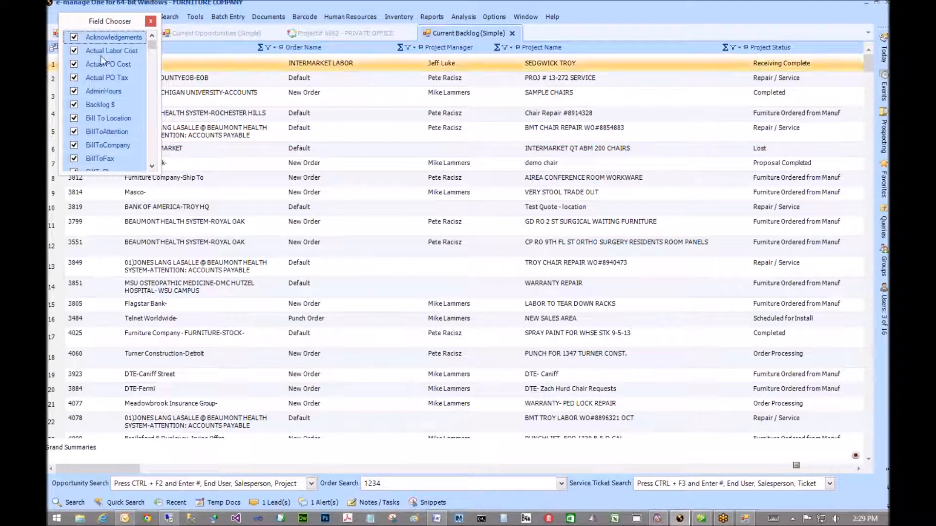
- Add the Acknowledgements column to the backlog grid and widen it
drag(425, 57, 424, 49)
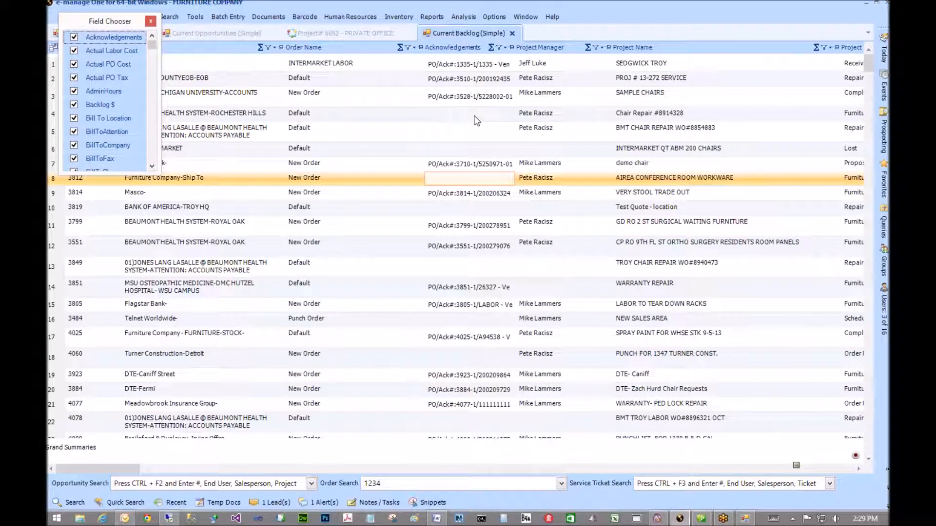
click(530, 83)
click(467, 292)
- Make rows 50 and 52 taller to read their acknowledgement entries
scroll(468, 301, down, 4)
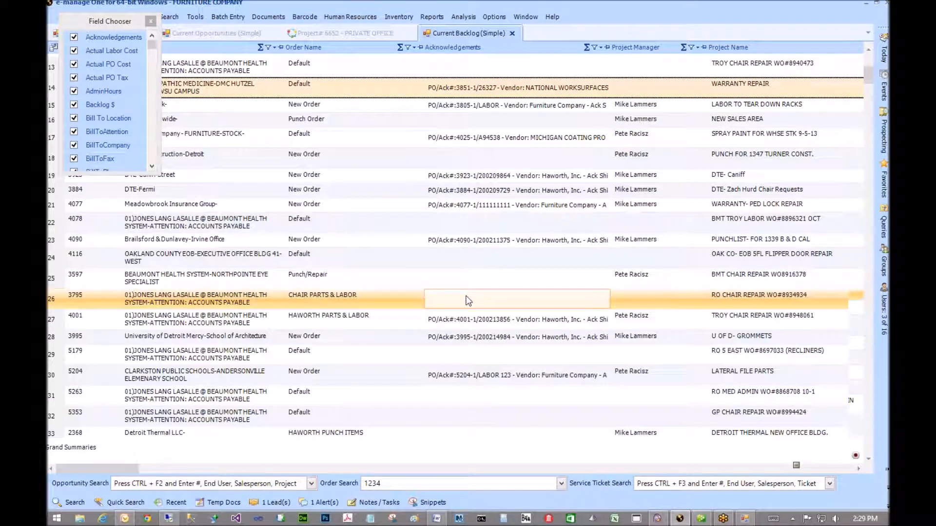
scroll(467, 301, down, 8)
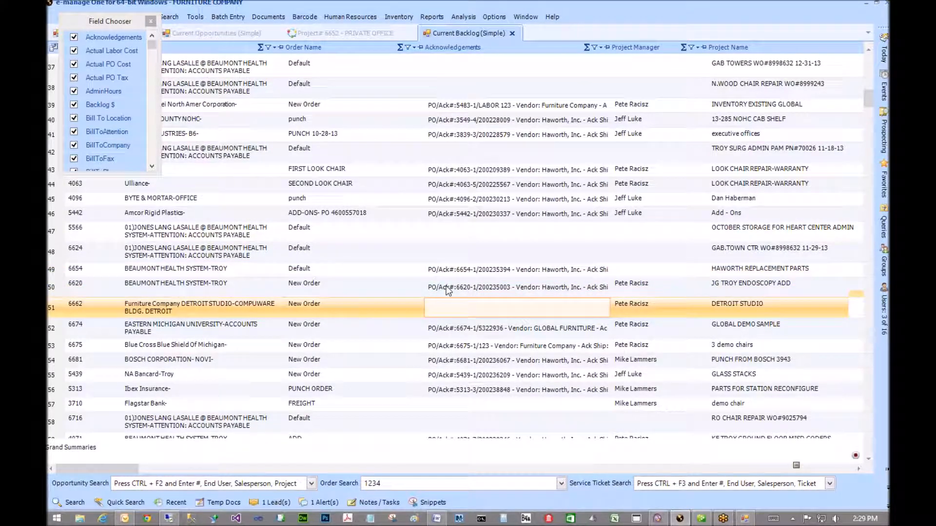
click(449, 291)
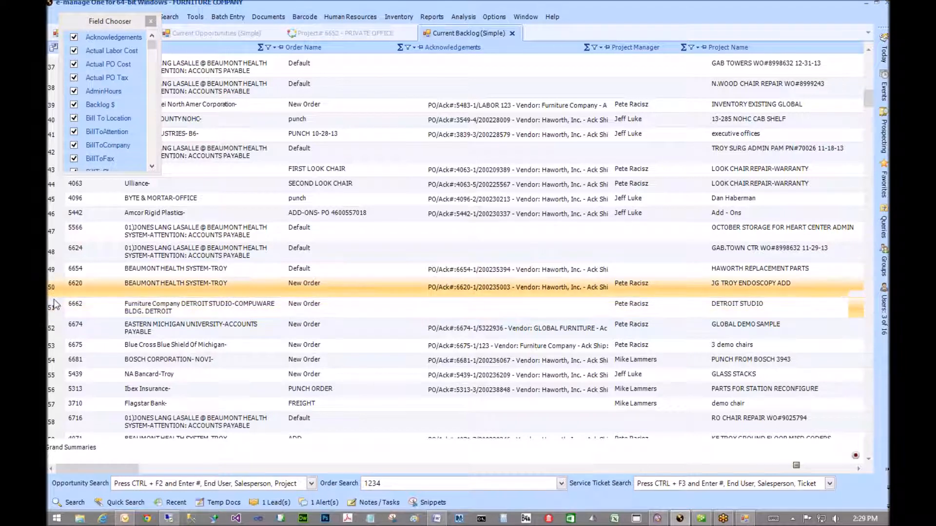
drag(52, 297, 52, 345)
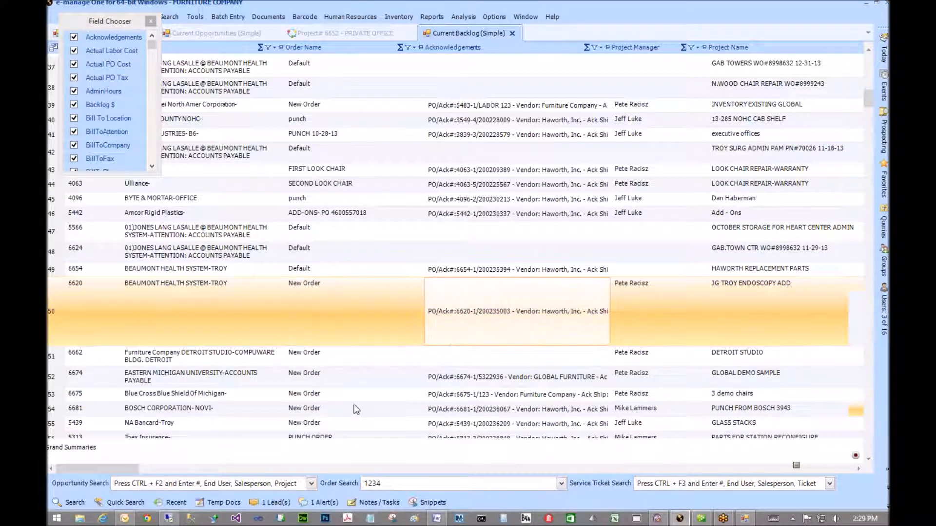
click(510, 380)
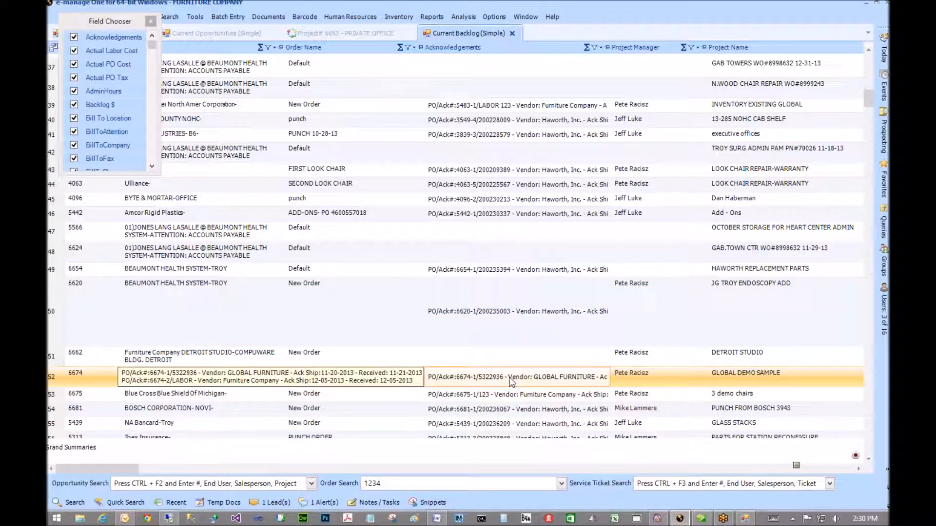
click(53, 394)
drag(53, 394, 53, 412)
click(572, 384)
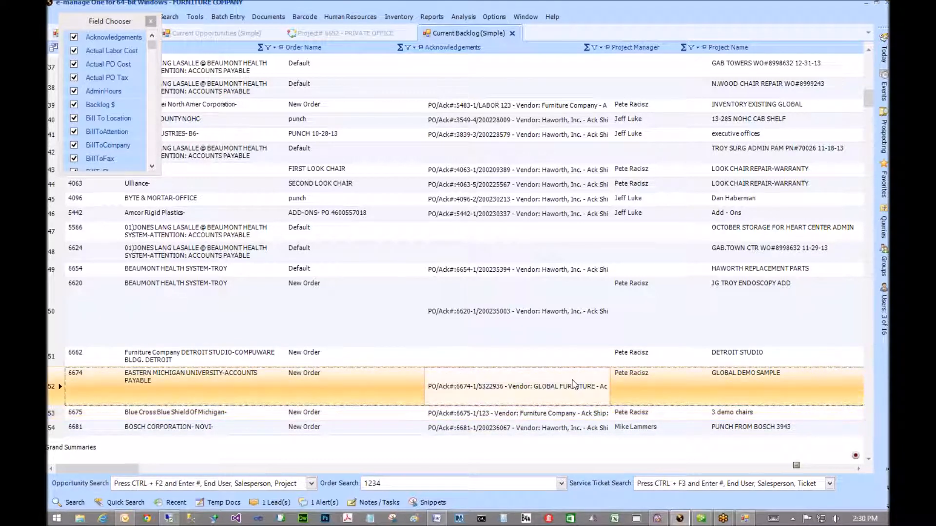
- Turn on Allow Multi-Line Cells In Column for the Acknowledgements column
right_click(484, 48)
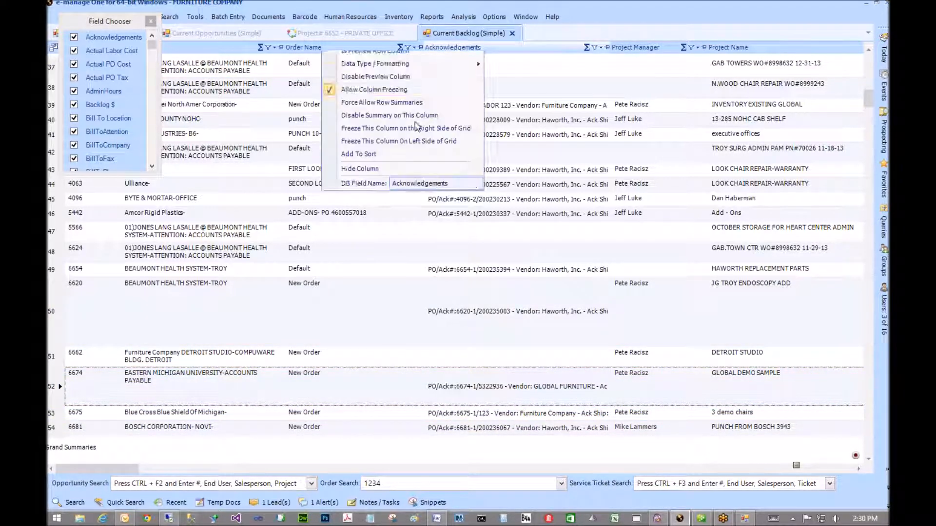
mouse_move(390, 97)
mouse_move(282, 150)
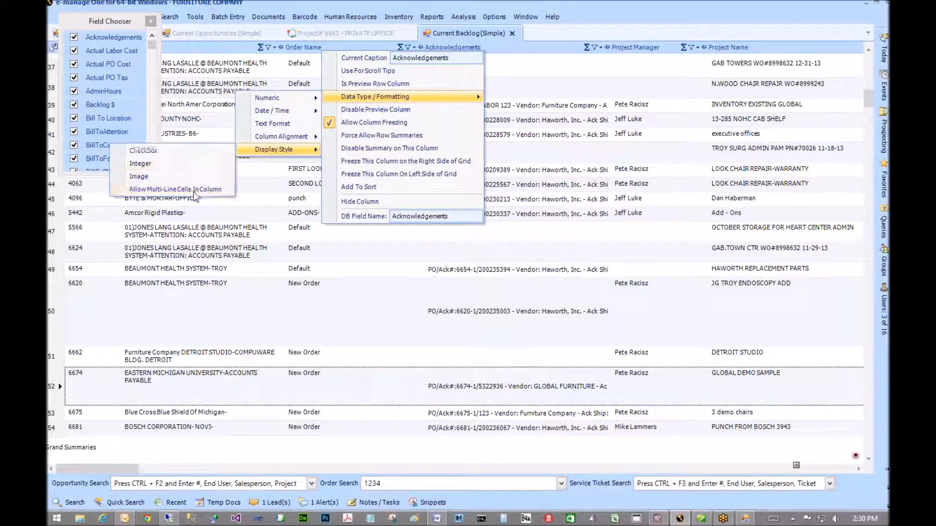
click(194, 191)
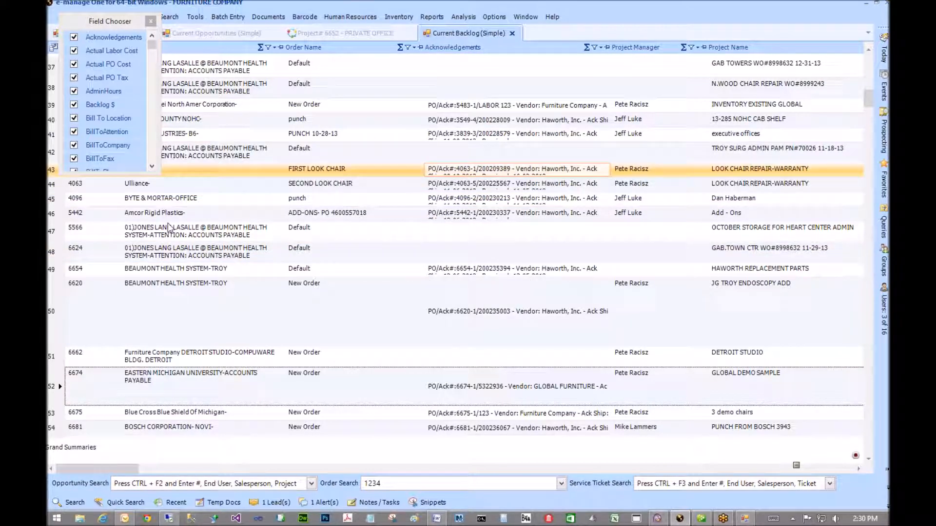
- Enlarge row 42 and widen the column, then close the Field Chooser and return to project 6652
drag(48, 164, 52, 213)
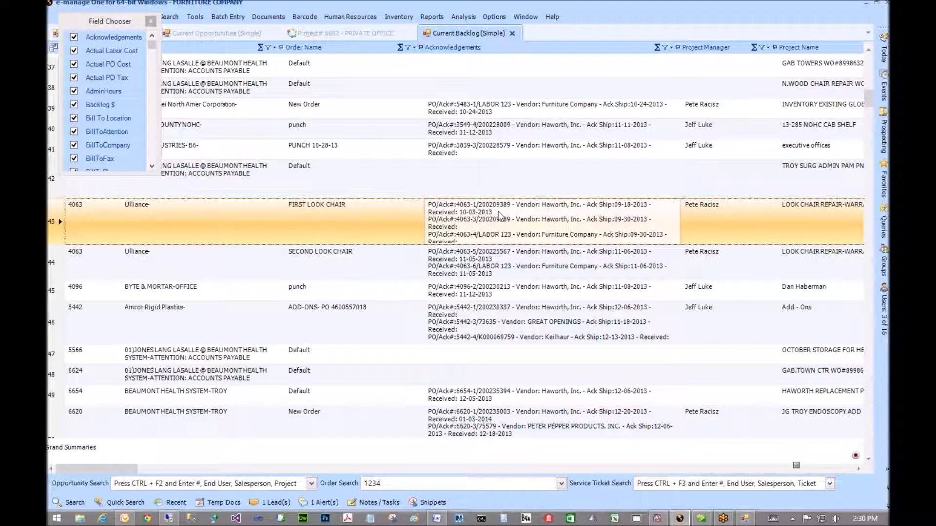
drag(680, 48, 749, 44)
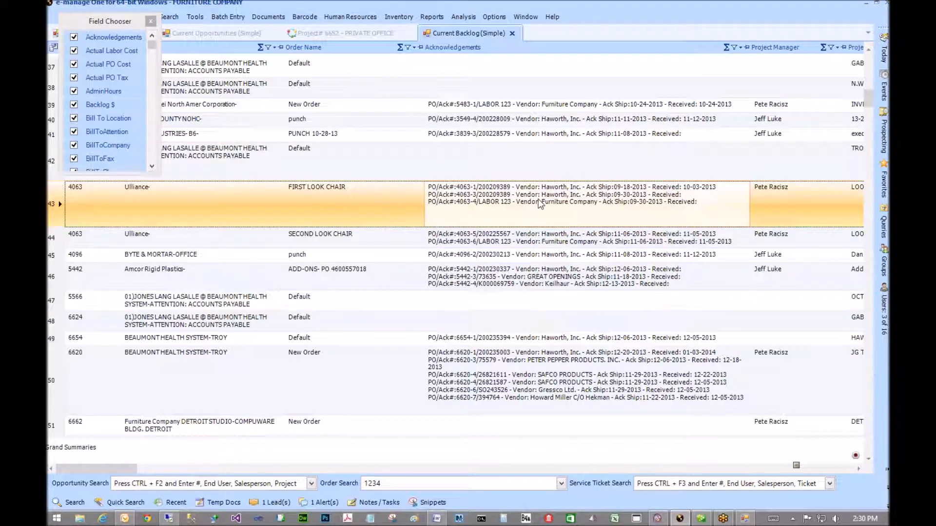
click(151, 21)
click(350, 32)
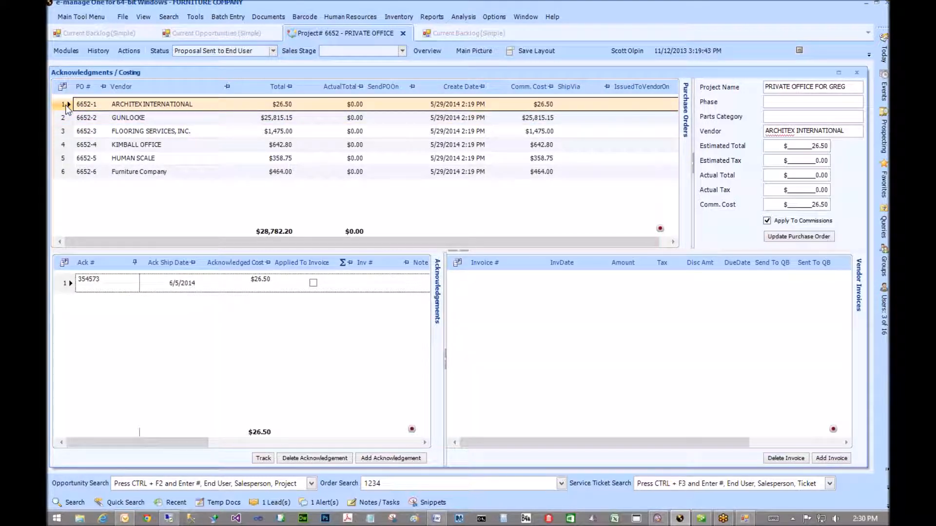
- Select Gunlocke's PO 6652-2 on project 6652 and add a new vendor invoice
click(64, 129)
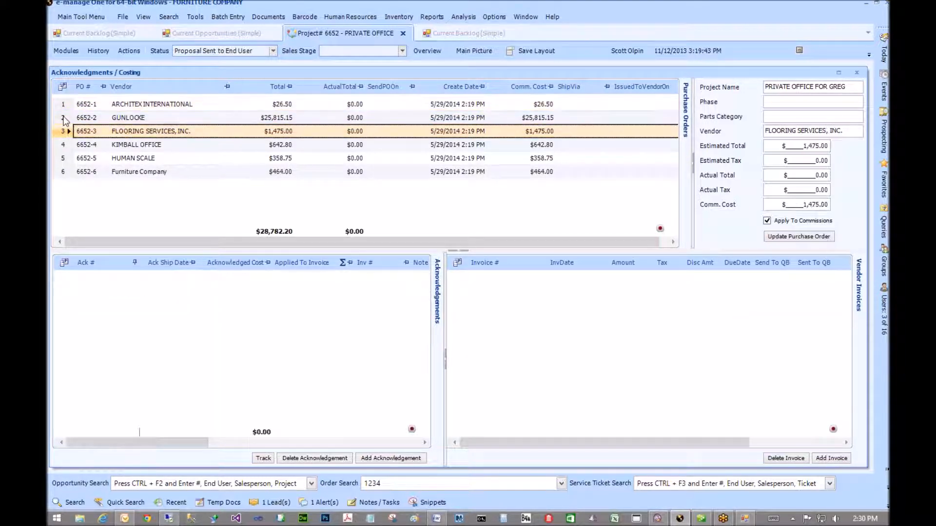
click(63, 117)
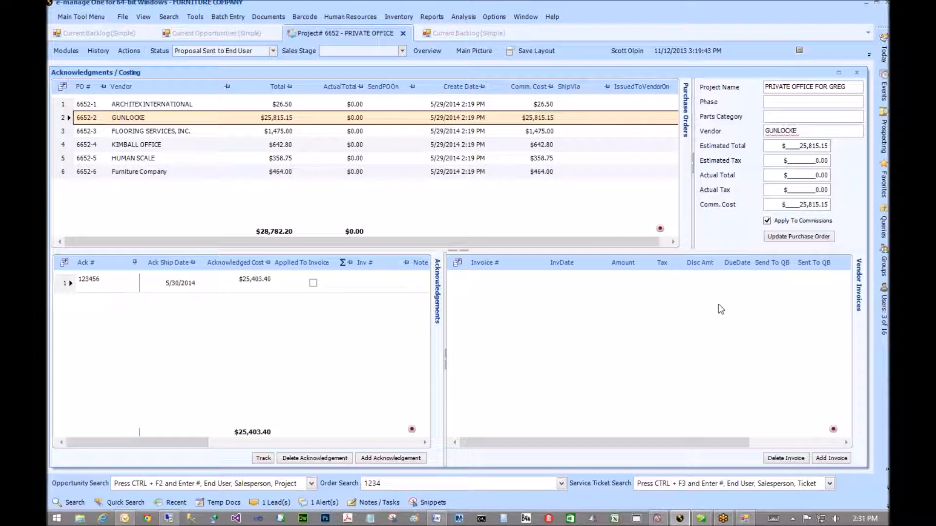
click(833, 459)
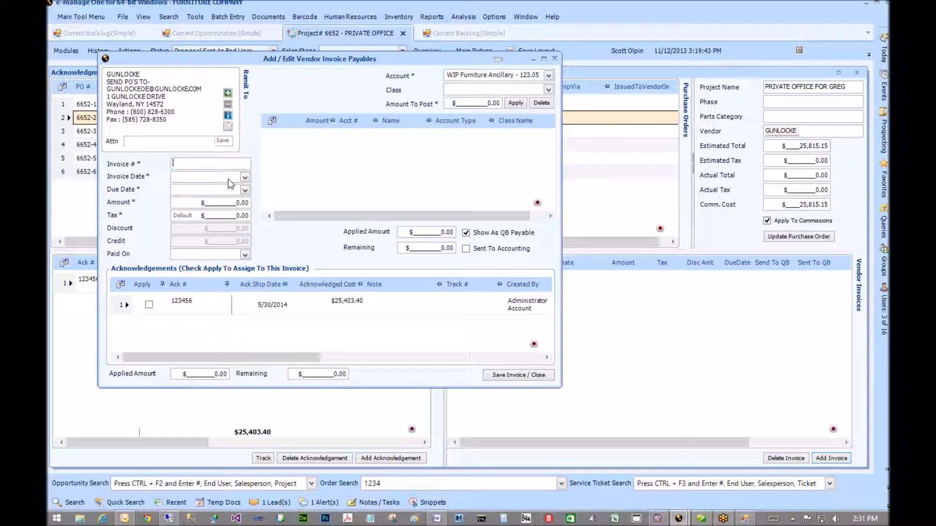
- Enter invoice 6757483 dated 05/29/2014, due 06/28/2014, $25,403.40 to WIP Furniture Ancillary 123.05
text(6757483)
click(245, 177)
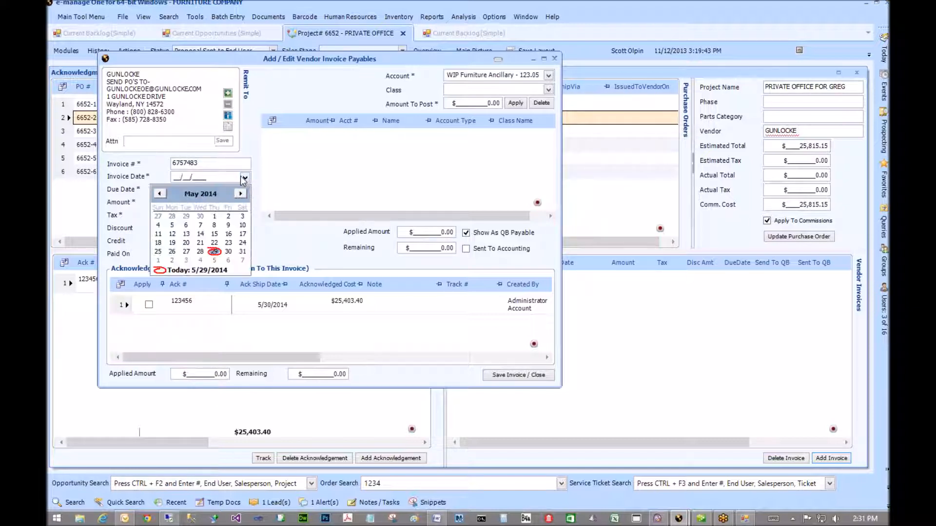
click(215, 252)
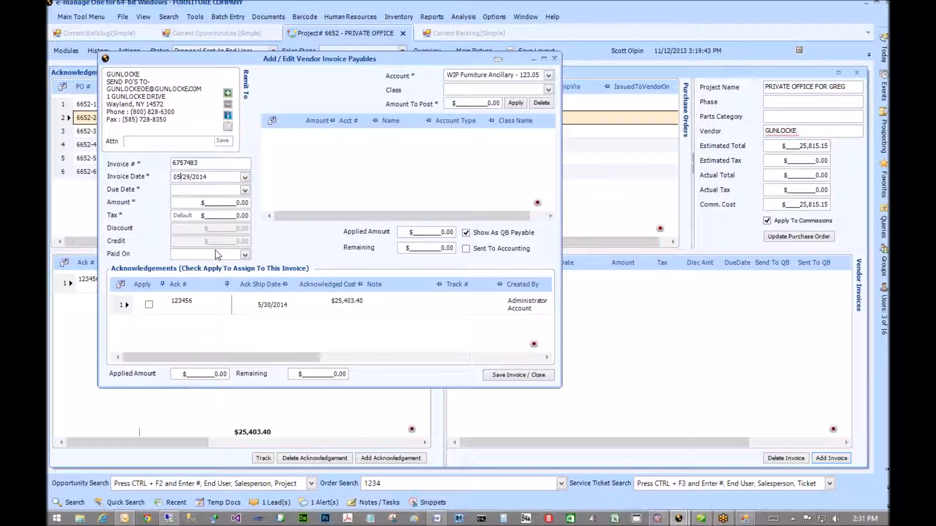
key(Tab)
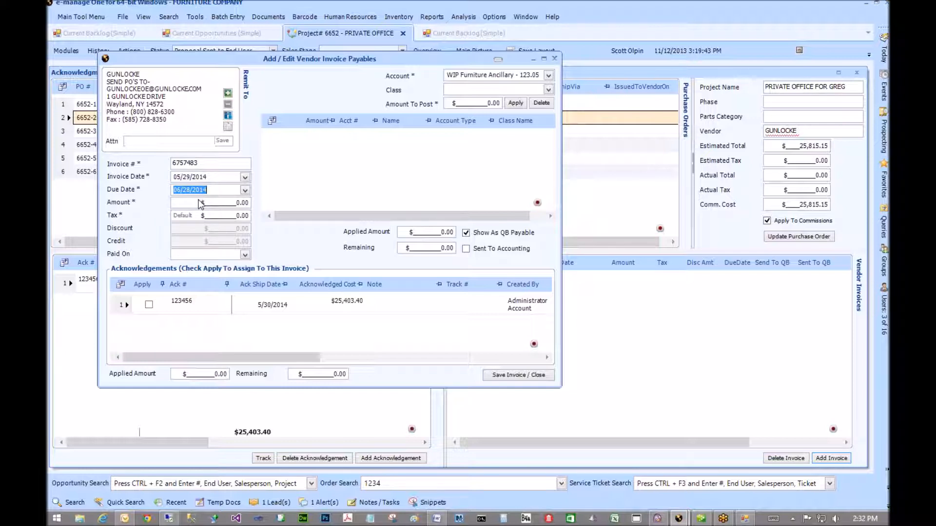
key(Tab)
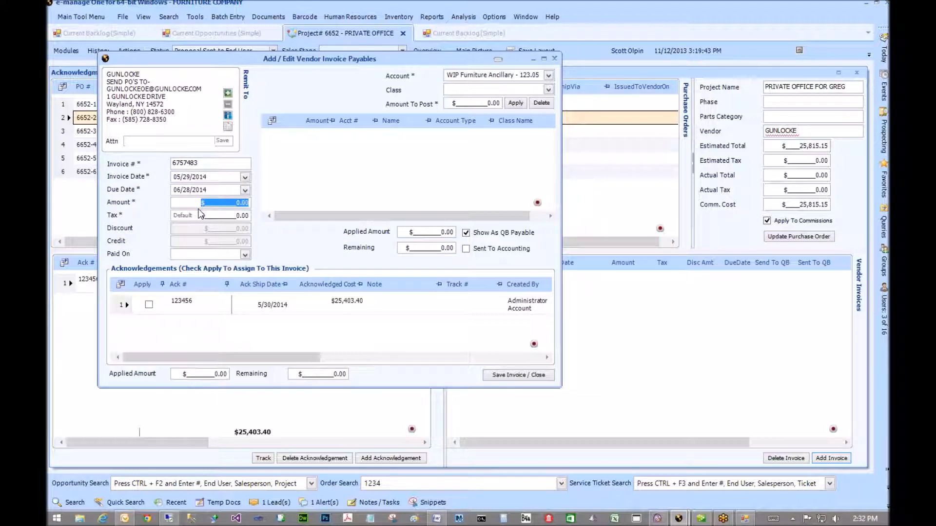
text(25,)
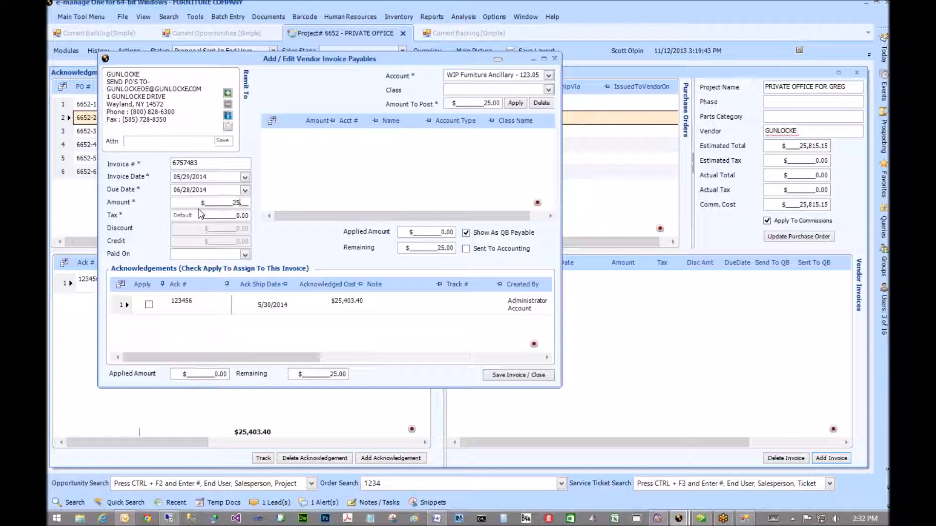
text(403.40)
key(Tab)
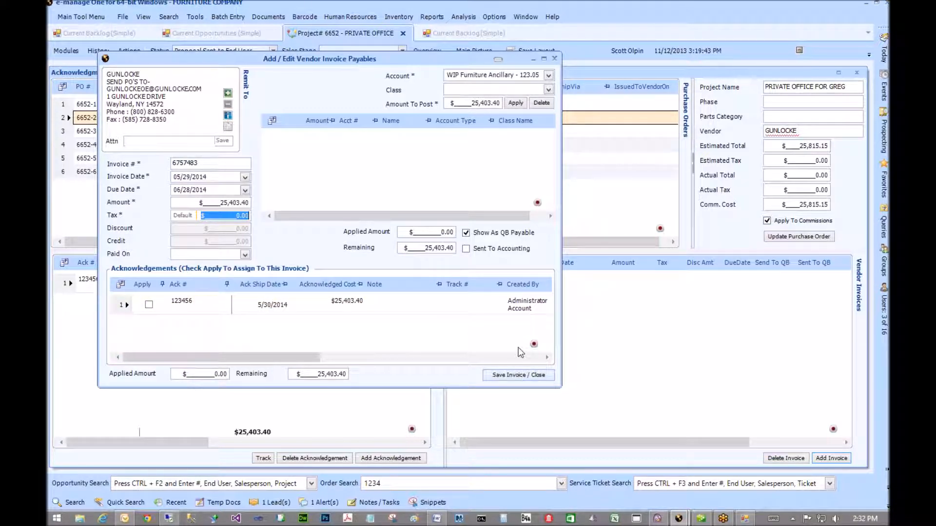
click(517, 103)
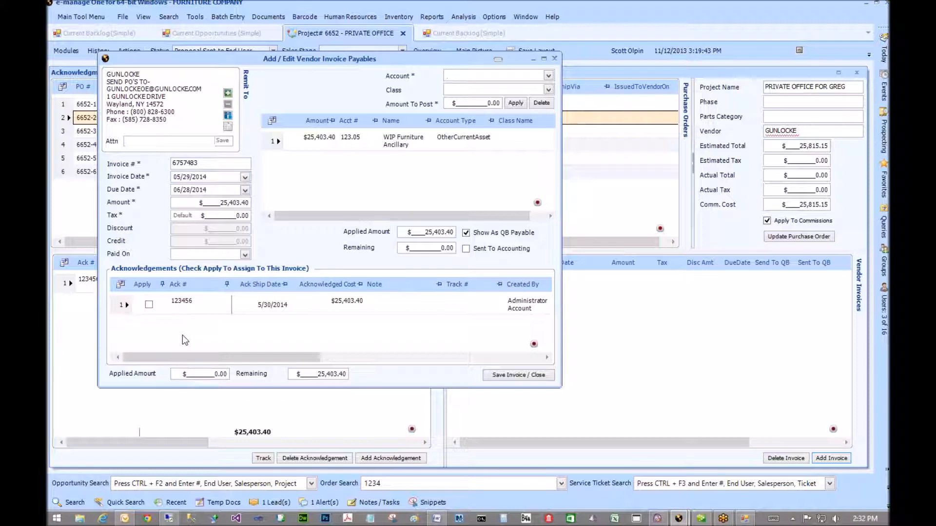
- Tick Apply on acknowledgement 123456 so $25,403.40 is applied with 0.00 remaining
click(149, 306)
click(207, 306)
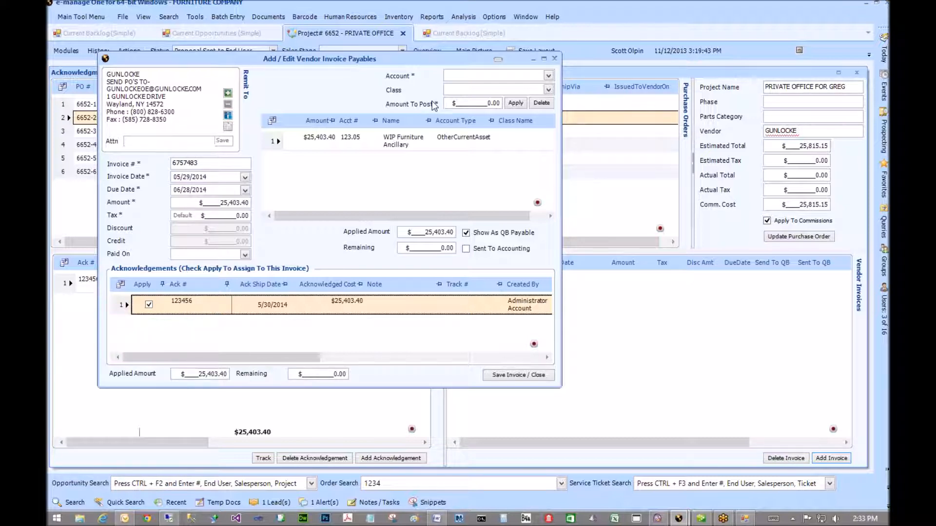
click(355, 141)
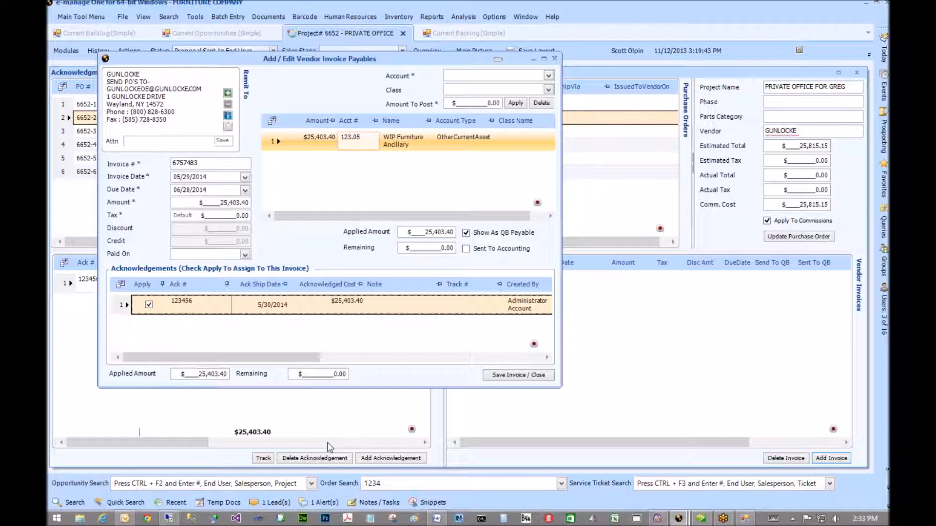
click(344, 374)
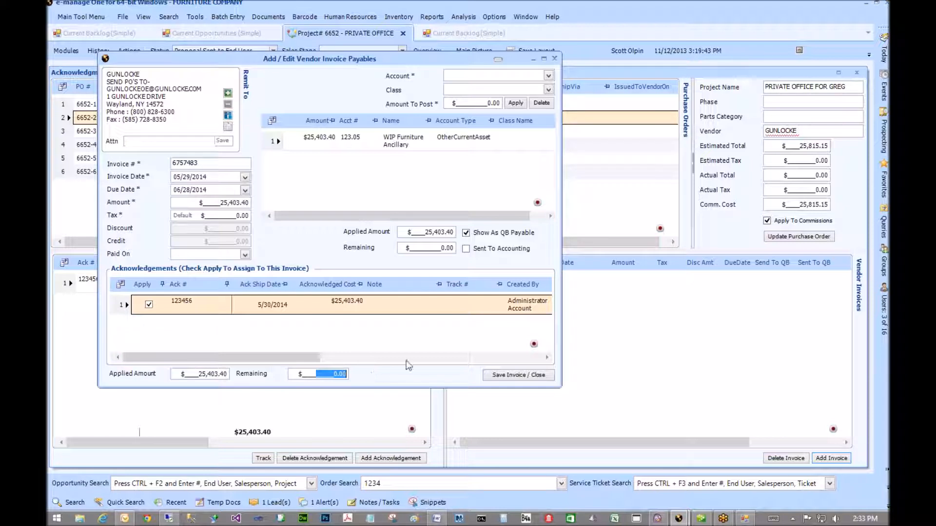
click(304, 375)
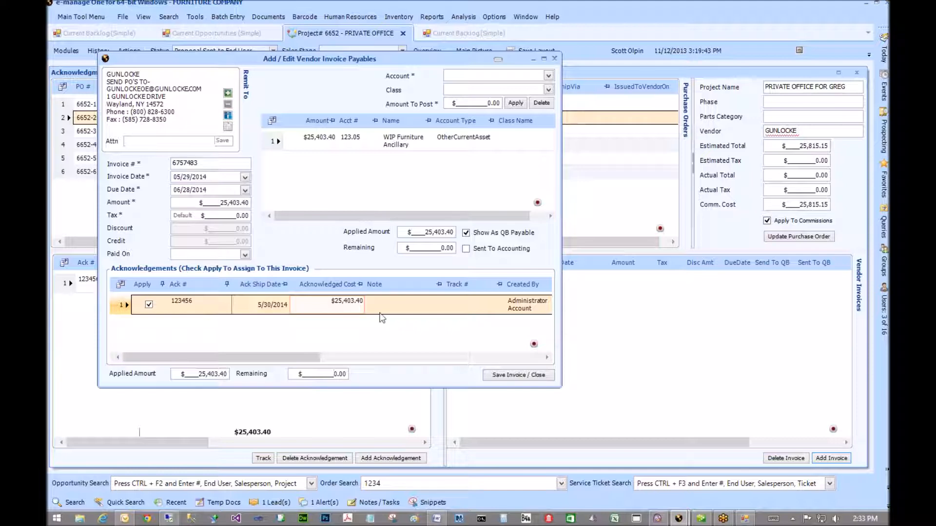
- Close the backlog Field Chooser and drag the Gunlocke invoice form fully into view
click(473, 34)
drag(406, 59, 471, 157)
click(54, 48)
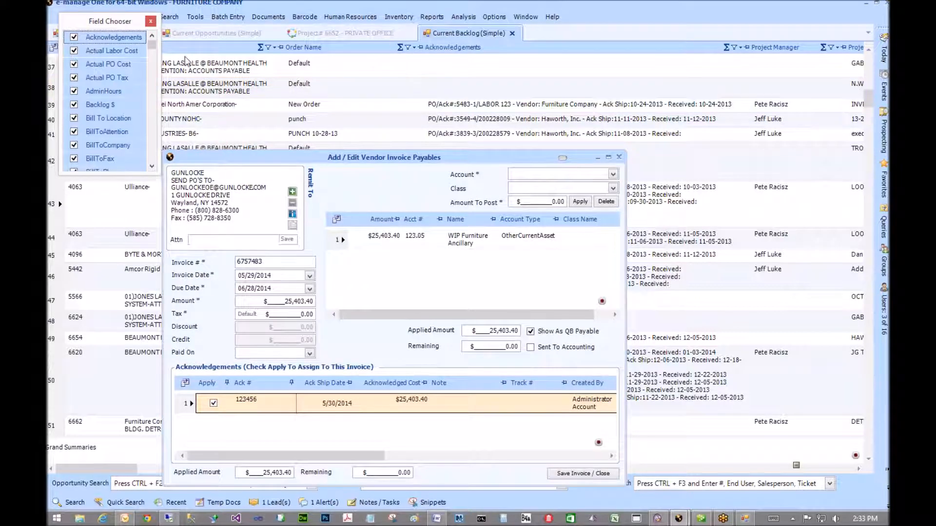
drag(154, 53, 153, 162)
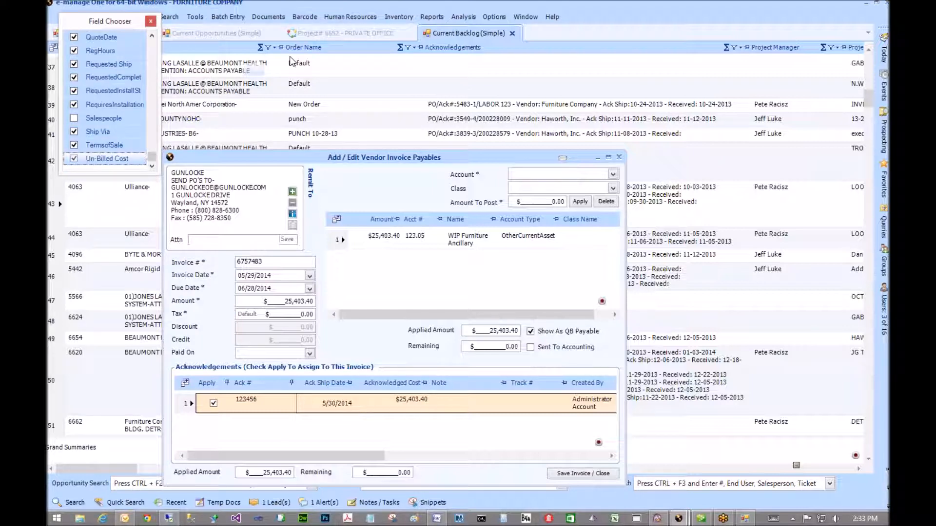
drag(288, 157, 566, 138)
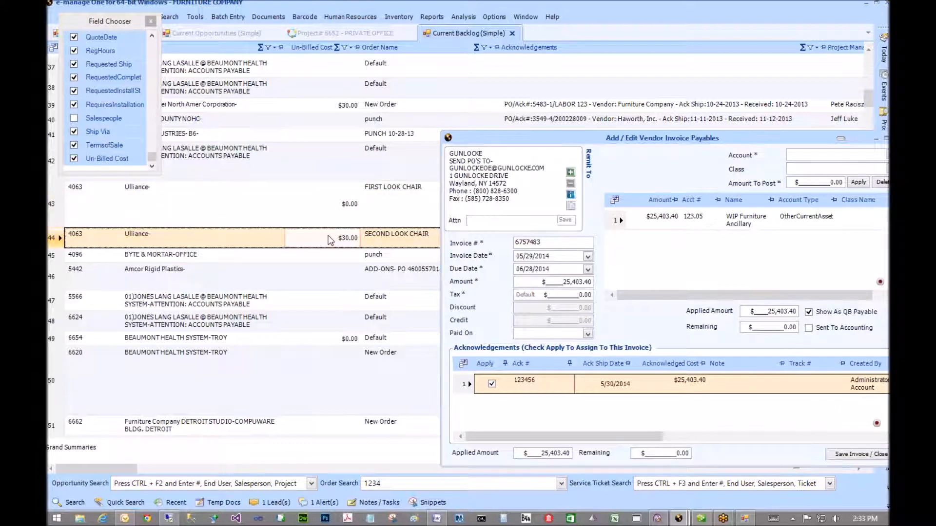
scroll(328, 239, down, 5)
click(335, 158)
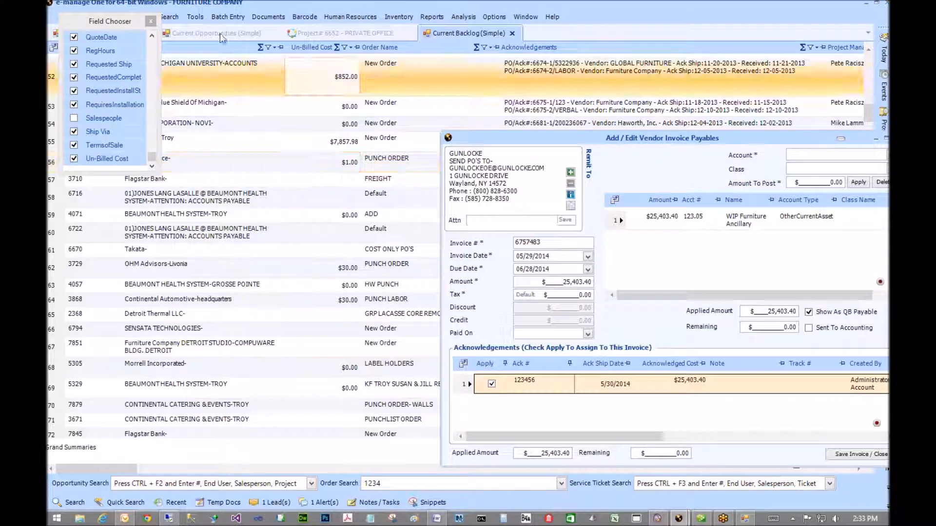
click(531, 86)
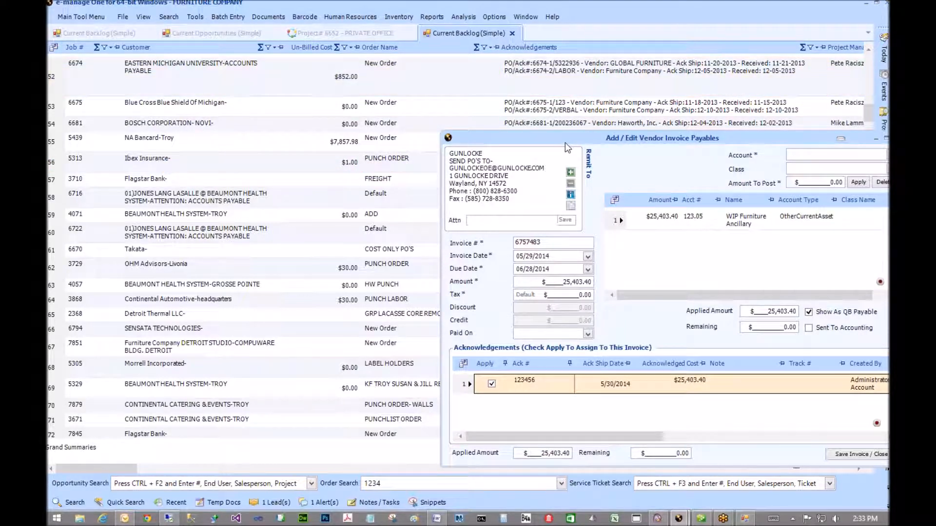
drag(565, 142, 364, 82)
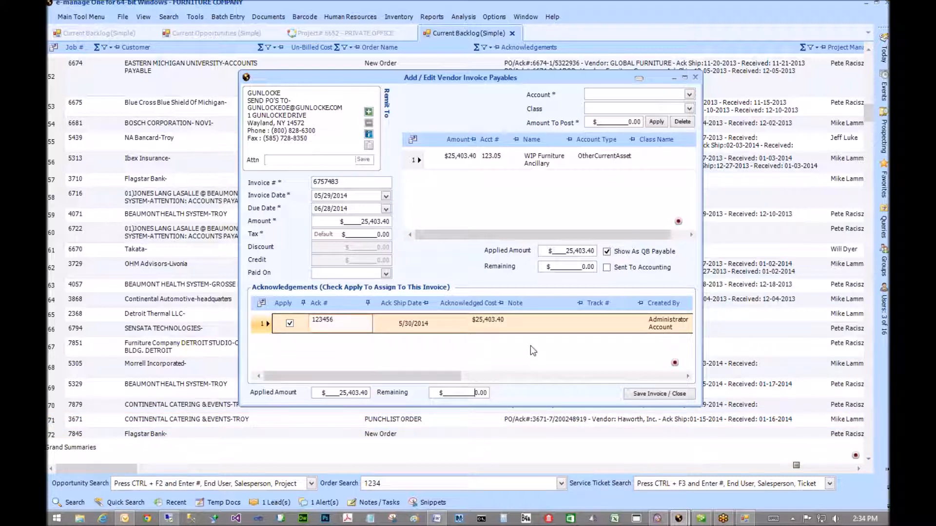
- Save invoice 6757483, verify it against acknowledgement 123456 on project 6652, and open the unacknowledged-POs report
click(655, 393)
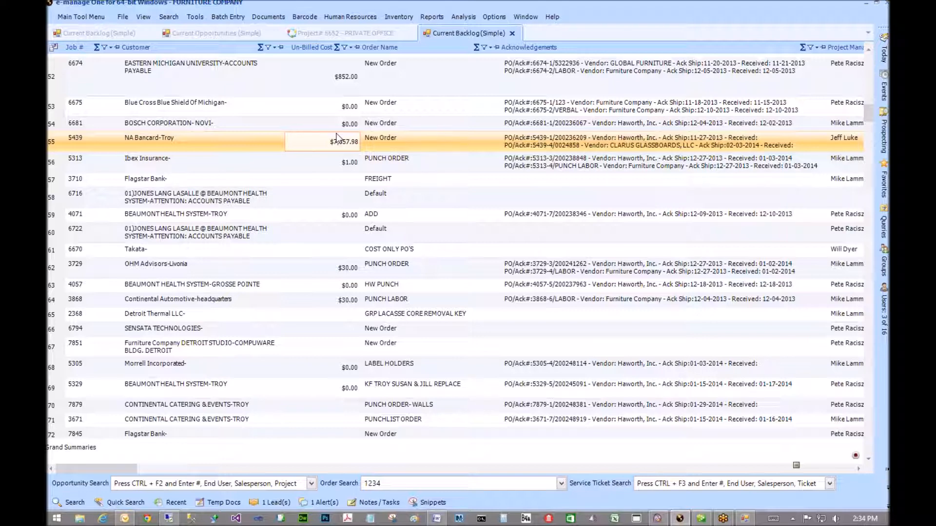
click(333, 35)
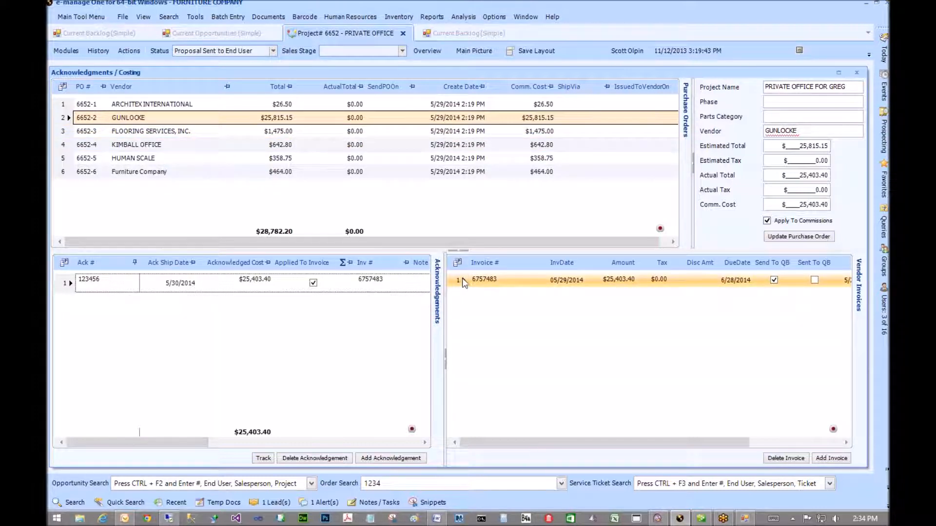
click(149, 277)
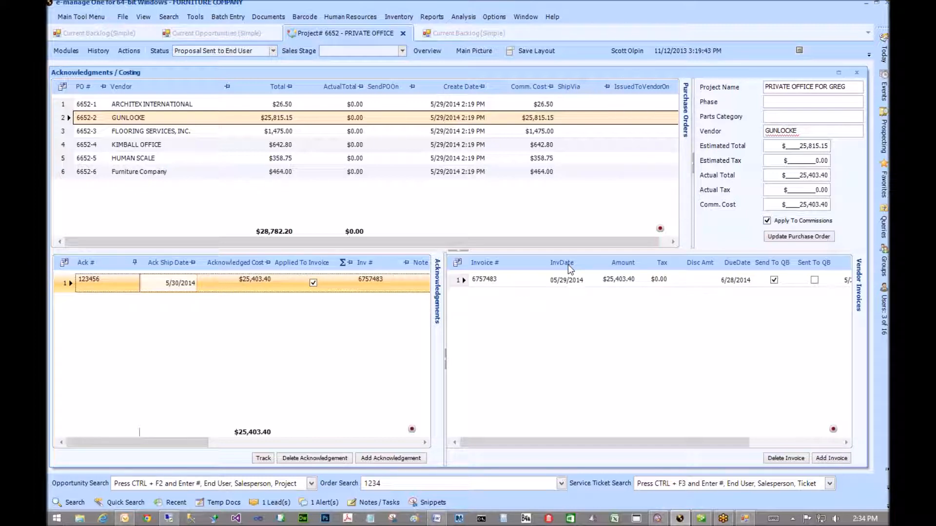
click(630, 282)
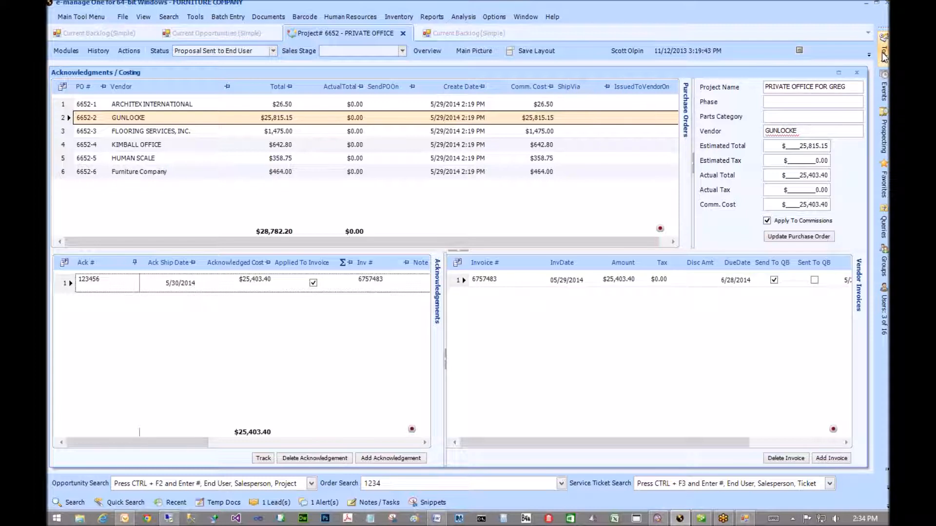
mouse_move(884, 57)
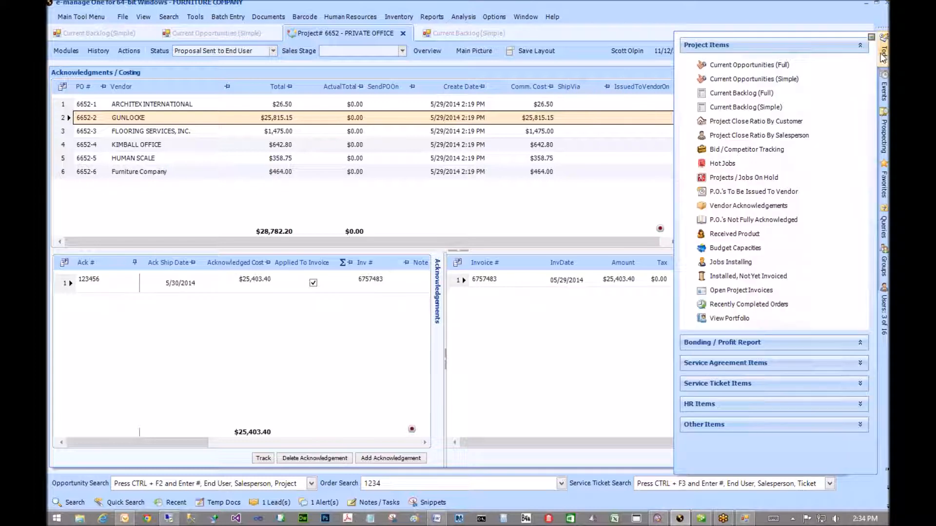
click(727, 222)
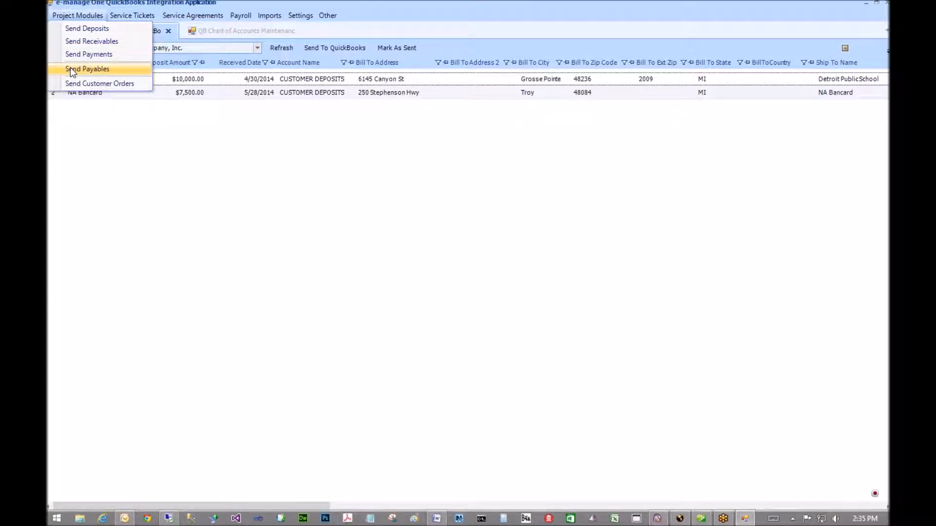
- Send the Haworth $23,787.31 and Gunlocke $25,403.40 project payables to QuickBooks
click(71, 69)
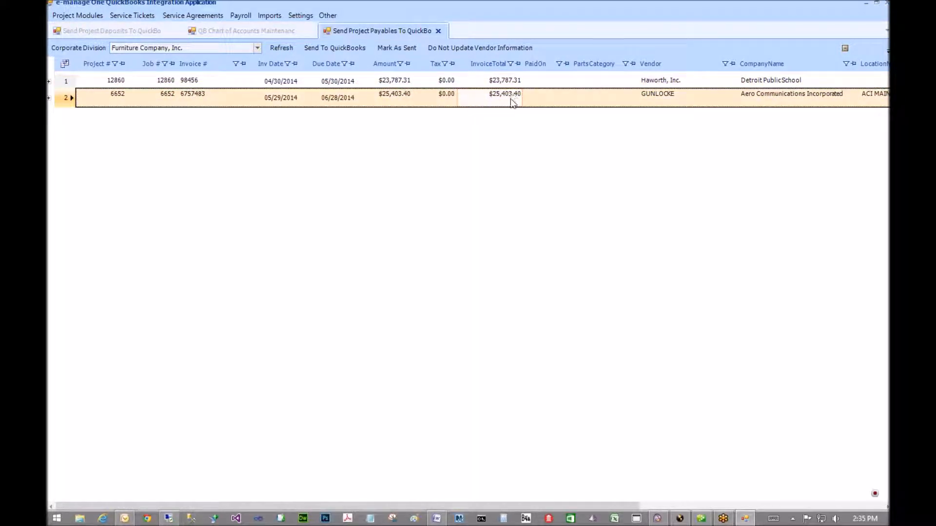
drag(62, 83, 61, 102)
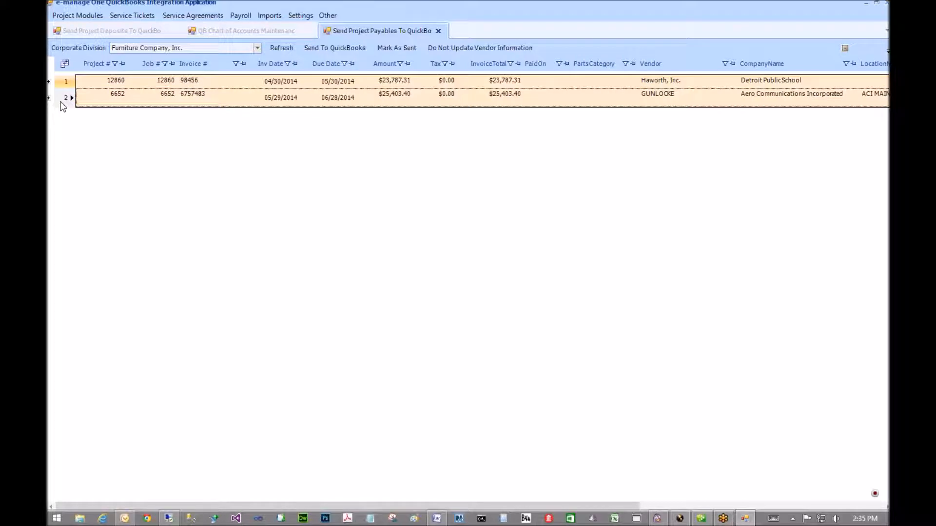
click(329, 50)
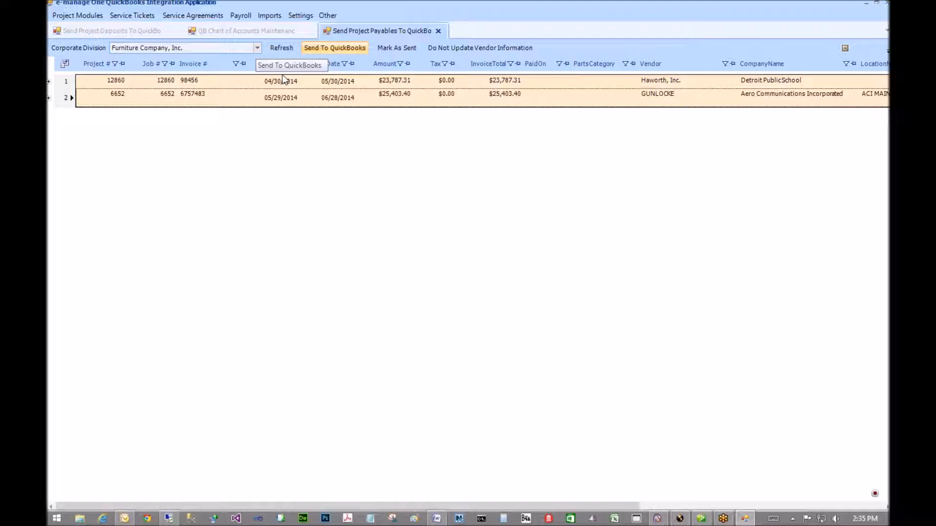
- Check both payables' account details, then mark them as sent
click(49, 82)
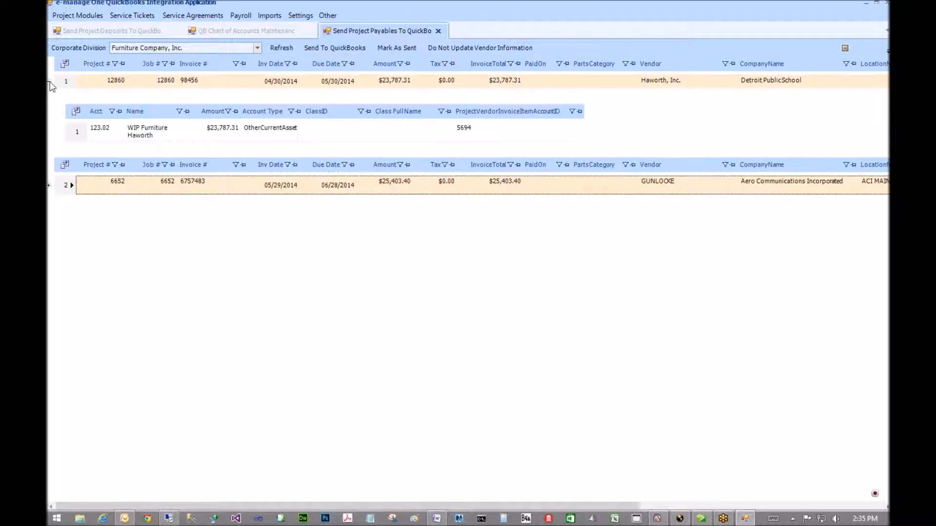
click(48, 185)
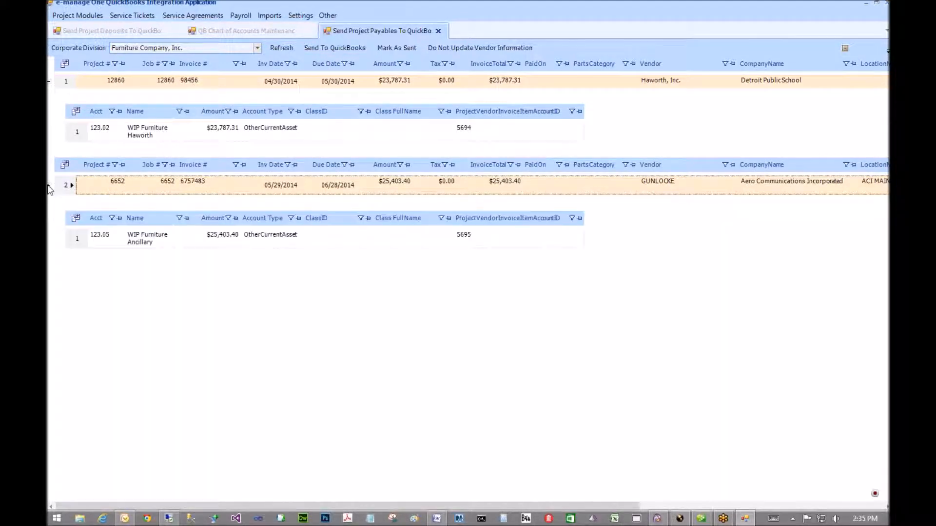
click(49, 185)
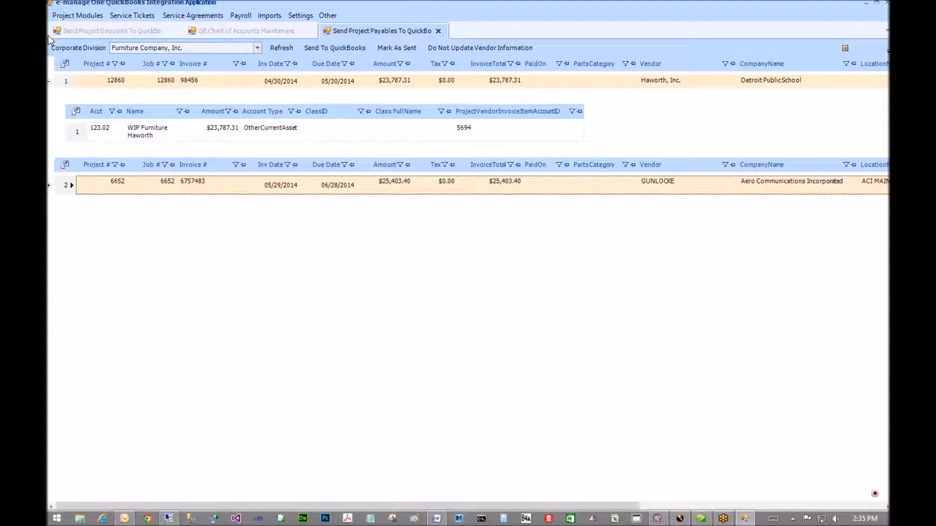
click(48, 81)
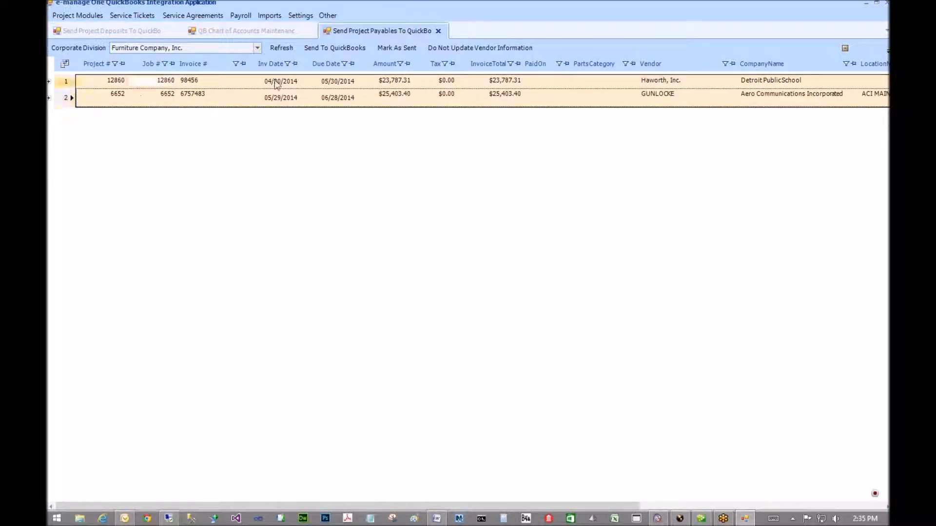
click(338, 47)
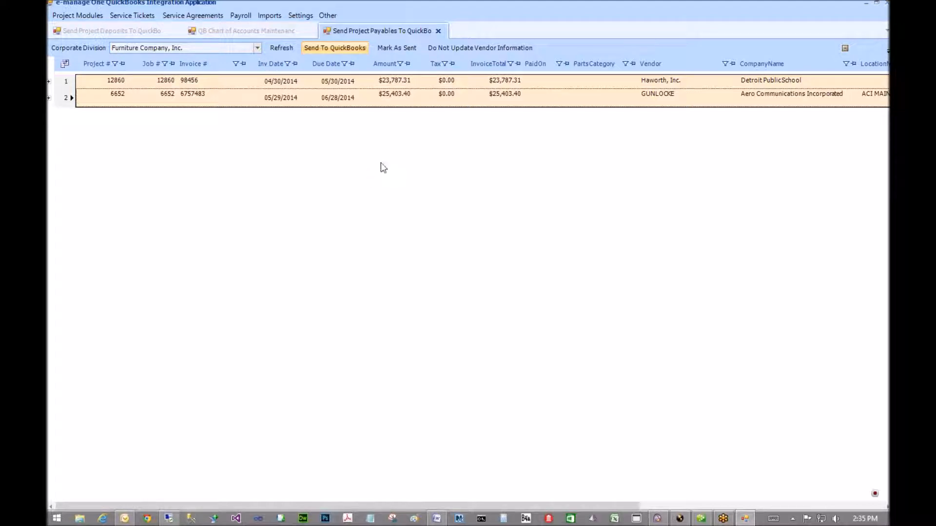
click(700, 519)
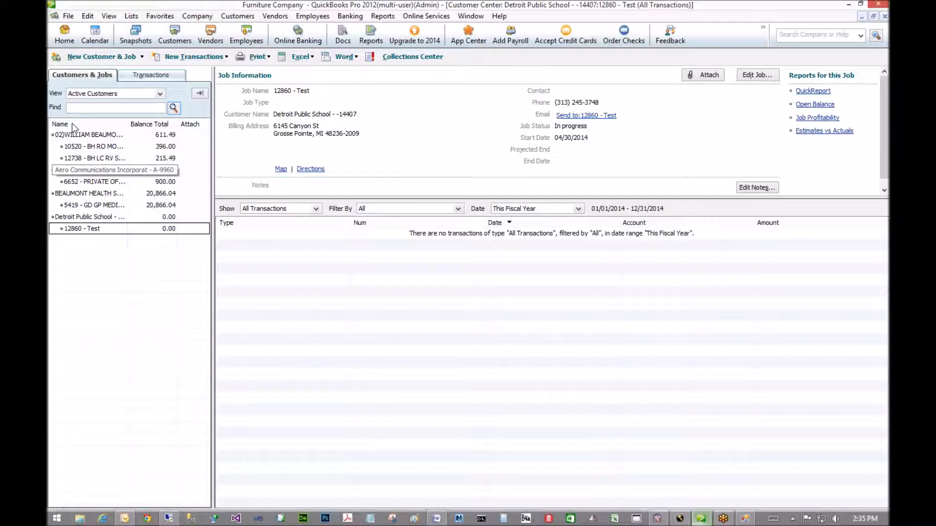
- Display the Gunlocke $25,403.40 bill, ref 6757483 for job 6652, and compare it with the Haworth bill
click(70, 217)
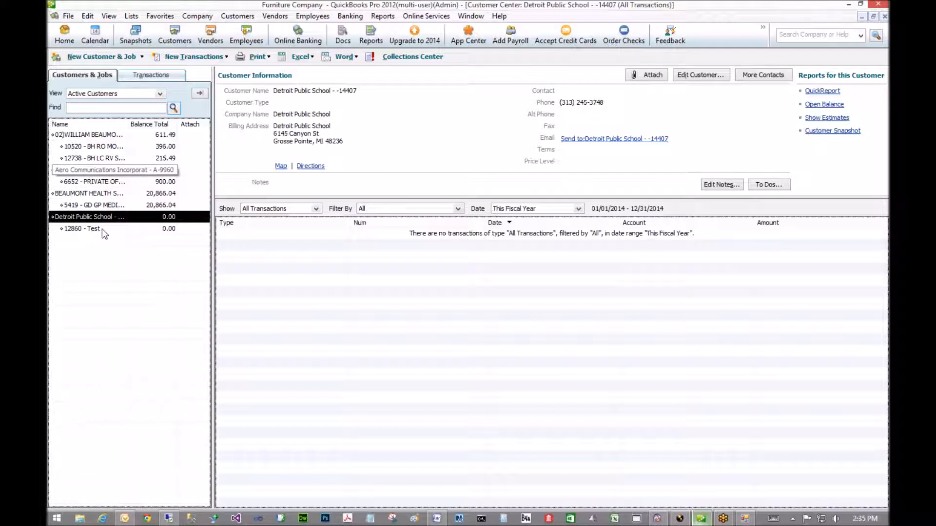
click(270, 17)
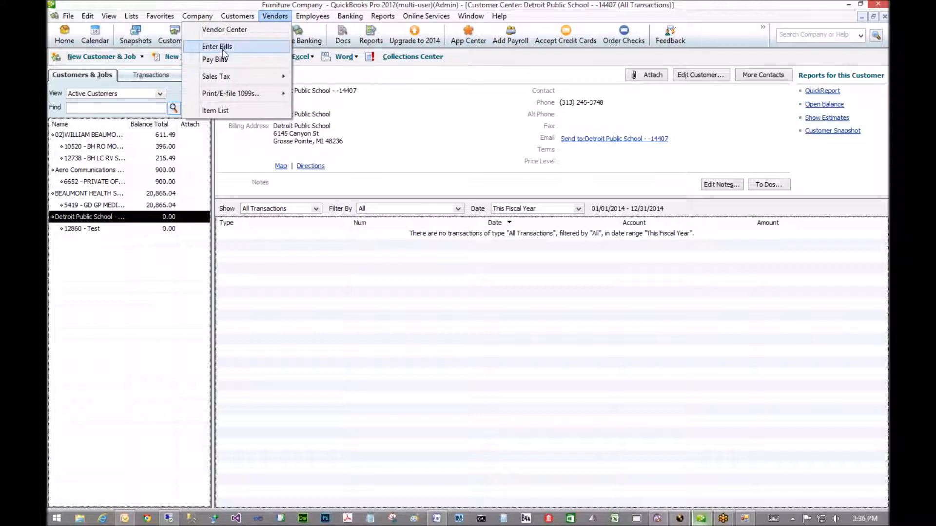
click(222, 47)
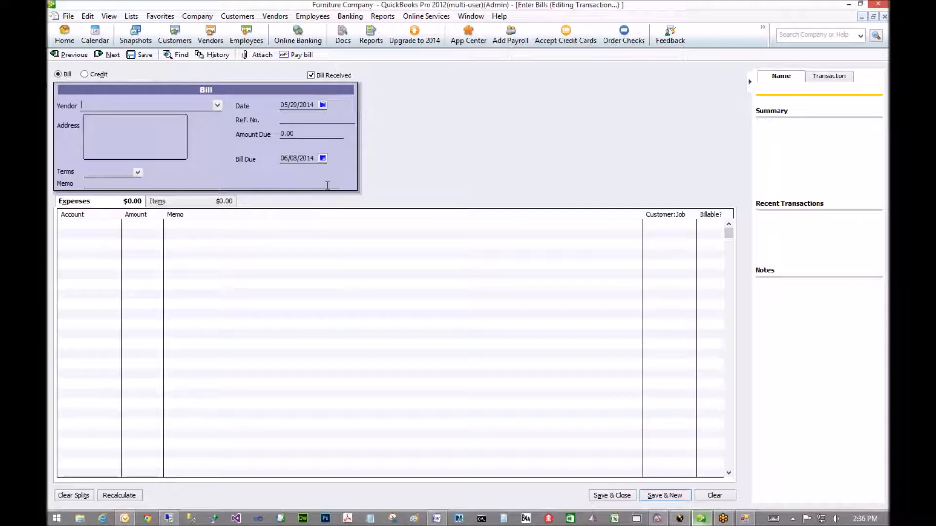
click(60, 57)
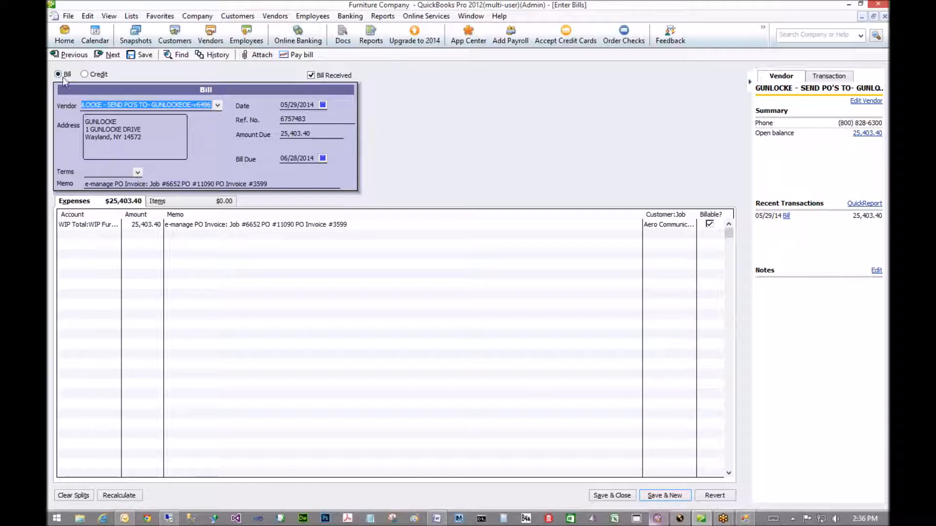
click(78, 54)
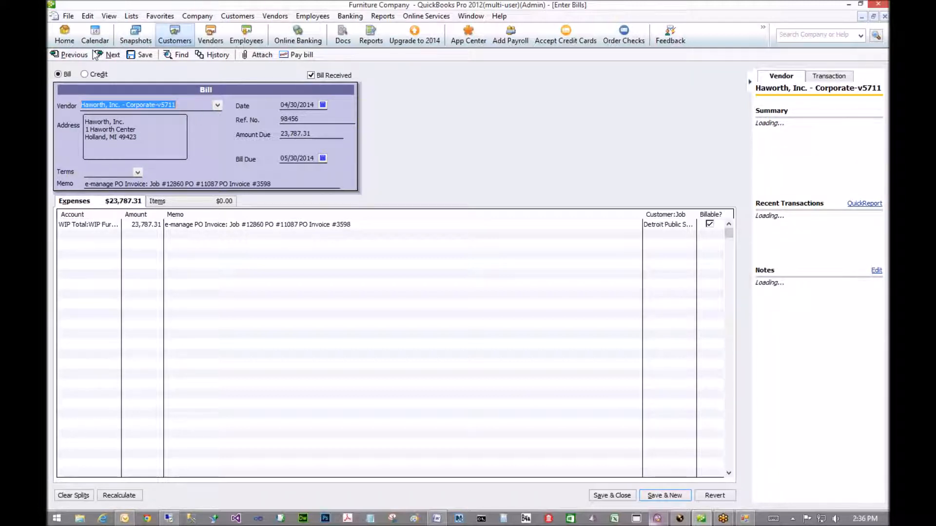
click(114, 56)
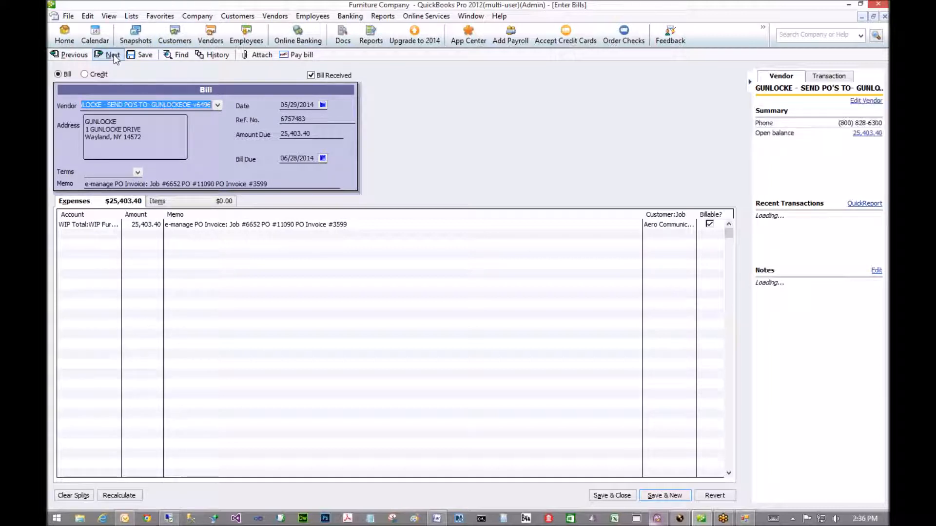
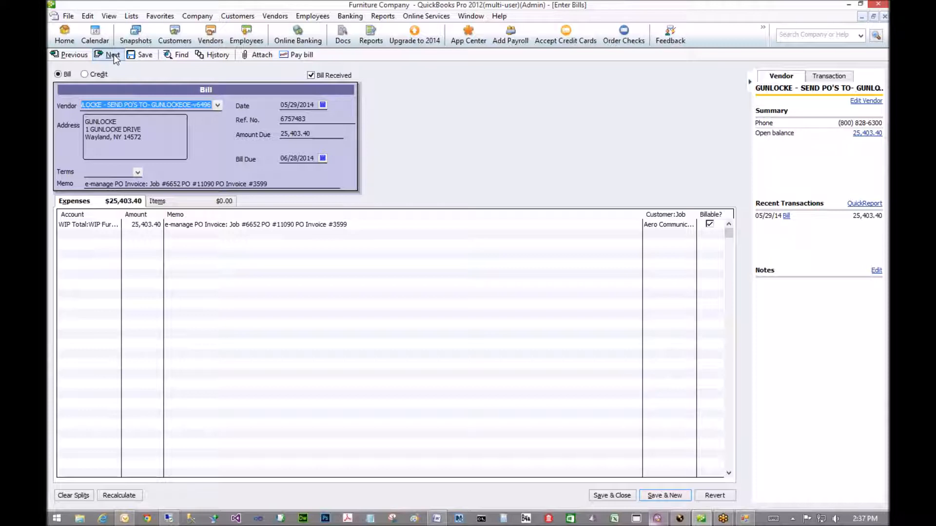
- Switch from the Gunlocke bill in QuickBooks back to e-manage One's job costing
click(677, 519)
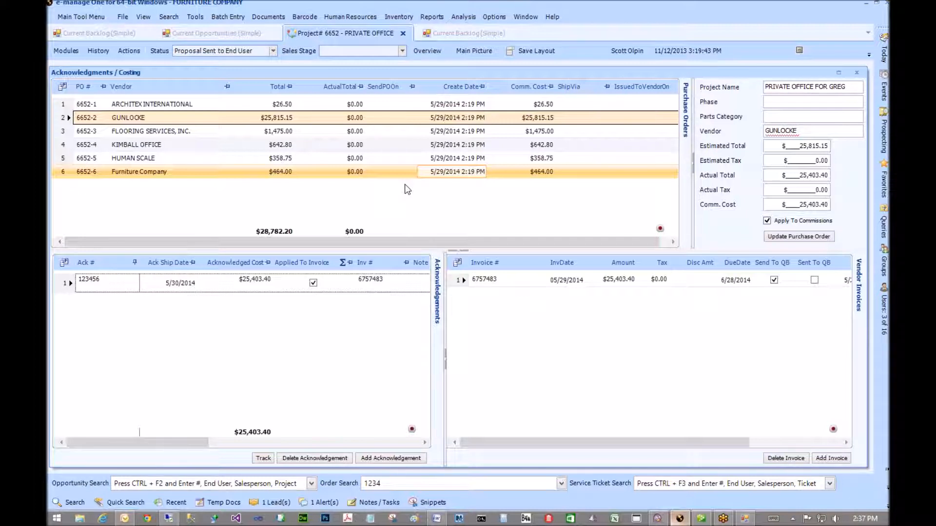
- Review the 6652-3 FLOORING SERVICES purchase order's costing, then bring up the Main Tool Menu
click(437, 133)
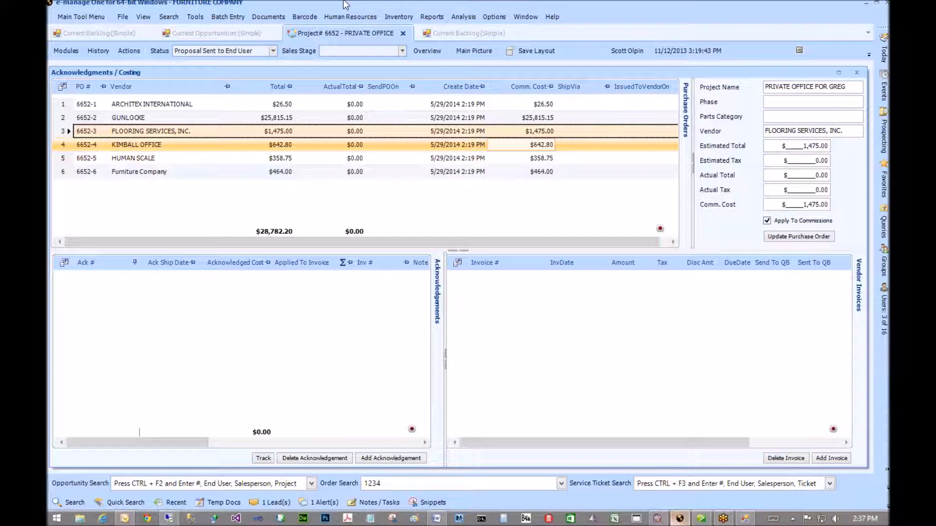
click(66, 50)
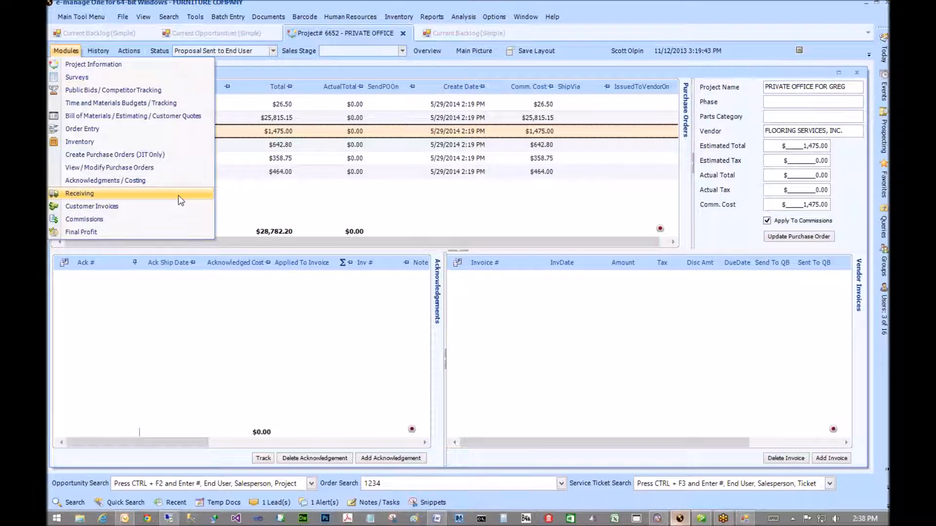
click(395, 200)
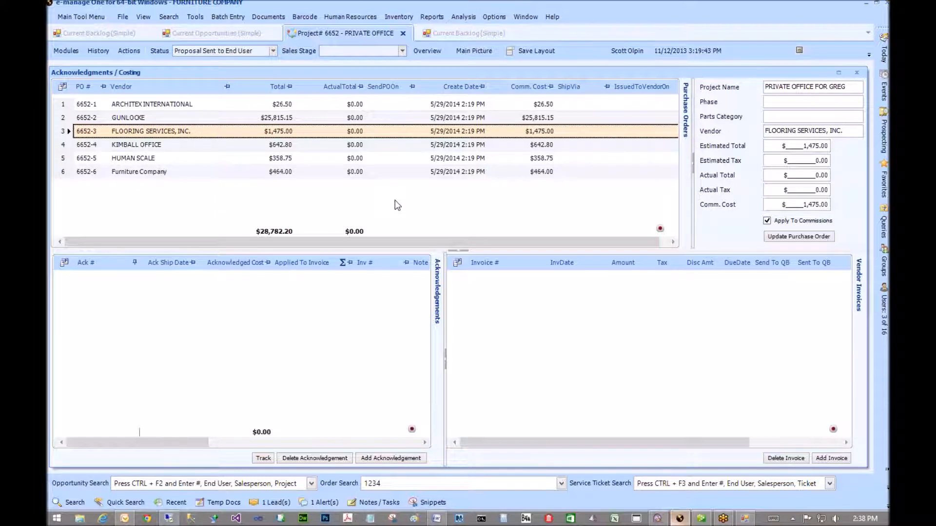
click(79, 16)
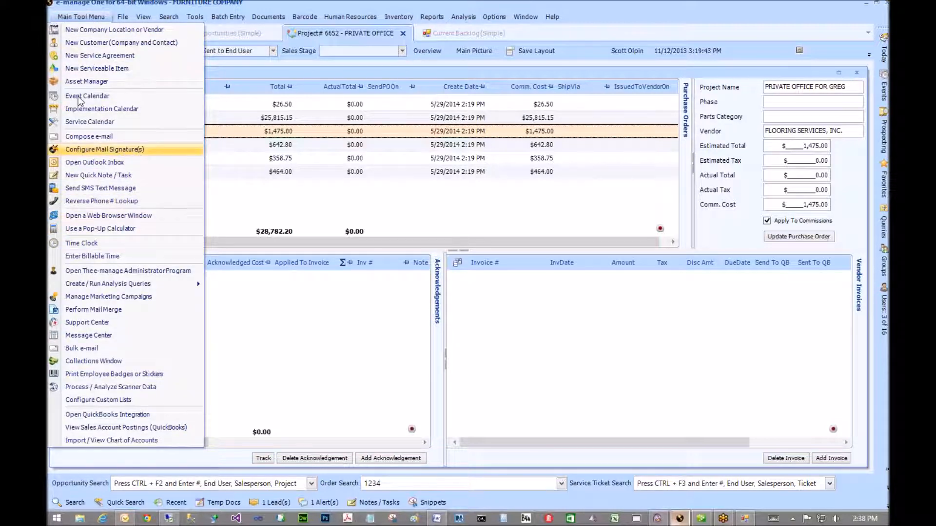
- Open the Implementation Calendar and enlarge the booked orders list beneath it
click(78, 112)
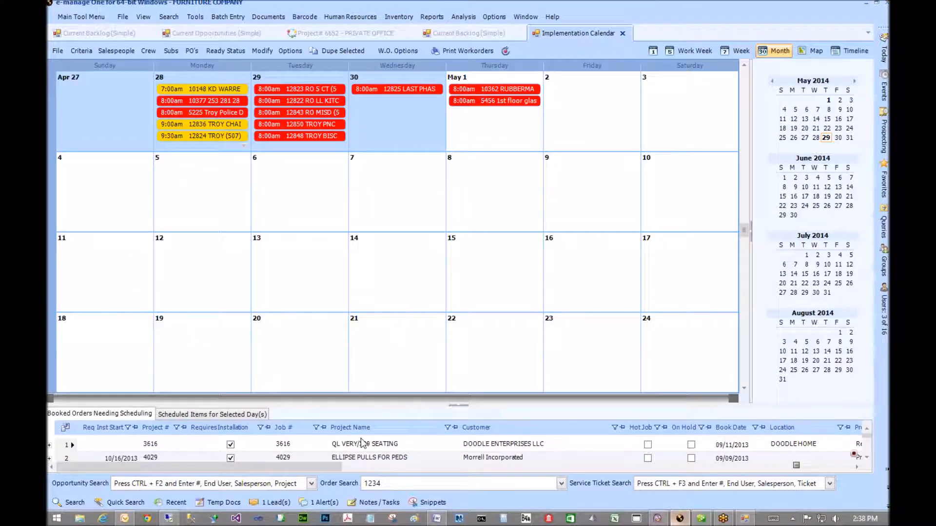
drag(366, 411, 365, 323)
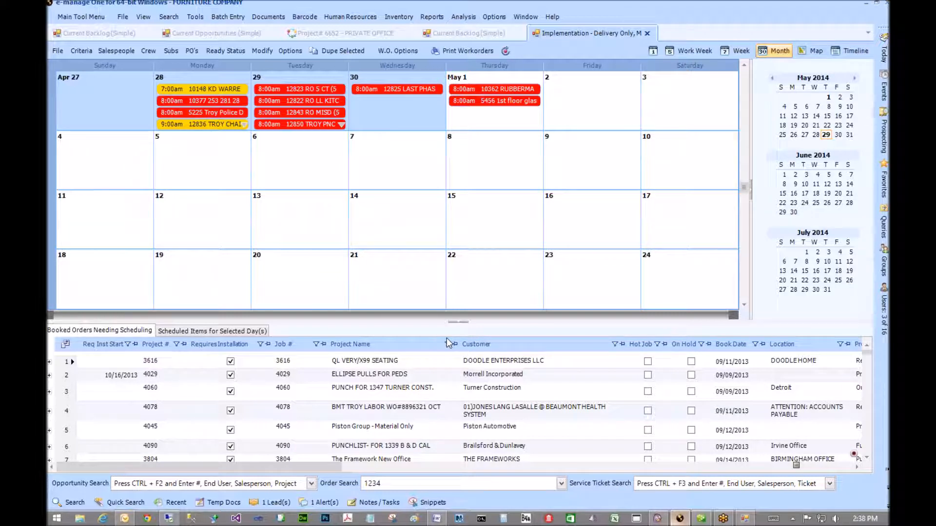
scroll(447, 400, down, 4)
scroll(447, 401, down, 20)
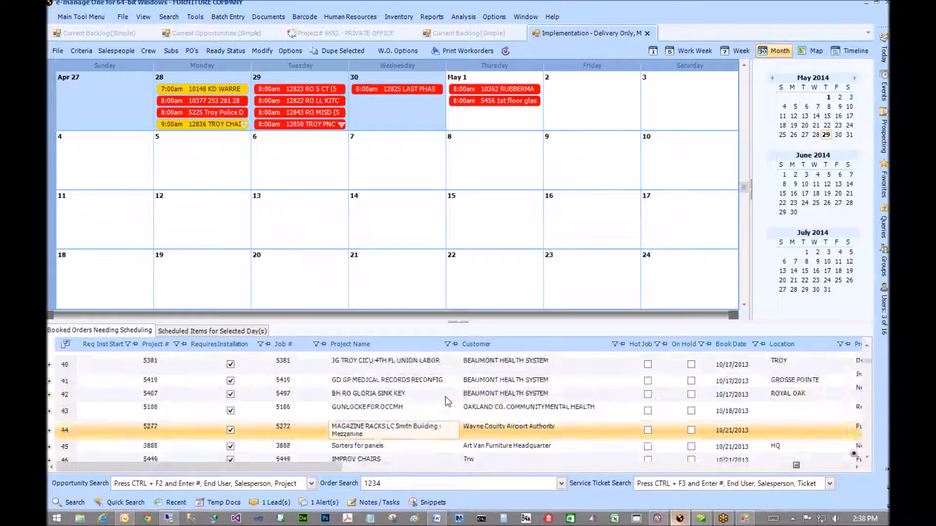
scroll(448, 400, down, 20)
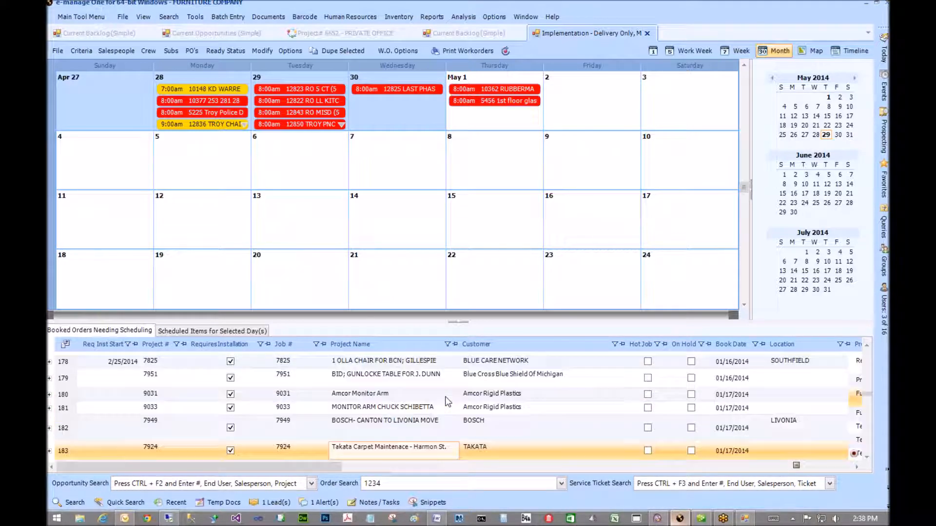
scroll(448, 400, down, 20)
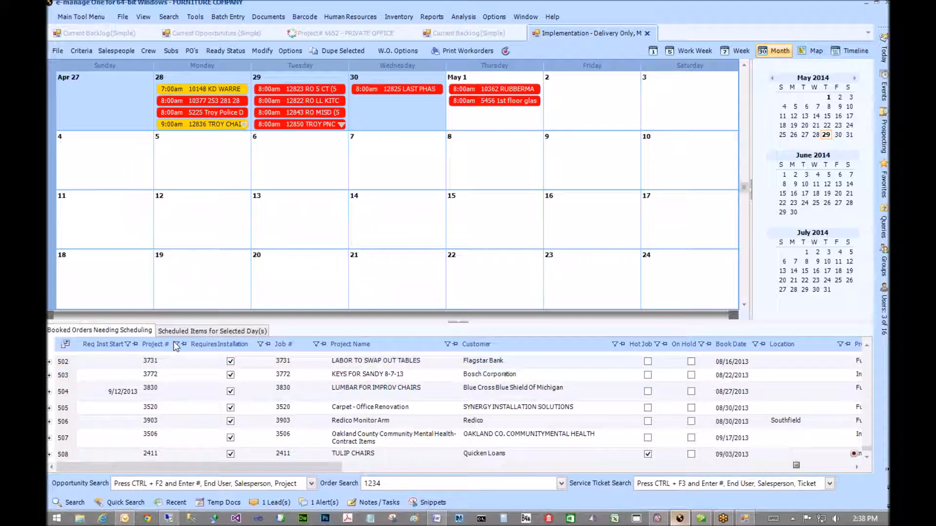
- Refresh the booked orders needing scheduling and select an order row
drag(253, 469, 228, 468)
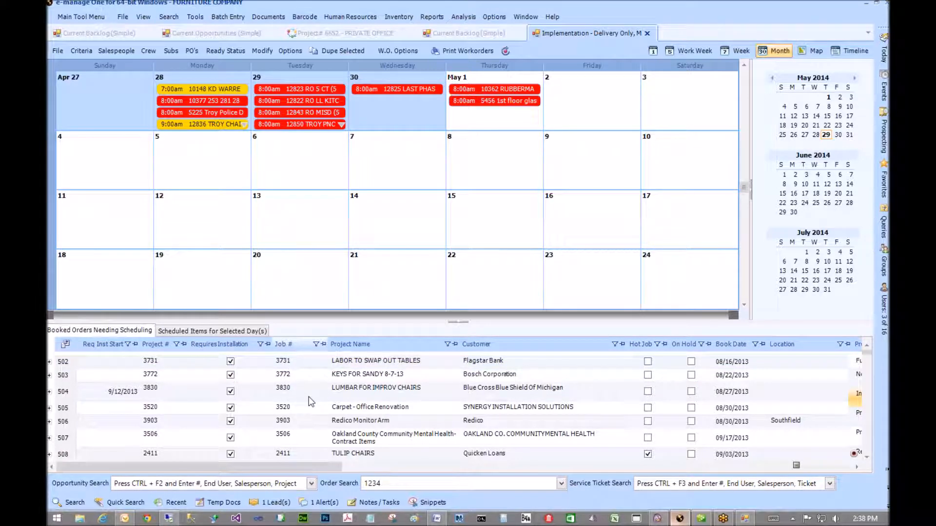
scroll(307, 396, down, 8)
scroll(305, 396, up, 8)
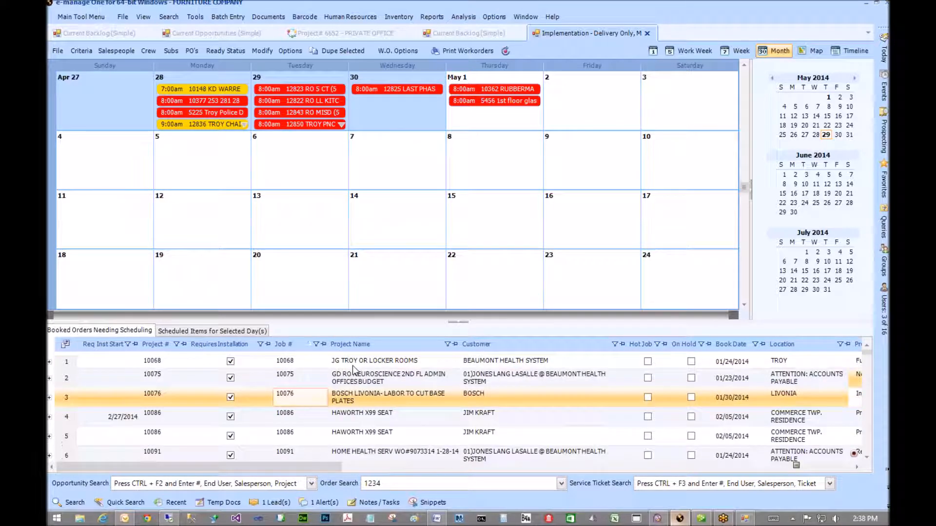
scroll(346, 372, down, 8)
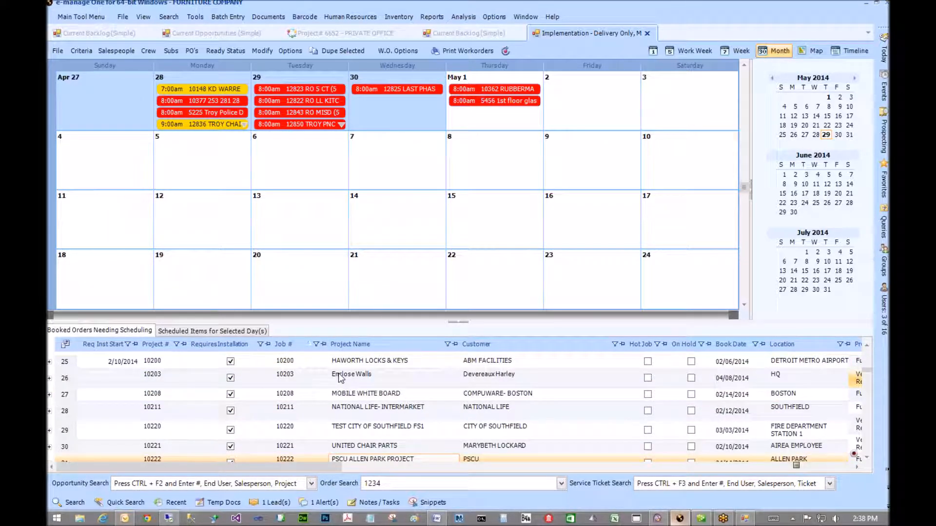
scroll(340, 378, down, 20)
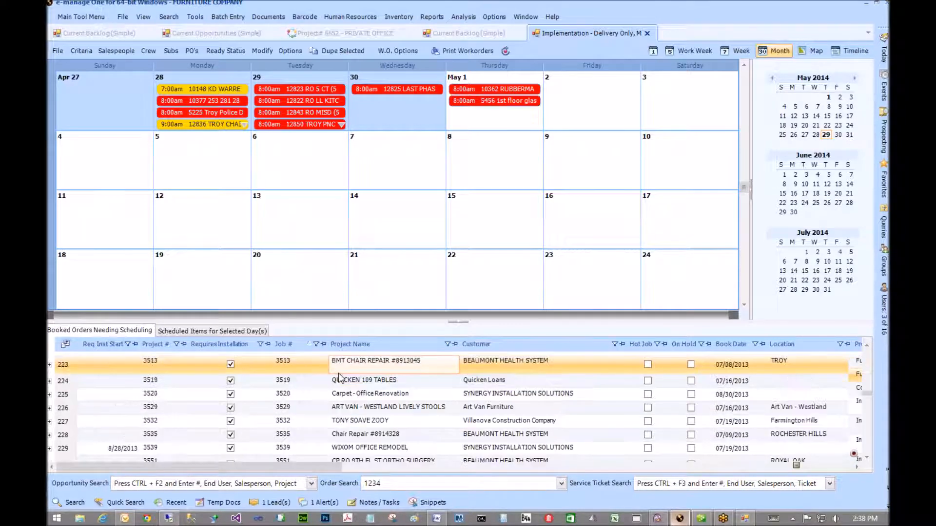
scroll(341, 377, down, 20)
scroll(340, 378, down, 4)
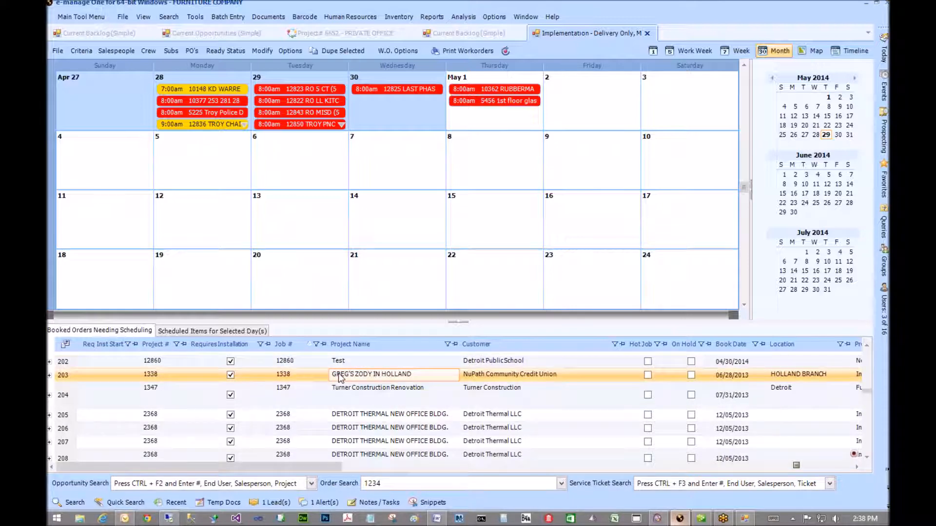
scroll(315, 395, up, 1)
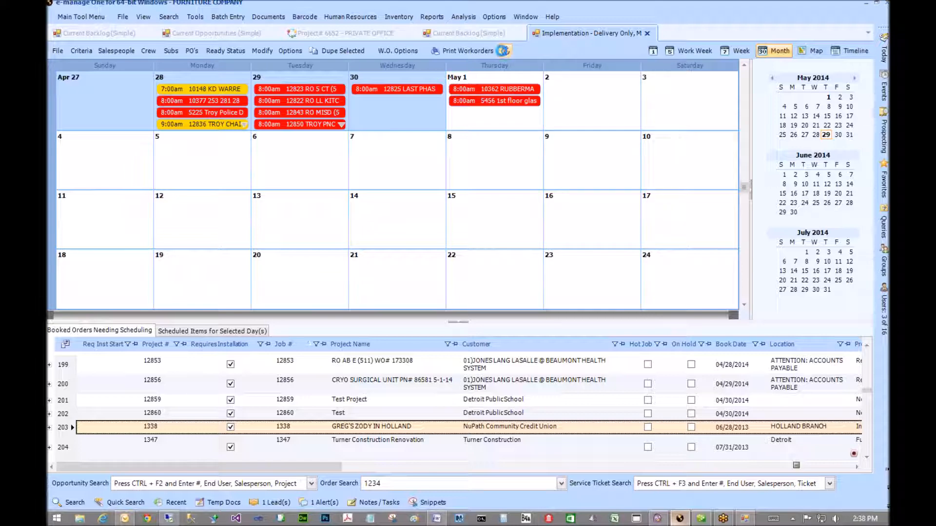
click(503, 50)
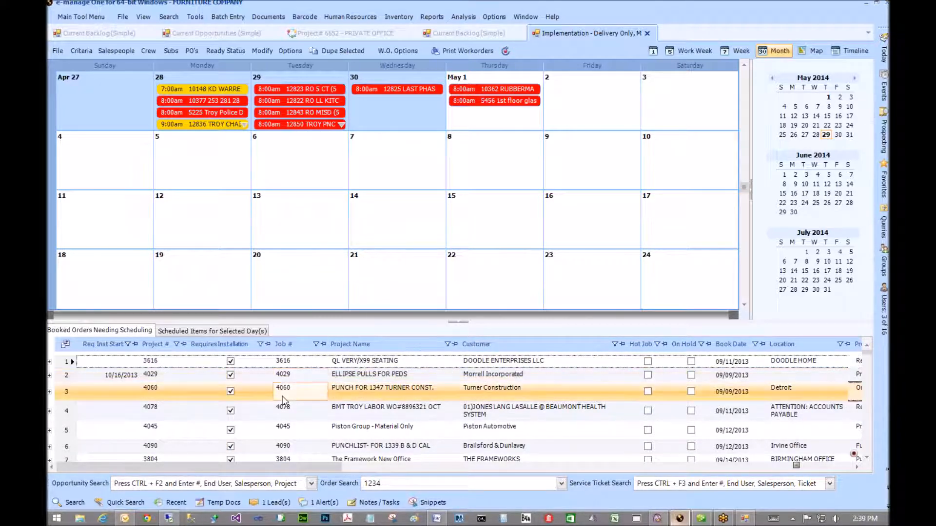
scroll(284, 399, down, 7)
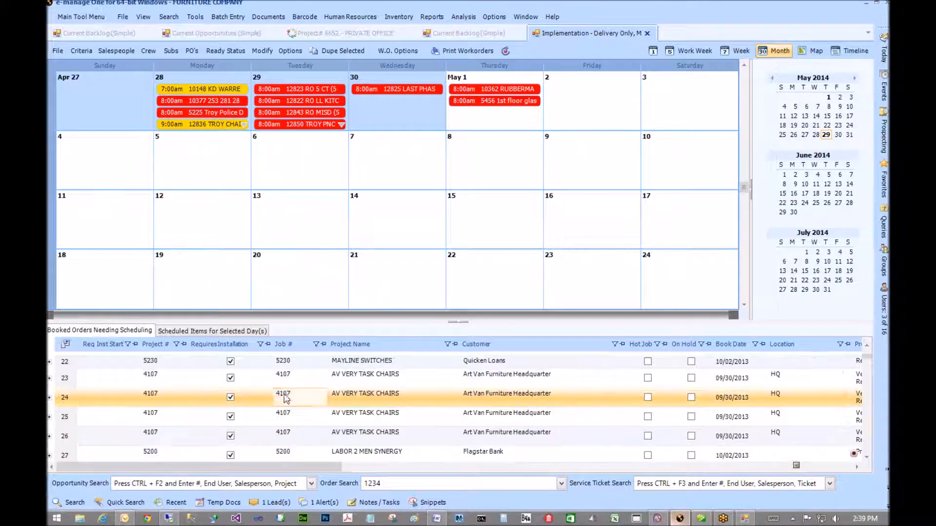
click(290, 400)
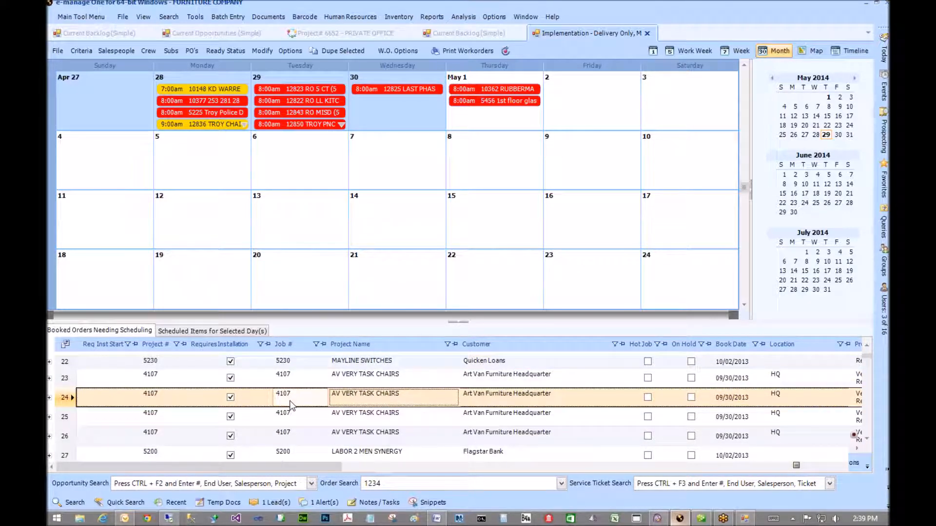
- Search the booked orders for job 6652 and select its row
key(ctrl+f)
text(6652)
key(Return)
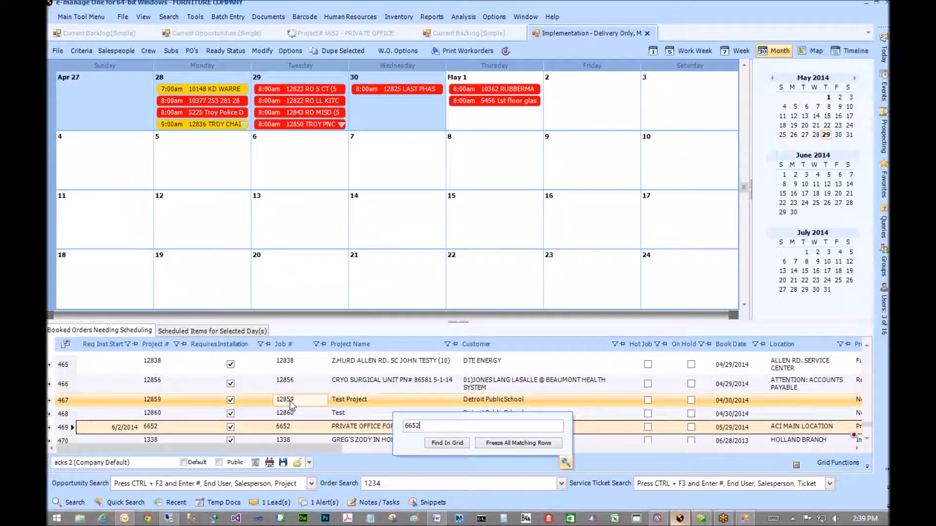
click(293, 429)
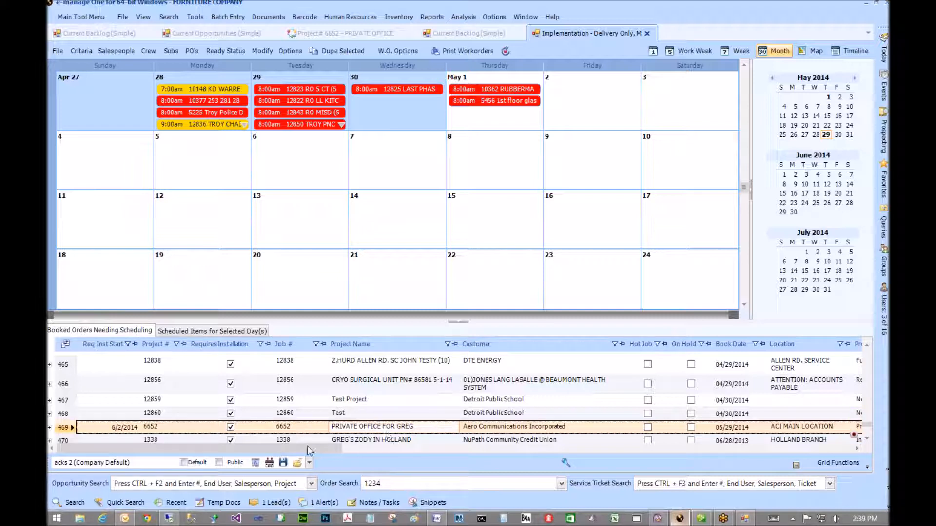
drag(298, 449, 463, 463)
drag(551, 473, 713, 488)
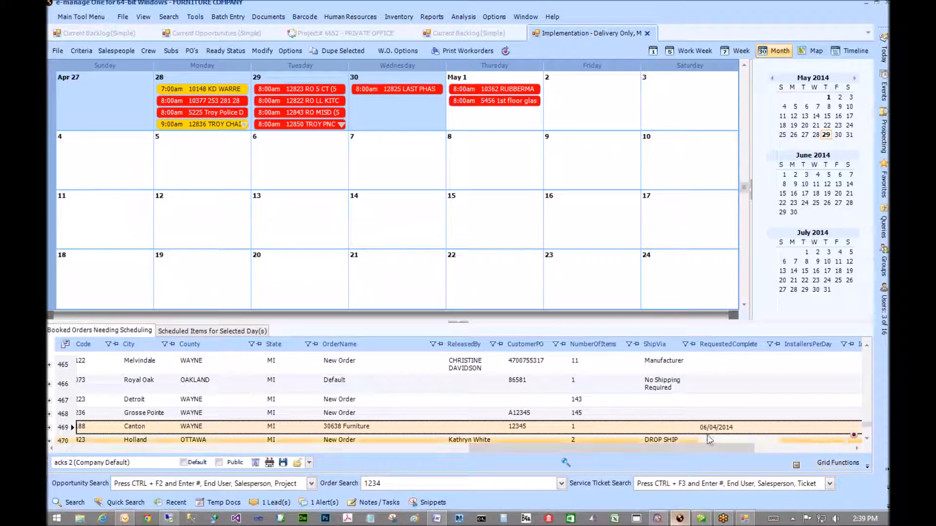
drag(667, 449, 780, 452)
drag(703, 459, 202, 459)
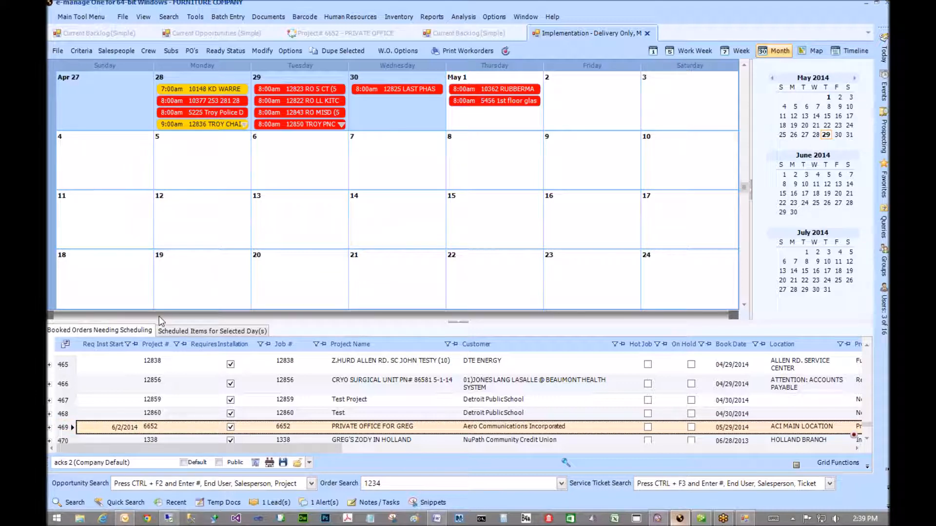
scroll(72, 386, down, 1)
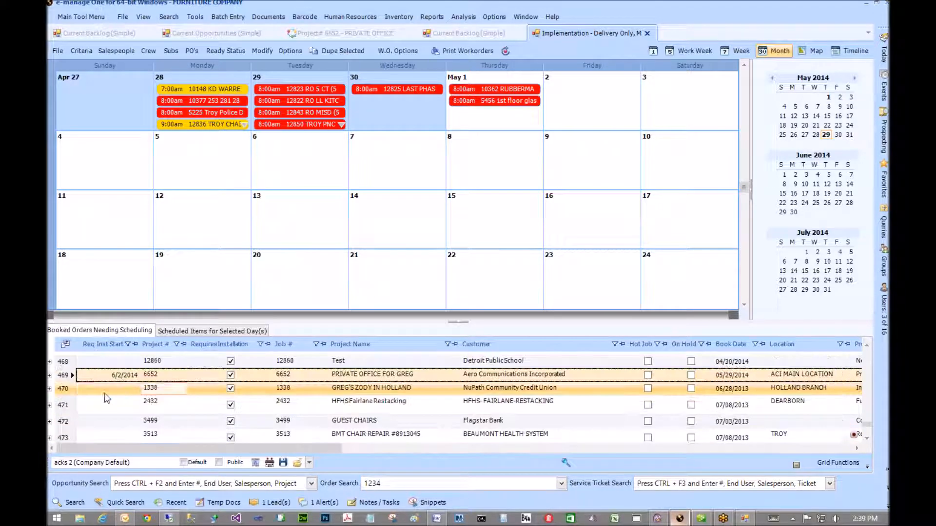
- Expand job 6652 to show Architex PO 6652-1 and Gunlocke PO 6652-2
click(49, 375)
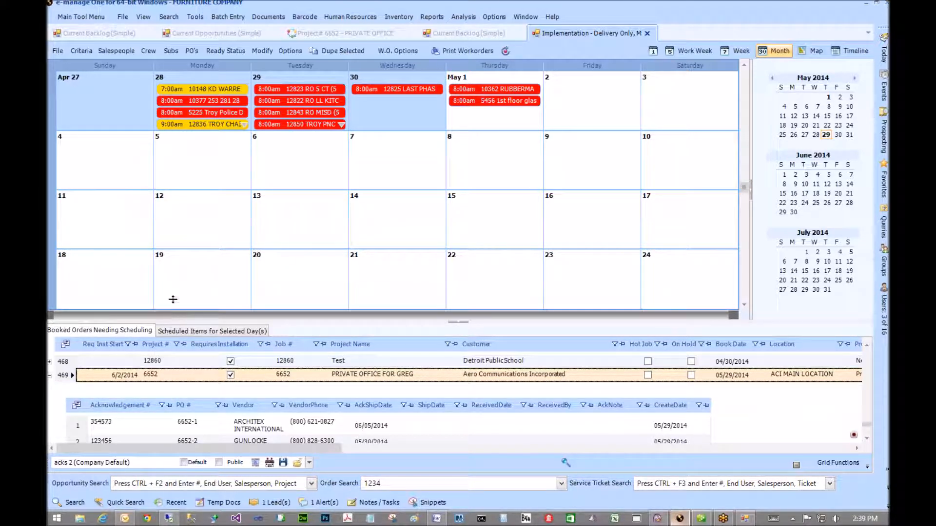
drag(173, 300, 173, 254)
click(459, 384)
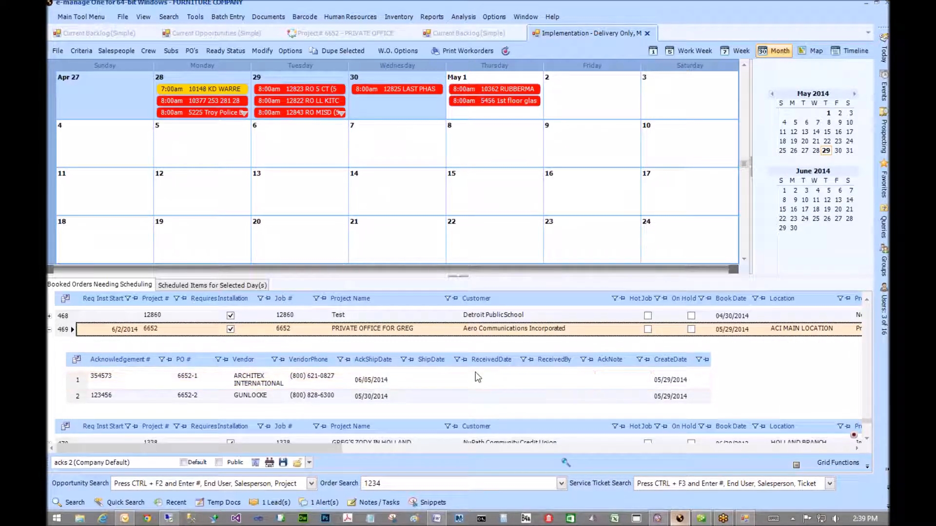
click(377, 397)
click(379, 386)
- Start dragging job 6652 onto the calendar, cancel, and select May 20
drag(61, 333, 258, 296)
drag(257, 296, 59, 335)
click(332, 235)
scroll(332, 235, down, 1)
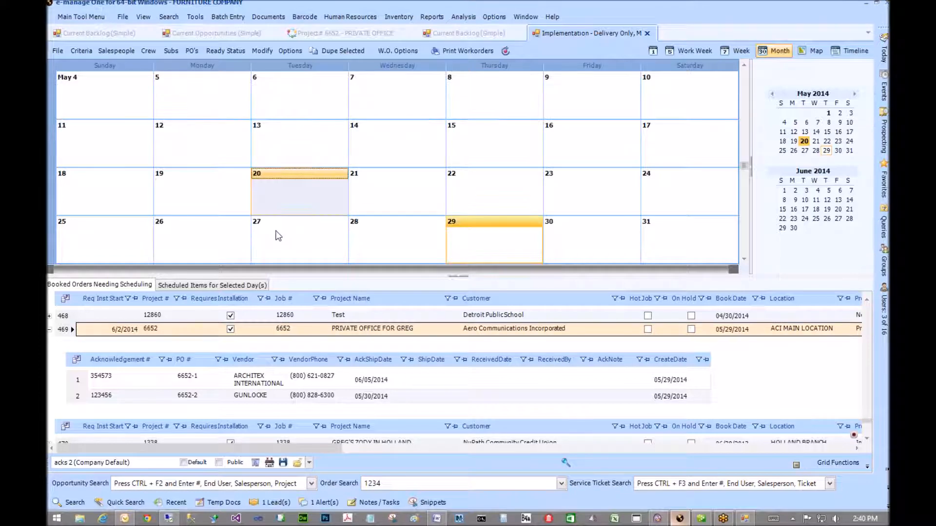
scroll(180, 248, down, 1)
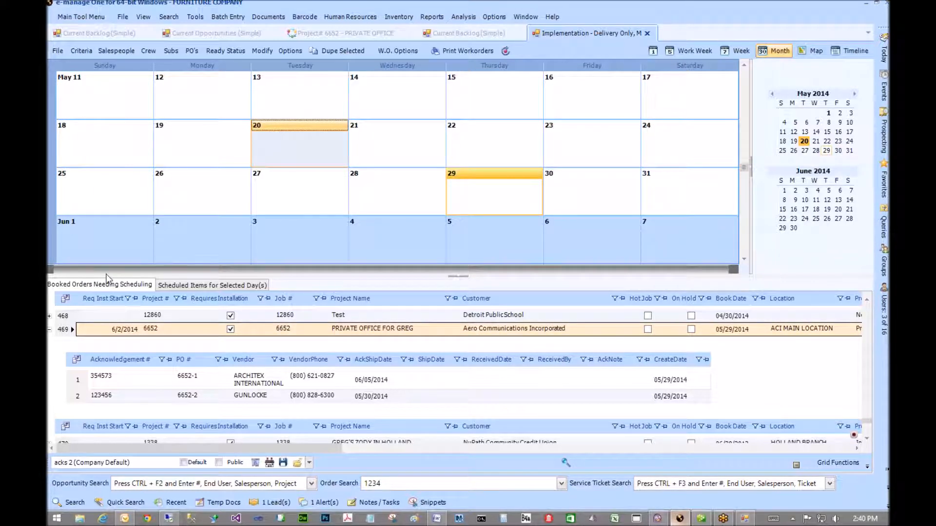
- Drop job 6652 onto June 2 and review its Architex and Gunlocke acknowledgements
drag(68, 330, 171, 241)
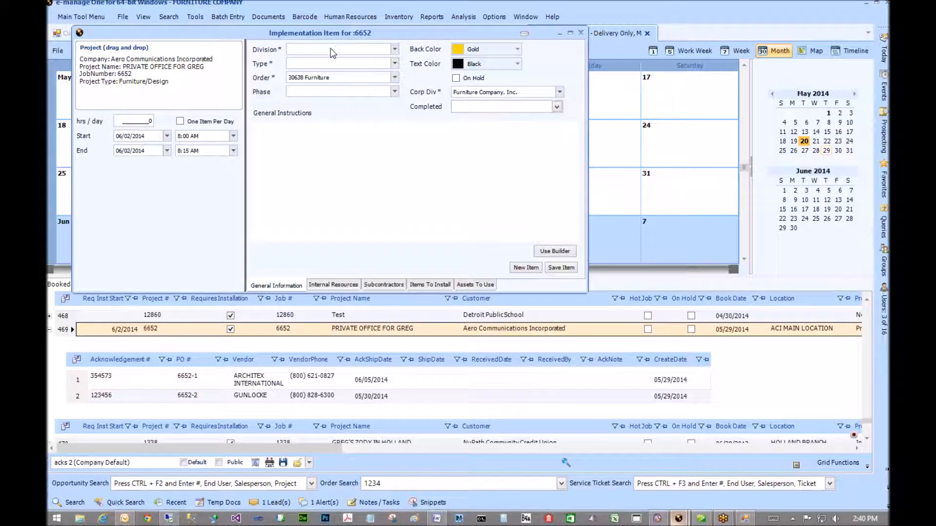
drag(341, 36, 461, 32)
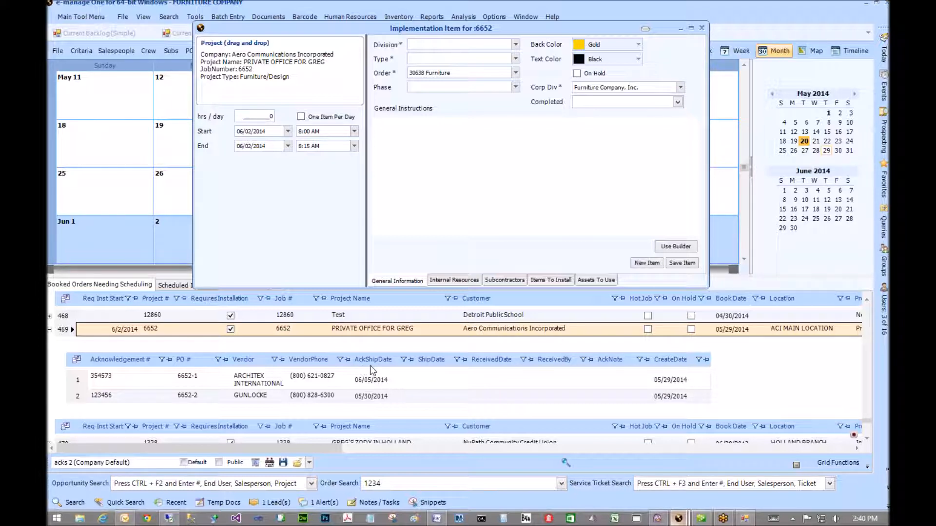
click(401, 378)
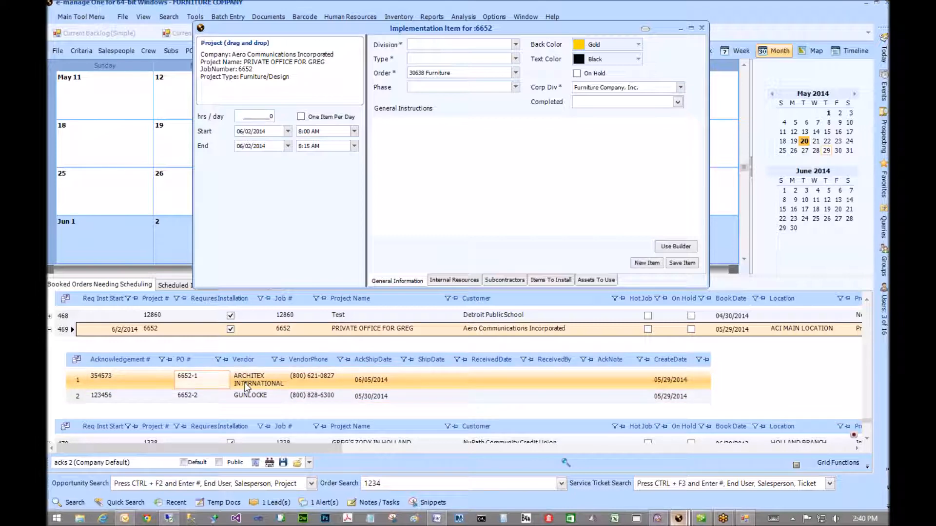
click(262, 396)
click(271, 383)
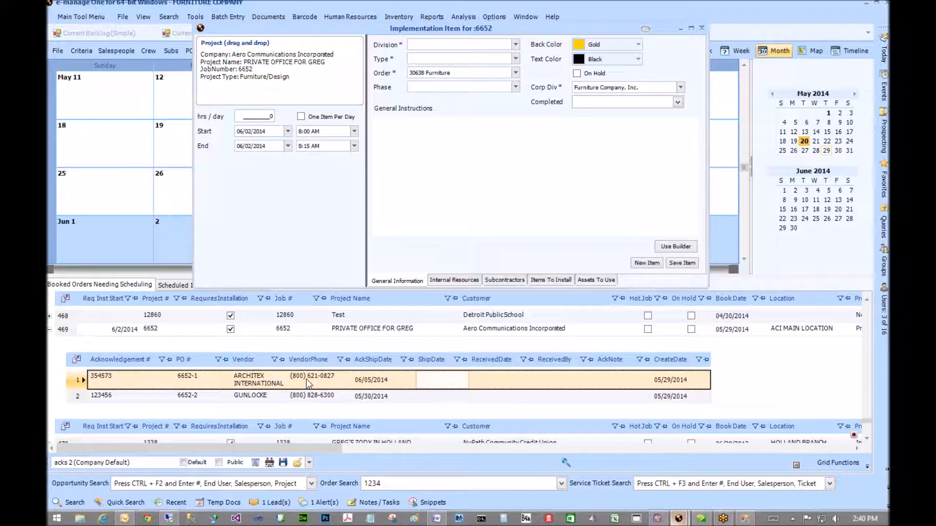
click(270, 397)
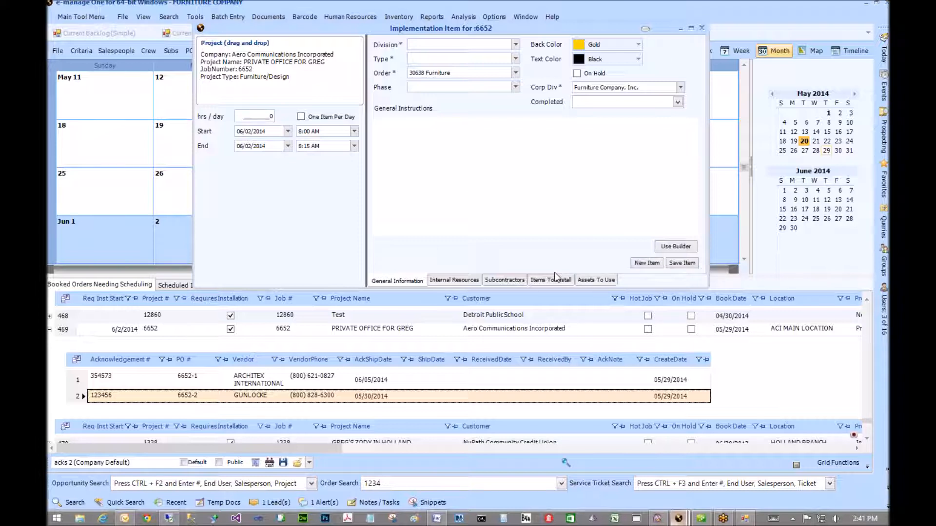
- Set Division to Confirmed and Type to Furniture, then save the item
click(440, 45)
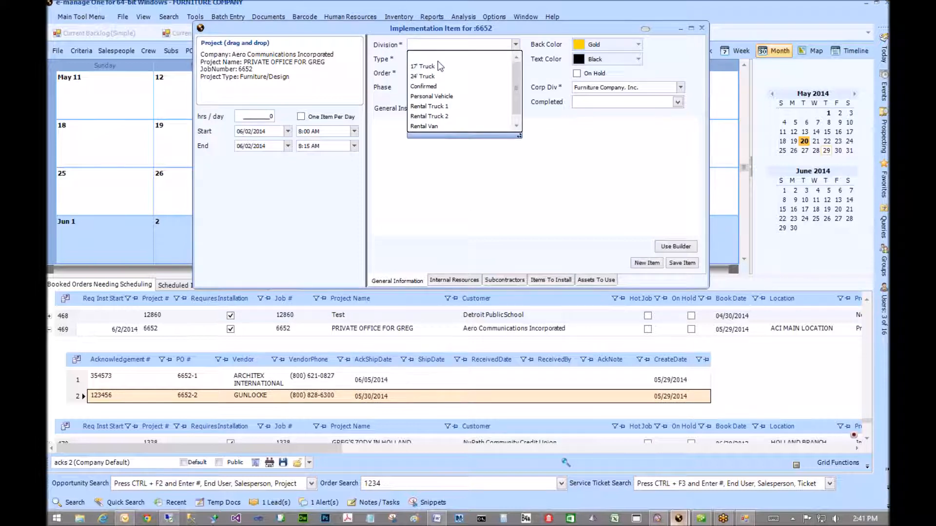
scroll(438, 78, down, 1)
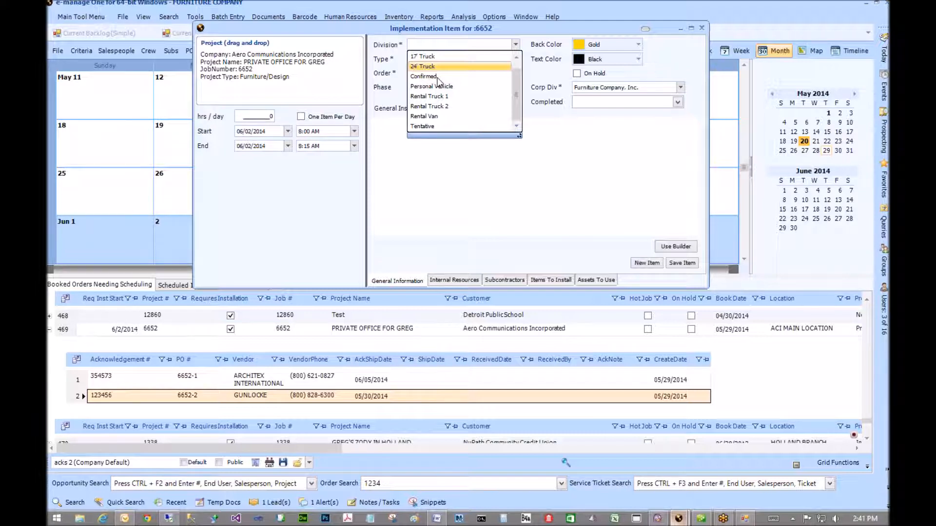
scroll(440, 105, up, 1)
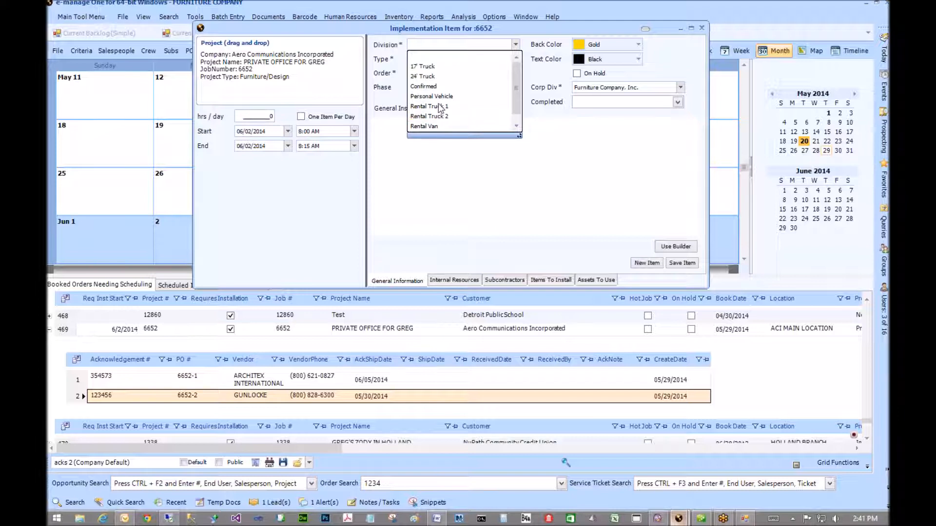
click(424, 86)
click(425, 56)
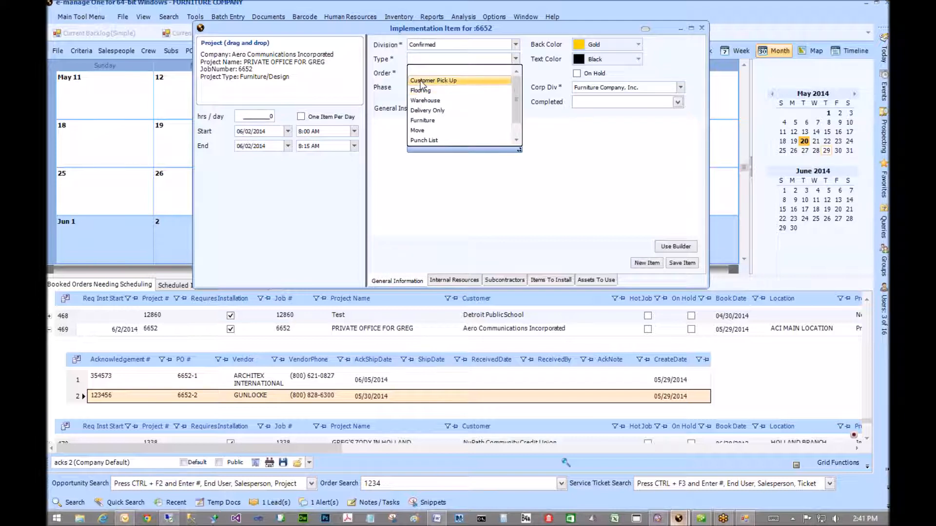
click(415, 122)
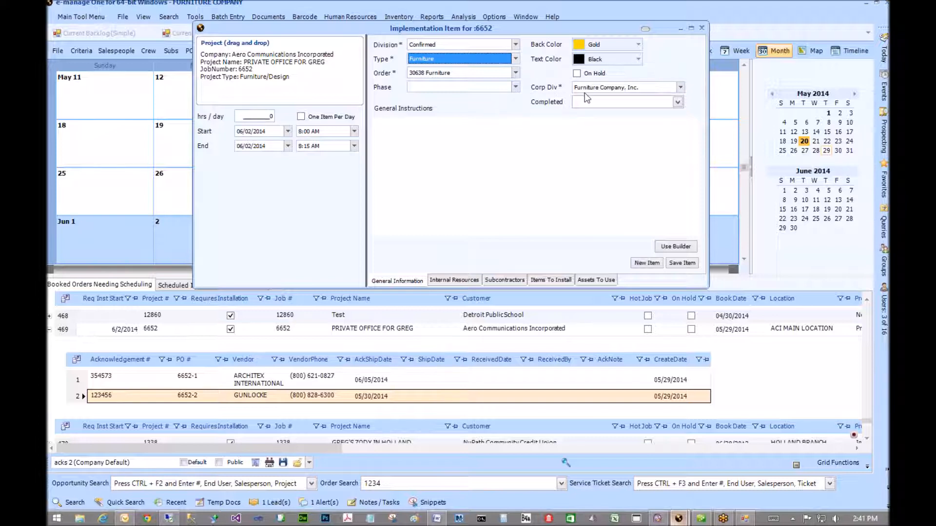
click(506, 156)
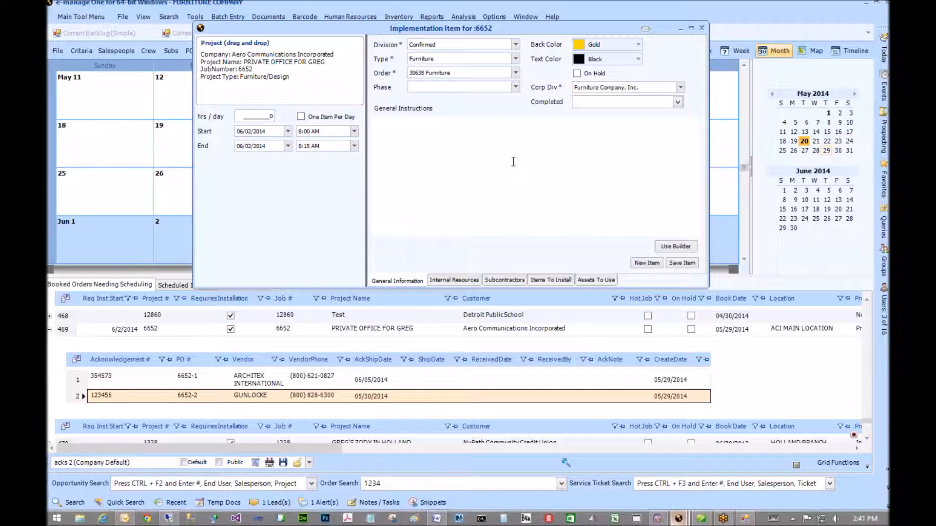
click(688, 264)
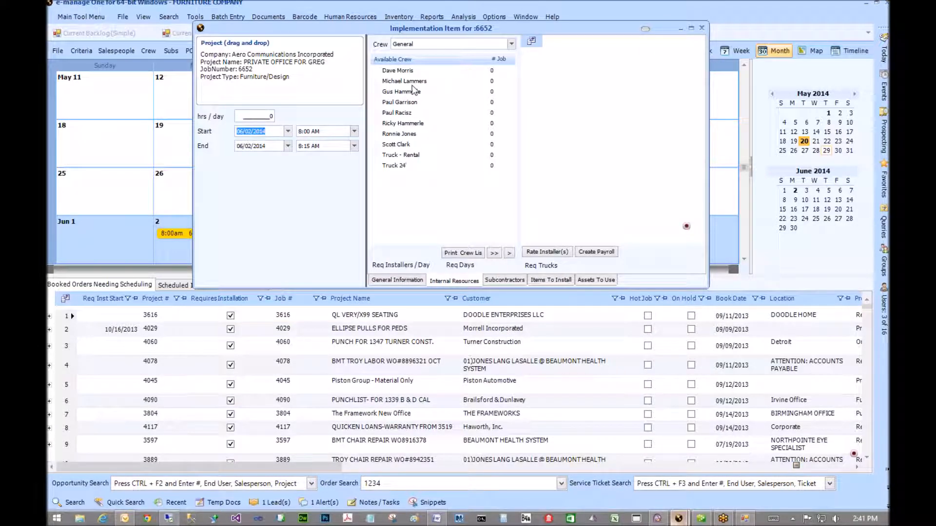
- Select three General crew members from Available Crew and assign them to the item
click(412, 83)
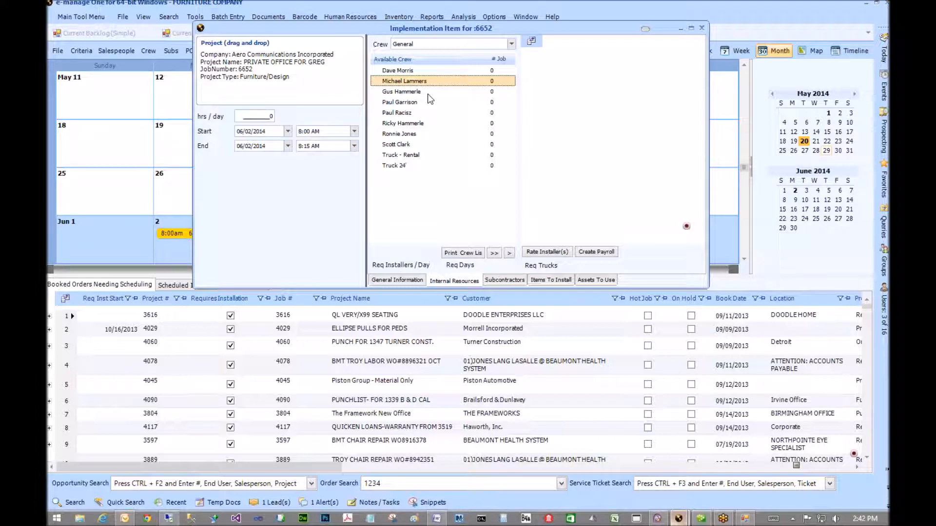
drag(428, 29, 537, 41)
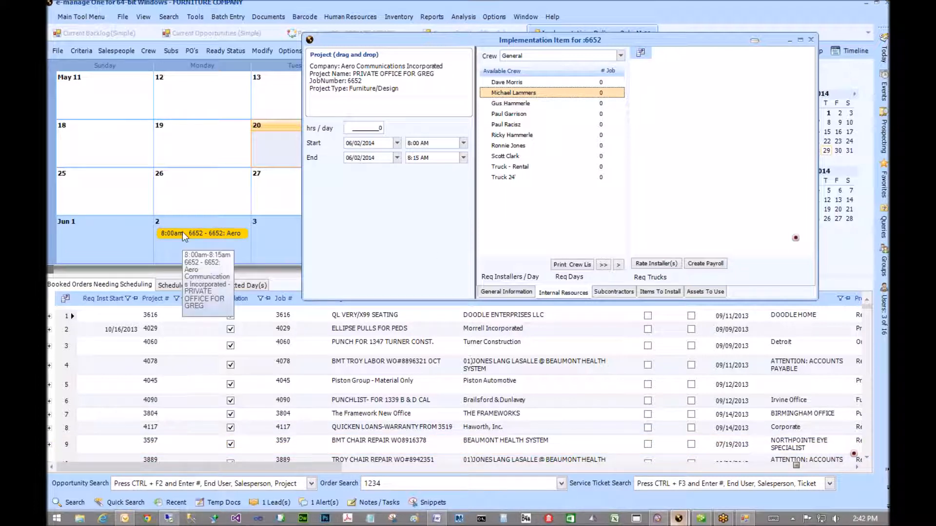
click(522, 107)
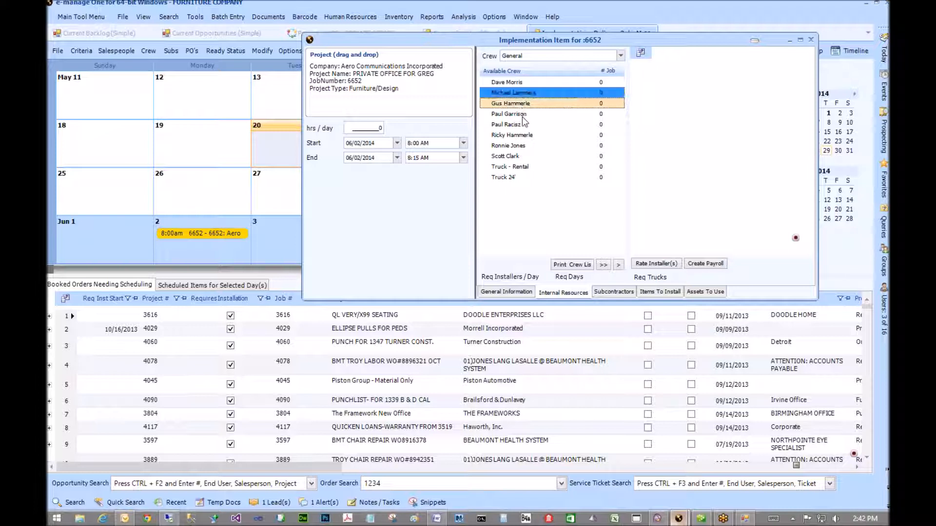
shift+click(522, 115)
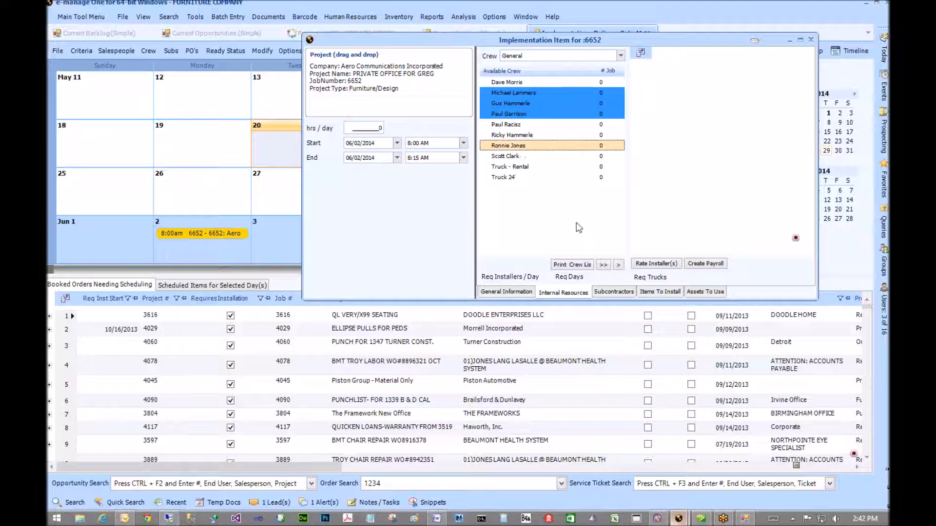
click(618, 265)
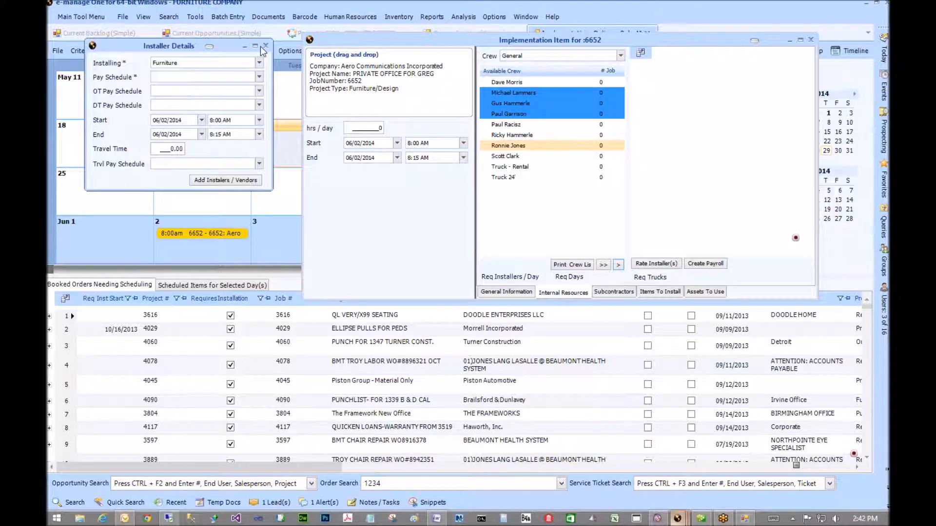
- Add the four crew members as Furniture installers on the Standard Pay schedule
click(217, 77)
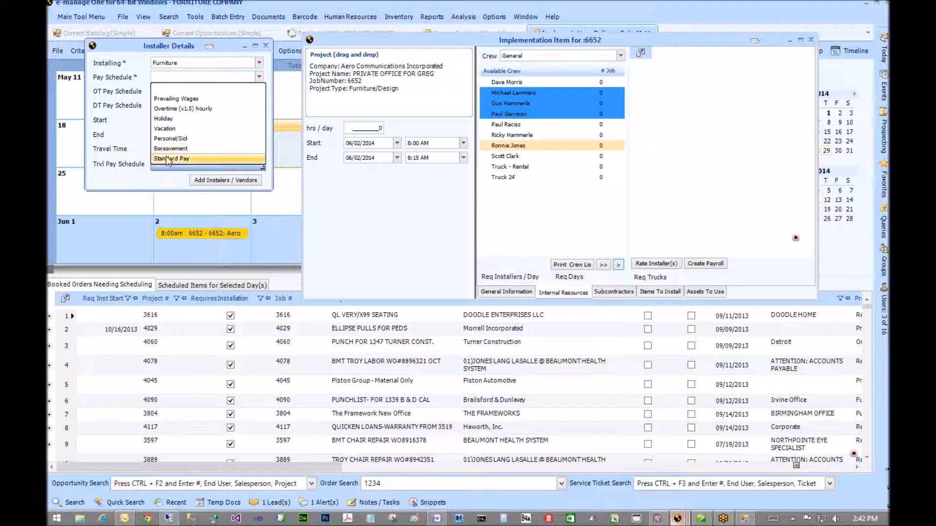
key(Return)
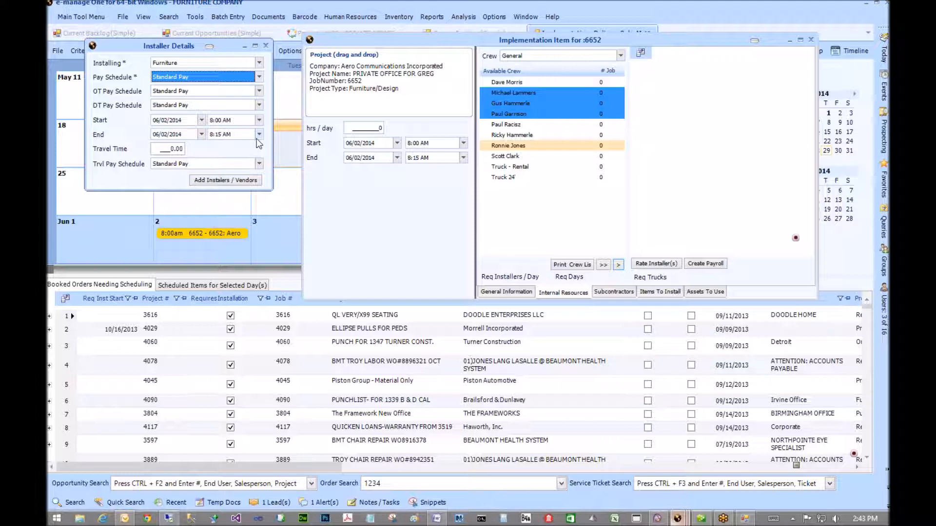
click(236, 181)
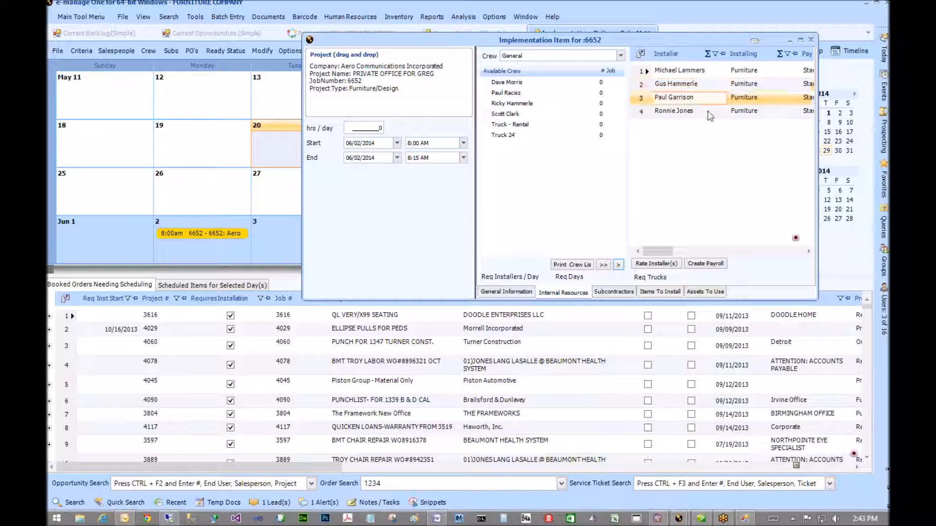
- Move the item window aside and display its Subcontractors list
drag(658, 252, 745, 258)
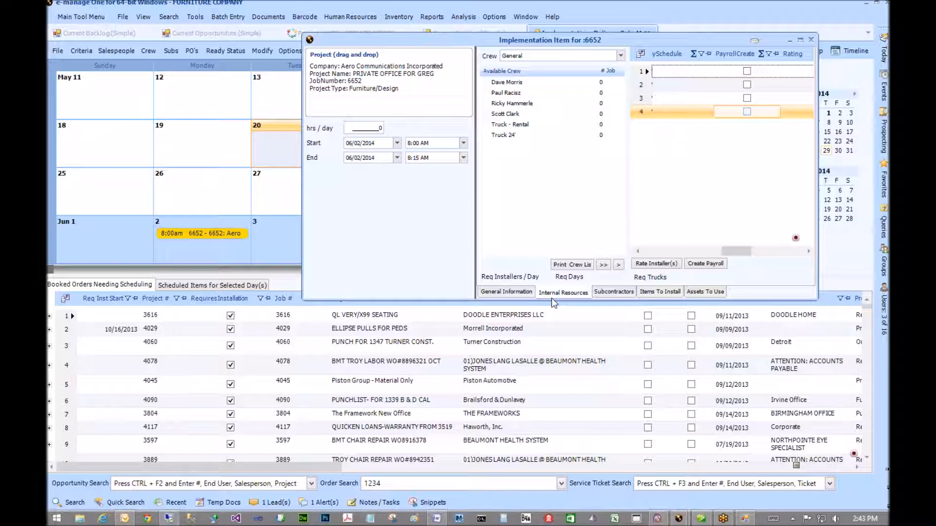
click(142, 317)
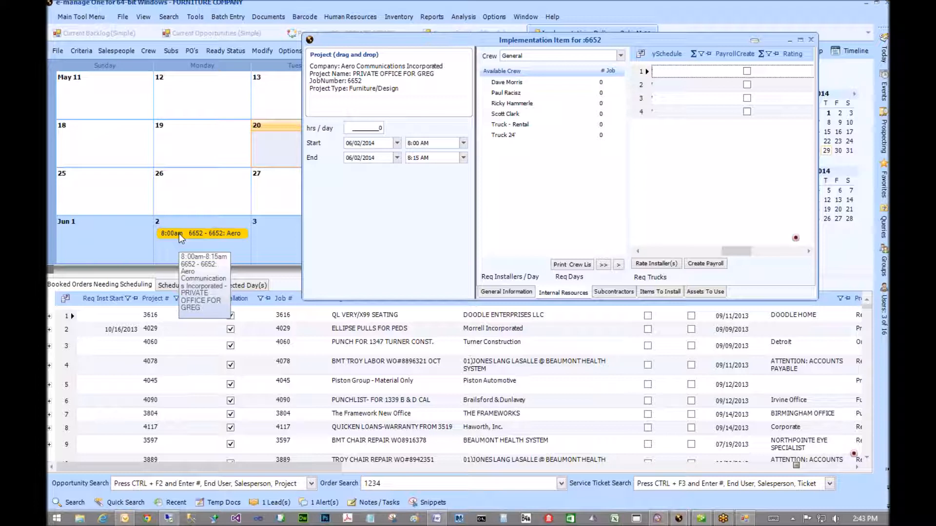
click(625, 292)
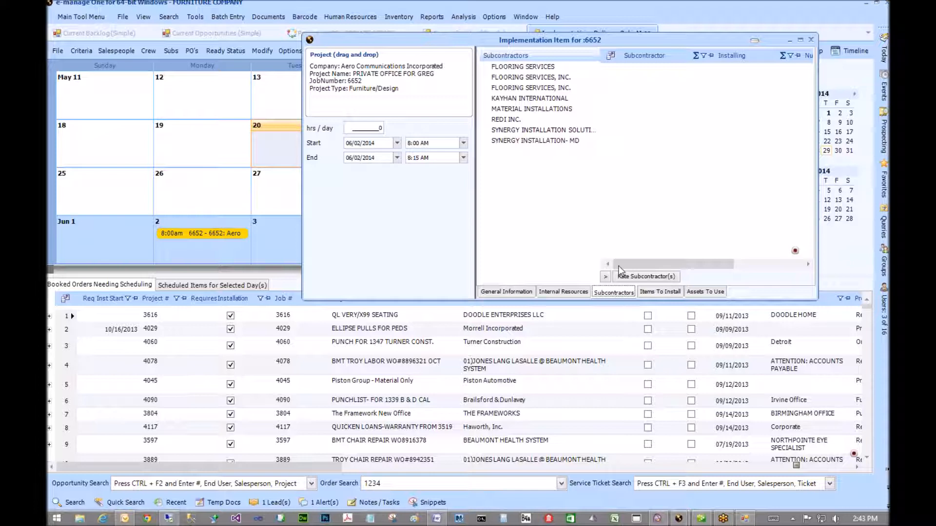
- Select FLOORING SERVICES, INC., then show the Items To Install list starting with SPLT-2616
click(552, 89)
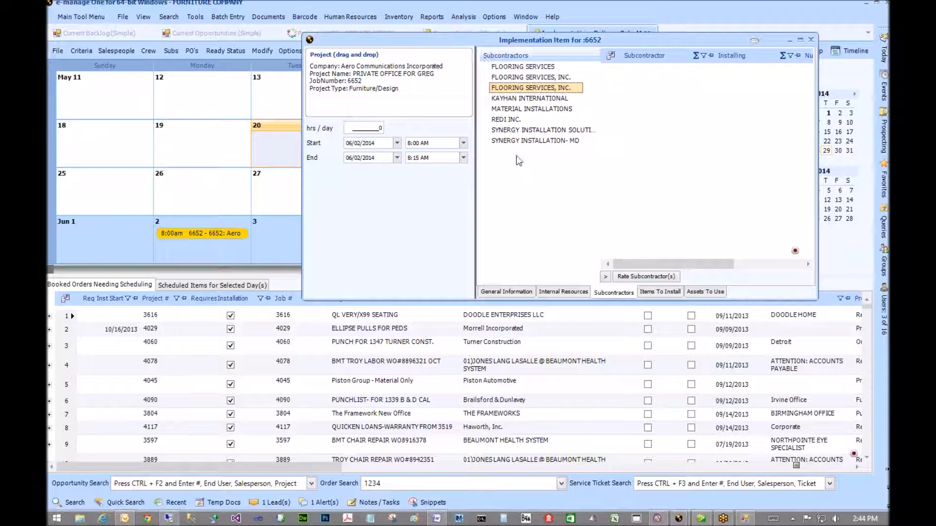
click(662, 292)
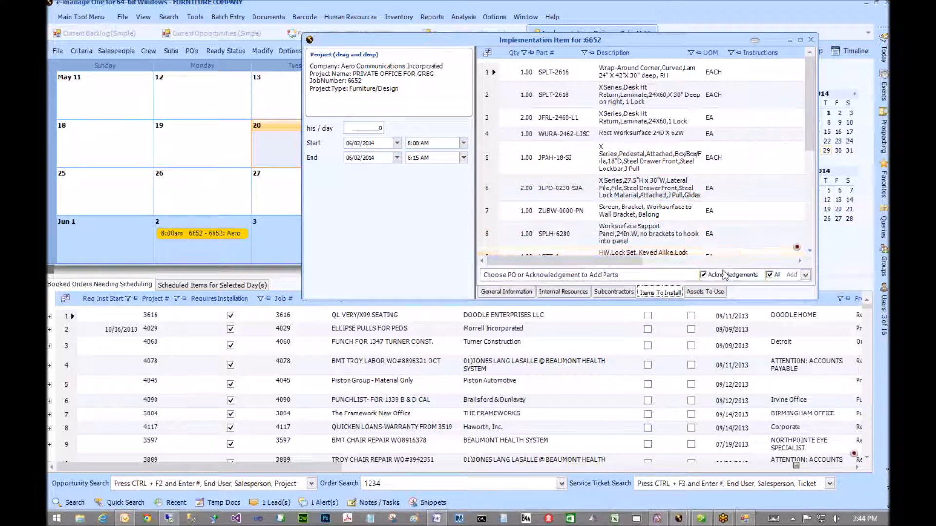
- Review the Items To Install grid and acknowledgement list, then close the item window
drag(809, 134, 804, 211)
scroll(795, 209, up, 4)
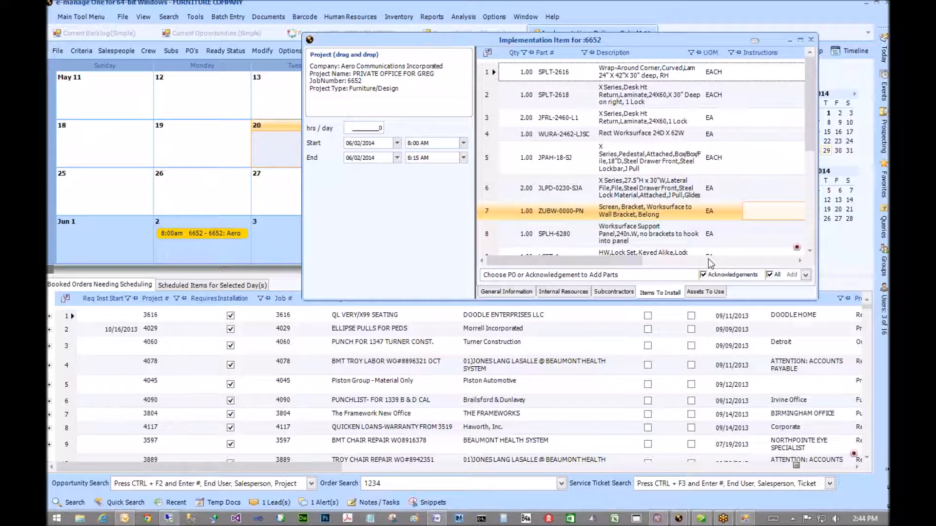
click(806, 275)
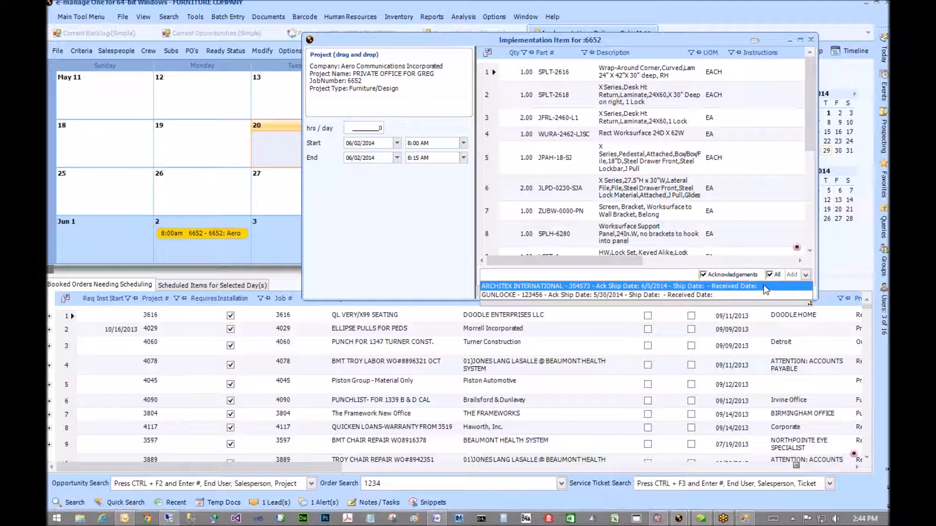
click(685, 286)
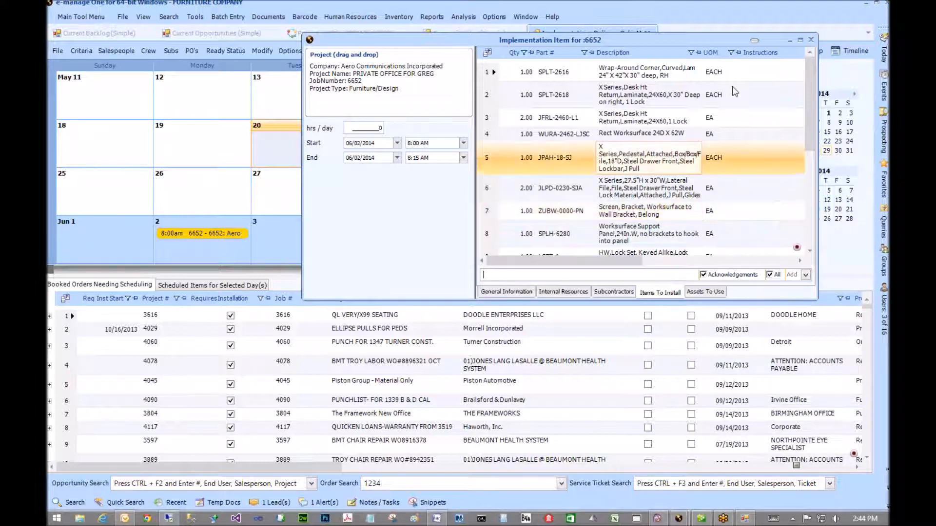
click(732, 86)
drag(616, 263, 757, 263)
drag(543, 276, 550, 187)
click(490, 72)
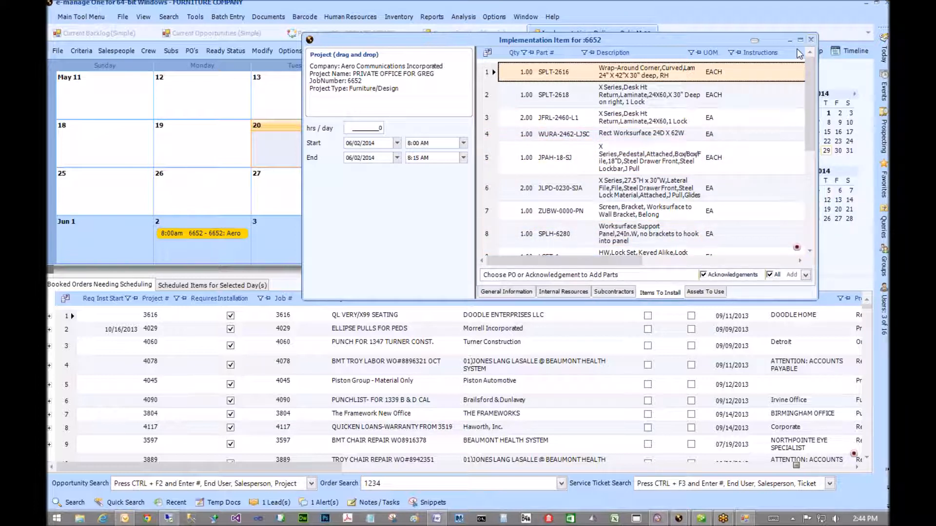
key(Escape)
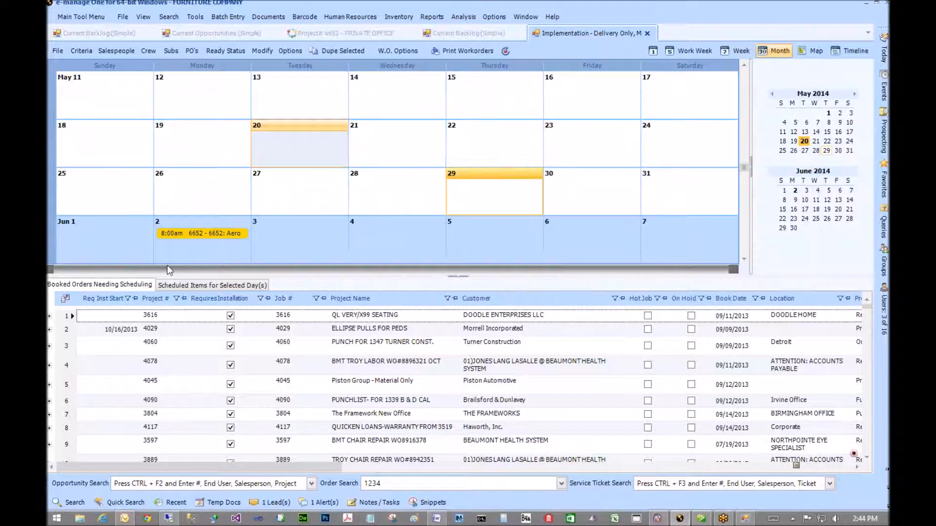
- In W.O. Options, turn off subcontractors, turn on punch list form and map, then print the 6652 work order
click(393, 49)
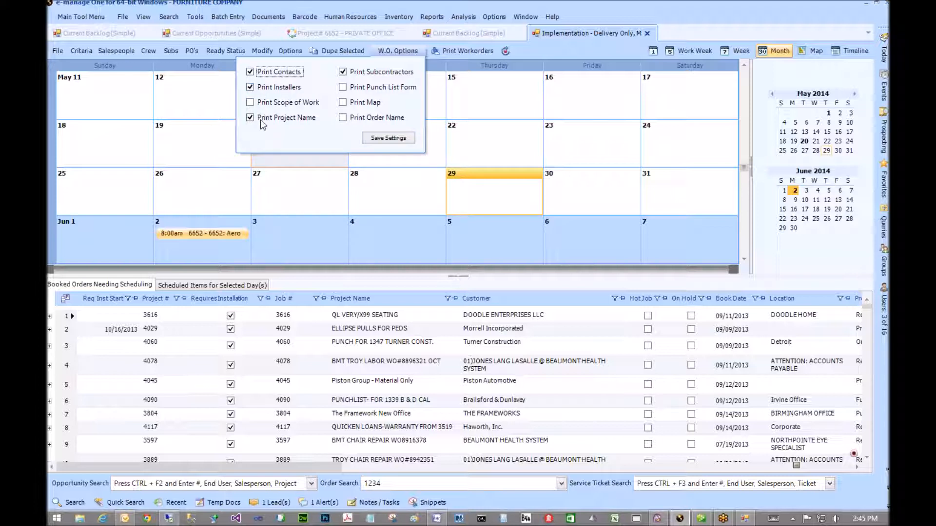
click(344, 72)
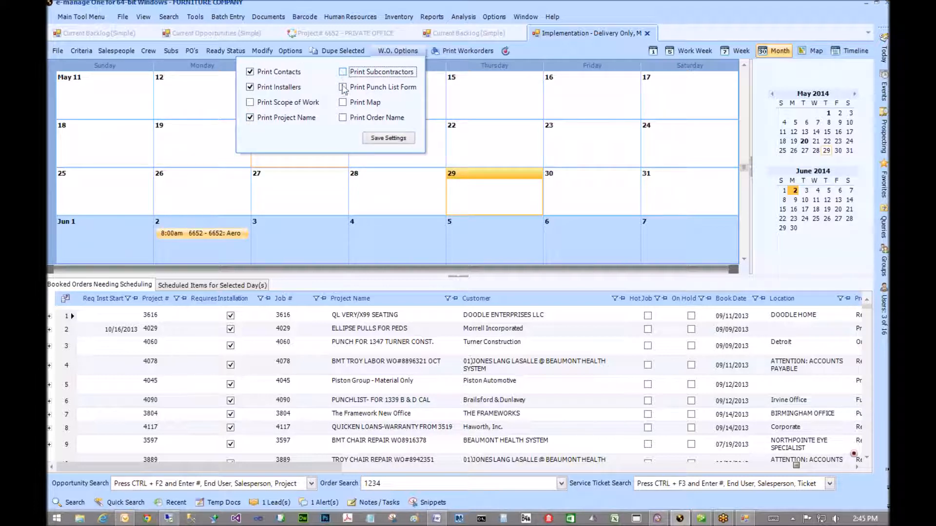
click(343, 87)
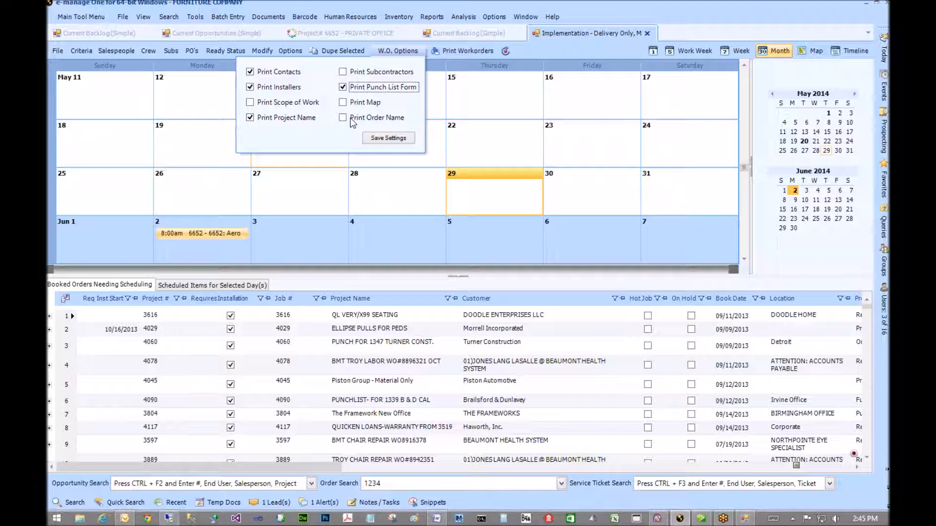
click(343, 103)
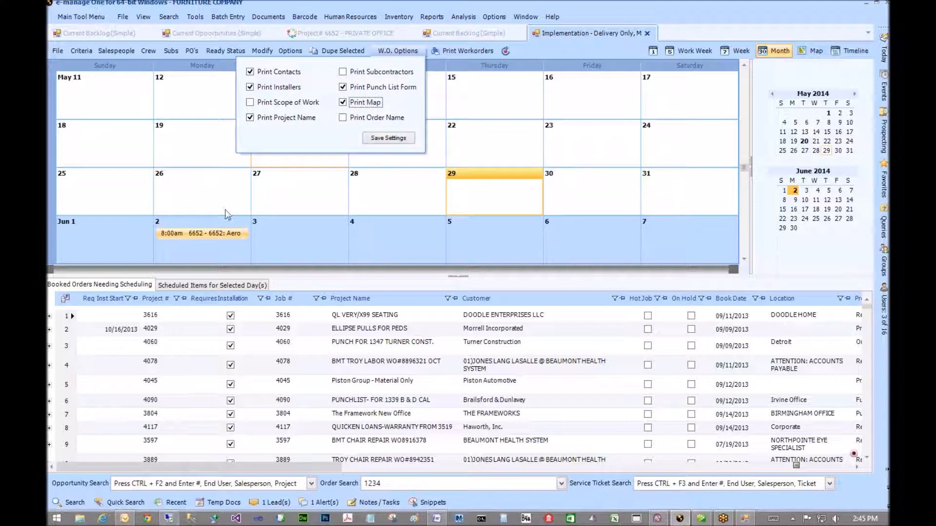
click(258, 202)
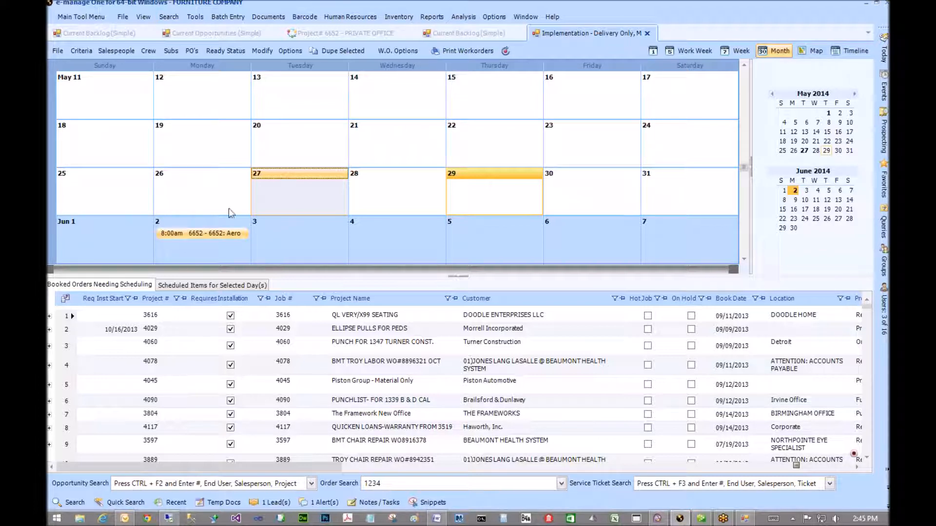
click(450, 51)
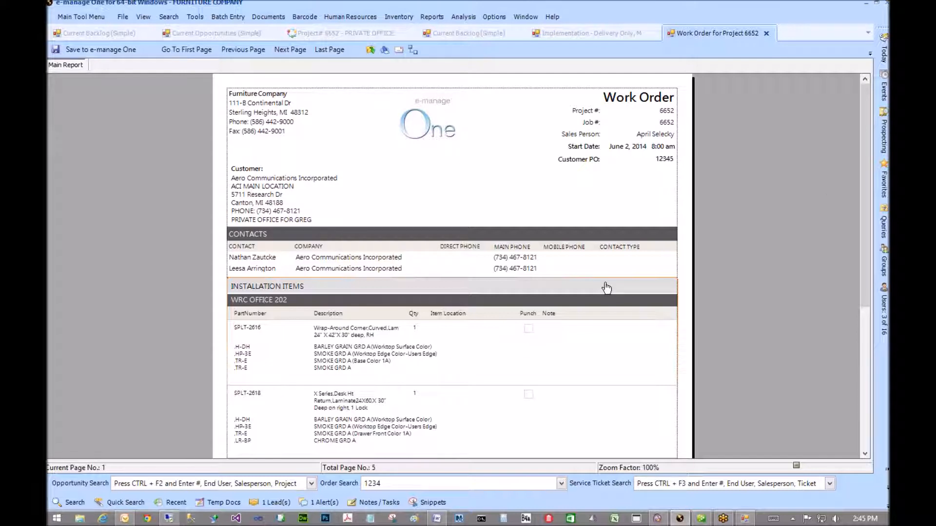
- Page through the 6652 work order's crew time sheet and punch list pages to the page 5 map
drag(865, 177, 843, 314)
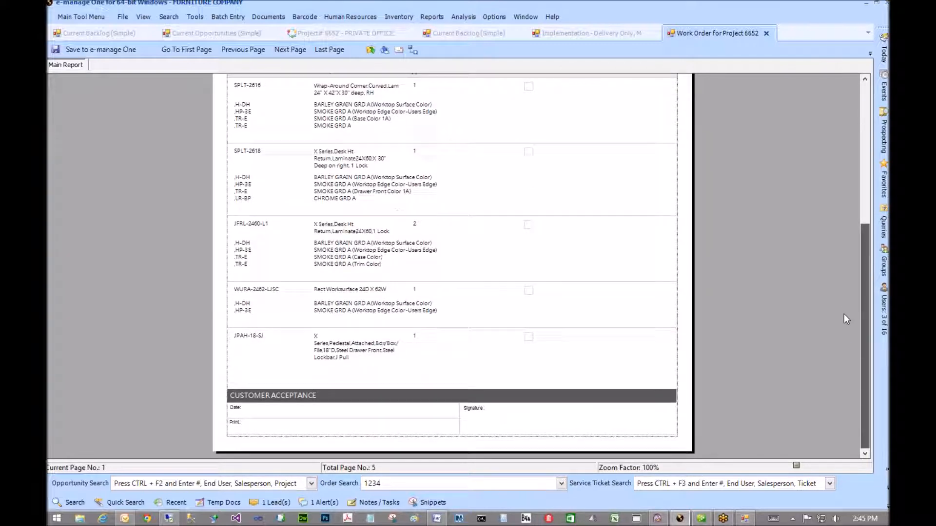
click(287, 50)
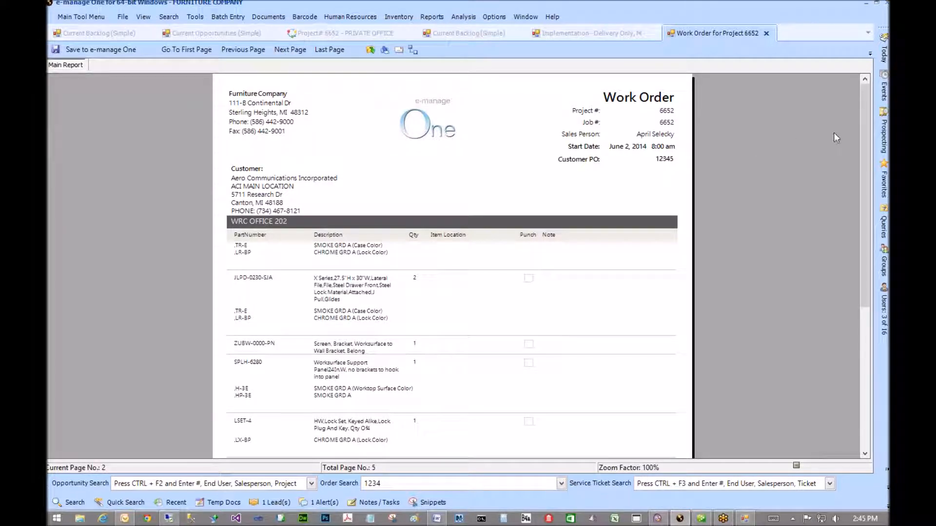
drag(865, 128, 855, 273)
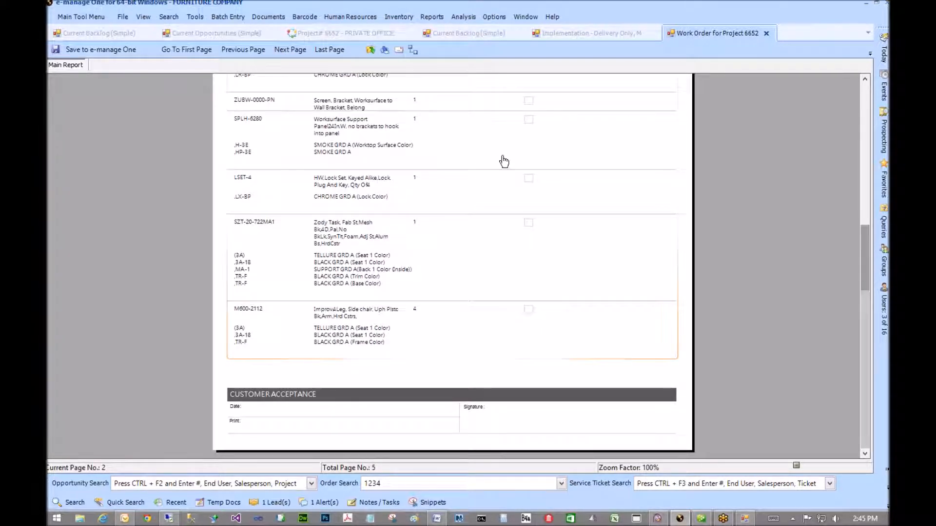
click(283, 50)
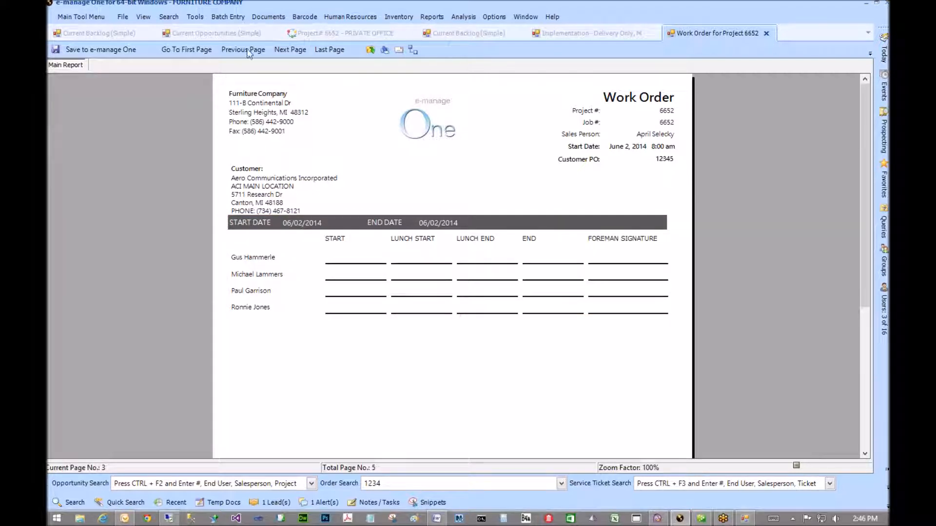
click(288, 50)
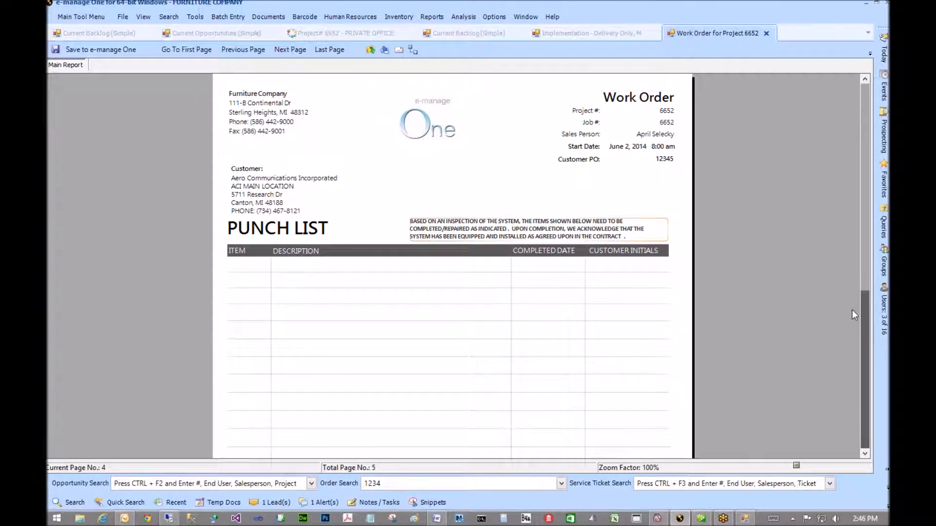
scroll(851, 309, down, 5)
scroll(867, 265, up, 5)
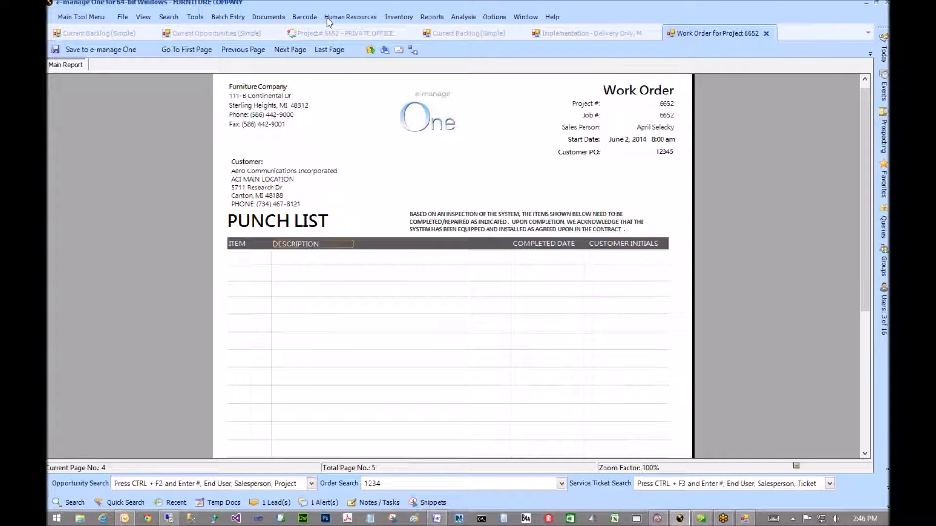
click(291, 49)
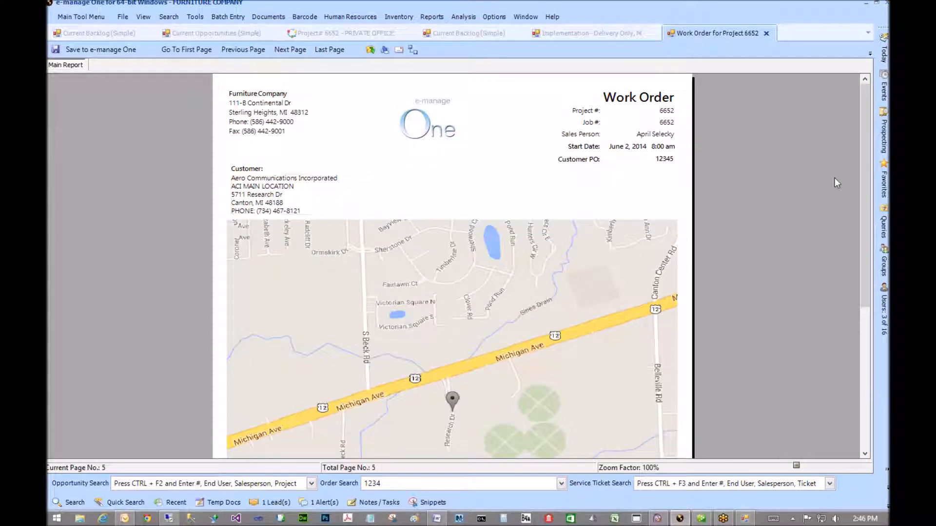
scroll(858, 241, down, 1)
scroll(858, 241, down, 3)
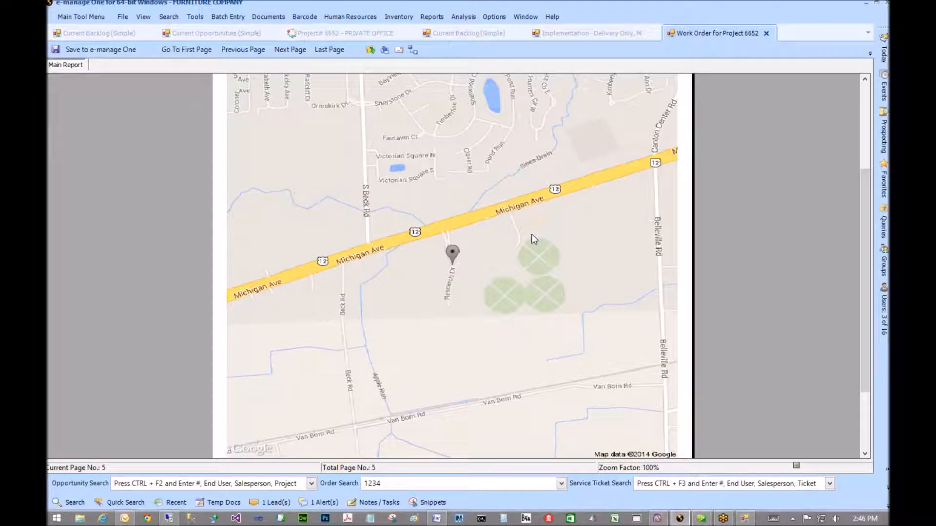
- Close the work order, review its pages again up to the crew time sheet, then close it
click(767, 33)
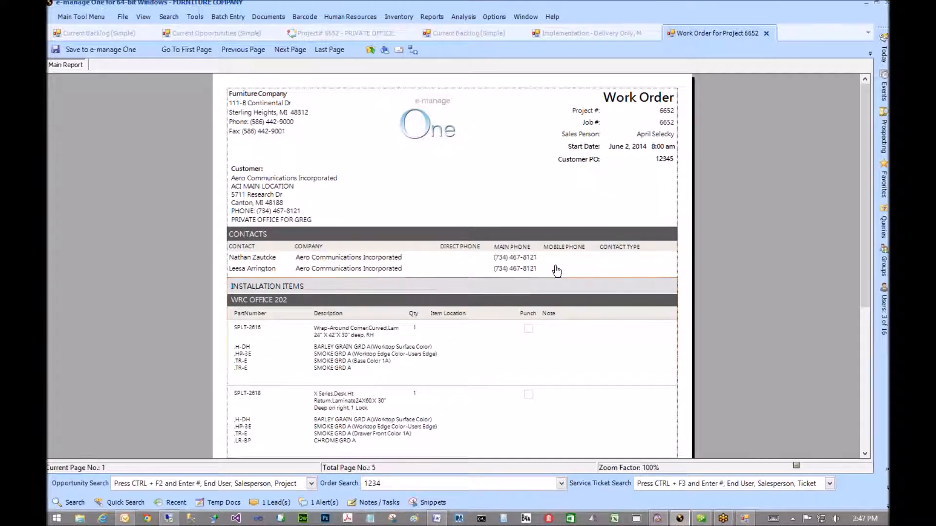
scroll(707, 260, down, 3)
scroll(706, 258, down, 2)
scroll(706, 259, up, 5)
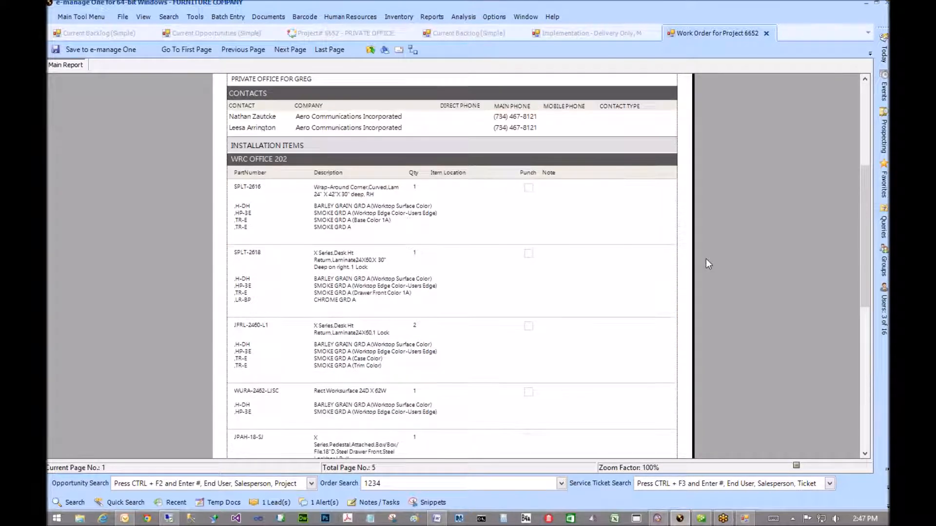
click(295, 50)
click(294, 51)
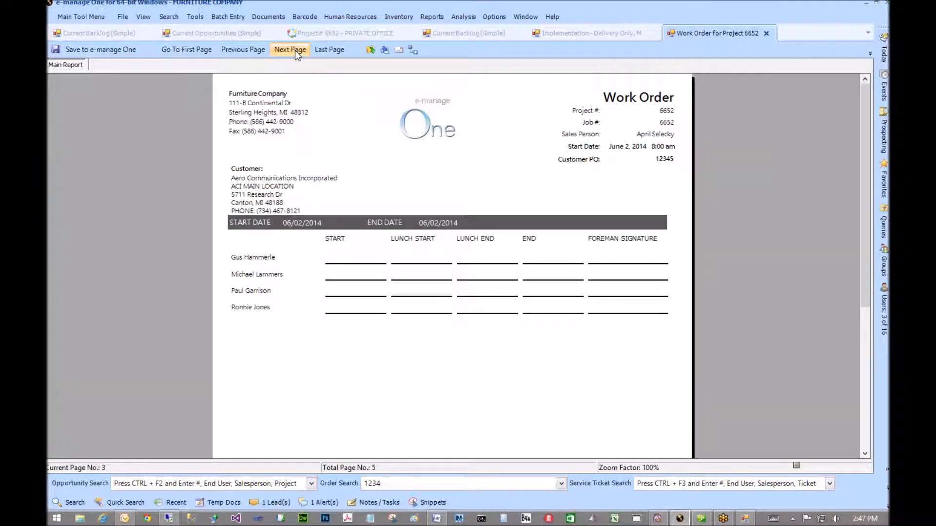
click(252, 52)
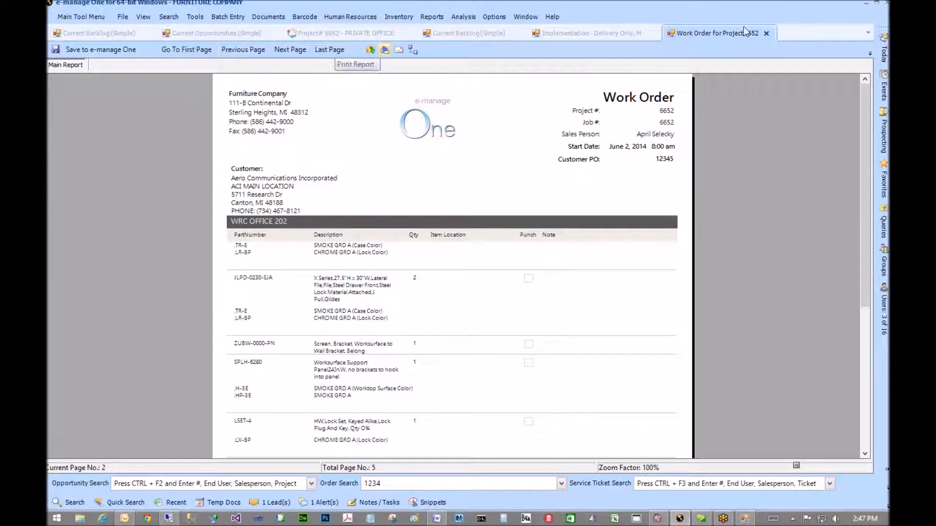
click(766, 34)
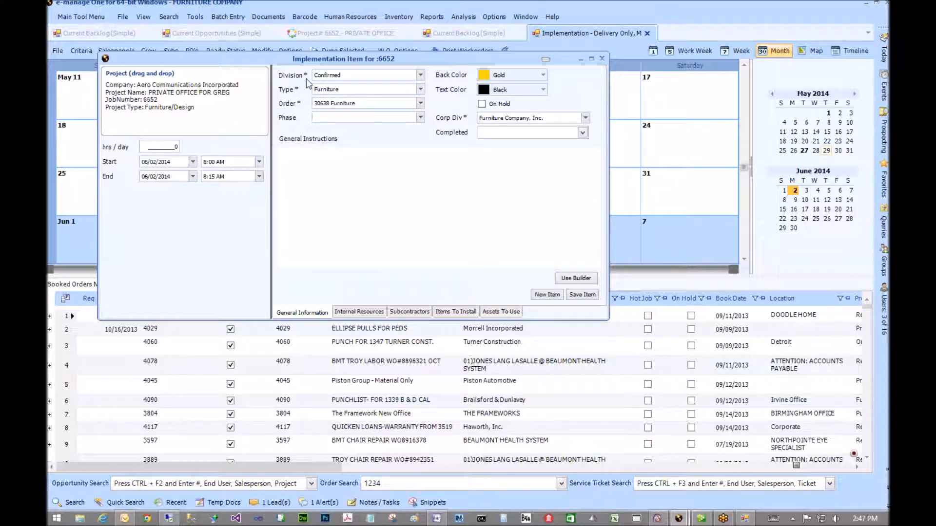
- Close the implementation item details and enable Print Scope of Work in the W.O. options
click(339, 194)
click(603, 59)
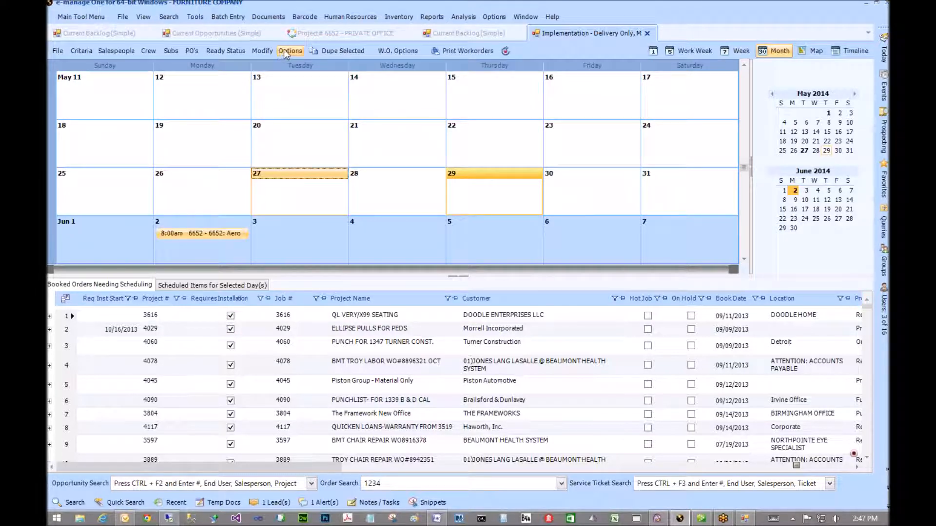
click(398, 51)
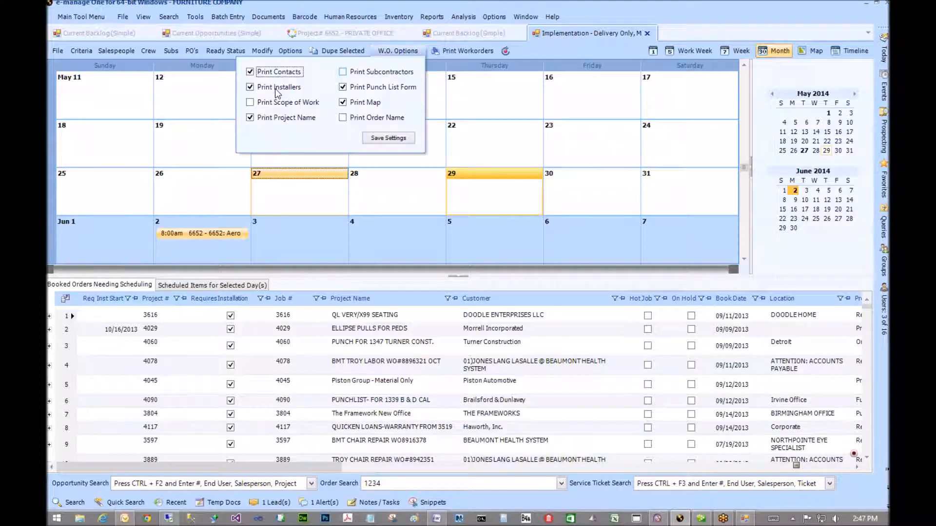
click(250, 103)
click(215, 189)
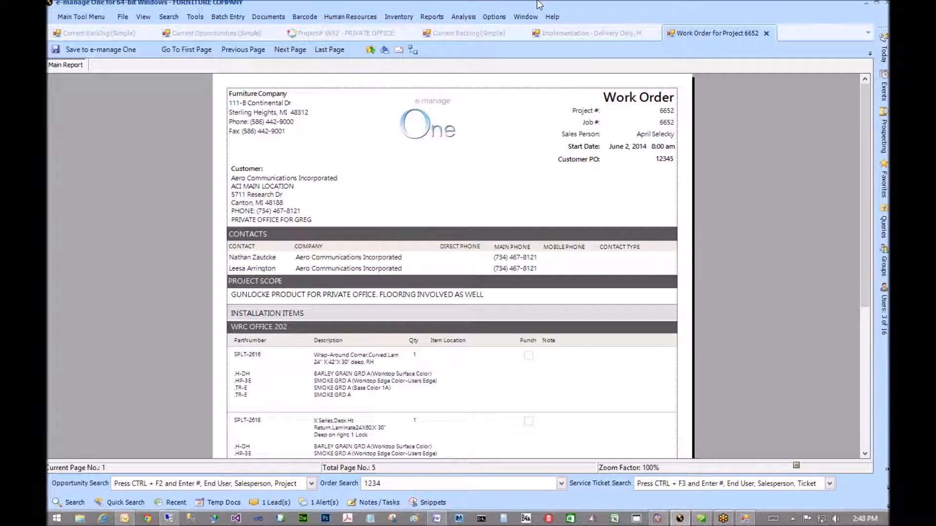
- Close the Work Order for Project 6652 tab to return to the Implementation calendar
click(767, 34)
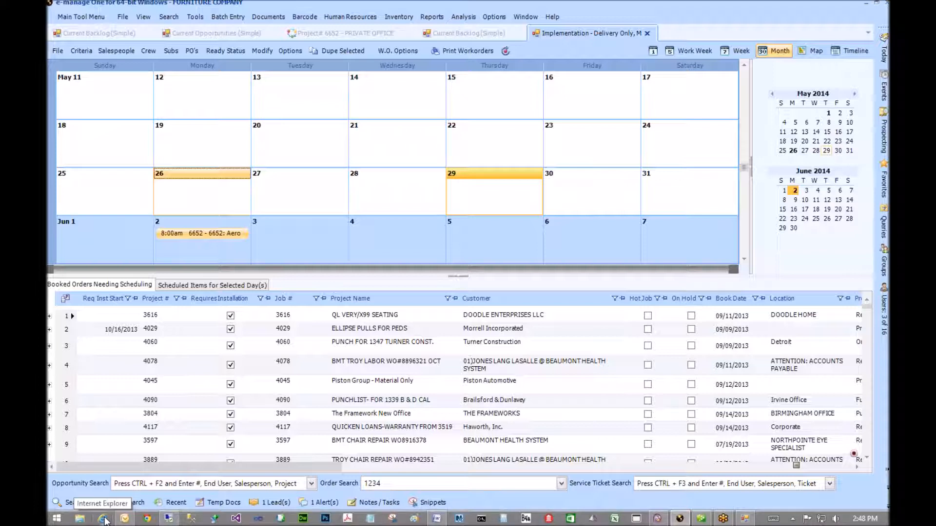
- In Chrome, go to the emanage.dyndns.biz:15512/emobile745 portal address
click(147, 516)
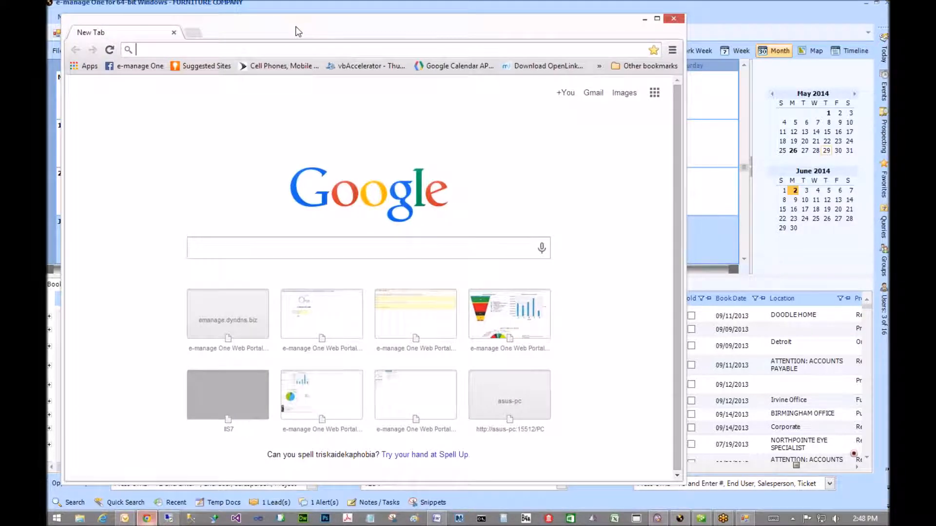
text(EMANAGE.dyndns.biz:15512/pc)
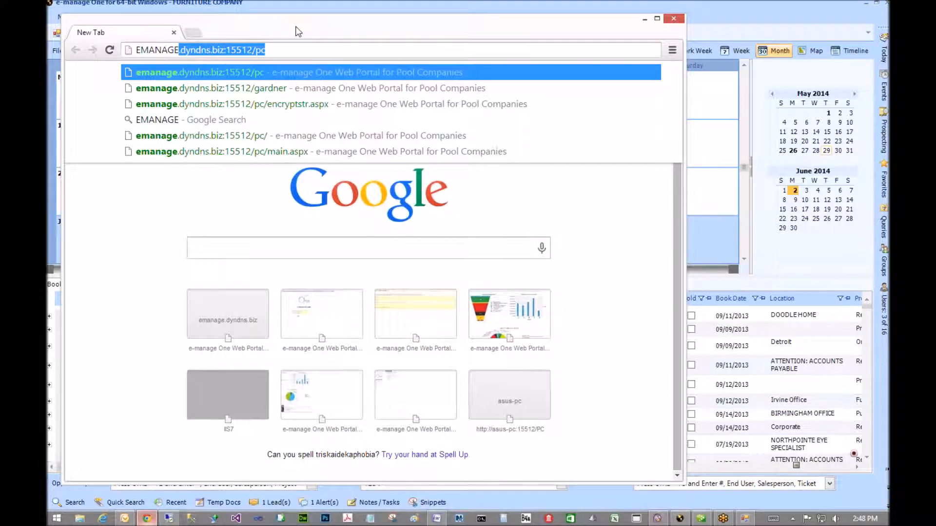
key(Right)
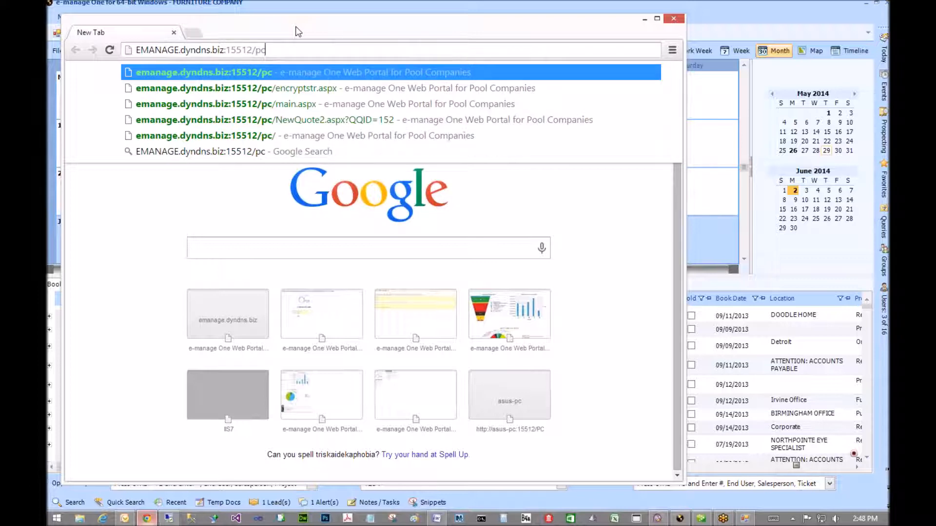
key(BackSpace)
key(BackSpace)
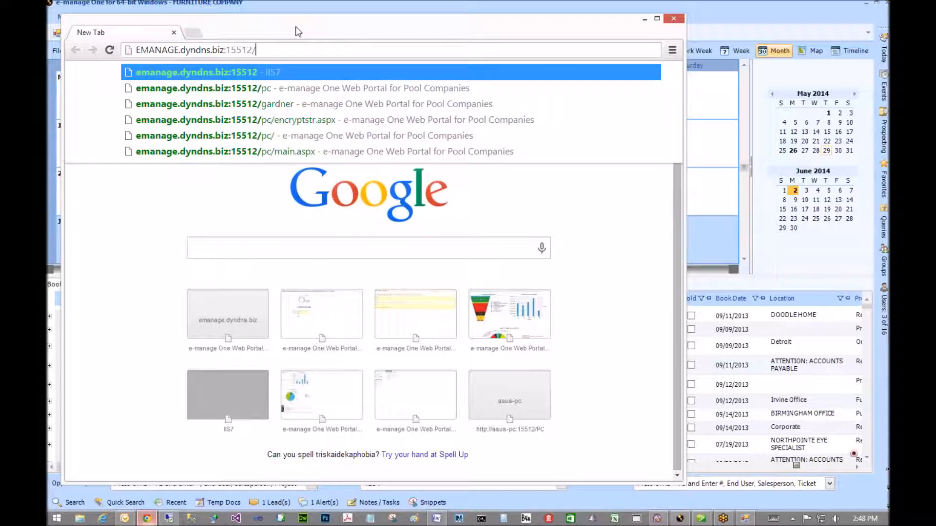
text(emobile.745.)
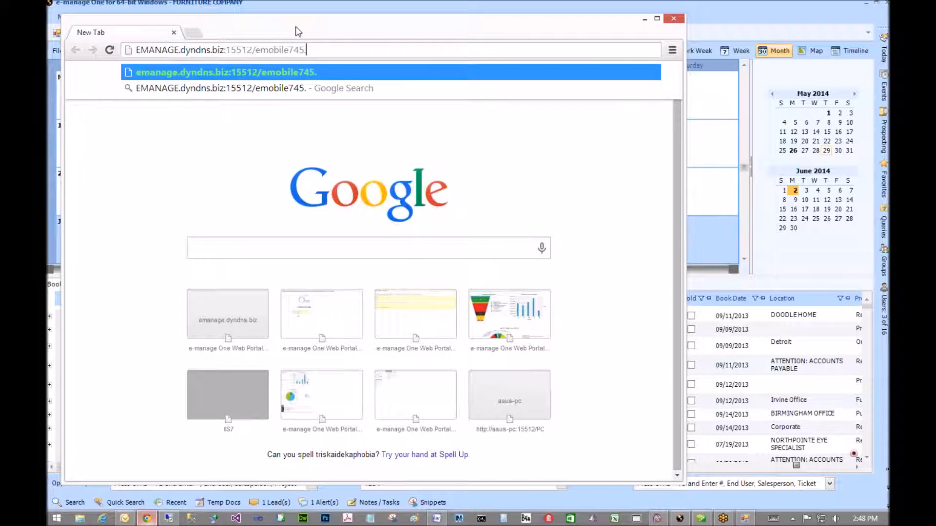
key(BackSpace)
key(Return)
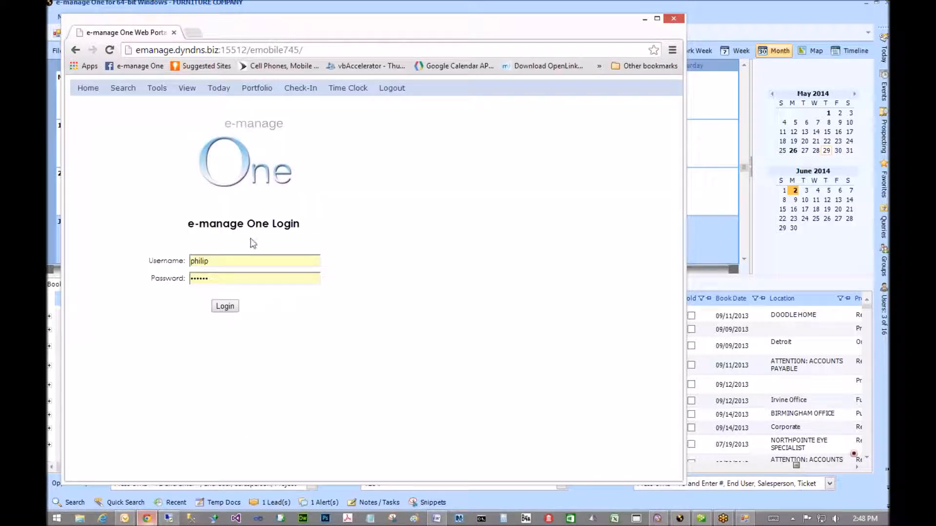
- Log in to the web portal and start a New Daily Time Sheet with no project or ticket
click(225, 307)
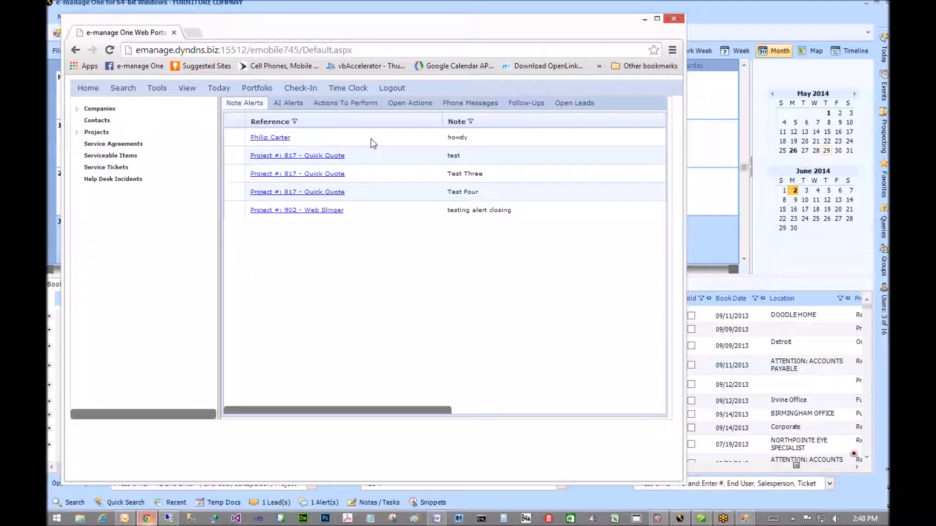
click(352, 89)
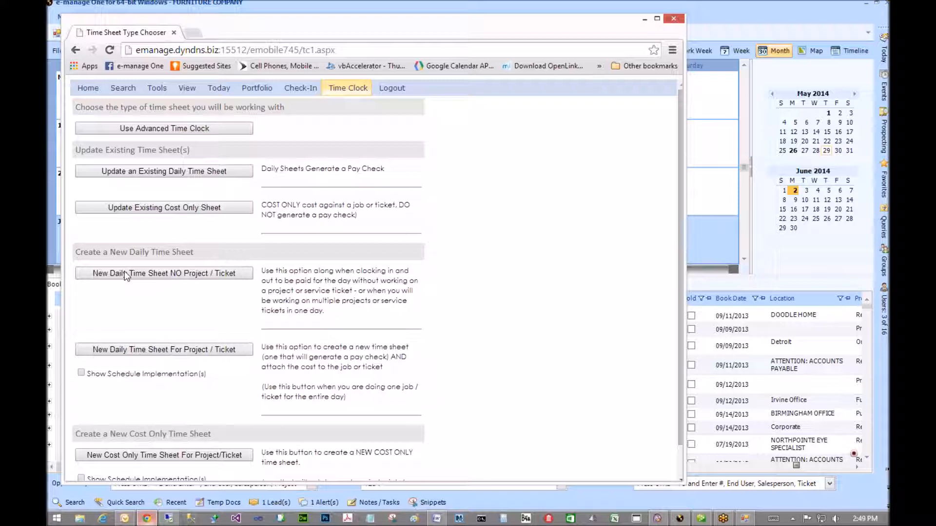
click(124, 271)
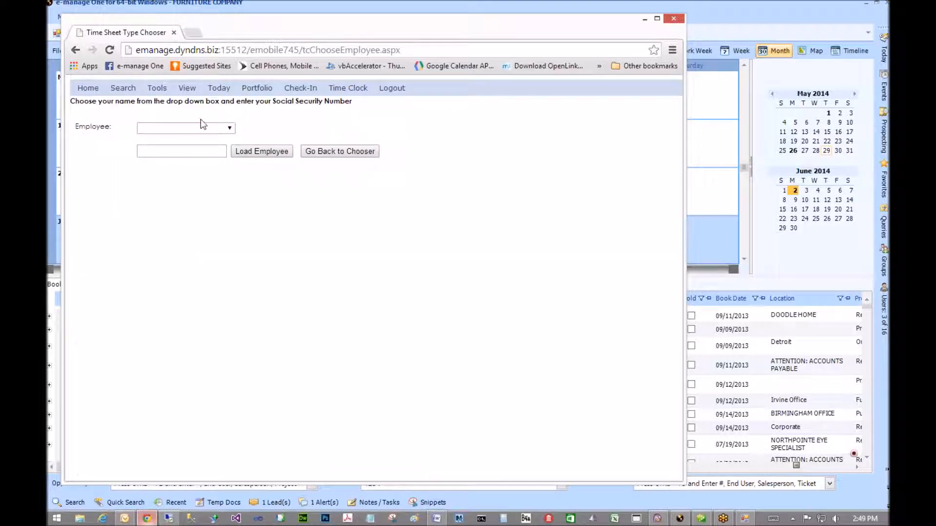
- Choose the employee, enter their SS number, and load their time sheet
click(209, 131)
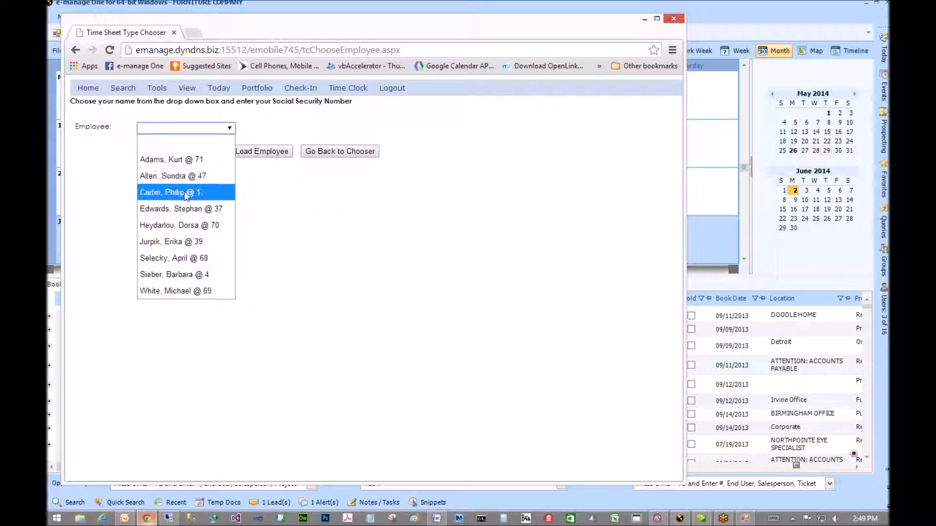
click(187, 193)
click(163, 152)
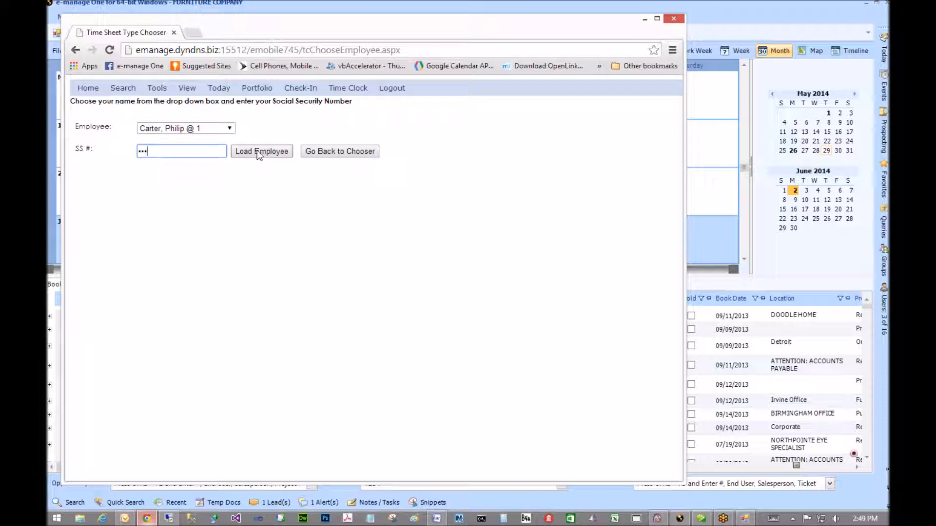
click(256, 150)
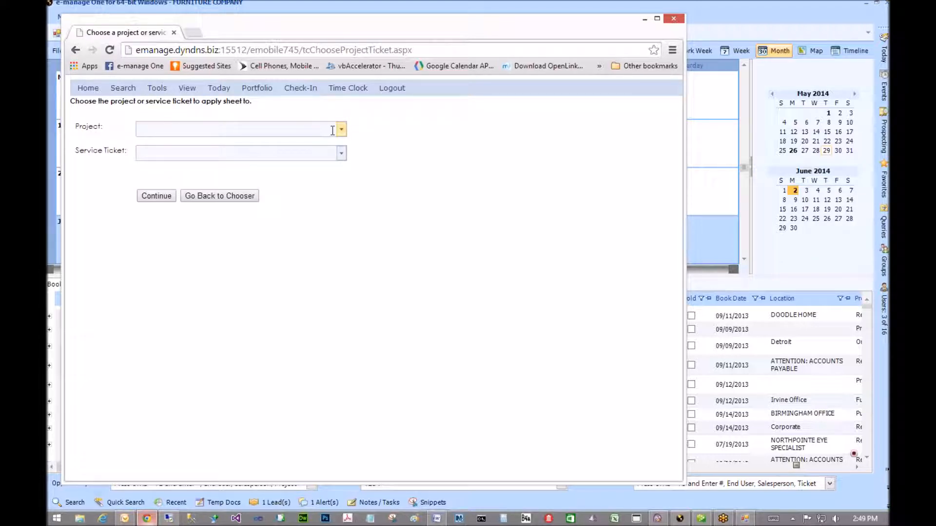
- Select McGuire's as the project and continue to the Clock In/Out page
click(342, 130)
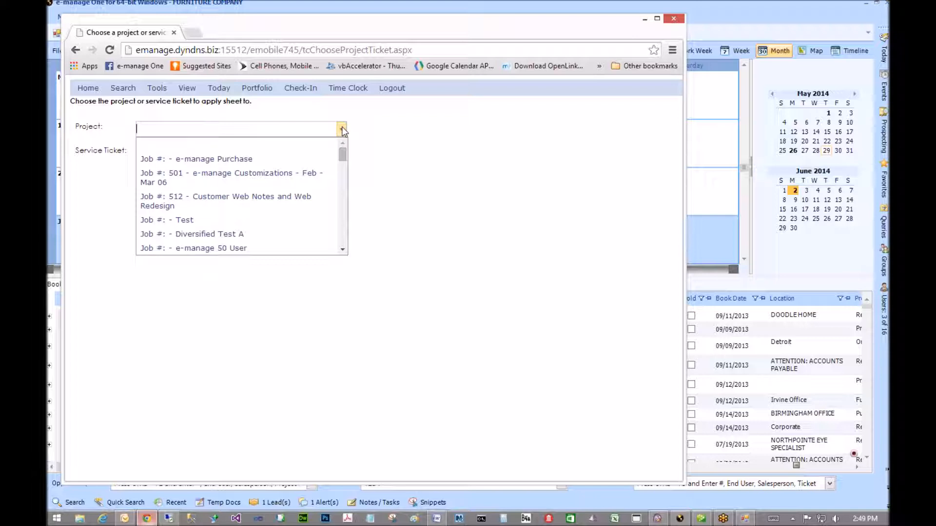
scroll(324, 189, down, 5)
scroll(325, 188, up, 2)
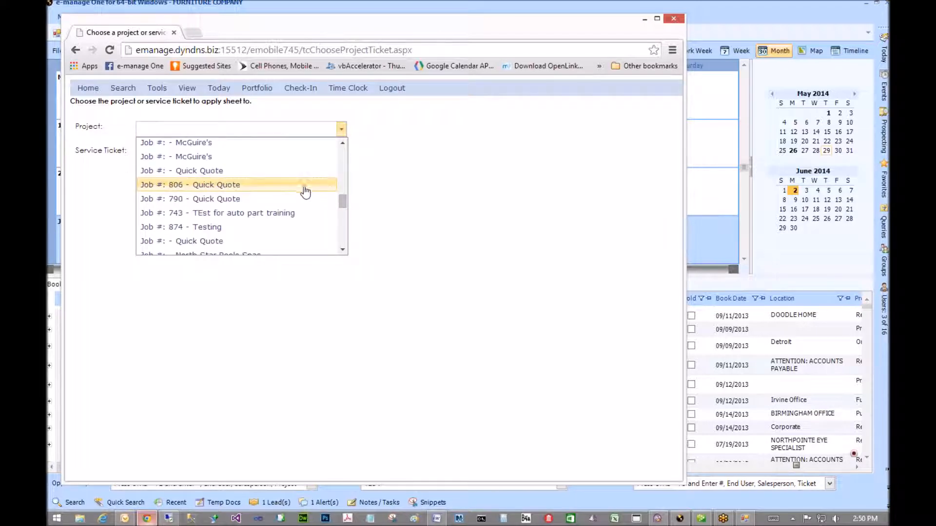
click(273, 156)
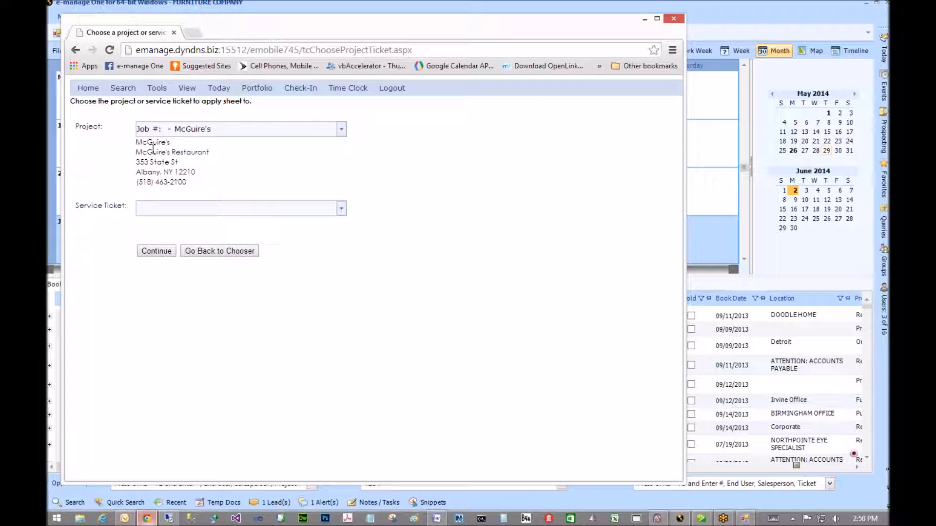
click(154, 254)
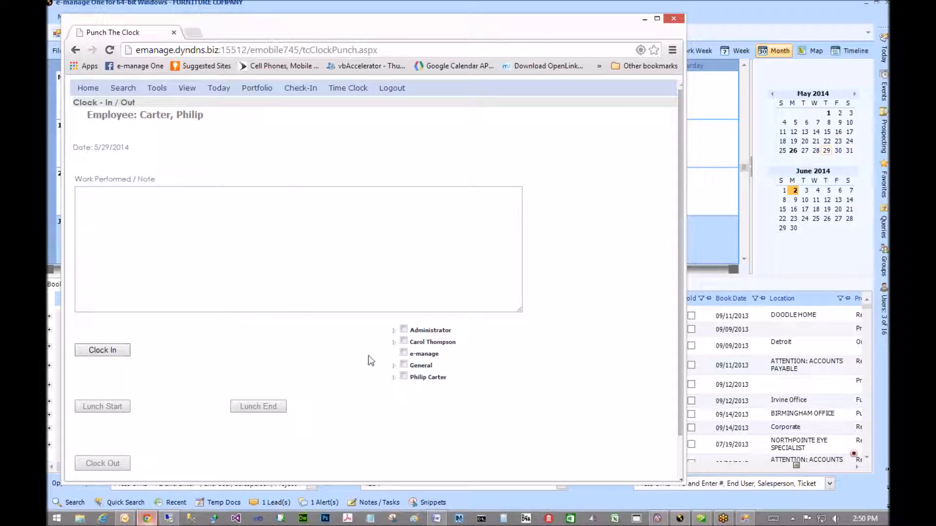
- Check two crew members under the employee's node plus the whole General group for the clock-in
click(394, 377)
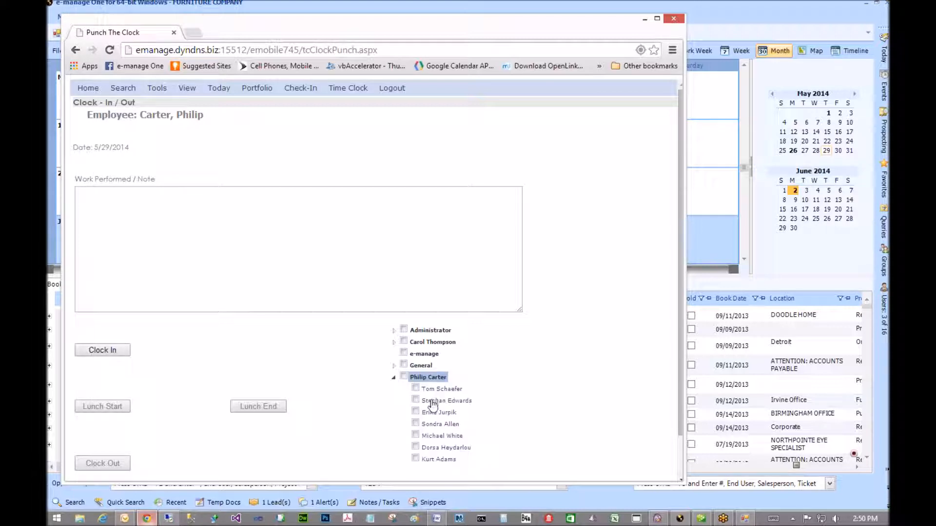
click(415, 400)
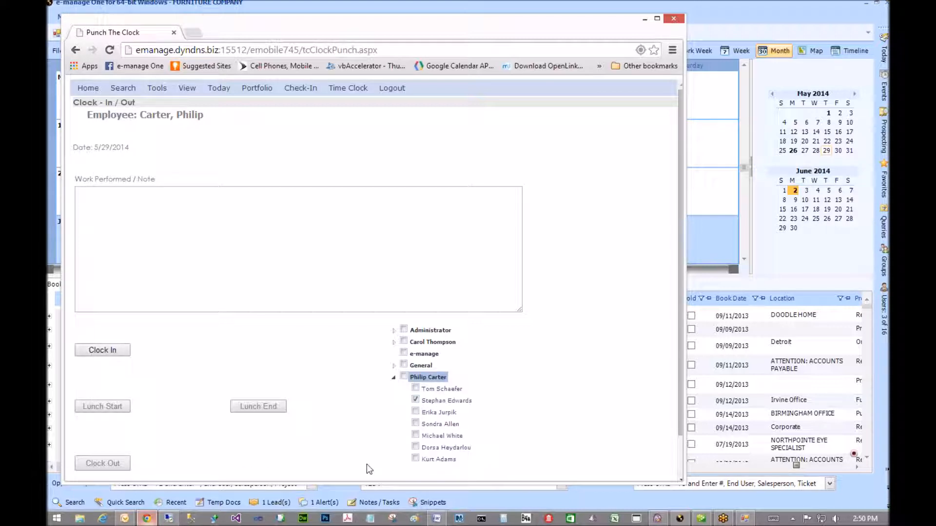
click(415, 459)
click(394, 366)
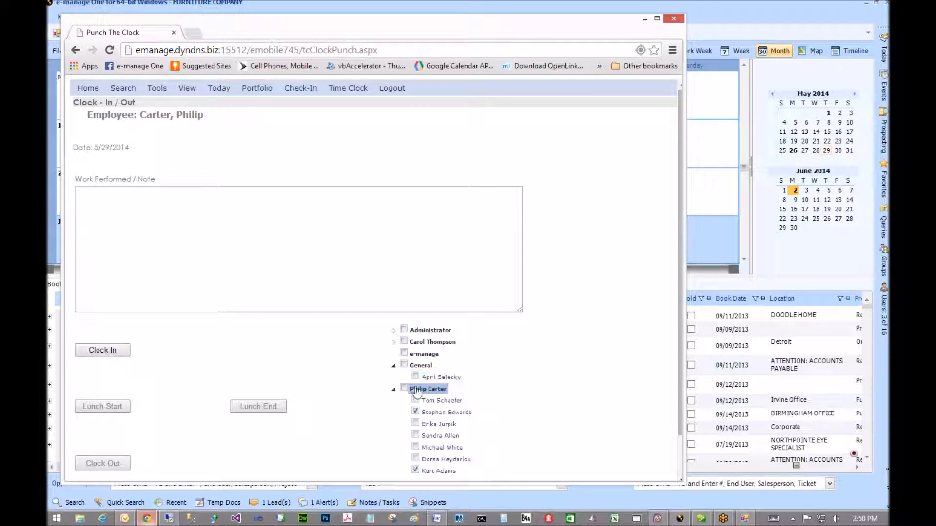
click(415, 376)
click(185, 263)
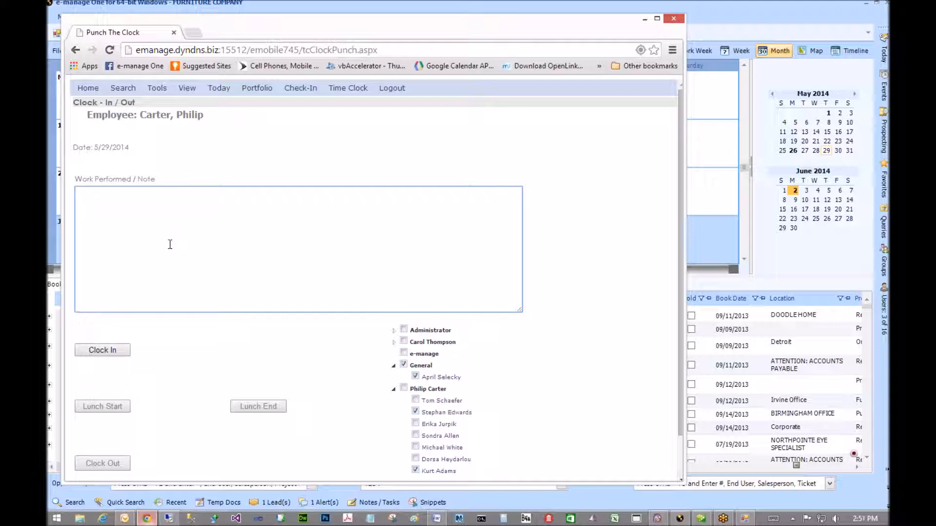
click(292, 88)
- In Process Time Sheets From Install Calendar, search install dates 06/02/2014 to 06/03/2014
click(679, 6)
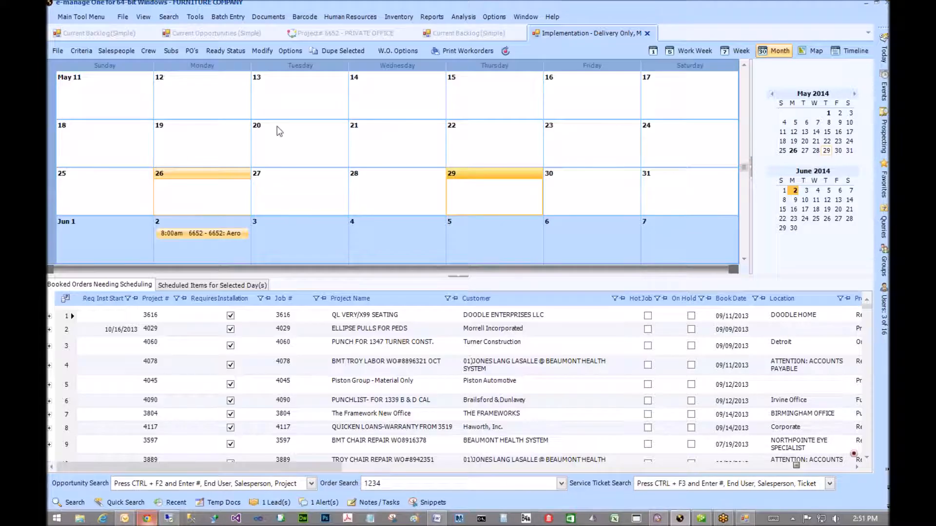
click(346, 18)
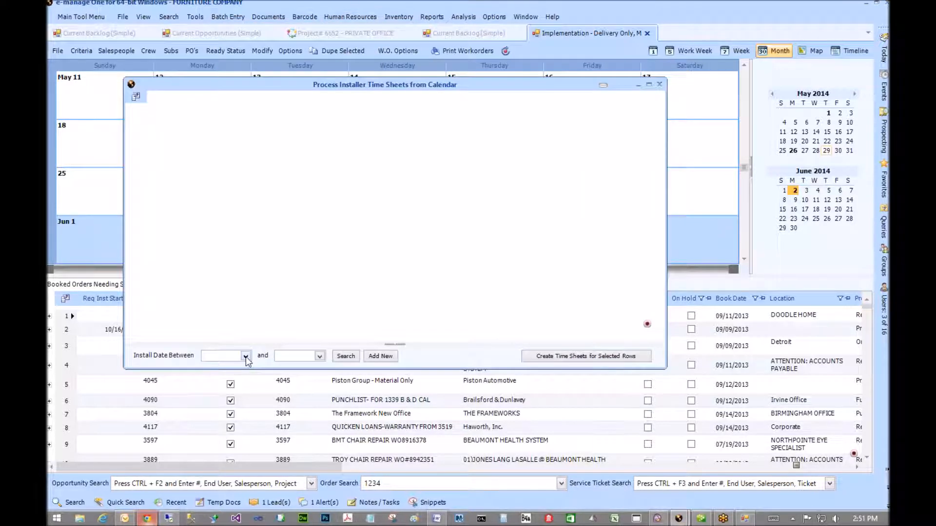
click(246, 357)
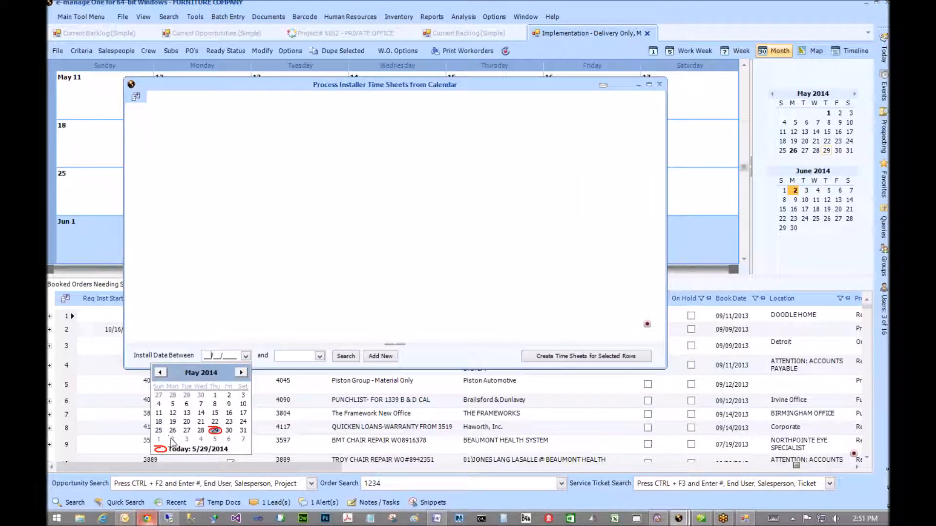
click(173, 440)
click(318, 356)
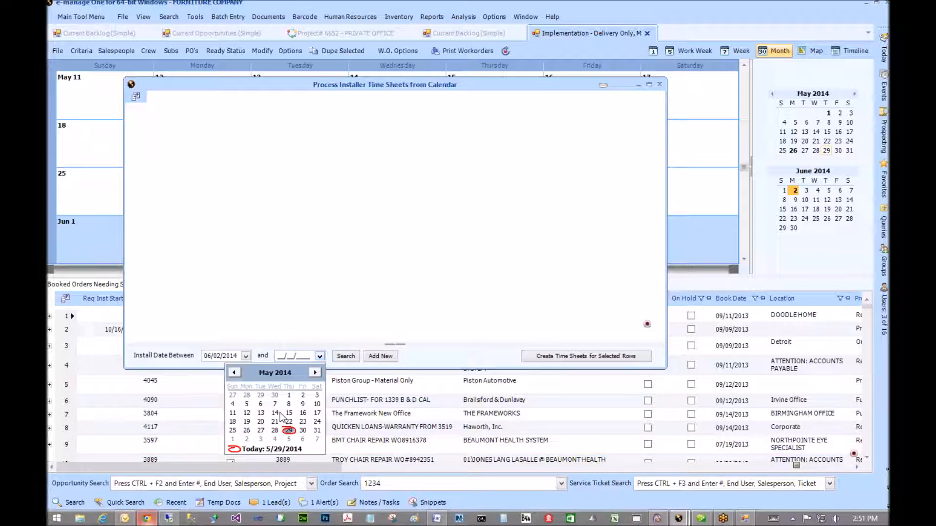
click(260, 440)
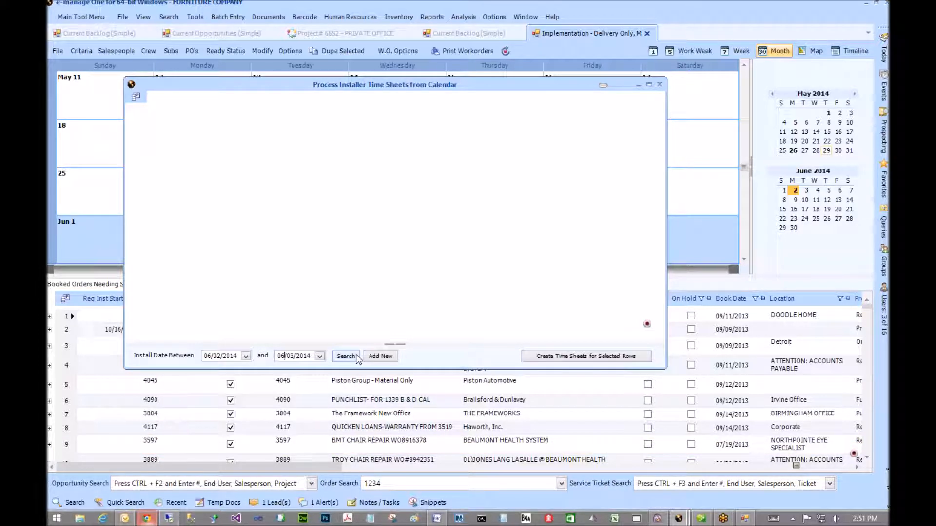
click(347, 356)
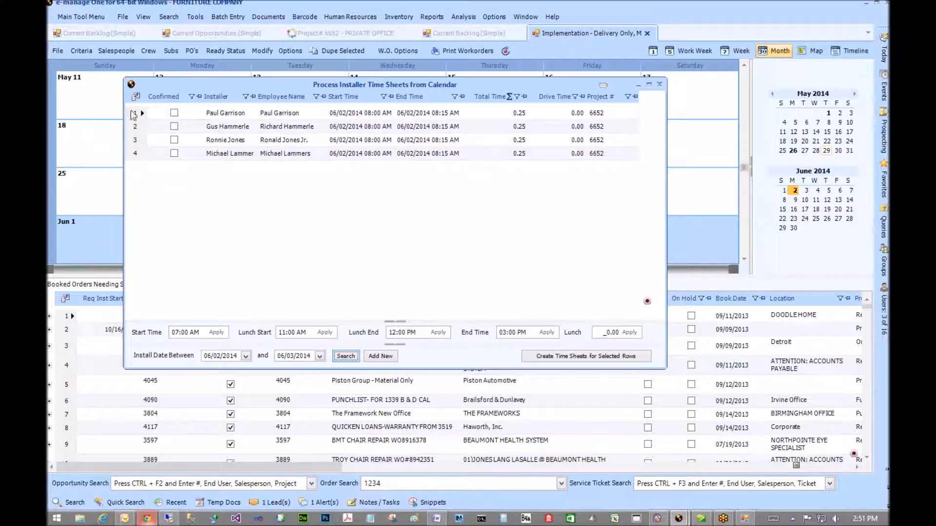
- Set the end time of all four installer rows to 04:00 PM and confirm
drag(129, 114, 128, 163)
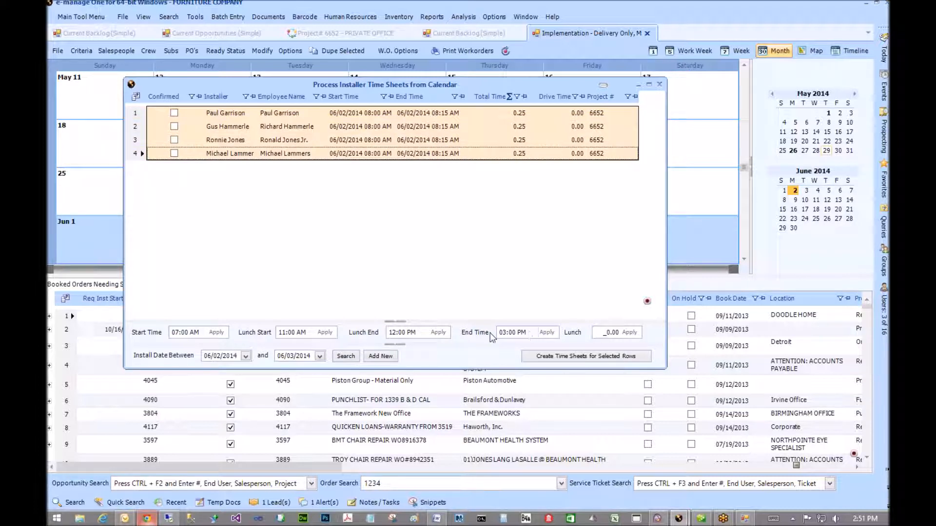
click(505, 333)
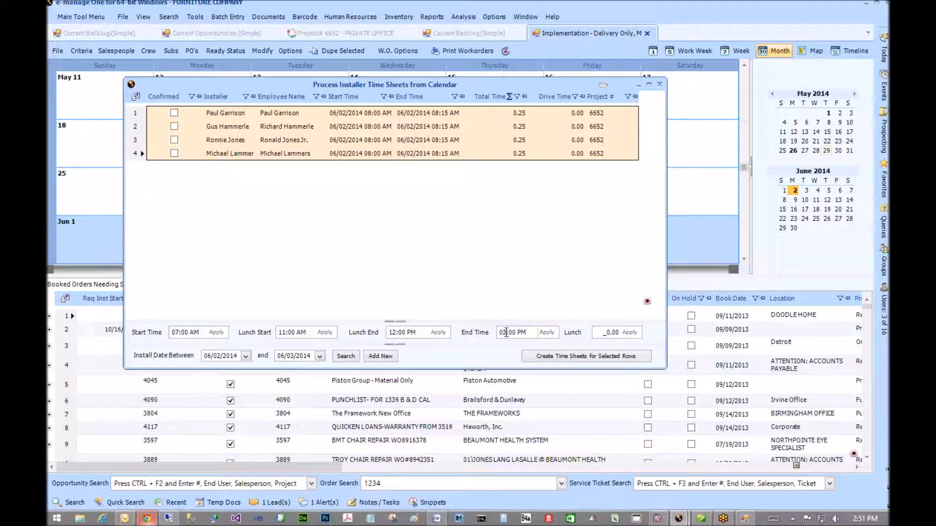
text(4)
click(548, 332)
click(514, 295)
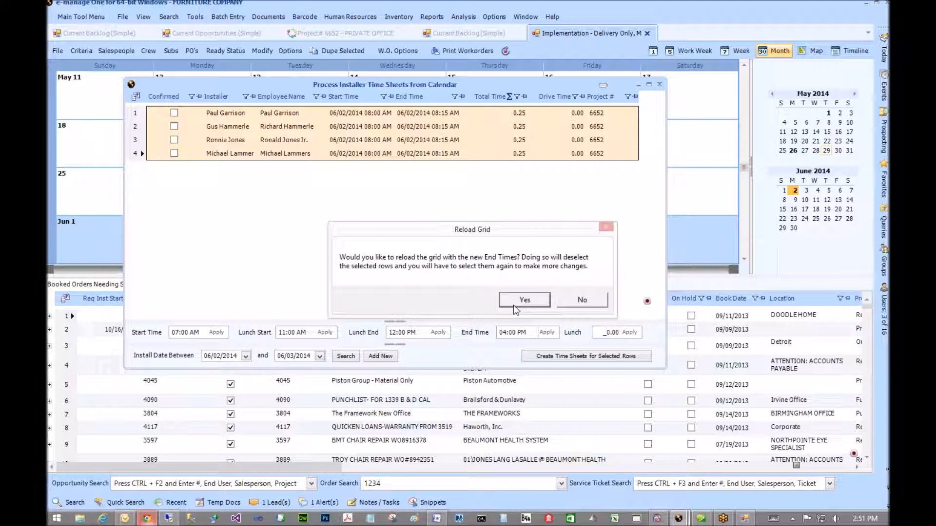
click(520, 300)
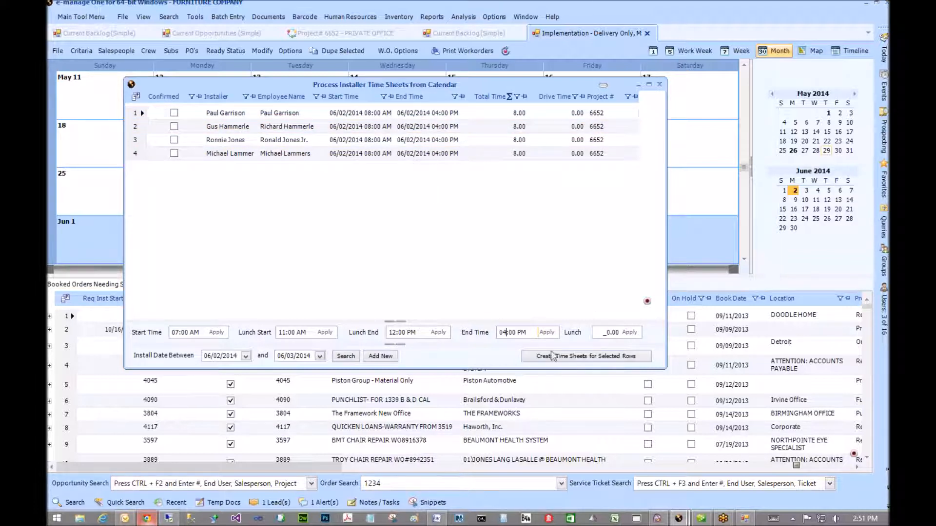
- Reselect the four rows, create their time sheets, and close the window
click(136, 170)
shift+click(136, 153)
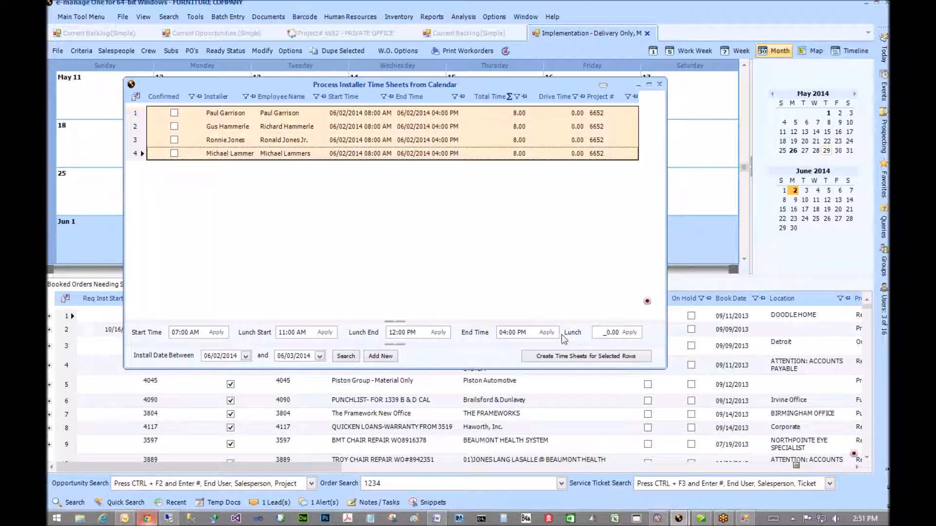
click(563, 357)
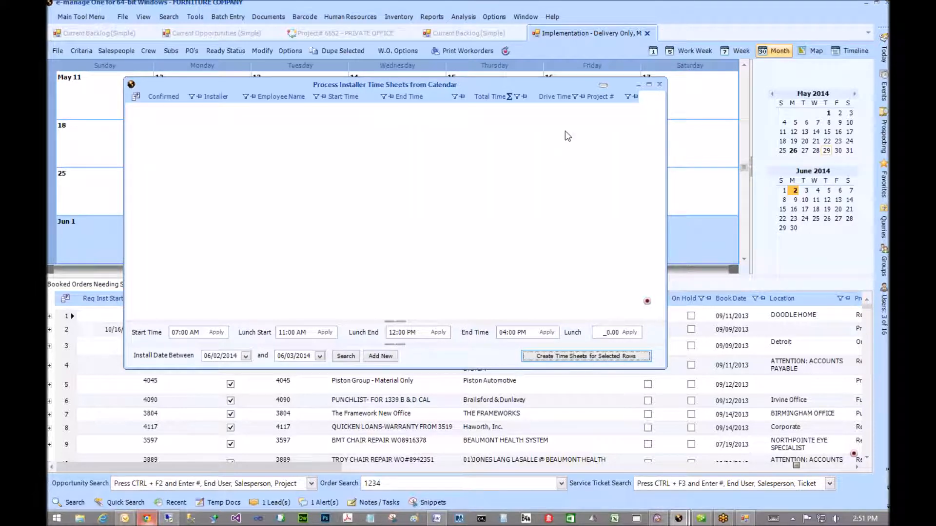
click(659, 85)
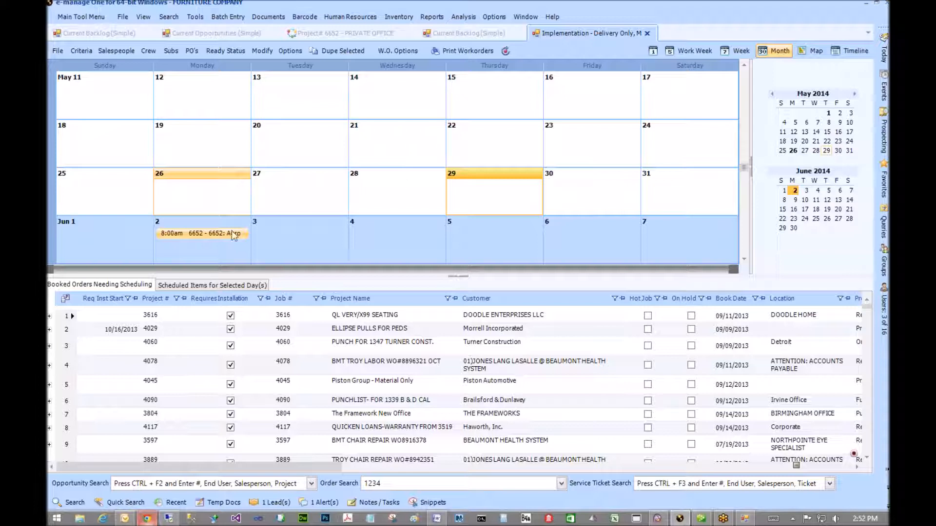
- Open job 6652's Final Profit and Loss from its June 2 appointment
double_click(193, 234)
right_click(193, 233)
mouse_move(166, 307)
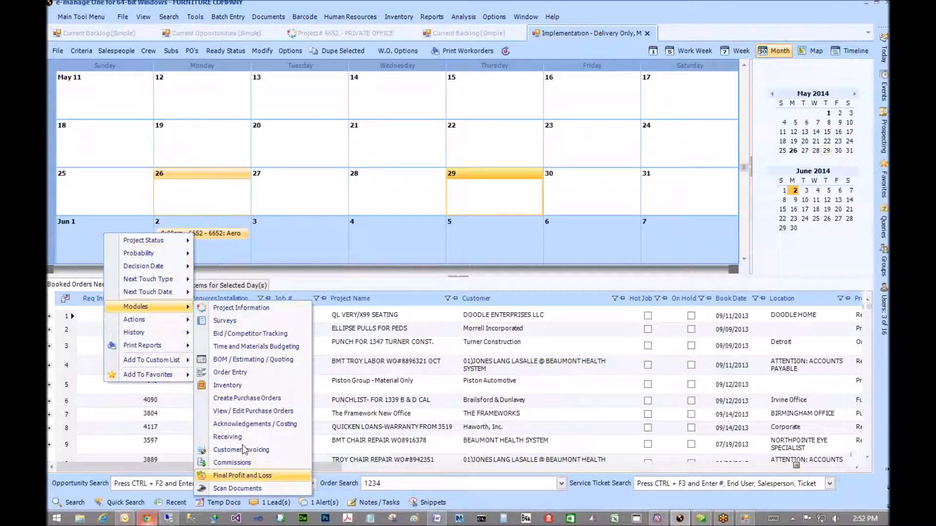
click(254, 424)
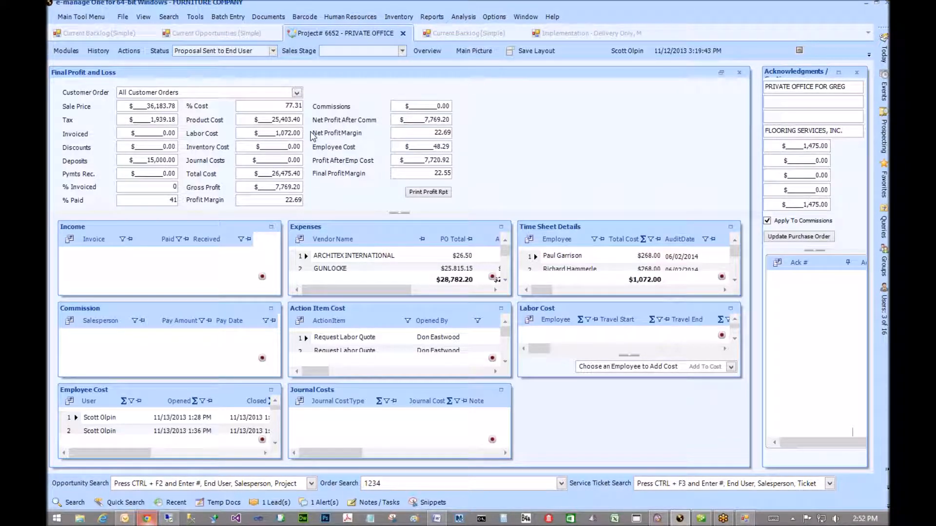
- Check the $1,072.00 labor cost and enlarge the Labor Cost details into the main area
click(251, 134)
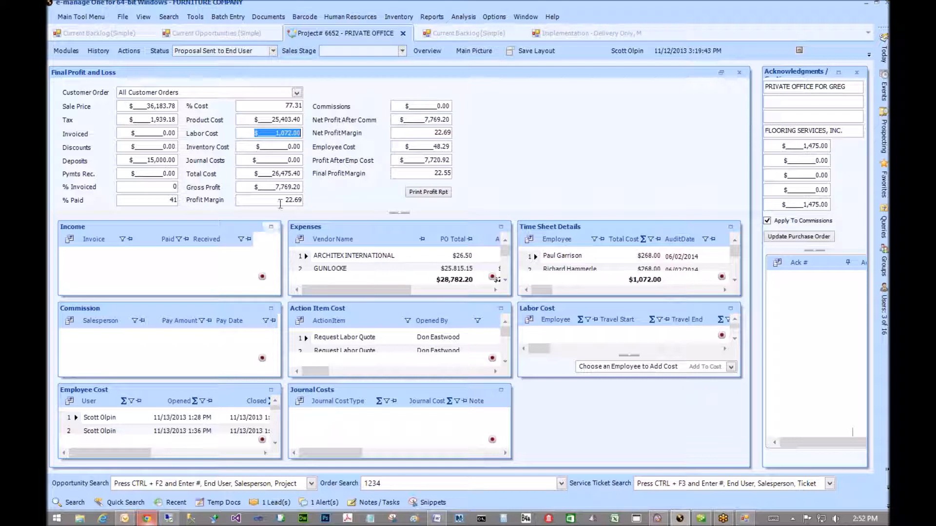
click(730, 227)
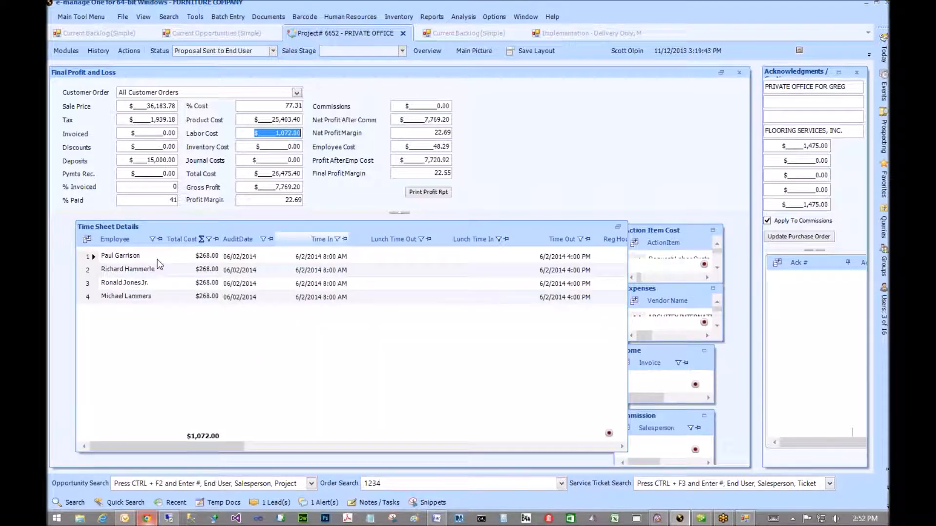
drag(174, 452, 295, 466)
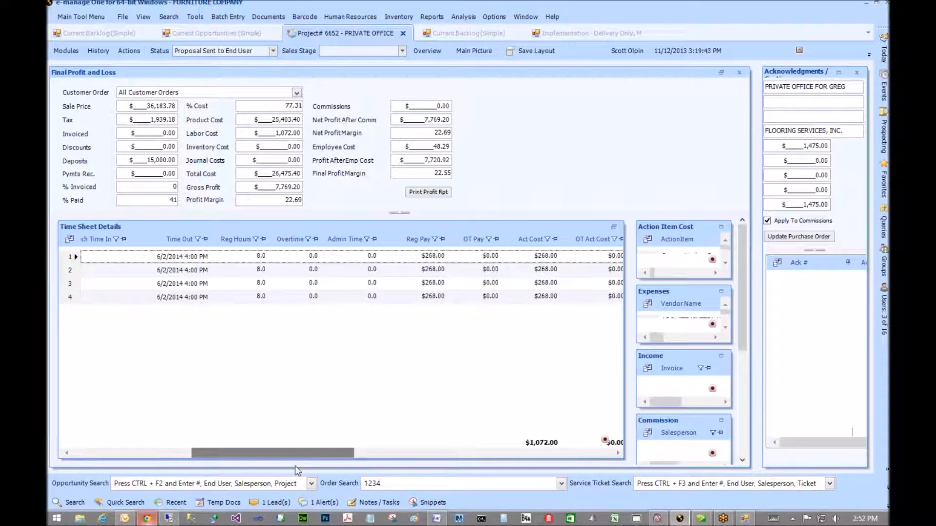
drag(321, 469, 124, 468)
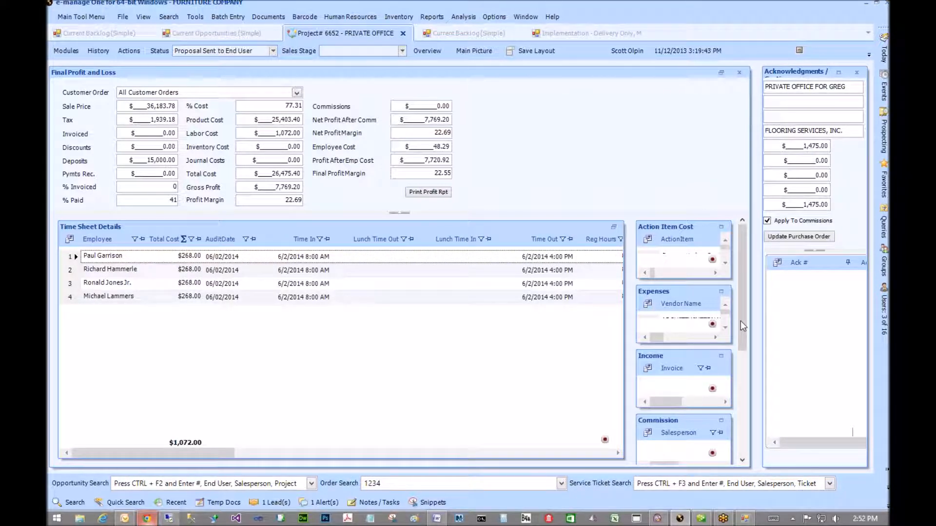
scroll(741, 334, down, 3)
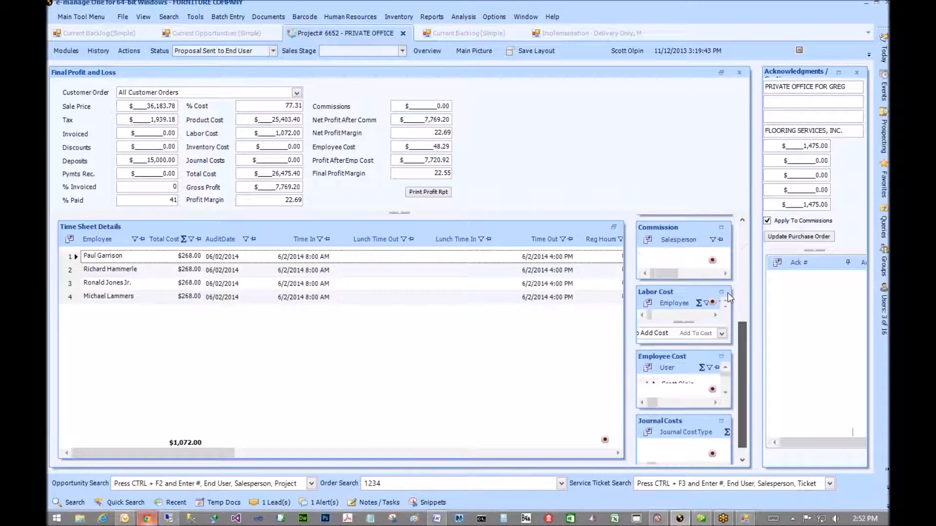
click(721, 292)
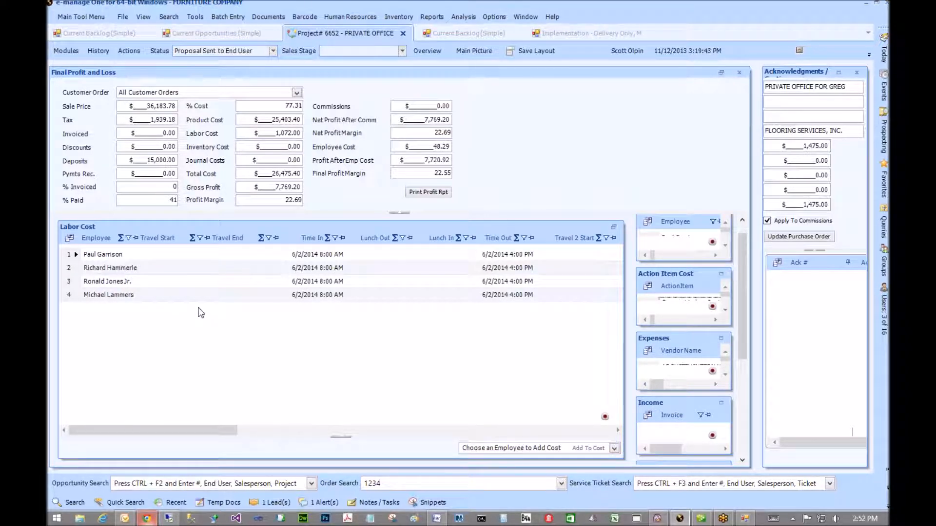
- Review the $268.00 installer labor rows and $1,072.00 total, then maximize Time Sheet Details
click(200, 281)
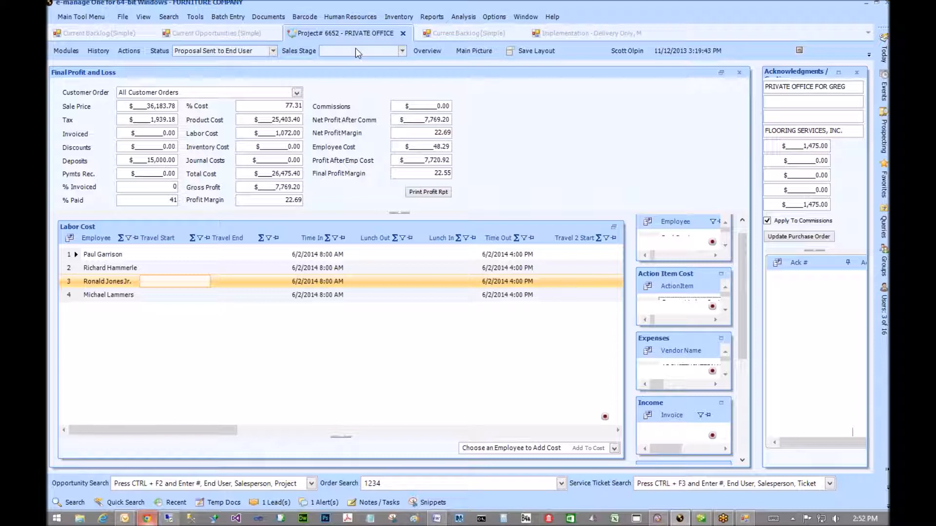
click(293, 133)
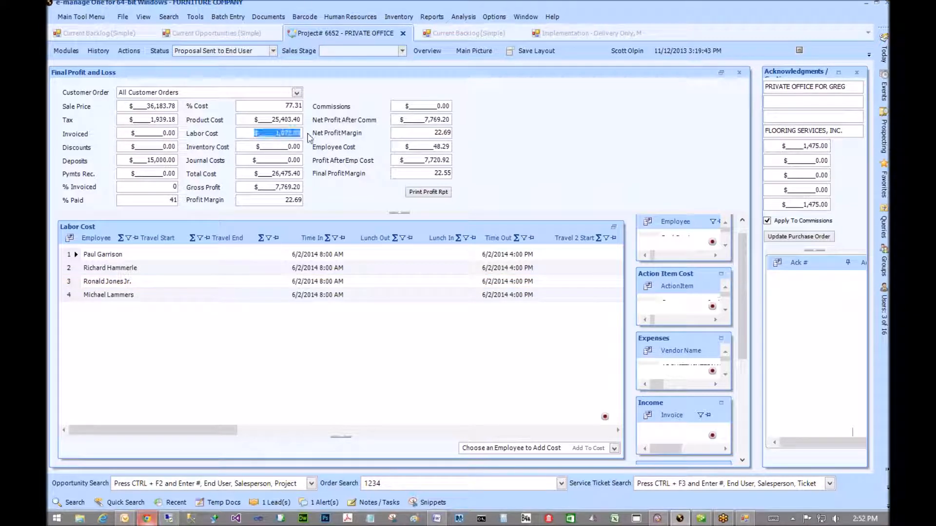
click(361, 295)
scroll(742, 339, down, 1)
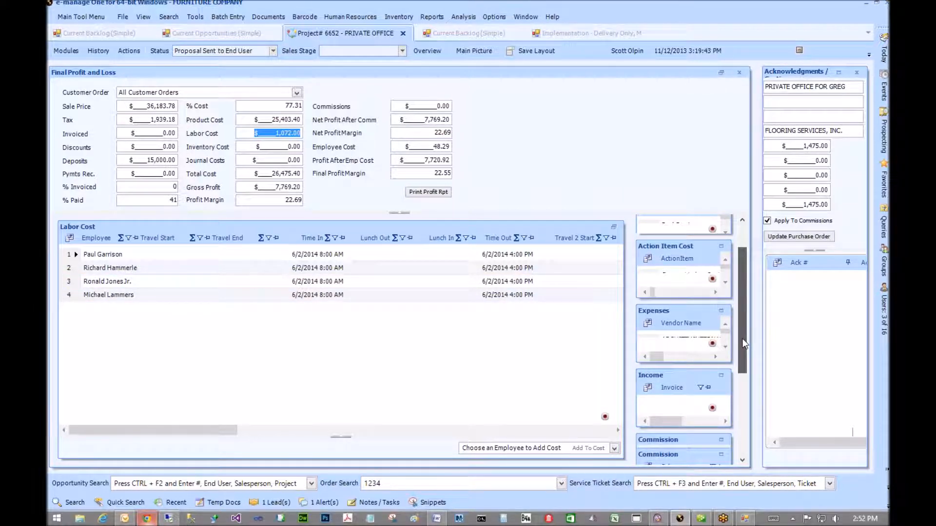
scroll(743, 360, down, 4)
scroll(750, 338, down, 1)
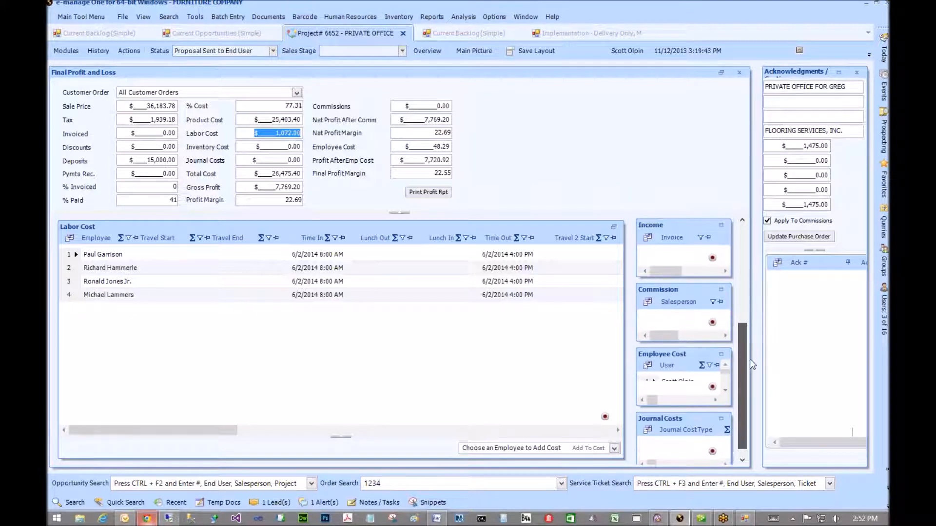
scroll(750, 315, up, 5)
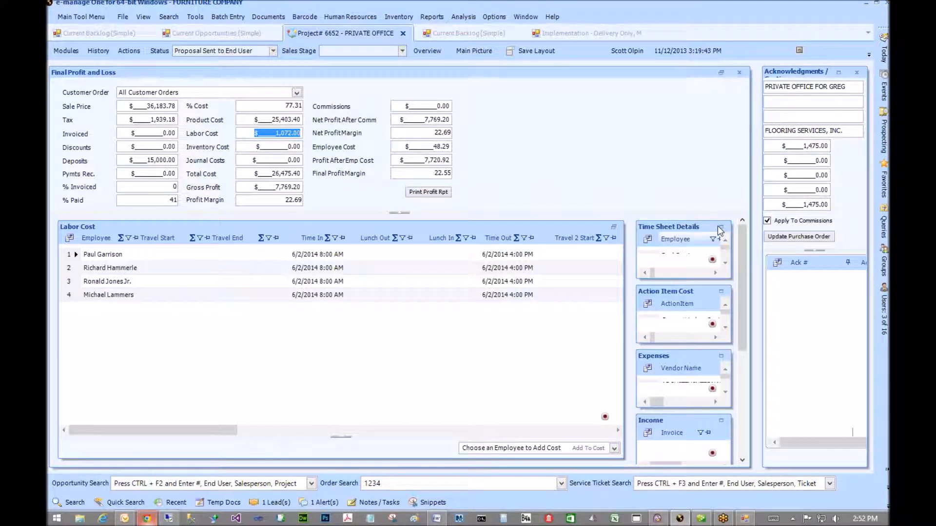
double_click(306, 295)
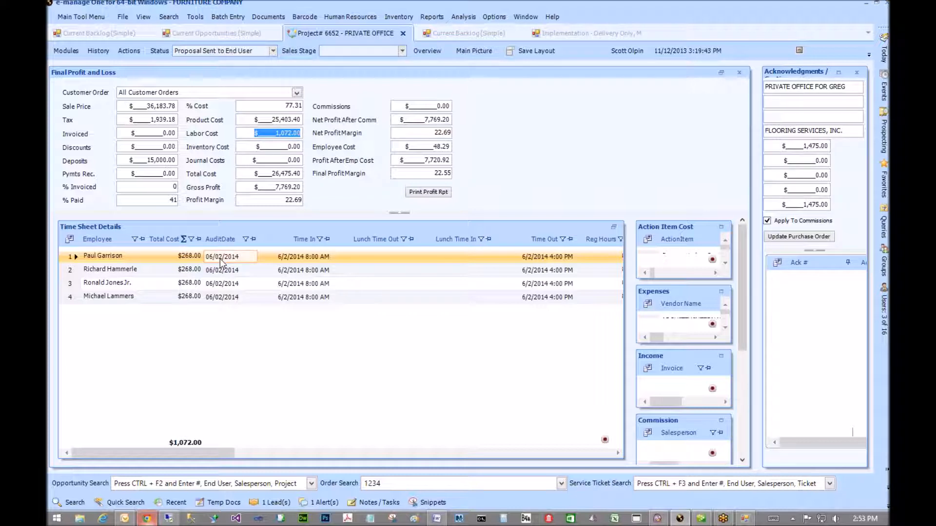
- Select all four installers' time sheets and go to Order Entry via the Modules menu
click(217, 259)
shift+click(215, 295)
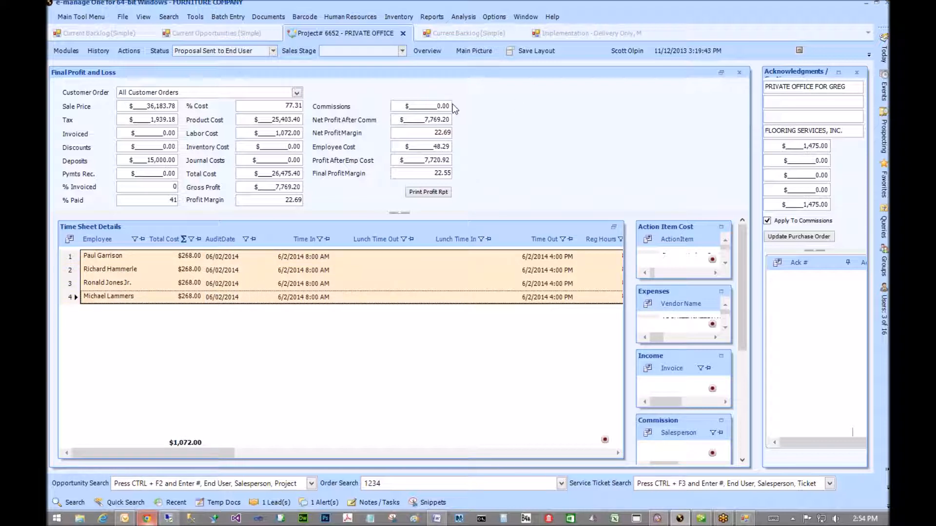
click(66, 51)
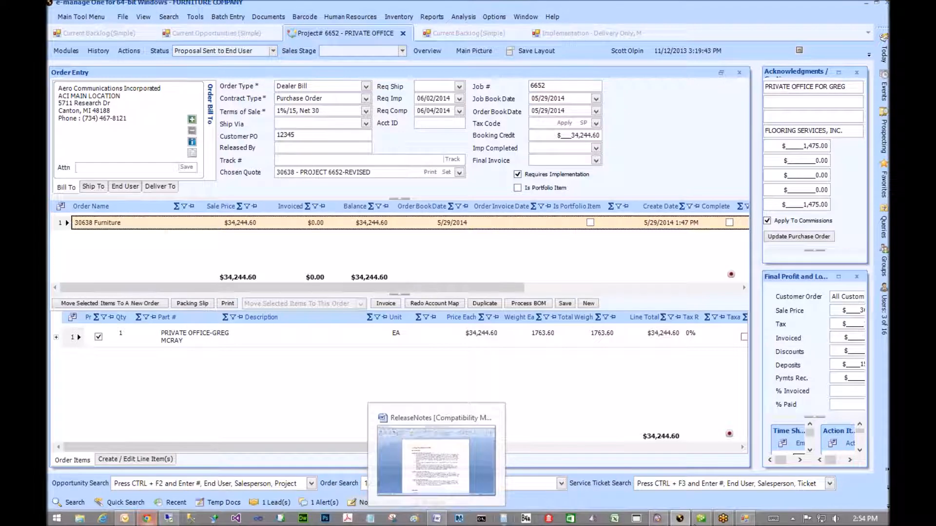
- Switch to the QuickBooks Integration Application window showing project payables
mouse_move(746, 519)
click(722, 417)
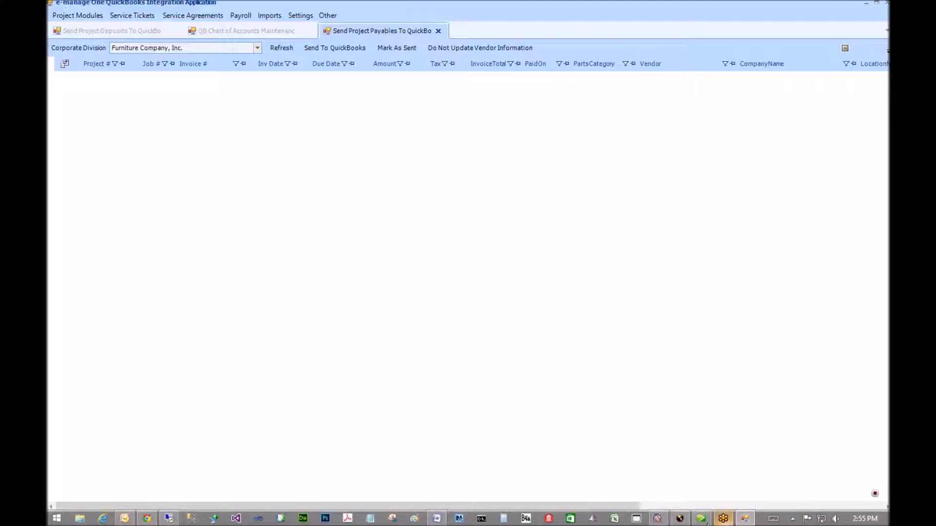
- Return to project 6652's Order Entry window in e-manage One
click(679, 519)
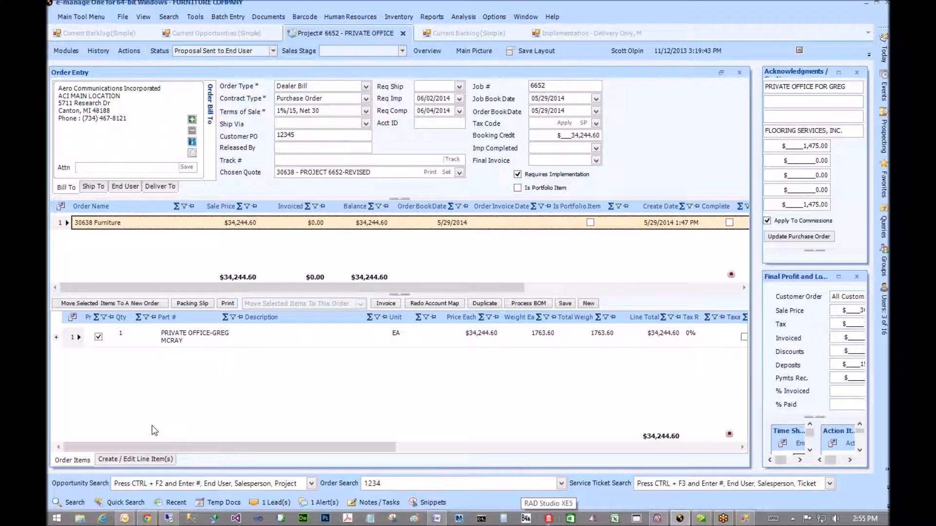
- Start a new line item: quantity 2, part LABOR, description about reconfiguring furniture on site
click(134, 460)
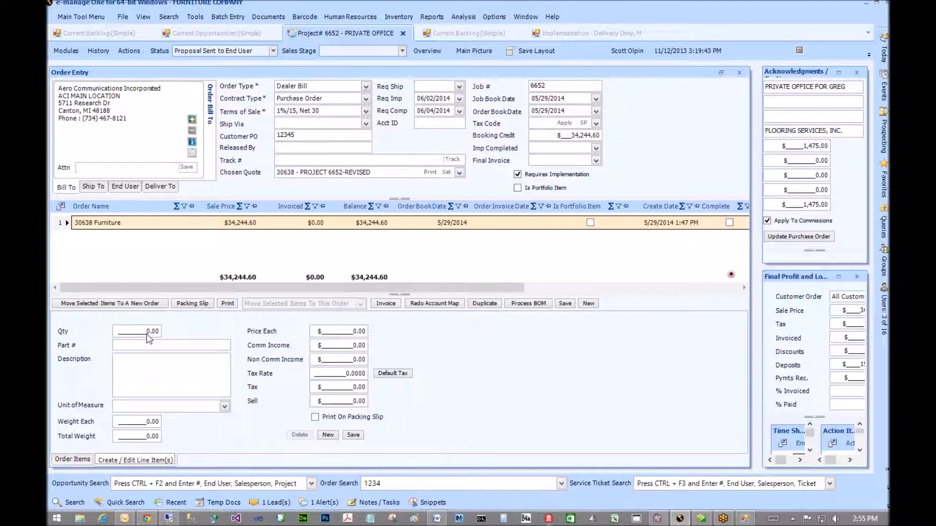
drag(170, 334, 180, 339)
text(1.)
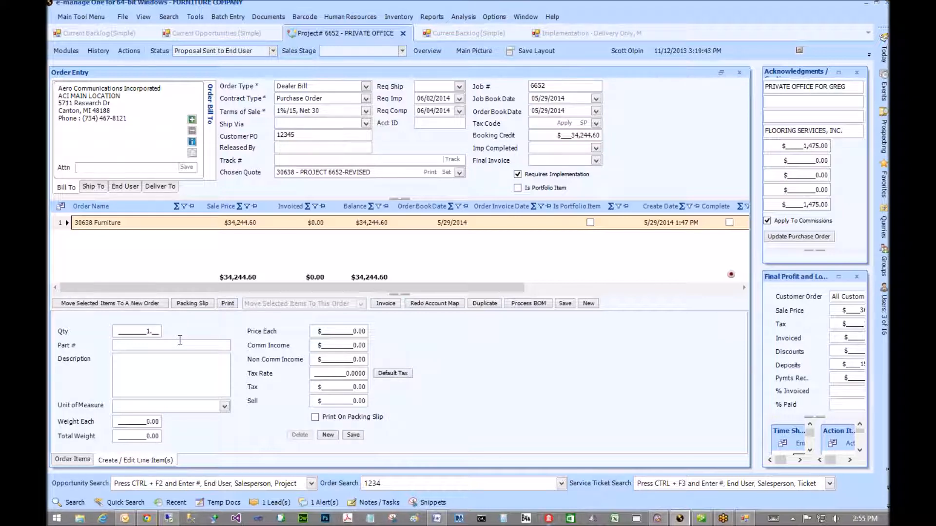
key(Tab)
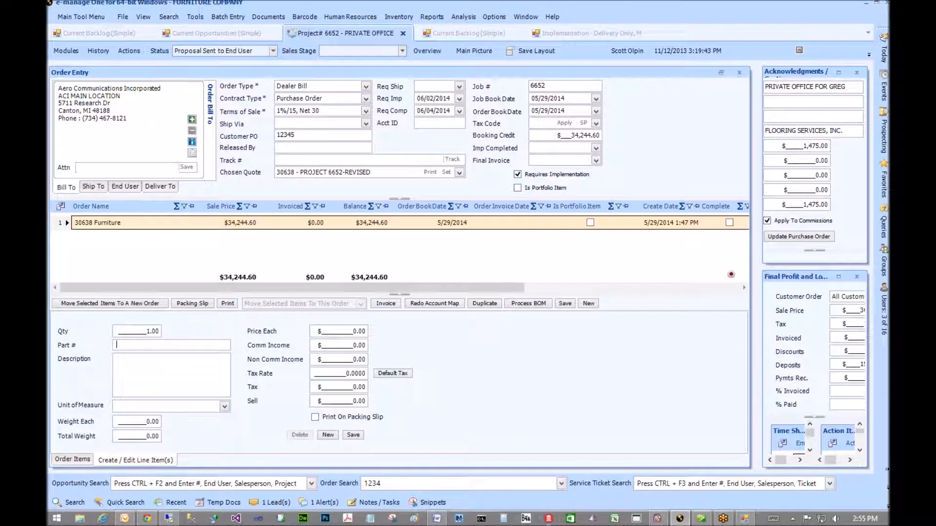
text(Labor)
key(Tab)
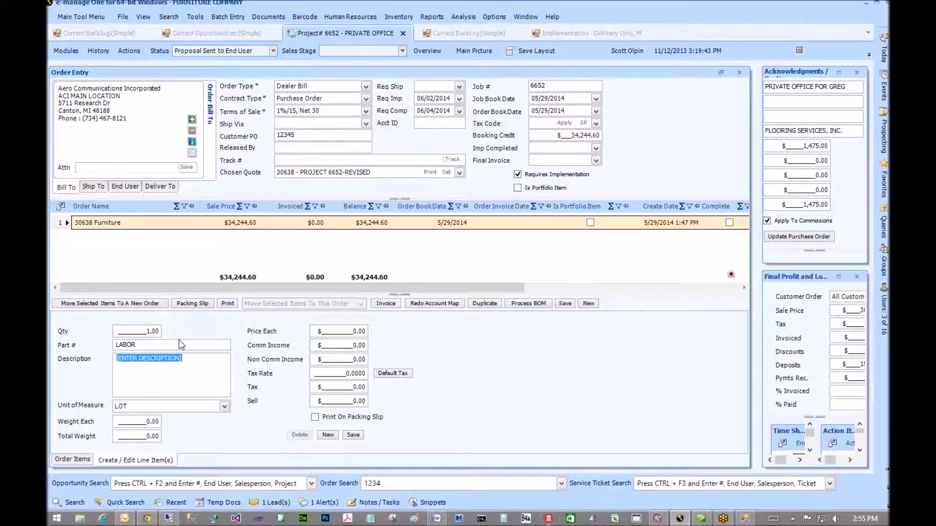
text(Re)
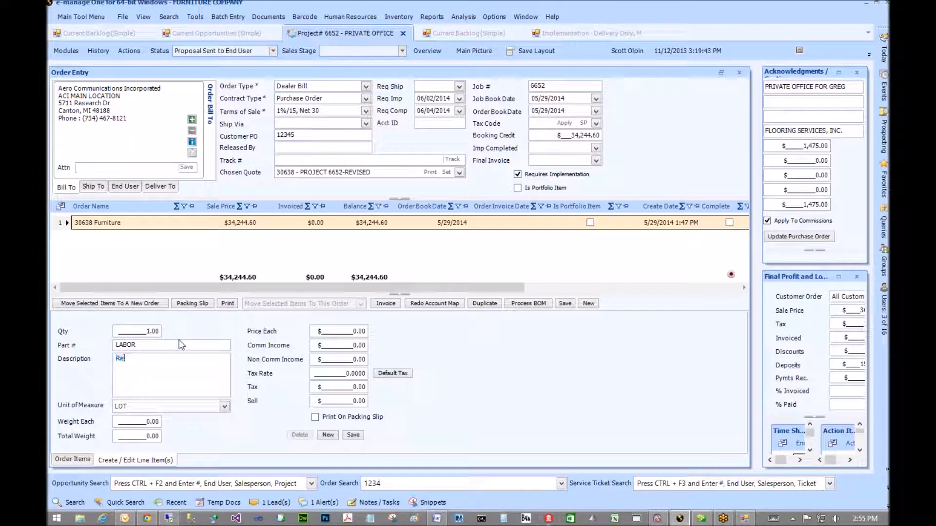
text(con)
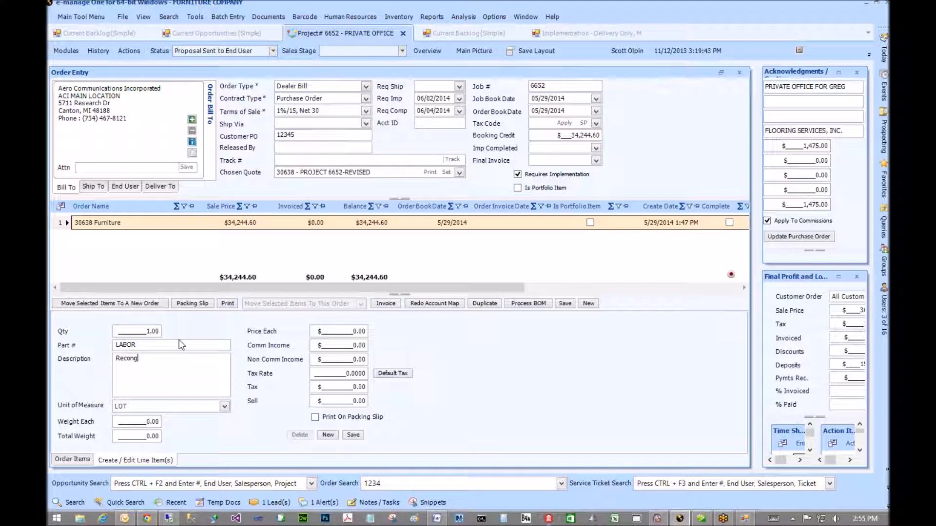
text(fig of furniture on site)
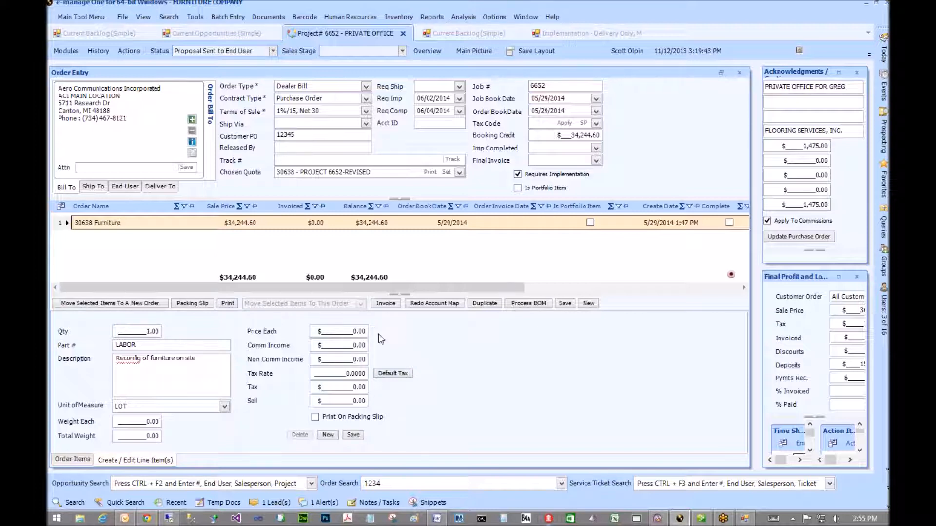
click(146, 332)
text(1)
drag(136, 331, 203, 330)
text(2)
click(336, 332)
- Set unit Hour and price $45.00, apply the default tax, and save the LABOR line
click(224, 406)
scroll(155, 452, up, 2)
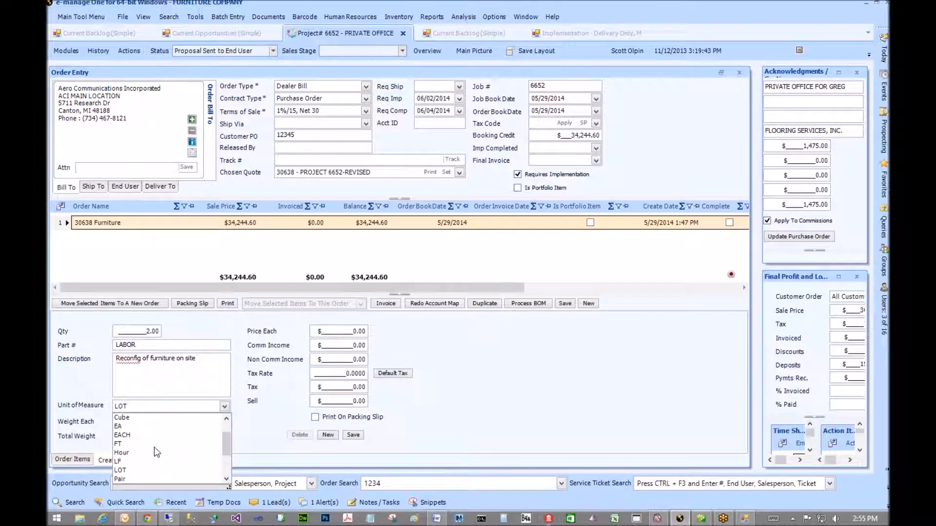
click(131, 453)
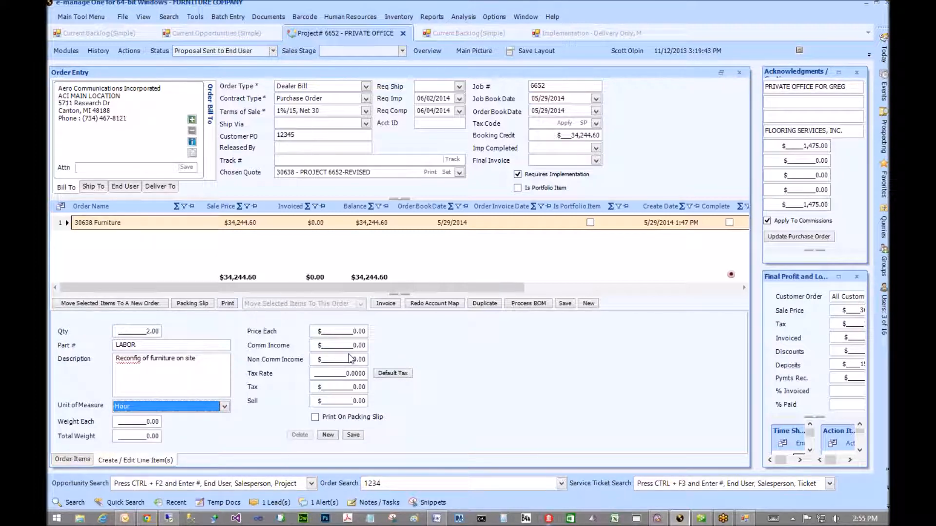
click(332, 332)
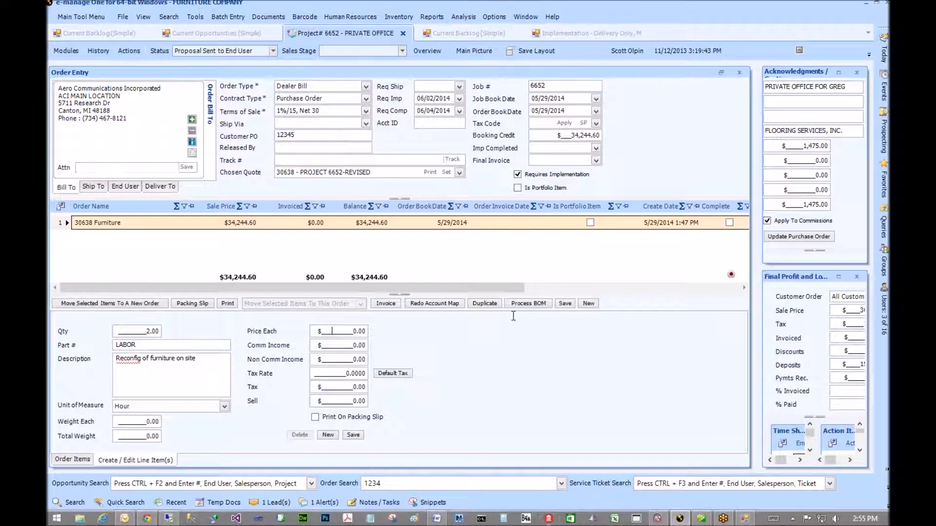
text(45)
text(.)
key(BackSpace)
click(391, 375)
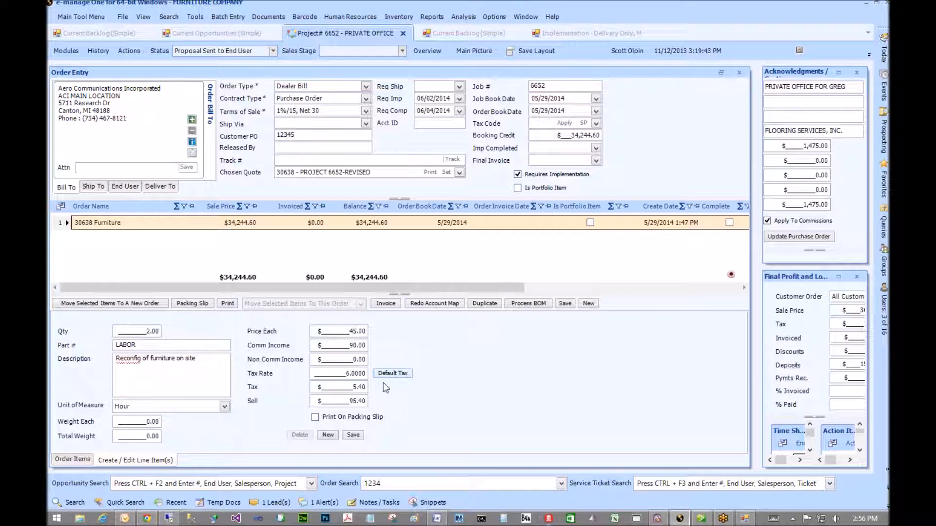
click(354, 435)
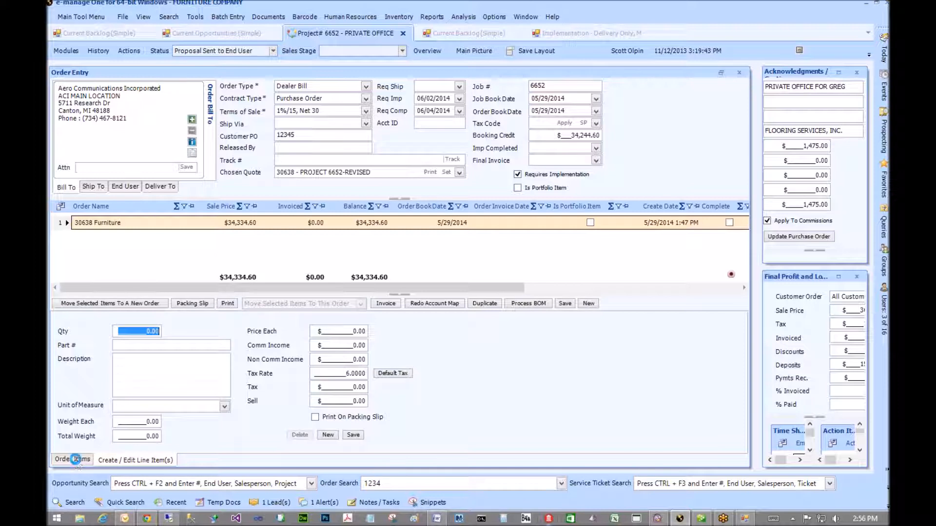
- Select the new LABOR line and bring Final Profit and Loss into the main area
click(77, 461)
click(168, 358)
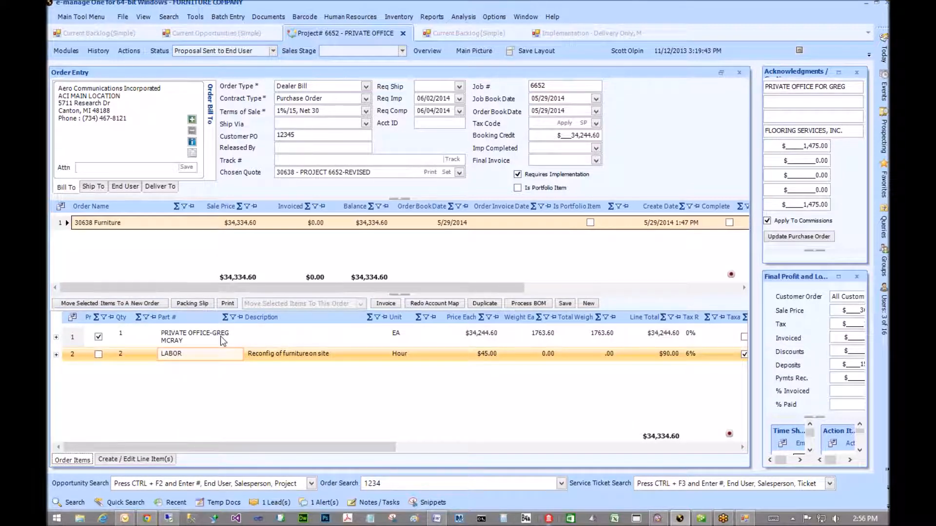
click(839, 276)
click(839, 277)
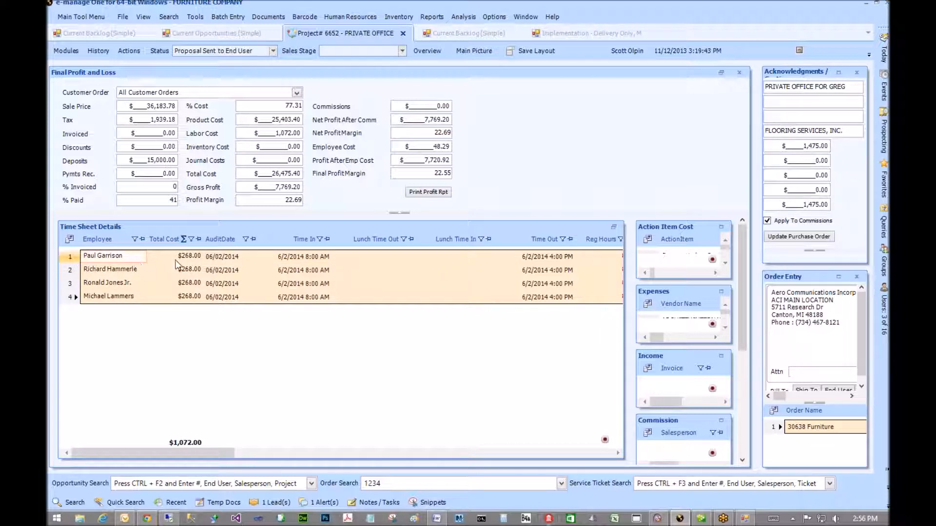
- Check the third and fourth installers' time sheets, then move Expenses into the main area
click(204, 261)
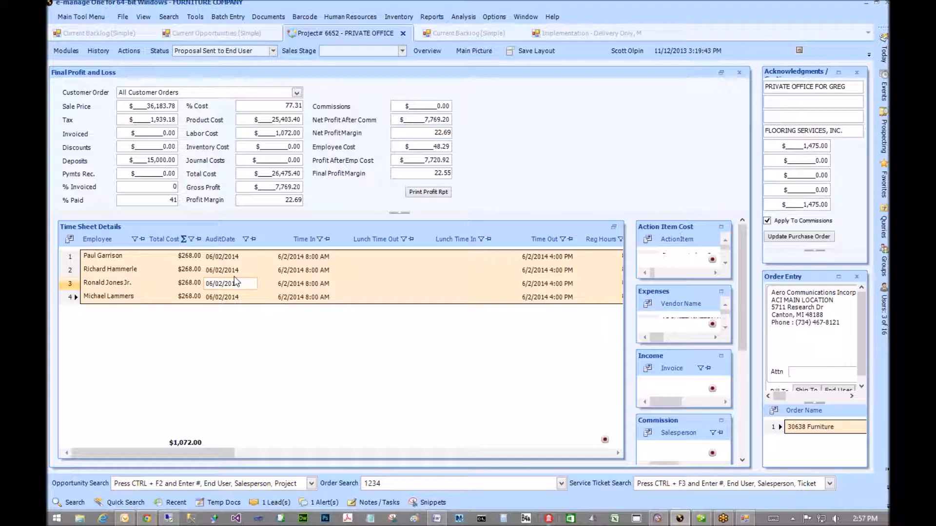
click(204, 283)
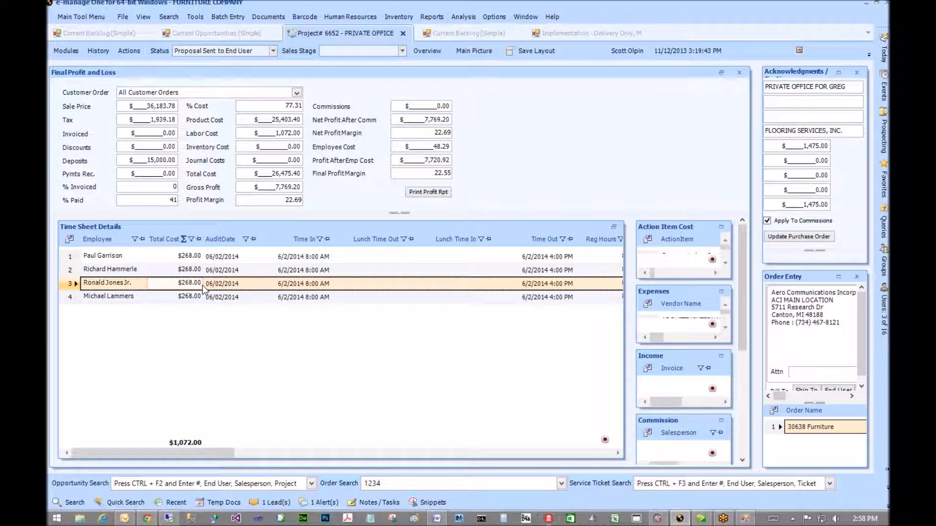
click(312, 297)
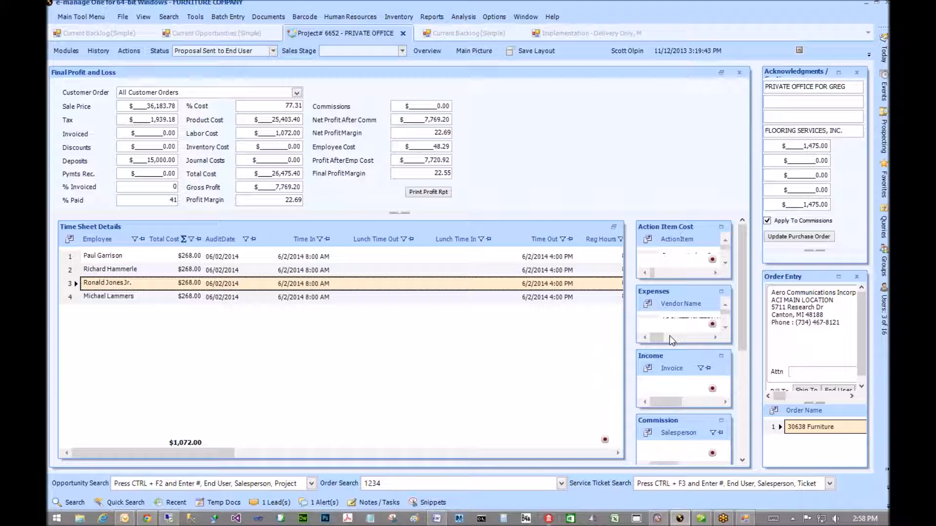
click(721, 292)
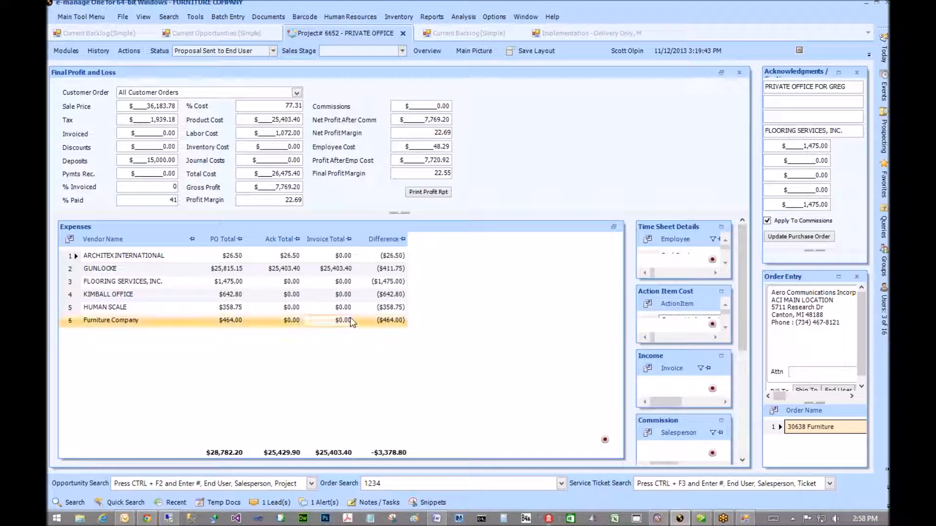
- Inspect the Furniture Company, Human Scale, Gunlocke and Kimball expense lines, then reveal the Labor Cost panels
click(385, 320)
click(376, 308)
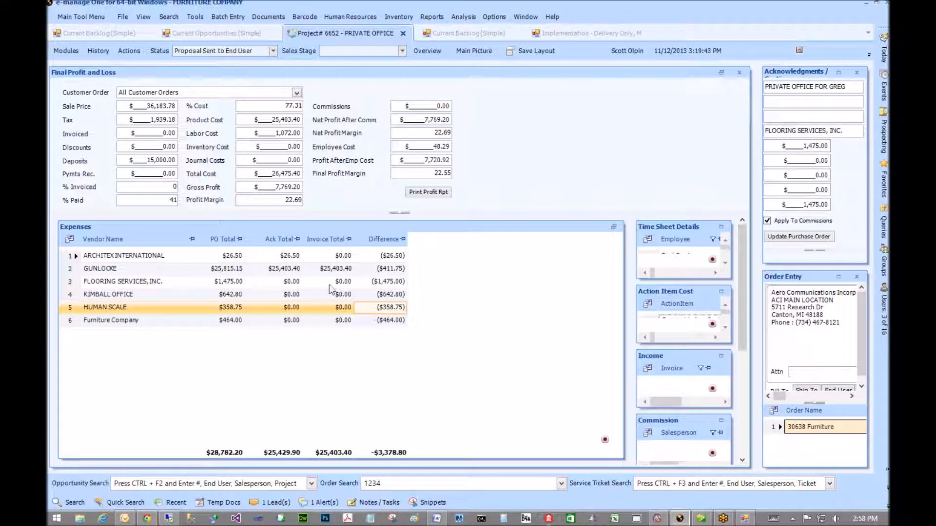
click(295, 268)
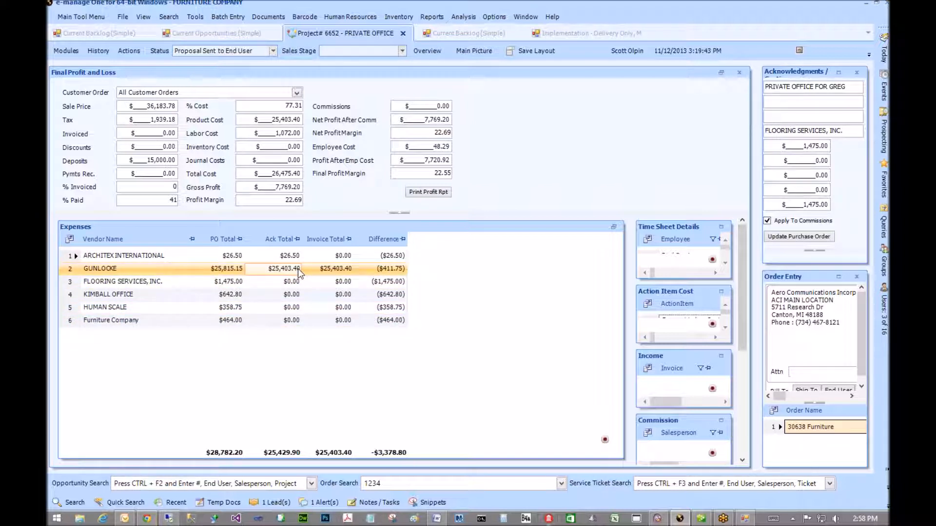
click(292, 297)
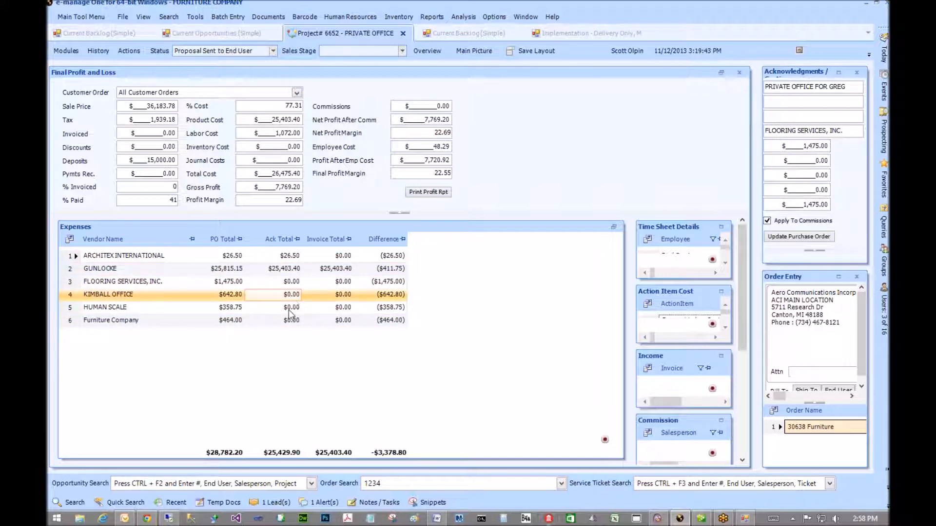
click(290, 321)
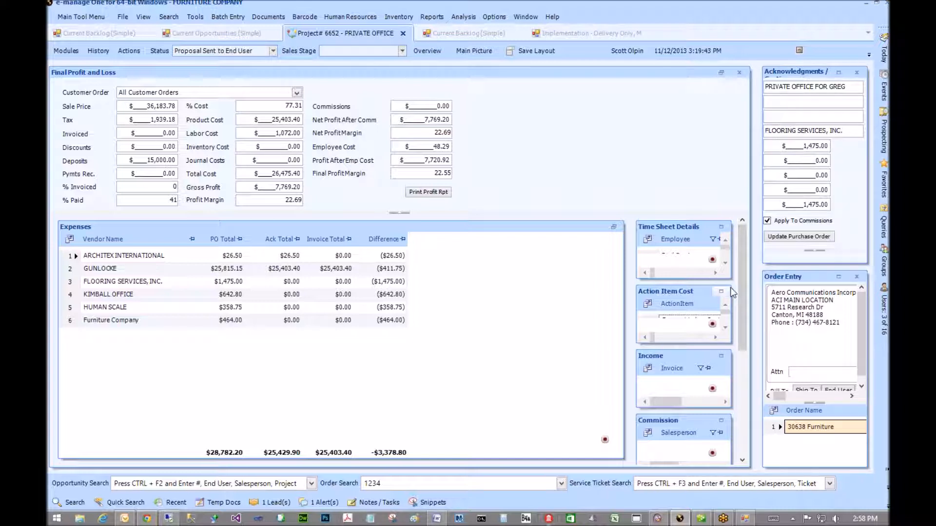
drag(741, 285, 741, 437)
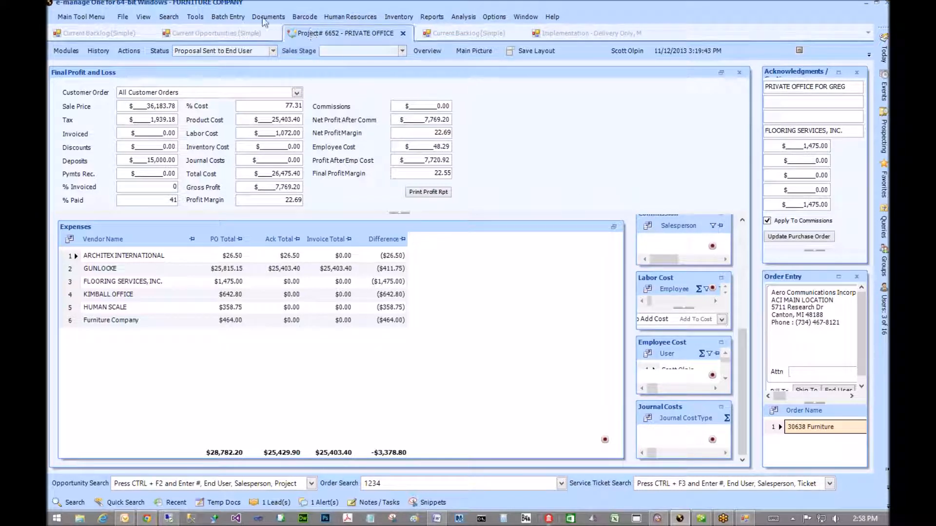
- Choose Time Clock Map from the Human Resources menu
click(341, 19)
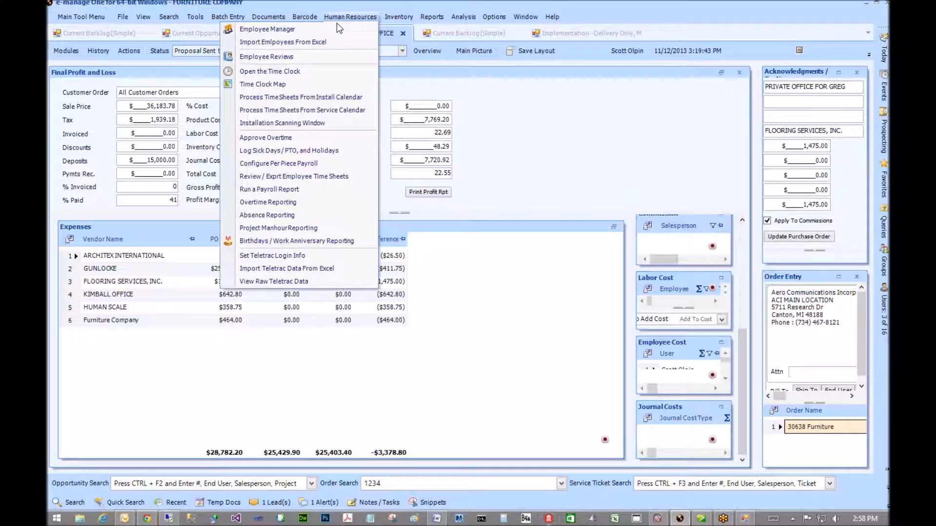
click(277, 84)
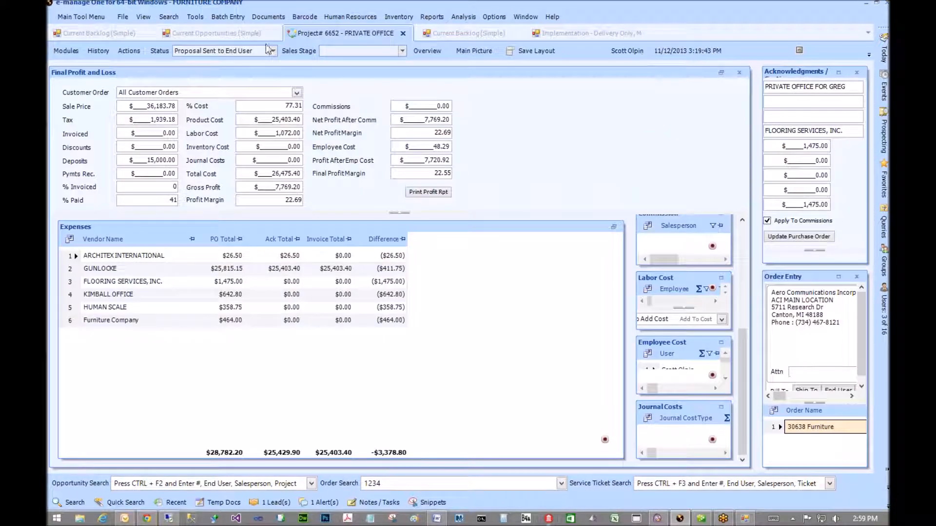
click(349, 17)
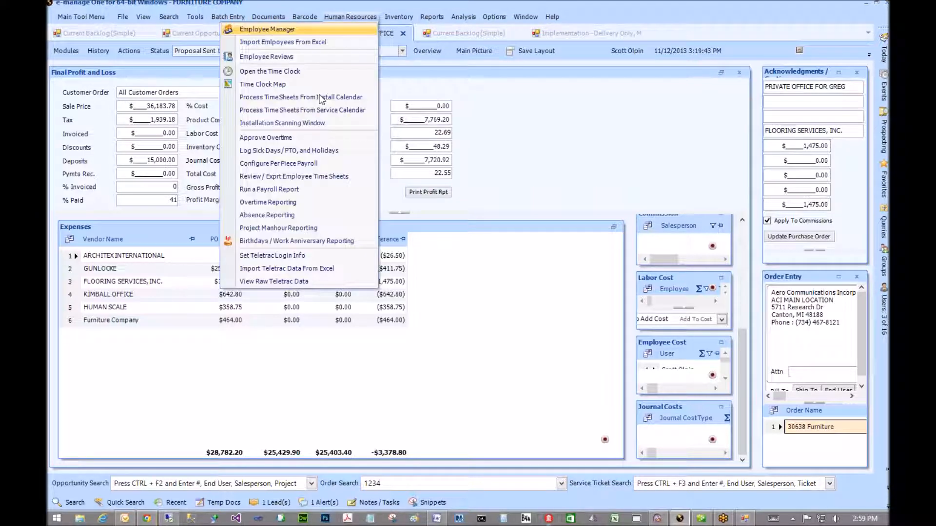
key(Return)
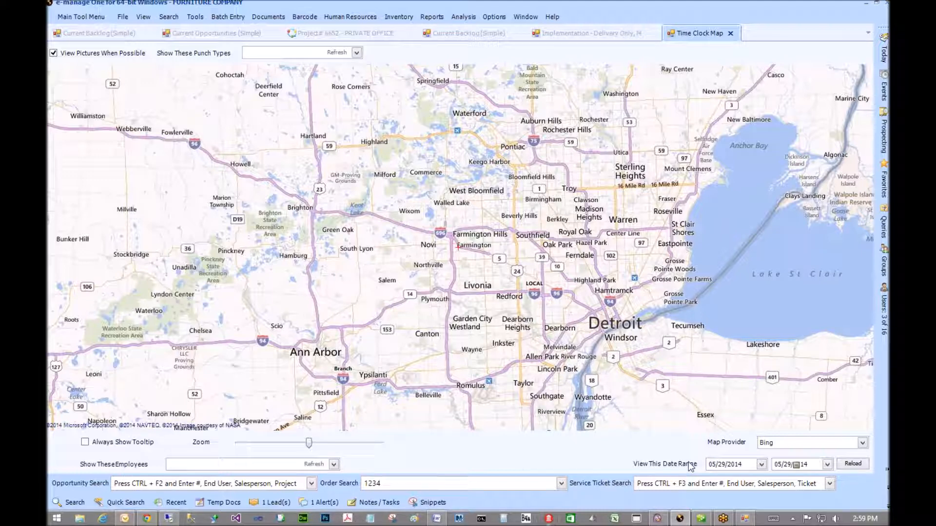
- Set the map's end date to 06/03/14 and reload it
click(827, 465)
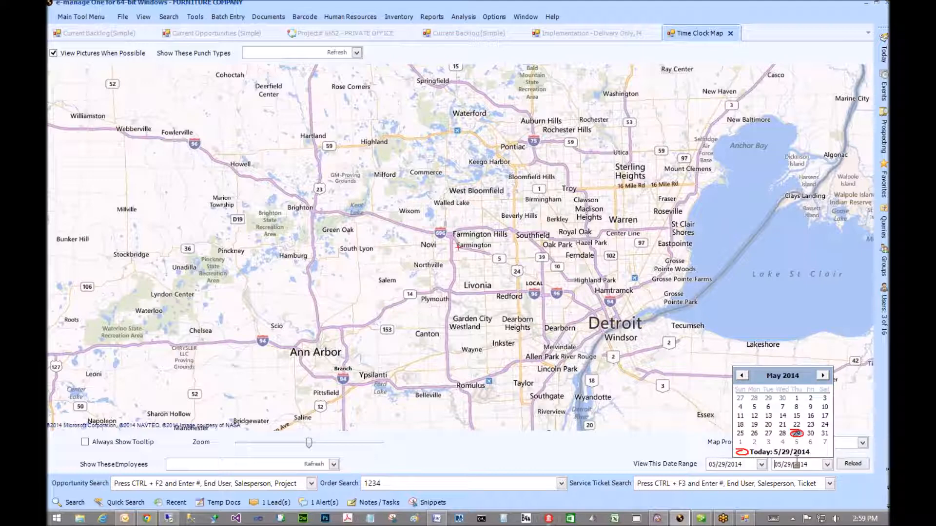
click(769, 442)
click(854, 464)
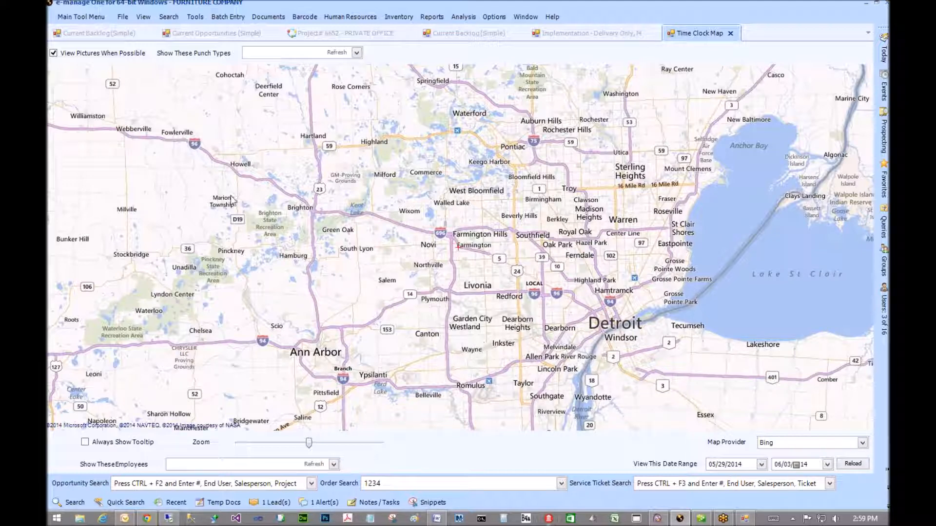
- Review the punch-type and employee lists, leaving both unchanged
click(357, 53)
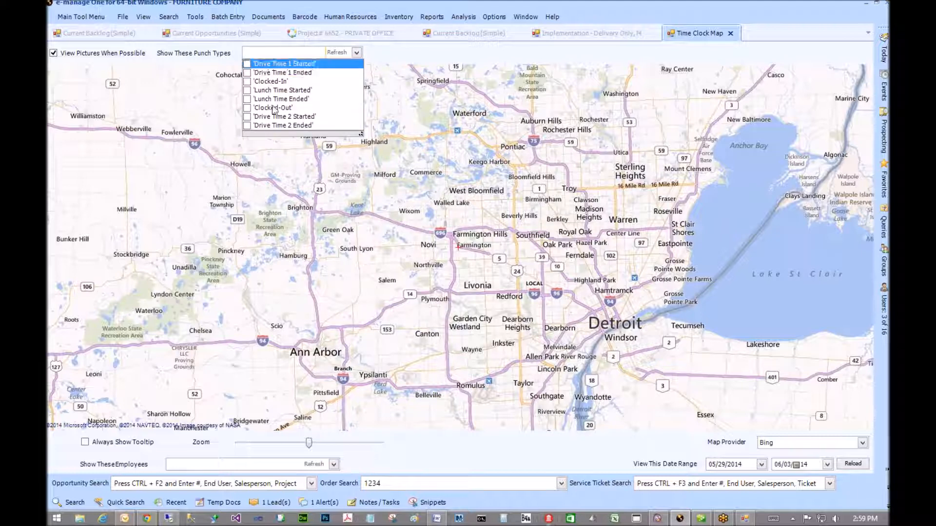
click(281, 145)
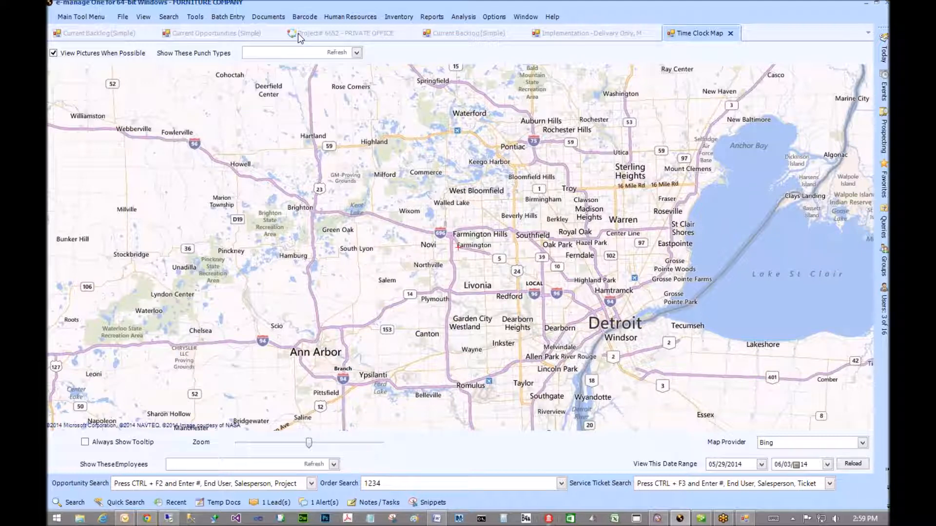
click(357, 53)
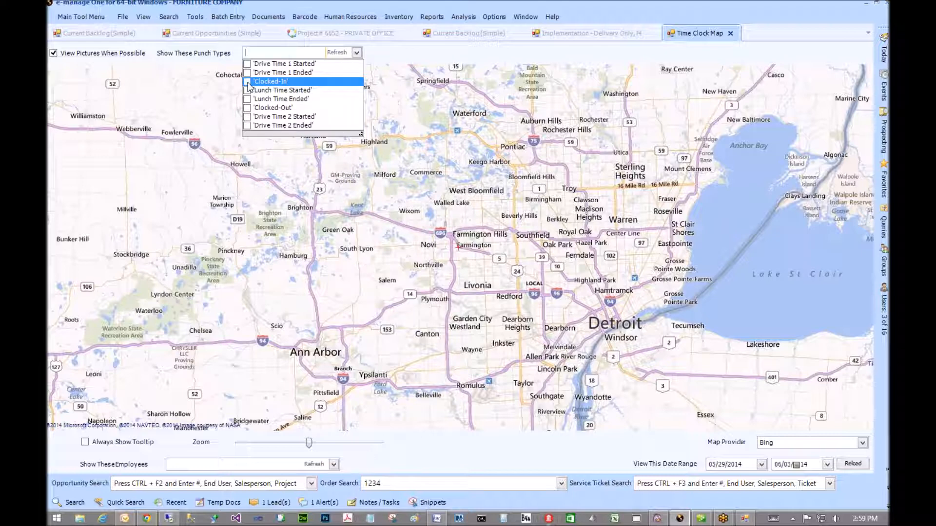
click(401, 52)
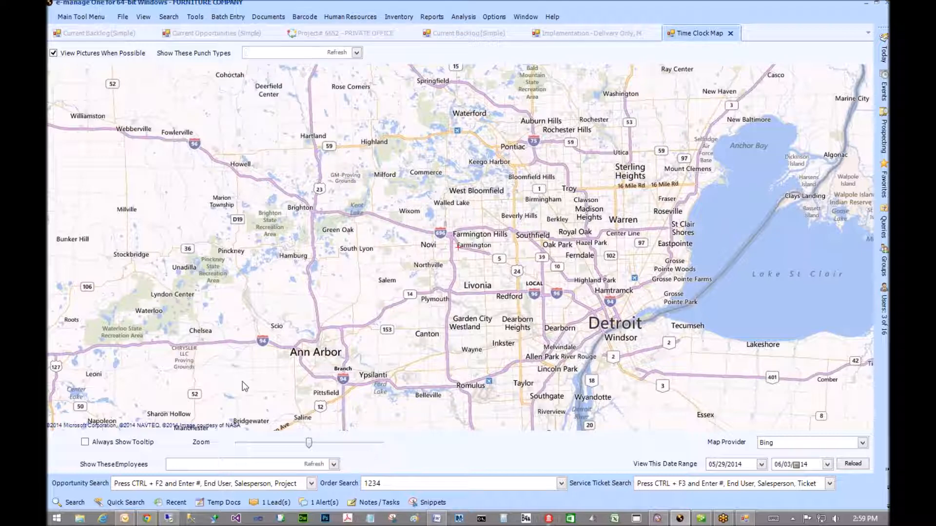
click(333, 464)
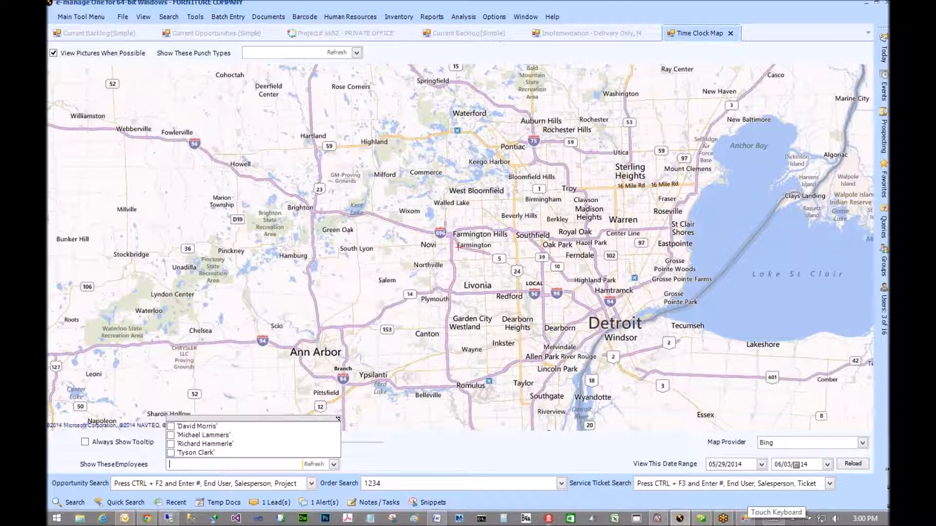
click(871, 247)
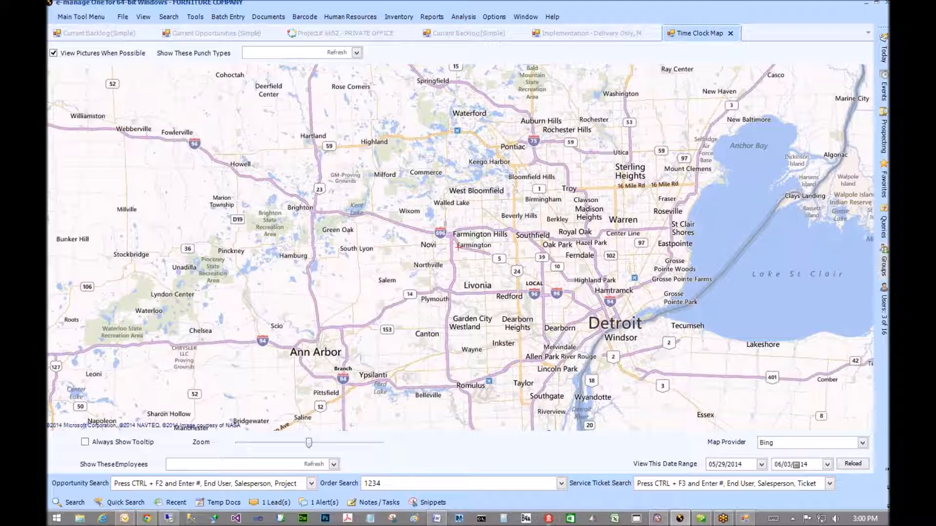
click(343, 16)
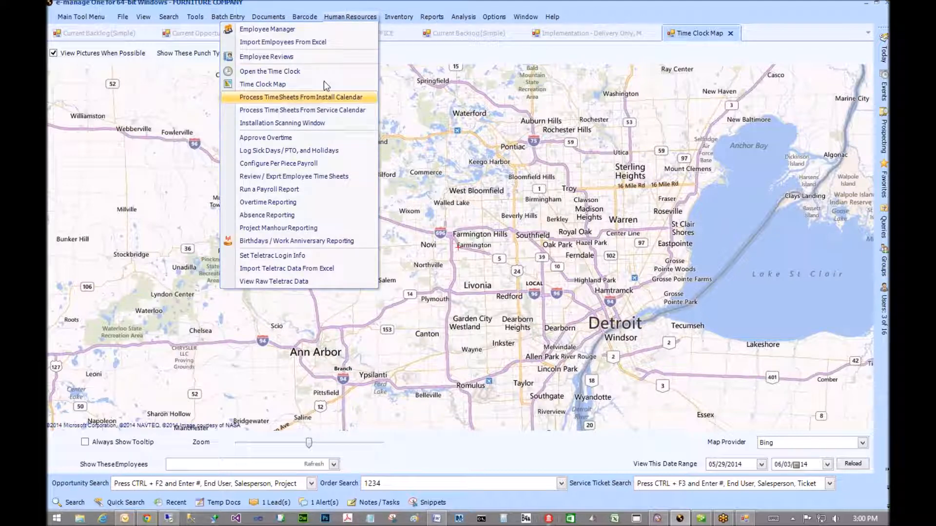
- Search employee time sheets with Audit Date between 06/02/2014 and 06/03/2014
click(304, 177)
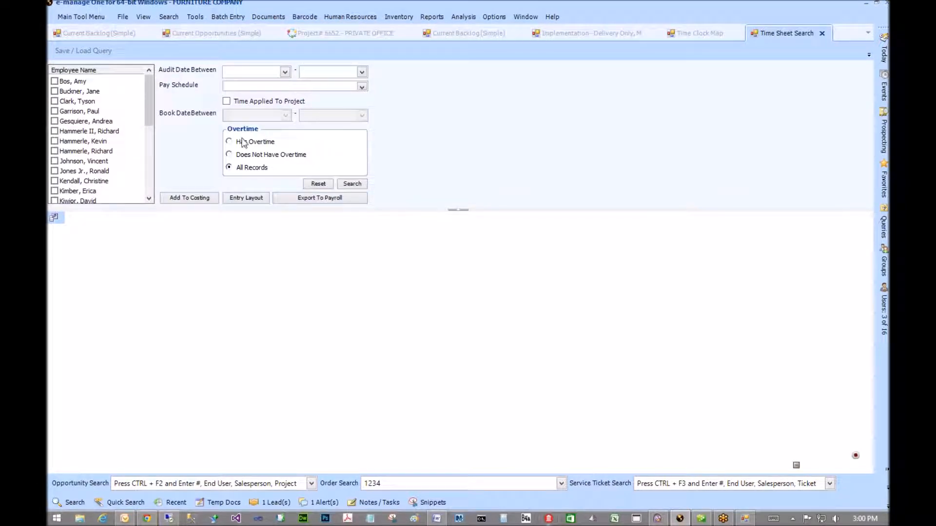
drag(150, 104, 155, 80)
click(285, 73)
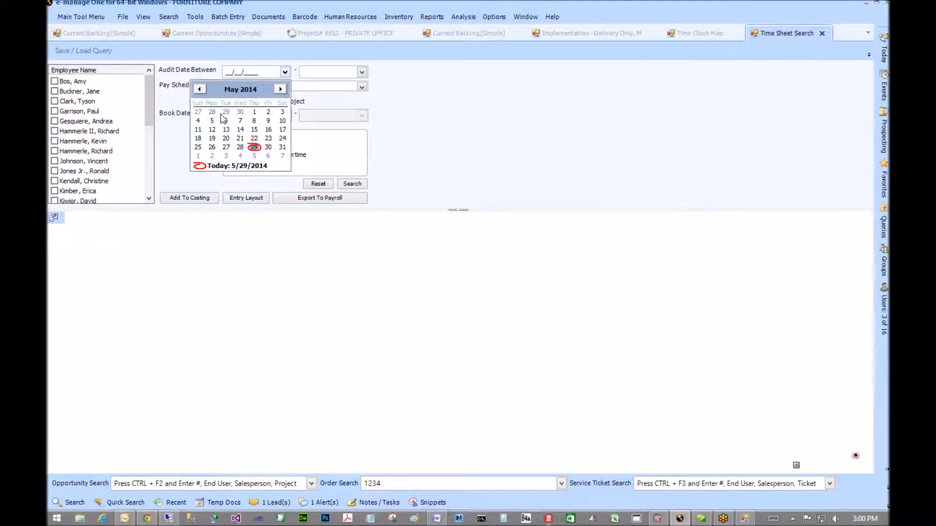
click(211, 156)
click(361, 73)
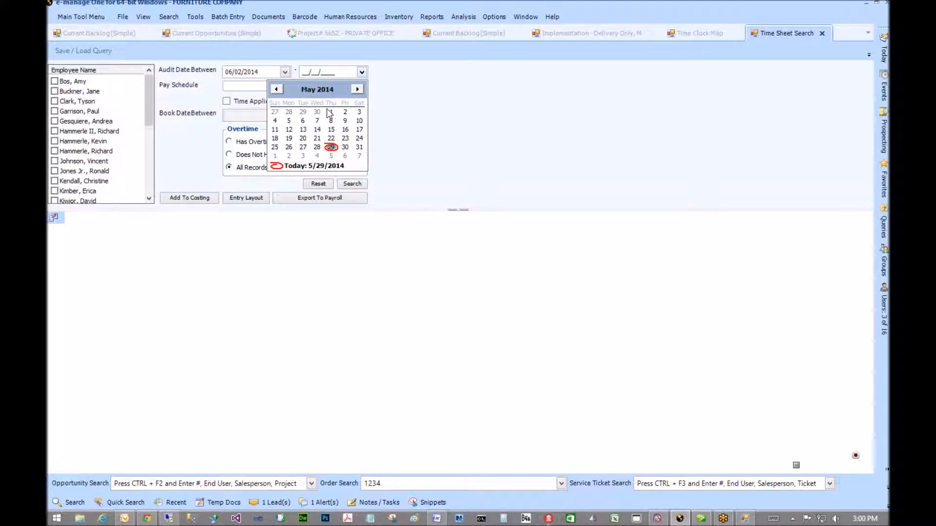
click(302, 156)
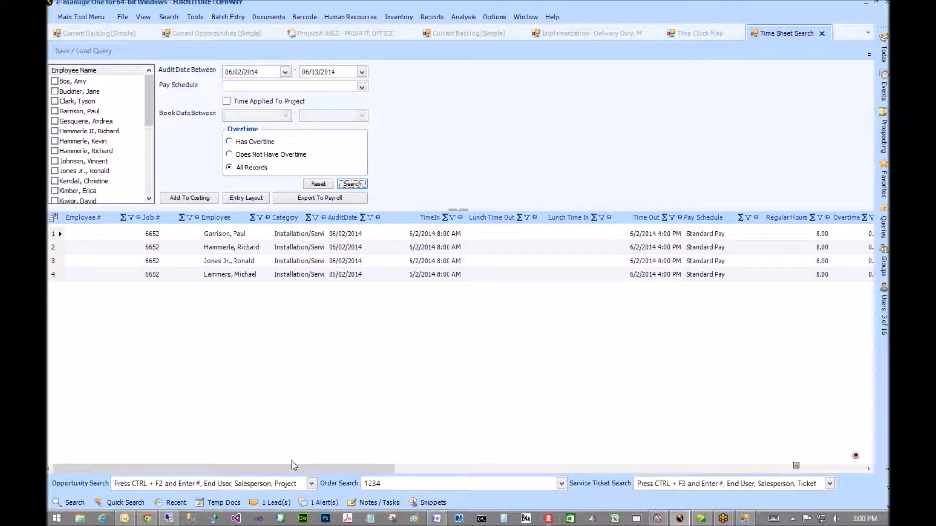
click(491, 470)
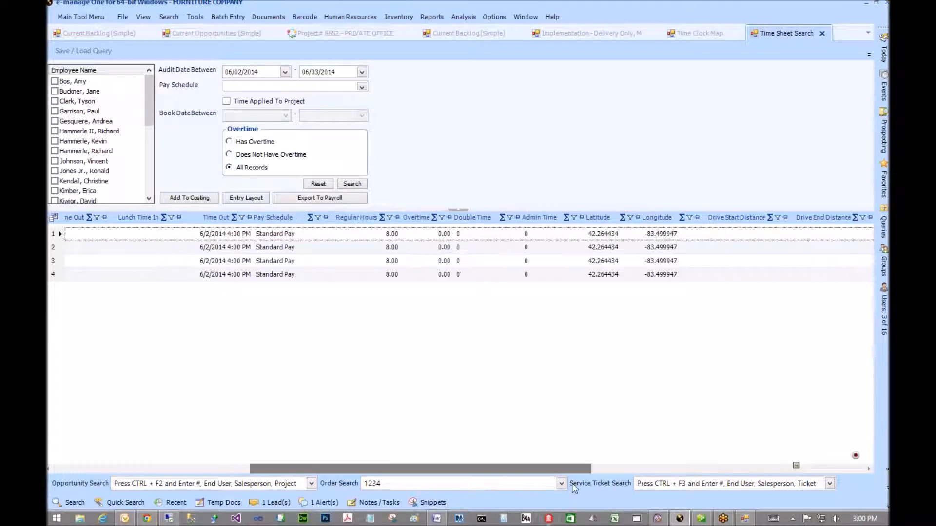
- Scroll across the results grid, inspect the entries, and select all four Job 6652 rows
drag(572, 484, 653, 483)
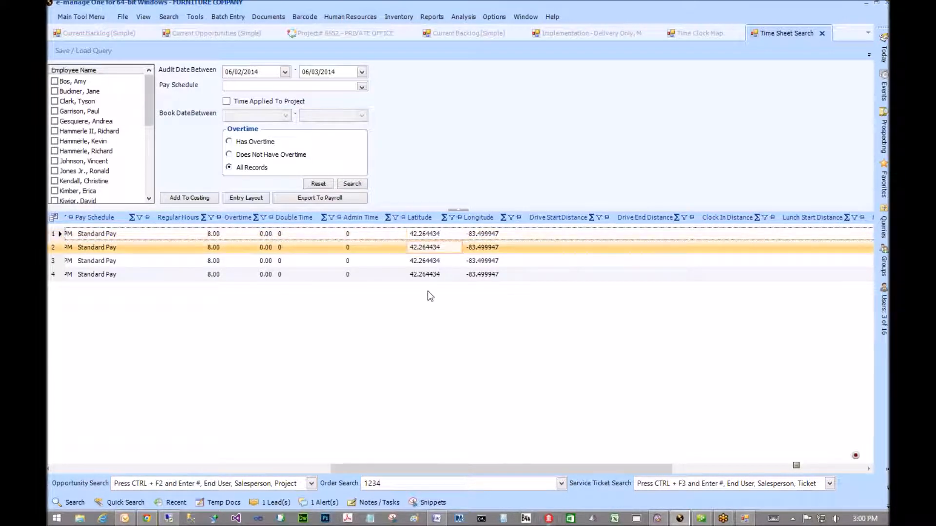
click(470, 272)
click(493, 247)
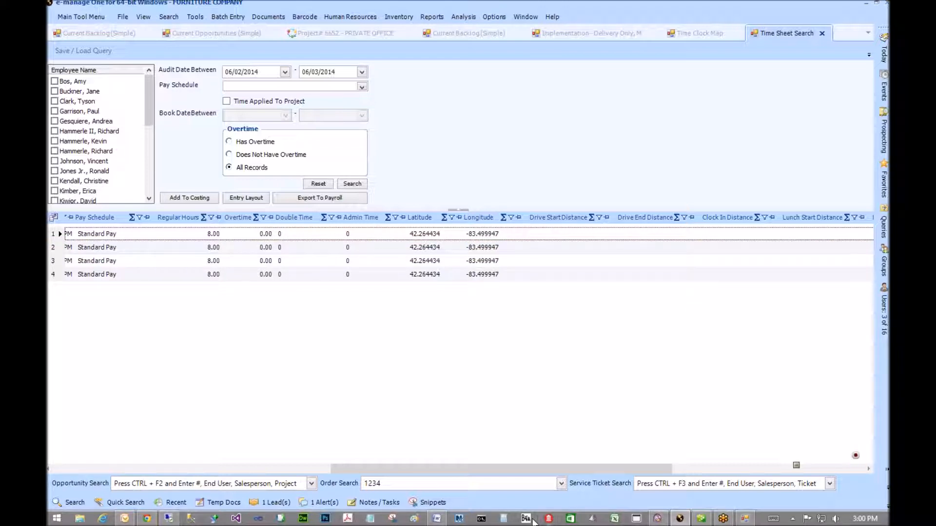
drag(542, 467, 590, 469)
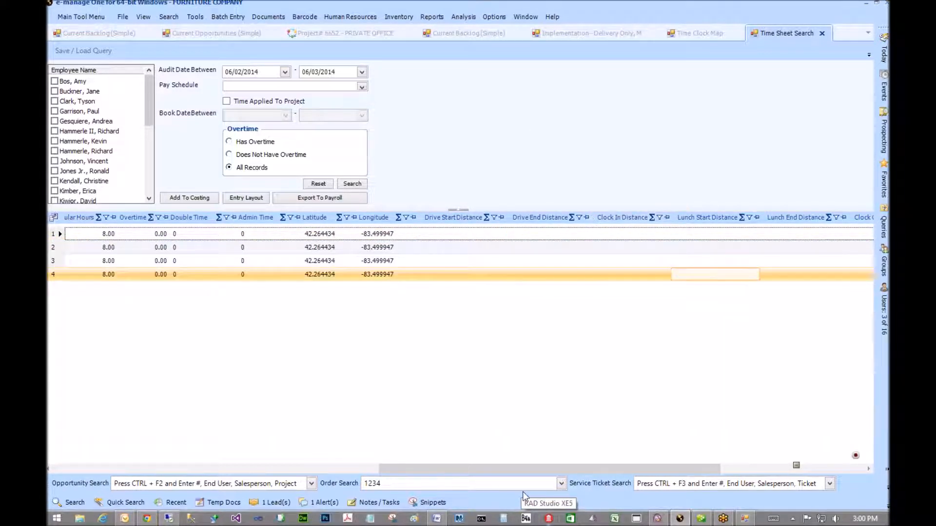
drag(523, 474, 697, 474)
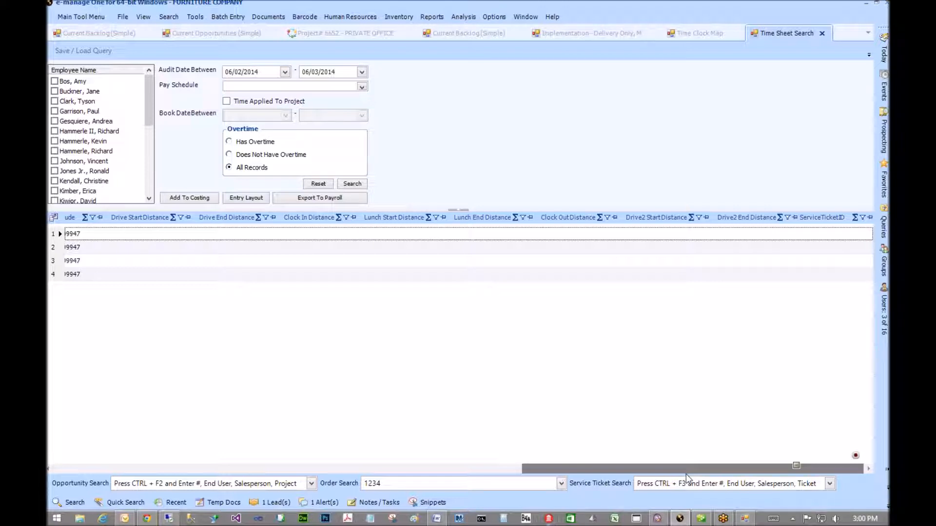
drag(615, 471, 144, 470)
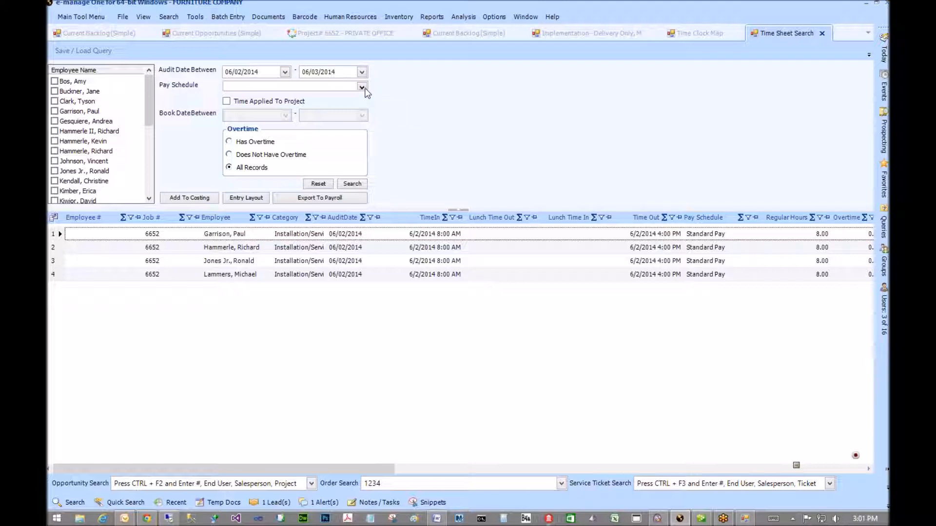
shift+click(305, 276)
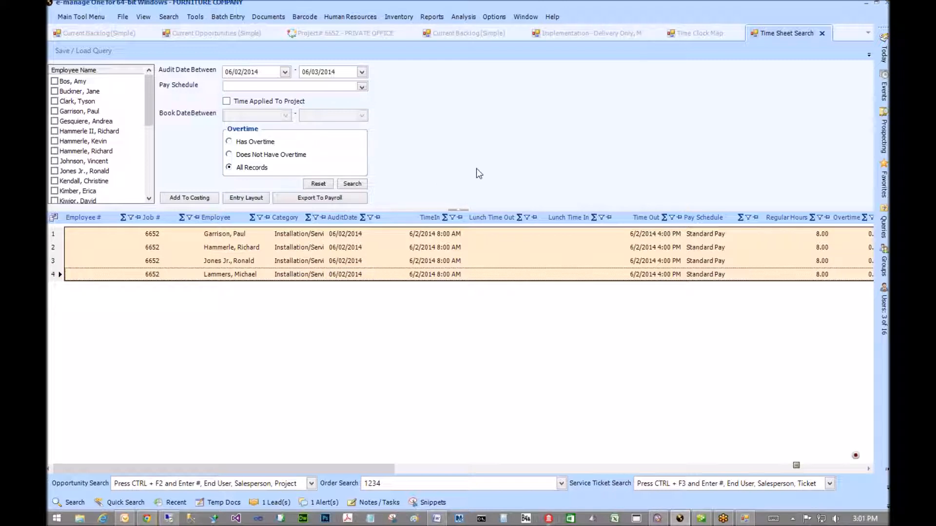
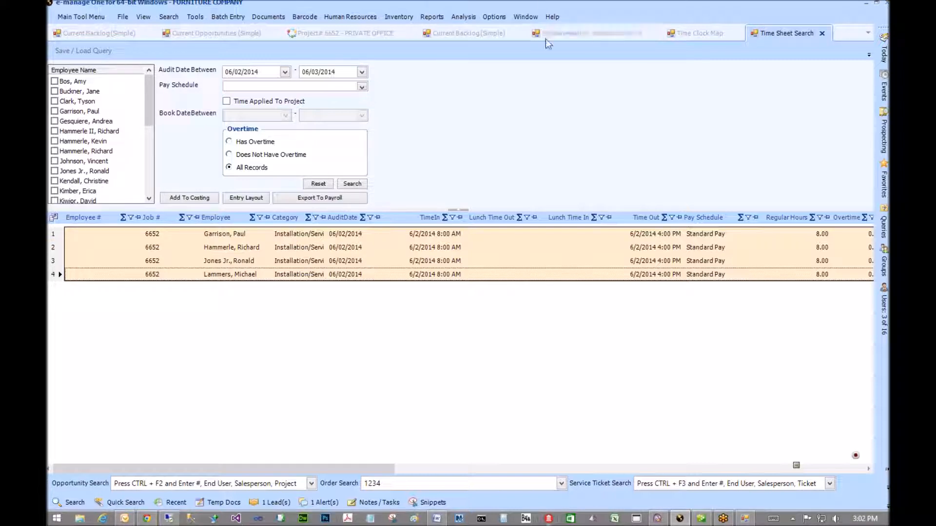
- Close the Time Sheet Search tab and return to the Implementation – Delivery Only calendar
click(361, 22)
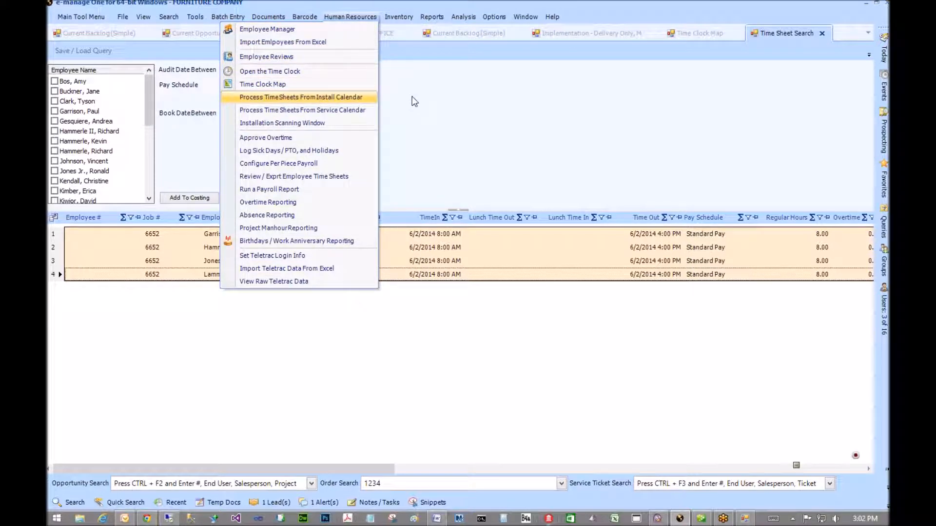
click(455, 104)
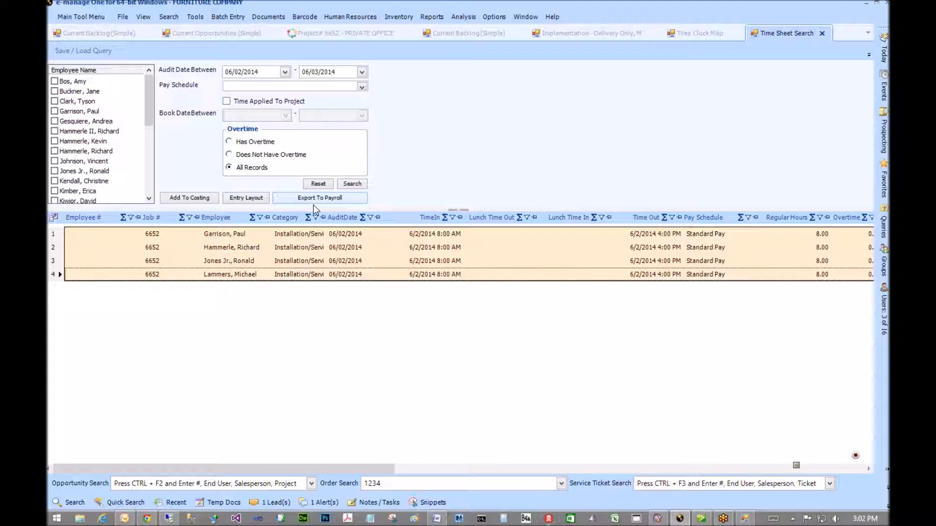
click(822, 34)
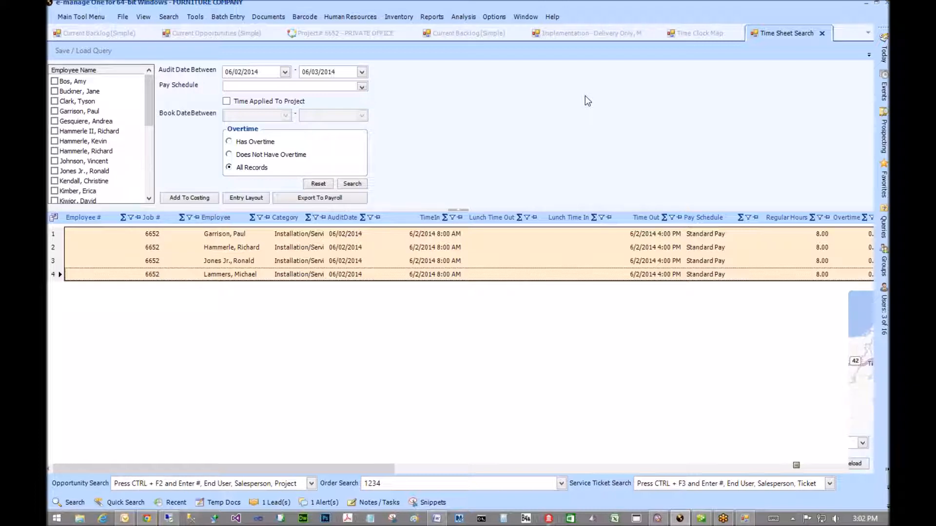
key(ctrl+F4)
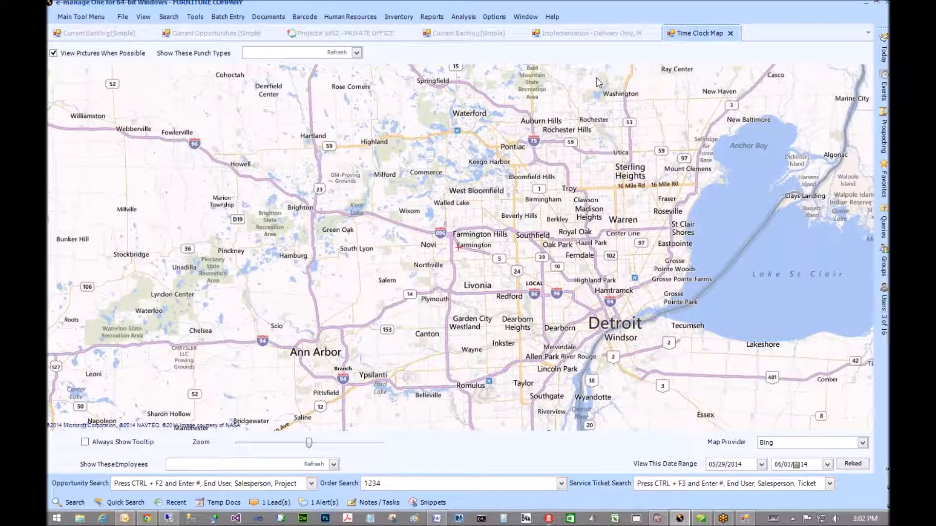
click(576, 35)
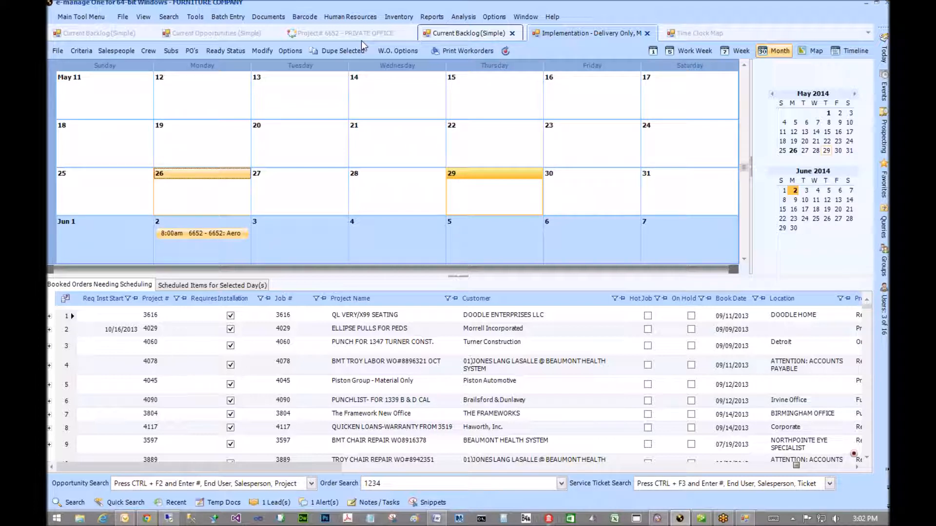
click(349, 17)
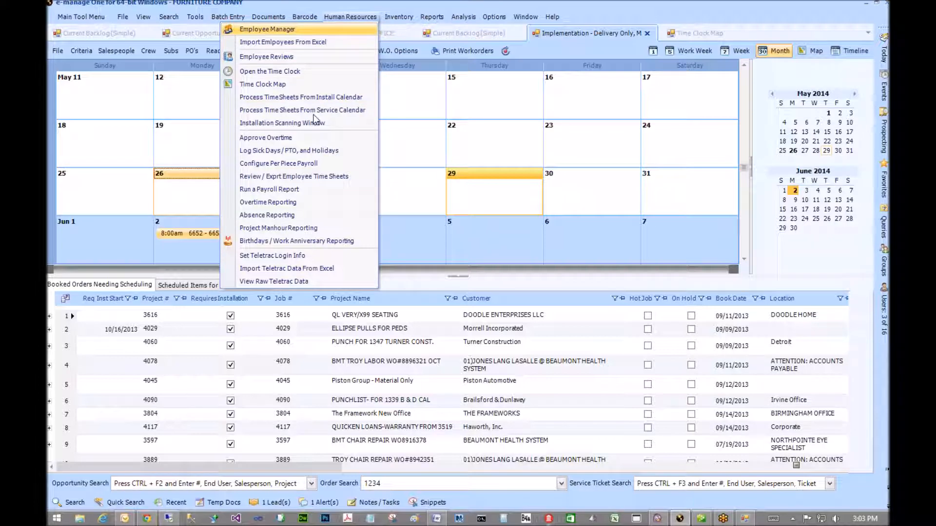
- Open Employee Manager, list all employees, and open the project manager's employee record
key(Return)
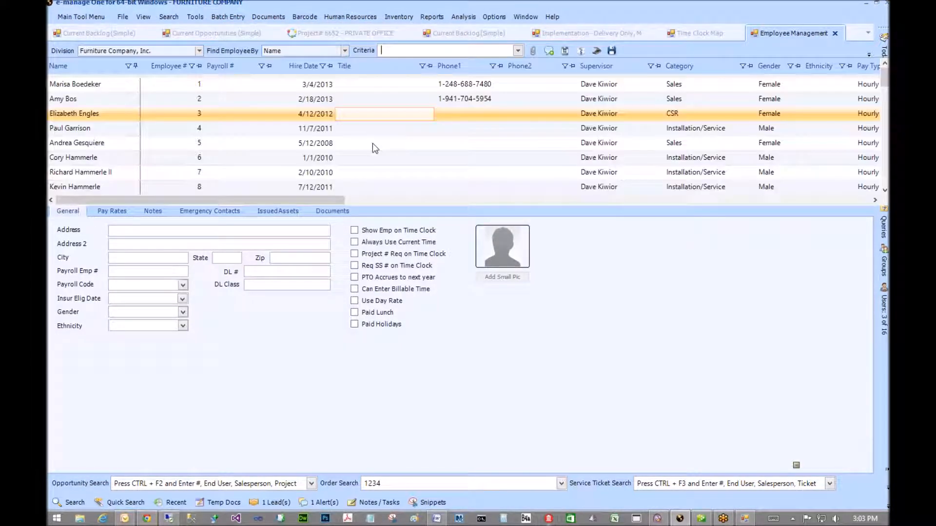
click(372, 142)
key(Page_Down)
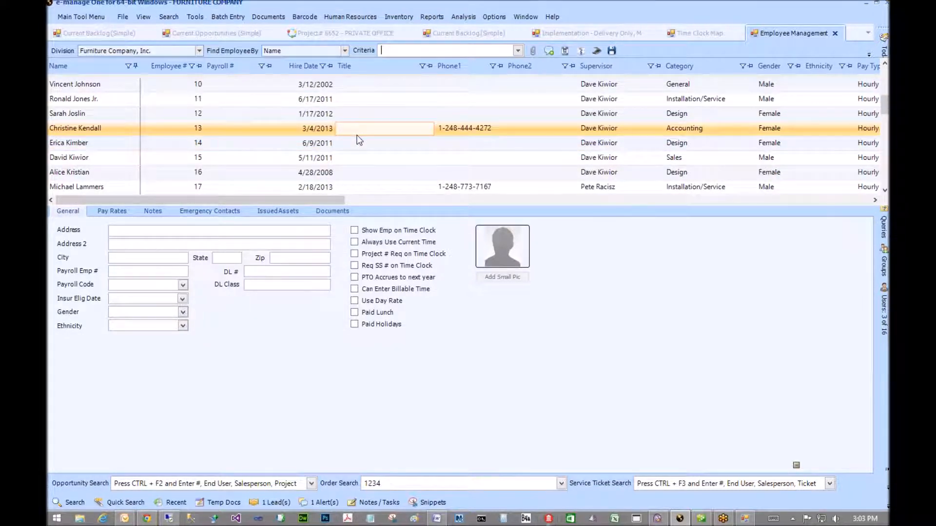
scroll(355, 135, down, 2)
double_click(343, 145)
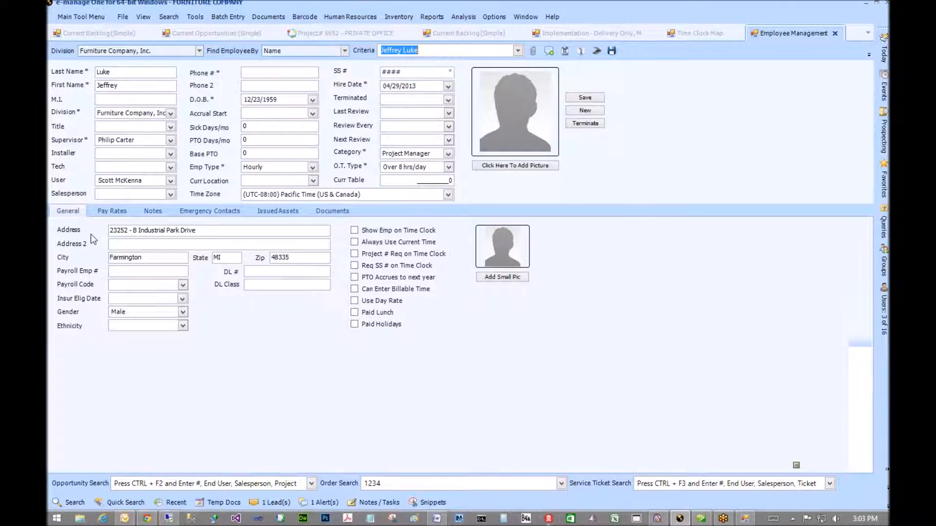
- Show the pay rates, loading the 01/01/2014 Standard Pay entry and then the 05/28/2013 entry
click(111, 211)
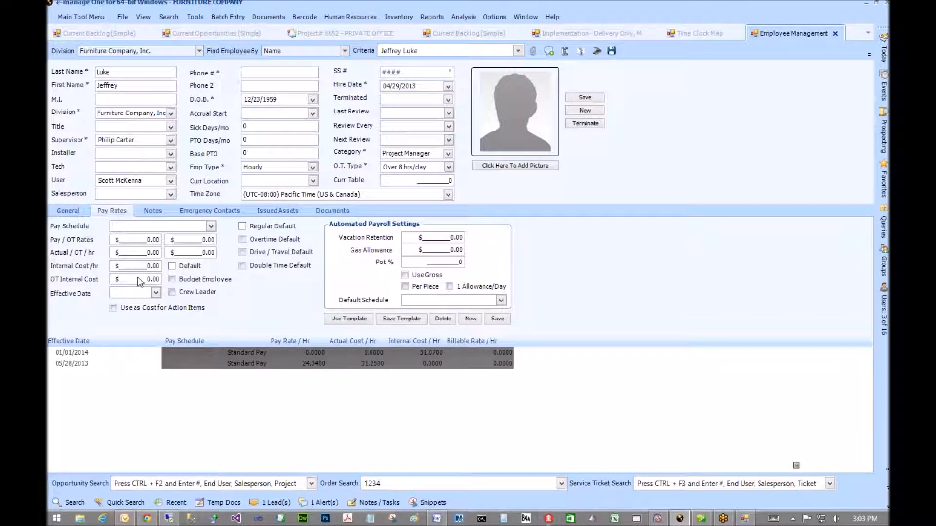
click(211, 227)
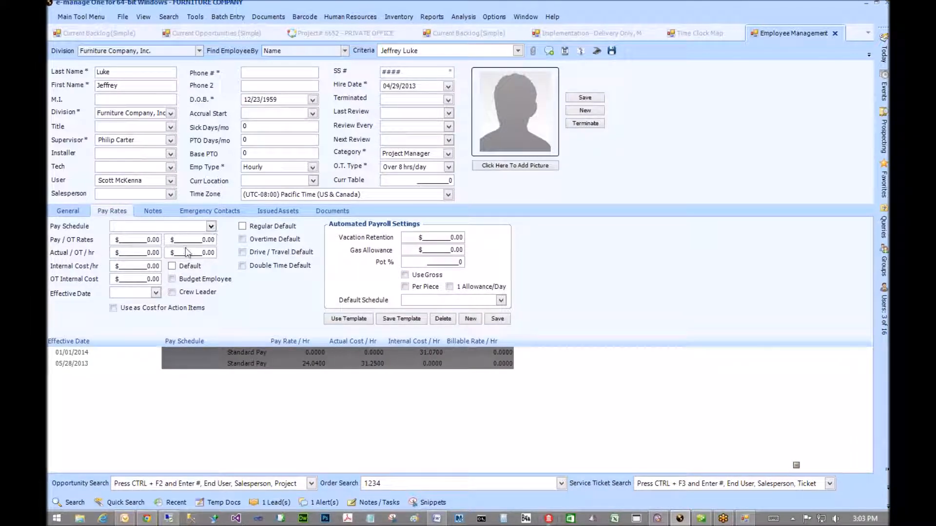
click(222, 351)
click(223, 352)
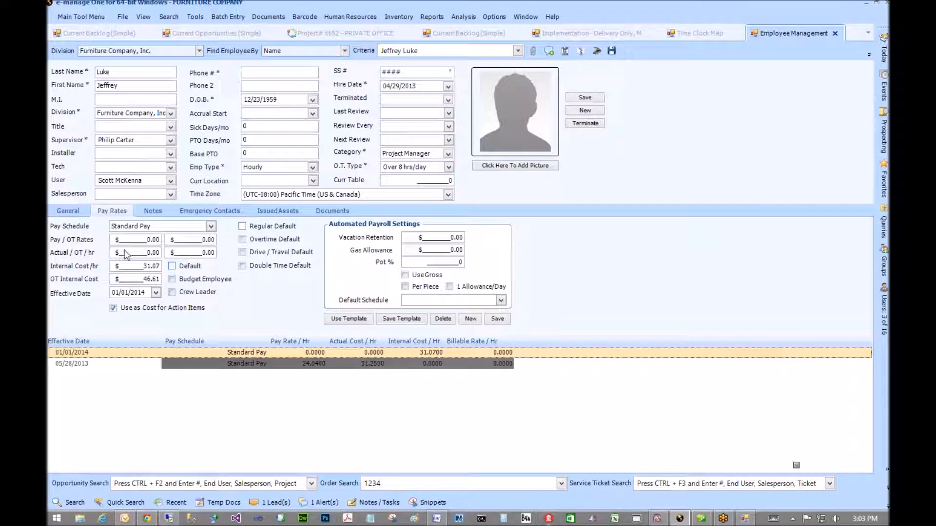
drag(117, 253, 215, 252)
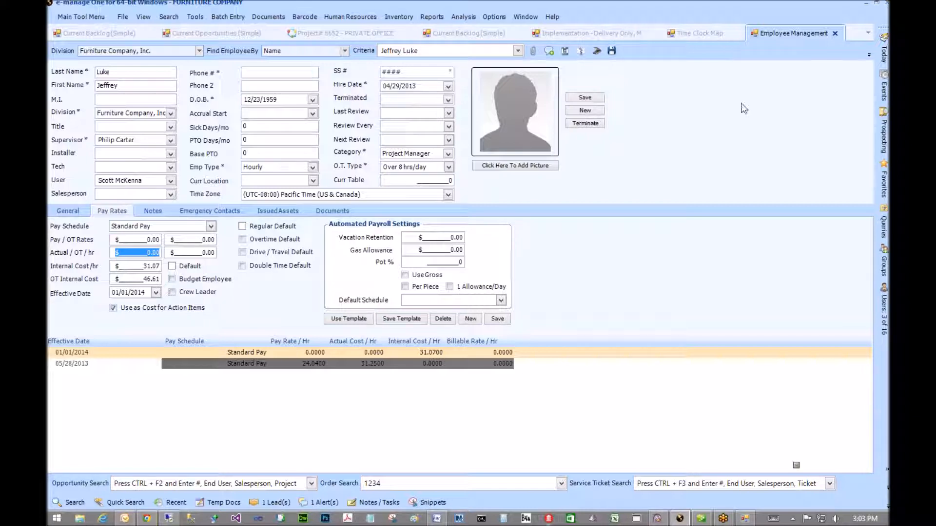
click(241, 366)
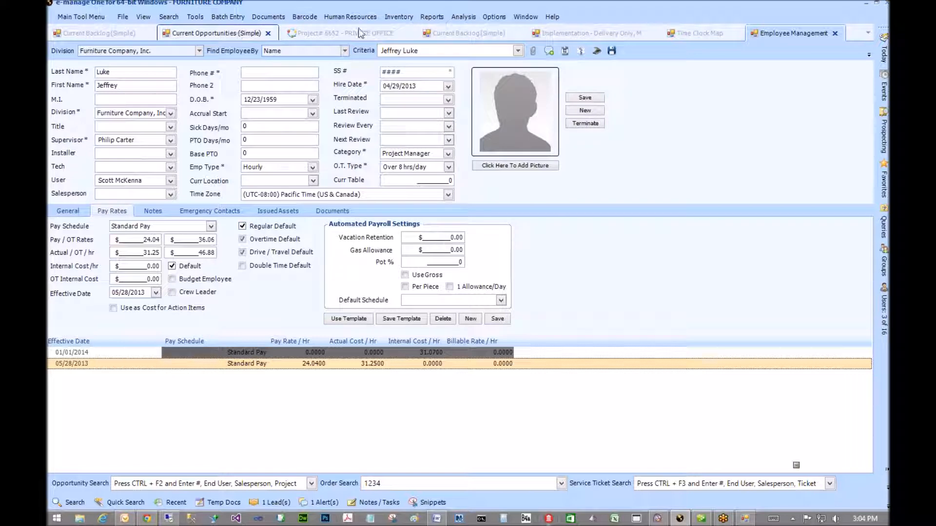
- Check the June 2 job 6652 calendar appointment's actions, then go back to project 6652's Profit and Loss
click(341, 33)
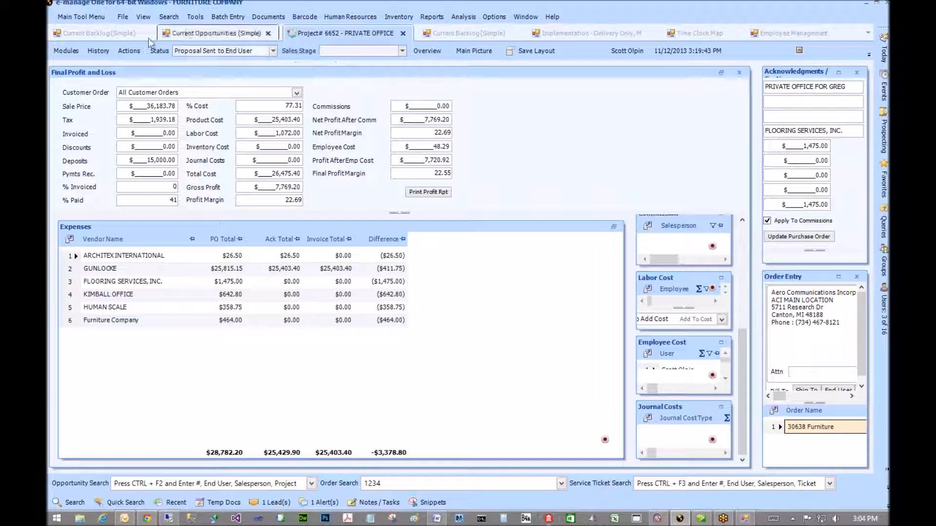
click(589, 33)
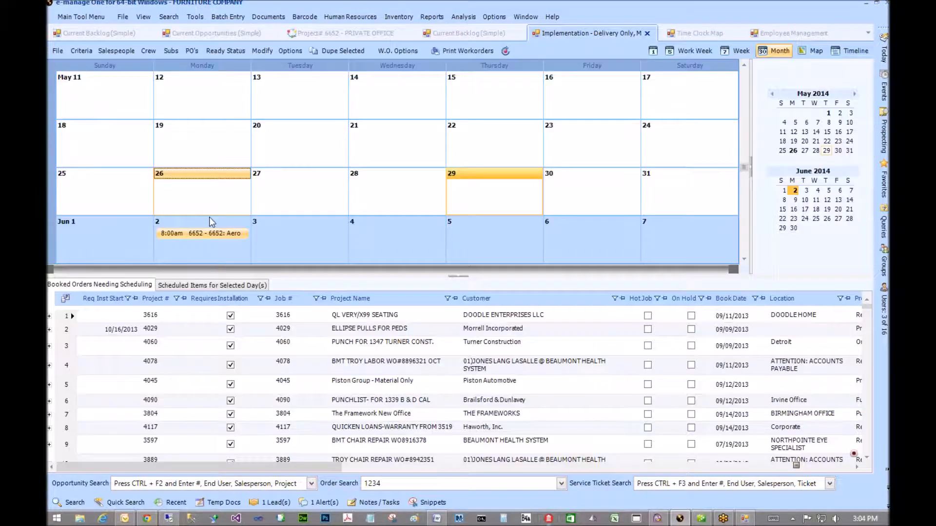
right_click(192, 235)
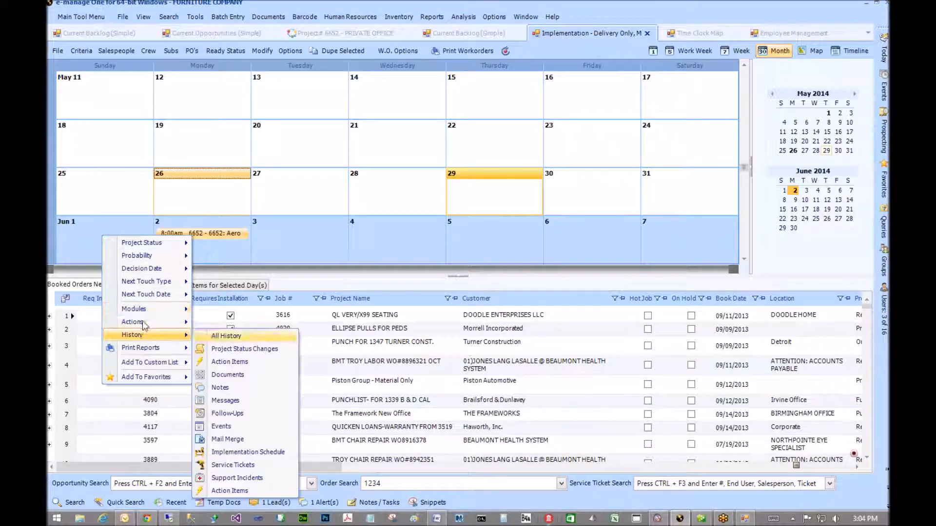
mouse_move(146, 322)
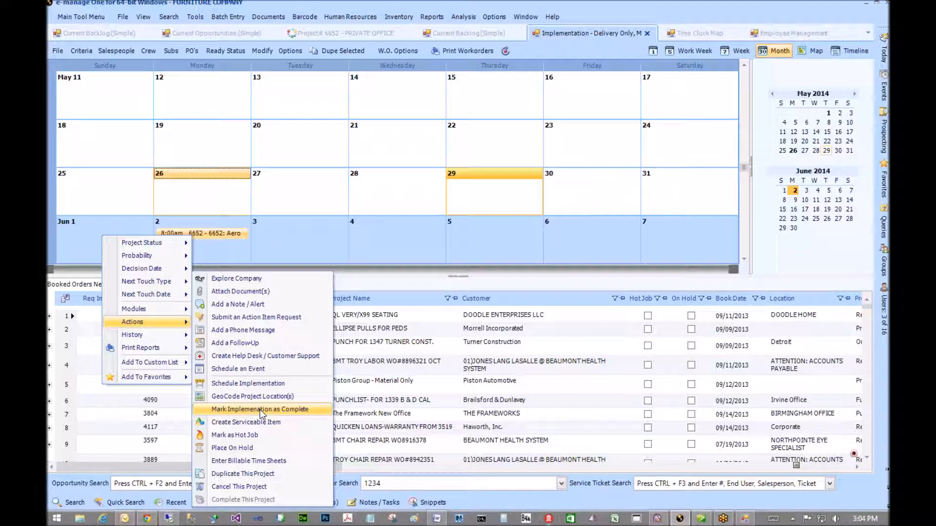
click(259, 410)
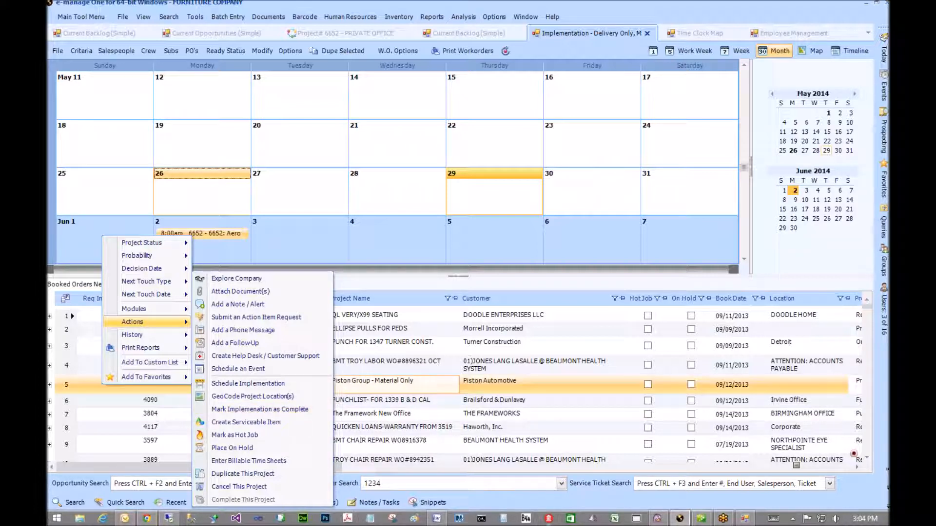
click(883, 52)
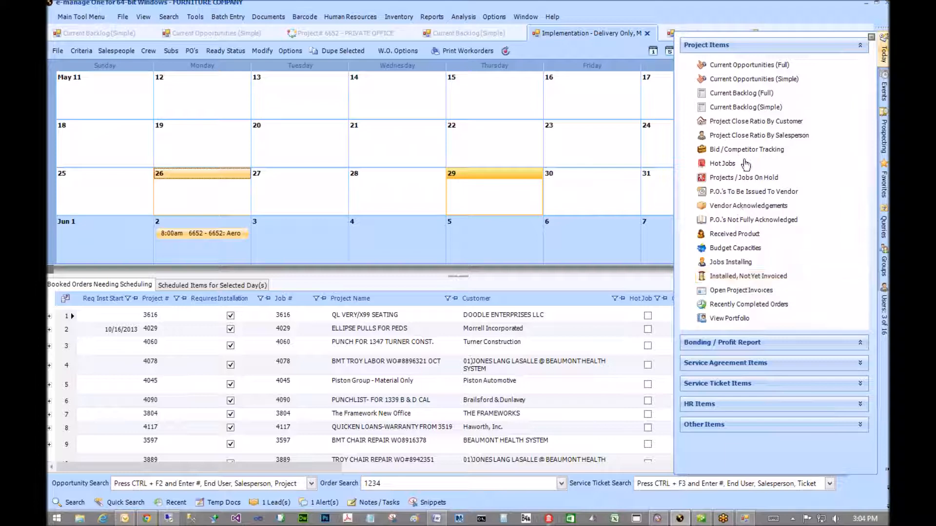
click(397, 35)
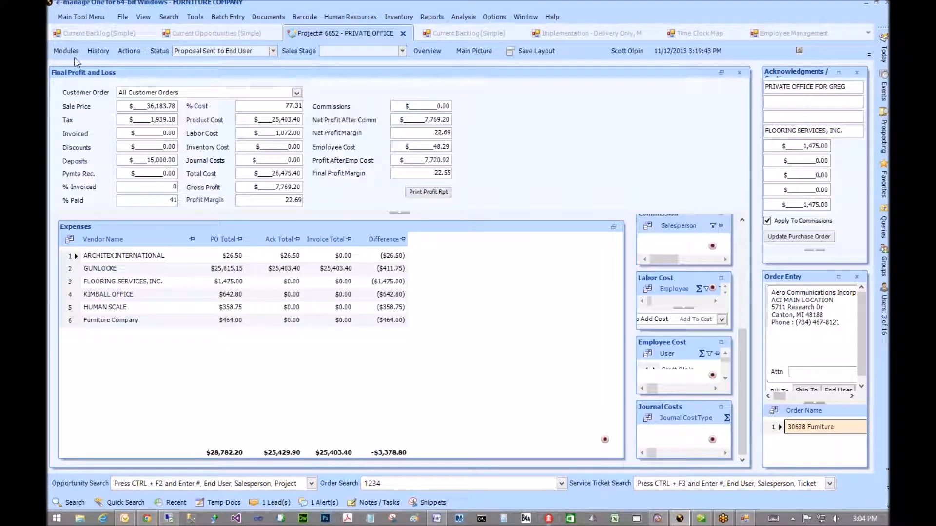
- Start a new customer invoice and add a FREIGHT INCOME - 412.0 line
click(66, 50)
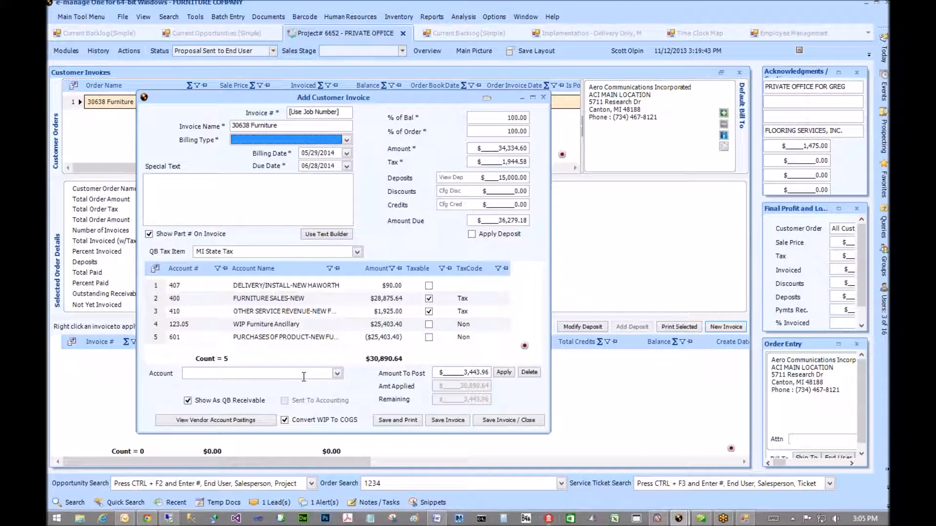
click(336, 373)
scroll(285, 424, down, 3)
click(247, 426)
click(503, 372)
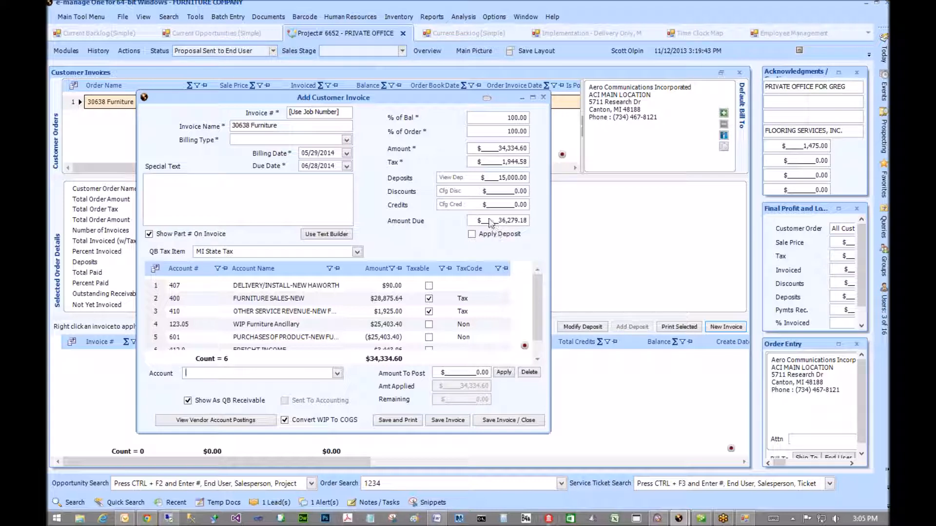
- Apply the $15,000.00 customer deposit, leaving $21,279.18 due
click(472, 234)
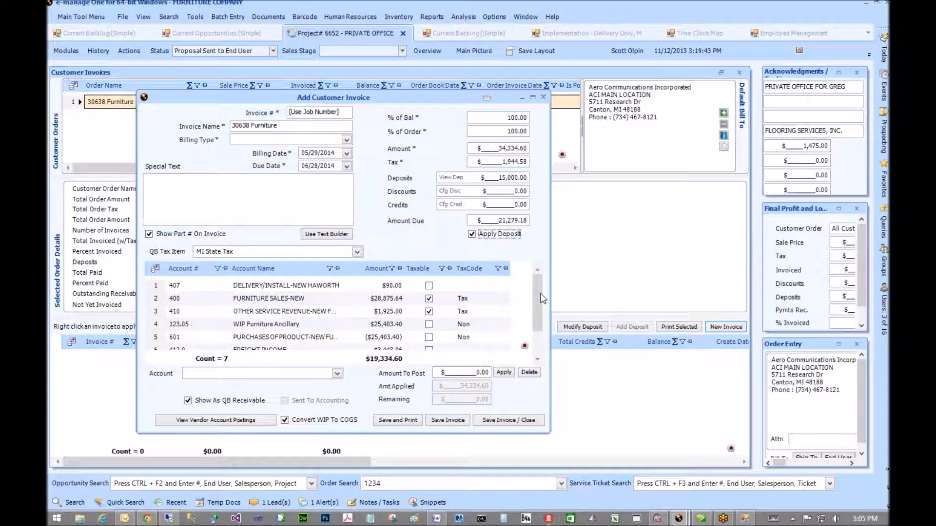
drag(539, 333, 540, 359)
click(287, 329)
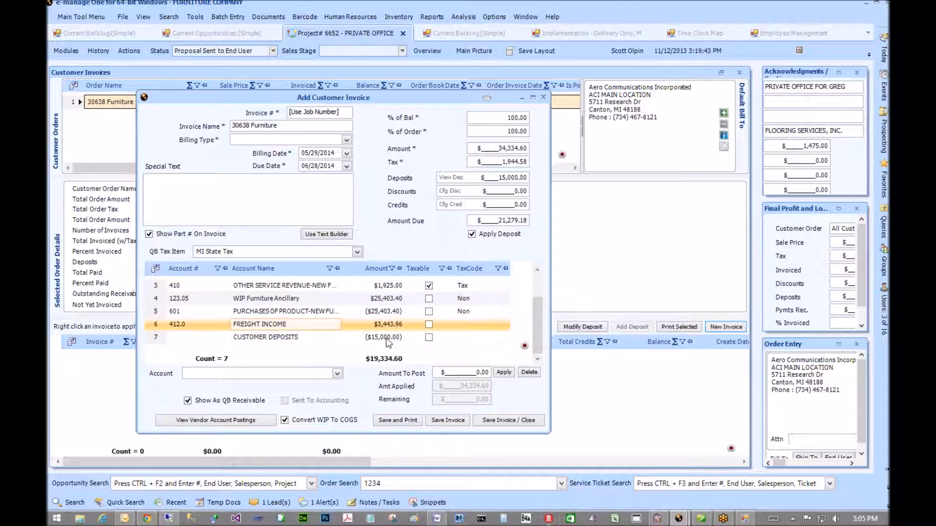
click(383, 337)
click(352, 336)
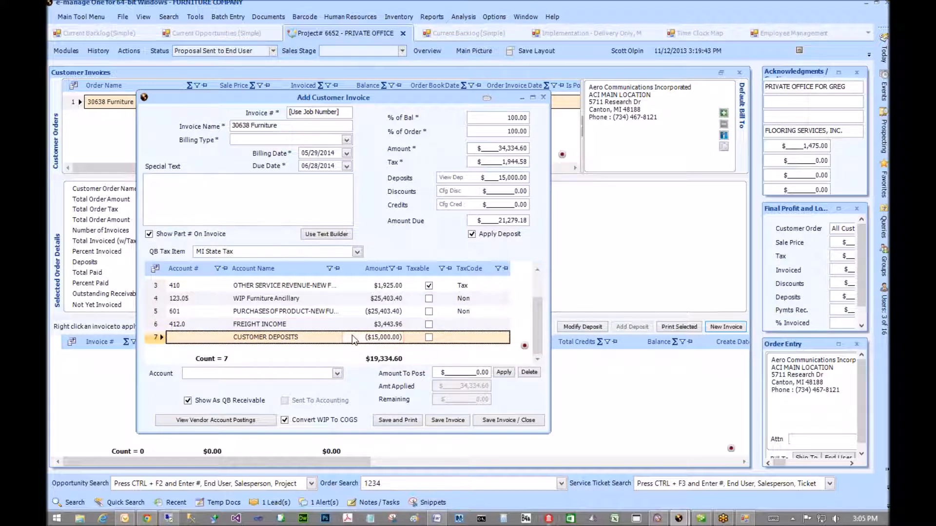
scroll(352, 295, up, 2)
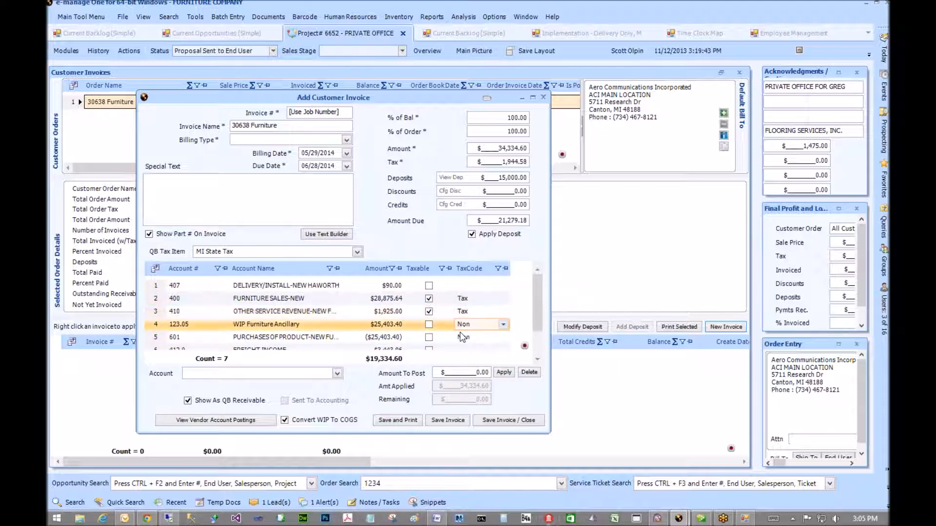
- Set the invoice Billing Type to Final and select the 407 DELIVERY/INSTALL account line
click(399, 414)
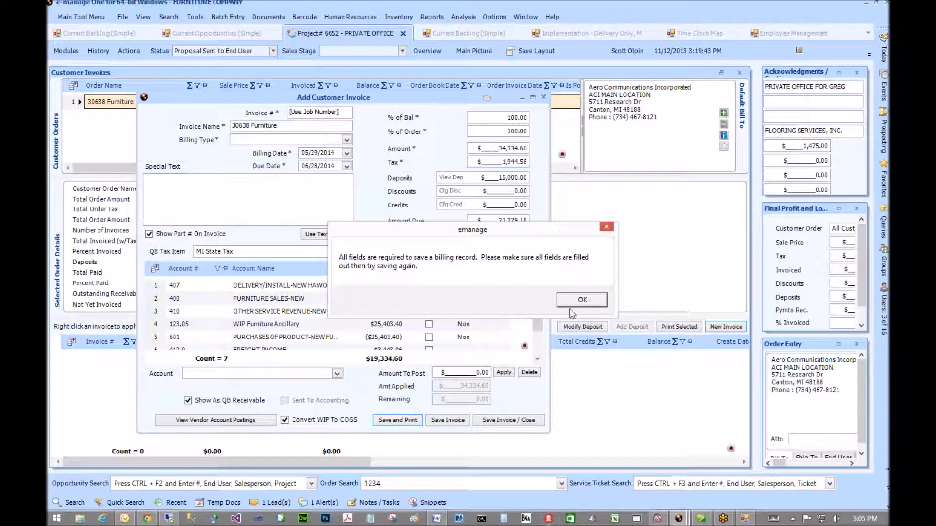
key(Return)
click(300, 140)
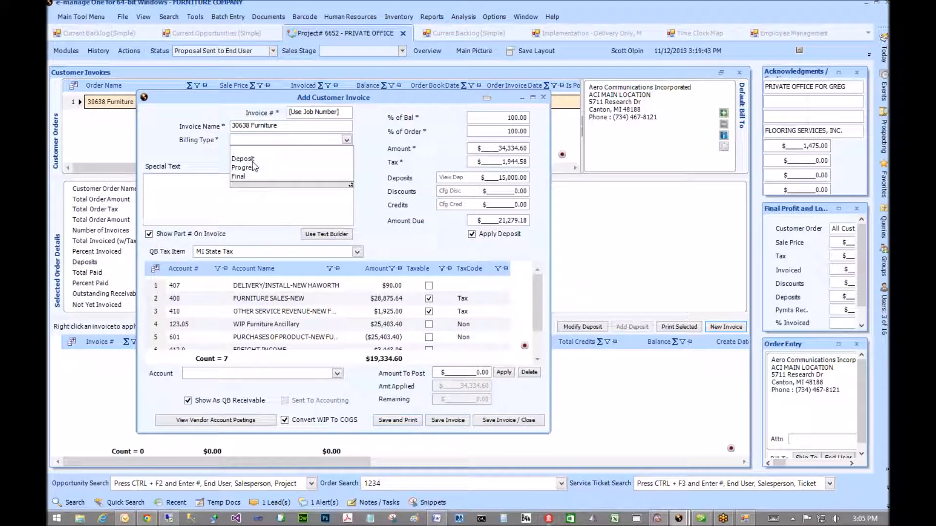
click(248, 176)
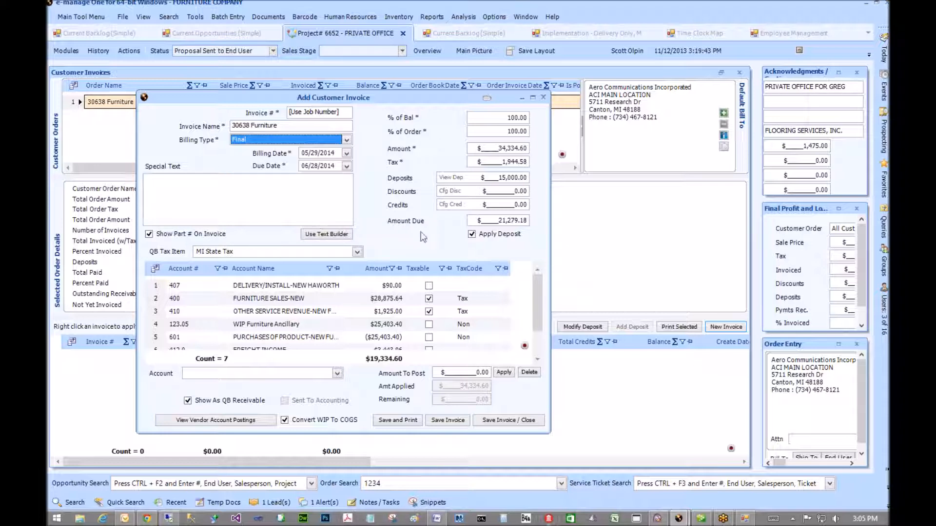
click(182, 194)
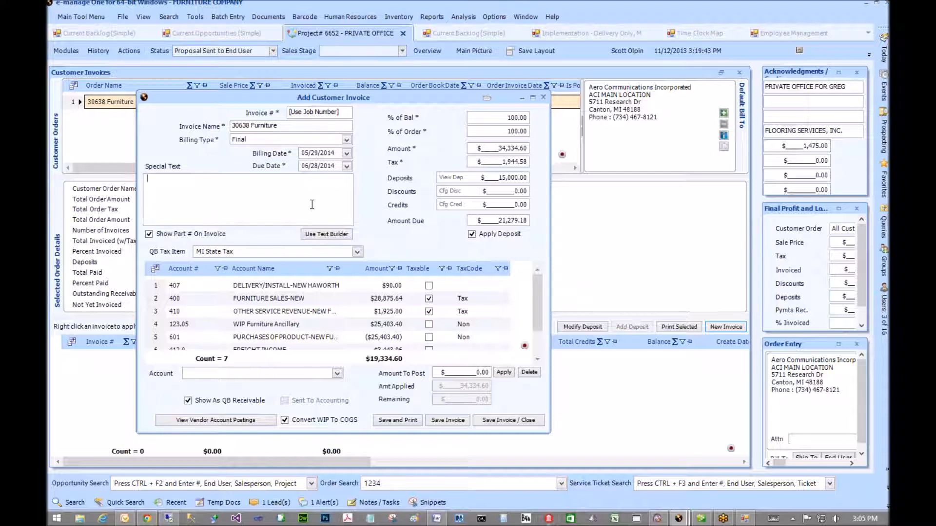
click(488, 285)
- Review the $25,403.40 GUNLOCKE vendor posting, then save invoice 6652-1 with final invoice date 5/29/2014
click(214, 420)
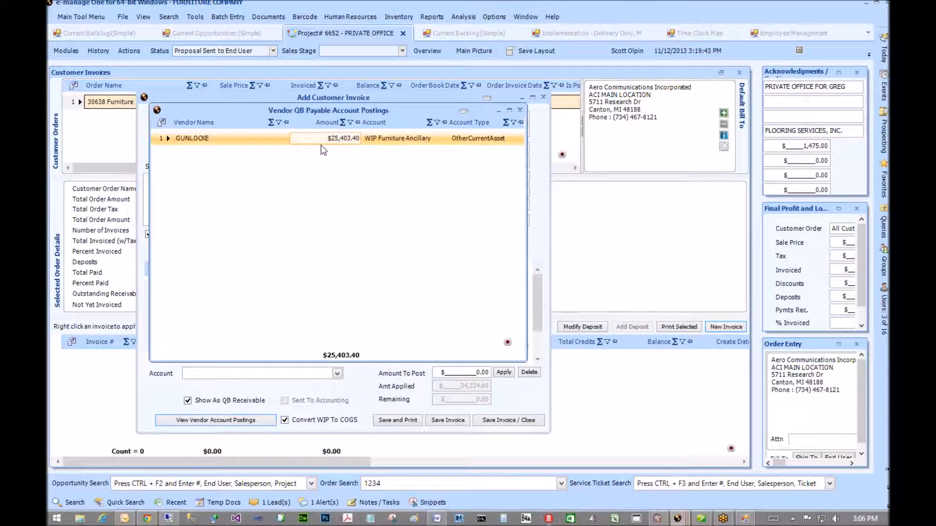
click(520, 112)
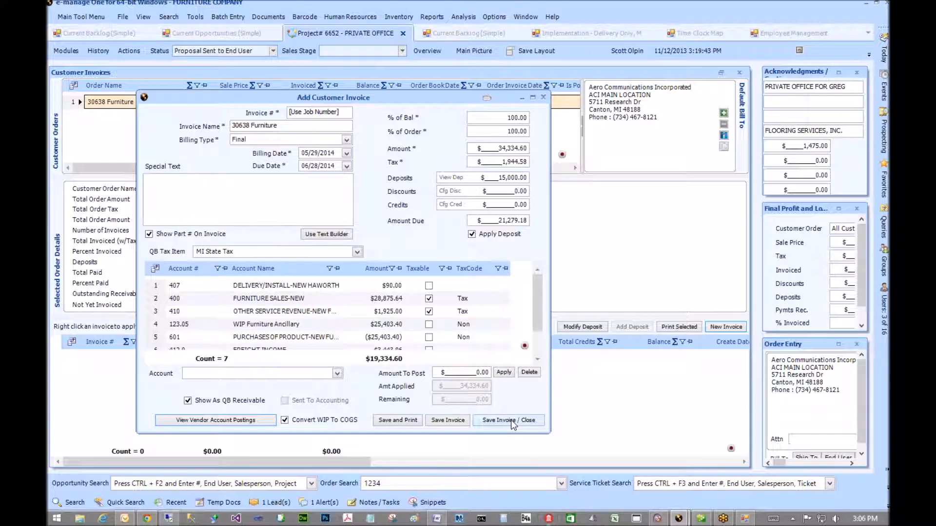
click(403, 420)
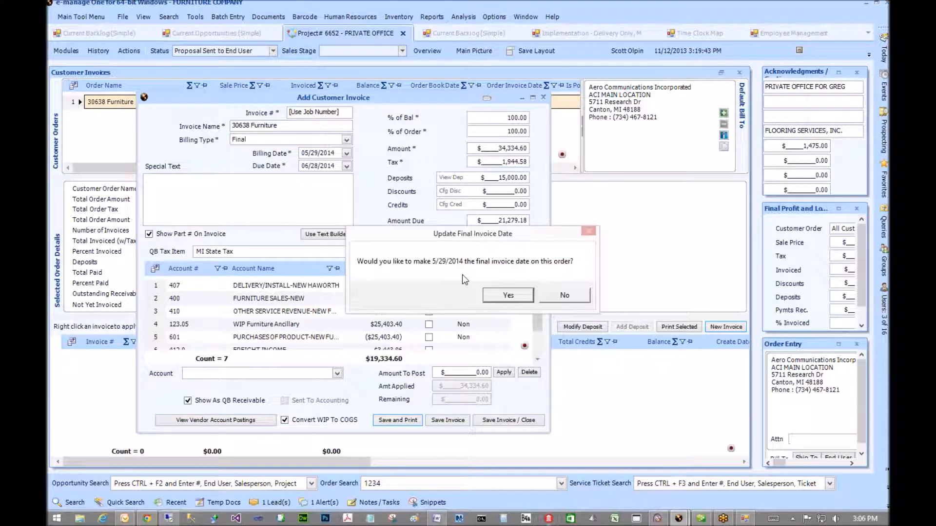
drag(482, 235, 423, 230)
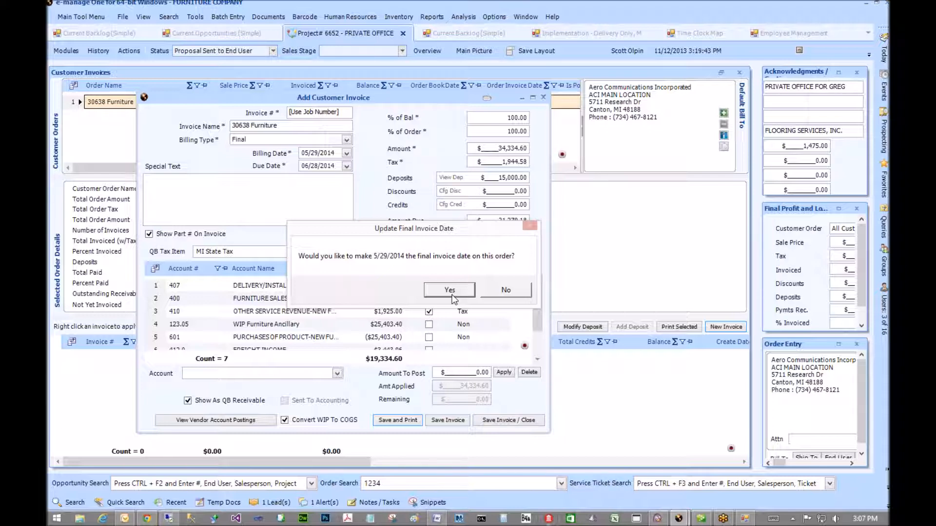
click(449, 291)
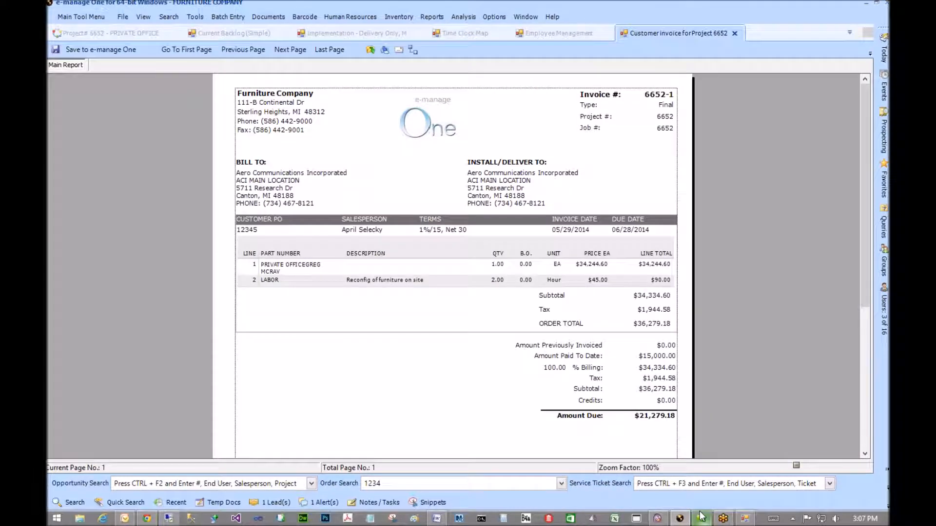
click(700, 519)
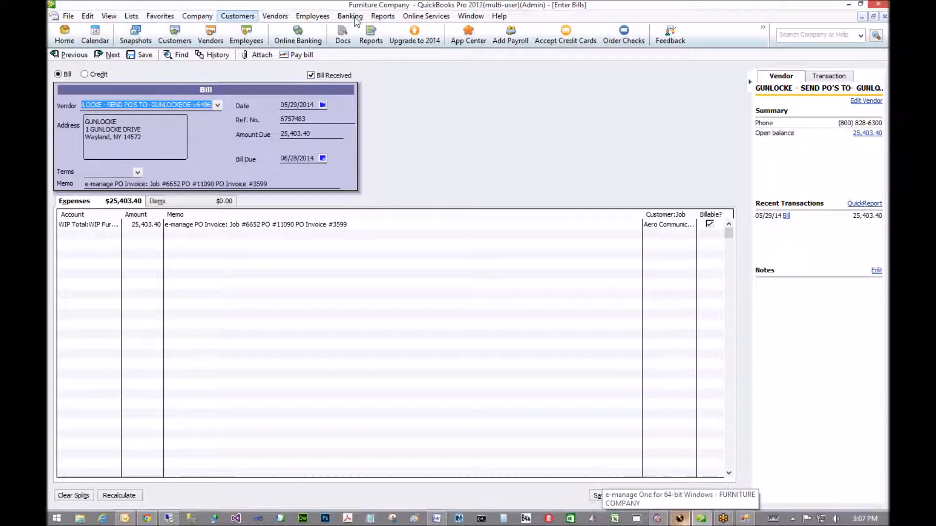
- Open the Profit & Loss Standard report from Company & Financial reports
click(378, 17)
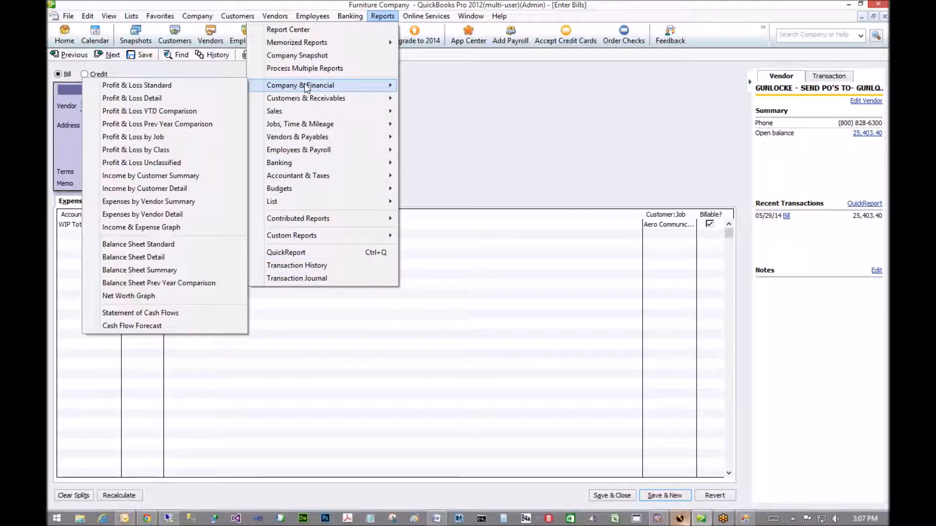
mouse_move(304, 97)
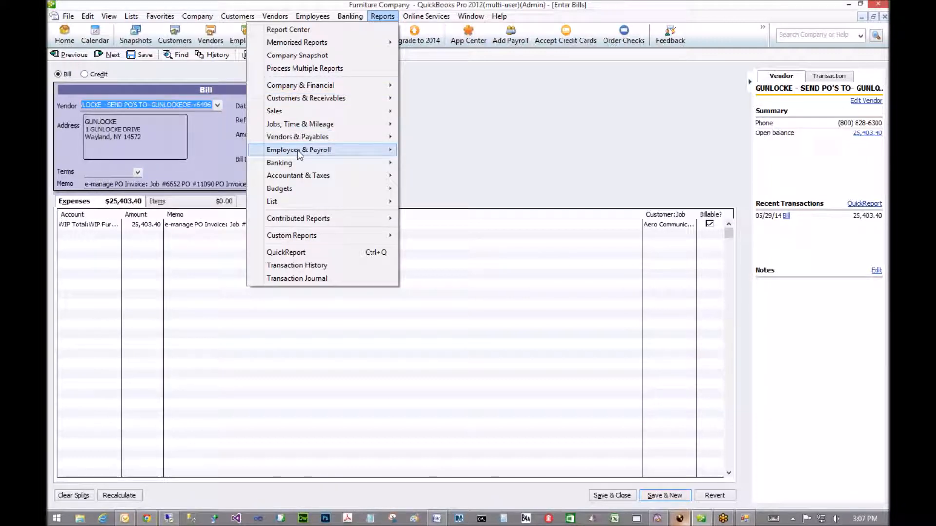
mouse_move(298, 168)
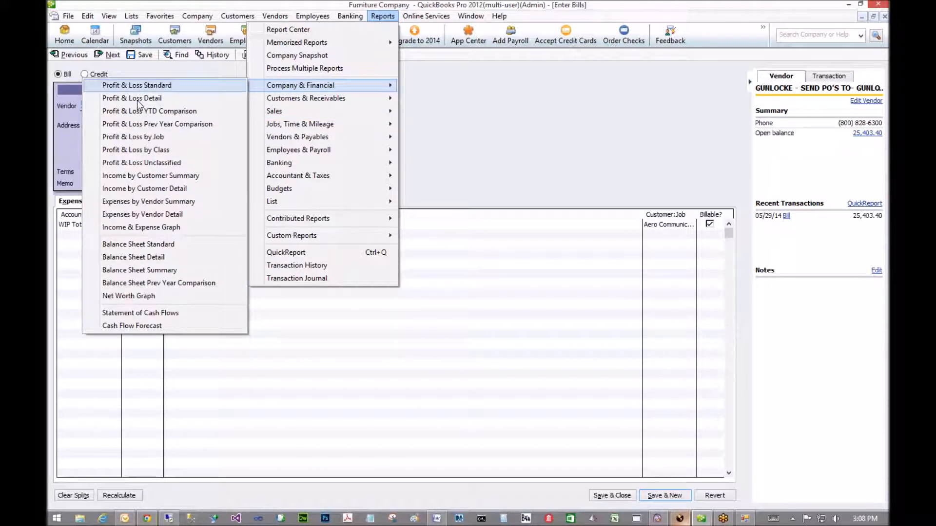
click(133, 88)
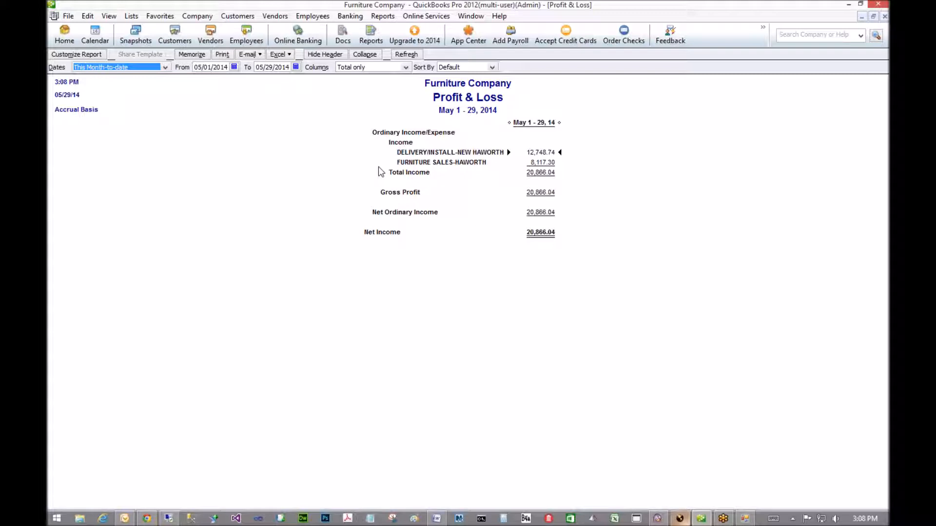
- Open the Profit & Loss Detail report for January 1–May 29, 2014, showing 21,172.81 net income
click(385, 17)
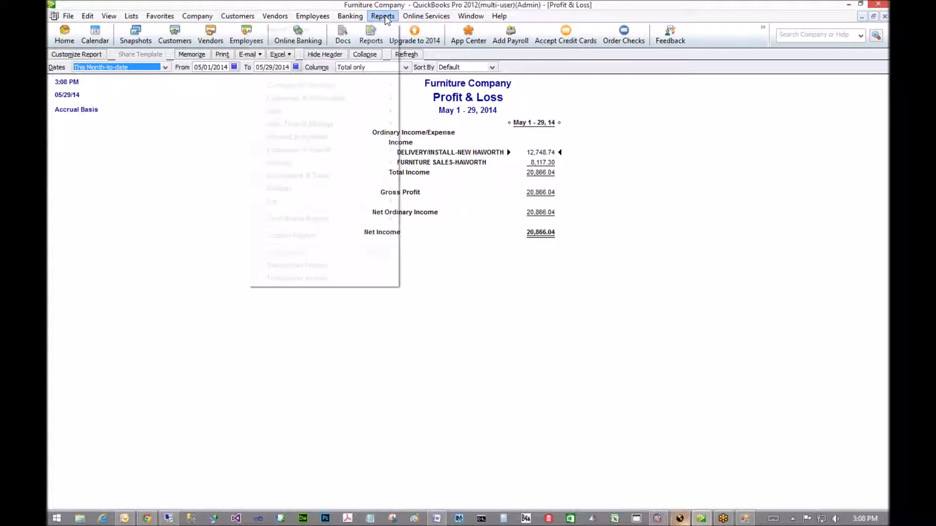
mouse_move(338, 100)
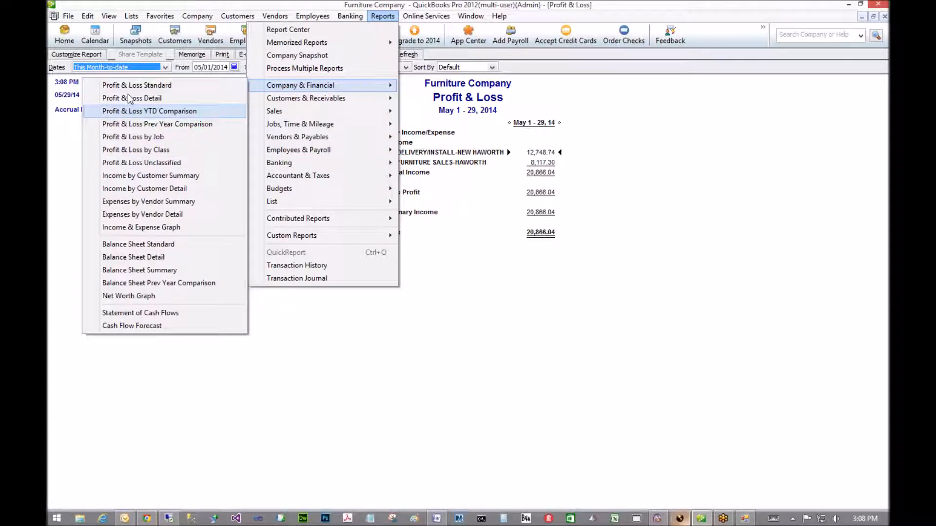
click(132, 98)
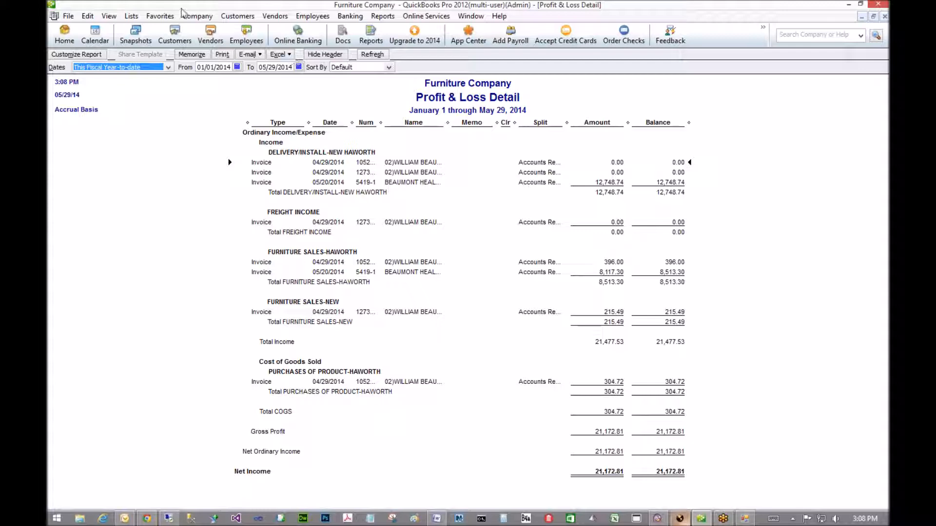
click(131, 16)
- Locate WIP Furniture Ancillary in the Chart of Accounts and its 25,403.40 balance
click(128, 31)
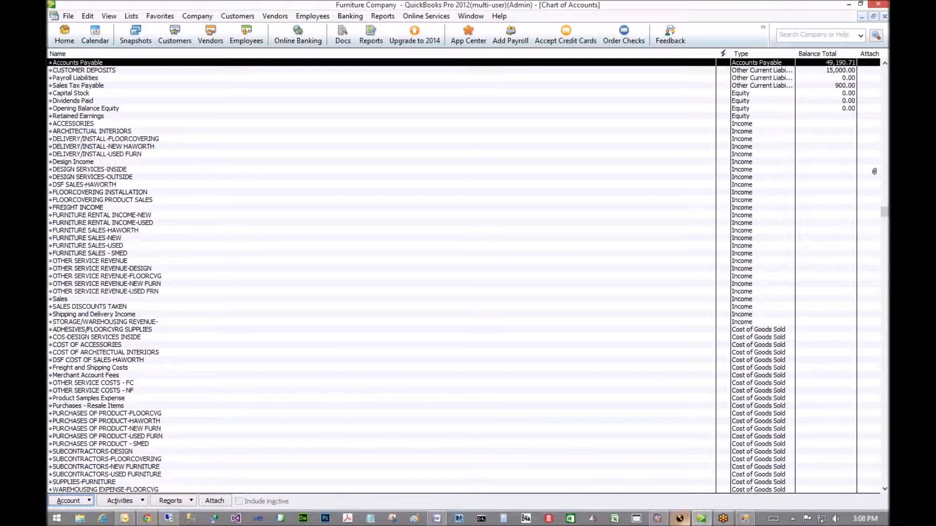
click(600, 202)
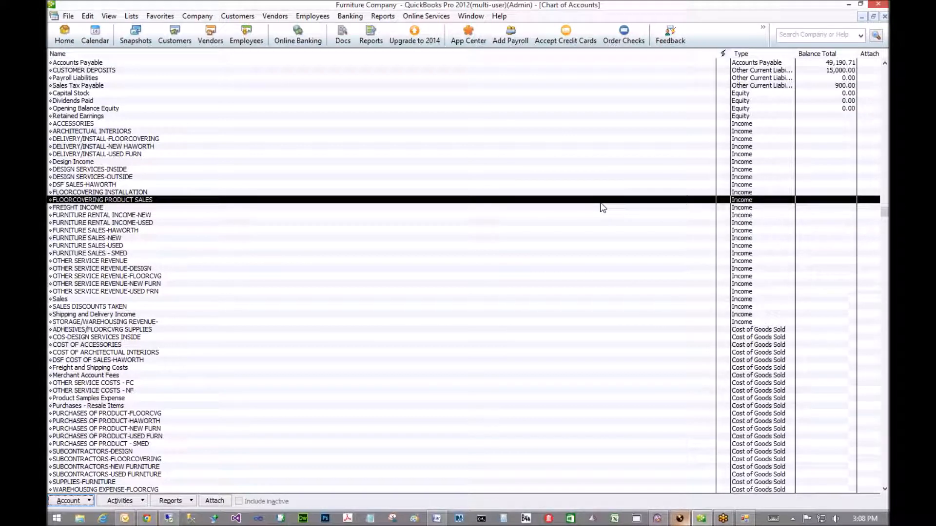
scroll(601, 203, down, 8)
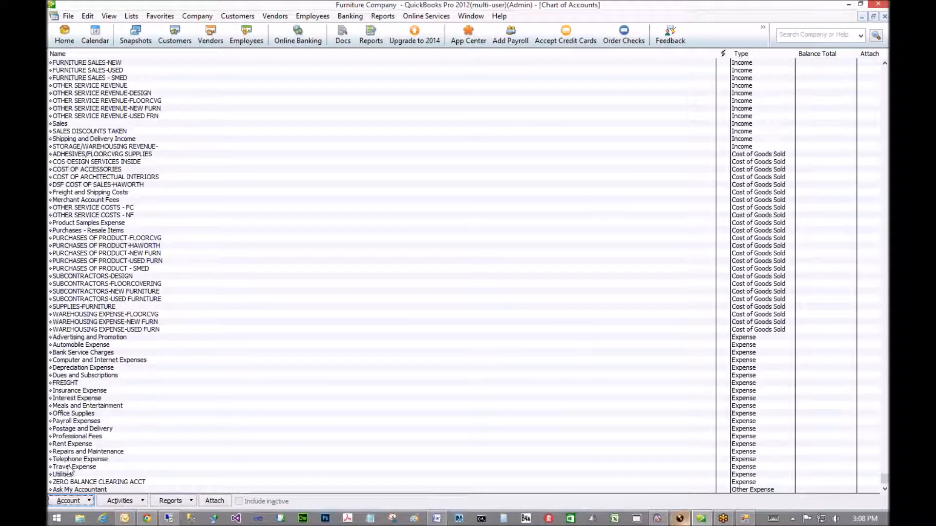
scroll(83, 441, up, 12)
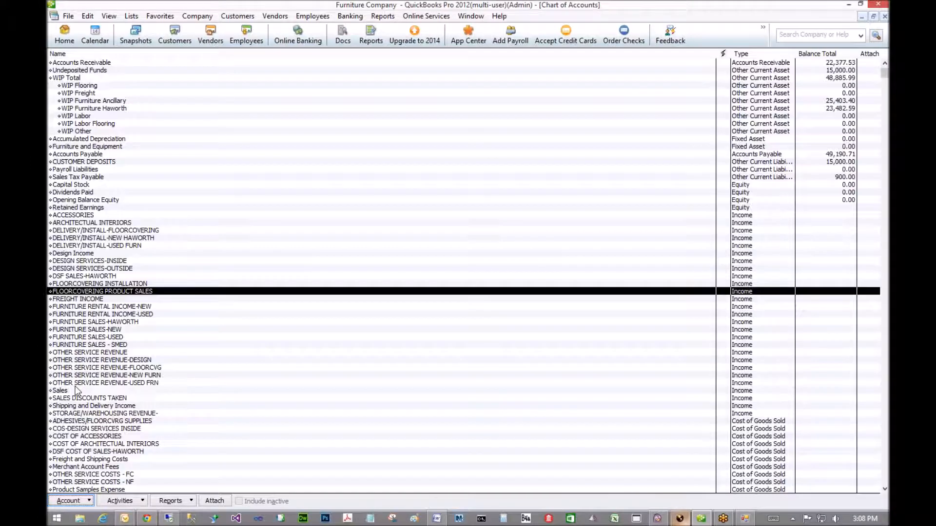
click(837, 101)
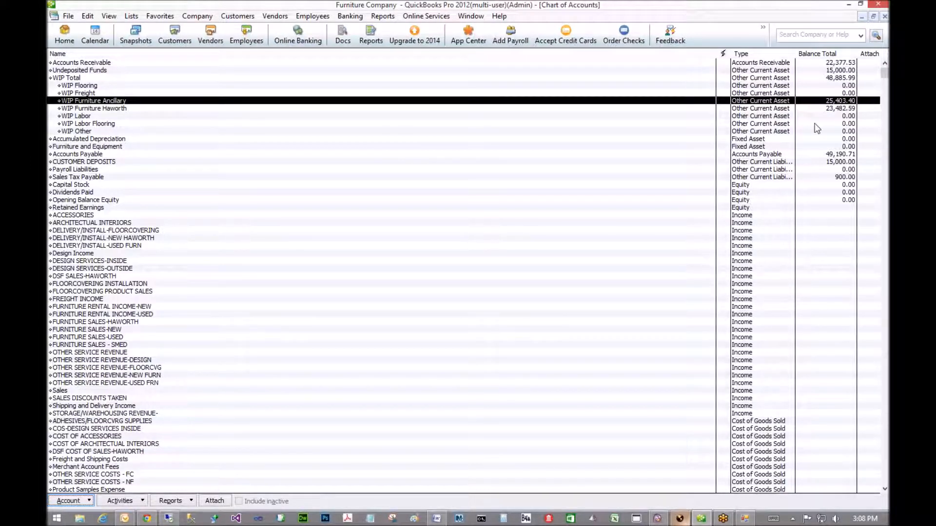
click(832, 108)
click(830, 102)
- Send receivable 6652-1 from the integration application's Send Receivables list to QuickBooks
click(744, 519)
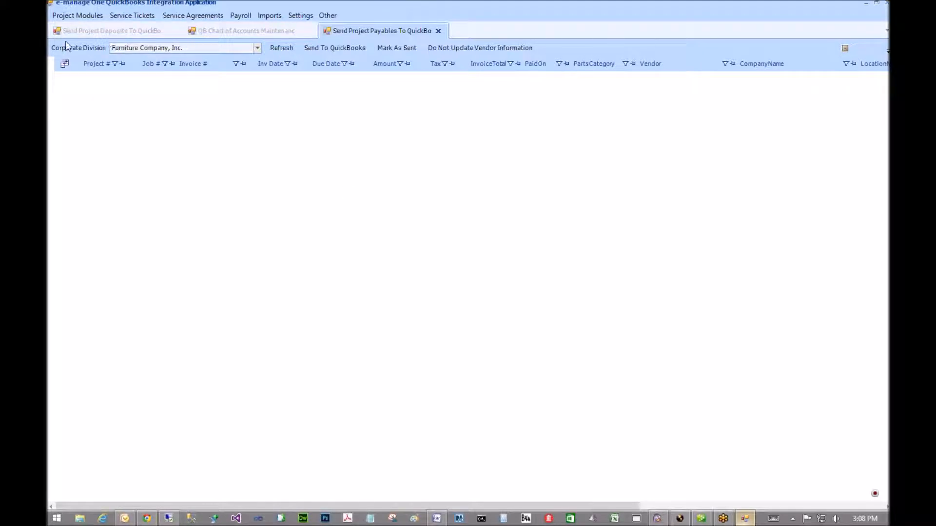
click(70, 15)
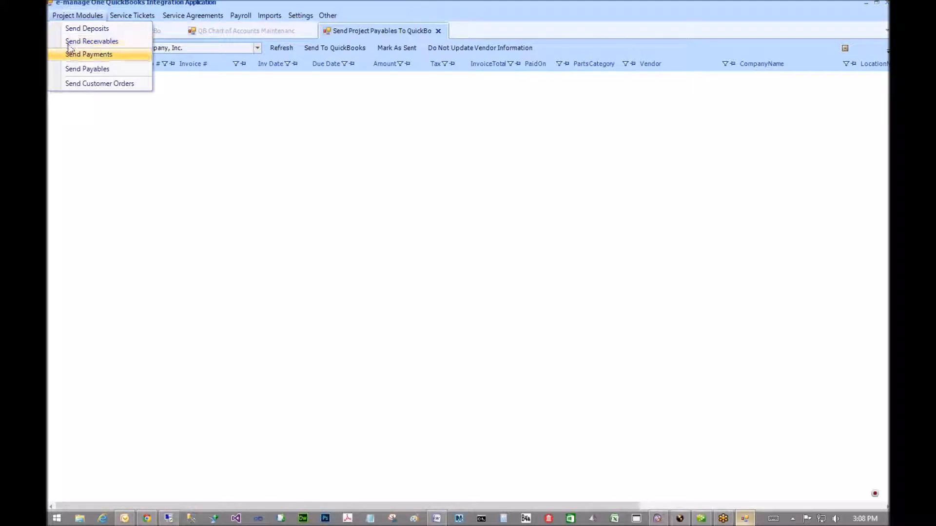
click(71, 42)
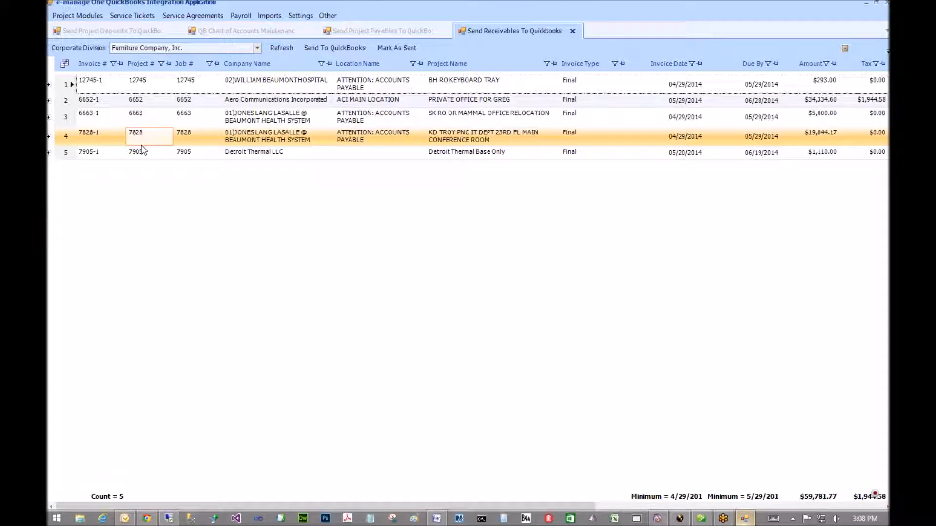
click(131, 153)
click(273, 101)
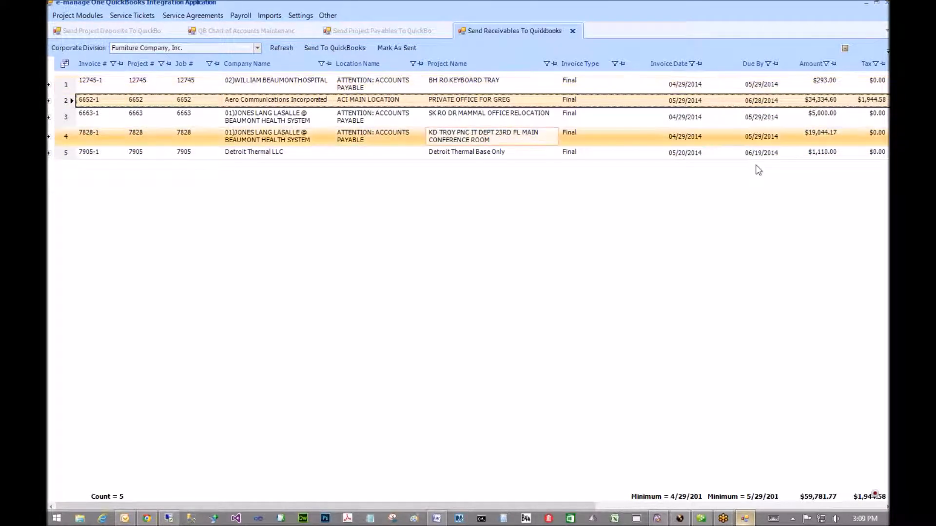
click(49, 101)
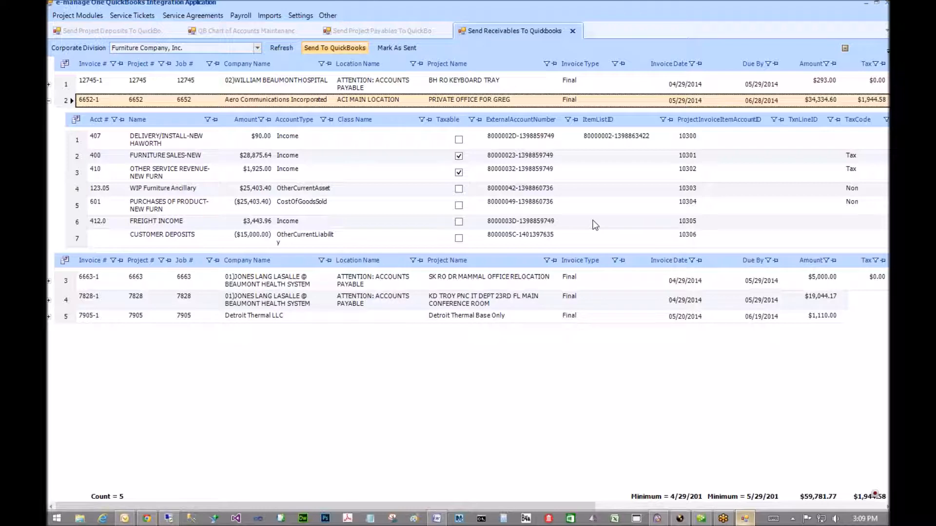
click(702, 520)
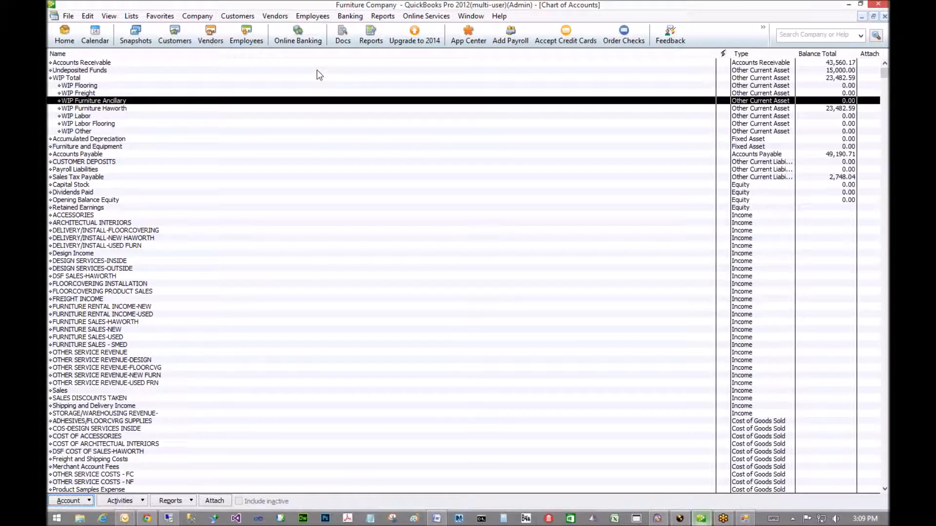
- In the Customer Center, select job 6652 Private Office and its Invoice 6652-1
click(226, 16)
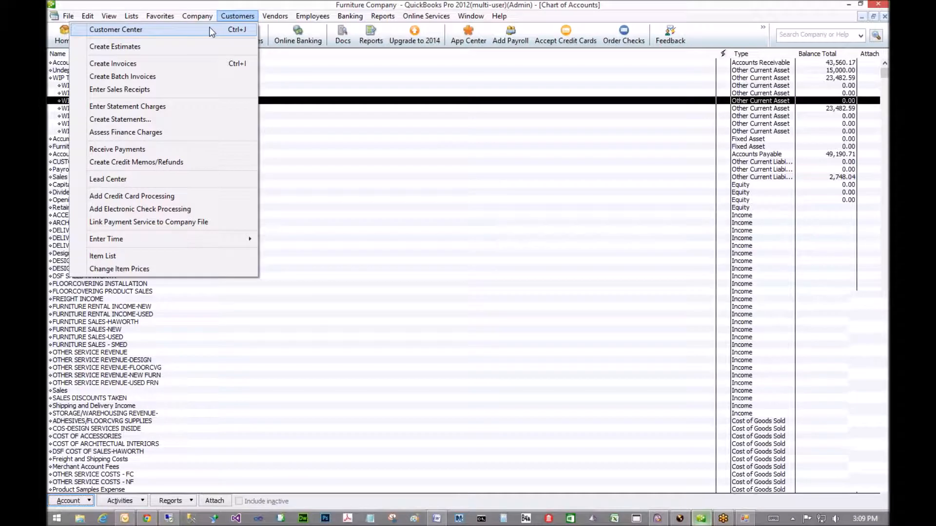
click(209, 30)
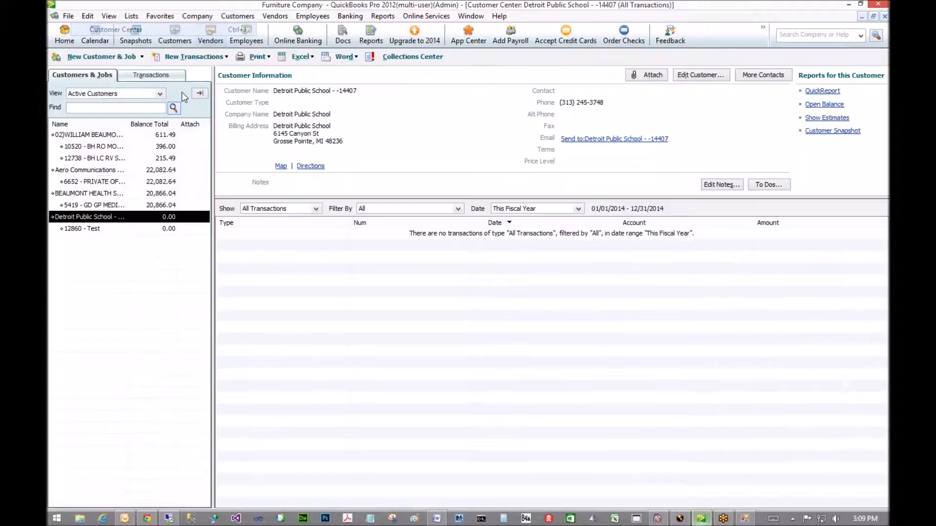
click(78, 182)
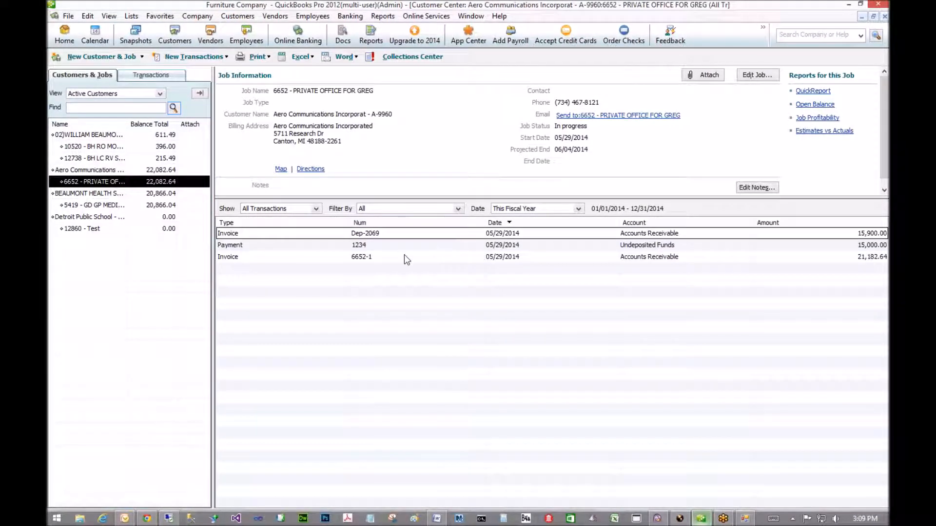
click(296, 257)
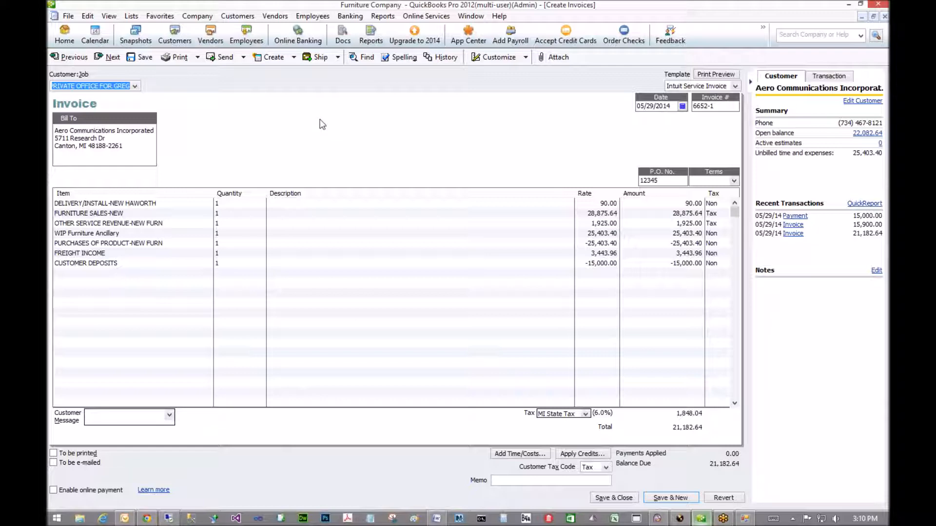
- Show the Item List from the Lists menu and widen its Name column
click(130, 16)
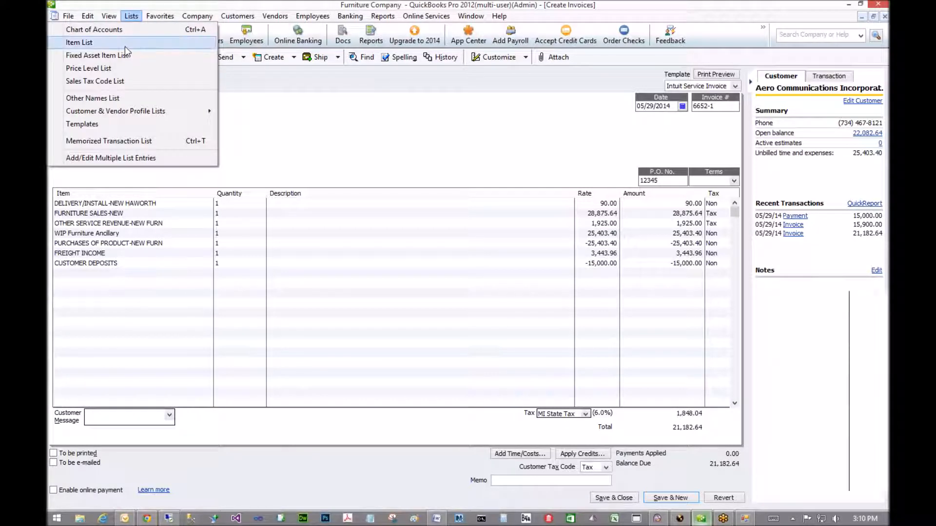
click(125, 45)
drag(156, 77, 188, 78)
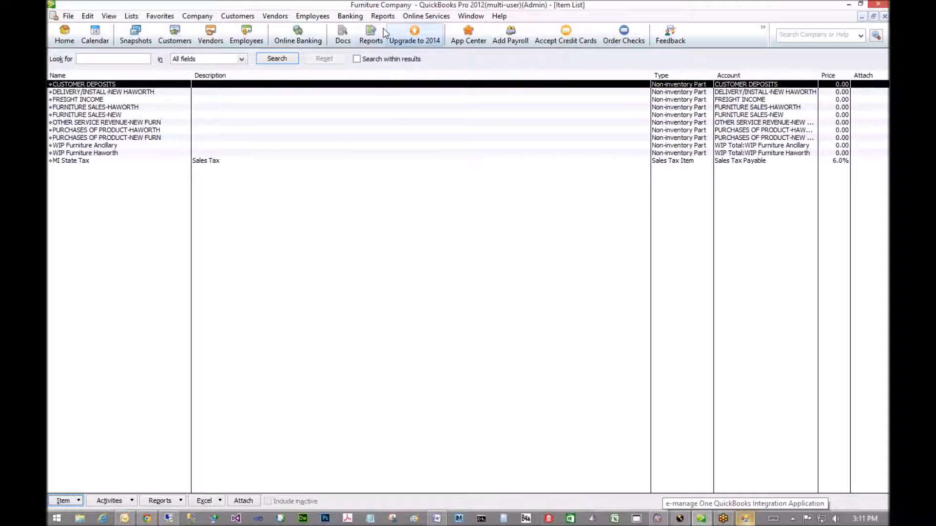
- Open the Chart of Accounts and scroll through the account list
click(131, 16)
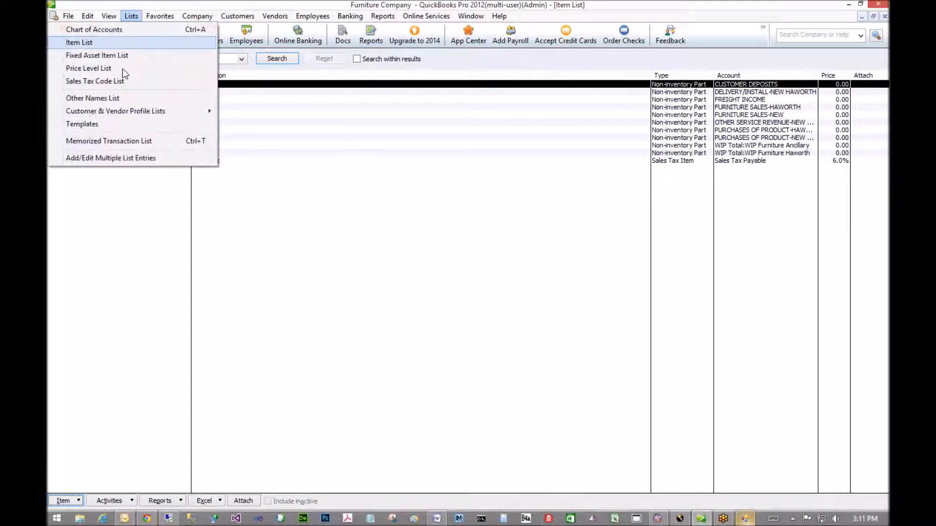
click(117, 31)
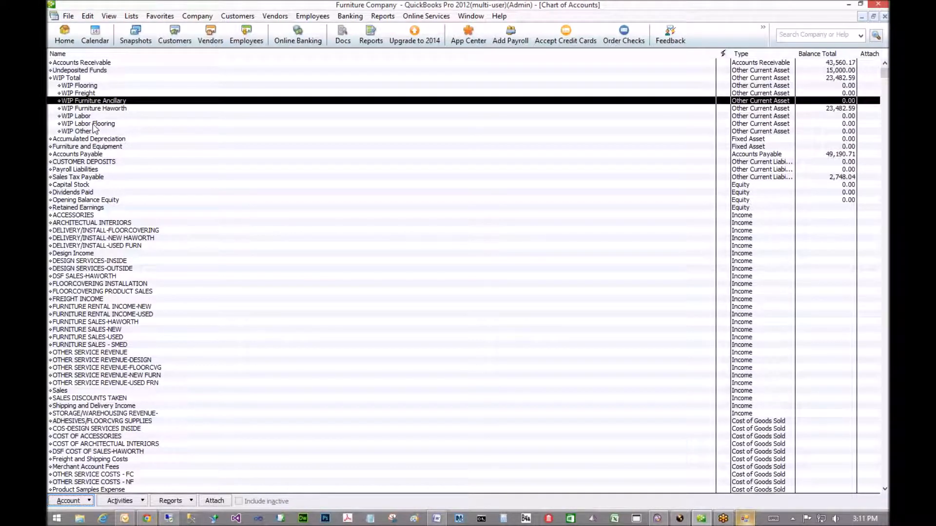
click(586, 331)
scroll(586, 333, down, 12)
scroll(587, 334, up, 1)
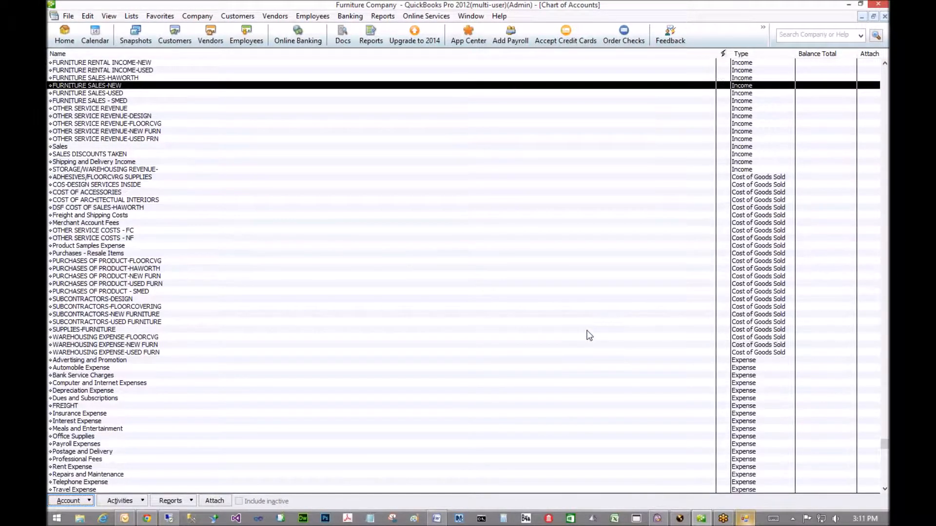
scroll(587, 333, down, 1)
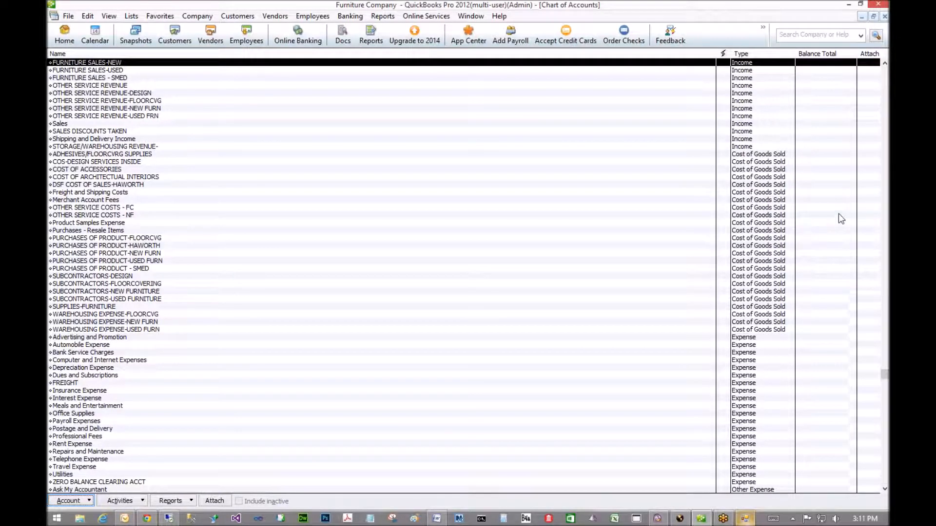
scroll(838, 213, up, 12)
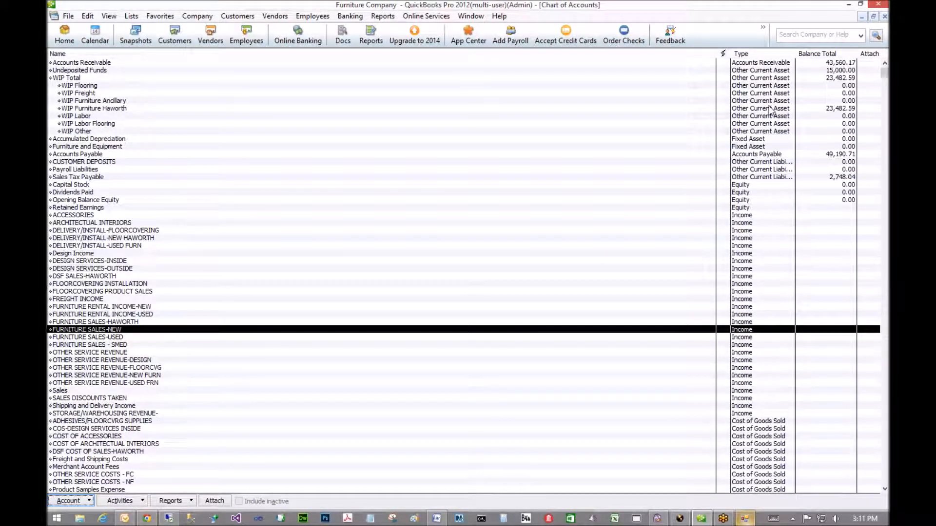
- Select Accounts Receivable and bring up its right-click action menu
click(758, 63)
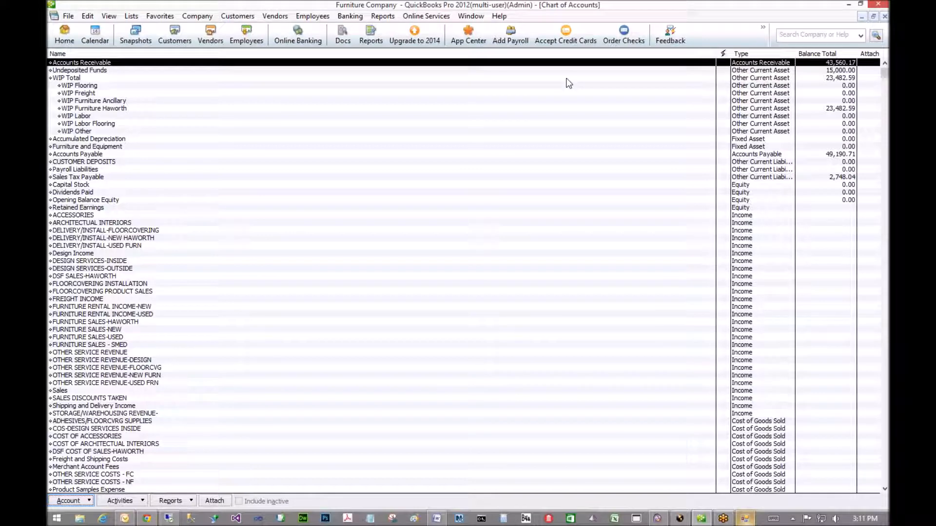
right_click(209, 59)
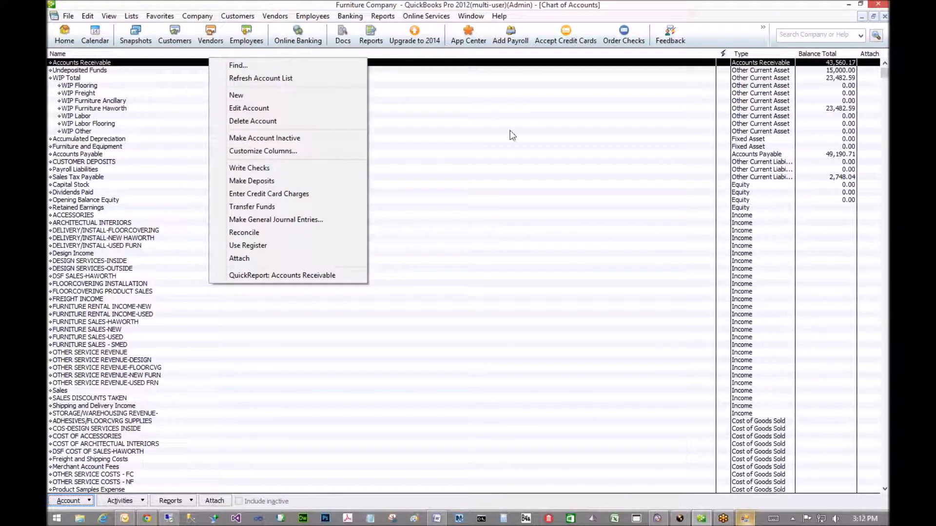
click(829, 154)
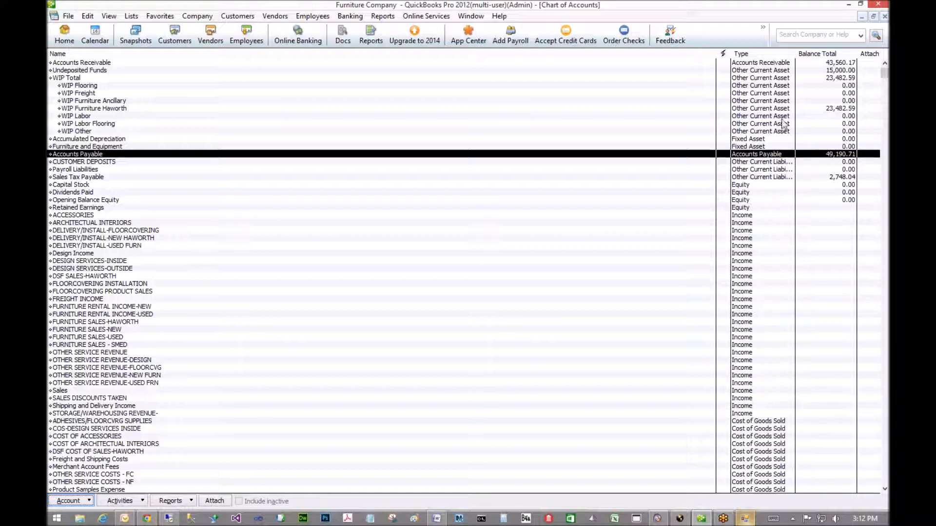
scroll(771, 180, down, 5)
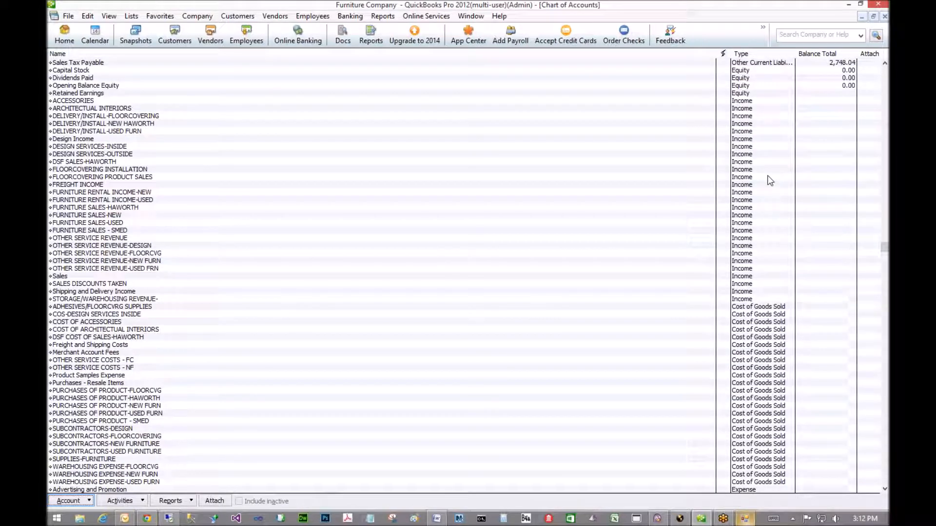
scroll(770, 180, up, 5)
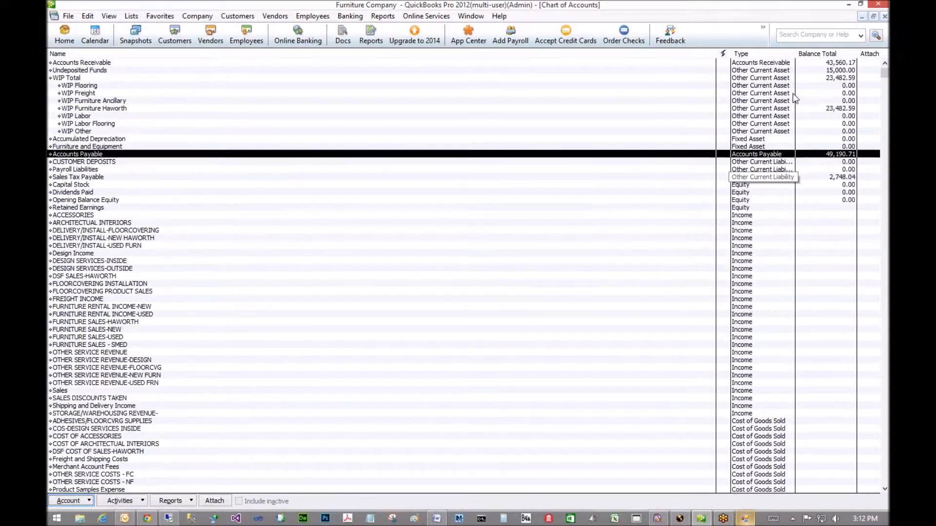
right_click(771, 66)
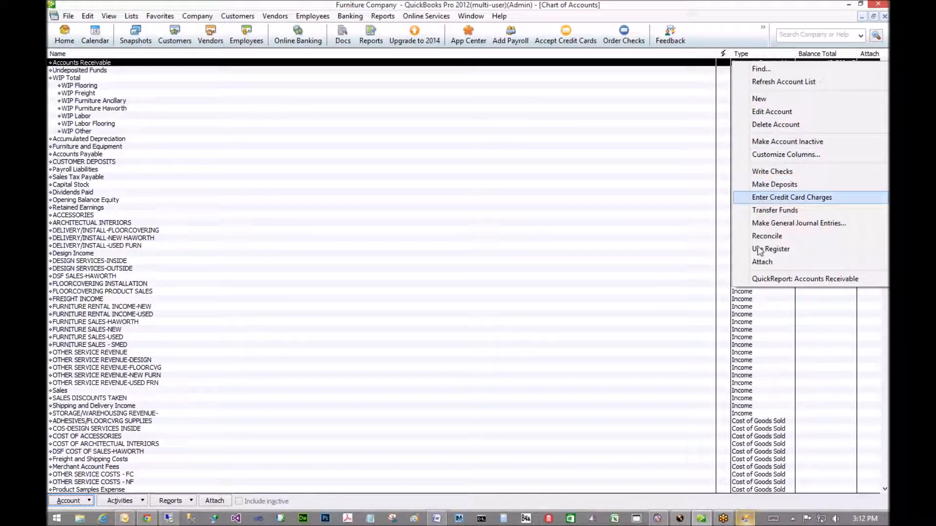
- Run the Accounts Receivable QuickReport, widen Num and Name, then open and close invoice 10520-1
click(756, 279)
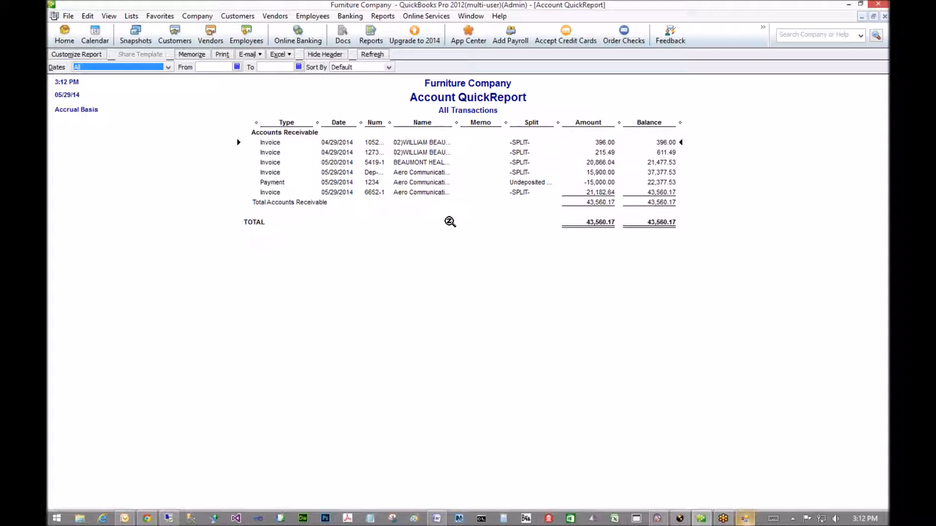
drag(391, 124, 410, 128)
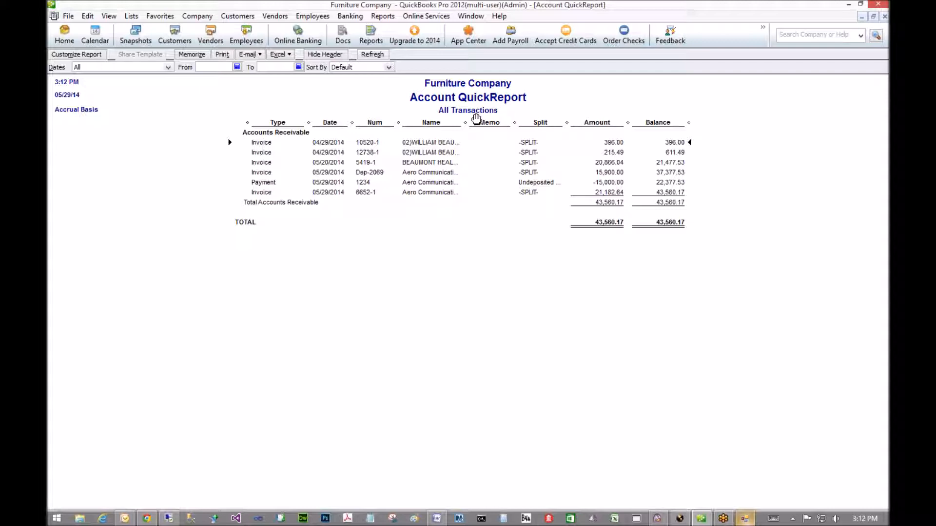
drag(464, 122, 489, 124)
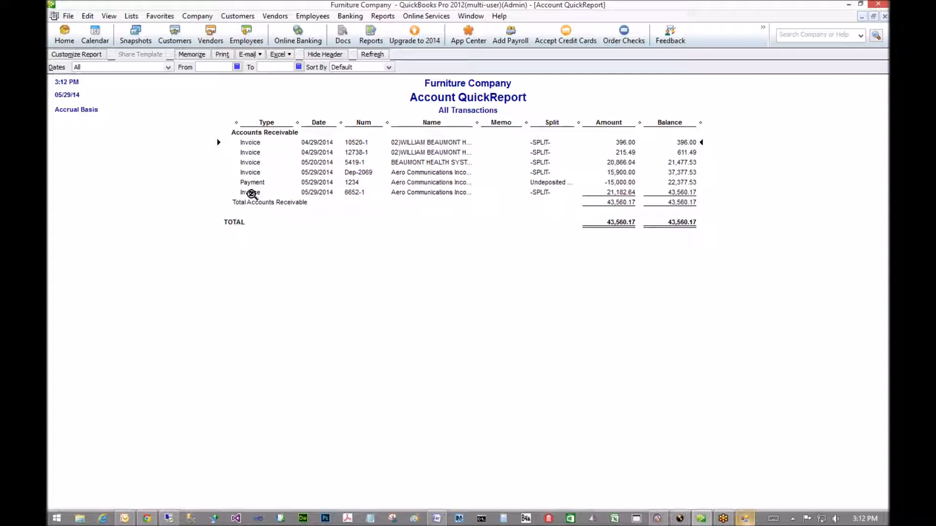
double_click(253, 142)
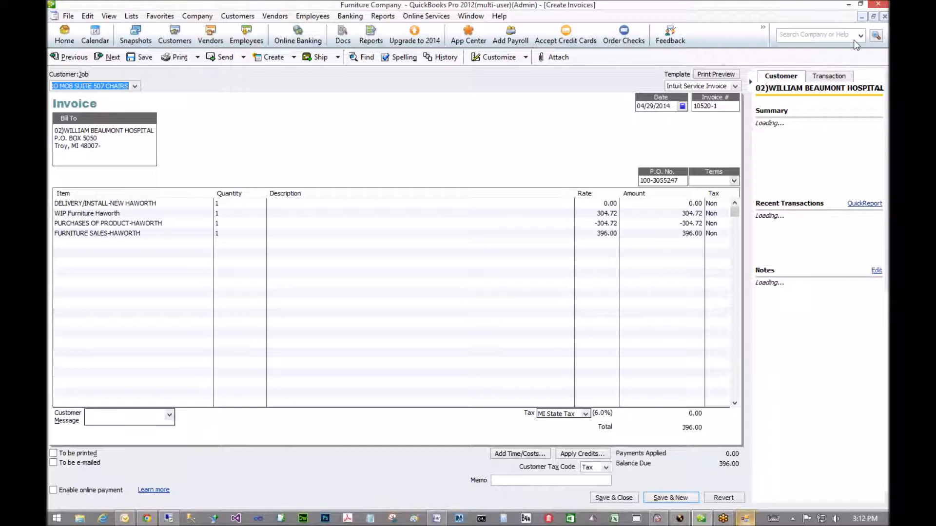
click(884, 16)
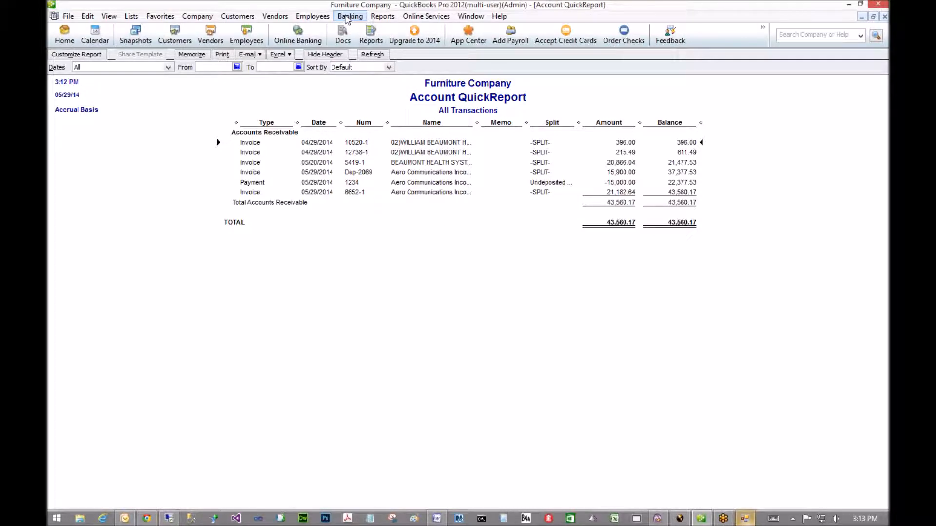
click(347, 16)
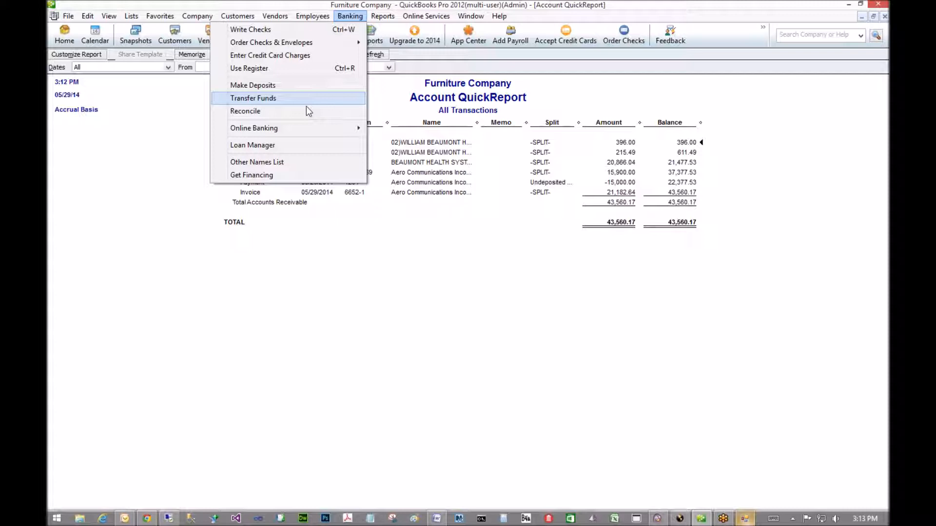
click(451, 252)
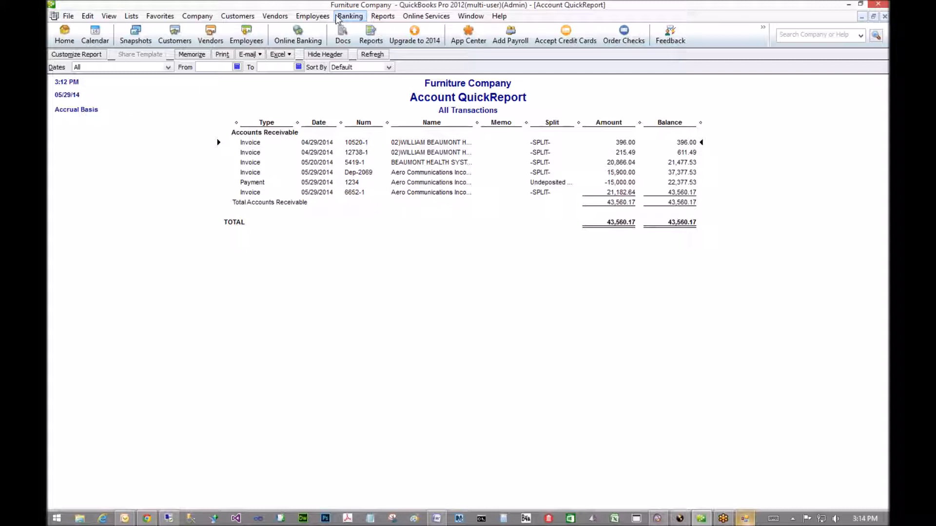
click(274, 16)
- View the GUNLOCKE 25,403.40 bill in Enter Bills, then try Vendors > Pay Bills
click(217, 47)
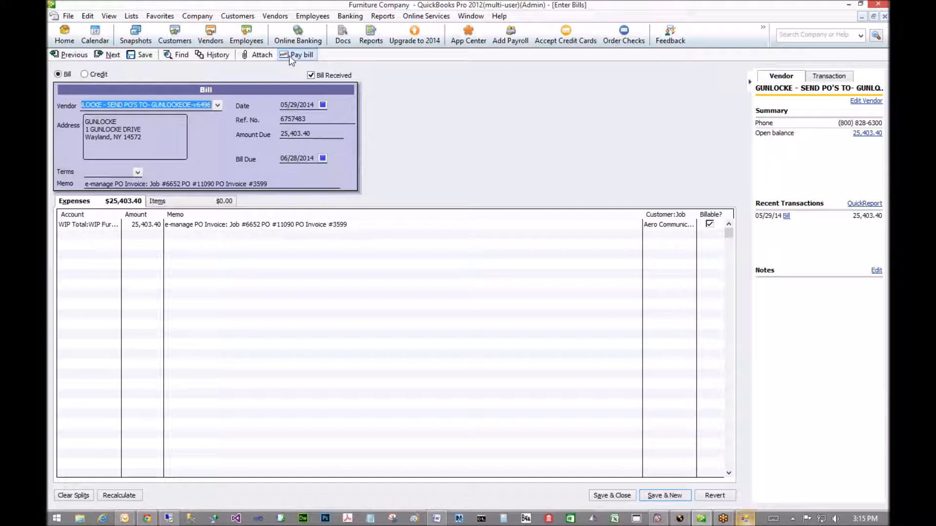
click(275, 16)
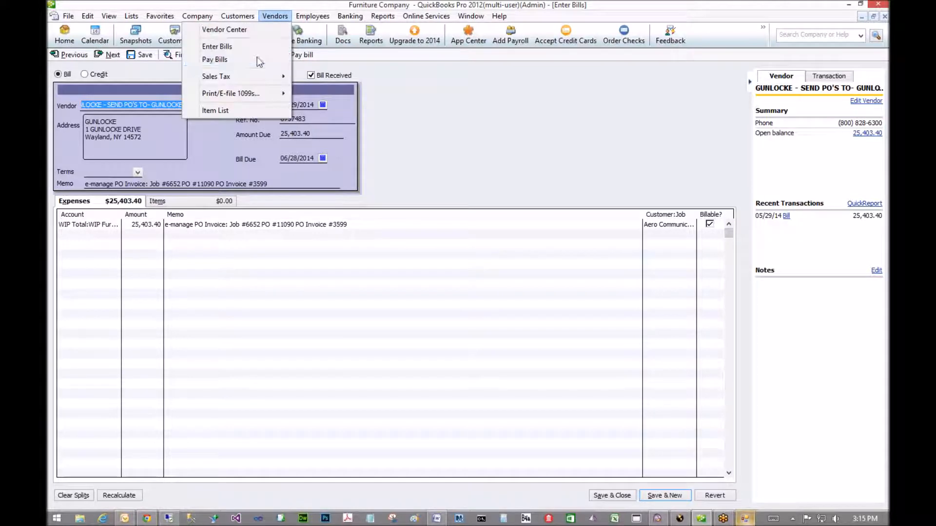
click(255, 59)
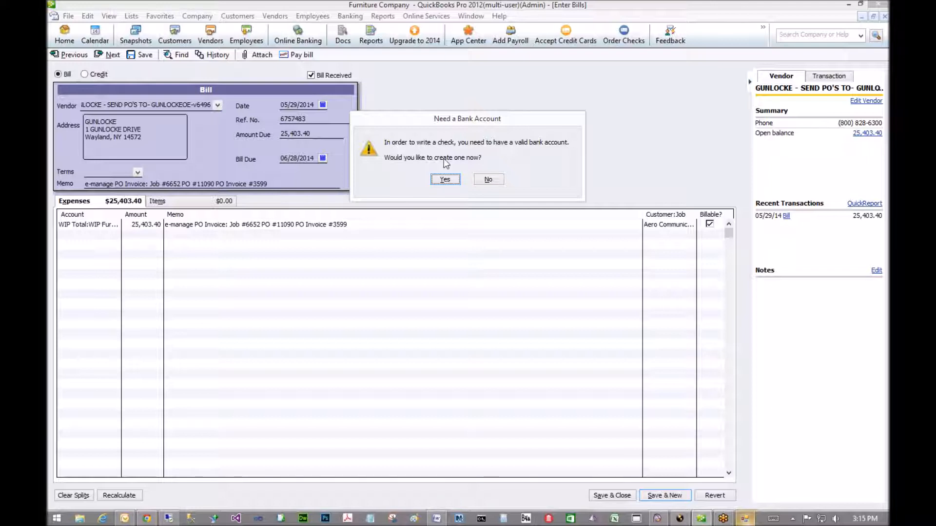
- Decline the bank account prompt and page back to the GUNLOCKE $25,403.40 bill
click(488, 180)
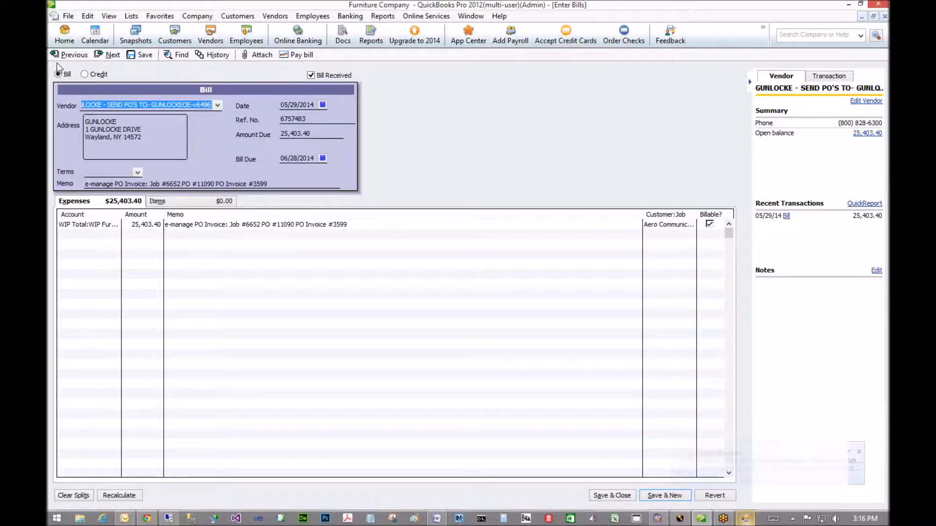
click(68, 55)
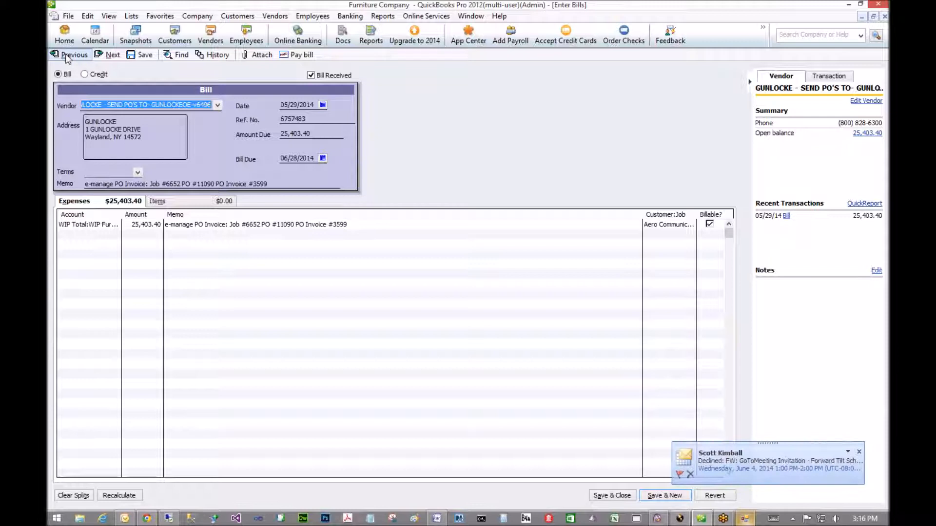
click(107, 54)
- Retry paying the GUNLOCKE bill and decline creating a bank account again
click(360, 16)
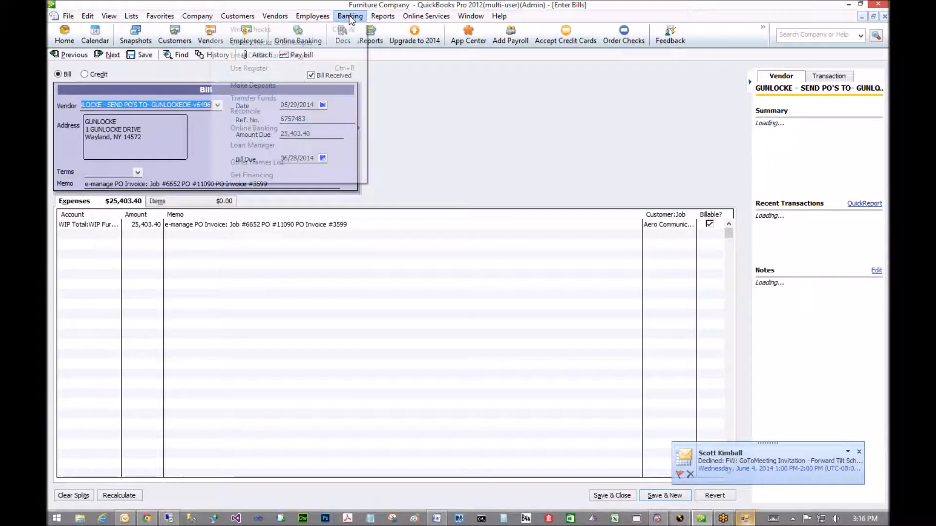
mouse_move(306, 38)
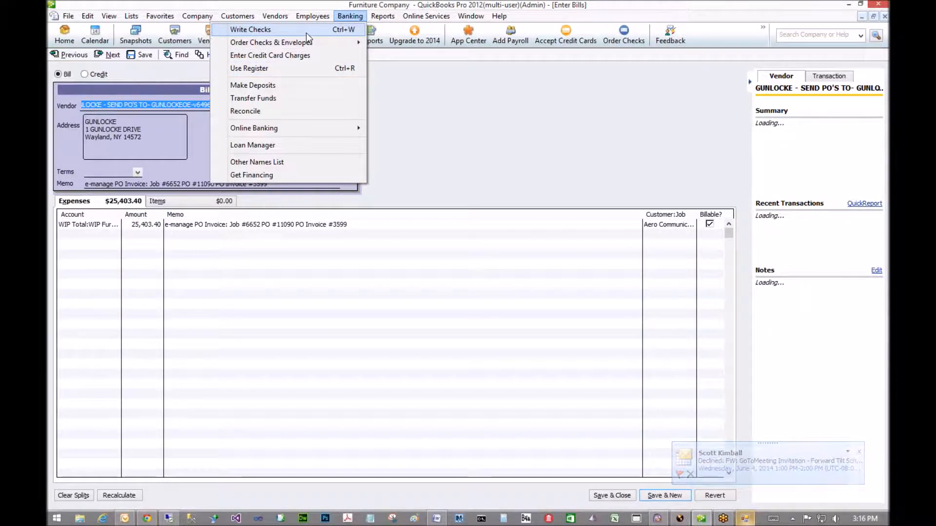
click(401, 73)
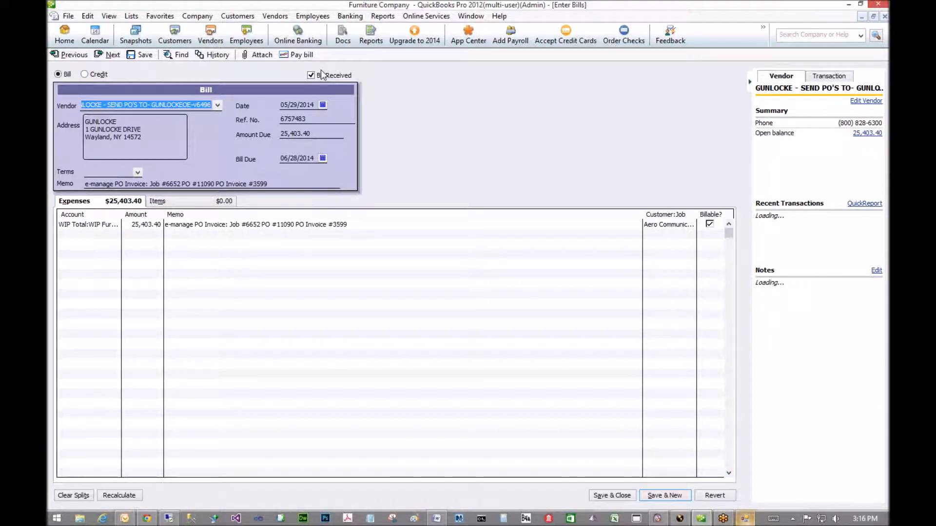
click(293, 55)
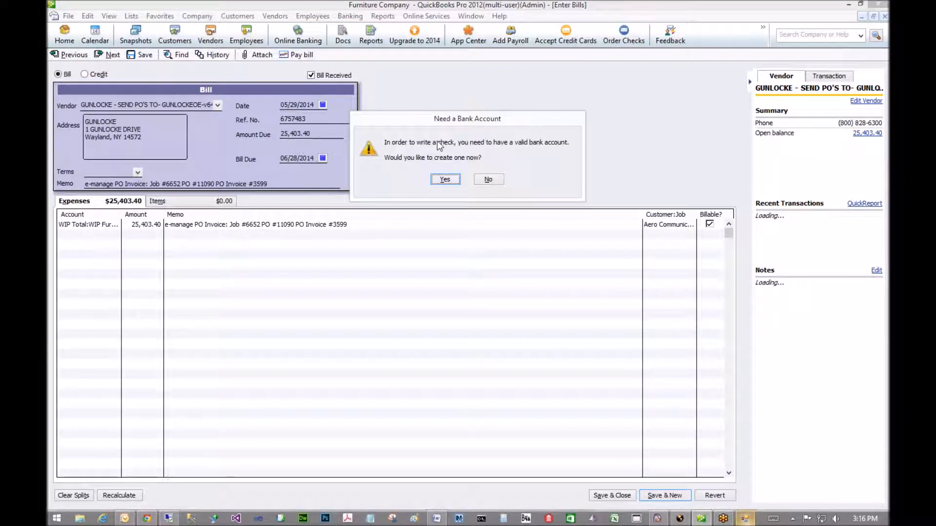
click(493, 178)
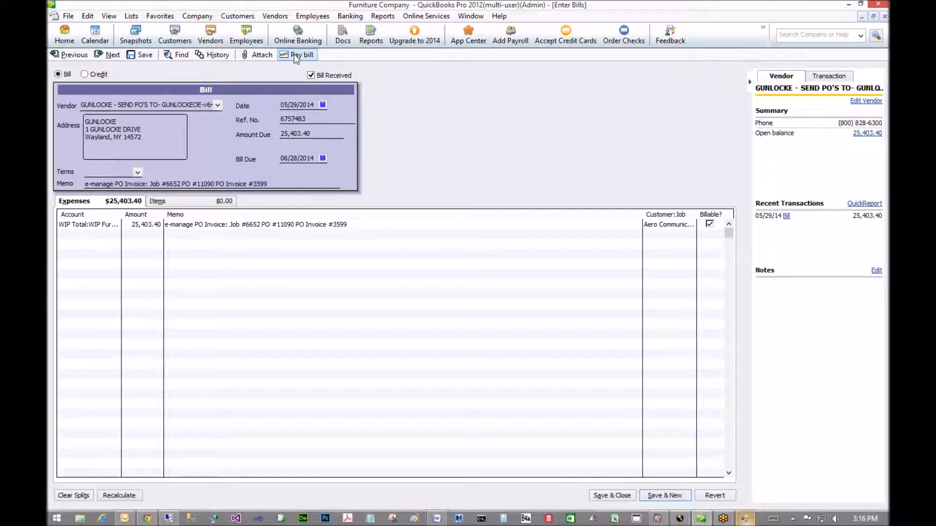
- Browse the Integration Application's project and service ticket options, then return to invoice 6652-1
click(746, 518)
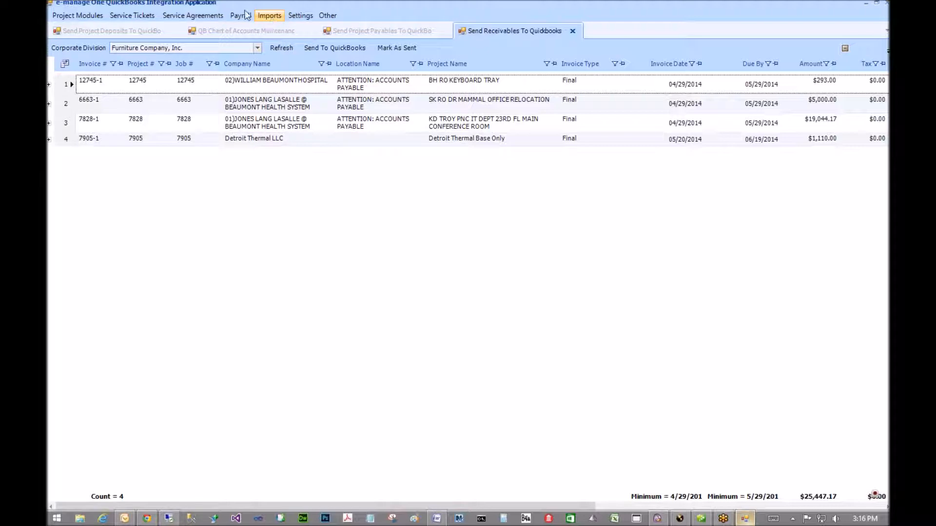
click(77, 12)
click(77, 12)
click(82, 13)
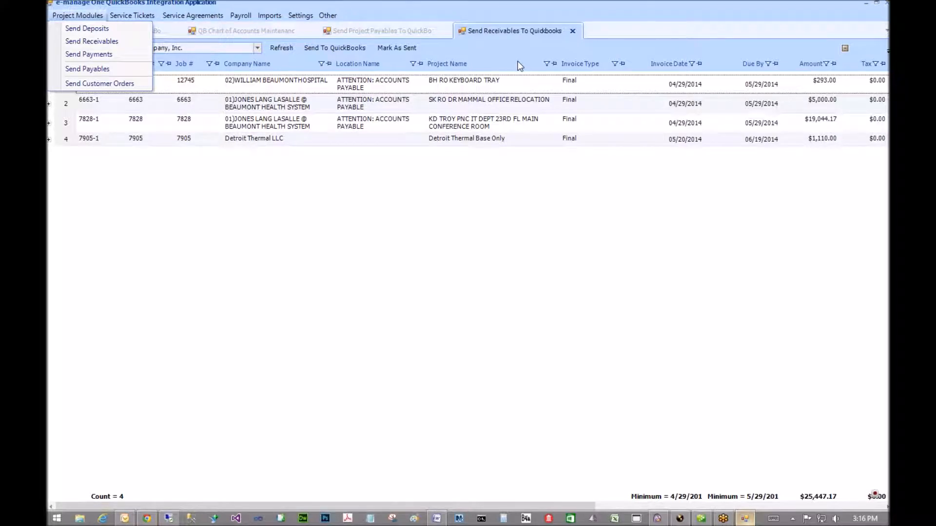
click(481, 518)
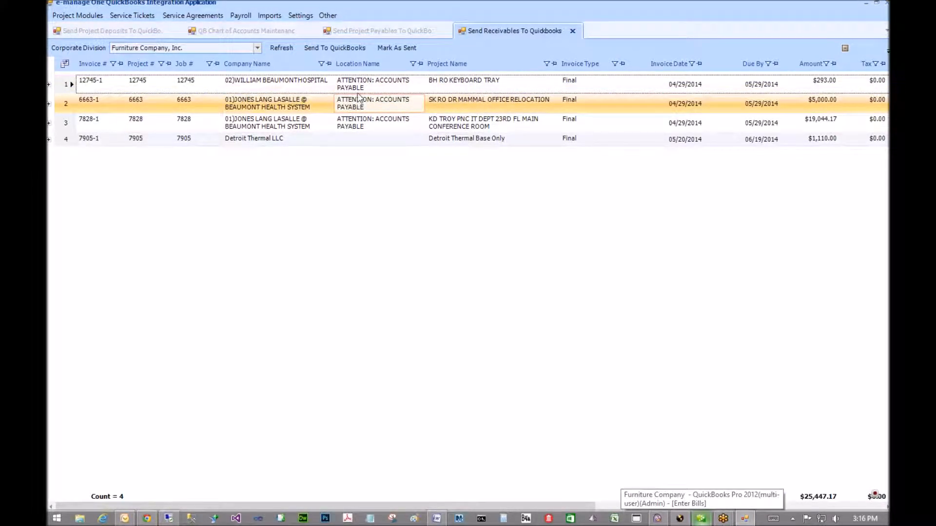
click(70, 17)
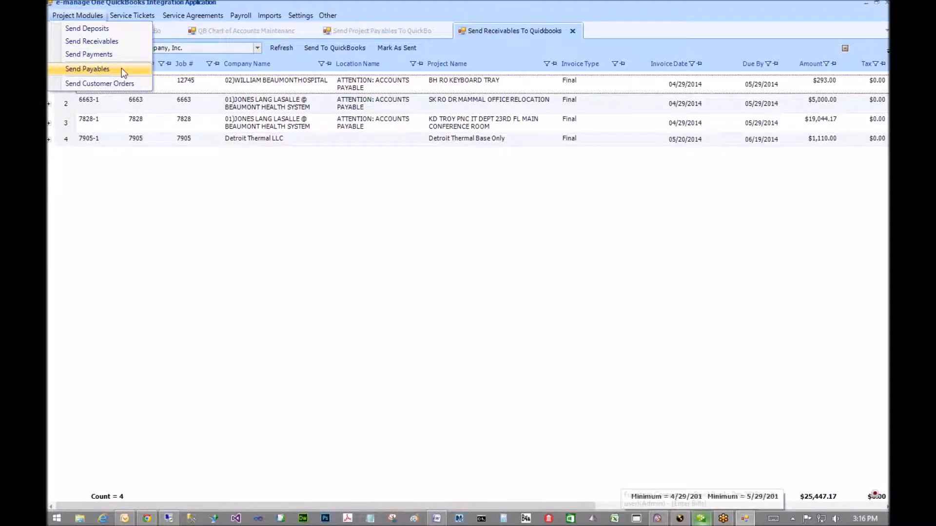
click(580, 213)
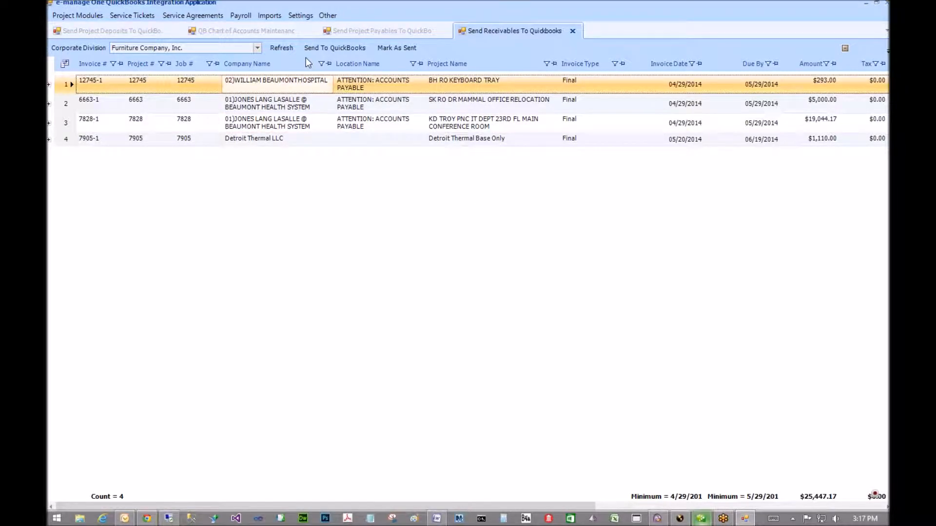
click(680, 519)
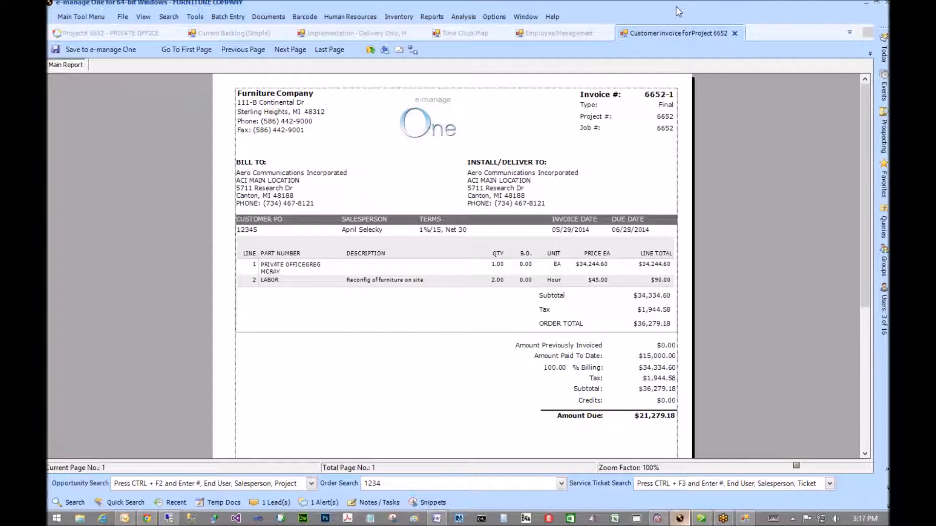
- Close the 6652 customer invoice tab, show the Project# 6652 summary, and bring up Punch The Clock
click(735, 32)
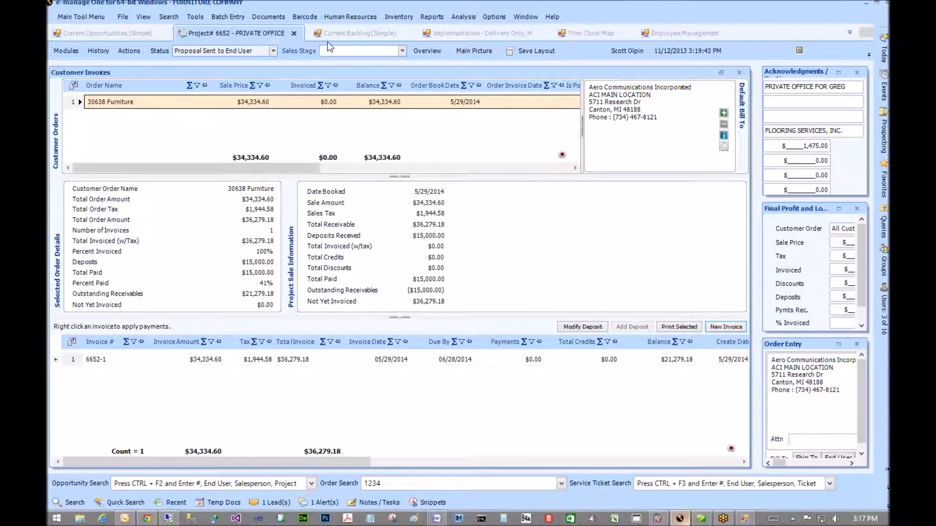
click(262, 33)
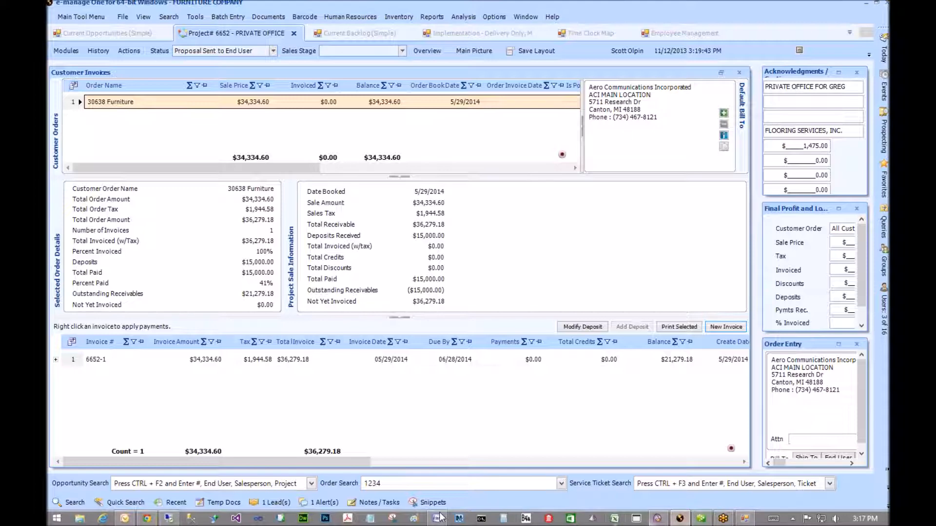
click(147, 518)
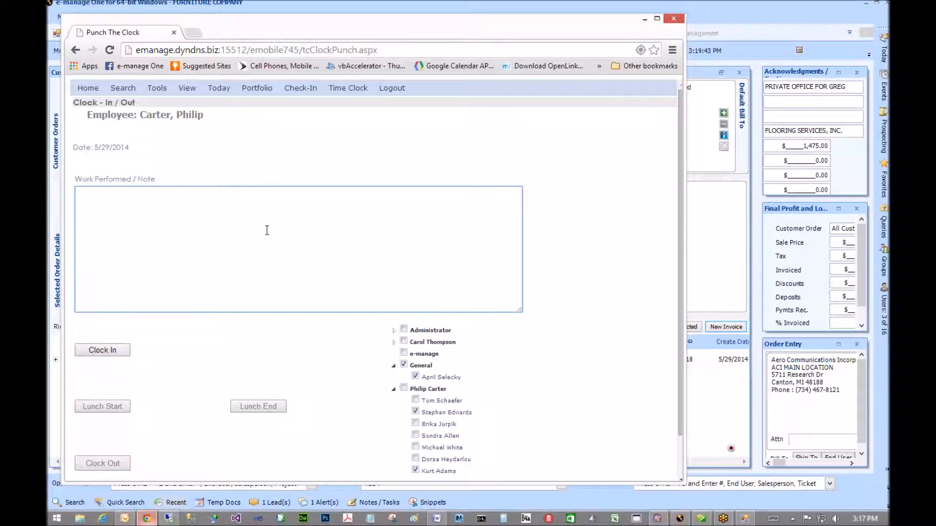
- Minimize the Chrome Punch The Clock window
click(643, 20)
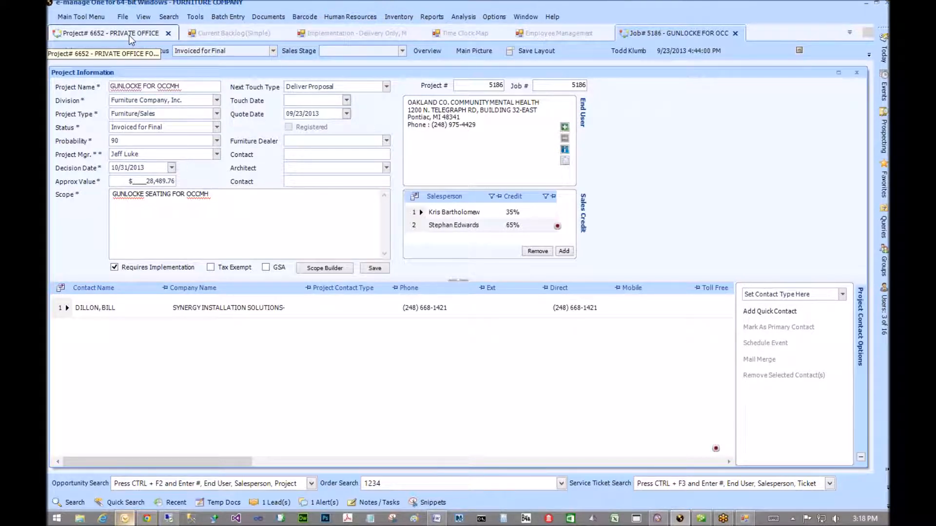
click(659, 33)
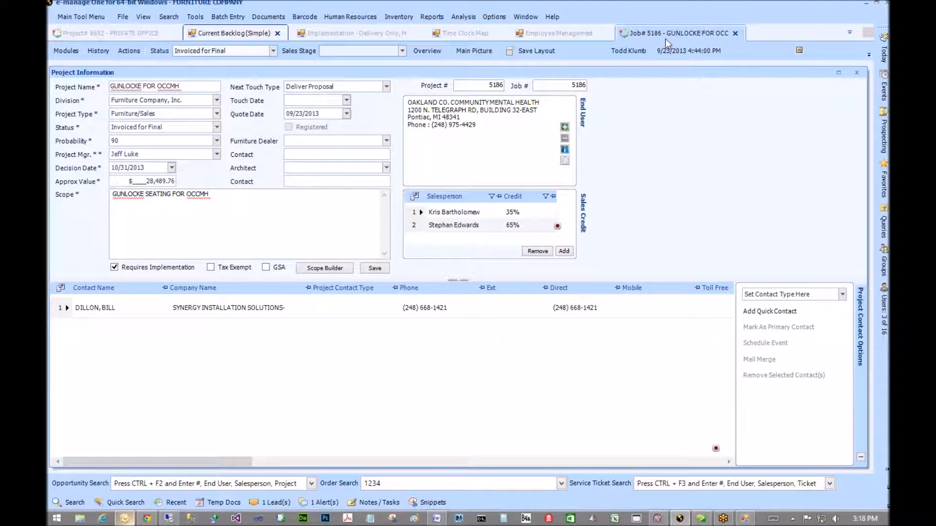
click(88, 34)
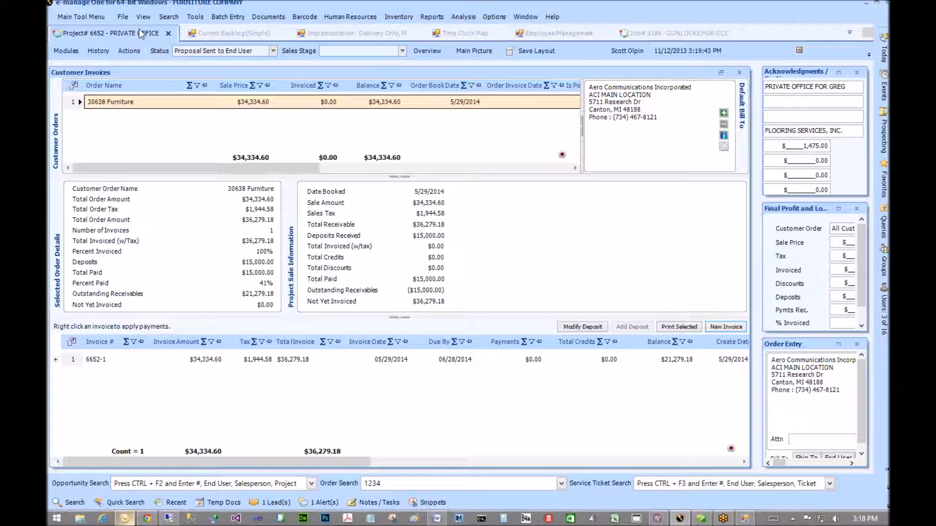
click(248, 33)
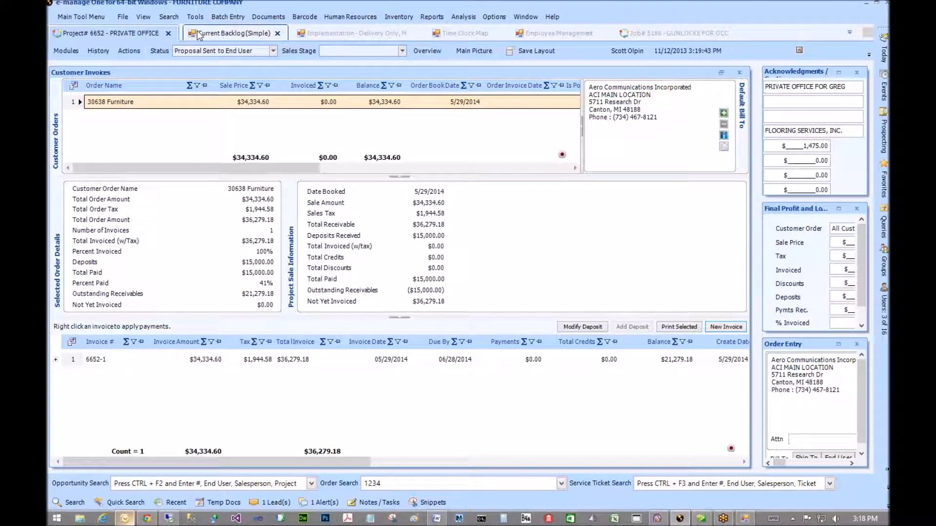
click(130, 33)
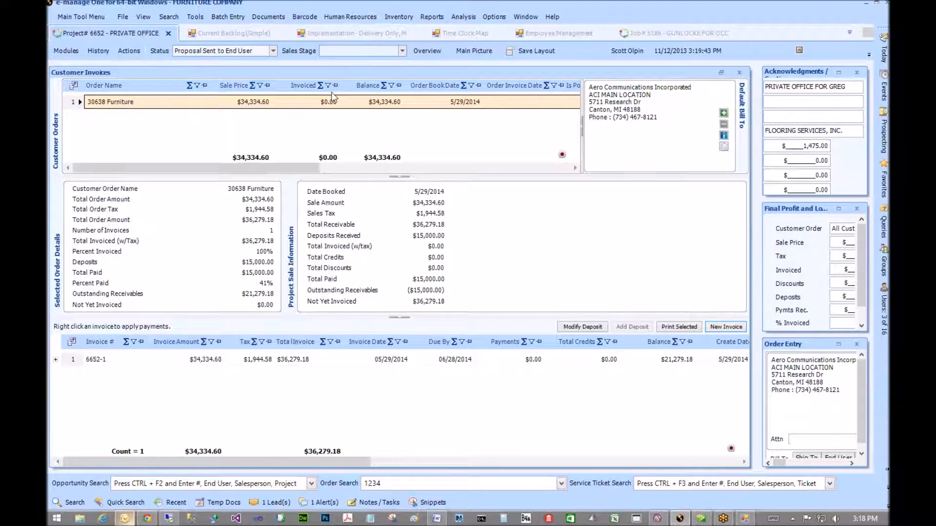
click(441, 103)
click(556, 33)
click(646, 34)
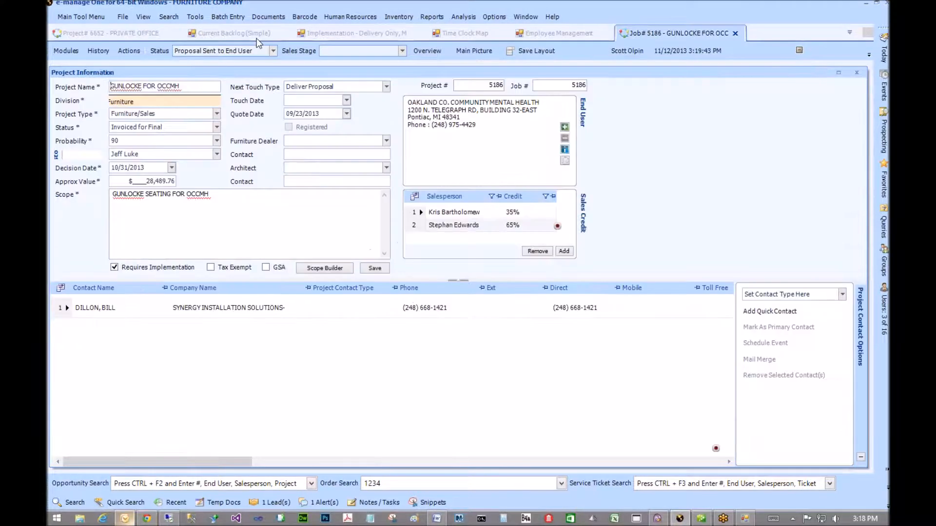
click(65, 51)
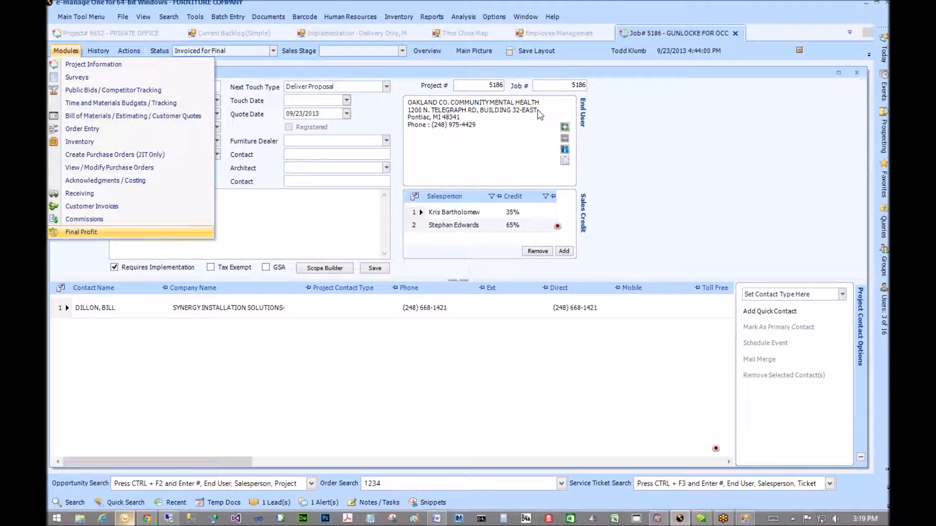
key(Return)
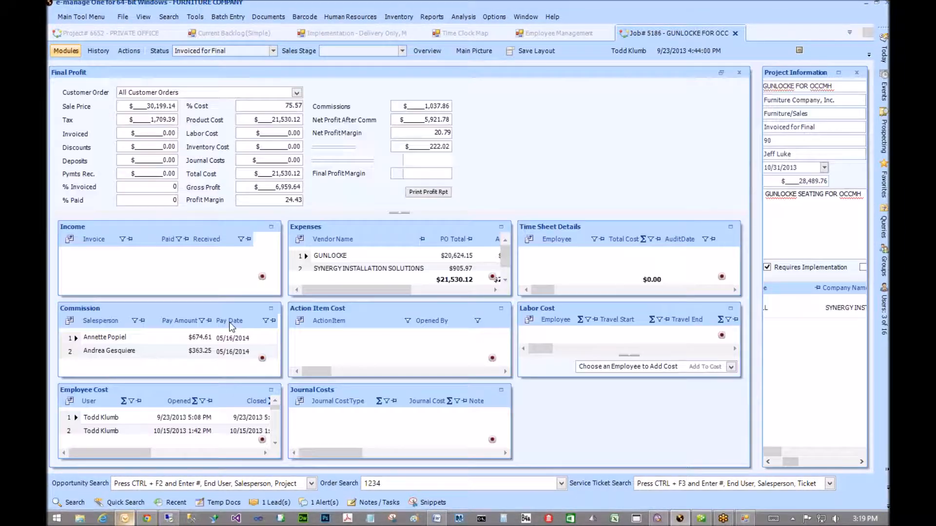
click(271, 390)
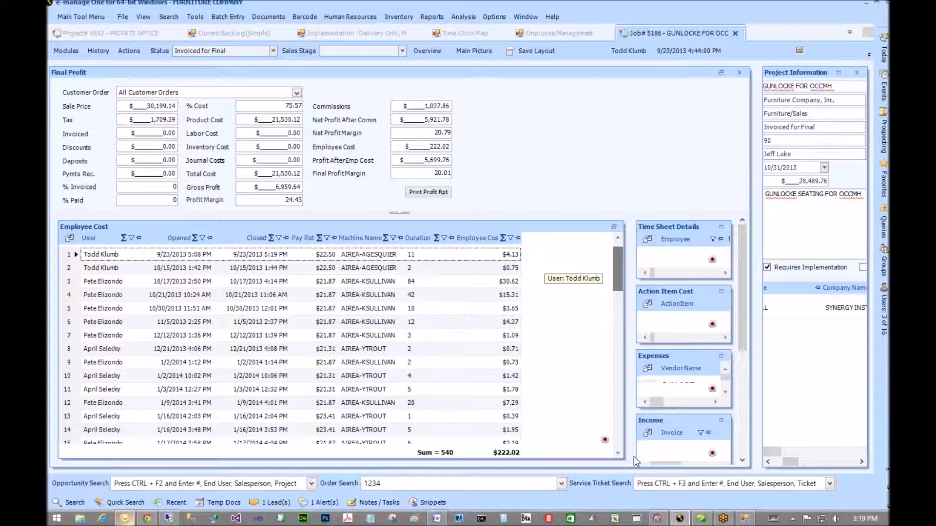
scroll(117, 429, down, 12)
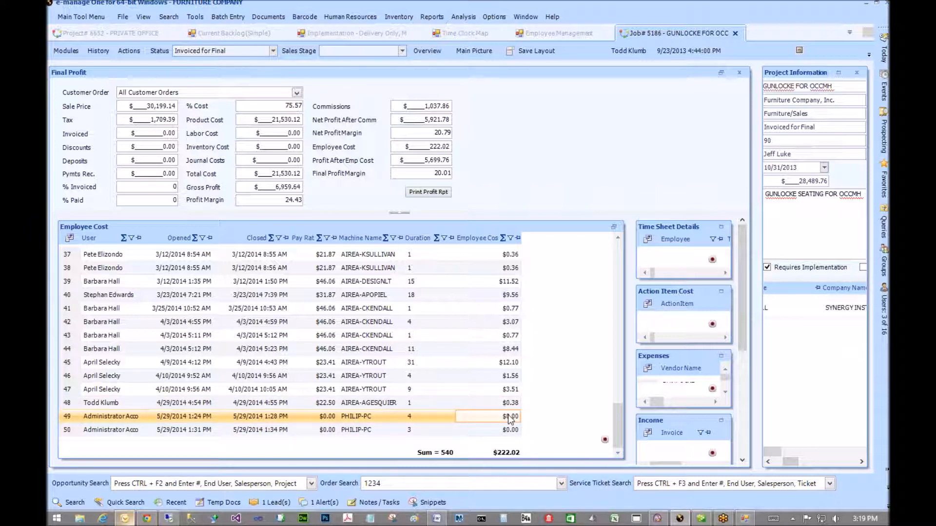
click(291, 419)
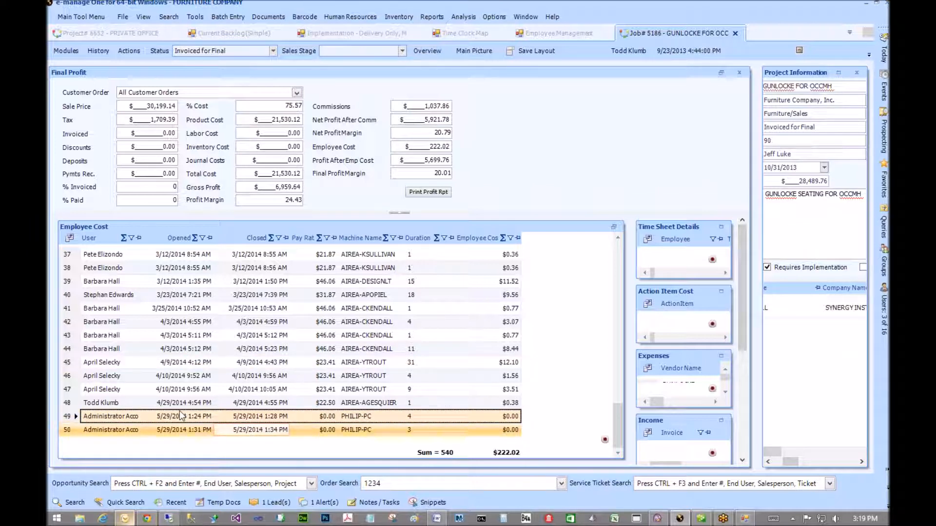
click(215, 429)
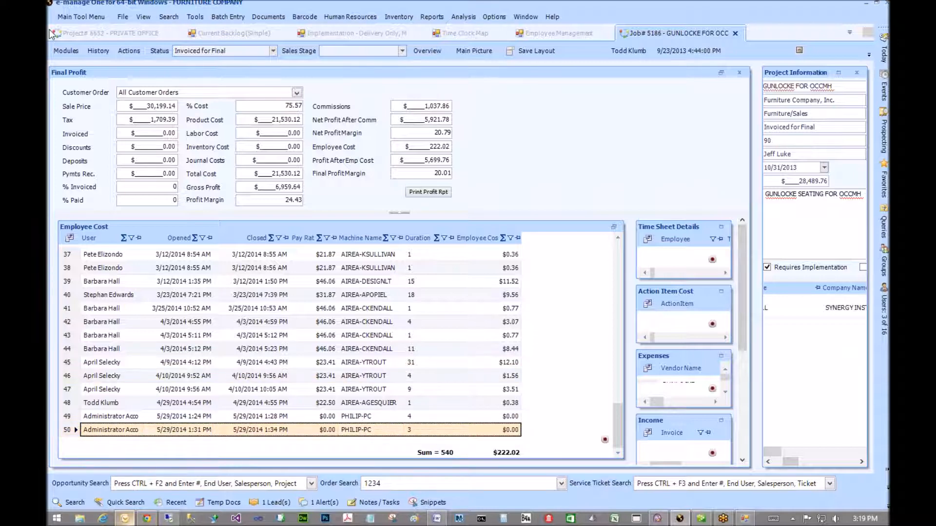
click(70, 38)
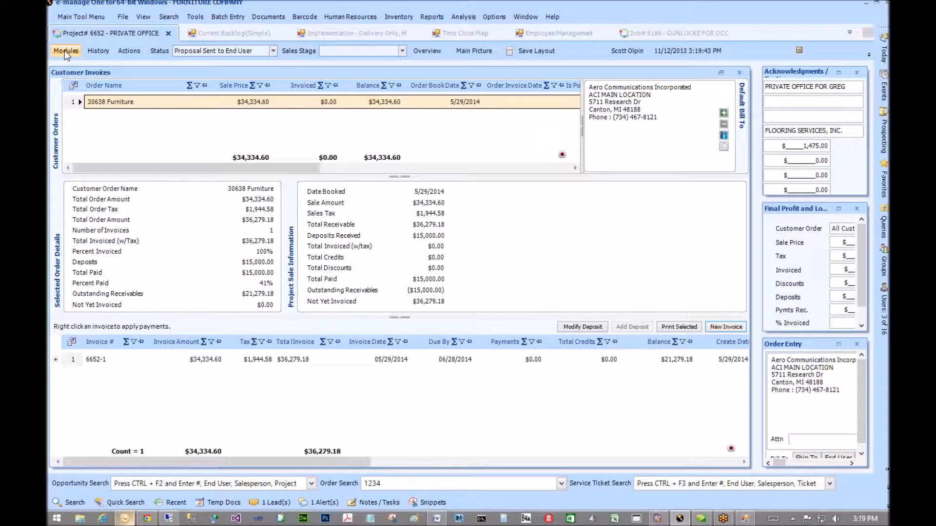
- Close the old profit panel and open Final Profit for project 6652 from Modules
click(64, 50)
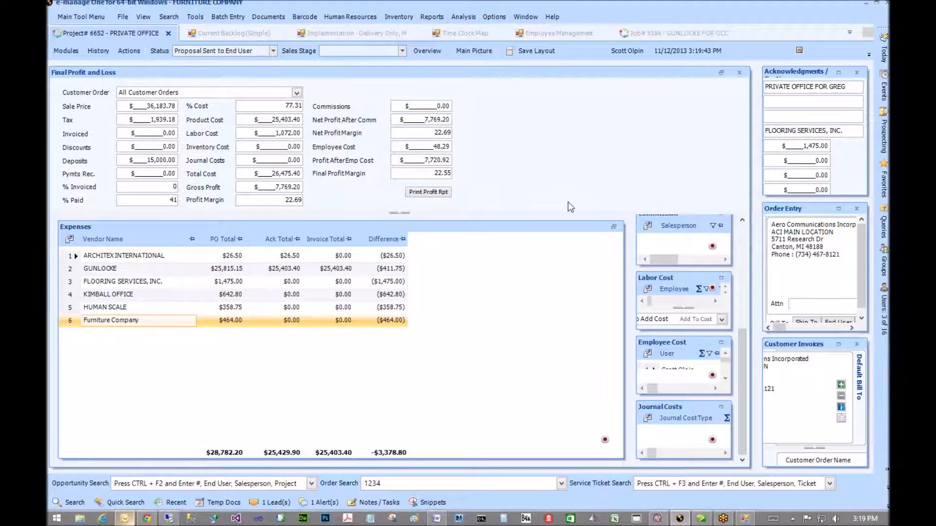
click(739, 73)
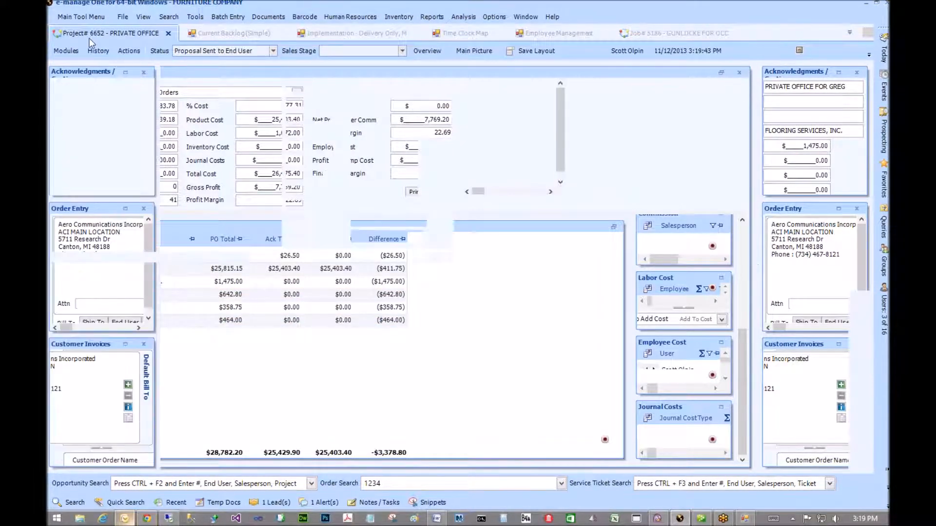
click(66, 51)
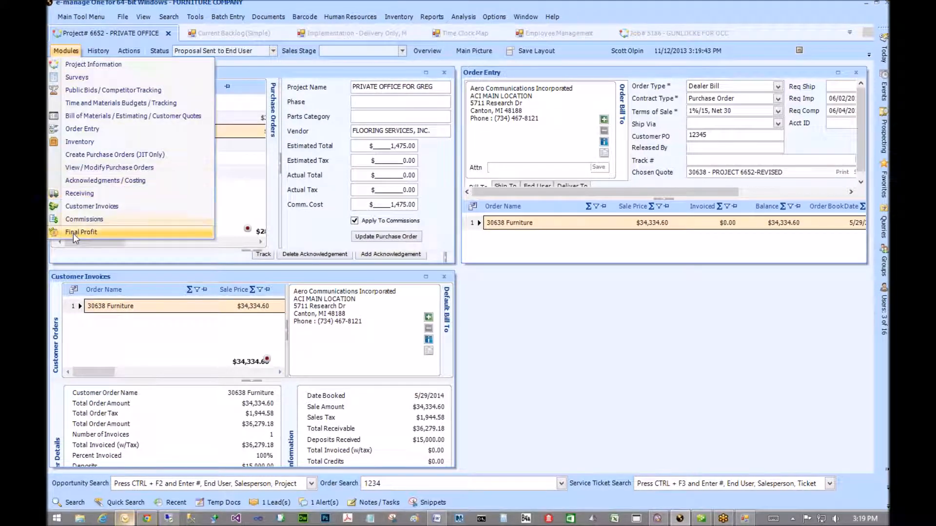
click(478, 252)
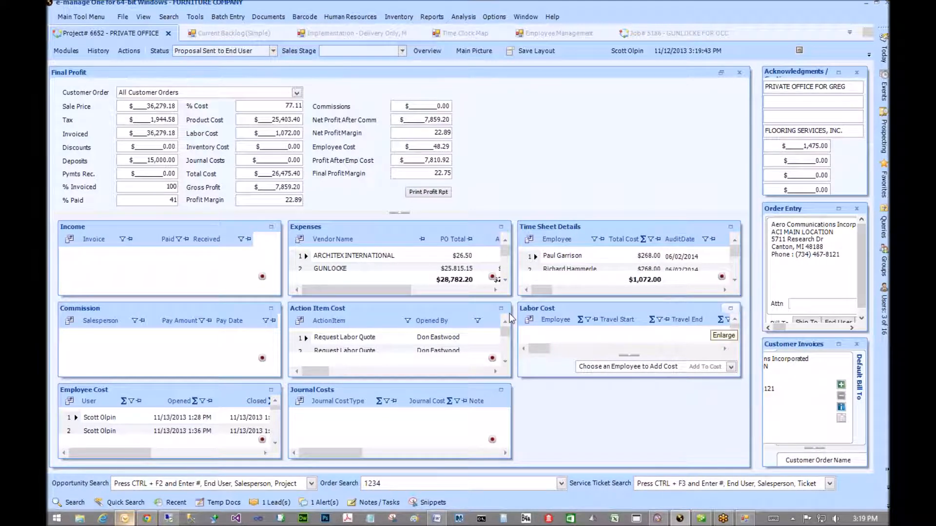
- Enlarge the Employee Cost list and select the 5/29/2014 time entry in row 27
click(271, 390)
scroll(119, 396, down, 4)
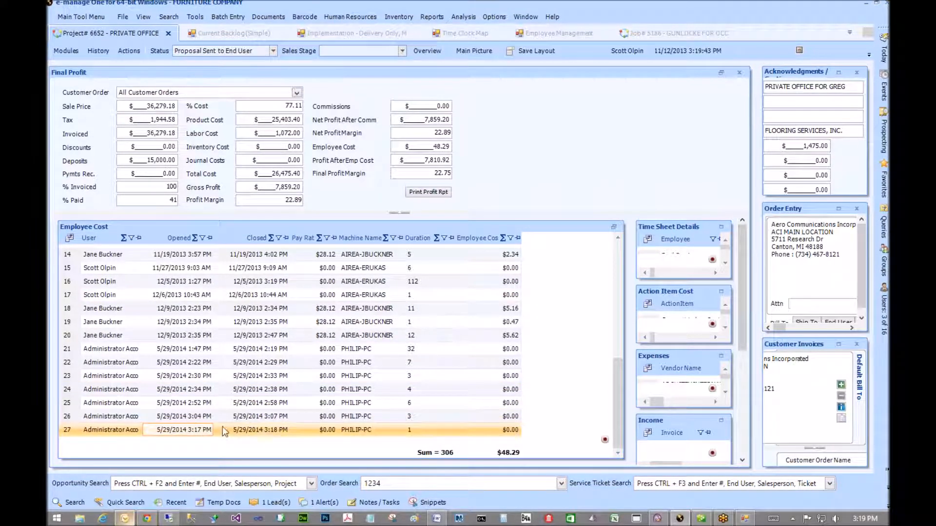
click(265, 429)
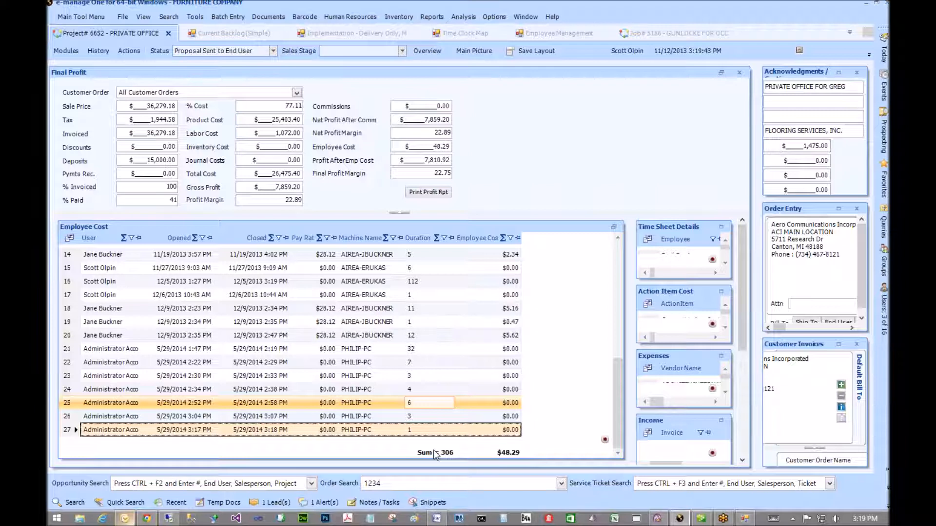
click(386, 480)
- Replace order 1234 with 12345 in Order Search, pick the suggested order, and open Analysis
click(263, 486)
drag(431, 482, 335, 491)
key(BackSpace)
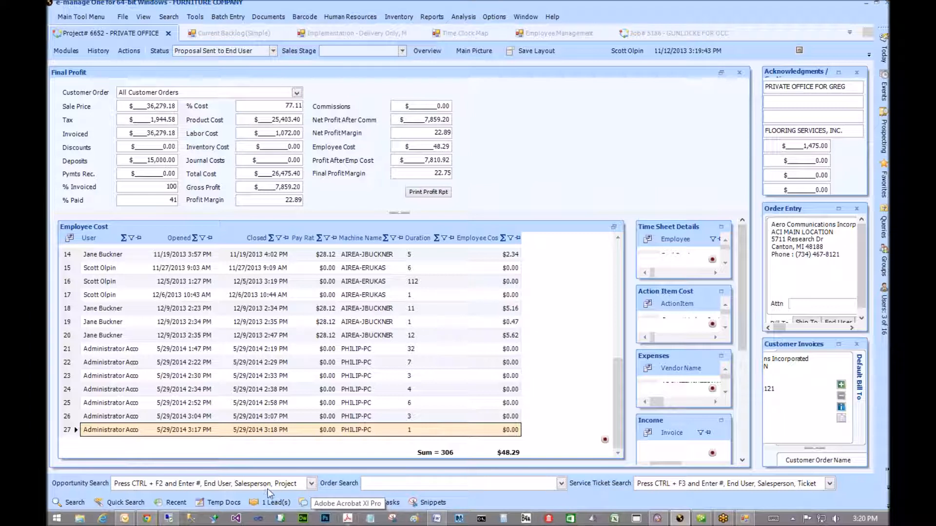
click(281, 486)
click(388, 484)
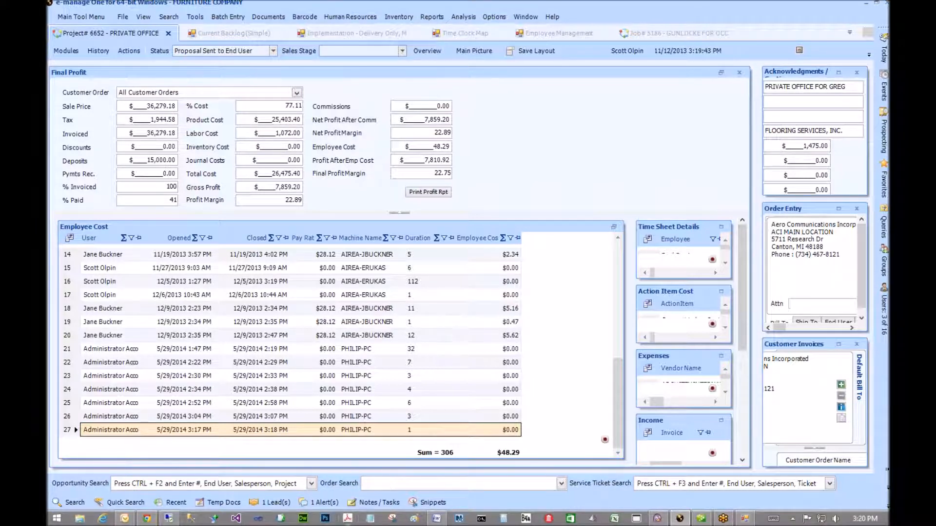
text(12345)
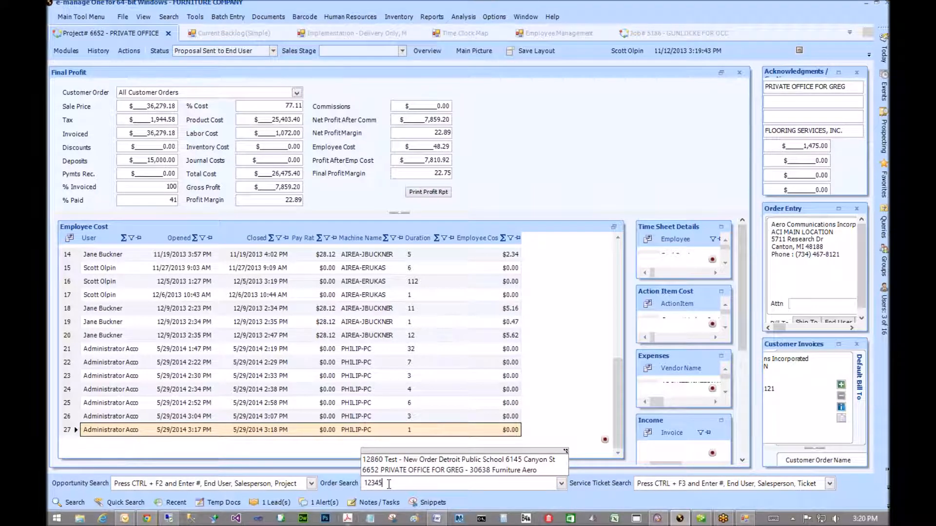
click(431, 469)
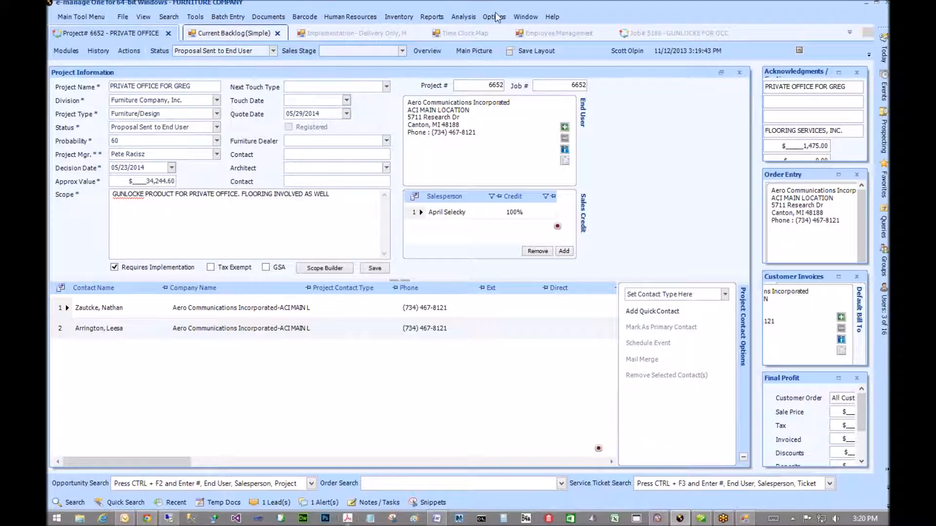
click(465, 16)
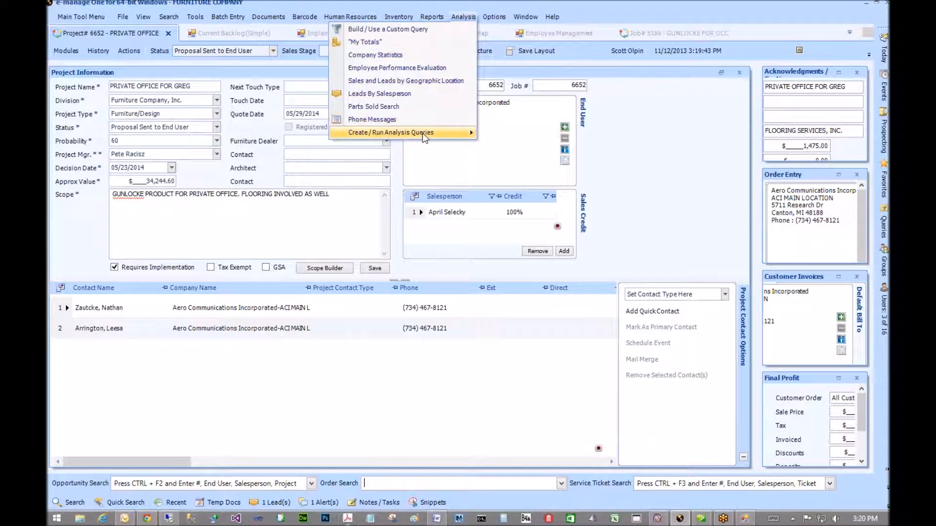
- Run the custom query 'select * from todaysuseractivityview', review the maximized results, then close it
click(411, 30)
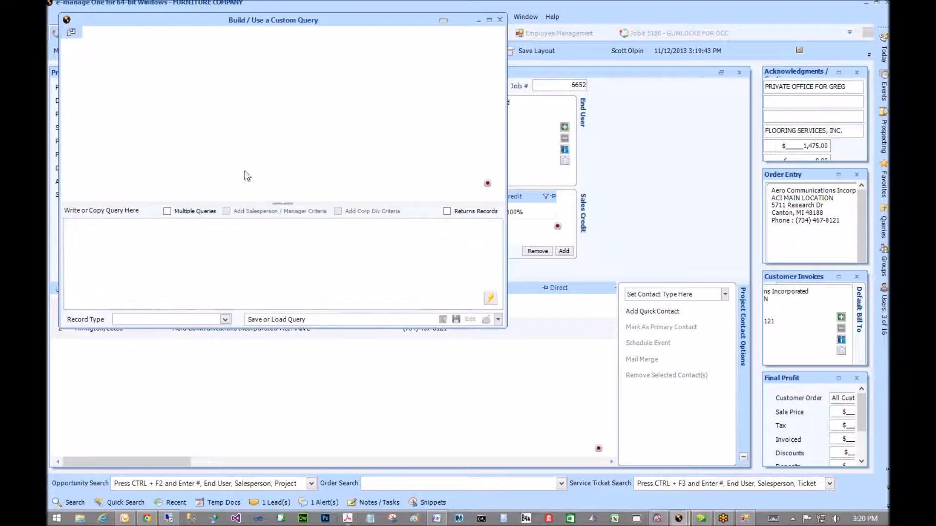
text(Sel)
key(BackSpace)
key(BackSpace)
key(BackSpace)
text(Ioadto)
key(BackSpace)
key(BackSpace)
key(BackSpace)
key(BackSpace)
key(BackSpace)
key(BackSpace)
text(select *)
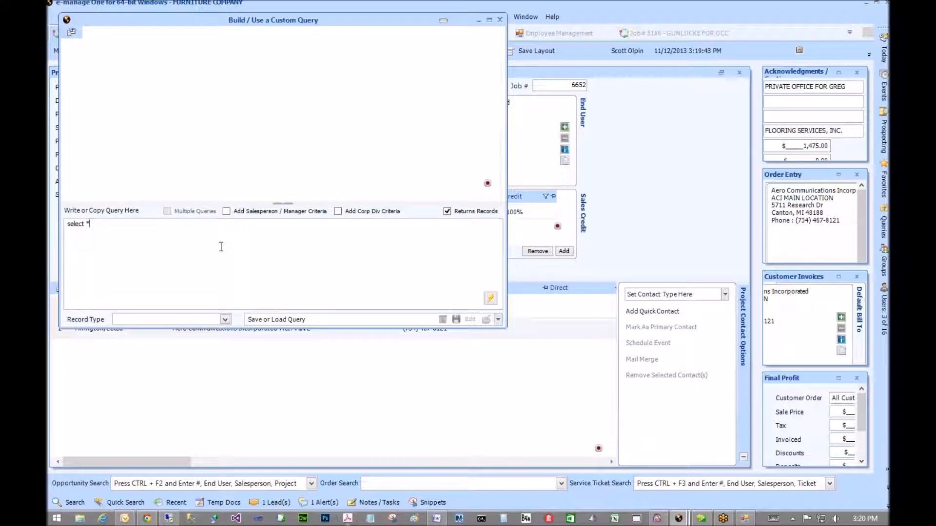
text( from todaysuseractivityview)
click(491, 298)
click(489, 19)
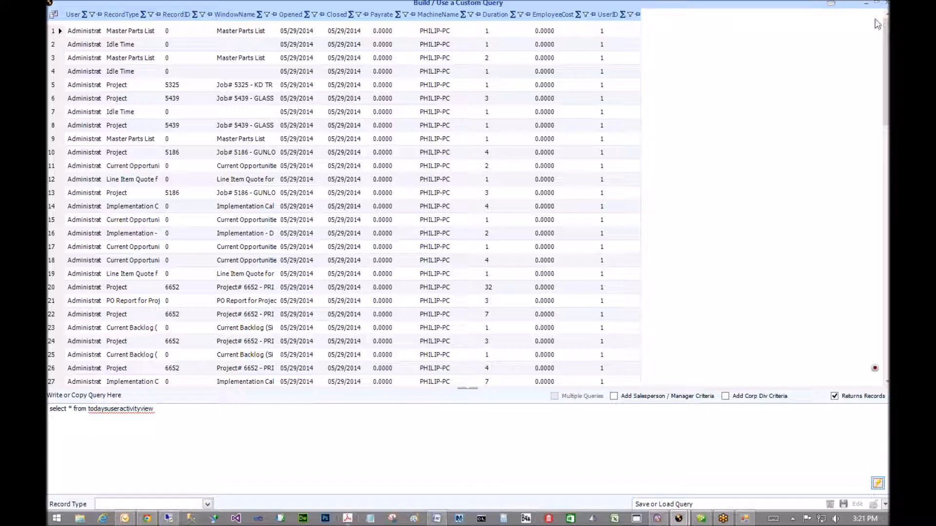
click(886, 9)
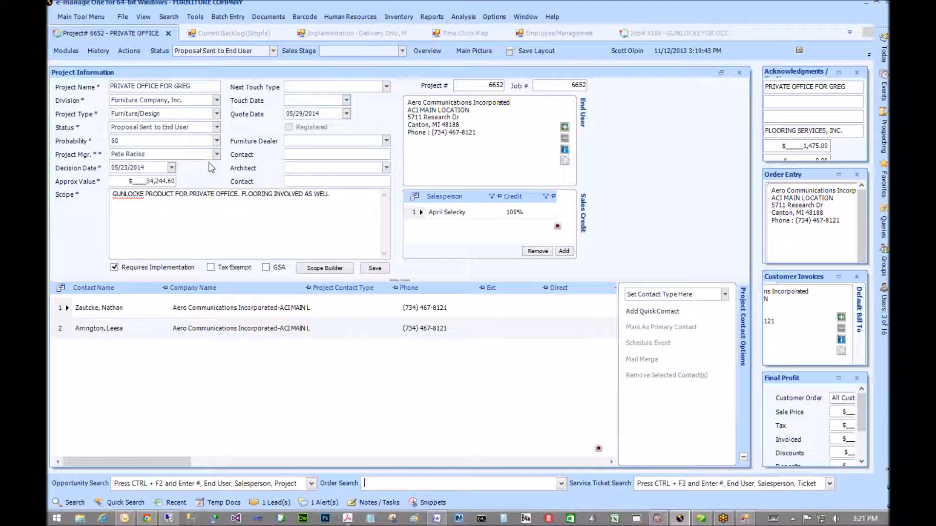
- Bring up the web time clock's Time Sheet Type Chooser and scroll to the cost-only options
click(148, 519)
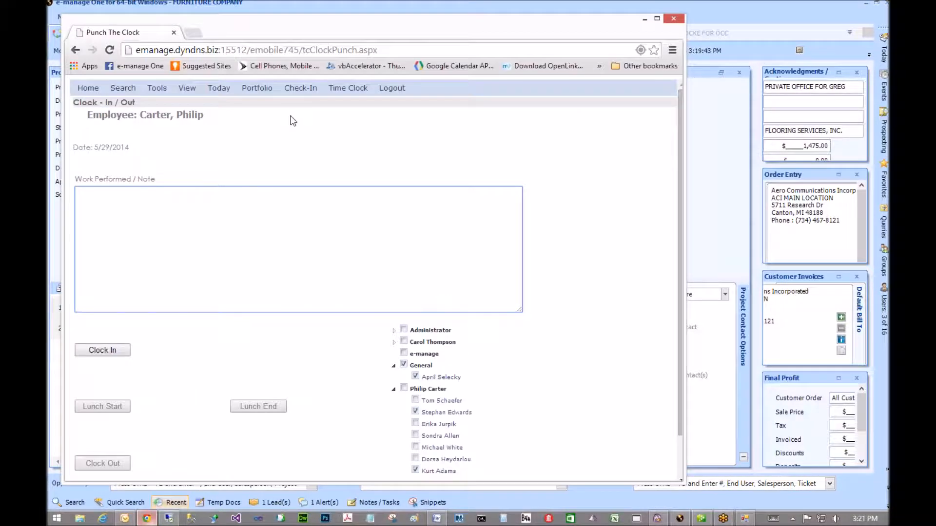
click(347, 87)
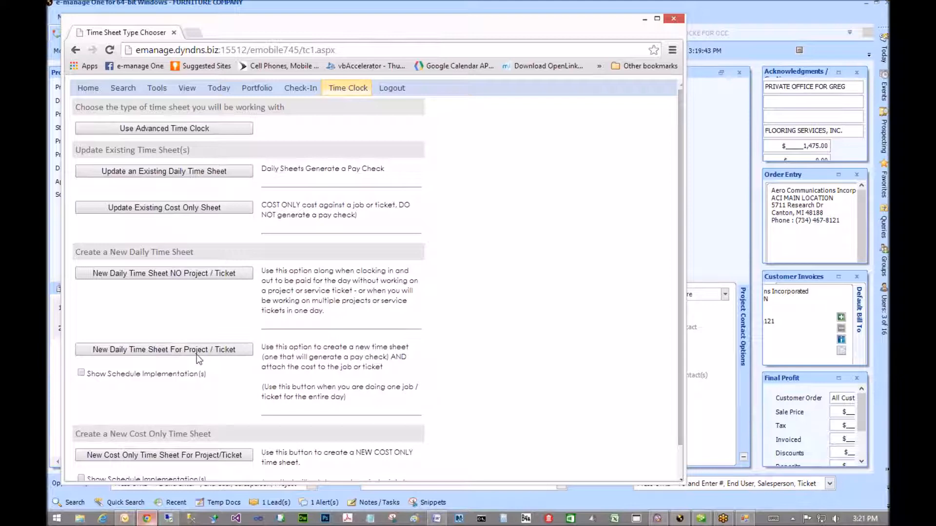
scroll(181, 395, down, 1)
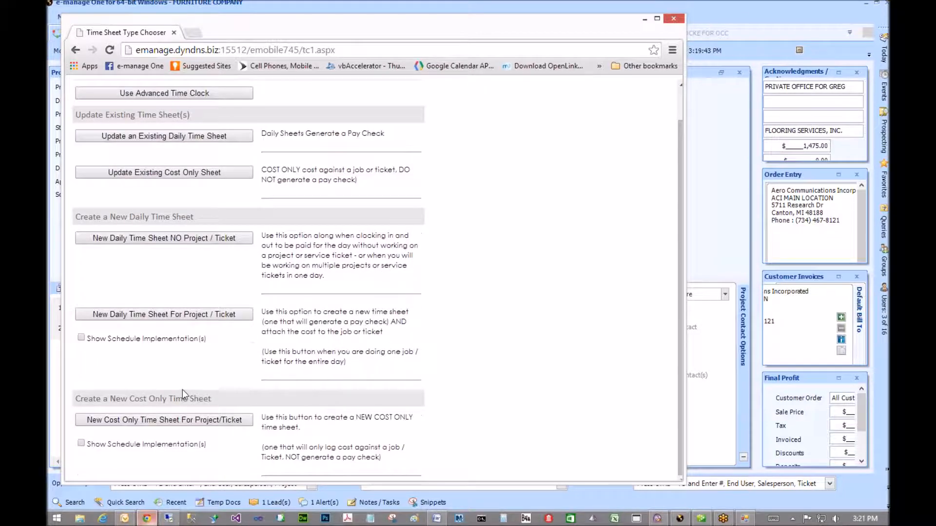
click(161, 422)
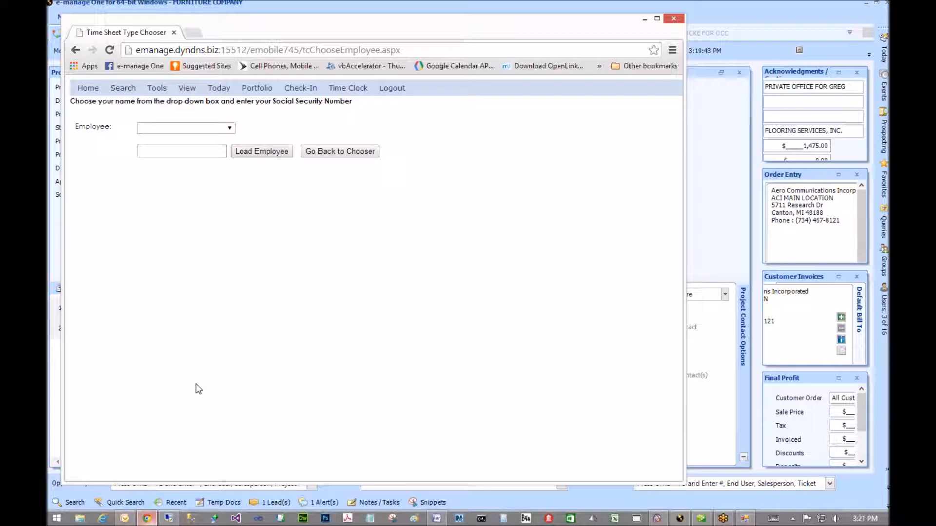
click(76, 51)
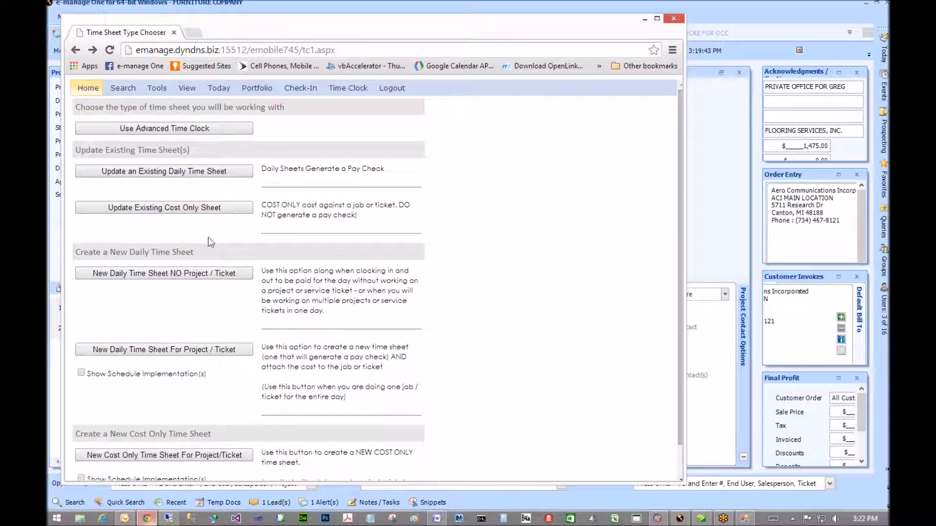
scroll(462, 330, down, 1)
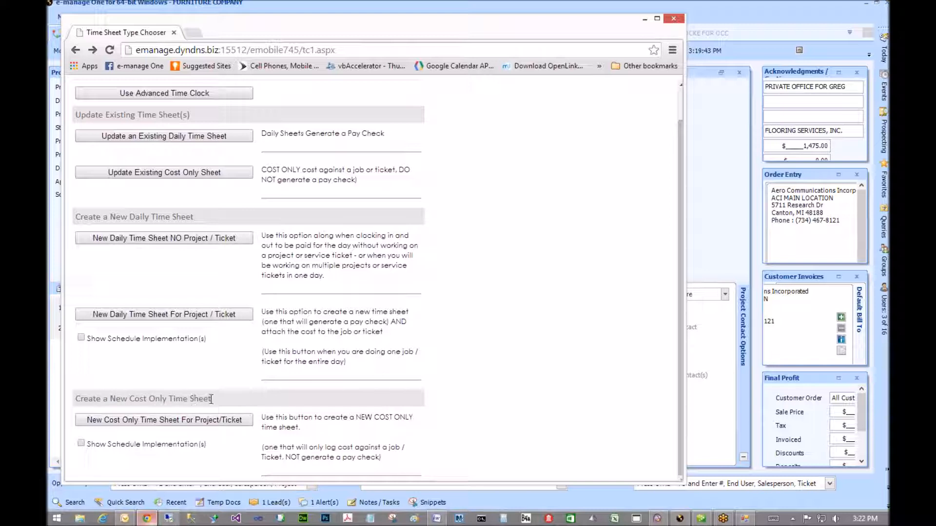
- Highlight the Create a New Cost Only Time Sheet heading and the area below, then minimize Chrome
drag(212, 400, 74, 399)
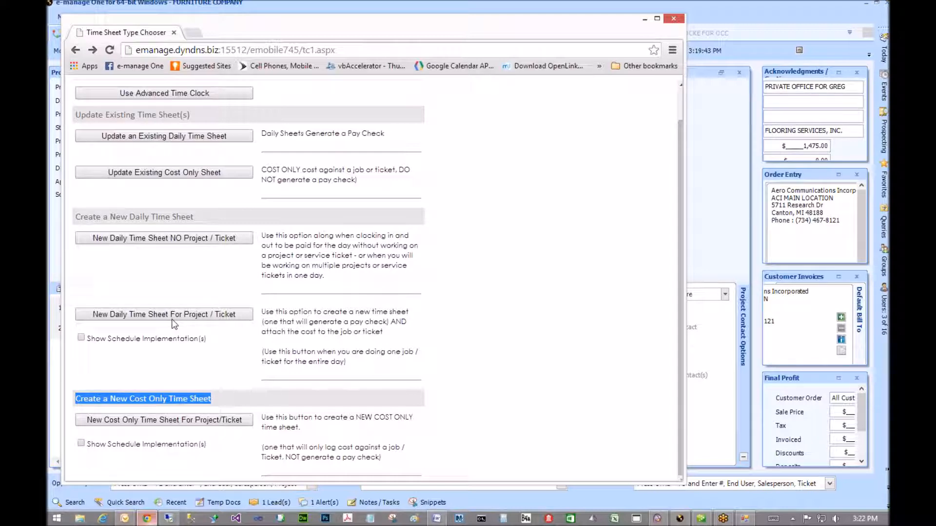
click(214, 366)
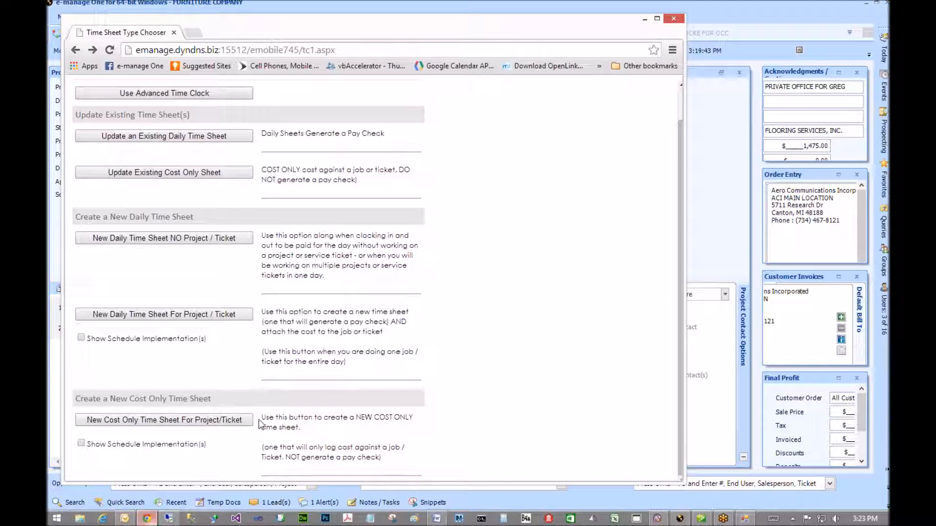
drag(254, 424, 96, 420)
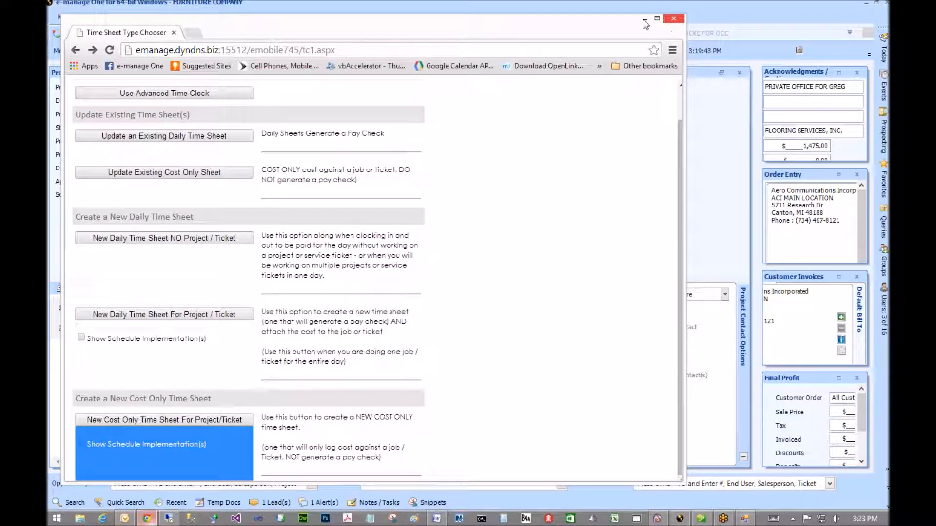
click(667, 21)
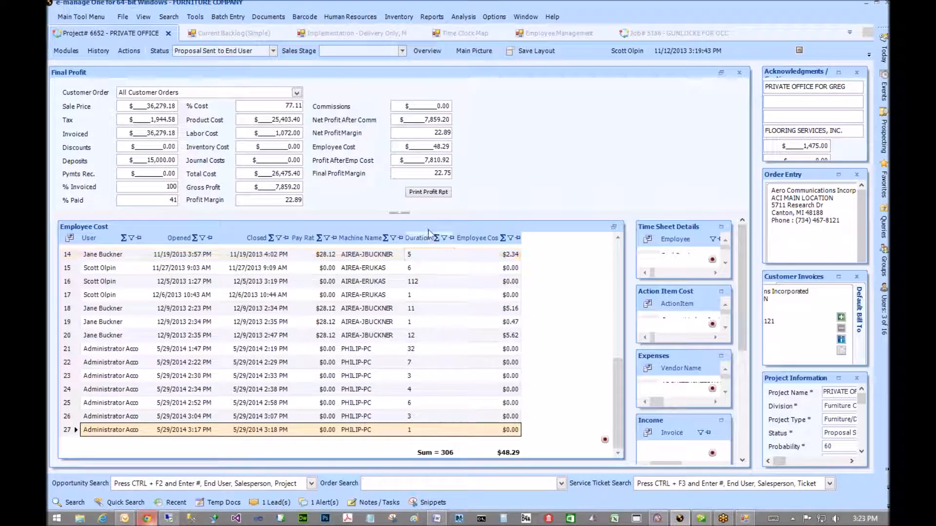
click(267, 122)
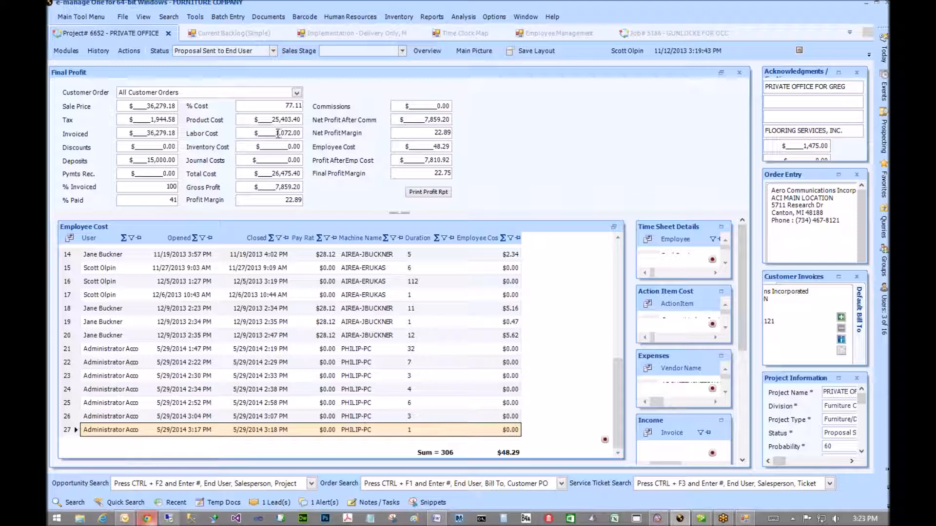
drag(276, 133, 302, 135)
click(291, 161)
drag(282, 161, 312, 161)
click(269, 177)
click(364, 257)
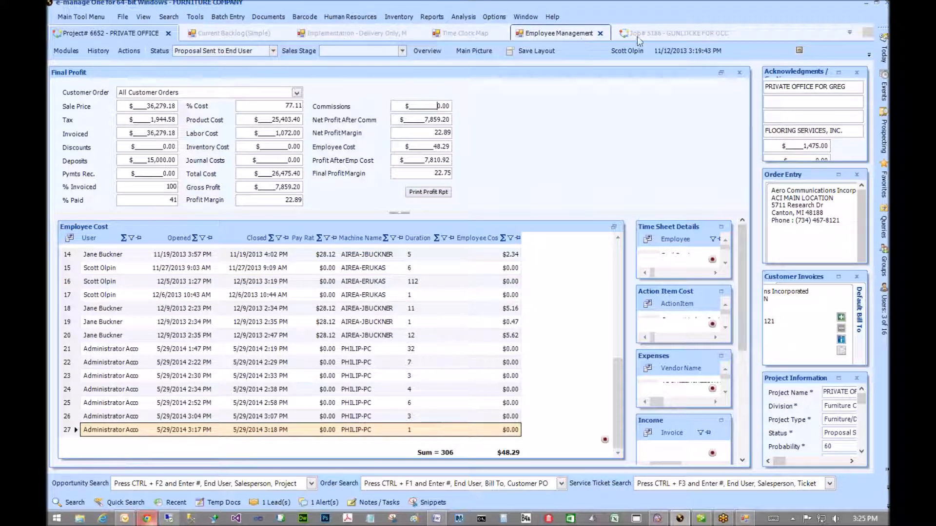
click(651, 38)
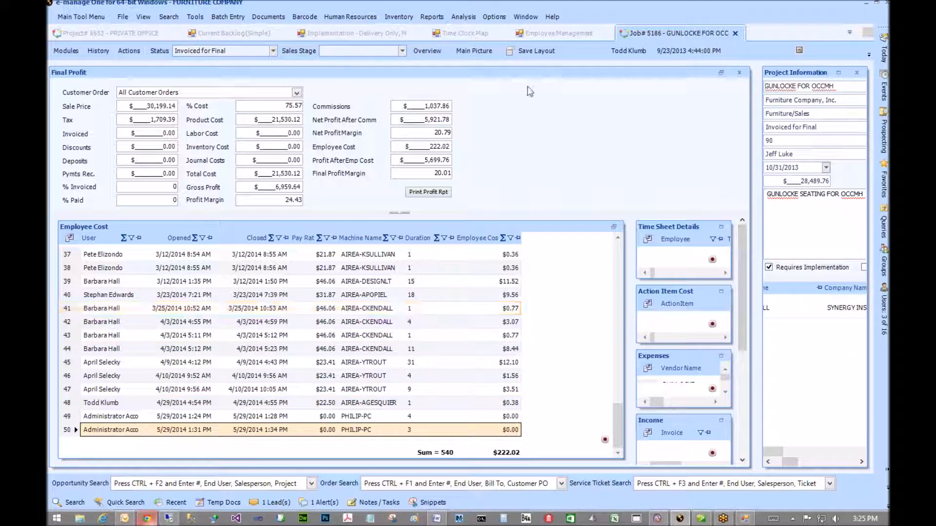
click(141, 34)
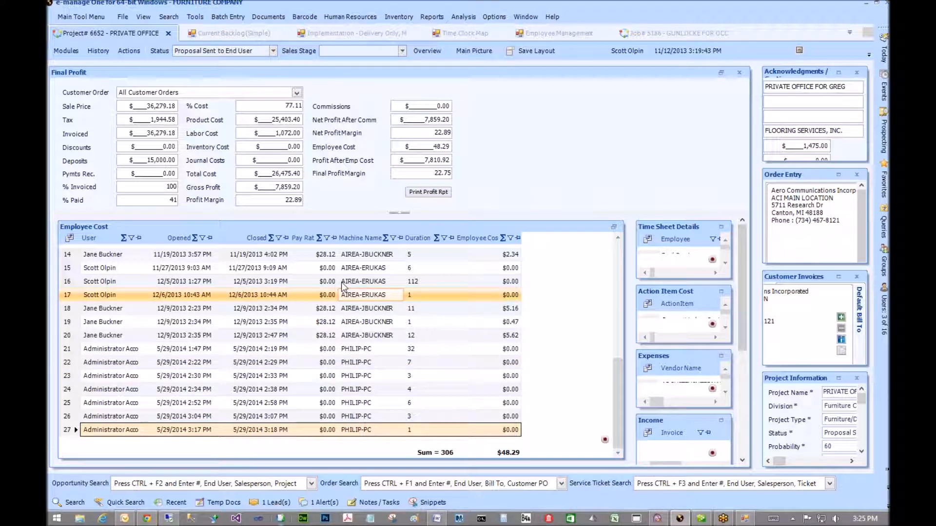
- Select row 14 in the Employee Cost grid, then return to the web time clock chooser
click(337, 259)
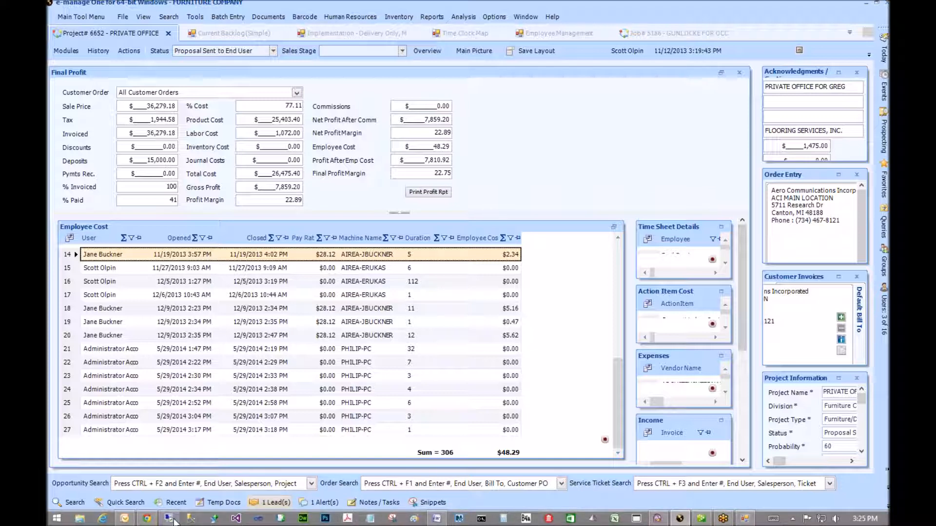
click(146, 519)
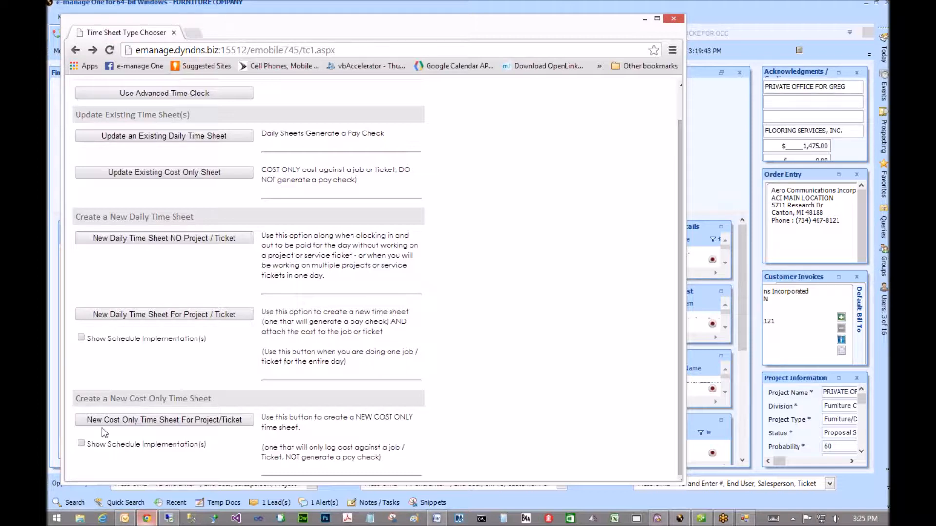
- Start a new cost-only time sheet, choose the employee, enter their SS number and load them
click(120, 422)
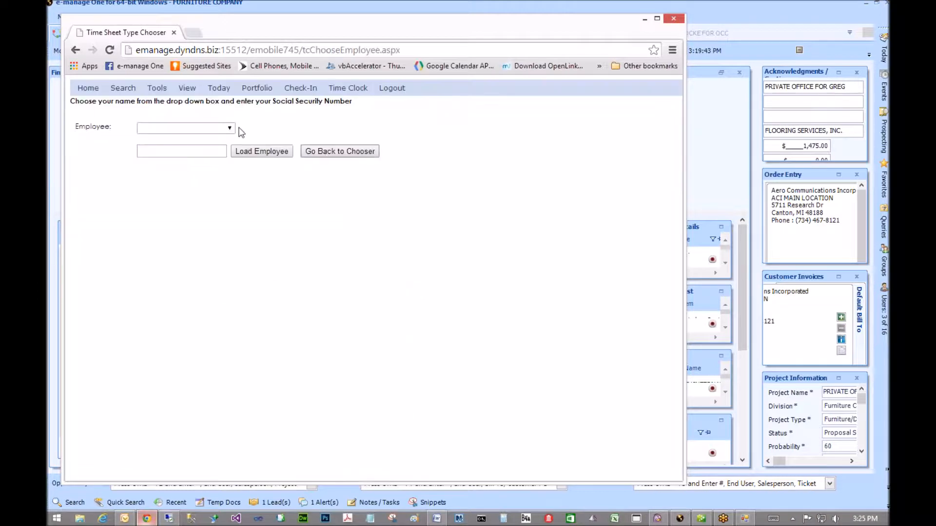
click(234, 127)
click(176, 192)
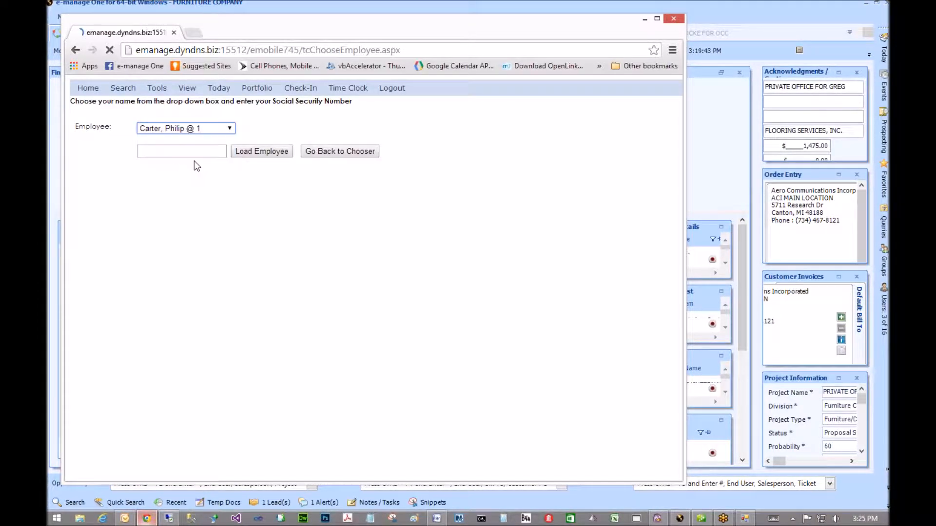
click(189, 151)
text(123)
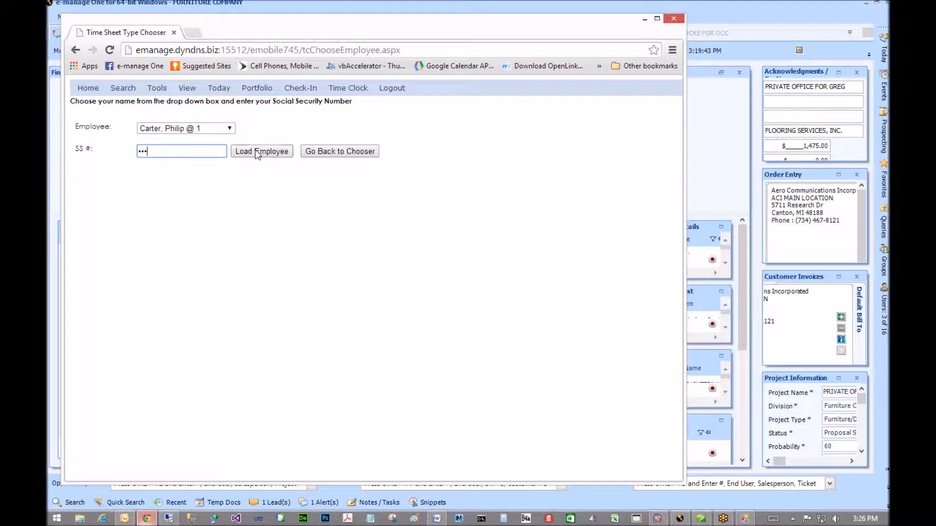
click(273, 152)
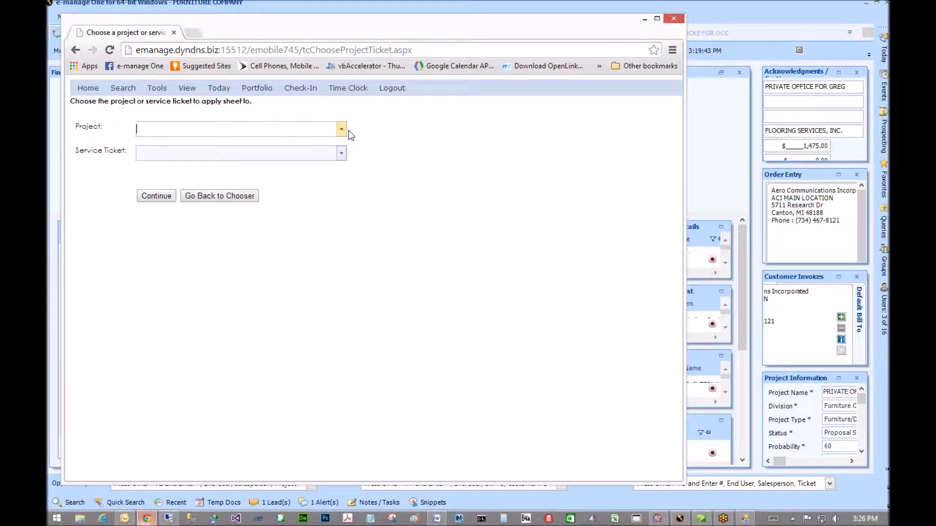
- Pick Job 628, e-manage HV Spacesaver Toronto, as the project and continue
click(341, 129)
scroll(214, 234, down, 3)
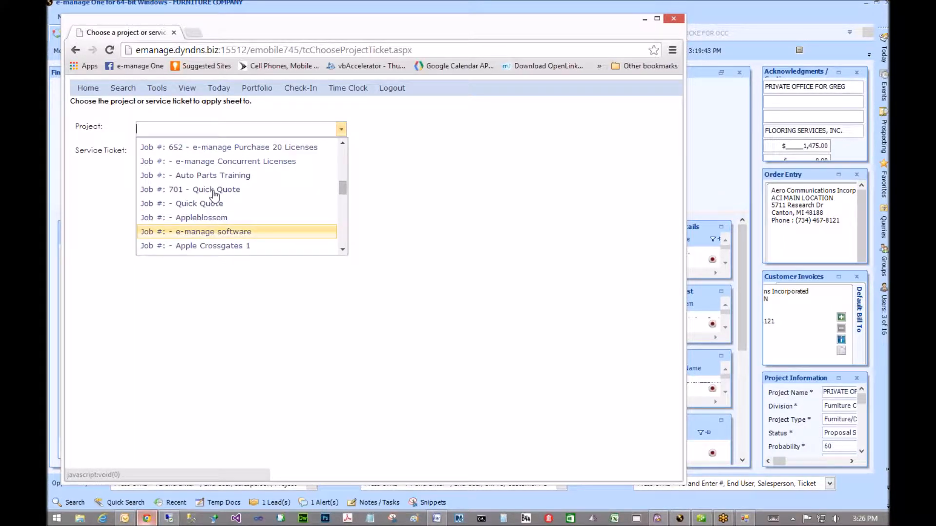
scroll(204, 192, up, 2)
click(194, 171)
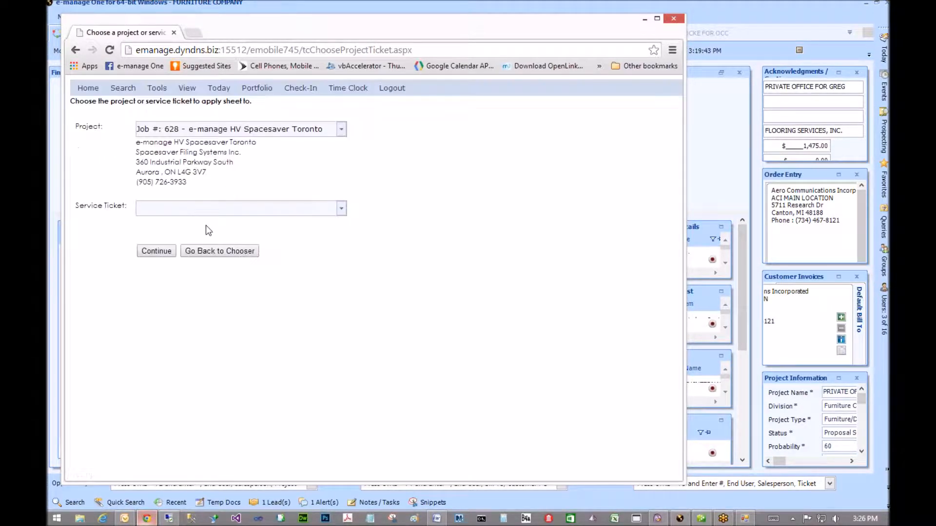
click(152, 252)
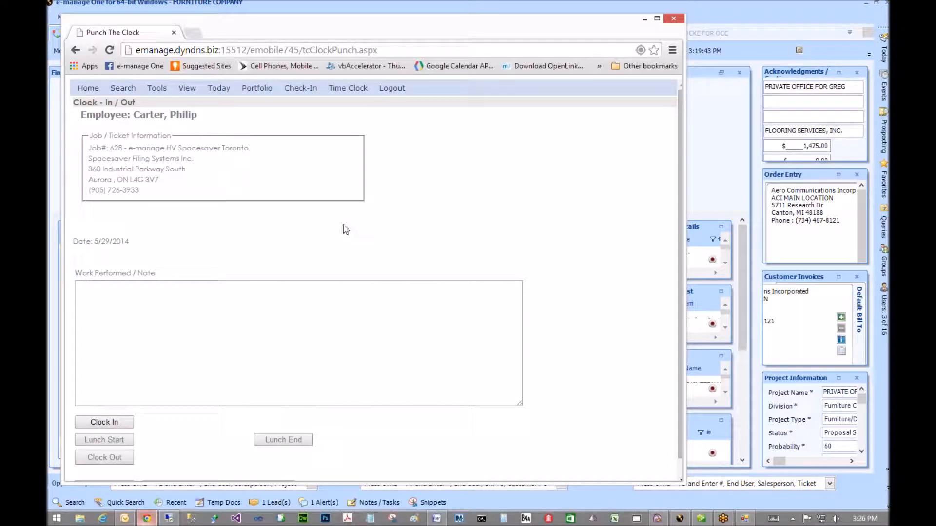
- Click into the work performed note, then bring e-manage's Job 6652 cost screen forward
click(236, 312)
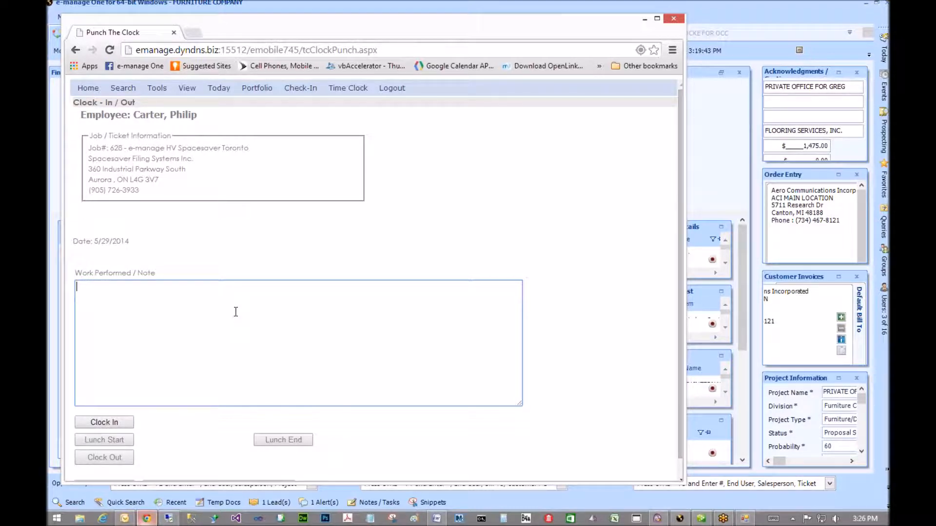
click(722, 138)
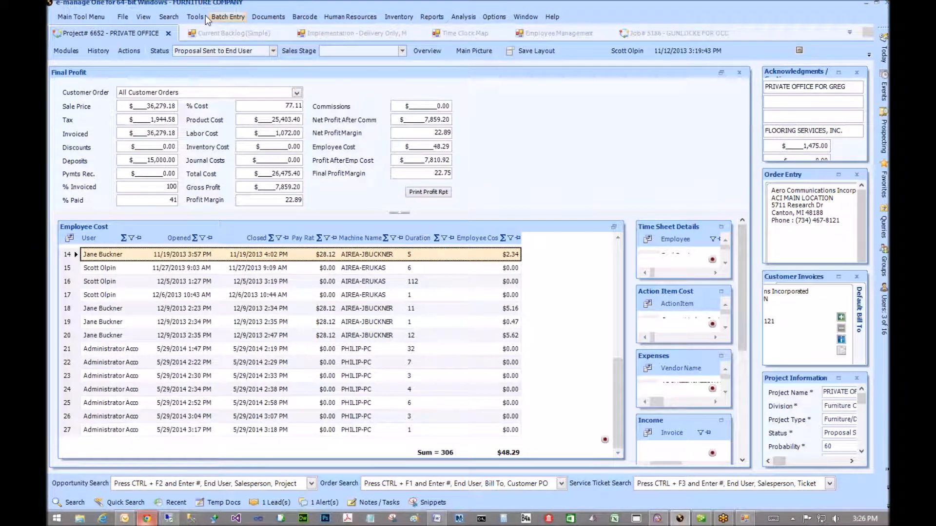
- Open Batch Entry > Journal Costs, try the Order and Journal Category fields, then return to Punch The Clock
click(226, 17)
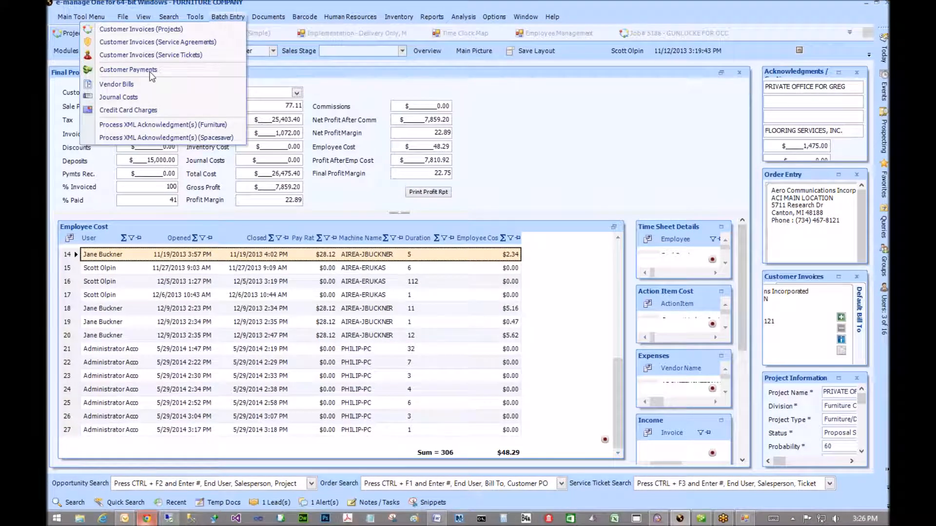
click(136, 97)
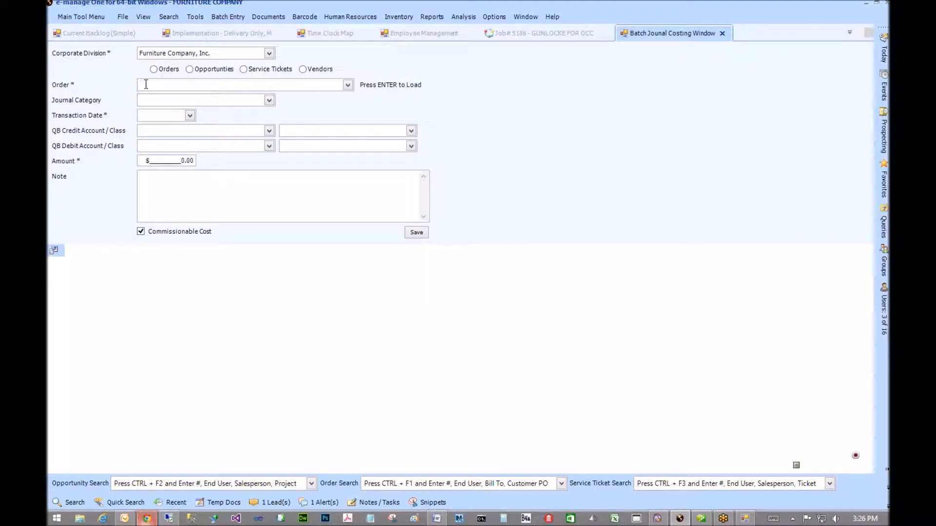
click(145, 84)
click(269, 101)
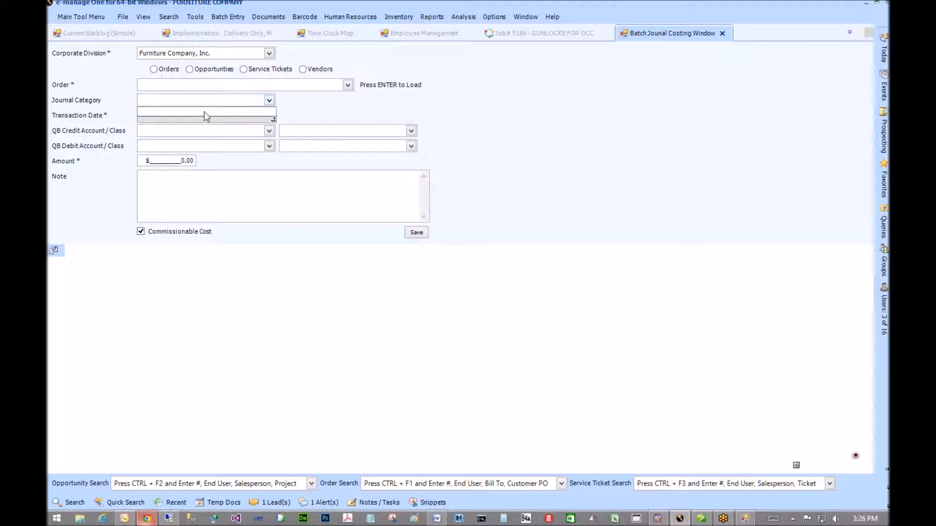
click(269, 100)
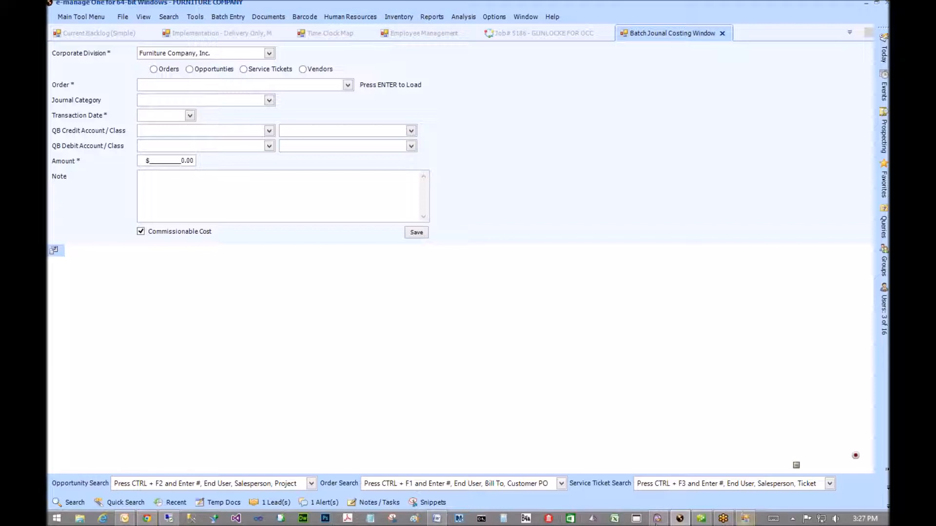
click(146, 518)
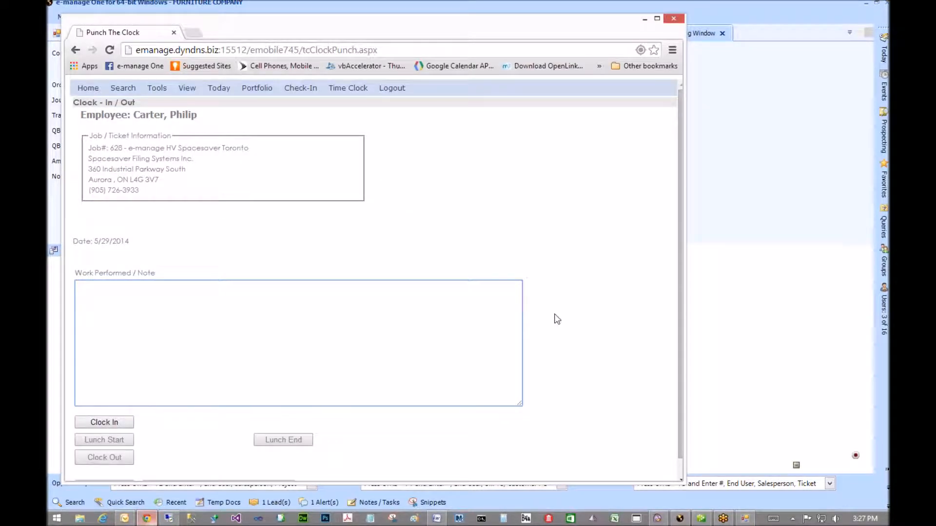
- Scroll the Punch The Clock page, then minimize Chrome to reveal the Batch Journal Costing form
scroll(557, 319, down, 1)
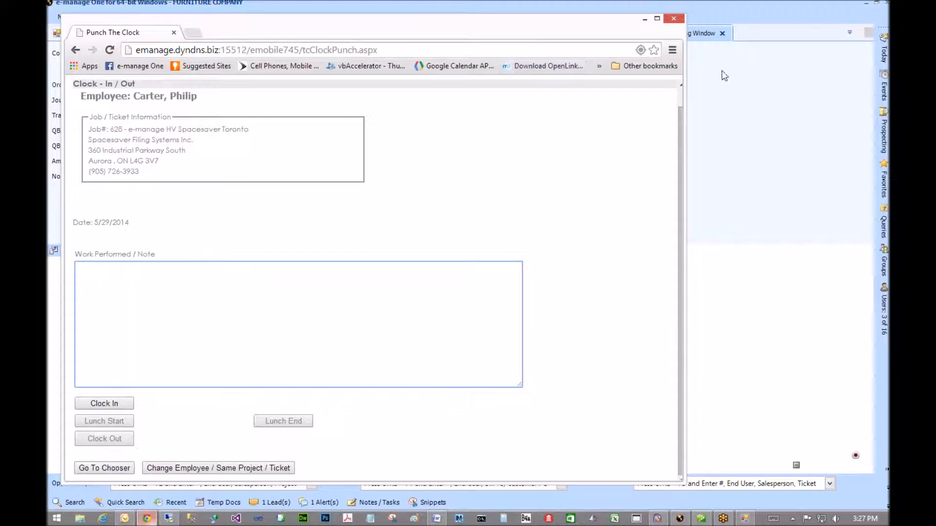
click(645, 18)
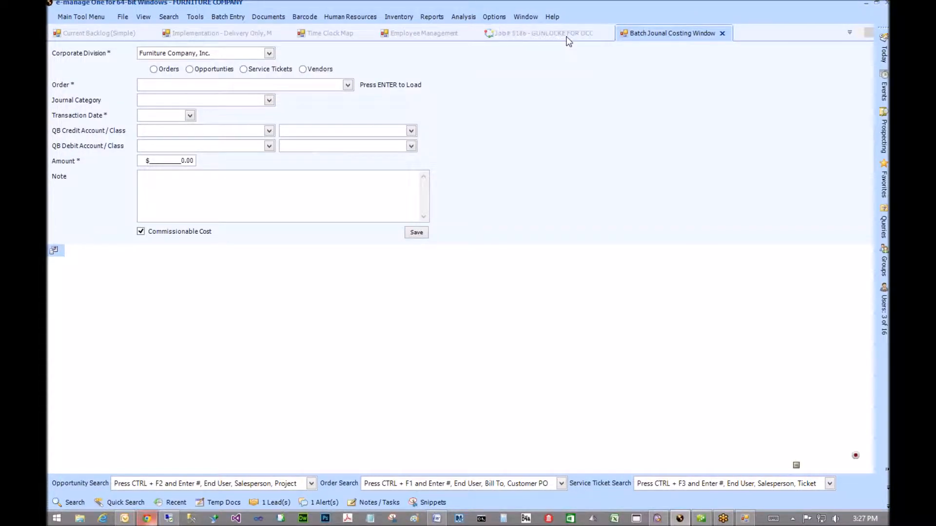
- After glancing at the Job# 5186 tab, select the amount and switch the lookup to Orders
click(540, 33)
click(600, 33)
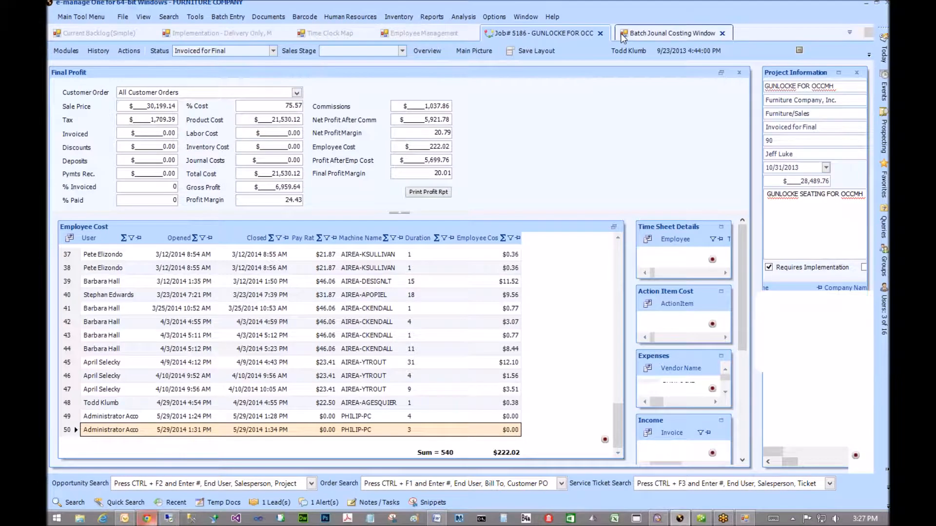
click(161, 160)
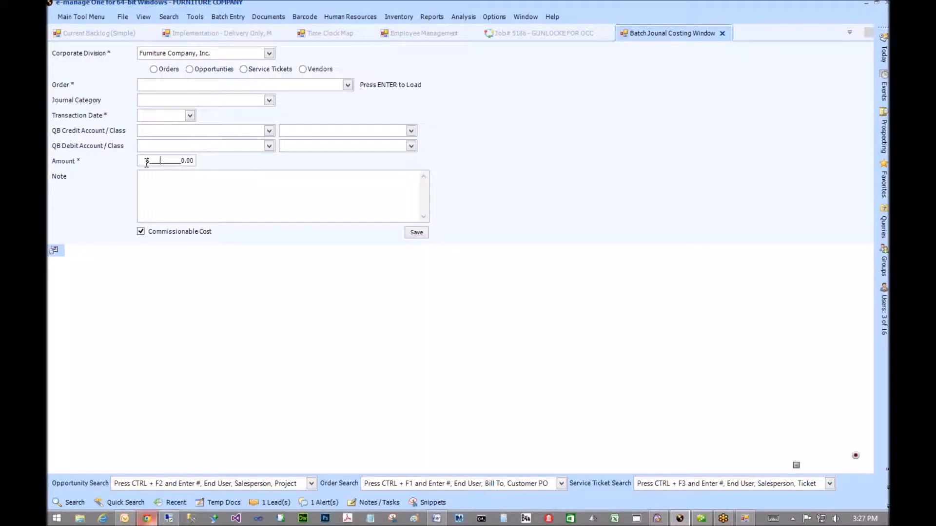
drag(146, 161, 308, 155)
click(163, 71)
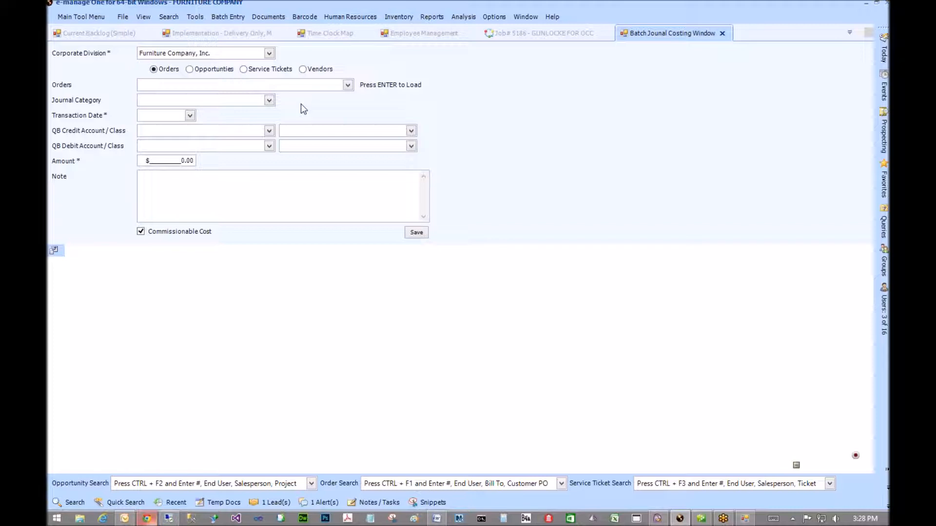
- Enter order 6652 and load the PRIVATE OFFICE match into the form
click(347, 85)
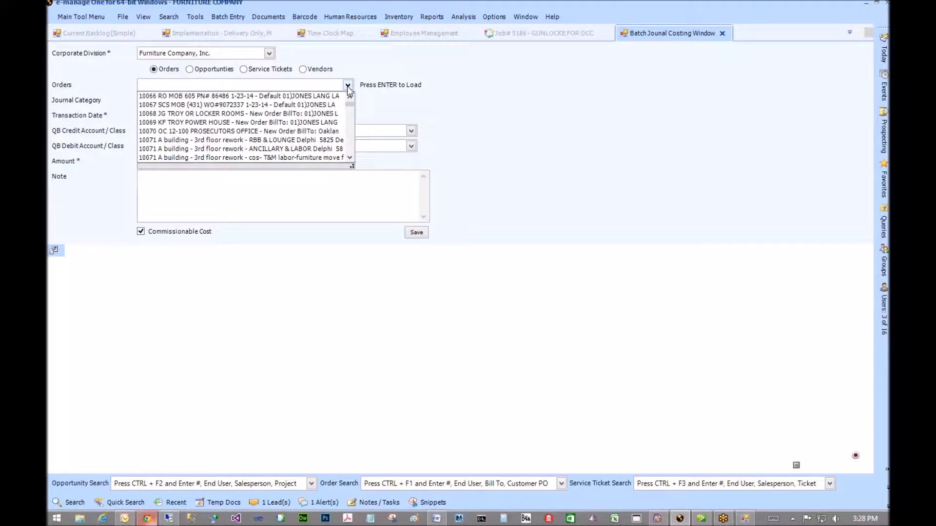
click(210, 85)
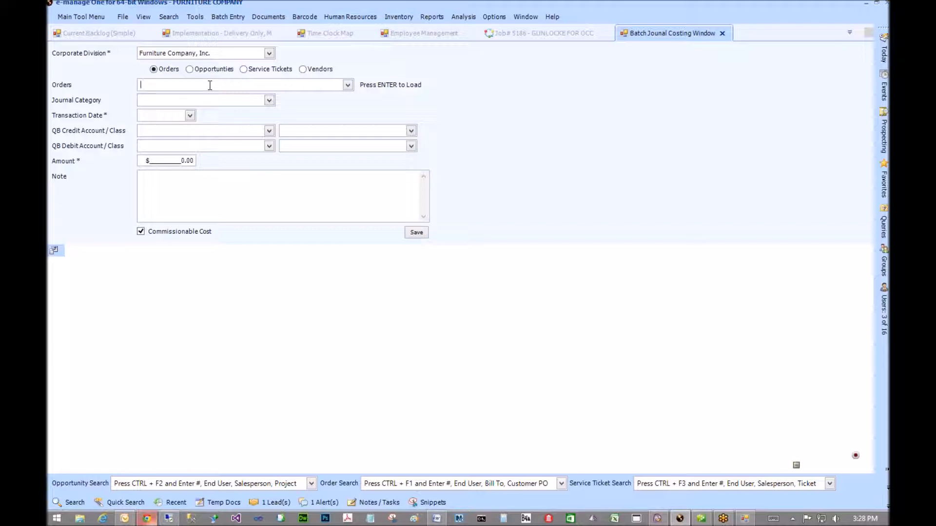
text(6652)
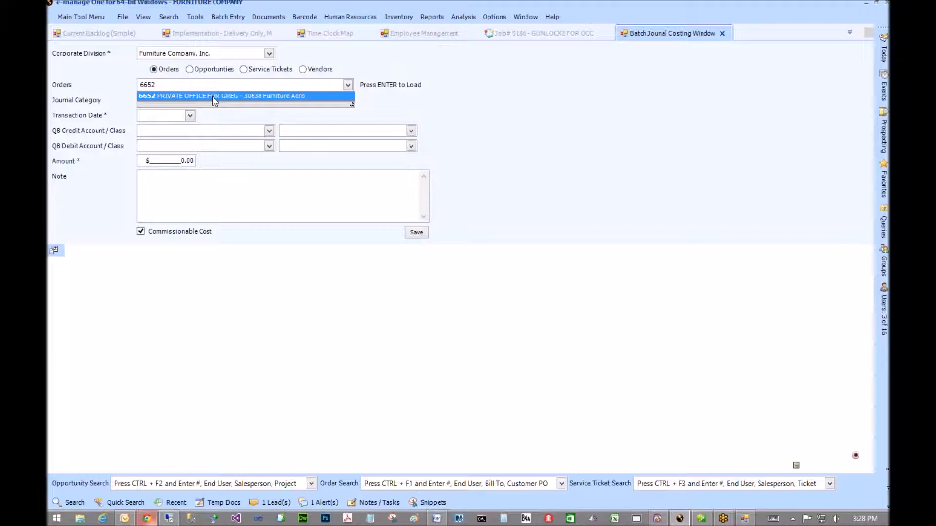
click(212, 96)
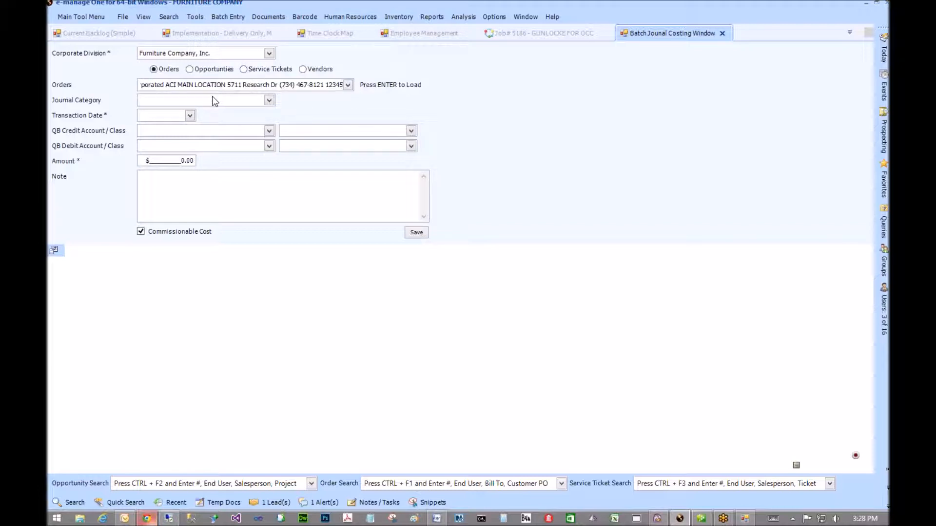
- Set the journal category to Project Manager
click(269, 102)
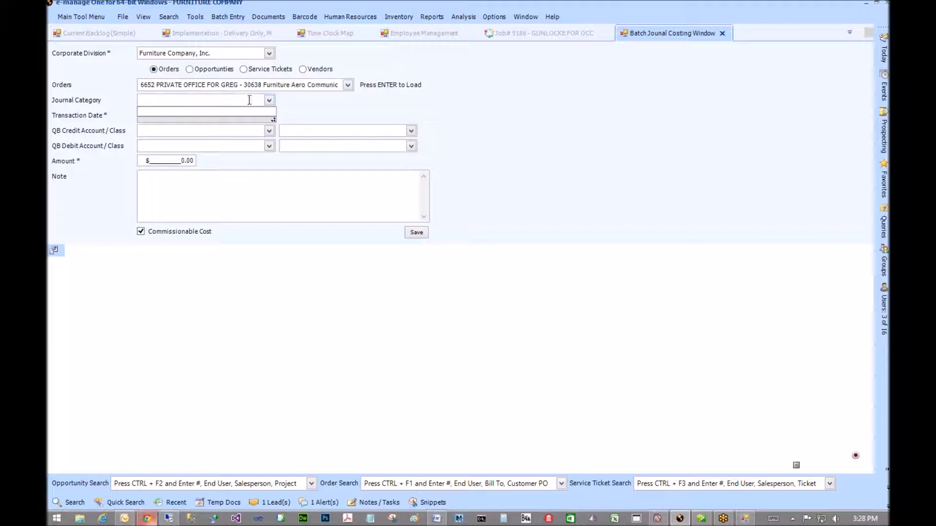
click(248, 100)
text(Pro)
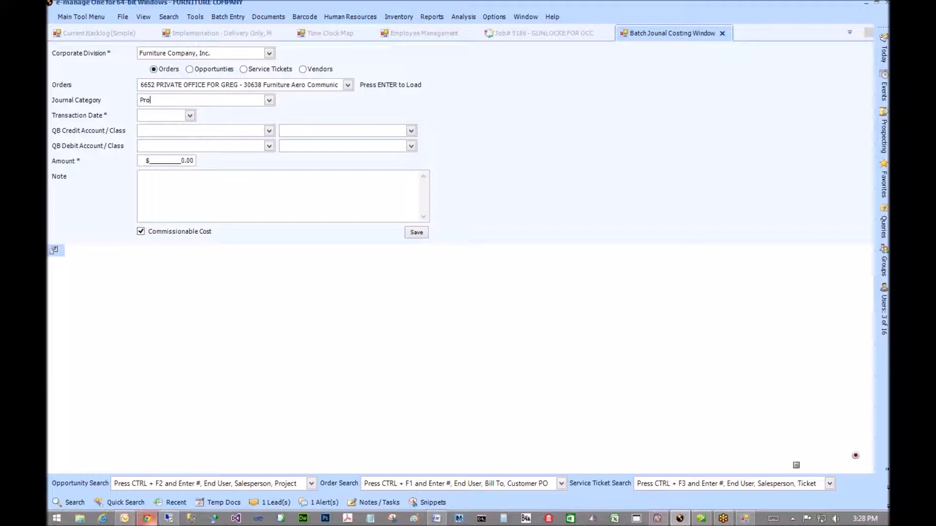
text(ject Manager)
click(347, 18)
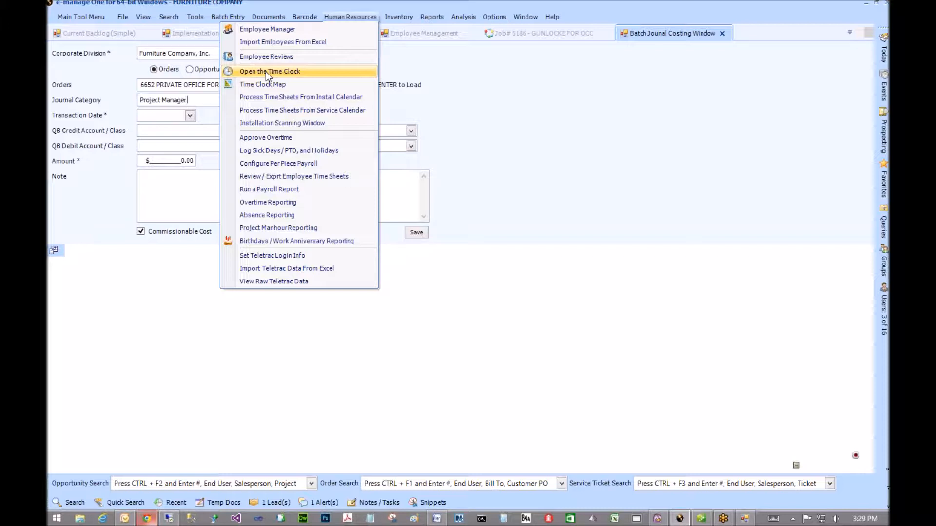
- In the Time Clock, select a clocked-out employee for May 29 and find their pay schedule list empty
click(268, 72)
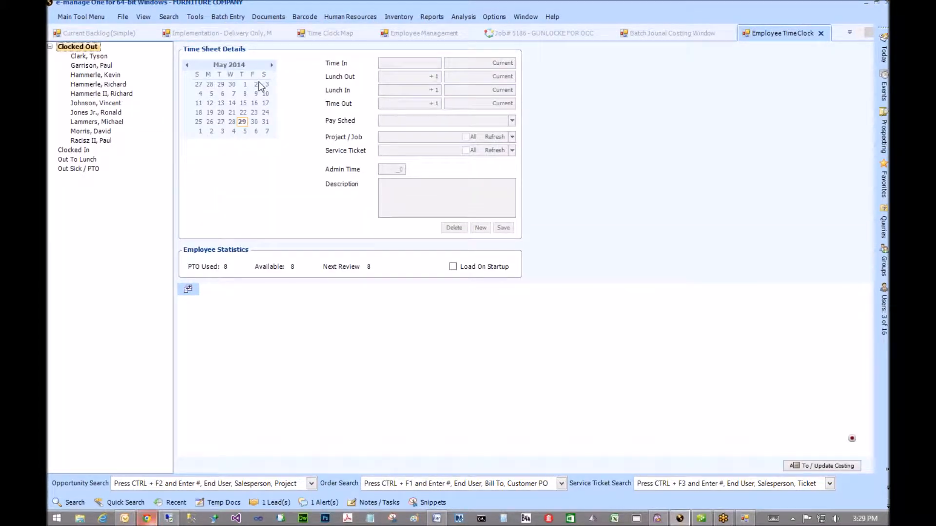
click(110, 104)
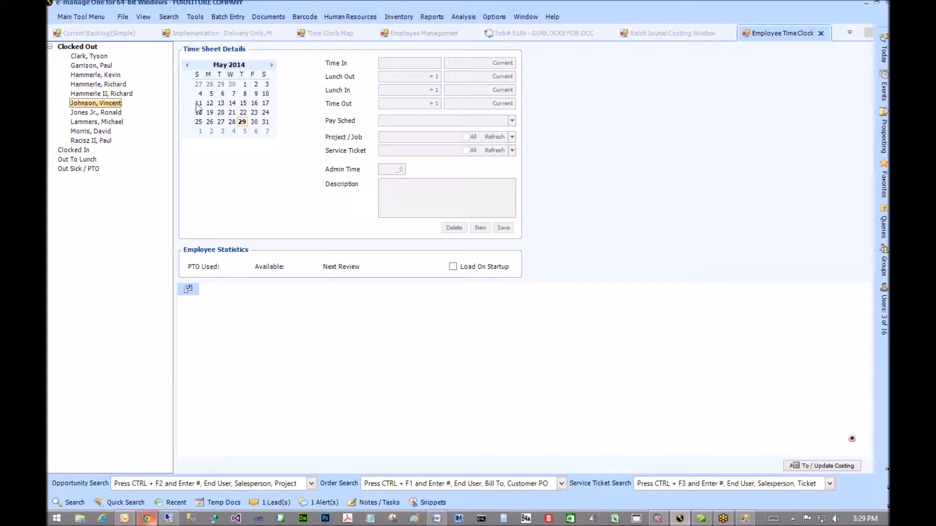
click(242, 124)
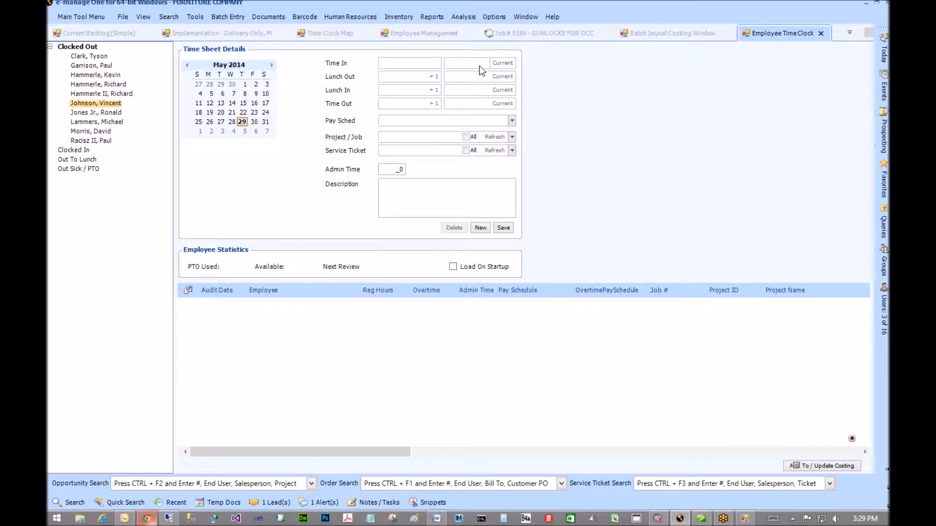
click(511, 121)
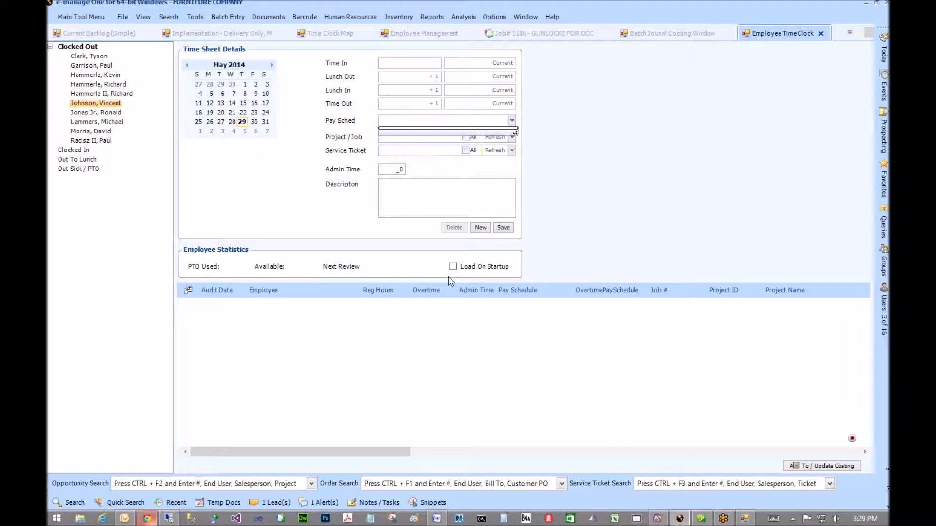
click(95, 75)
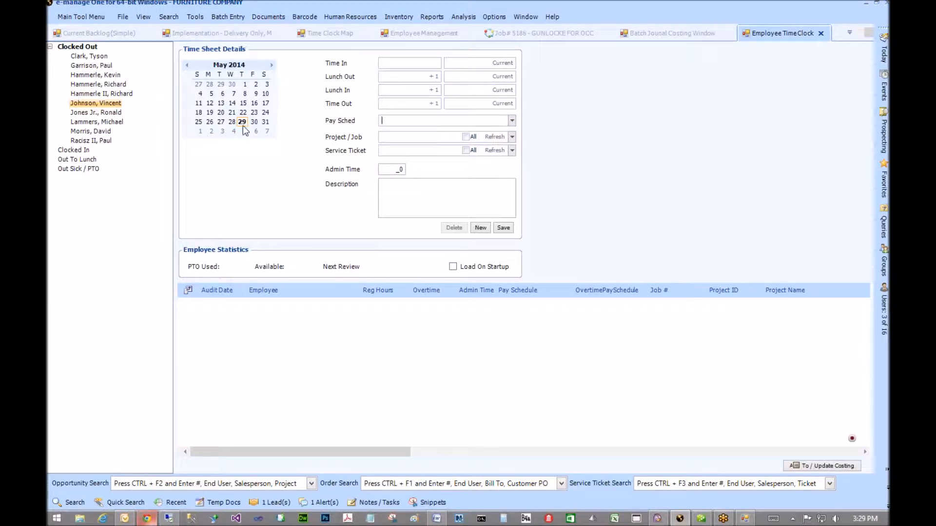
- Pick another clocked-out employee with Standard Pay, then view their pay rates in Employee Management
click(124, 84)
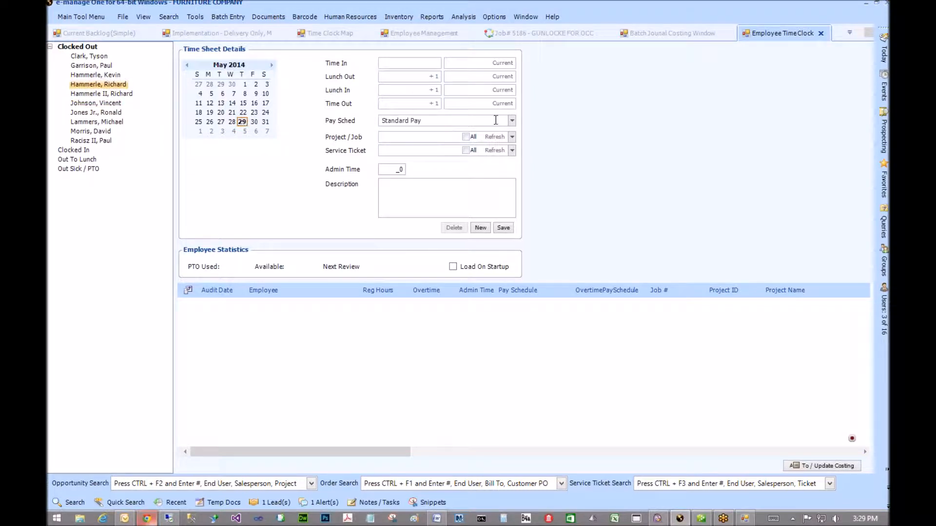
click(513, 120)
click(512, 121)
click(401, 31)
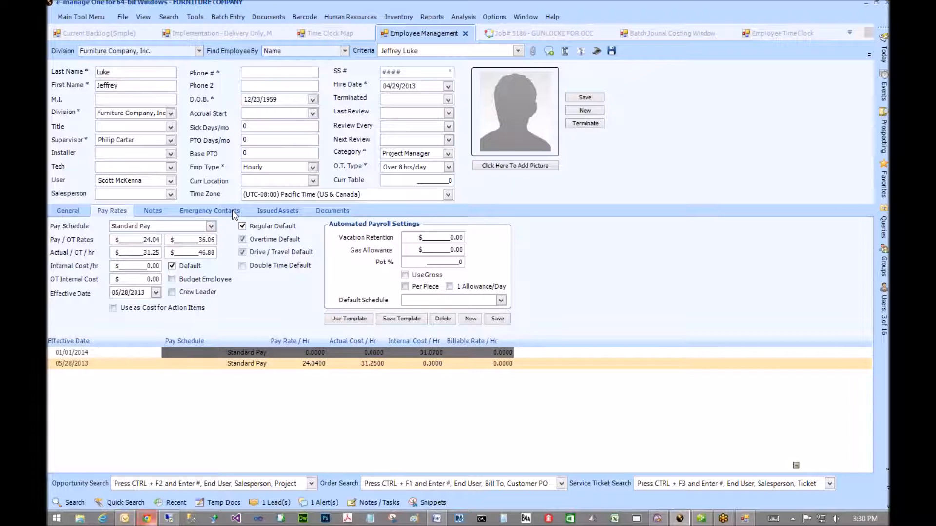
click(777, 34)
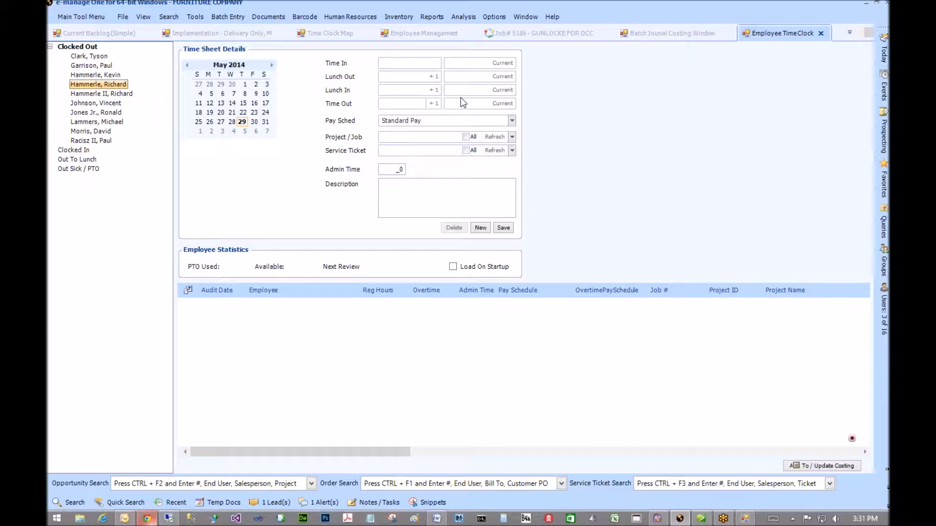
- Close the Employee TimeClock to return to the employee's Standard Pay rate entries
click(817, 34)
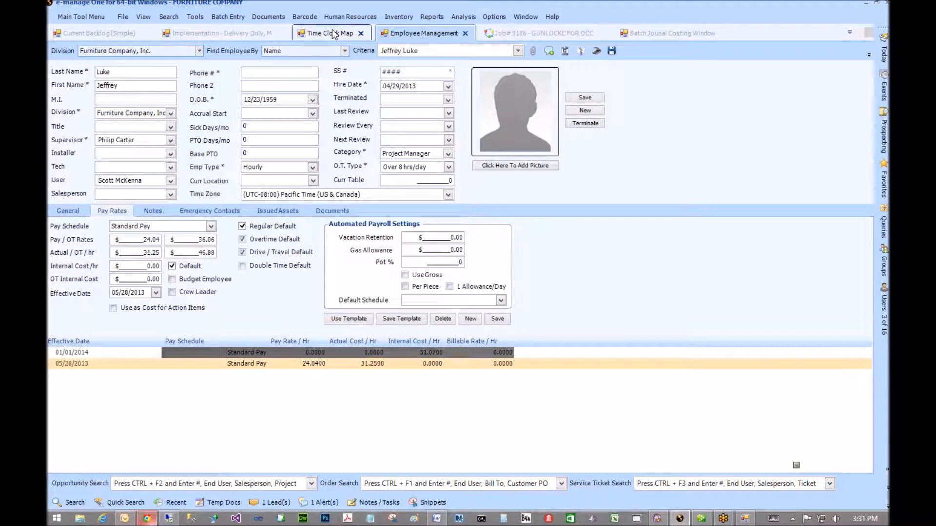
- Launch the e-manage Administrator program from the main tools menu and sign in with the login credentials
click(171, 502)
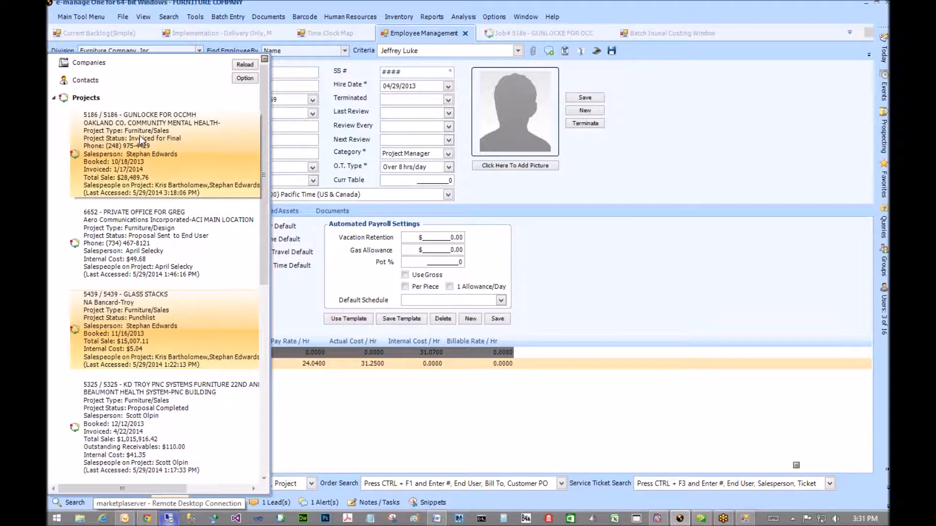
scroll(139, 279, down, 1)
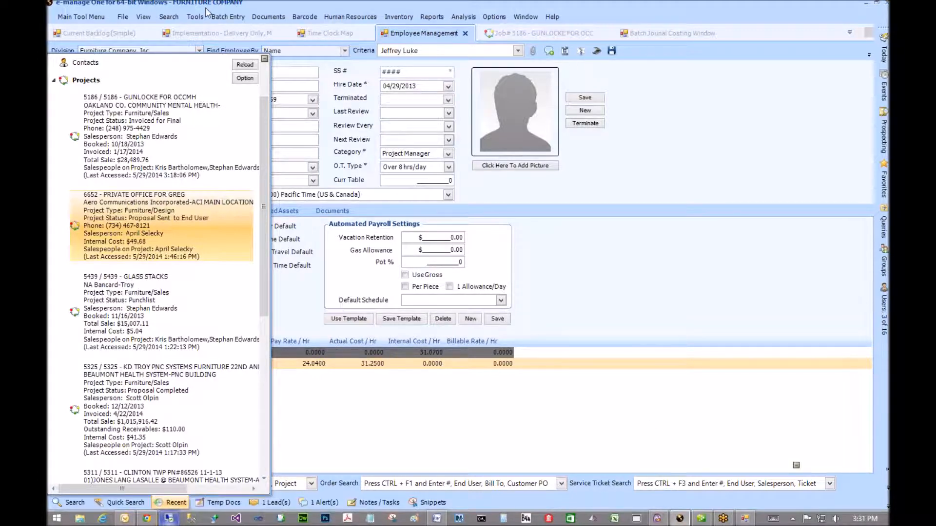
click(81, 17)
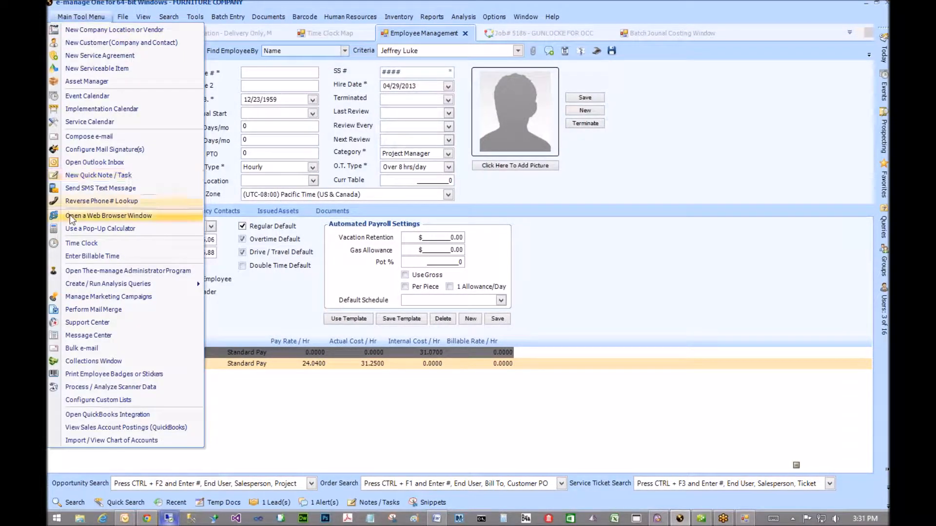
click(73, 271)
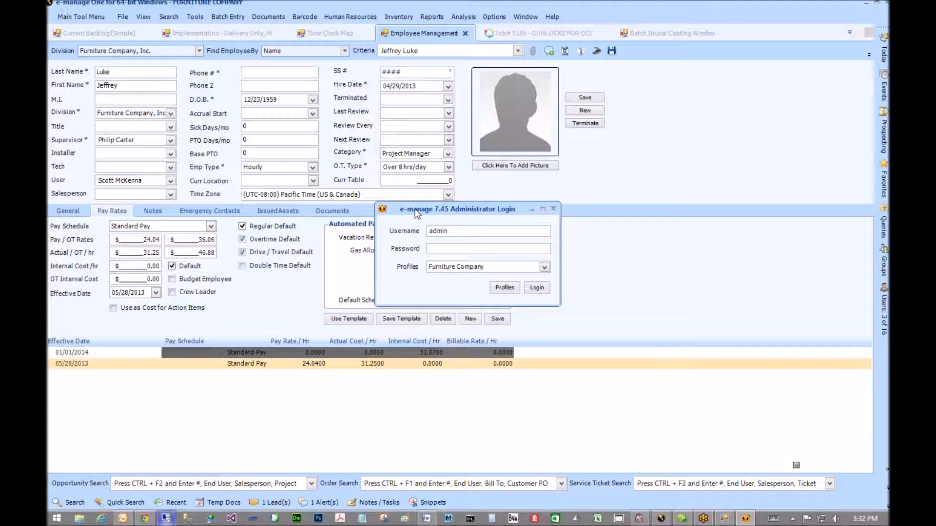
text(admin)
key(Return)
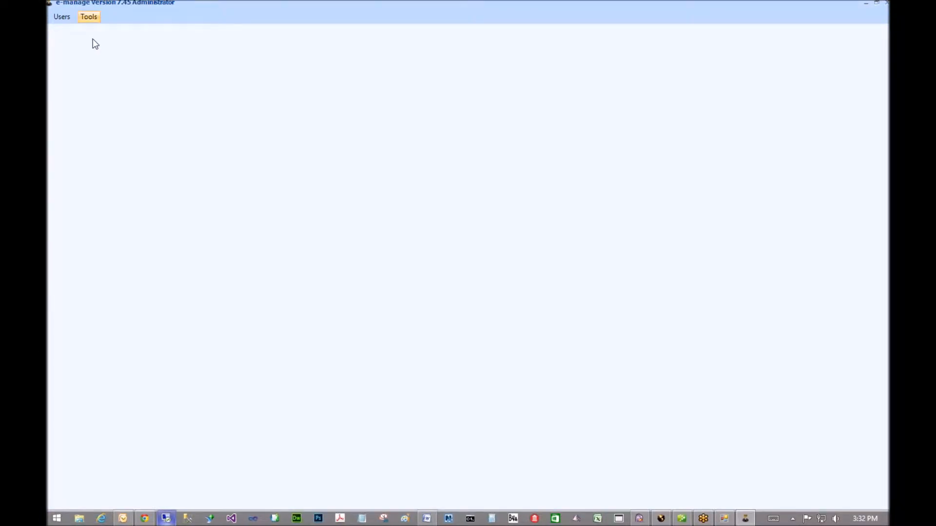
- Open Sales Commission Plans Configuration and review the 17% Gross Profit plan's rate tiers and default salesperson
click(89, 16)
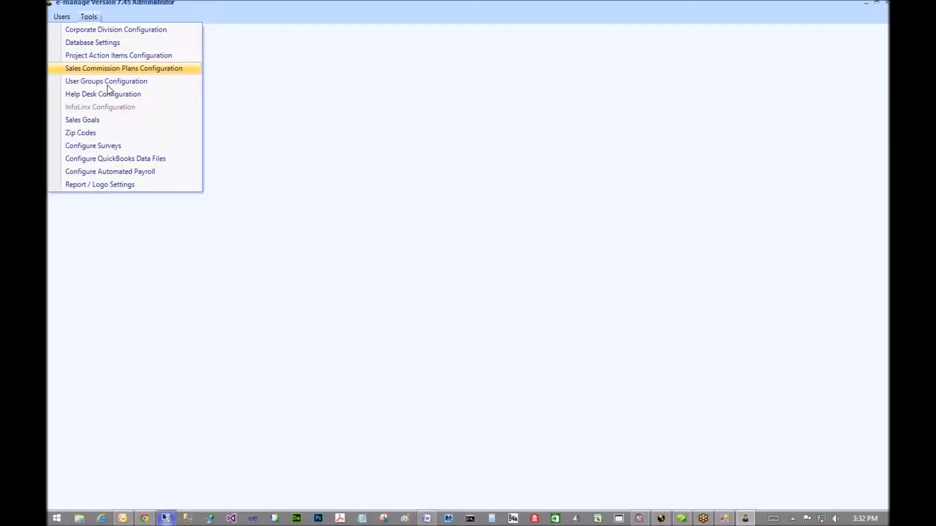
click(107, 85)
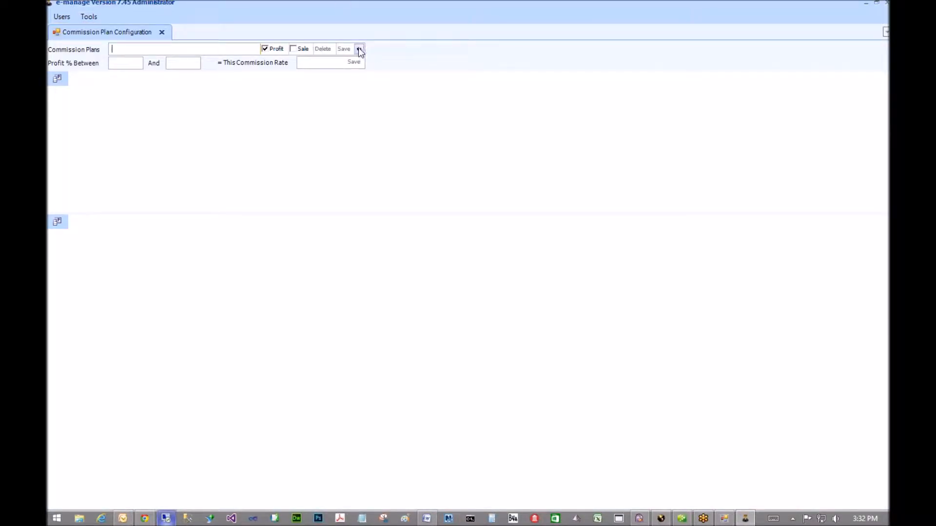
click(359, 49)
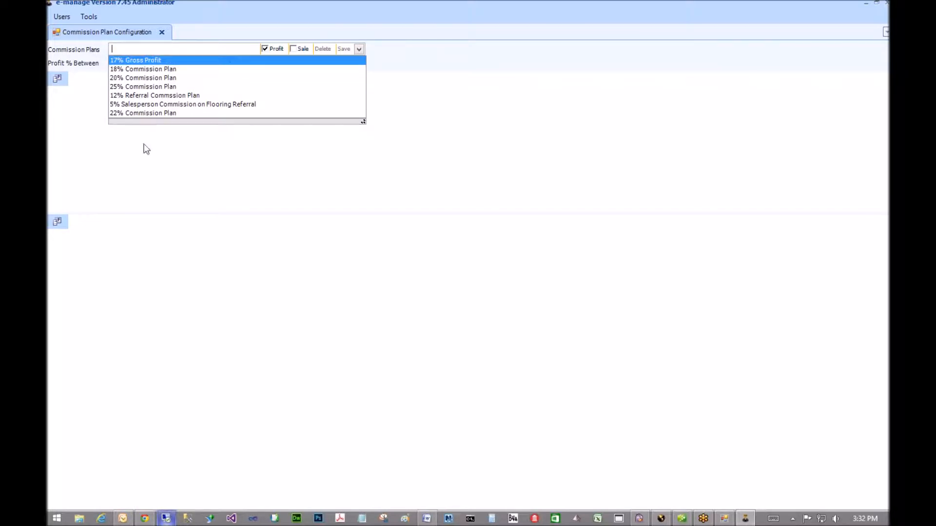
key(Return)
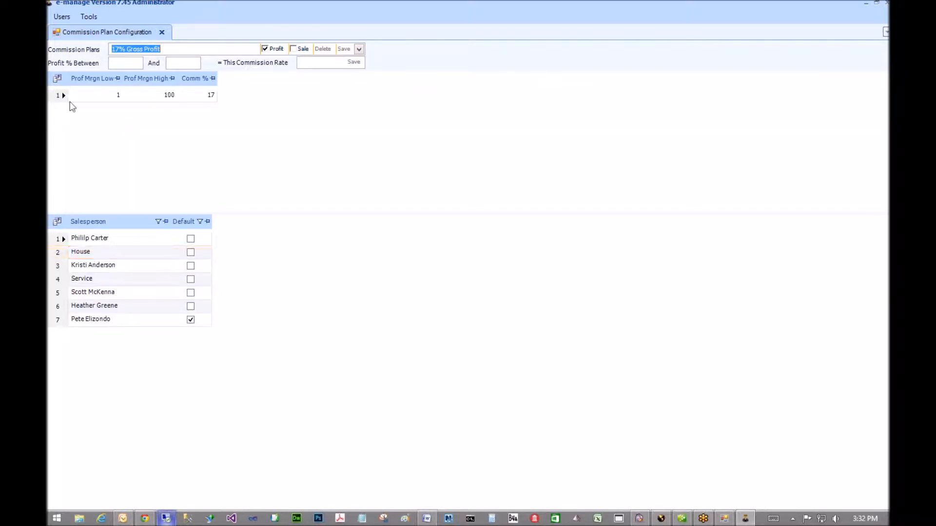
click(173, 97)
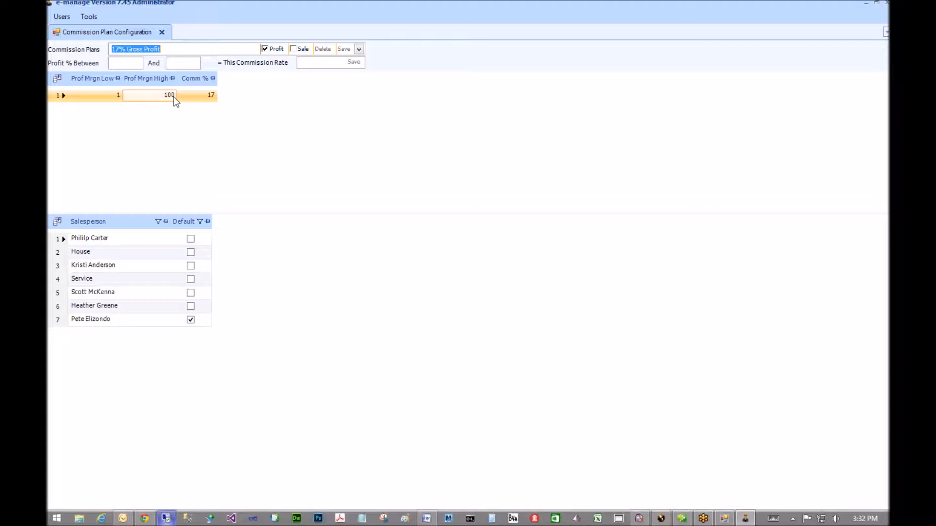
click(210, 99)
click(93, 100)
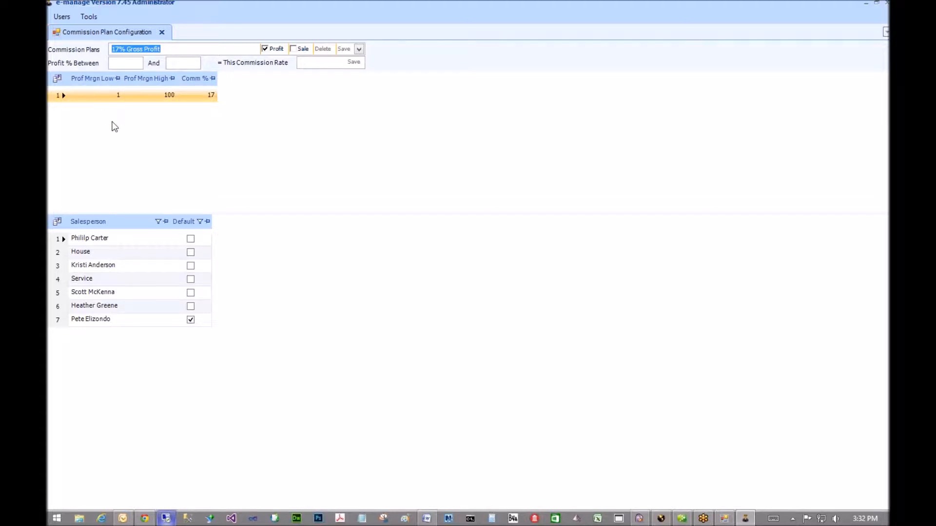
click(93, 323)
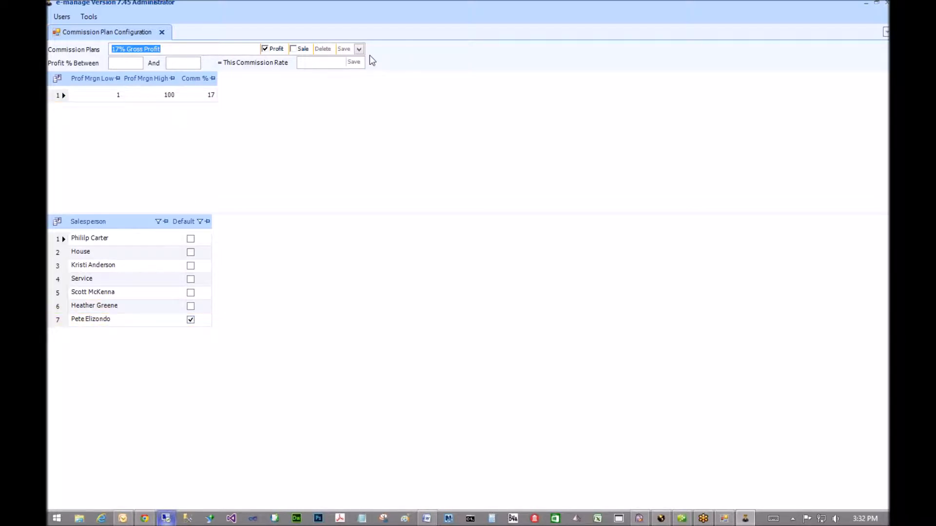
- Review the 18% and 20% commission plans, then return to job 5186 in e-manage One
click(358, 49)
click(152, 65)
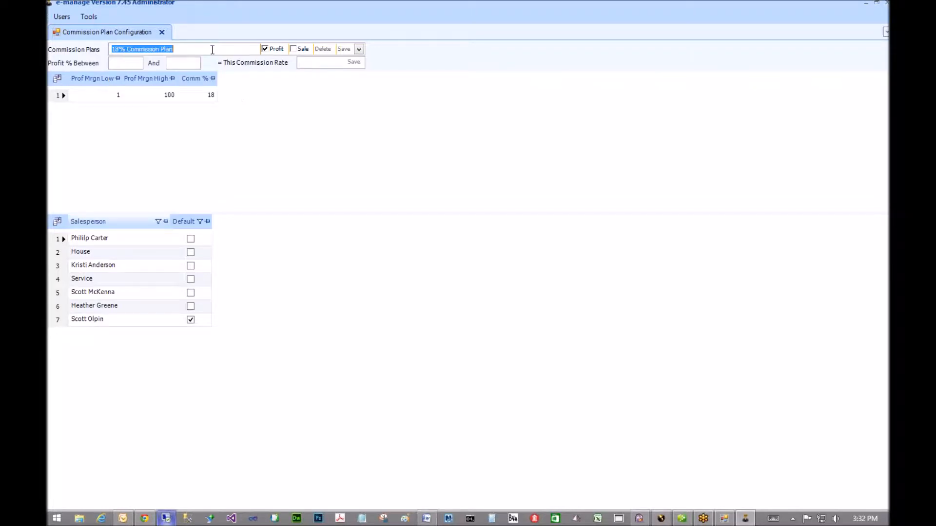
click(359, 49)
click(237, 79)
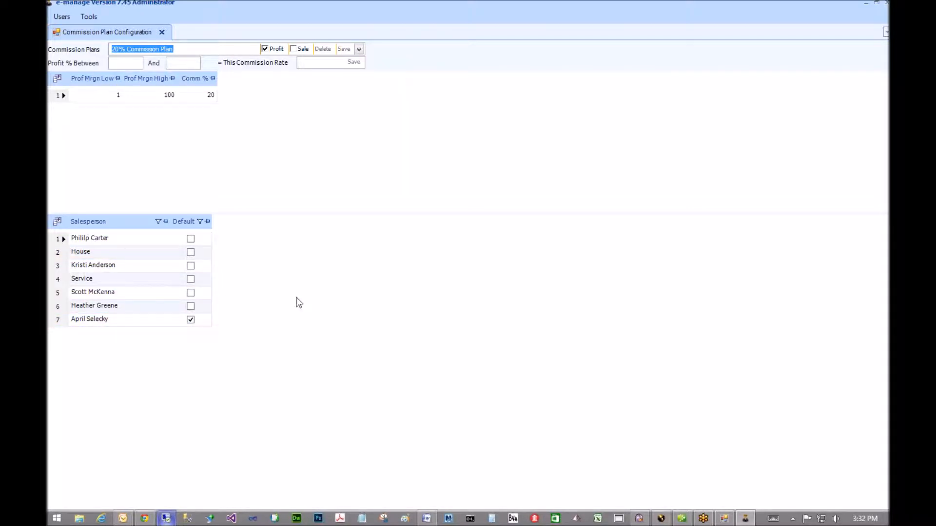
mouse_move(662, 521)
click(664, 502)
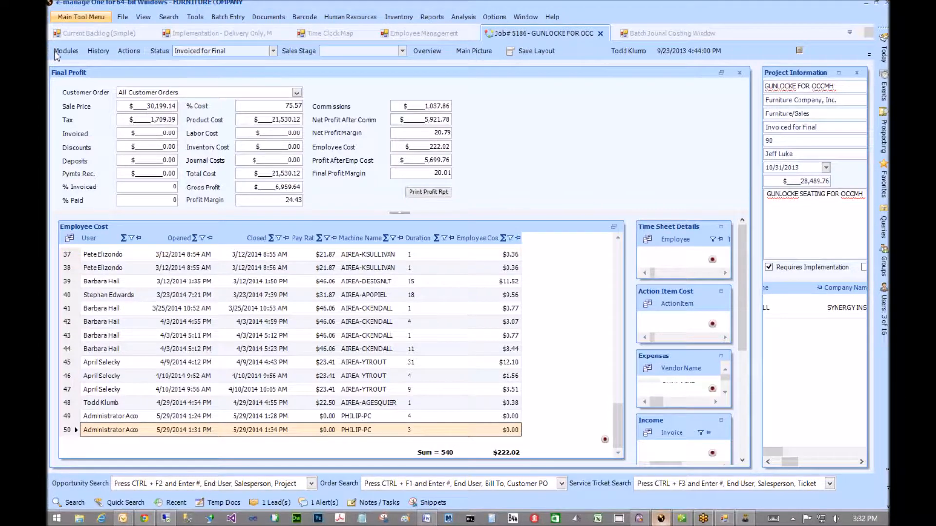
- Check job 5186's commissions, then search order 12345 and open project 6652, Private Office
click(59, 52)
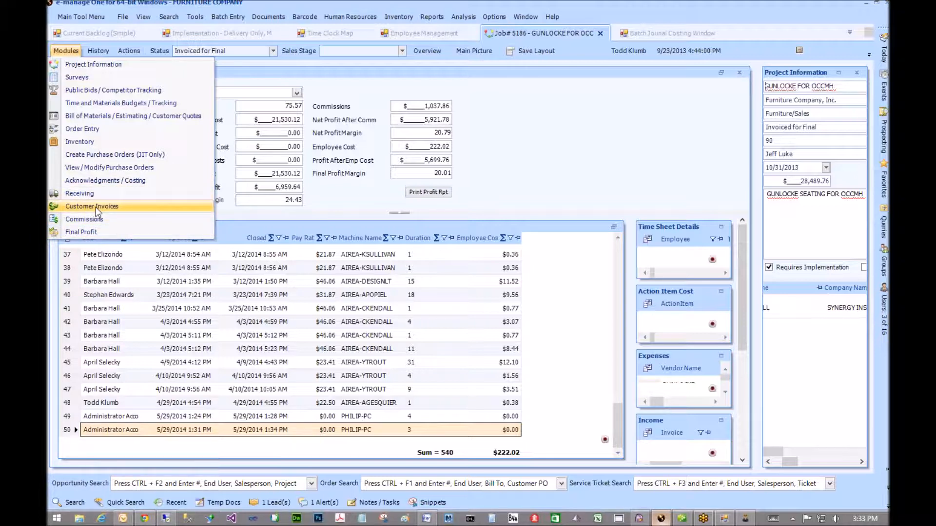
click(82, 232)
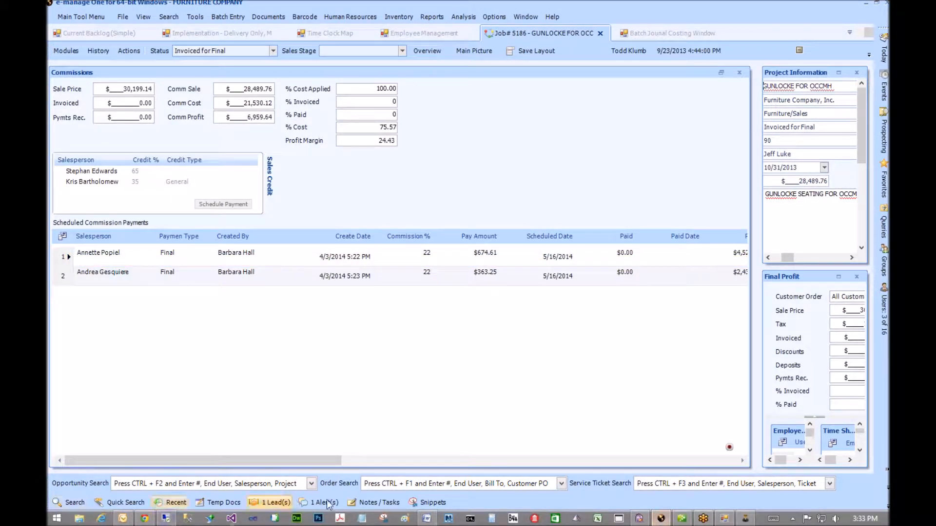
click(382, 481)
text(12345)
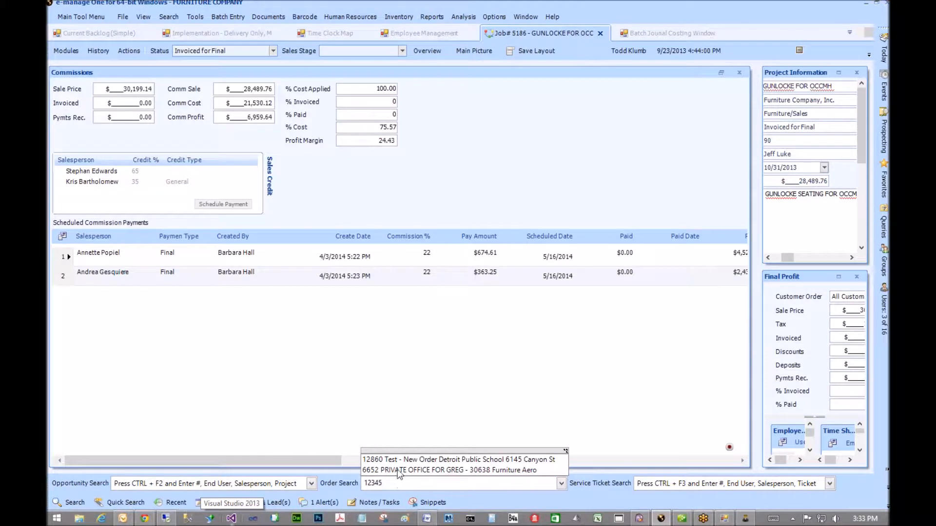
click(398, 471)
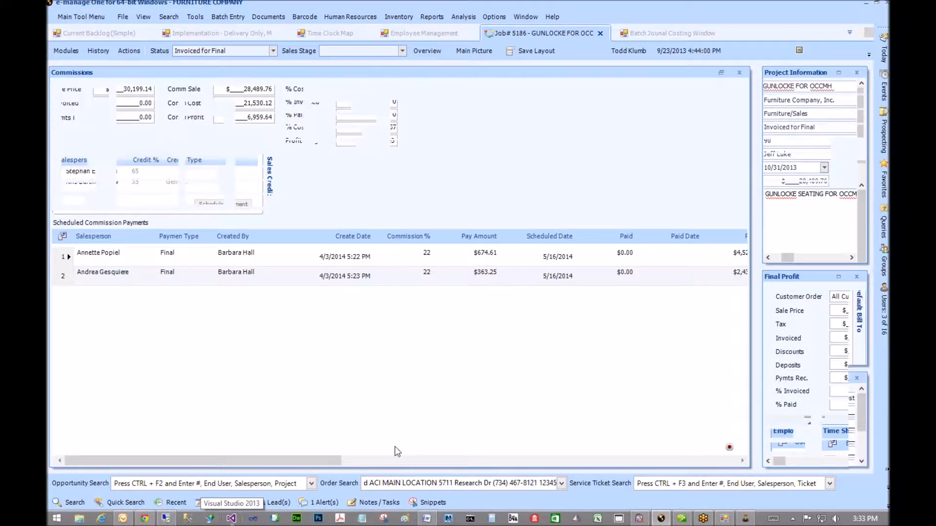
click(66, 52)
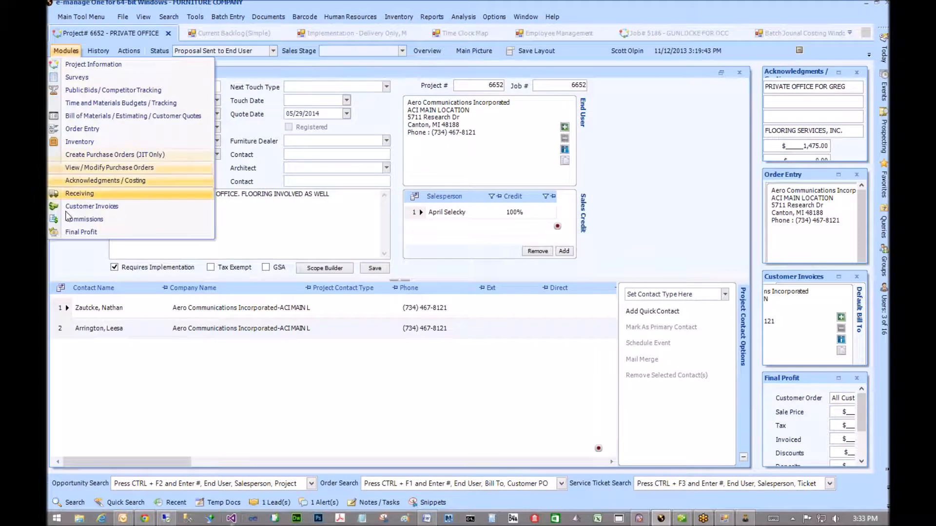
- Schedule a Final $493.19 payment on the 20% plan for order 30638 Furniture, paid 06/15/2014
click(93, 204)
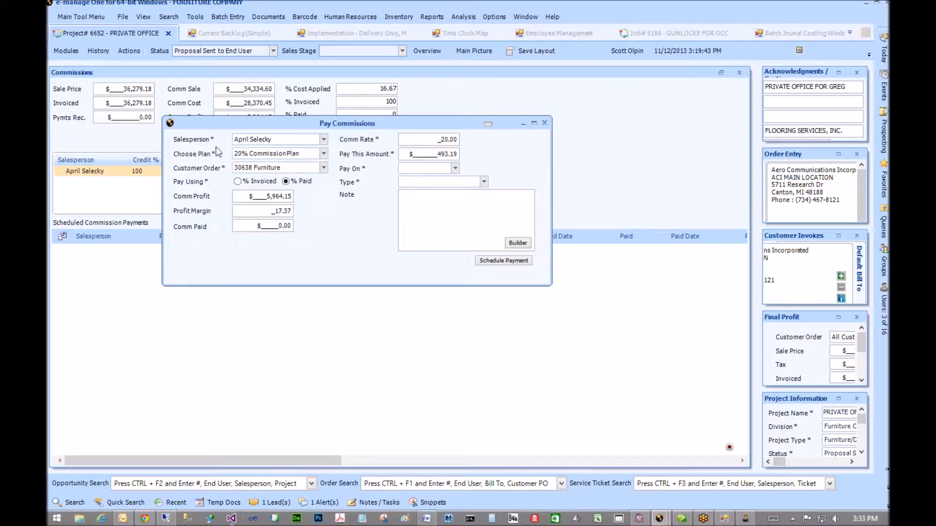
click(324, 154)
click(324, 154)
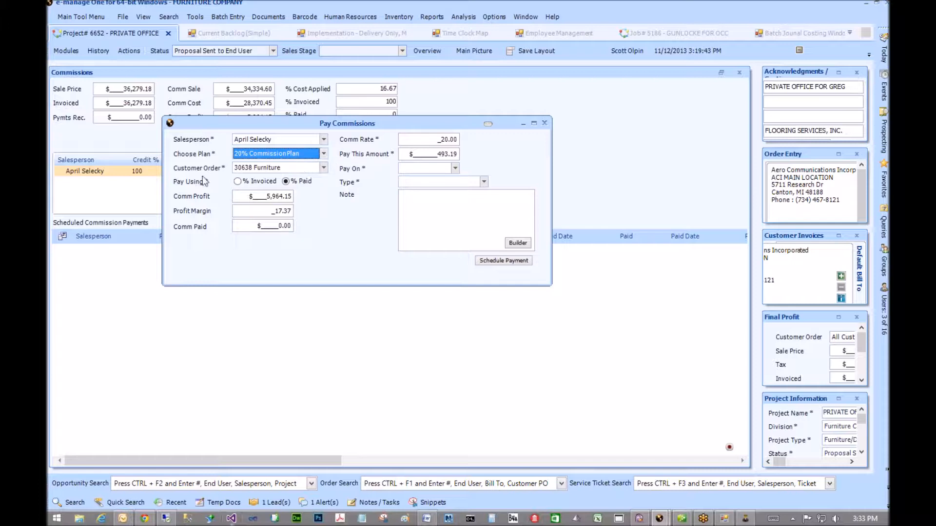
click(324, 168)
click(292, 177)
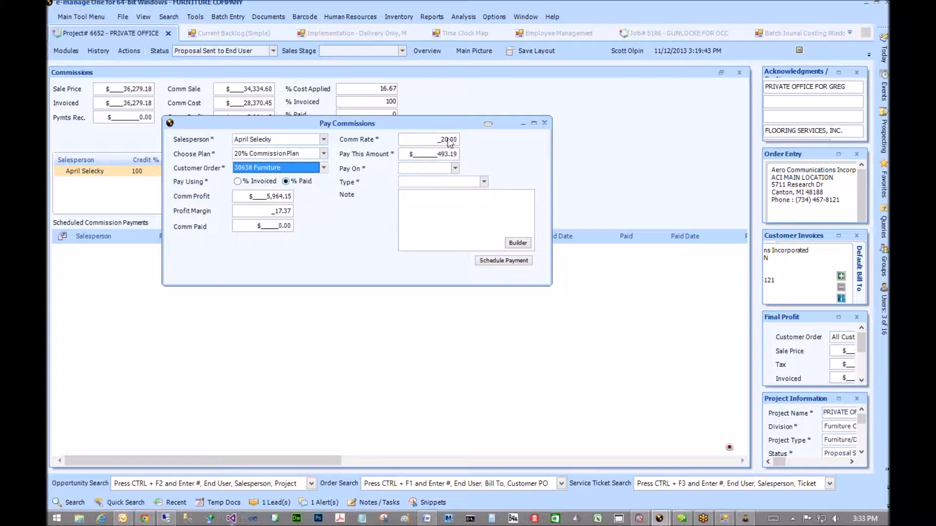
click(455, 169)
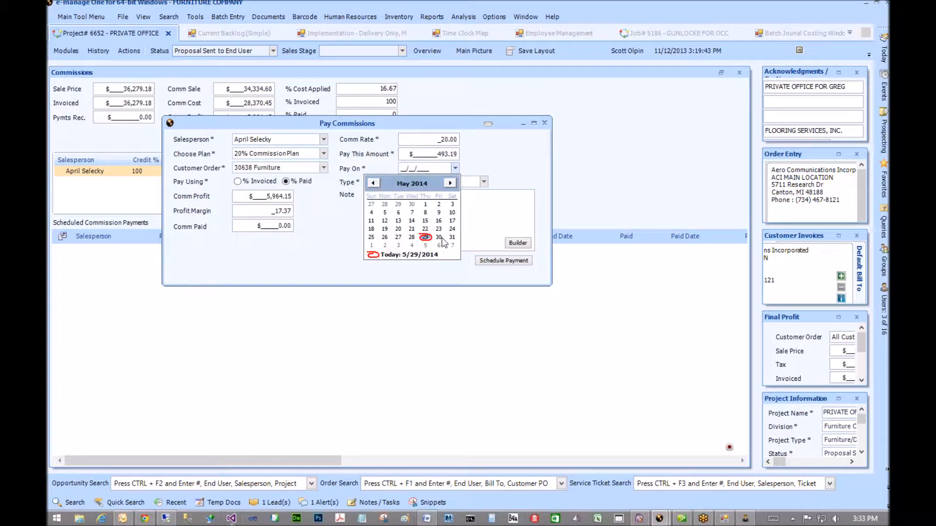
click(451, 183)
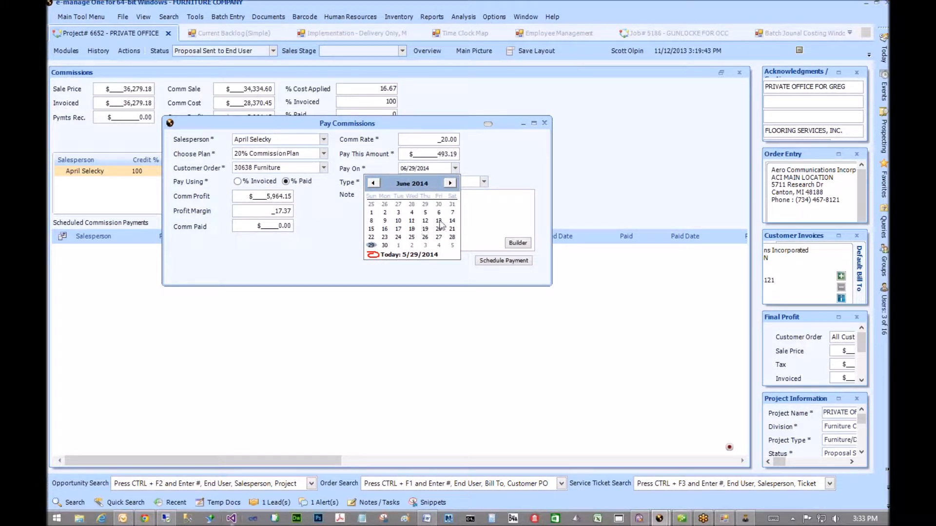
click(372, 229)
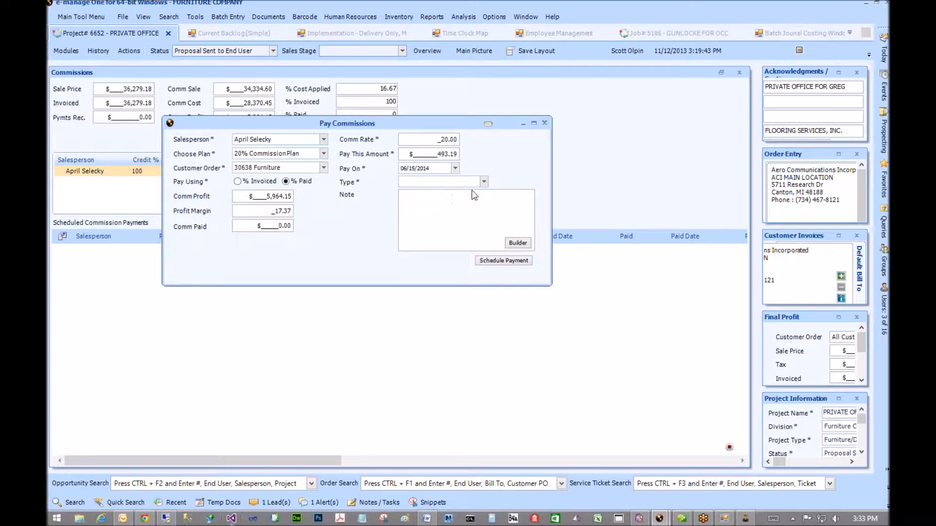
click(478, 182)
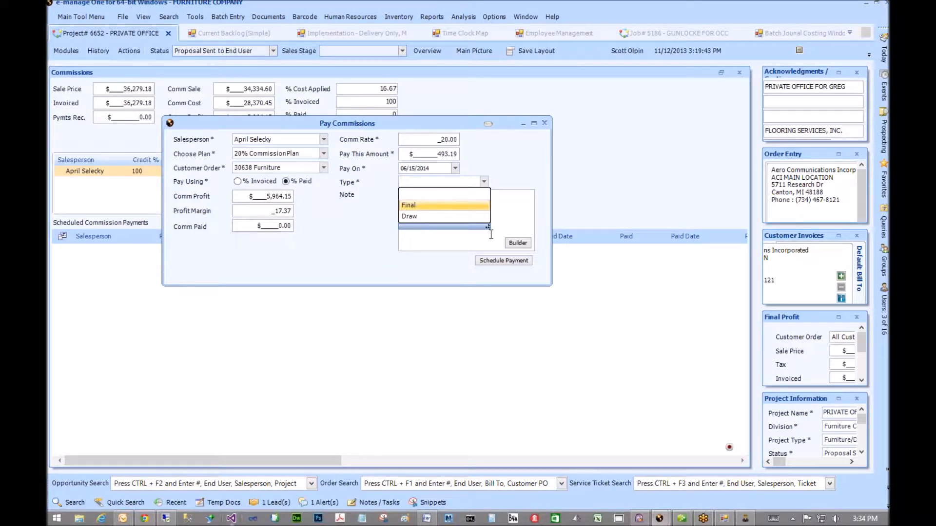
click(458, 205)
click(507, 261)
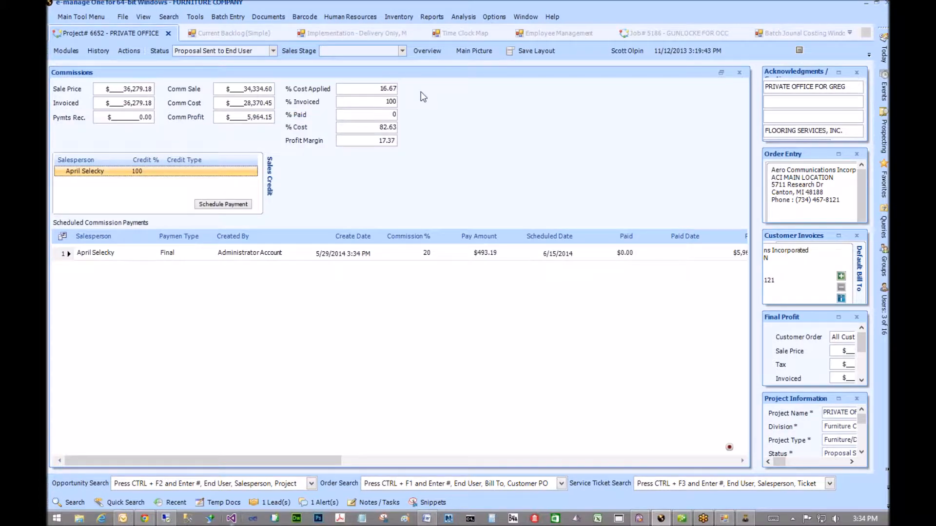
- Open the Commission Payables Report from the Reports menu
click(432, 19)
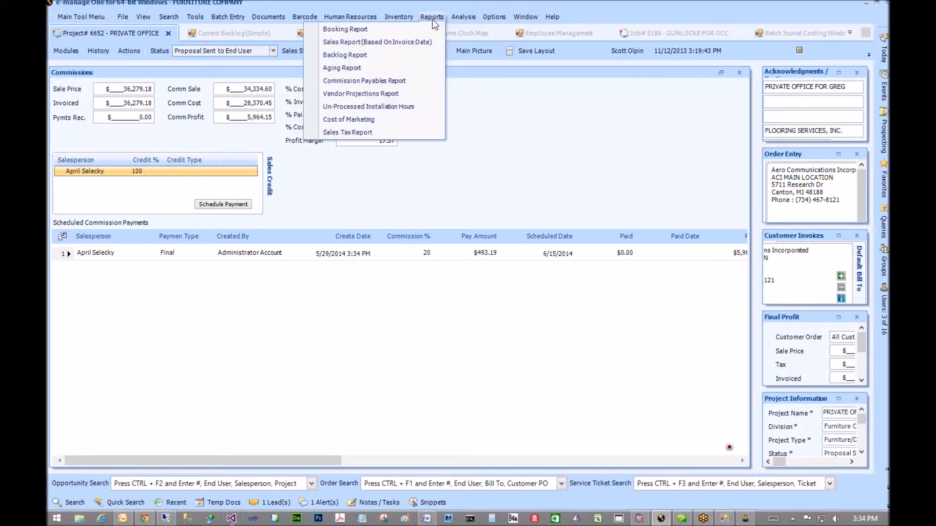
click(359, 82)
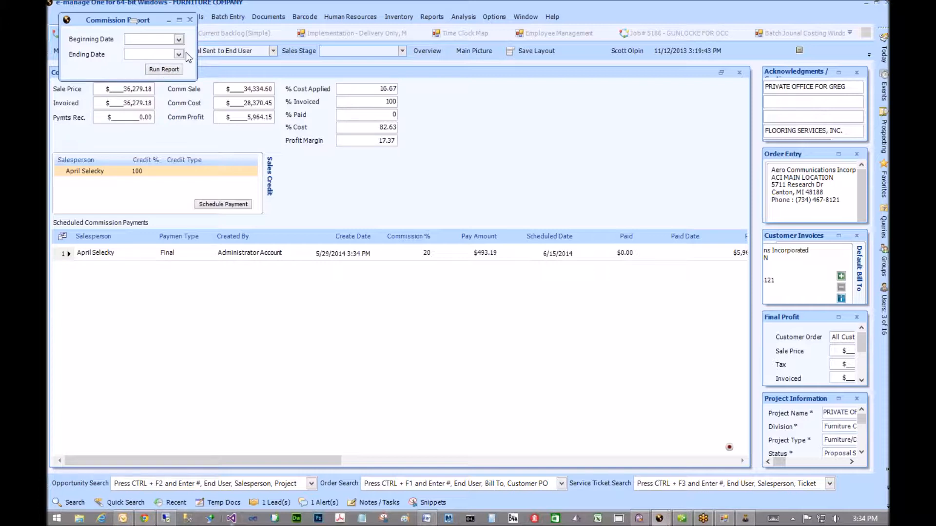
- Run the Commission Payables Report for 06/01/2014 to 06/30/2014, showing $493.19 balance to pay
click(178, 39)
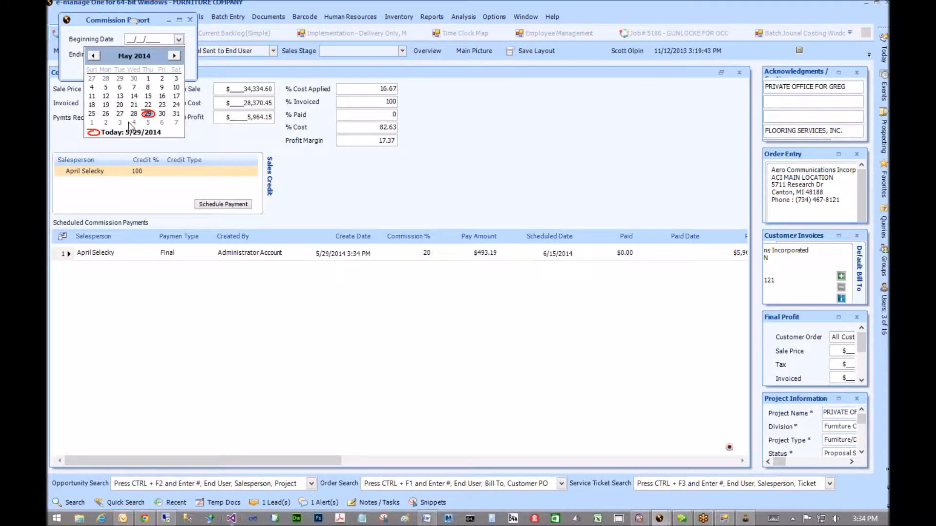
click(173, 55)
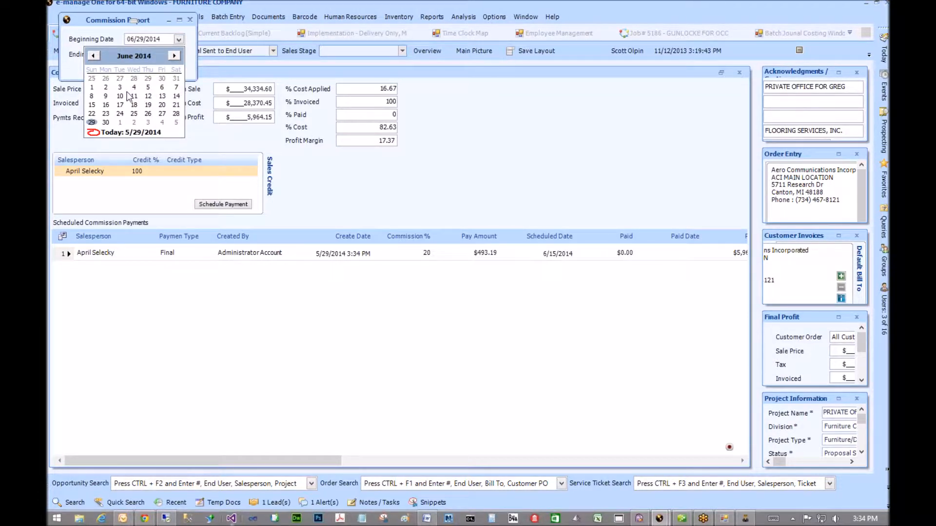
click(92, 88)
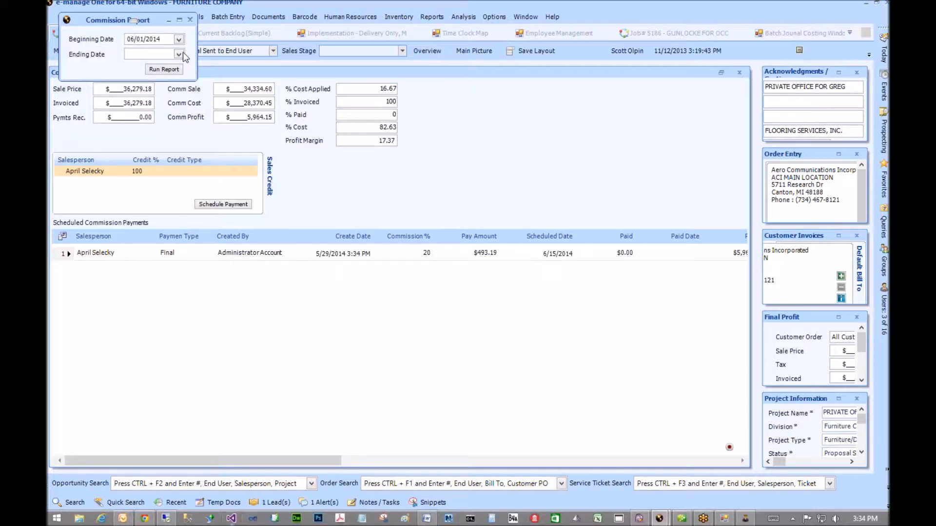
click(179, 54)
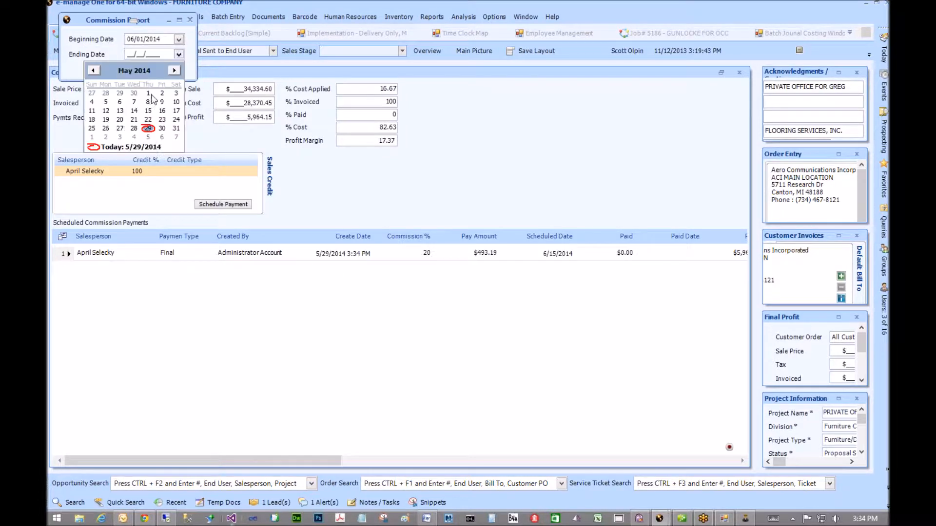
click(174, 70)
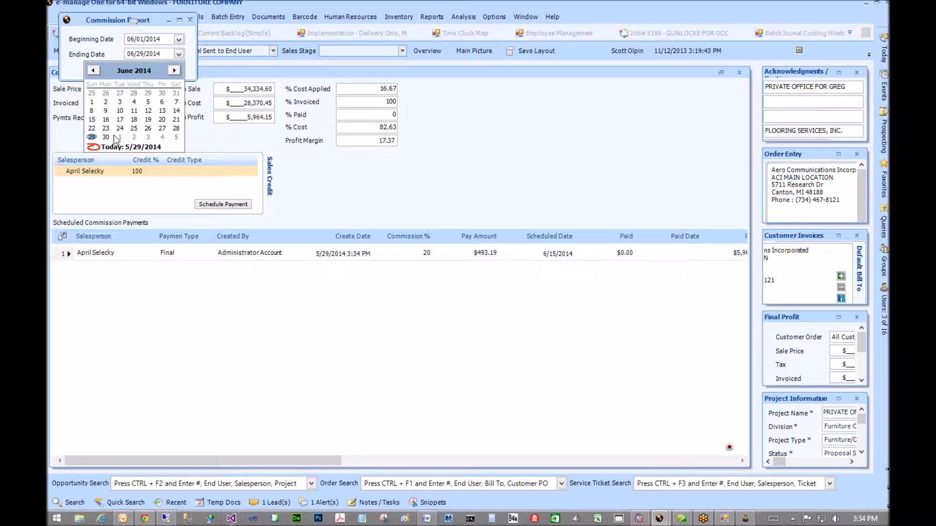
click(106, 137)
click(164, 69)
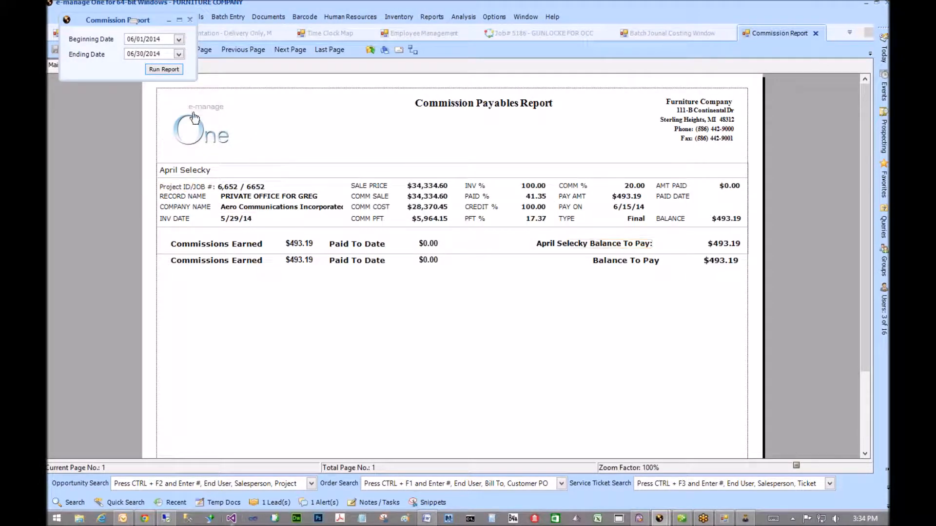
- Move aside and close the date-range prompt, then close the Commission Payables Report
drag(156, 18, 182, 53)
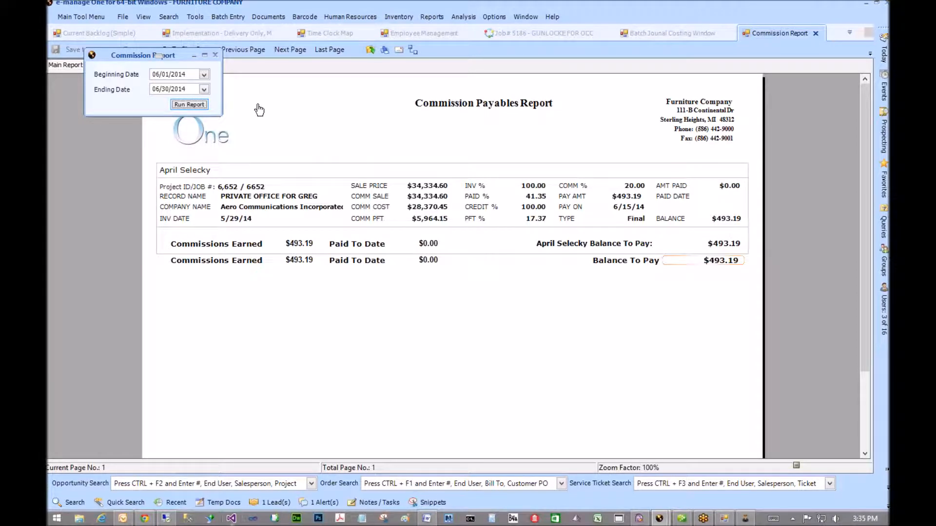
click(216, 55)
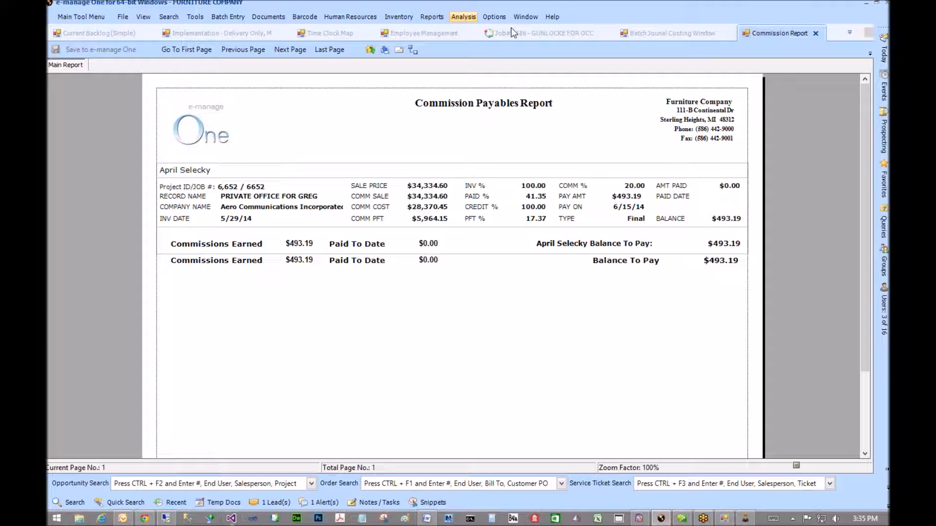
click(815, 34)
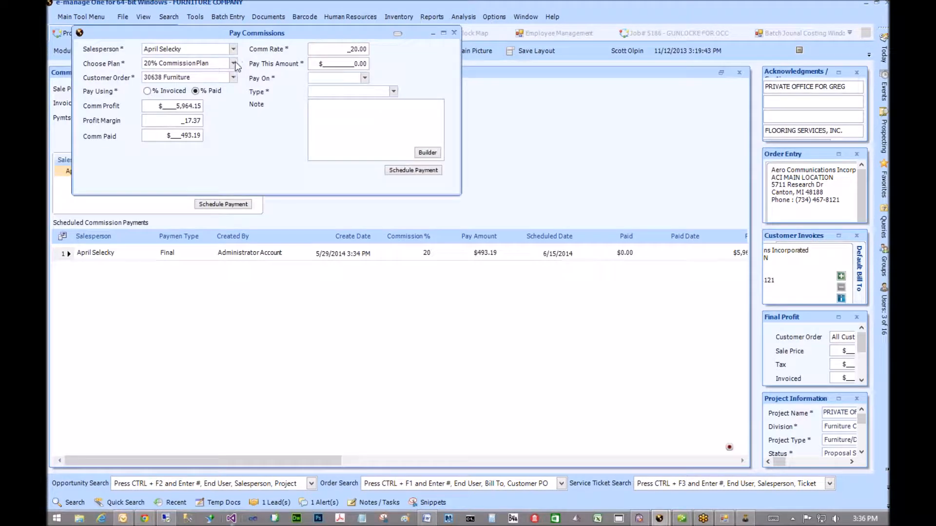
- Start a new commission payment and switch its plan from 25% to the 12% Referral Commission Plan
click(234, 63)
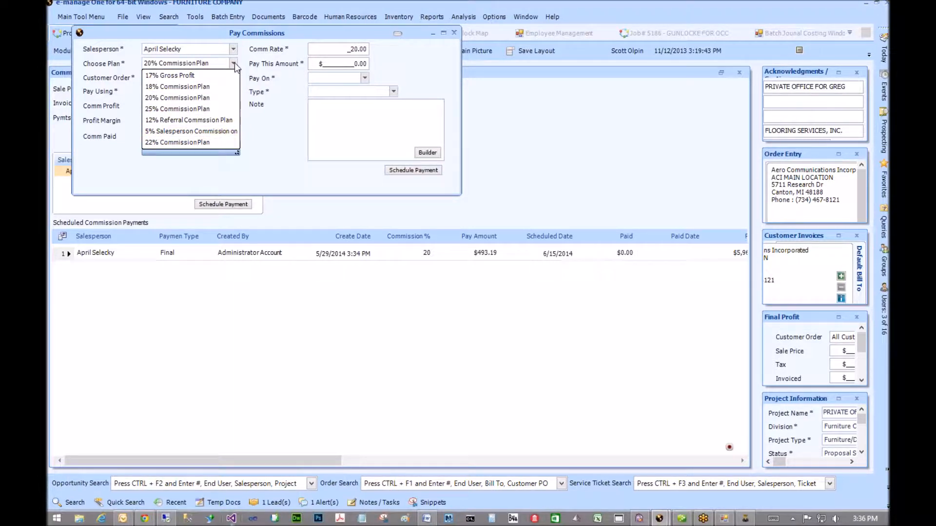
click(188, 109)
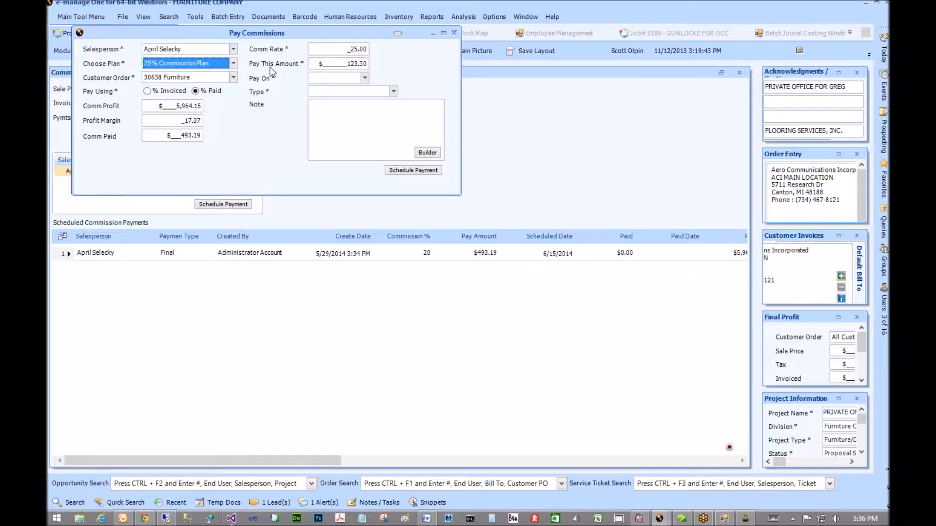
click(234, 64)
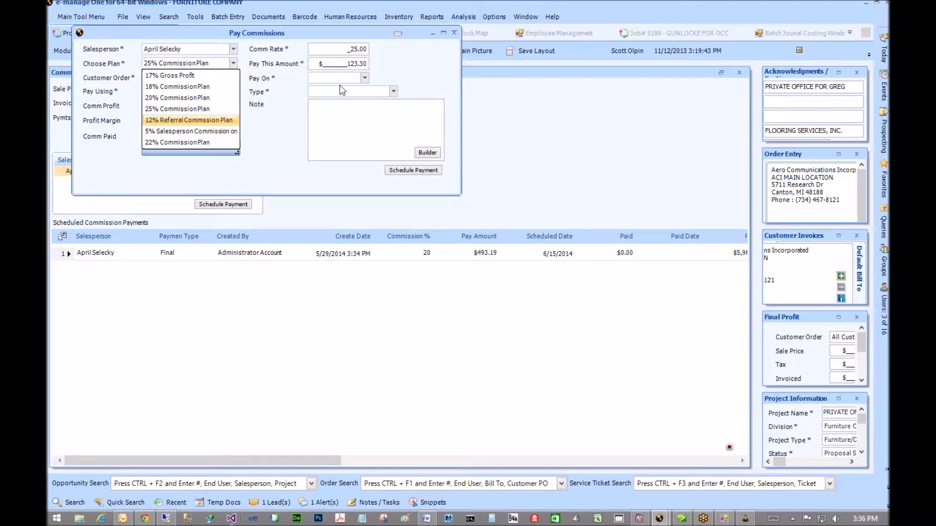
click(402, 67)
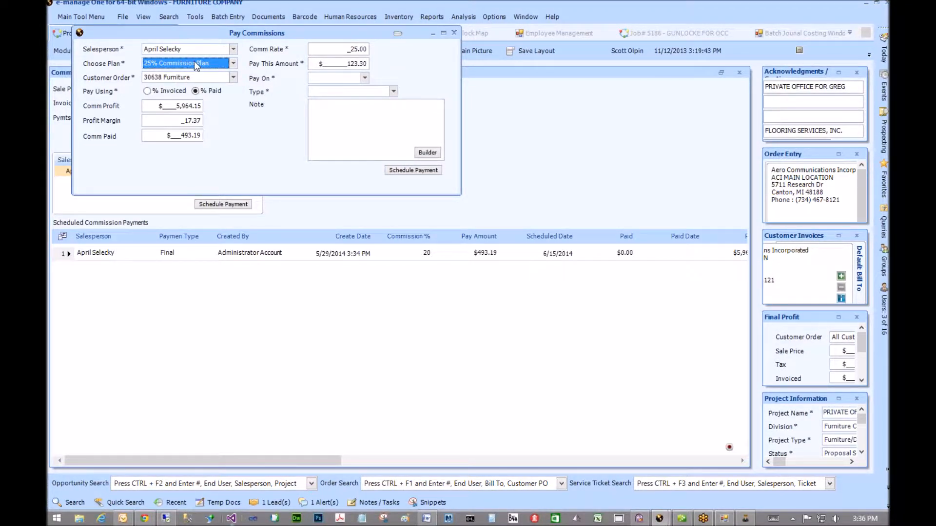
click(496, 255)
click(234, 64)
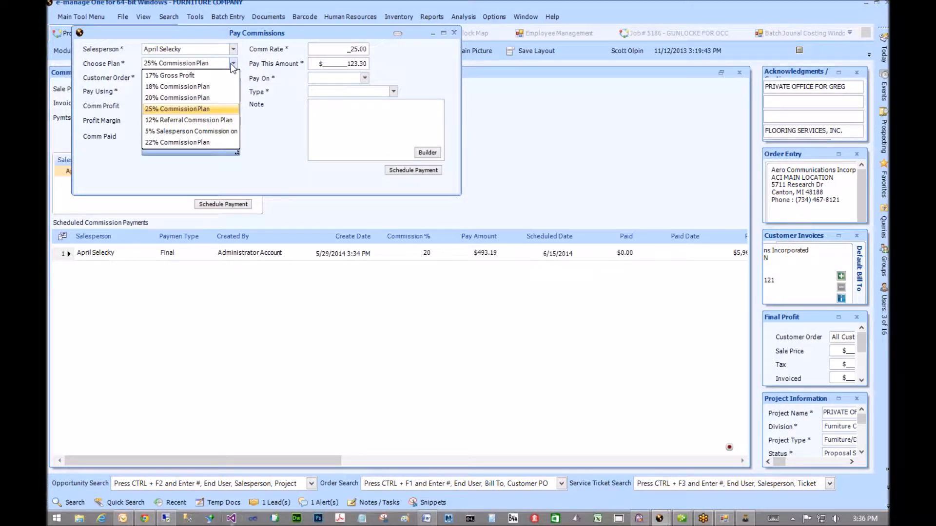
click(194, 118)
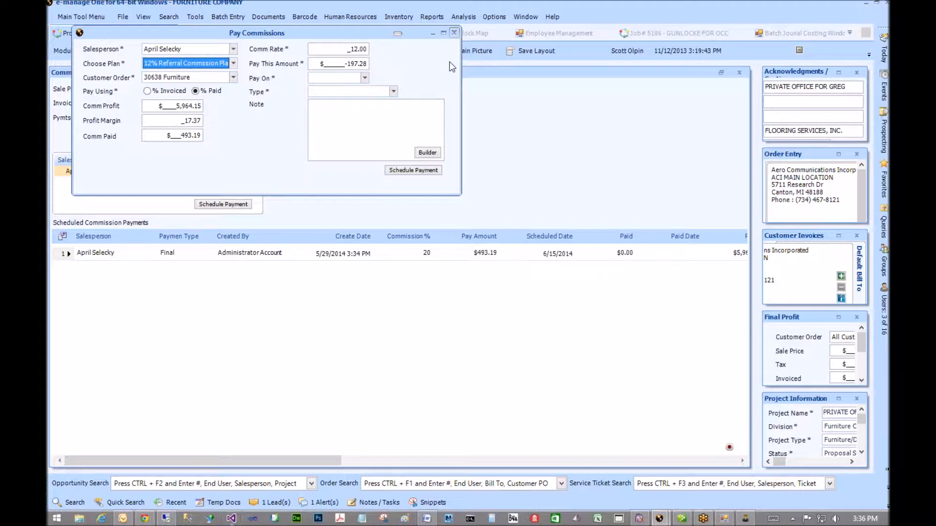
click(234, 63)
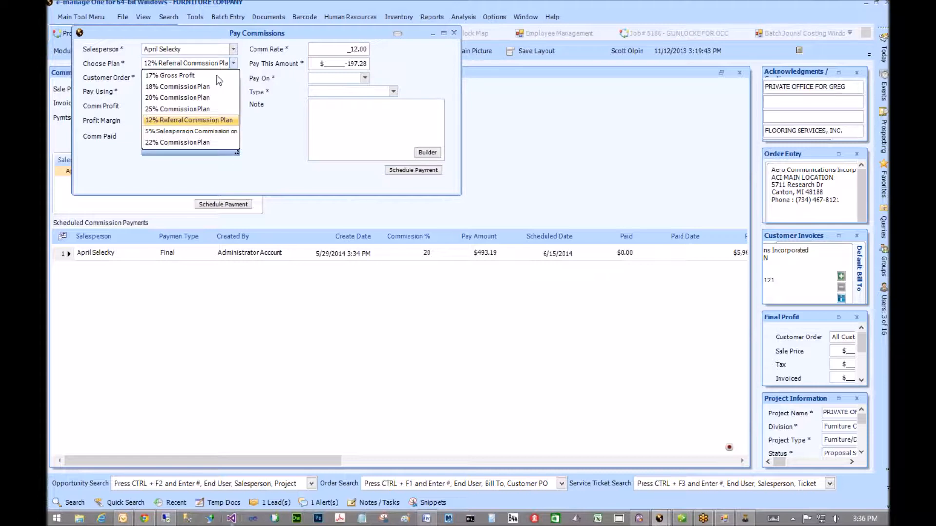
click(233, 64)
click(178, 79)
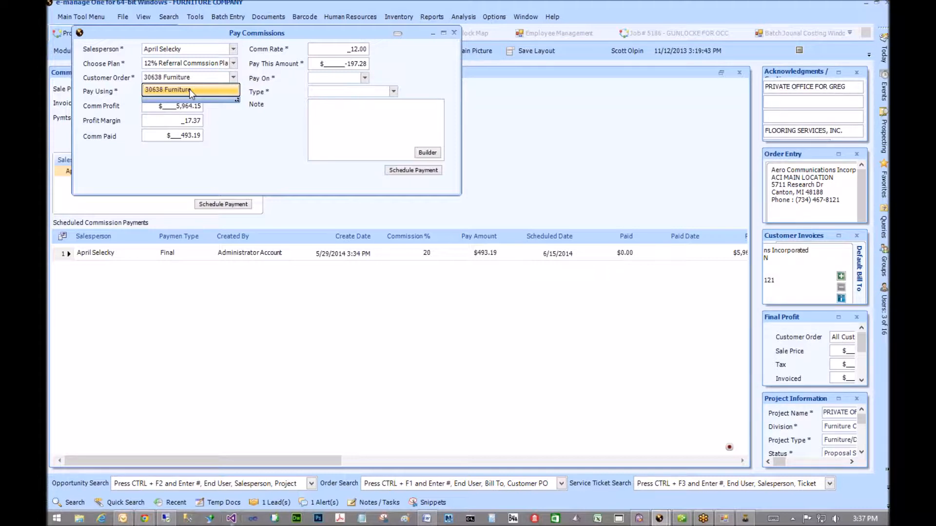
- Choose customer order 30638 Furniture, then move aside and close the Pay Commissions window
click(190, 90)
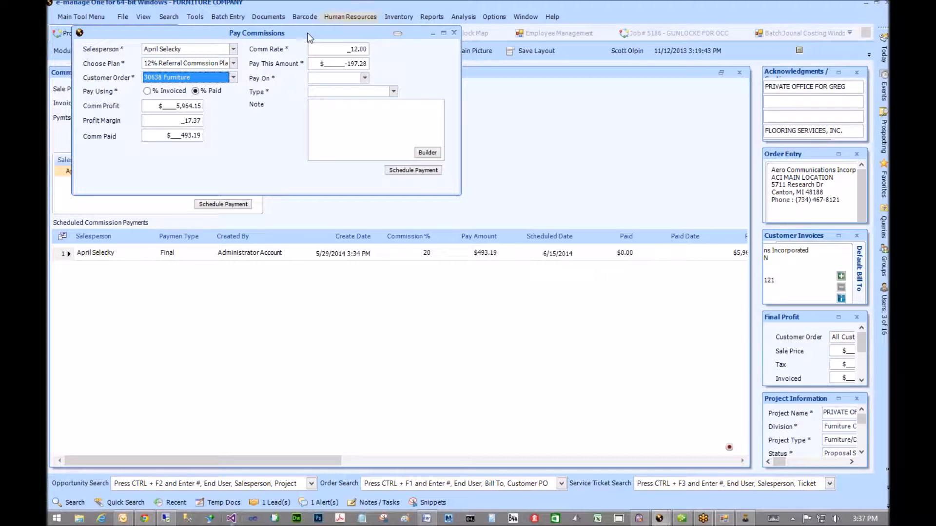
drag(307, 32, 364, 168)
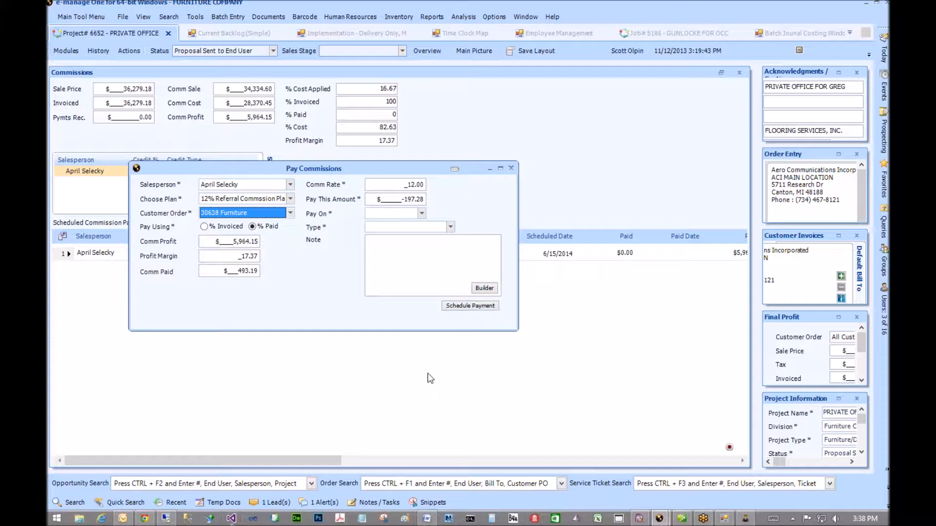
click(511, 168)
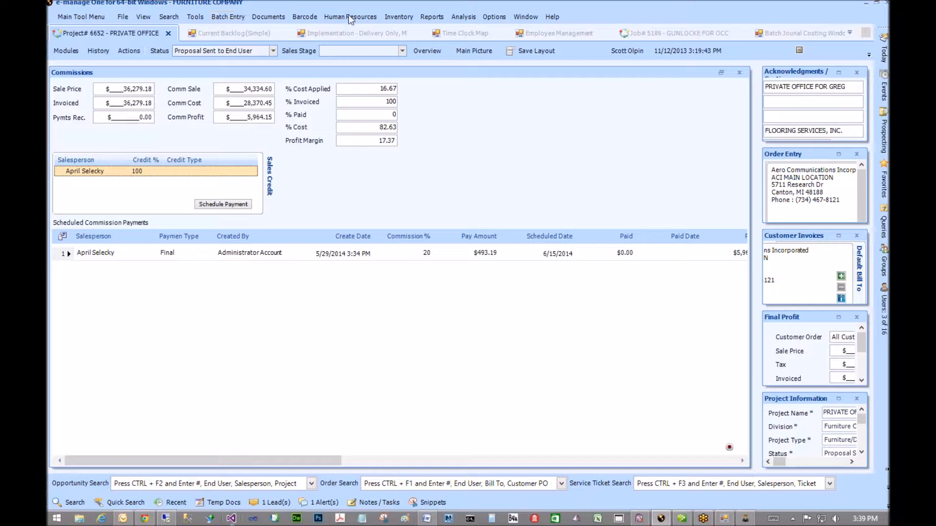
- Open the Customer Invoices search from the Search menu
click(166, 16)
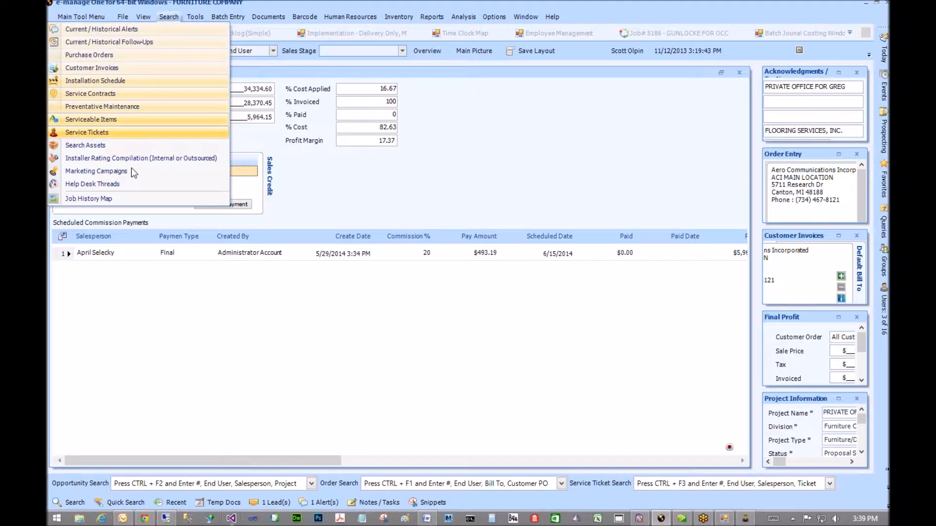
click(117, 66)
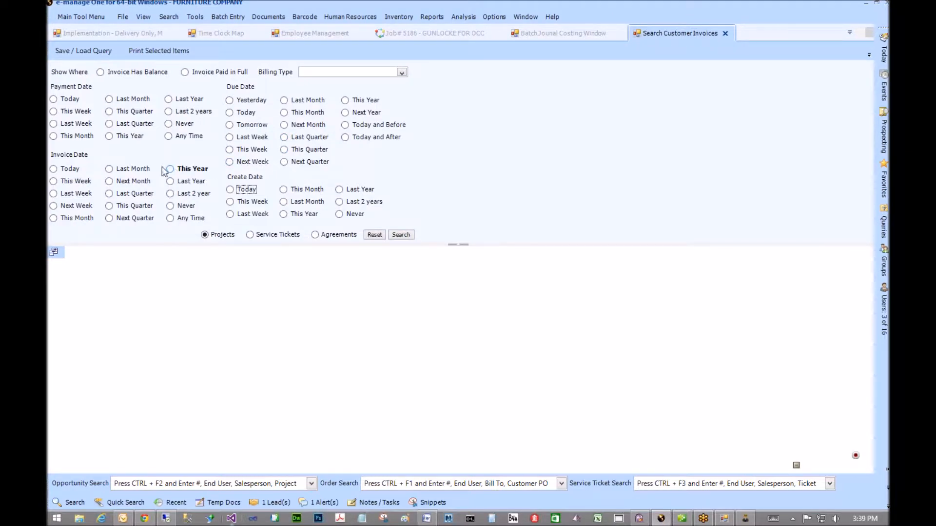
- Search invoices with payments this week, check invoice 25859's 493.1882 commission amount and open its action menu
click(76, 112)
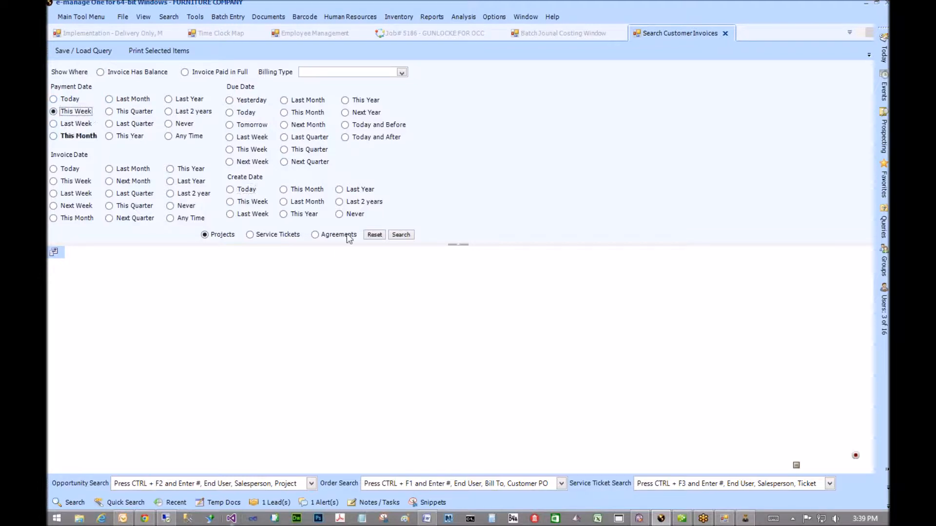
click(400, 234)
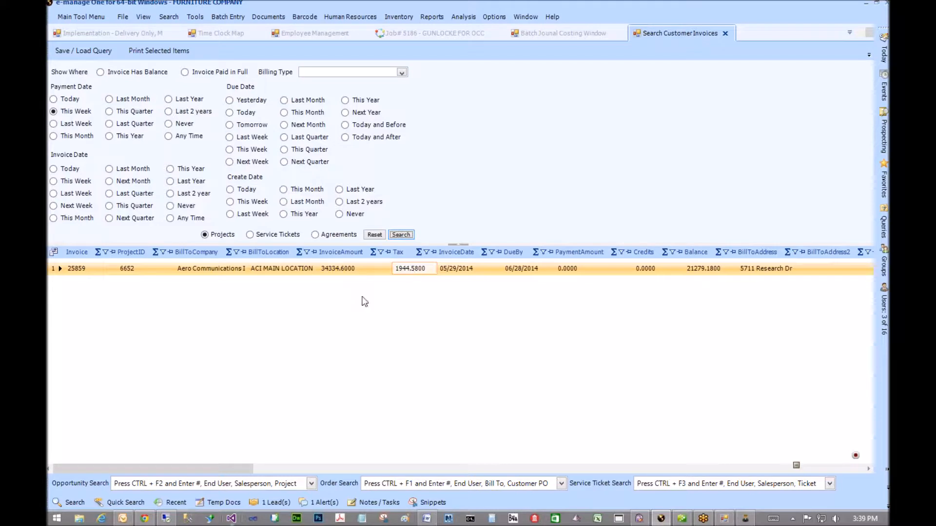
drag(188, 470, 728, 472)
click(295, 271)
click(280, 269)
click(281, 269)
click(280, 269)
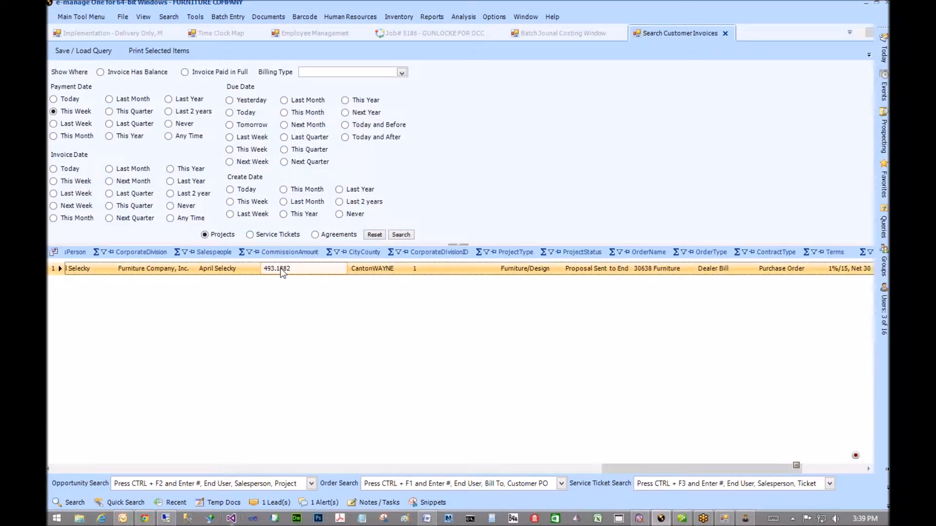
right_click(279, 268)
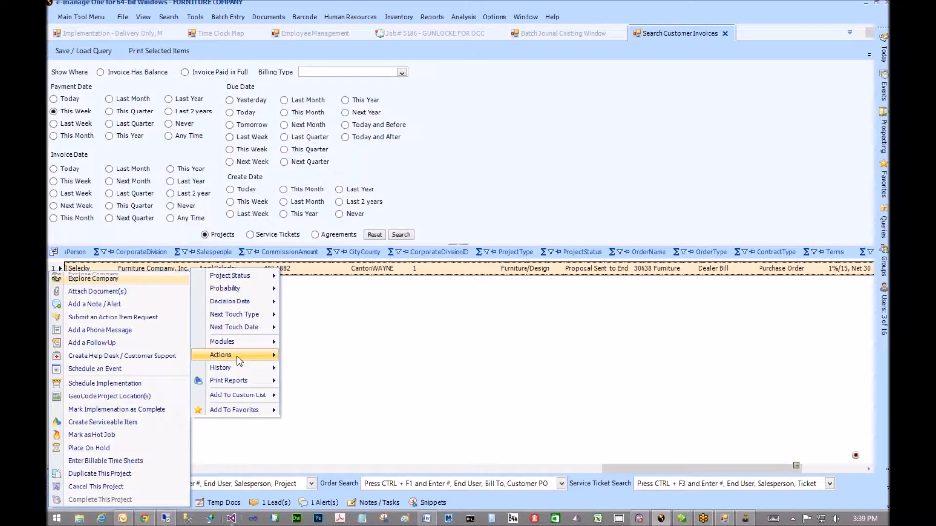
- Dismiss the shortcut menu, select the 493.1882 commission amount, and return to the Job# 5186 tab
mouse_move(239, 345)
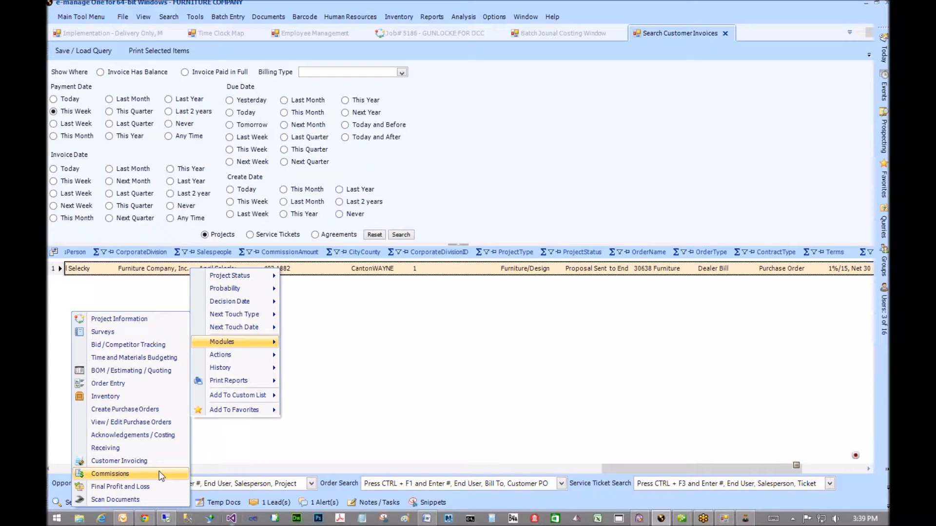
click(418, 310)
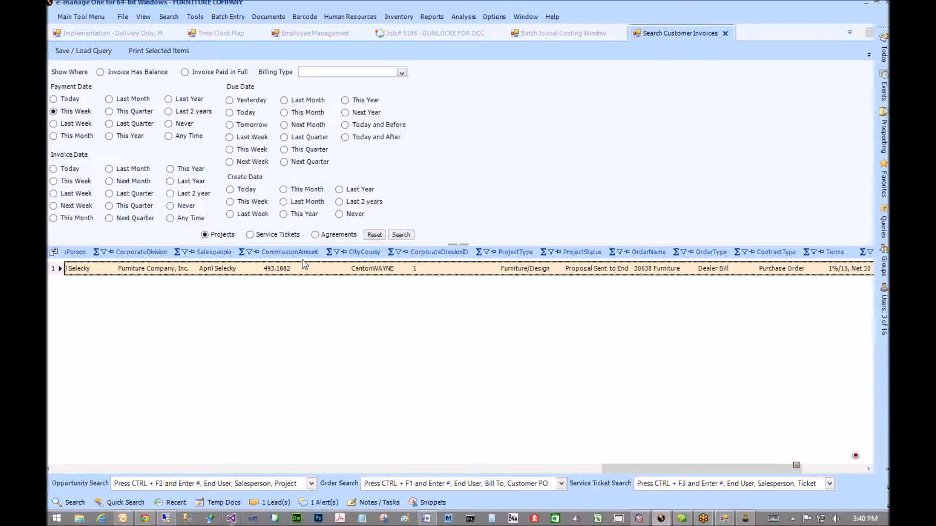
click(279, 269)
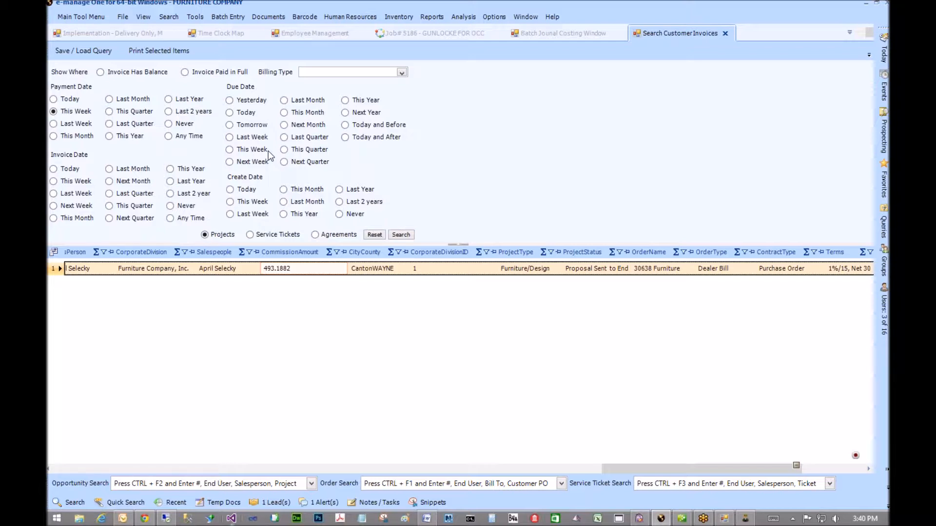
click(437, 30)
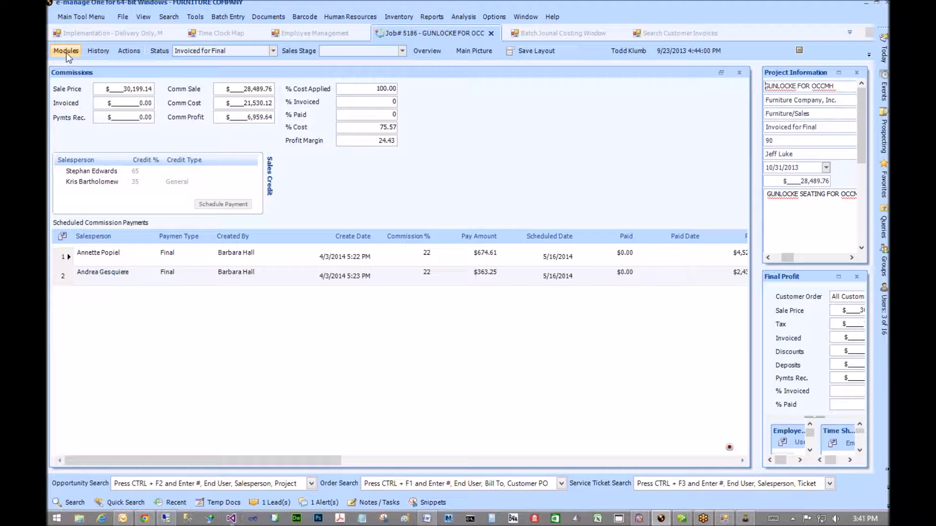
- Review job 5186's 65% and 35% sales credit entries and its first scheduled commission payment
click(69, 172)
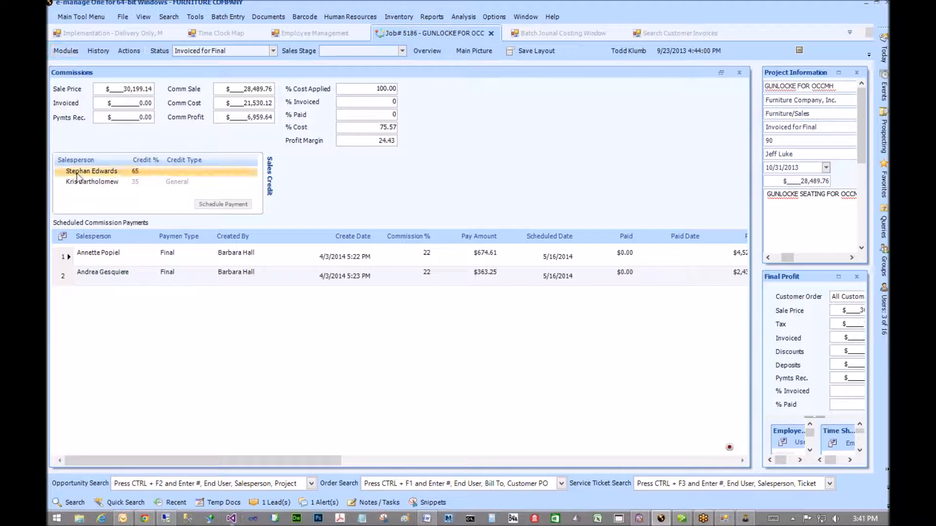
click(80, 182)
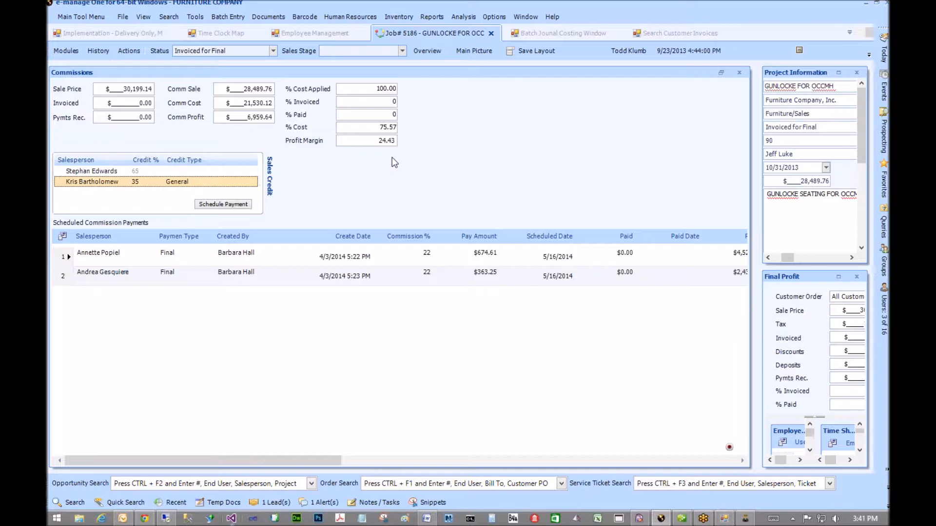
click(168, 262)
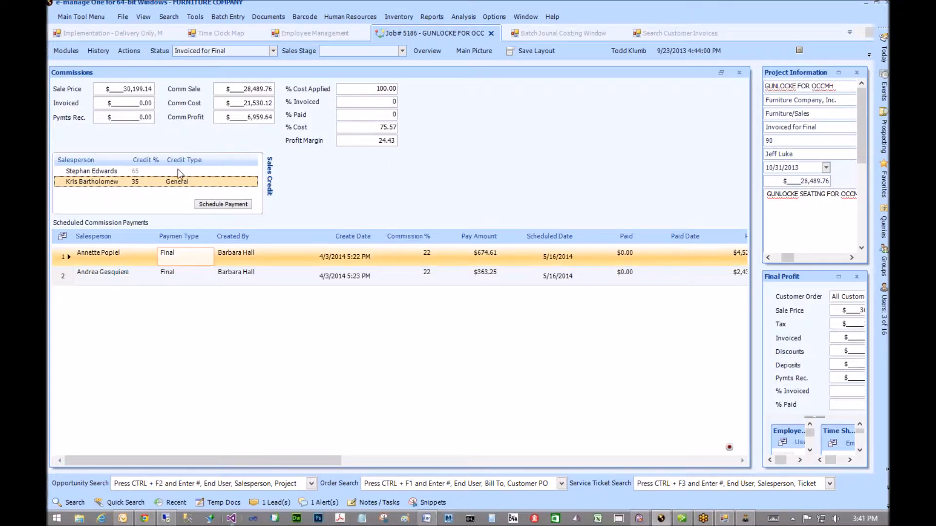
click(178, 171)
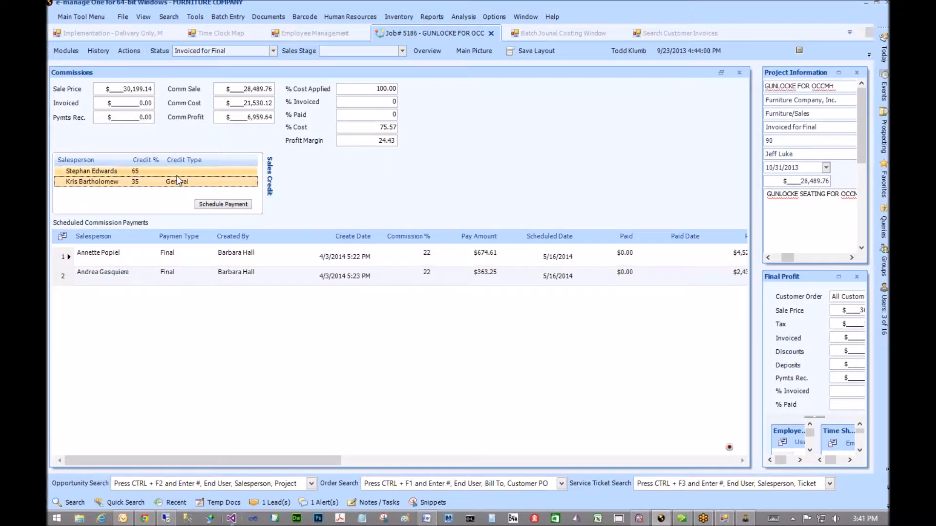
- Open the Project Information module, then switch to e-manage Administrator's Commission Plan Configuration
click(59, 51)
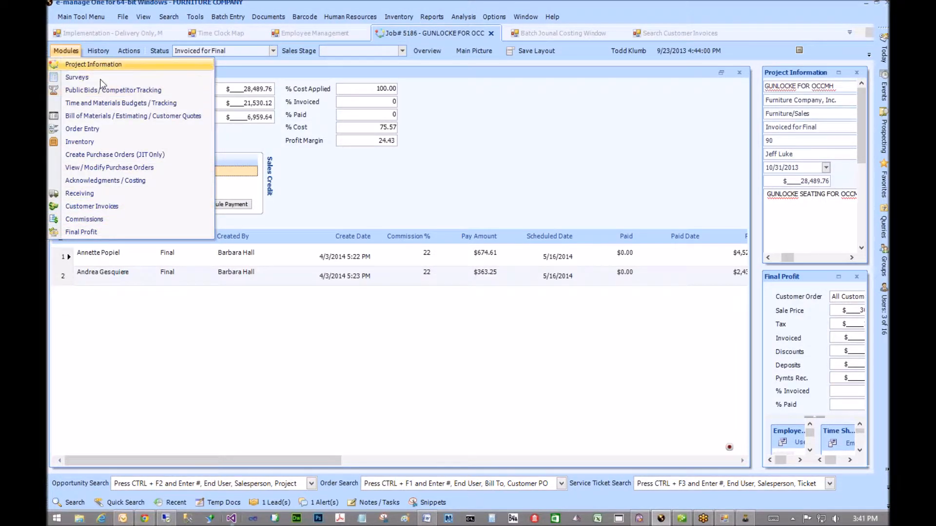
click(70, 64)
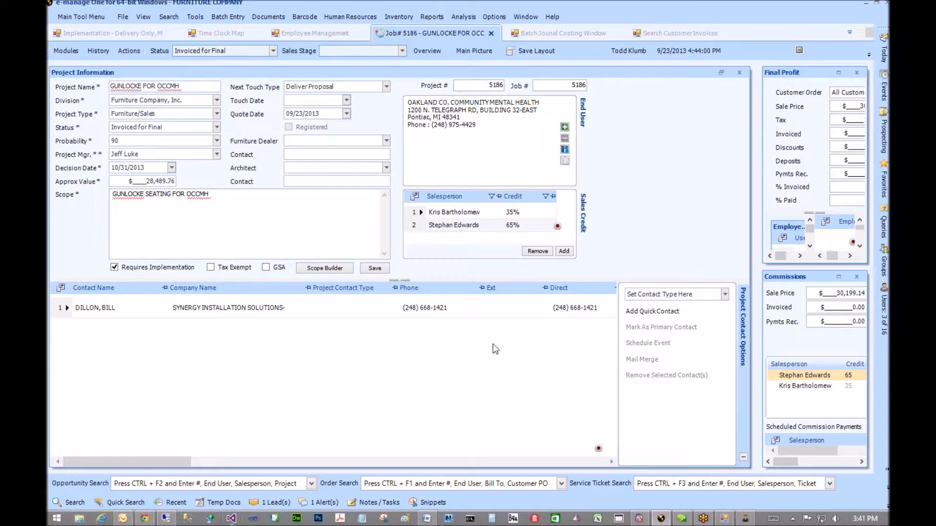
click(744, 518)
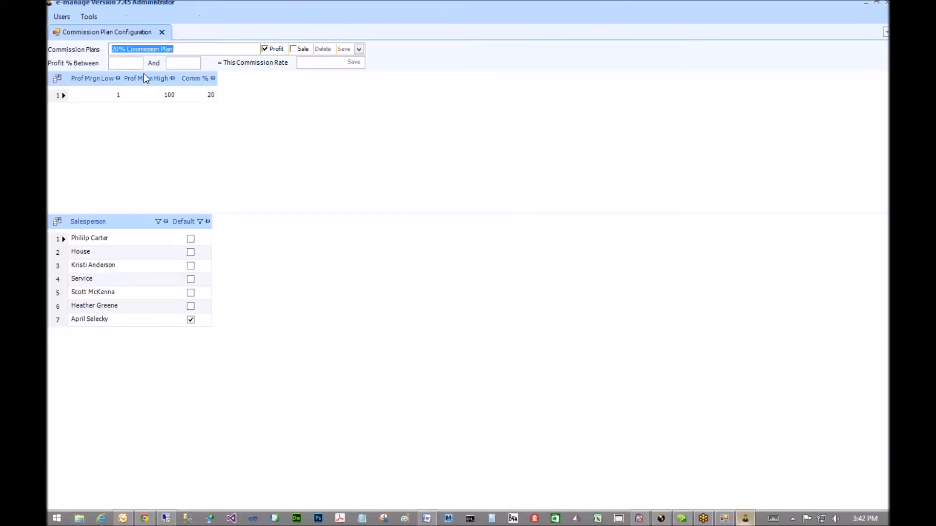
- Open Zip Code / Sales Tax Maintenance and select state MI, ALGER county and Deerton city
click(87, 18)
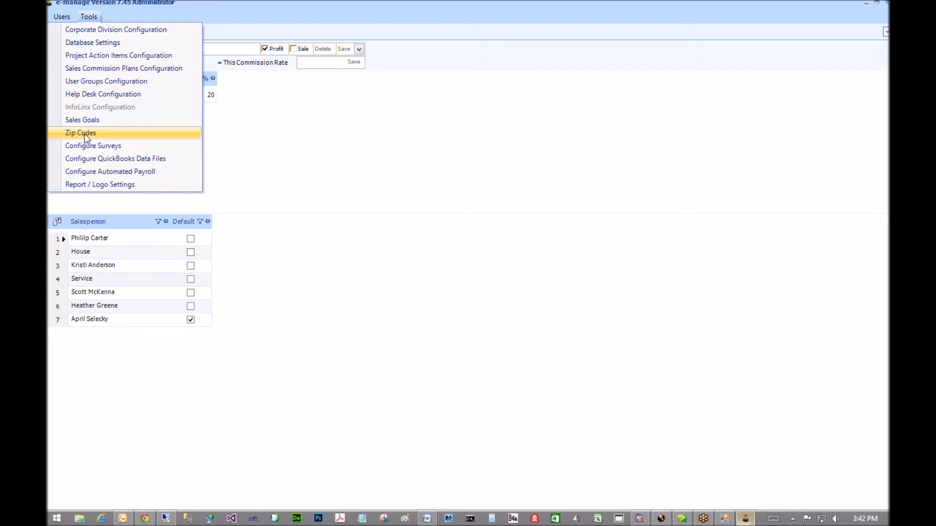
click(84, 132)
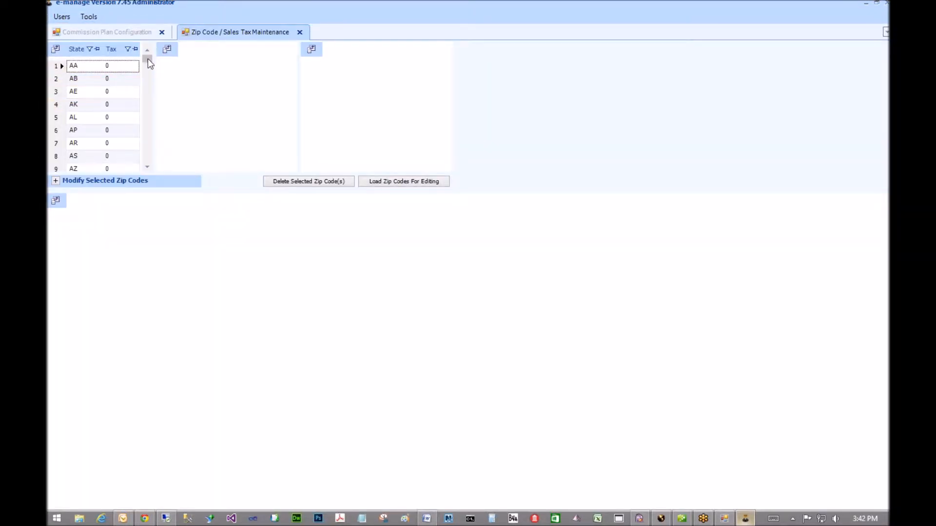
scroll(148, 86, down, 10)
scroll(148, 90, down, 1)
click(78, 91)
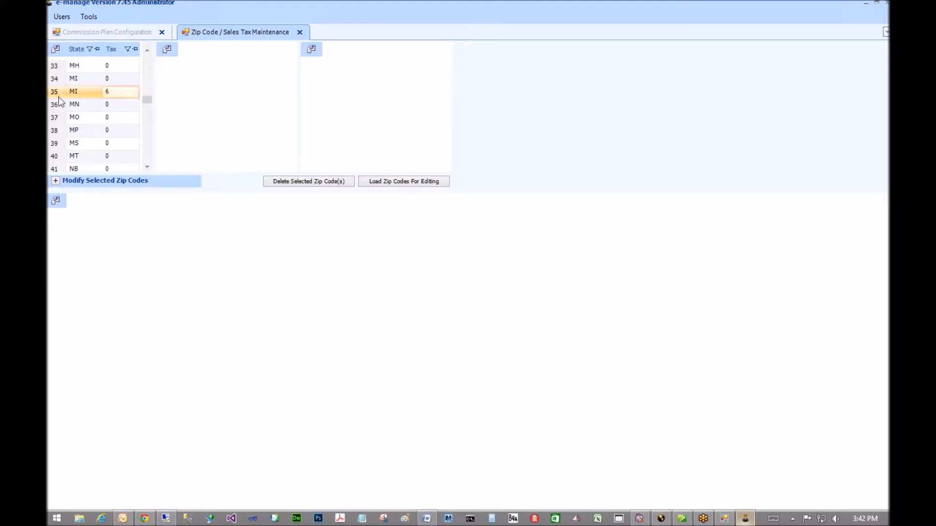
click(177, 79)
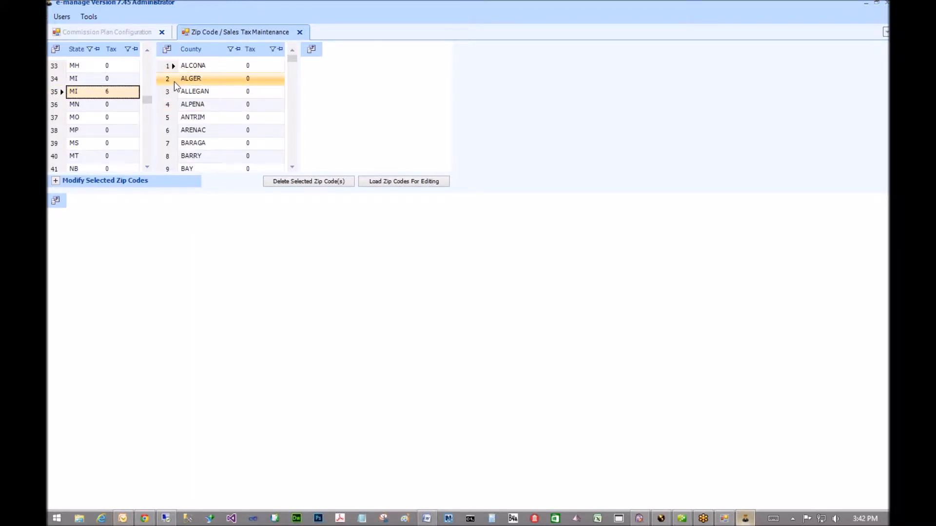
click(314, 91)
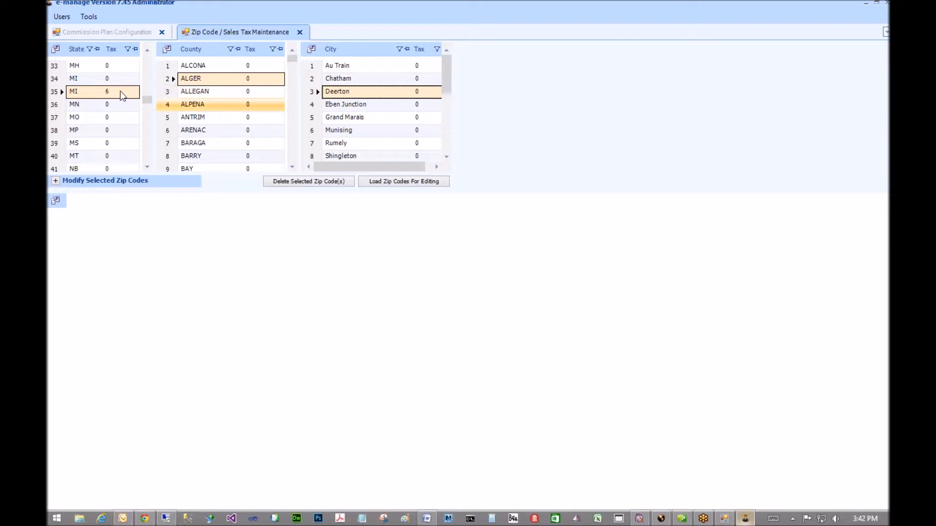
- Change the tax rate of MI rows 34 and 35 to 6 and confirm the change
click(108, 91)
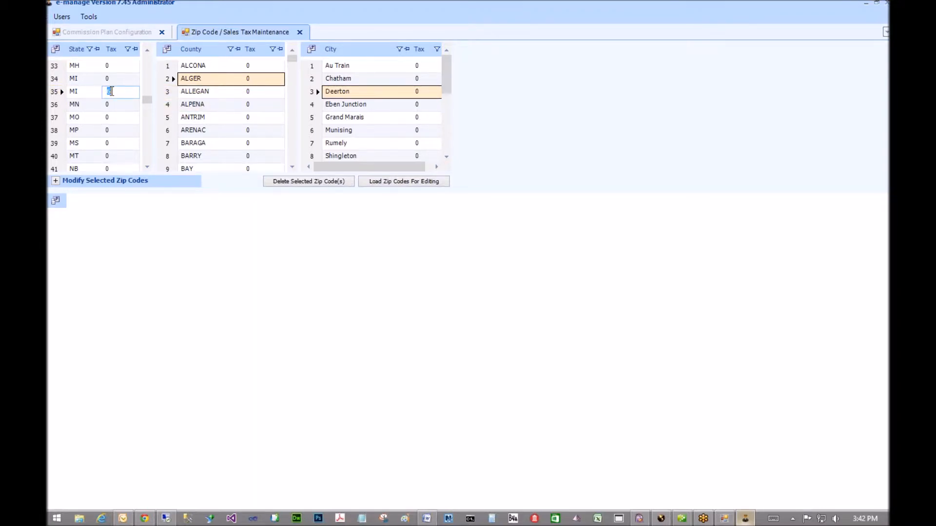
click(109, 79)
text(6)
key(Return)
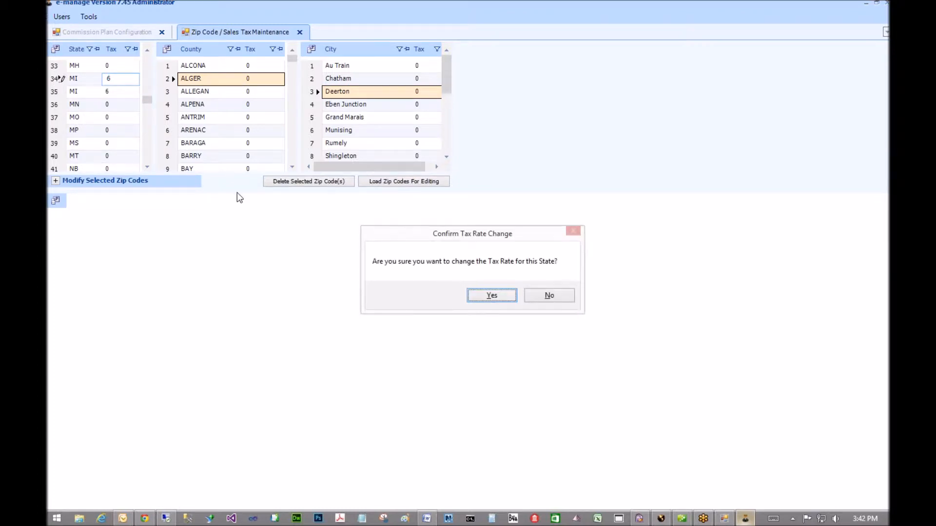
click(492, 295)
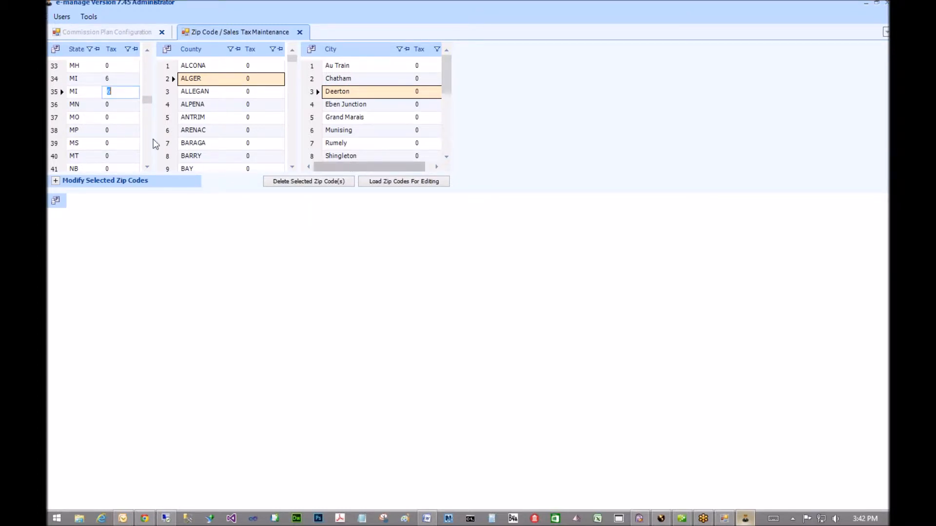
click(59, 80)
click(59, 91)
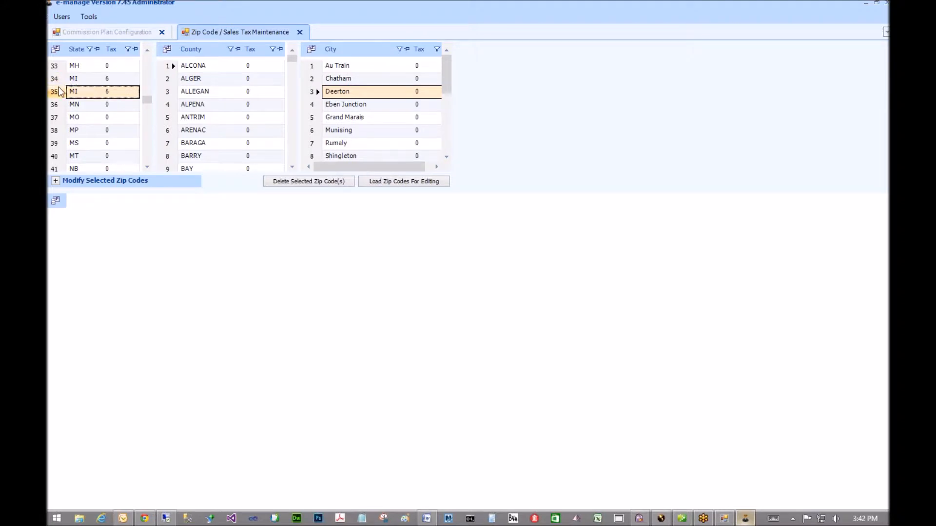
click(59, 80)
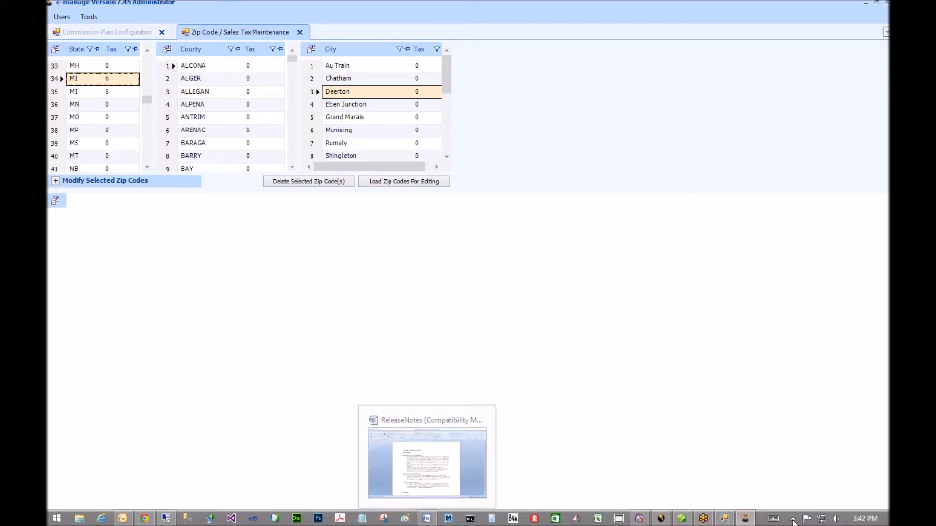
- Return to e-manage One, bring up job 5186 (GUNLOCKE FOR OCC) and open its Modules menu
click(662, 518)
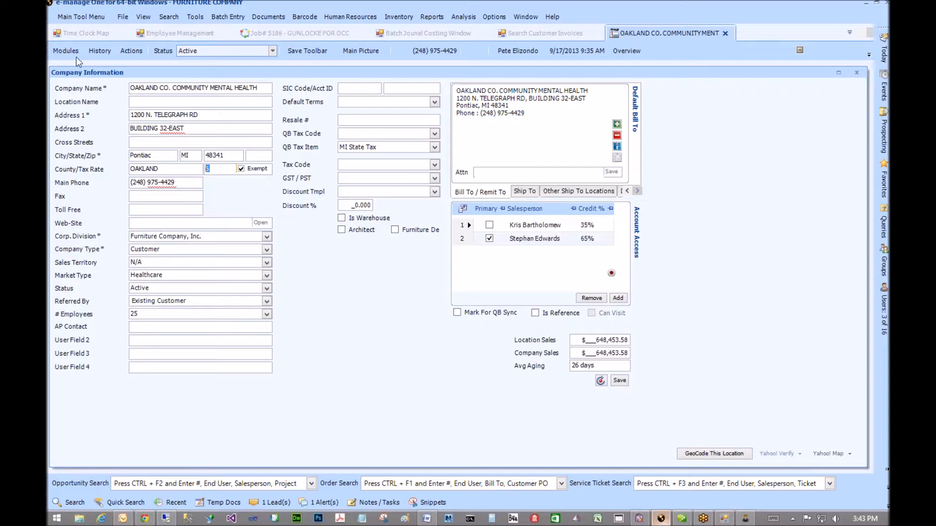
click(289, 34)
click(65, 51)
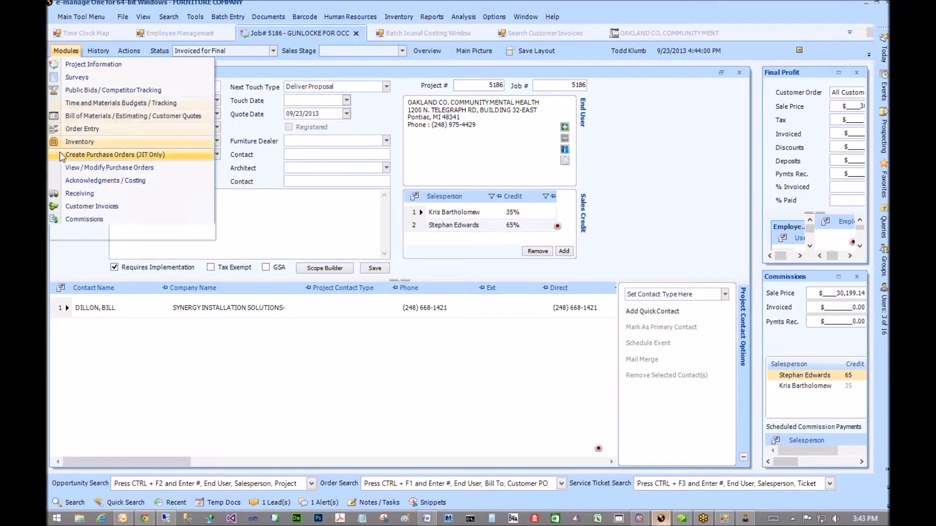
- Check job 5186's 6 tax rate in Bill of Materials, then open Administrator's Corporate Division drop-down list setup
click(73, 117)
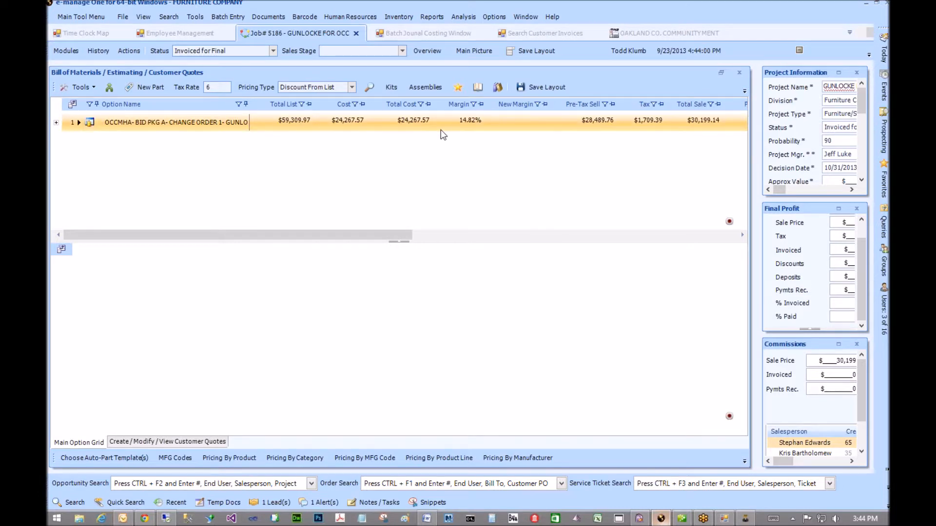
click(215, 88)
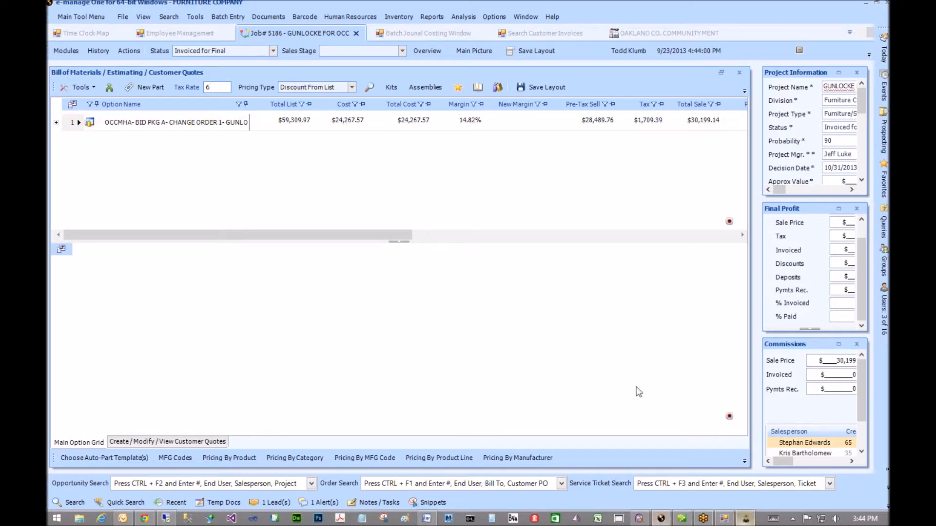
click(744, 520)
click(88, 17)
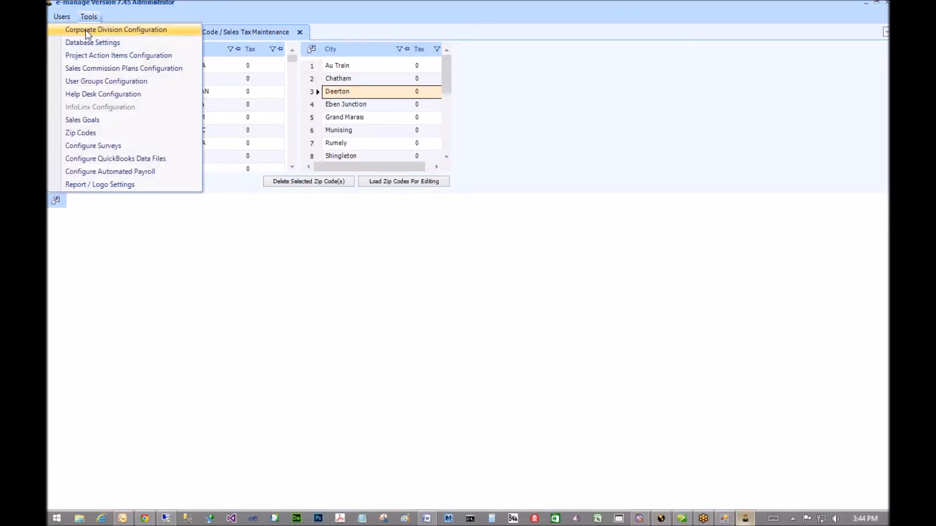
key(Return)
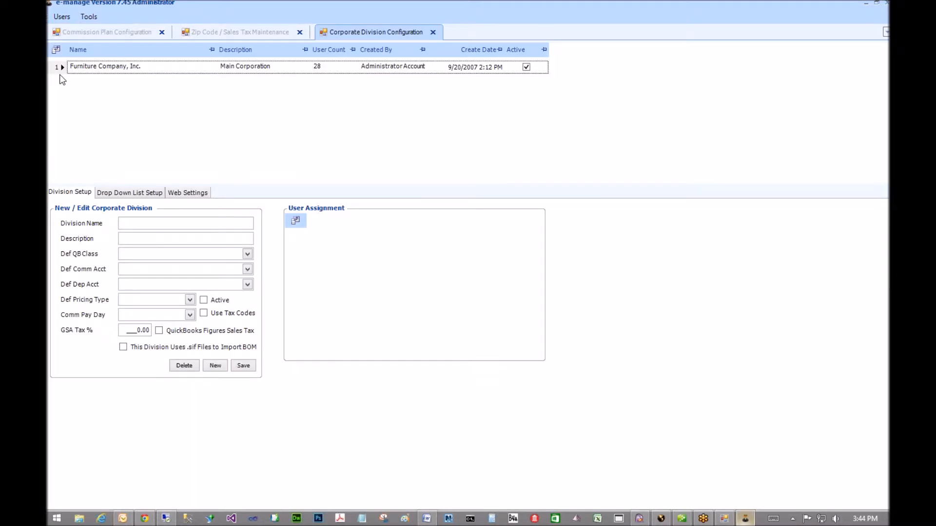
click(129, 193)
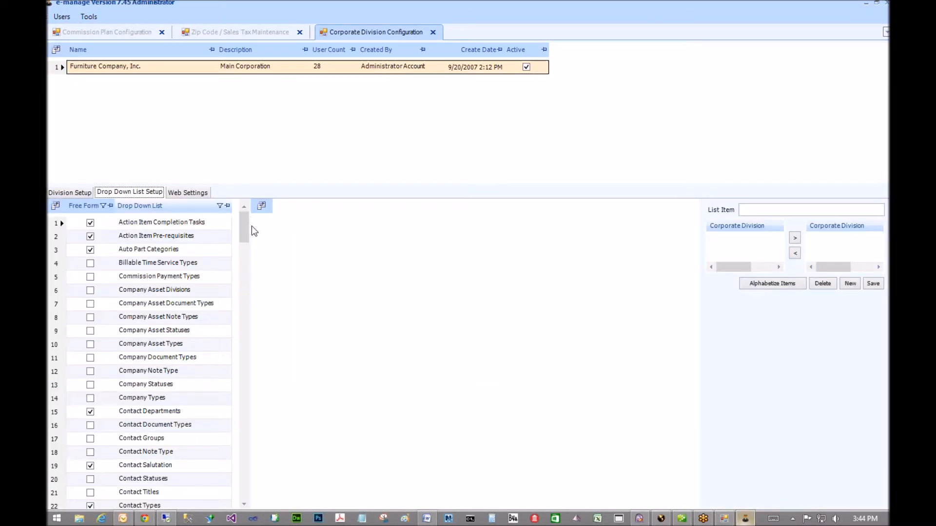
drag(240, 246, 236, 317)
- Show the Parts Categories items and compare the Taxable flags of Contract Services and Materials
scroll(236, 316, down, 3)
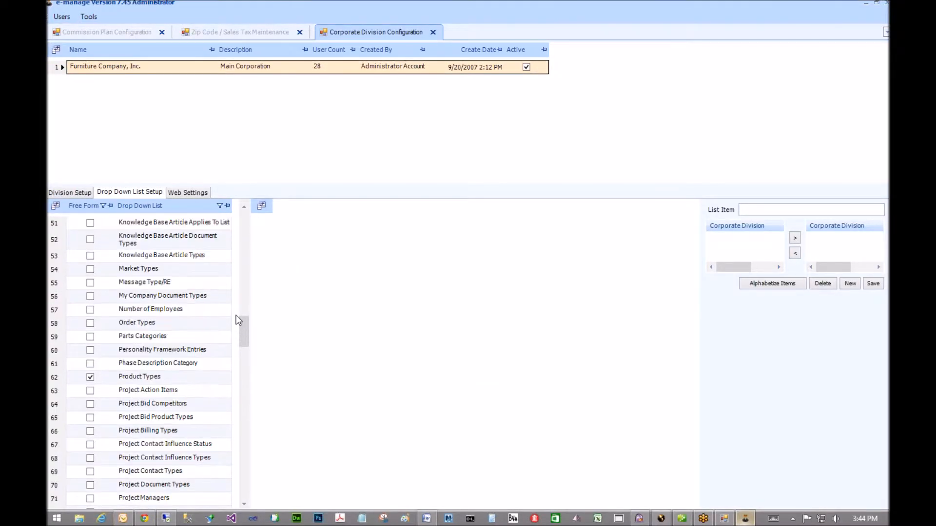
click(156, 331)
click(148, 291)
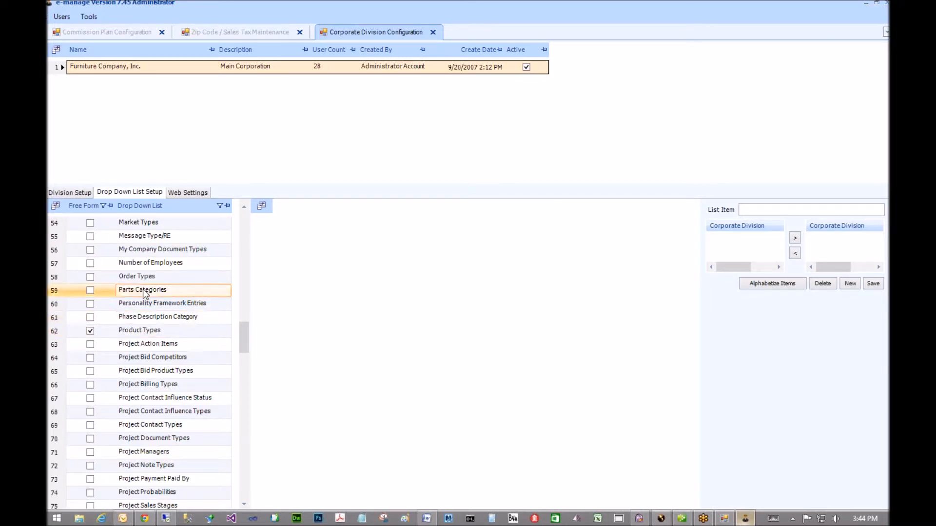
click(406, 267)
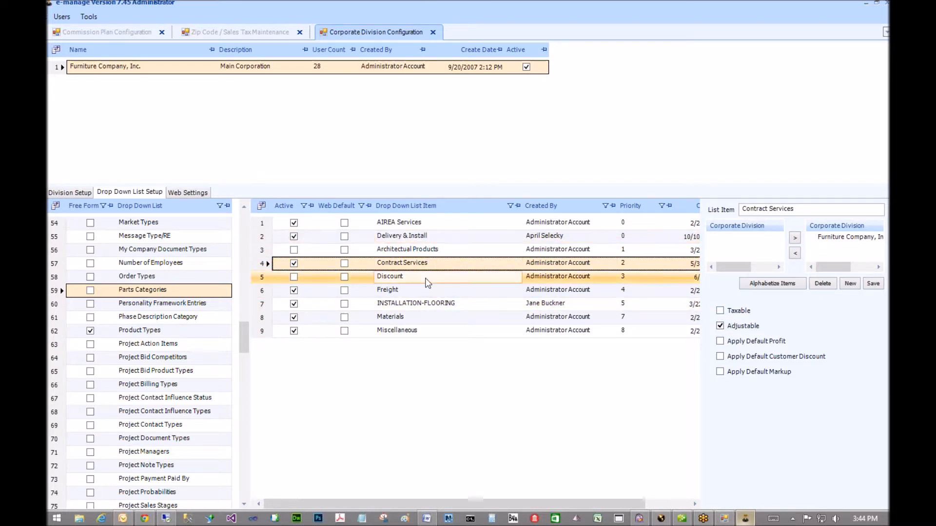
click(418, 317)
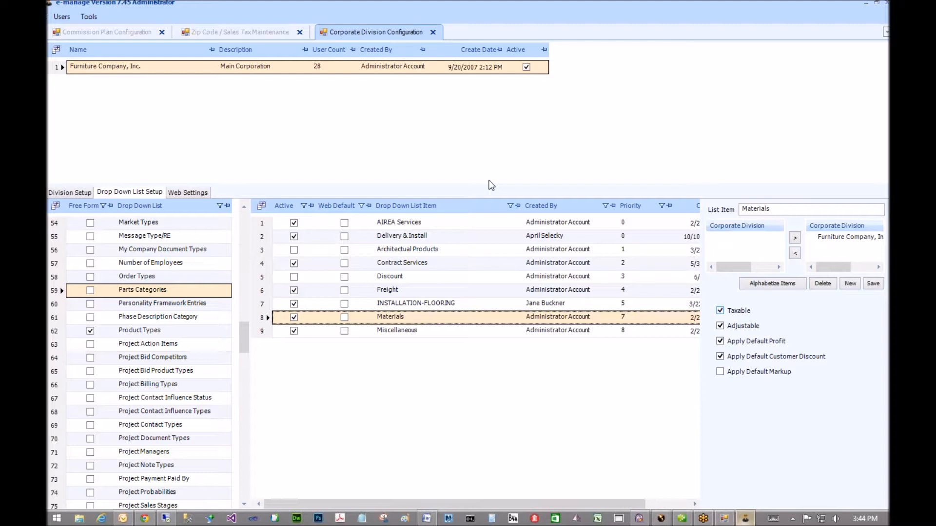
mouse_move(748, 521)
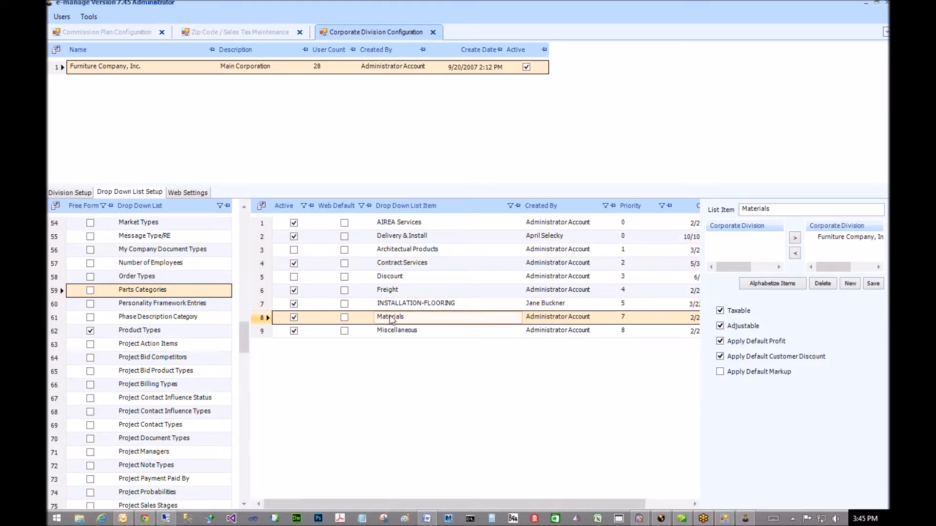
click(404, 264)
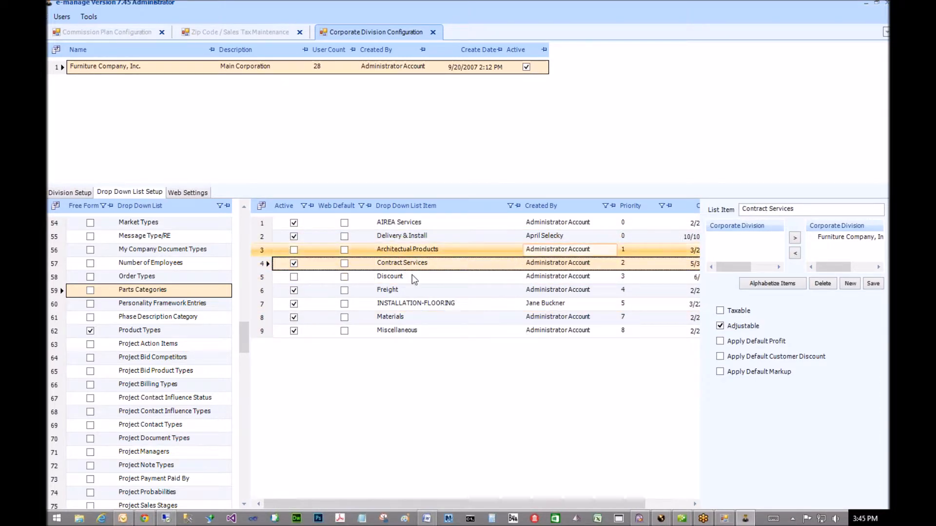
click(447, 267)
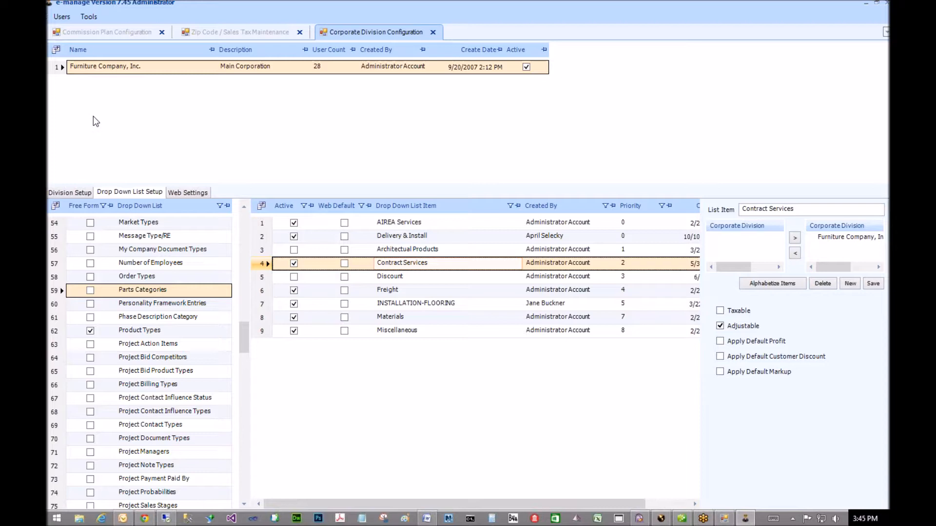
- Append '-Taxable' to the Contract Services list item so it reads Contract Services-Taxable
click(797, 213)
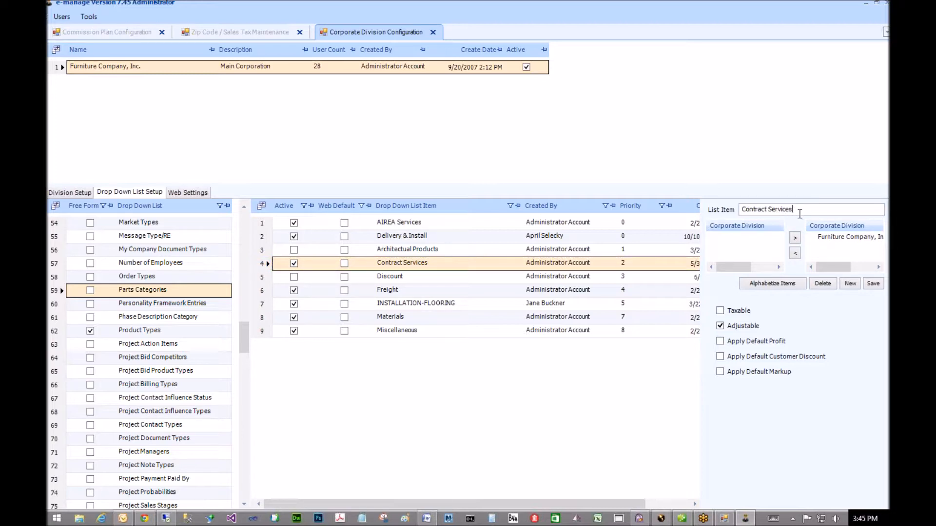
text(-Taxable)
click(106, 69)
click(392, 264)
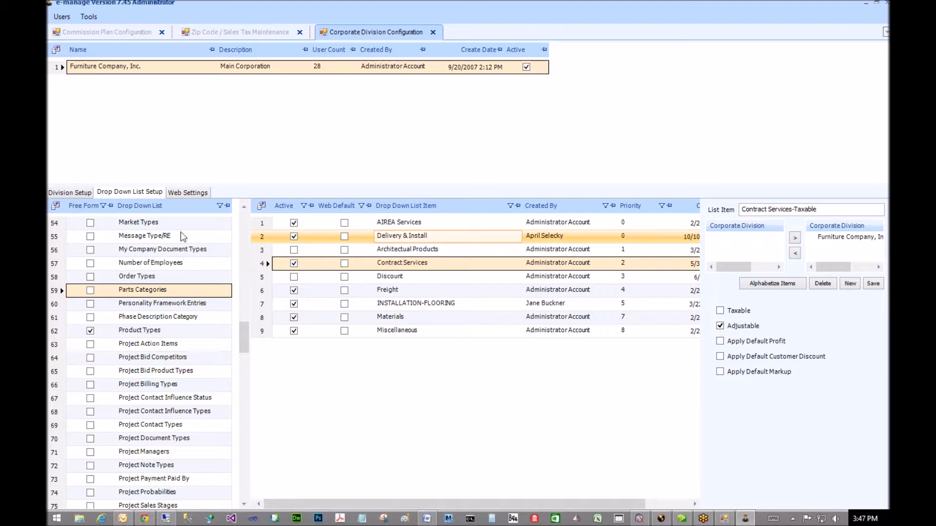
- Browse the division's user assignments, then return to Zip Code / Sales Tax Maintenance showing MI at 6
click(79, 193)
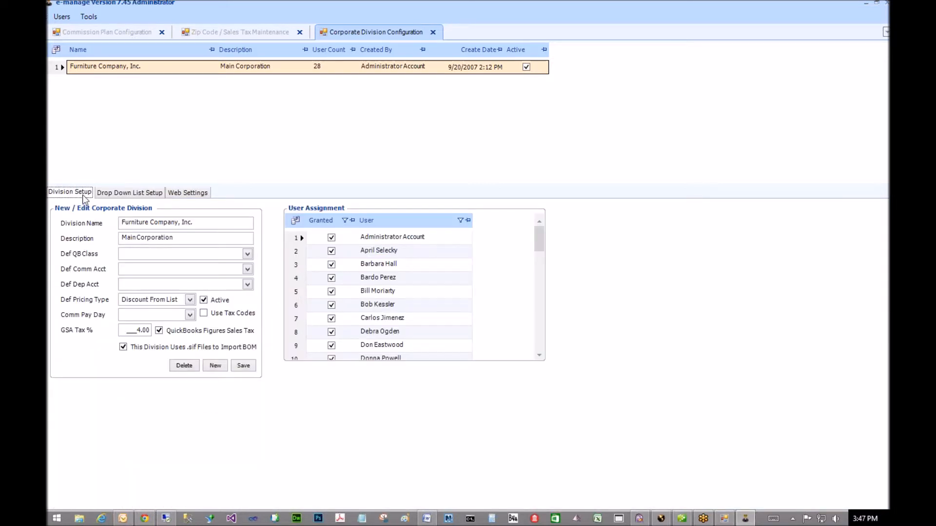
click(298, 265)
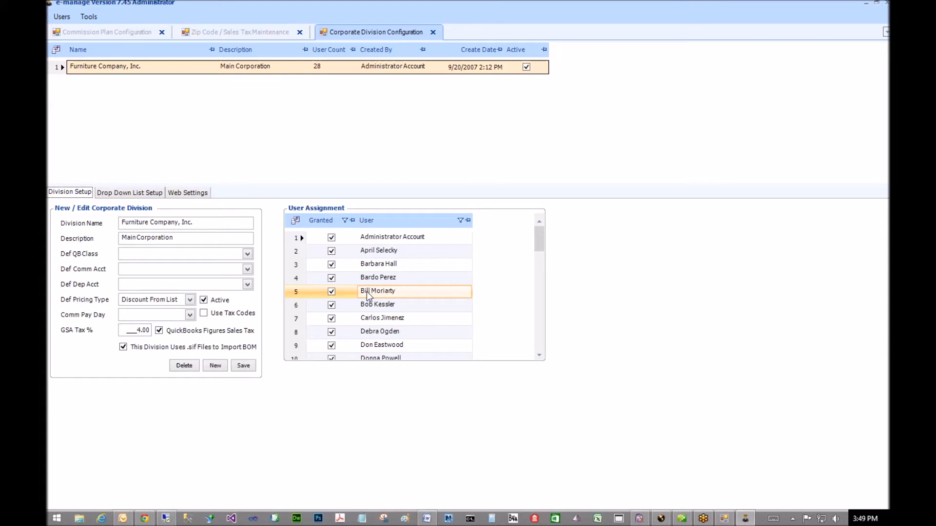
click(383, 266)
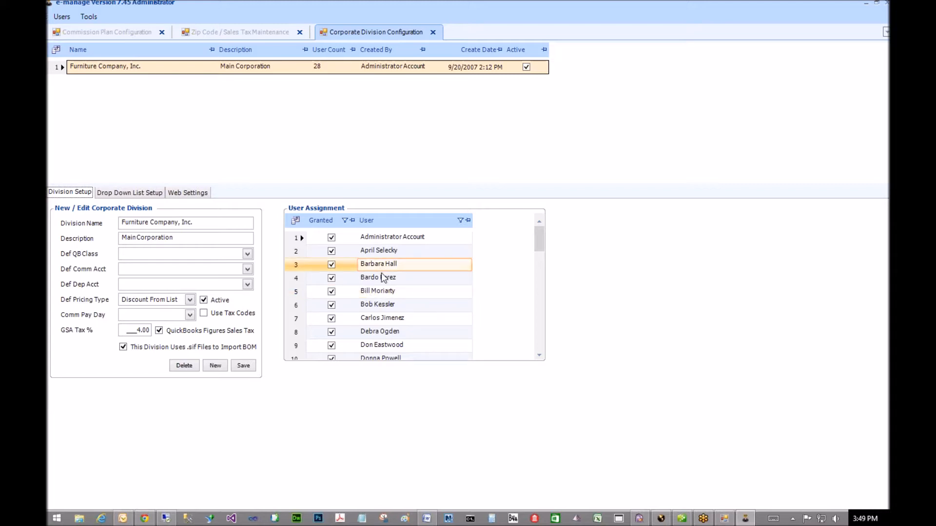
click(383, 277)
click(386, 304)
click(396, 316)
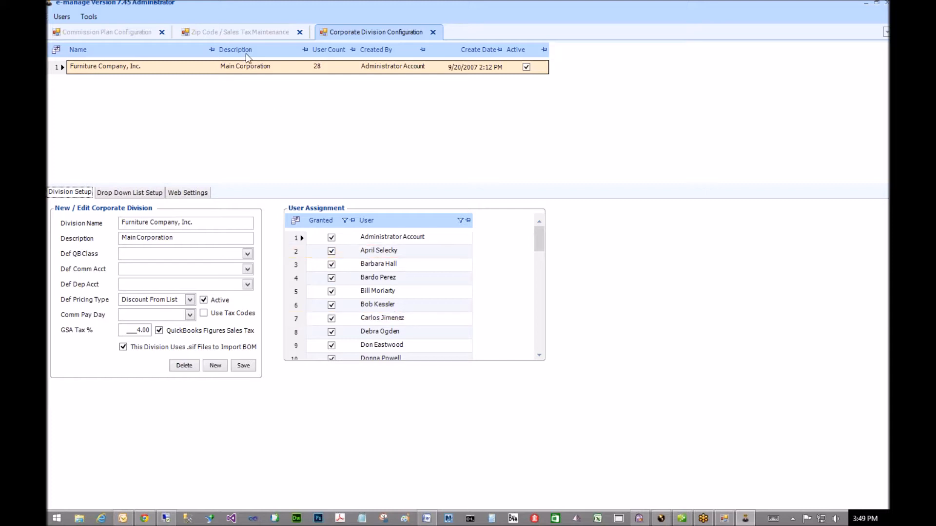
click(246, 34)
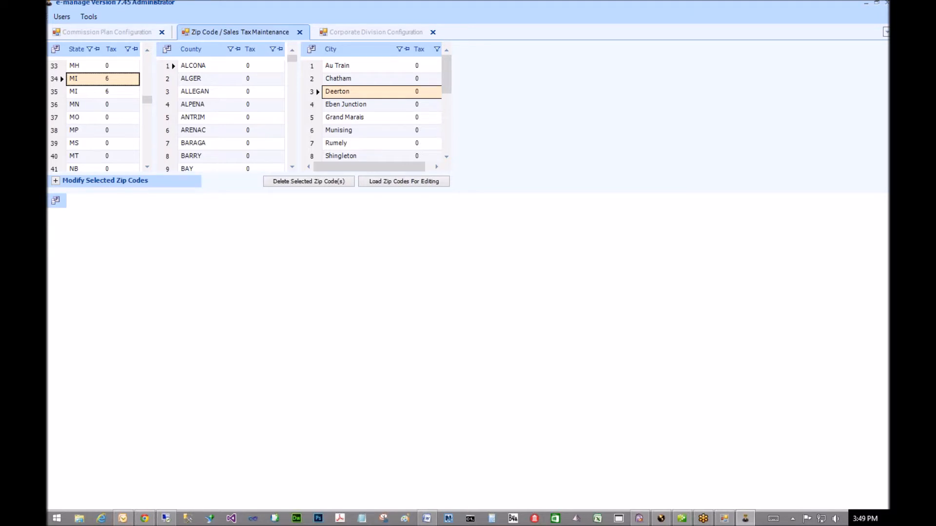
- Run the Sales Tax Report for invoices dated 03/01/2014 to 05/29/2014, then widen the Tax Payable column
click(662, 519)
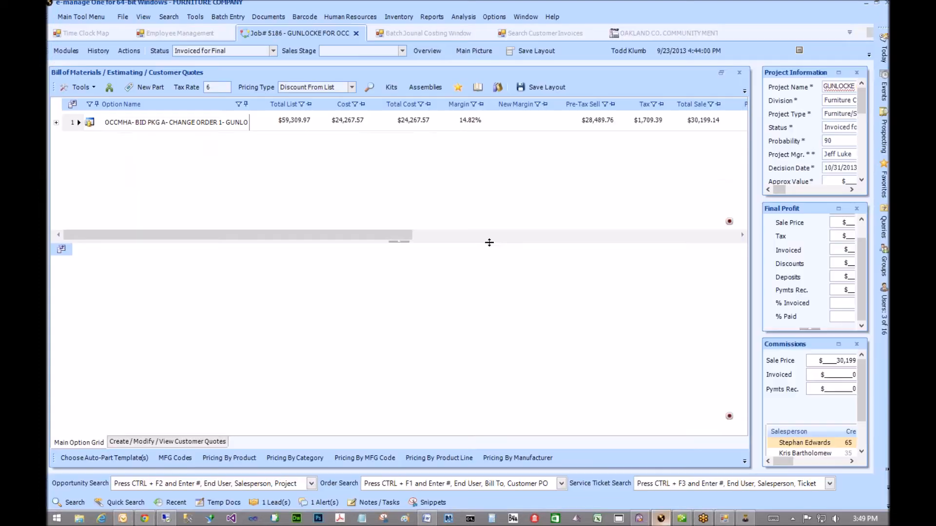
click(430, 16)
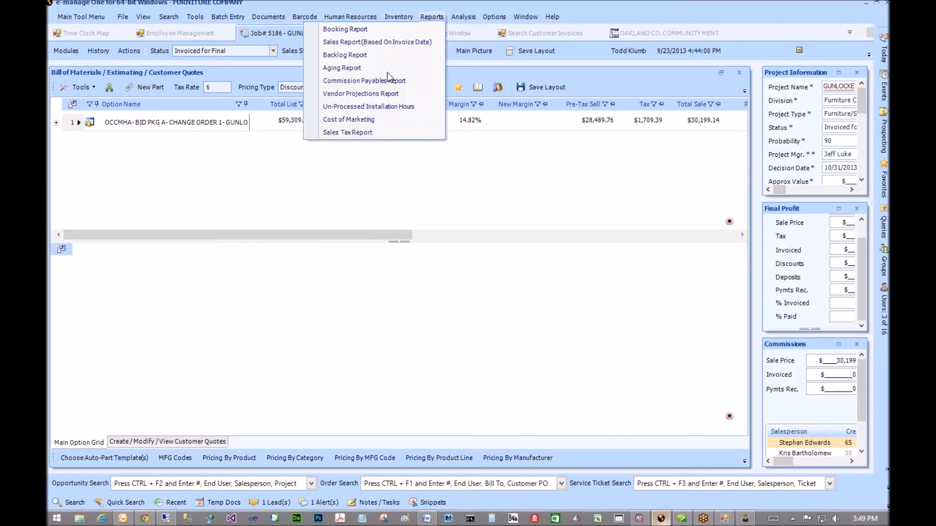
click(329, 133)
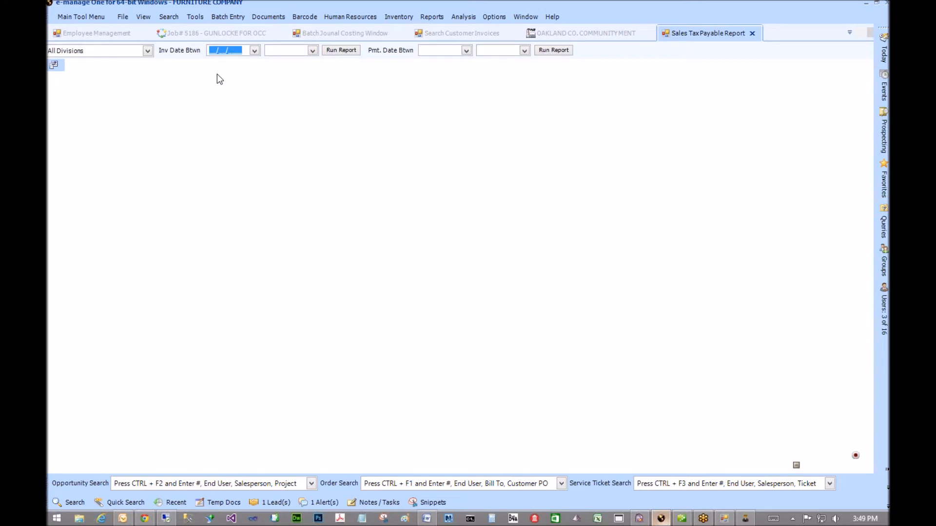
click(255, 51)
click(170, 67)
click(169, 68)
click(252, 90)
click(312, 50)
click(281, 122)
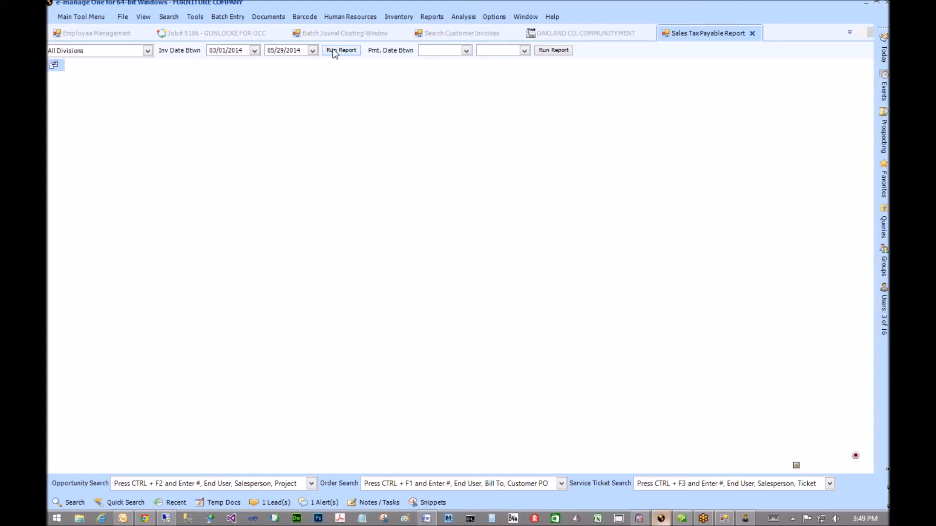
click(334, 51)
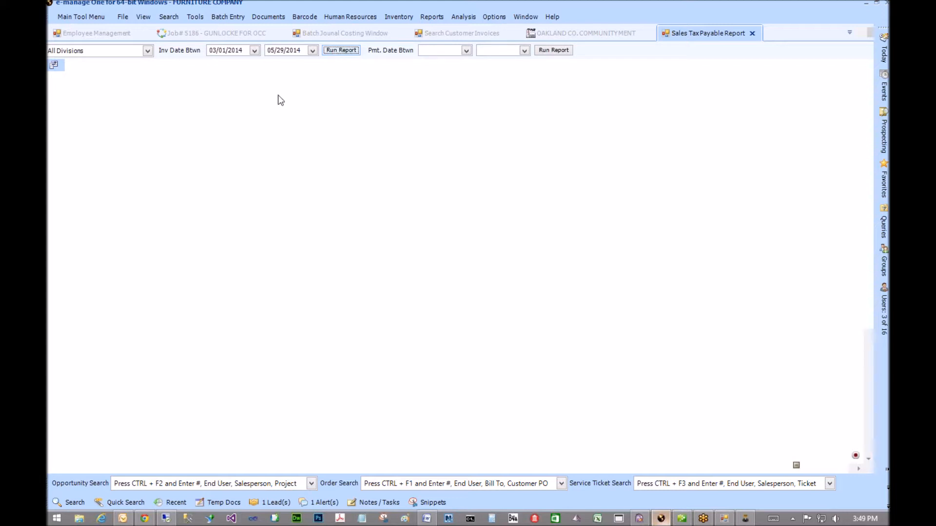
double_click(401, 64)
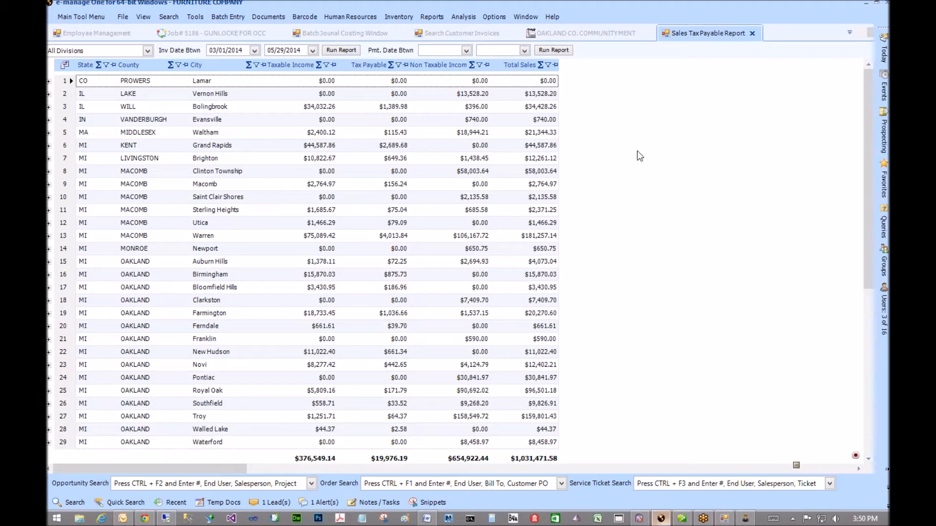
- Keep All Divisions and group the sales tax report rows by State
click(73, 51)
click(73, 51)
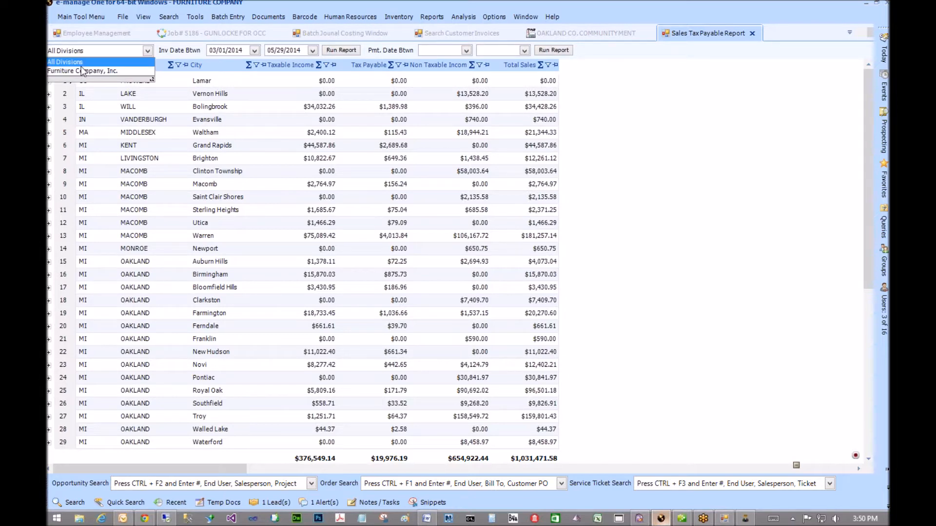
click(93, 51)
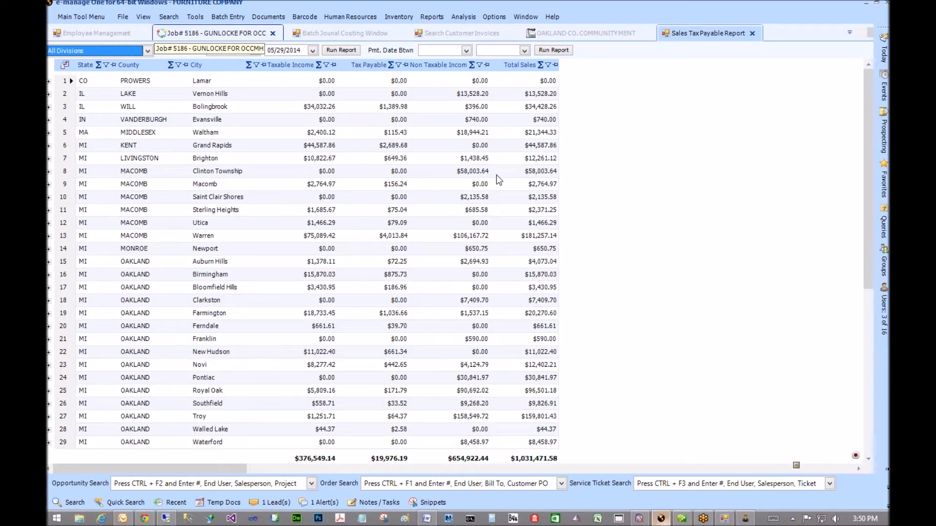
click(855, 456)
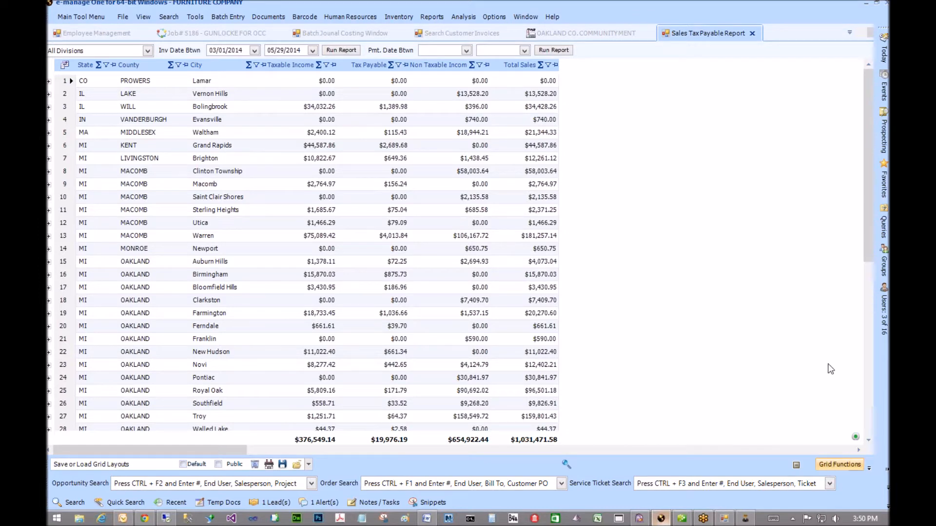
click(839, 464)
mouse_move(793, 232)
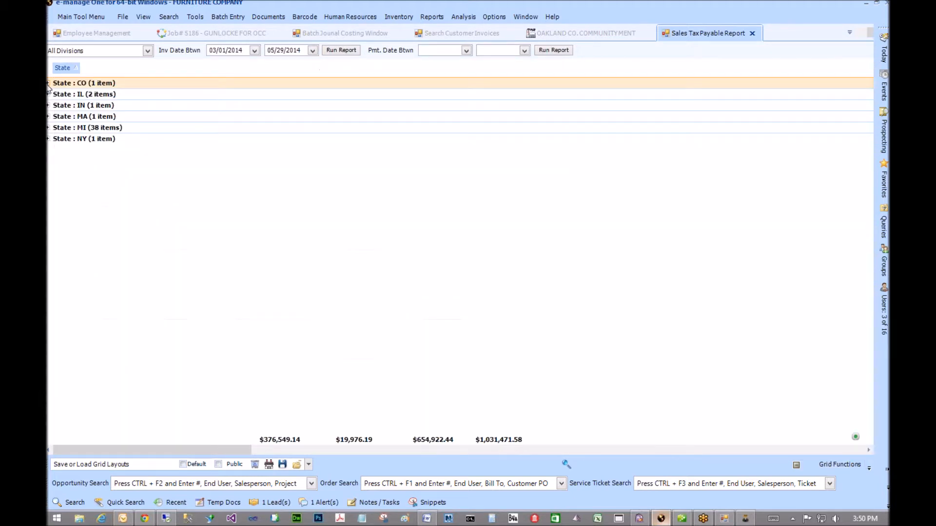
click(57, 81)
- Expand the CO, IL, IN, MA and MI state groups, then return to job 5186
click(55, 138)
click(54, 139)
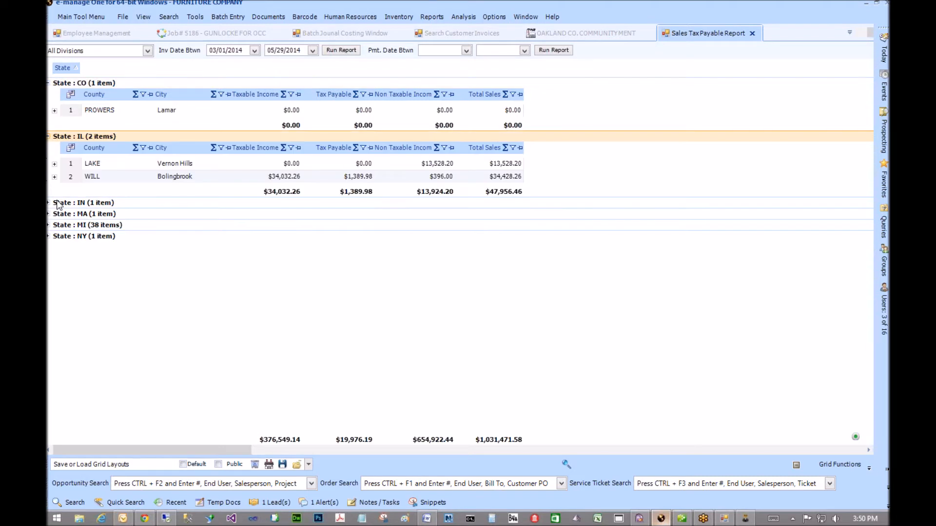
click(49, 213)
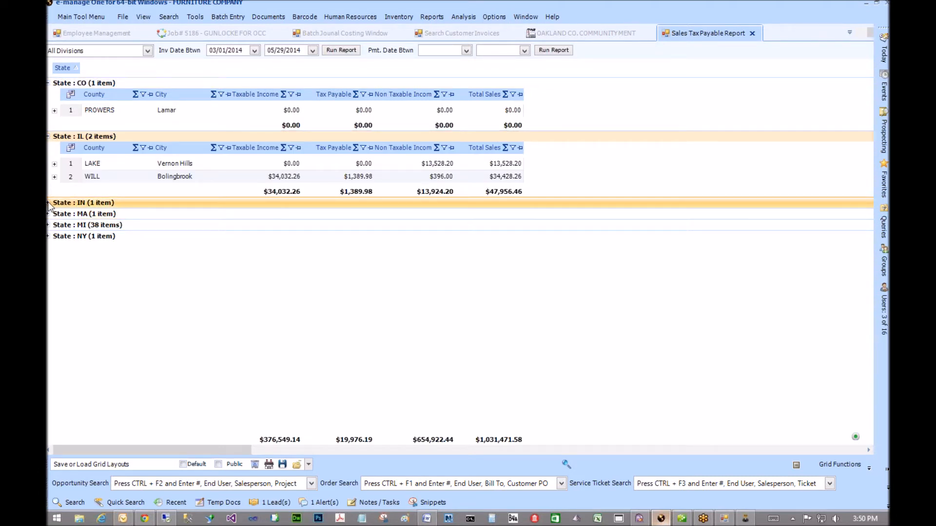
click(49, 203)
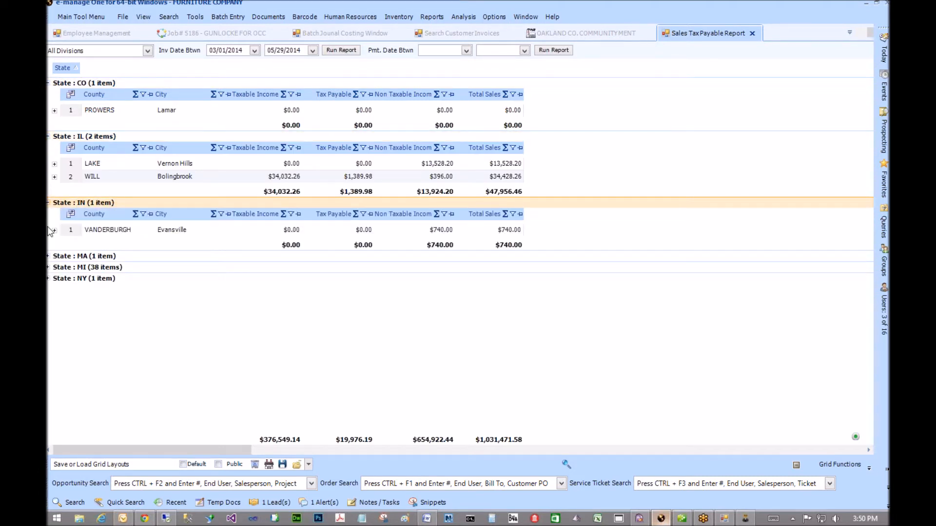
click(49, 256)
click(48, 310)
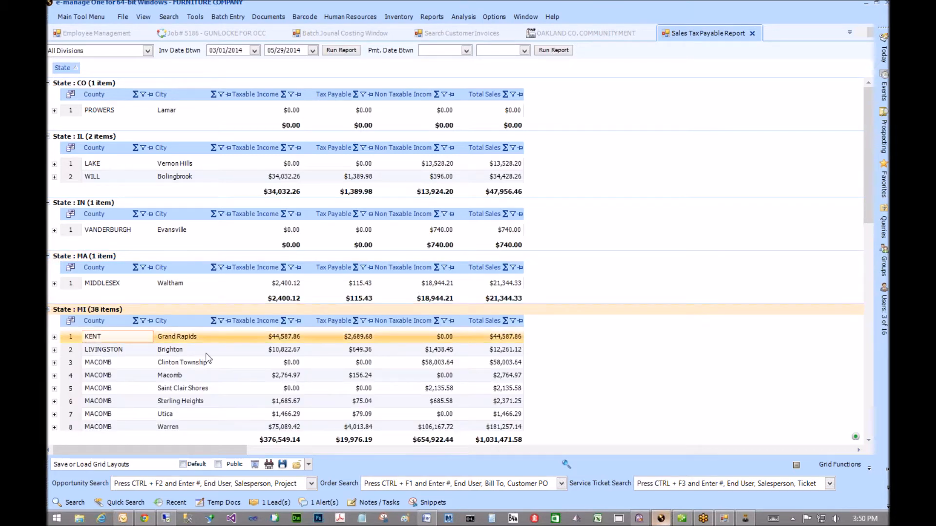
scroll(206, 353, down, 8)
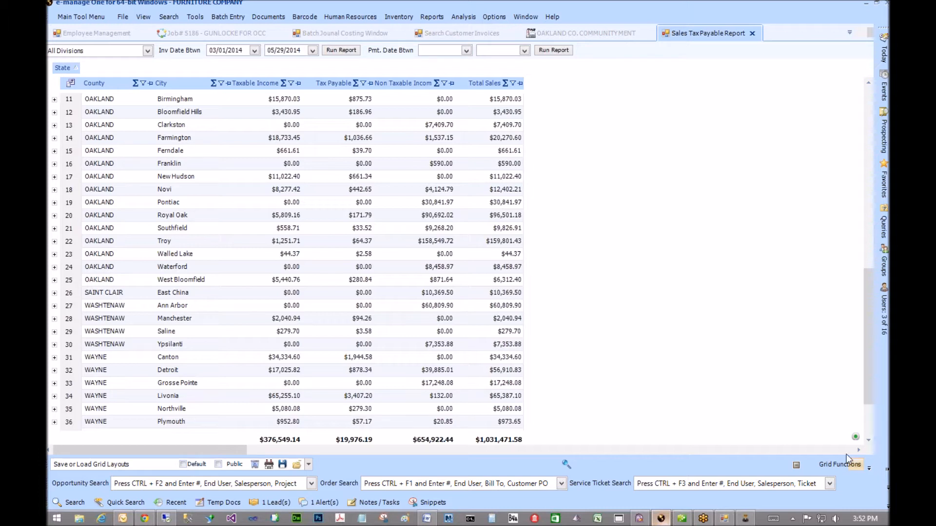
click(216, 34)
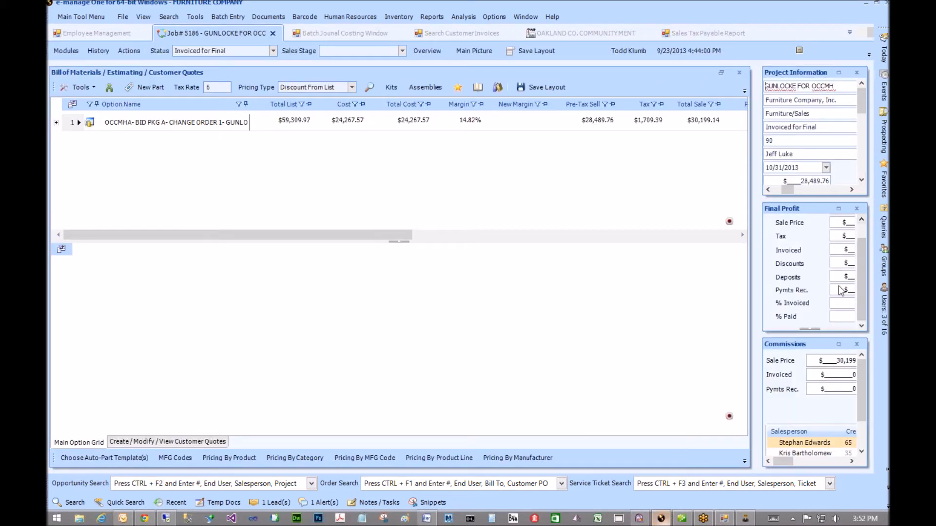
- Start a new customer invoice for job 5186 and review its QB Tax Item choices
click(66, 51)
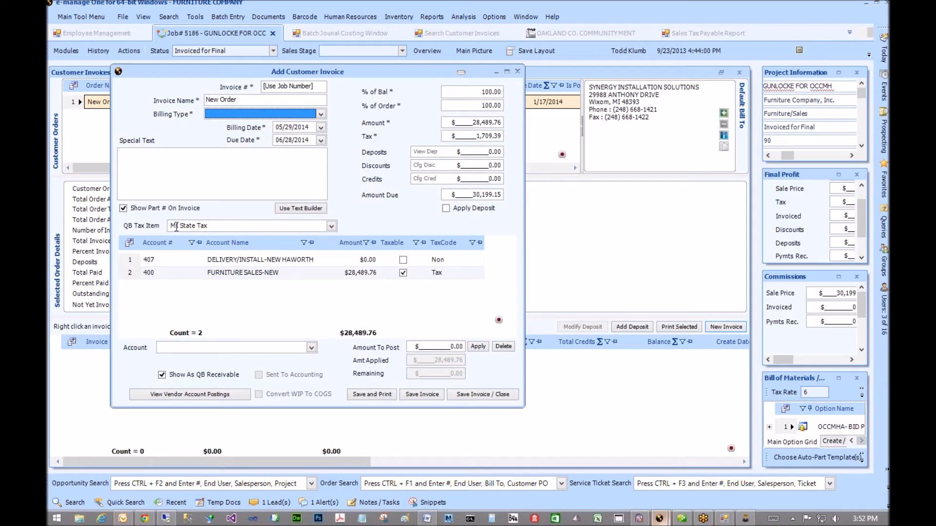
click(332, 226)
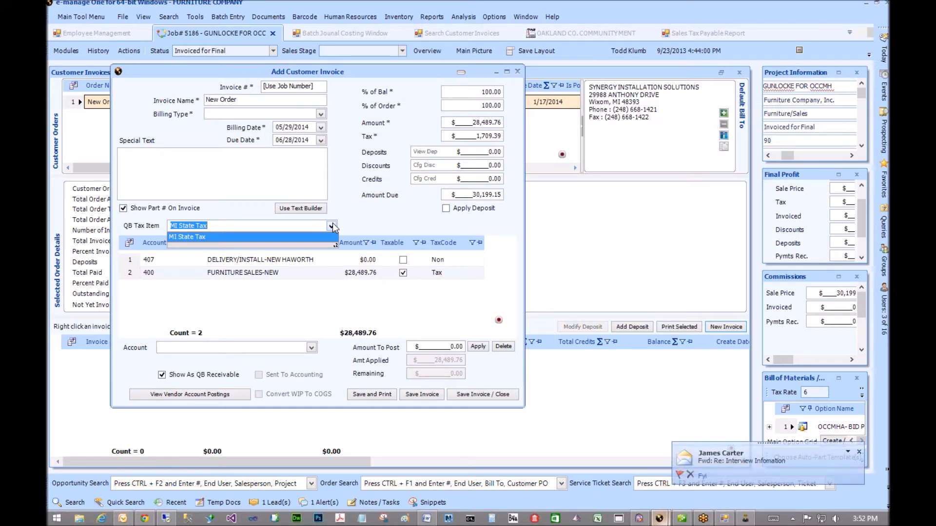
click(441, 274)
- Check the delivery line's TaxCode, then open SYNERGY INSTALLATION SOLUTIONS' company record
click(444, 260)
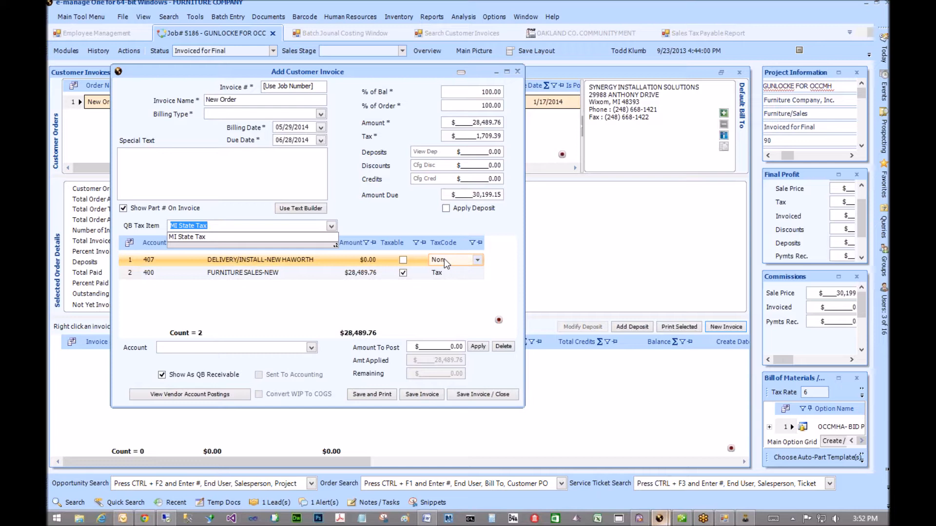
click(332, 226)
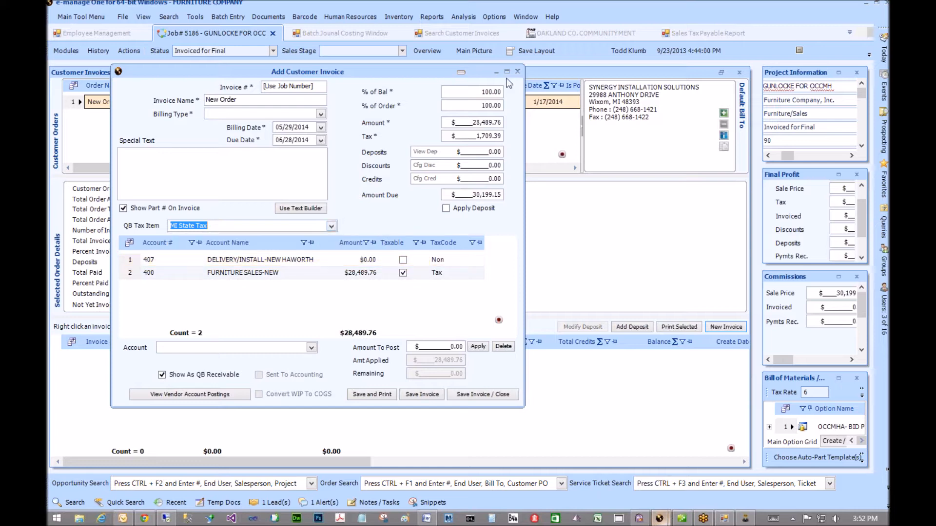
click(723, 137)
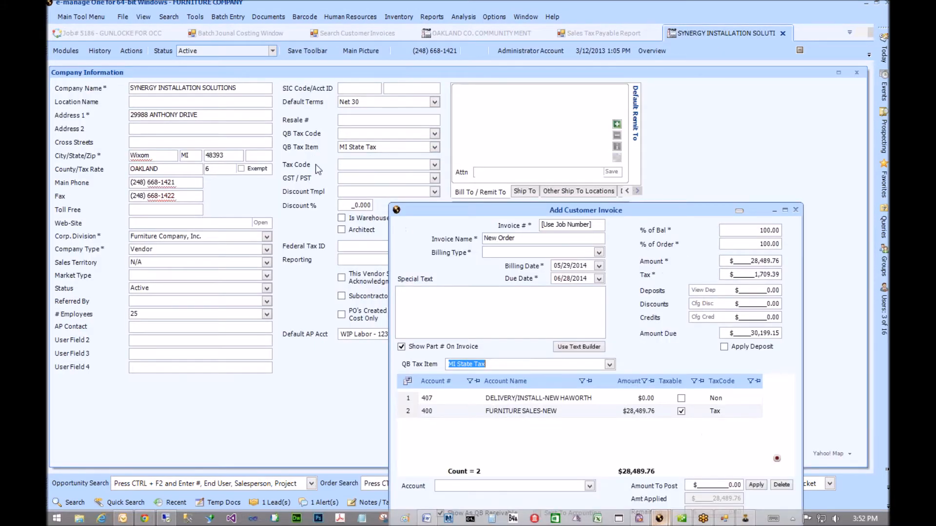
- Keep MI State Tax as Synergy's tax item, then move aside and close the new customer invoice
click(434, 148)
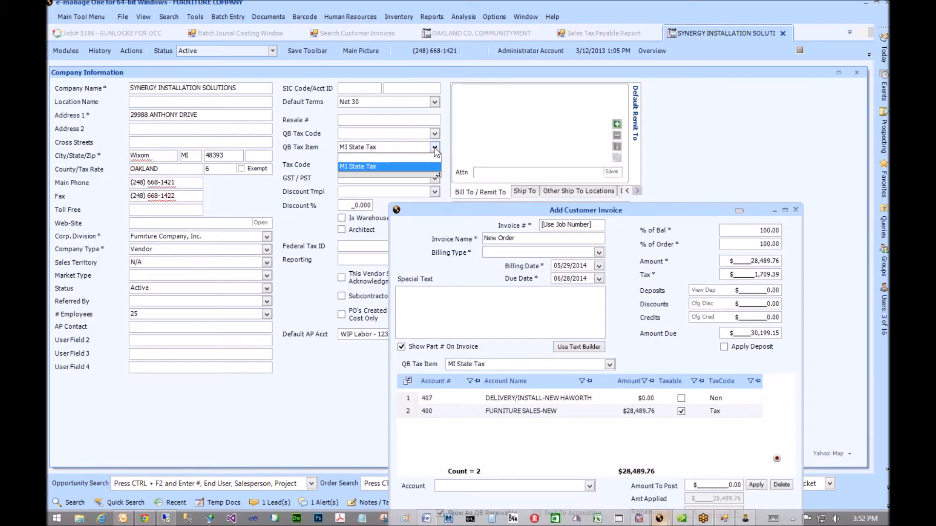
click(434, 149)
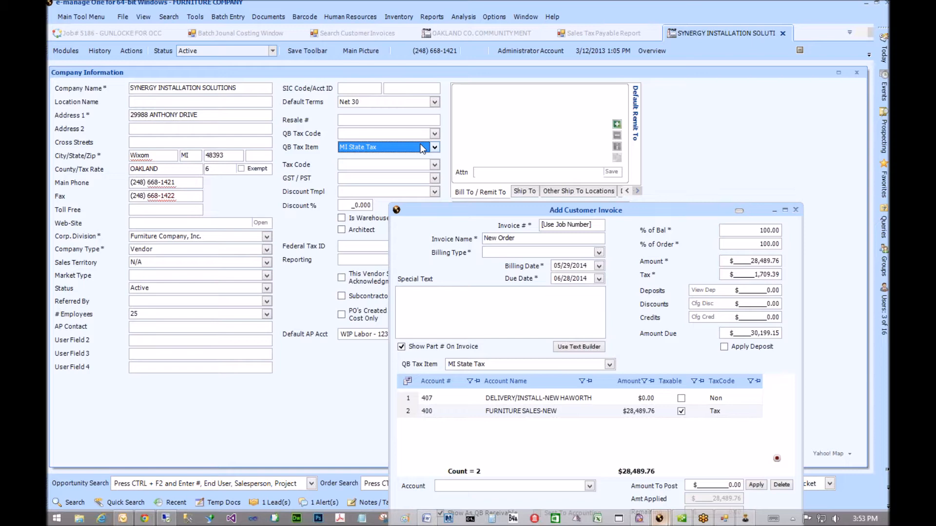
drag(501, 210, 362, 98)
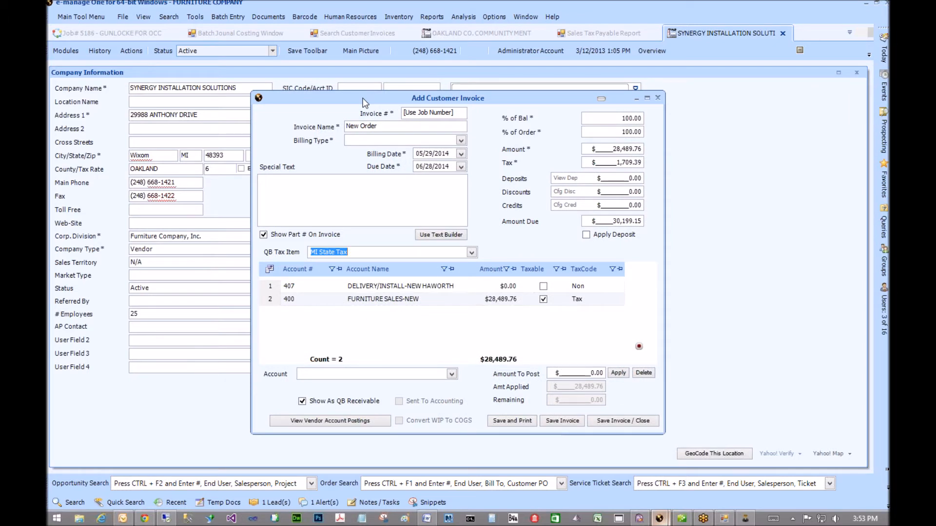
click(657, 99)
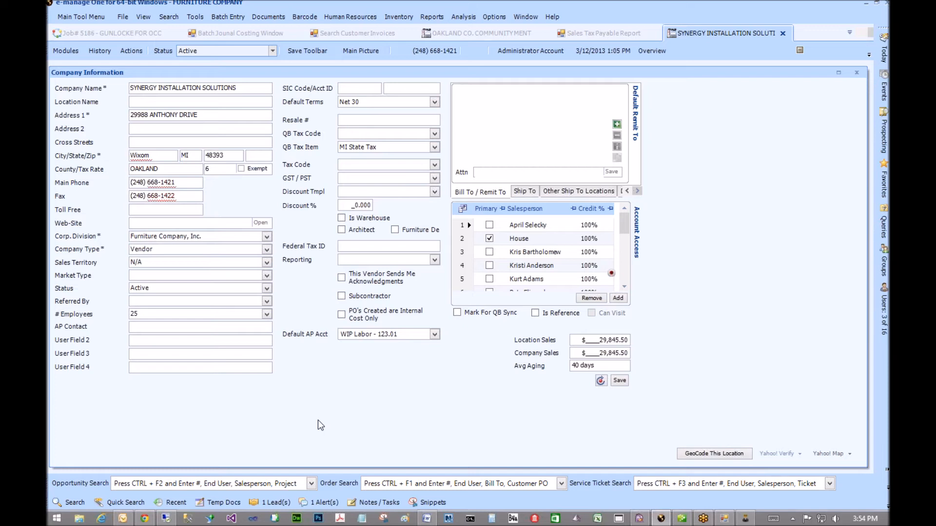
- Review the QB Tax Item and the Sales Tax Payable Report, then open the Oakland Co. Community Mental Health record
click(370, 410)
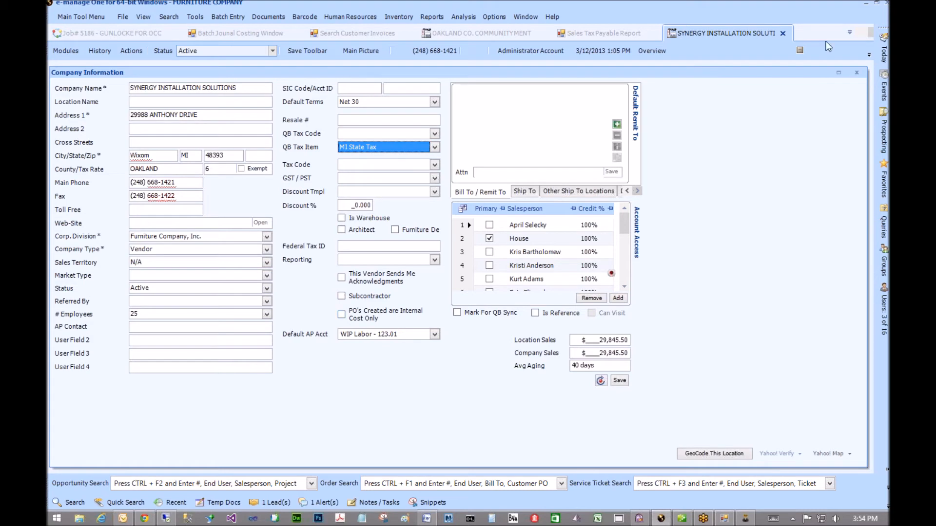
click(620, 33)
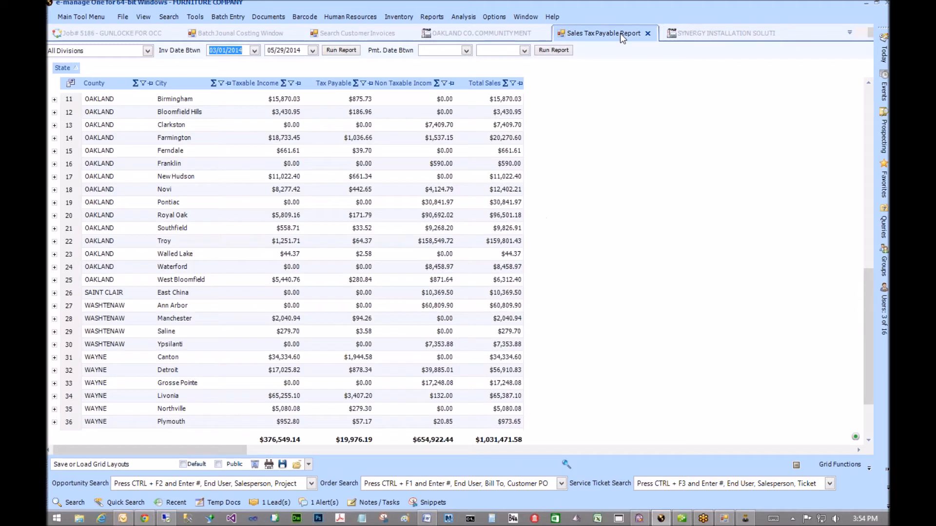
click(721, 33)
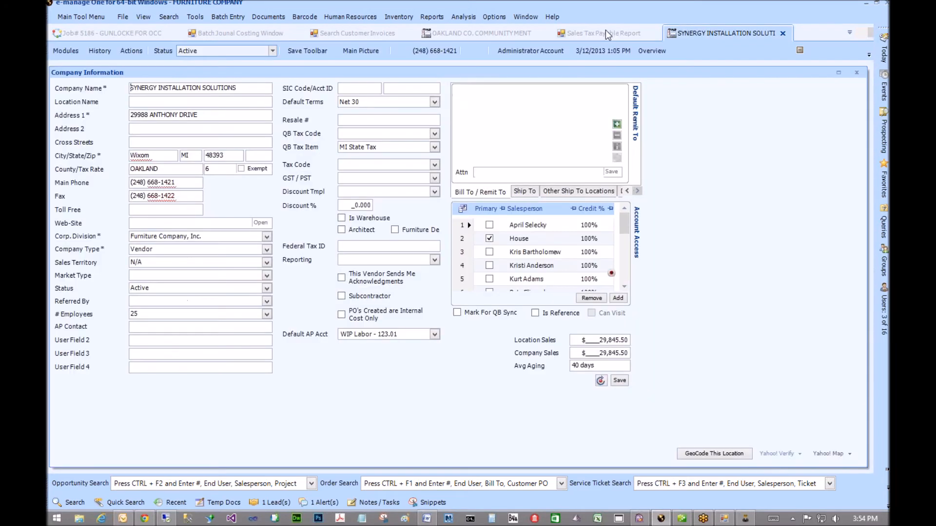
click(448, 35)
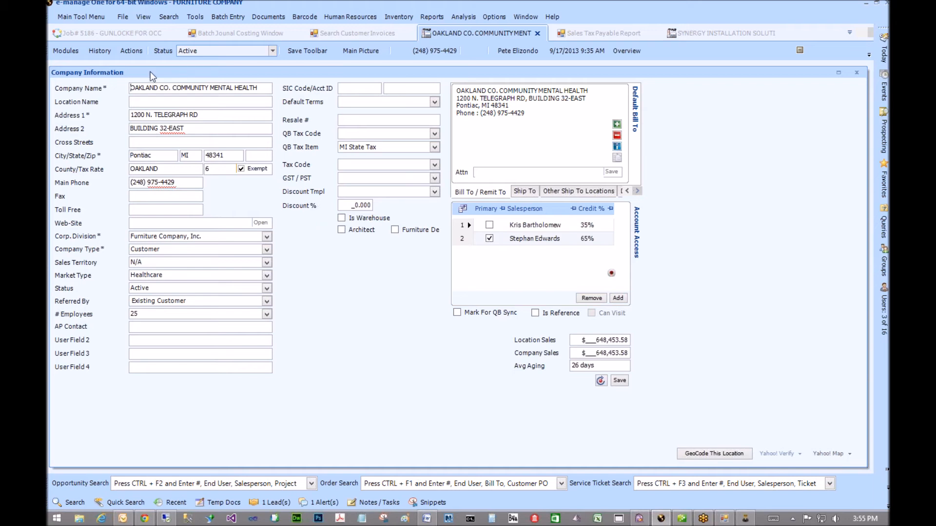
- Start a Submit Action Item Request for job 5186, GUNLOCKE FOR OCCMH, from the Actions menu
click(128, 53)
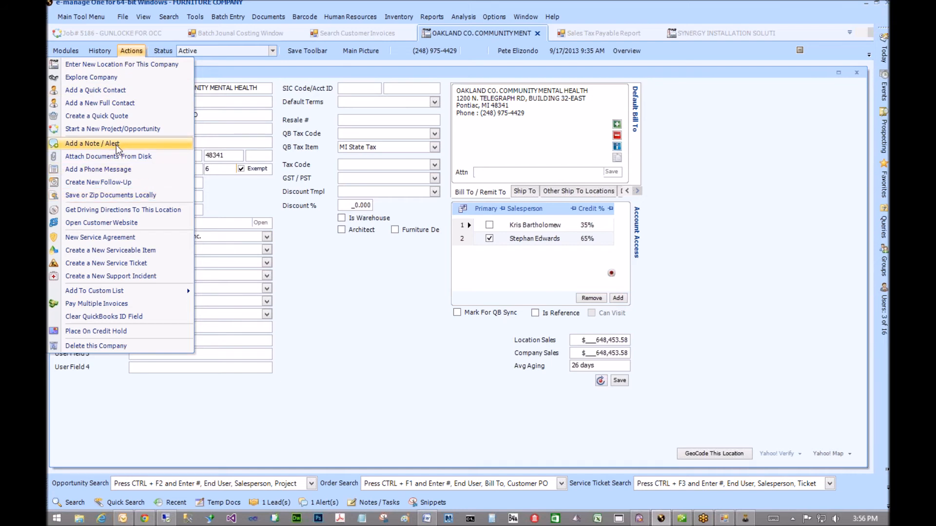
click(376, 285)
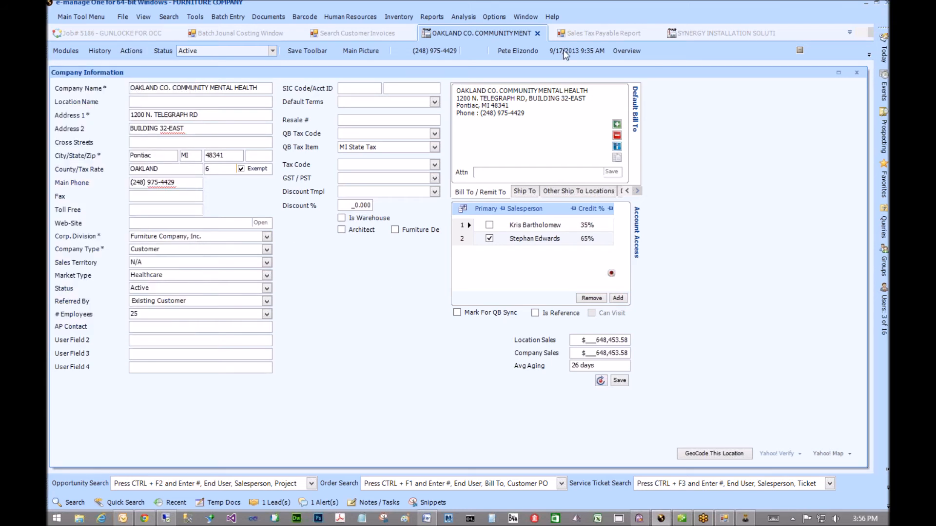
click(116, 35)
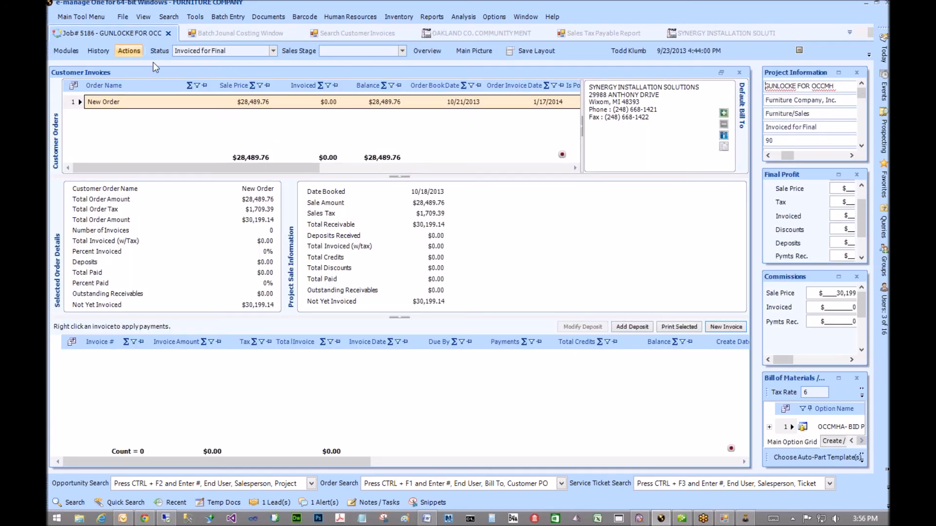
click(129, 50)
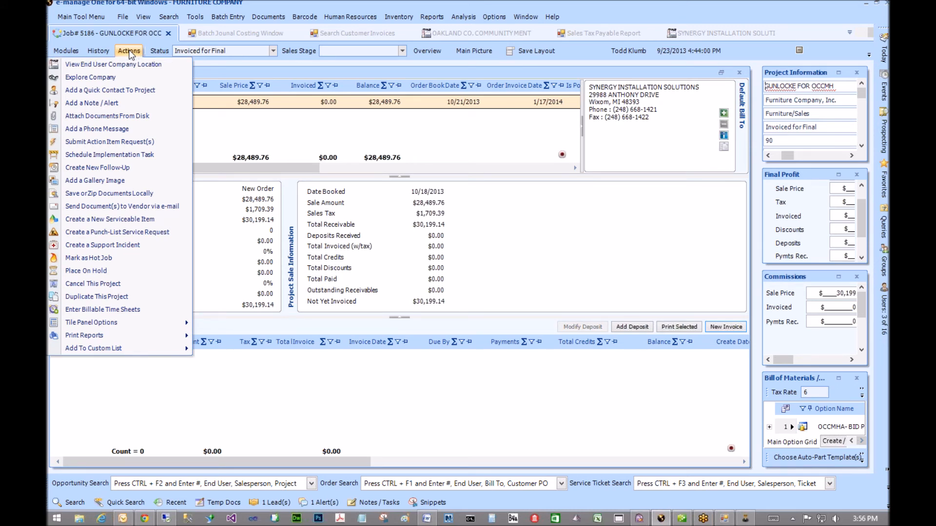
click(109, 143)
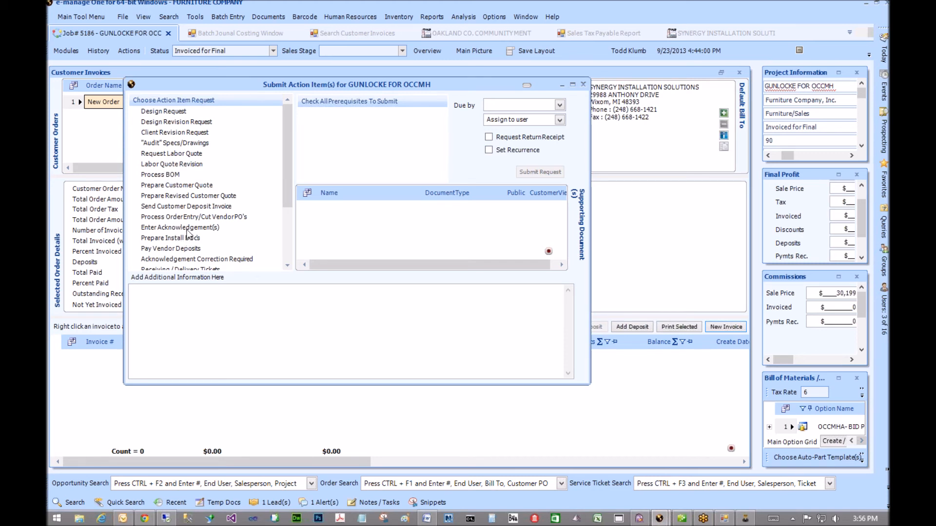
- Pick Invoice Customer as the request type, replacing Prepare Revised Customer Quote
click(188, 199)
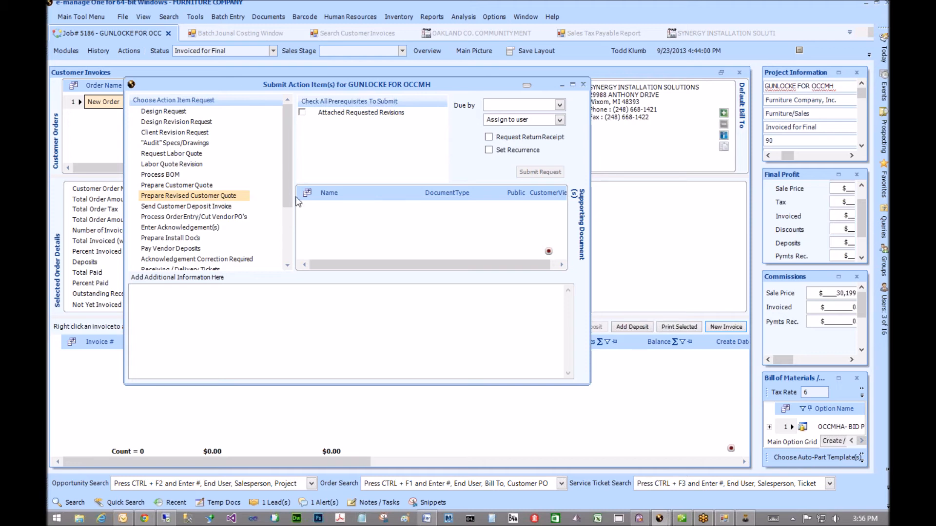
drag(288, 188, 287, 241)
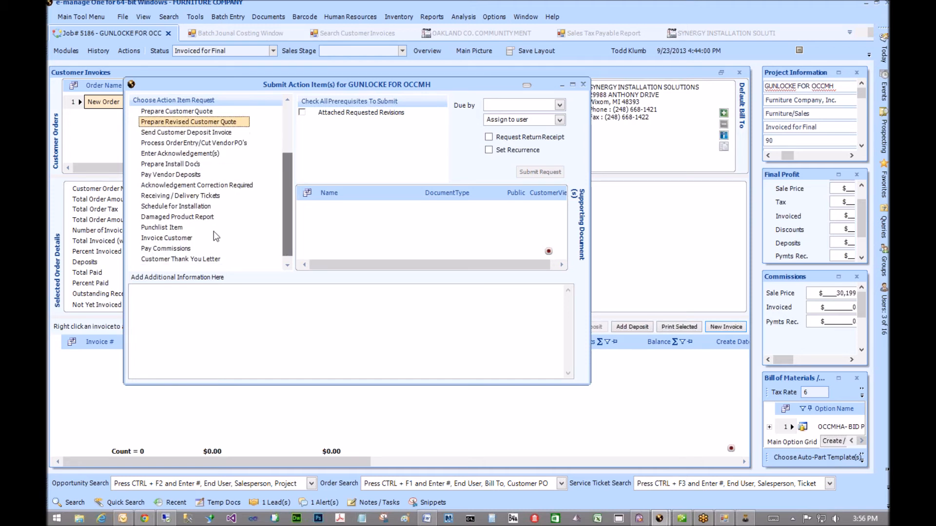
click(183, 239)
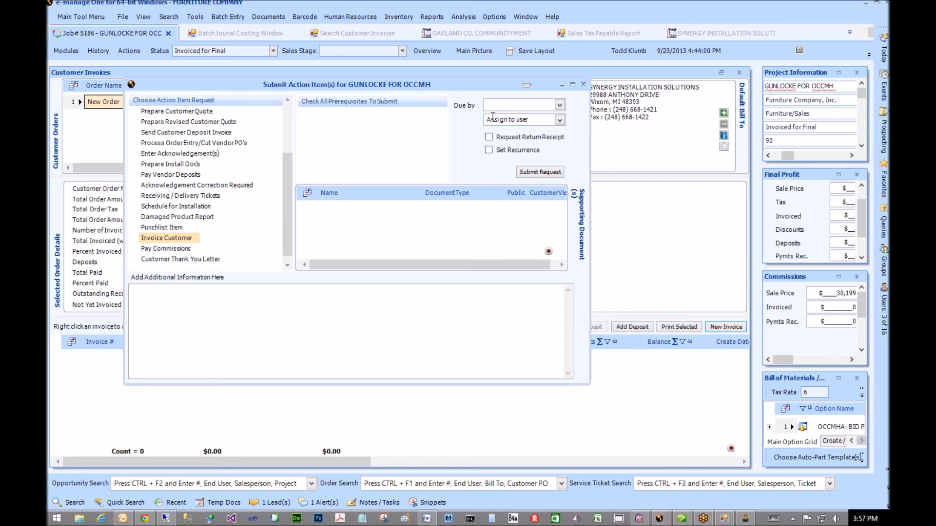
- Set the due date to May 28, 2014, dismiss the past-date warning, then close the request unsubmitted
click(560, 105)
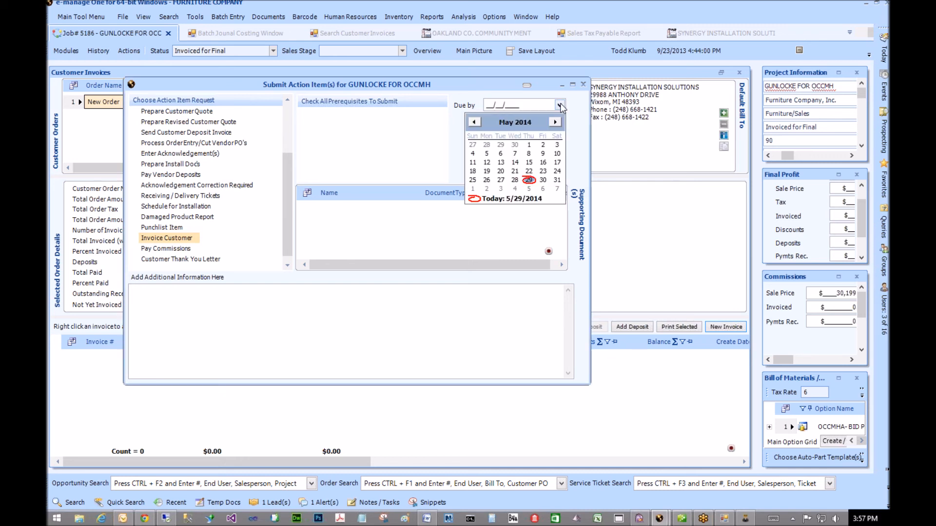
click(515, 180)
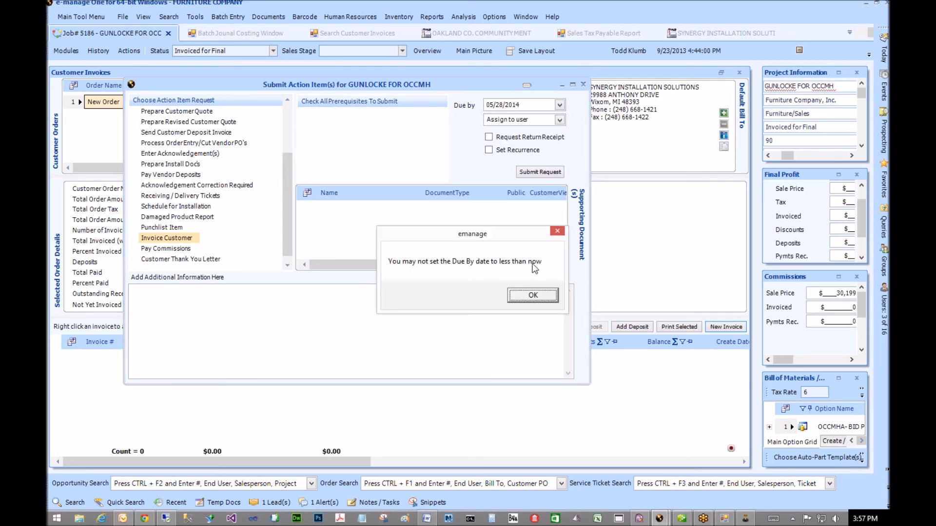
click(540, 295)
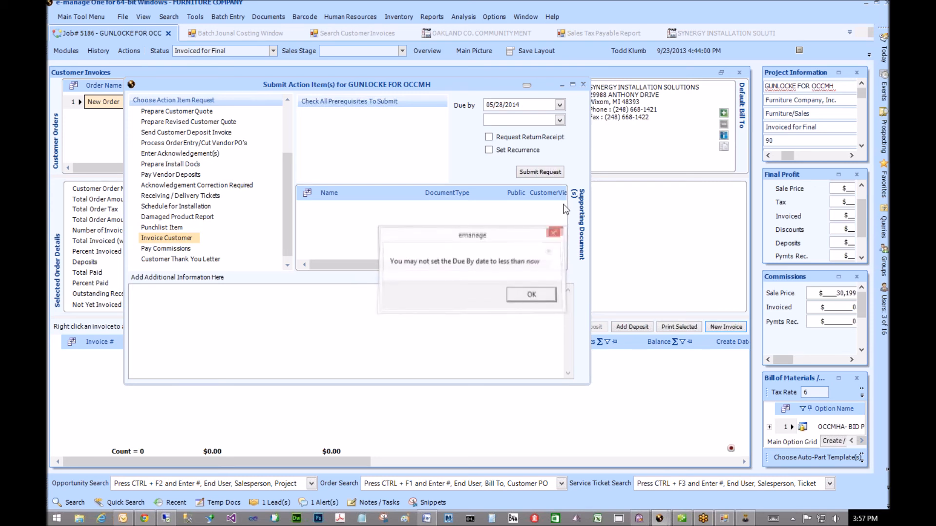
click(523, 298)
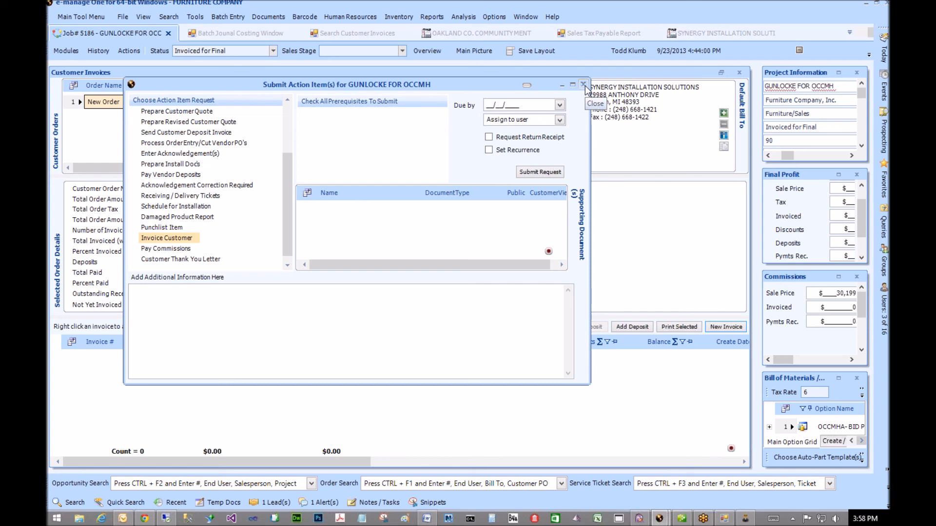
click(585, 86)
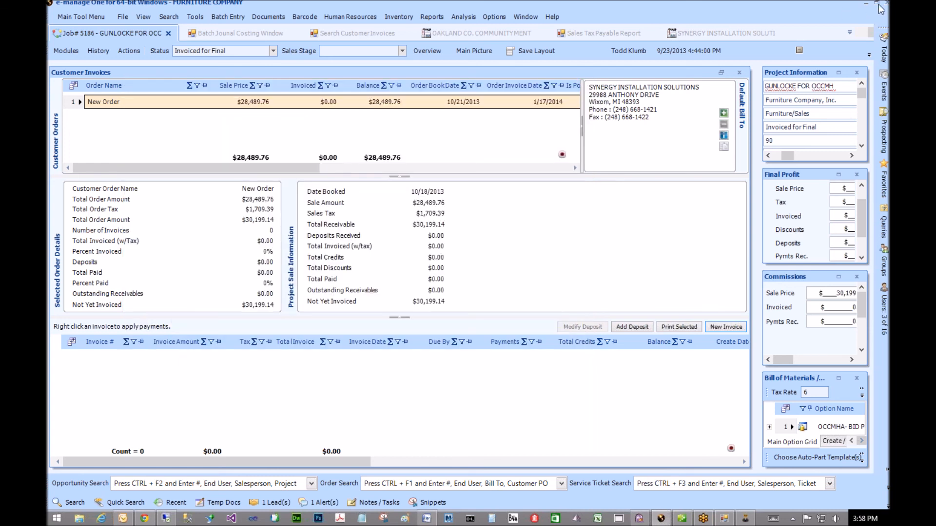